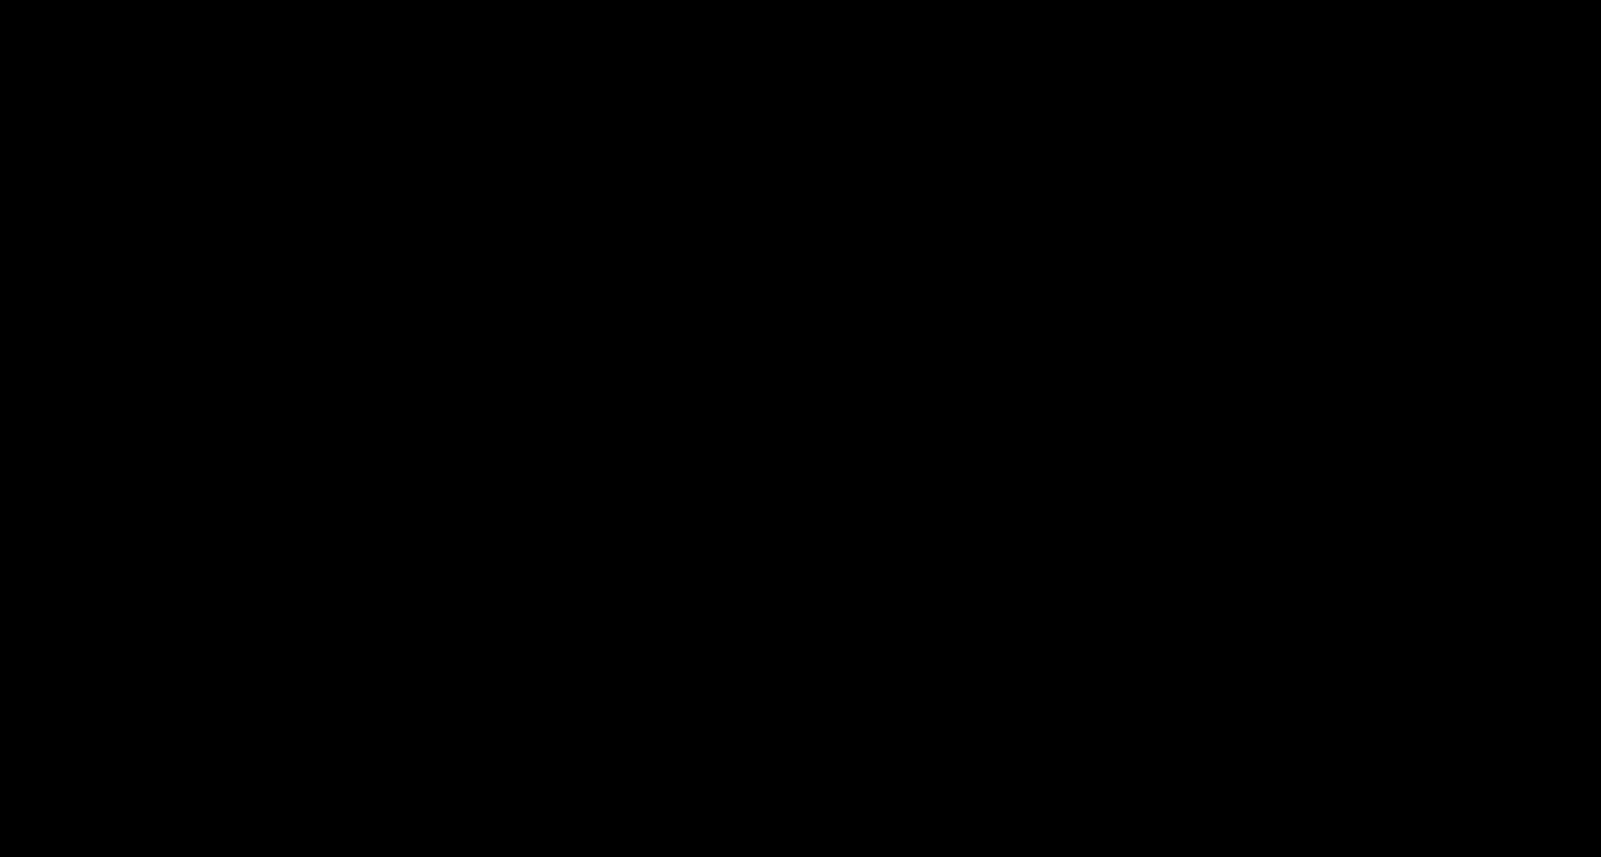
Refresh the desktop, then open Mr.jpg and IMG_0159.png from the Mr. Robot folder in Photoshop
right_click(1074, 232)
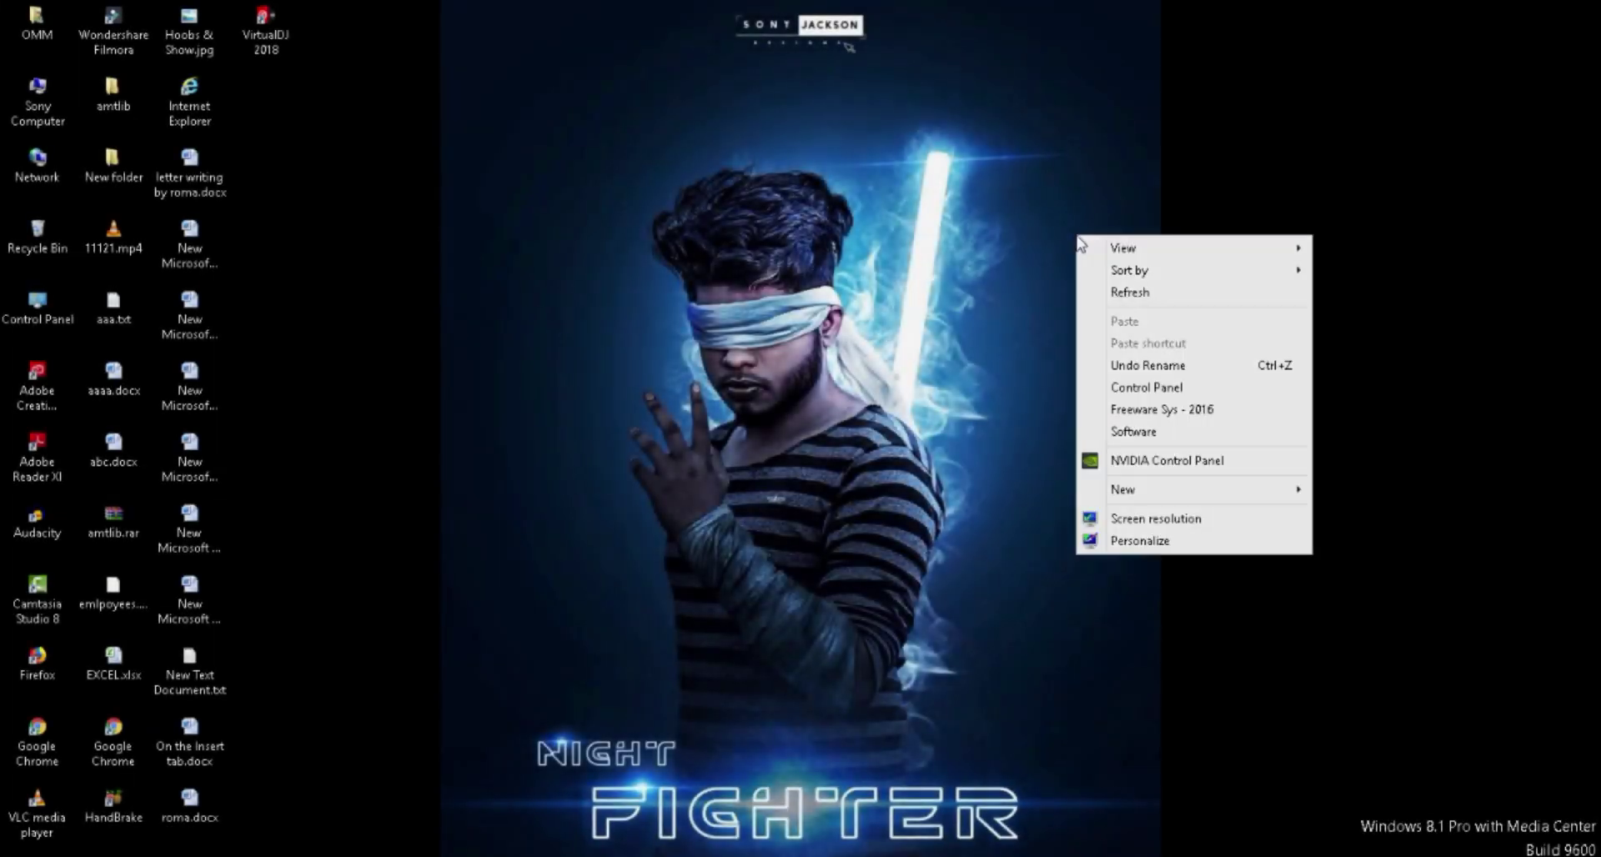
click(1136, 291)
right_click(1136, 290)
click(1185, 349)
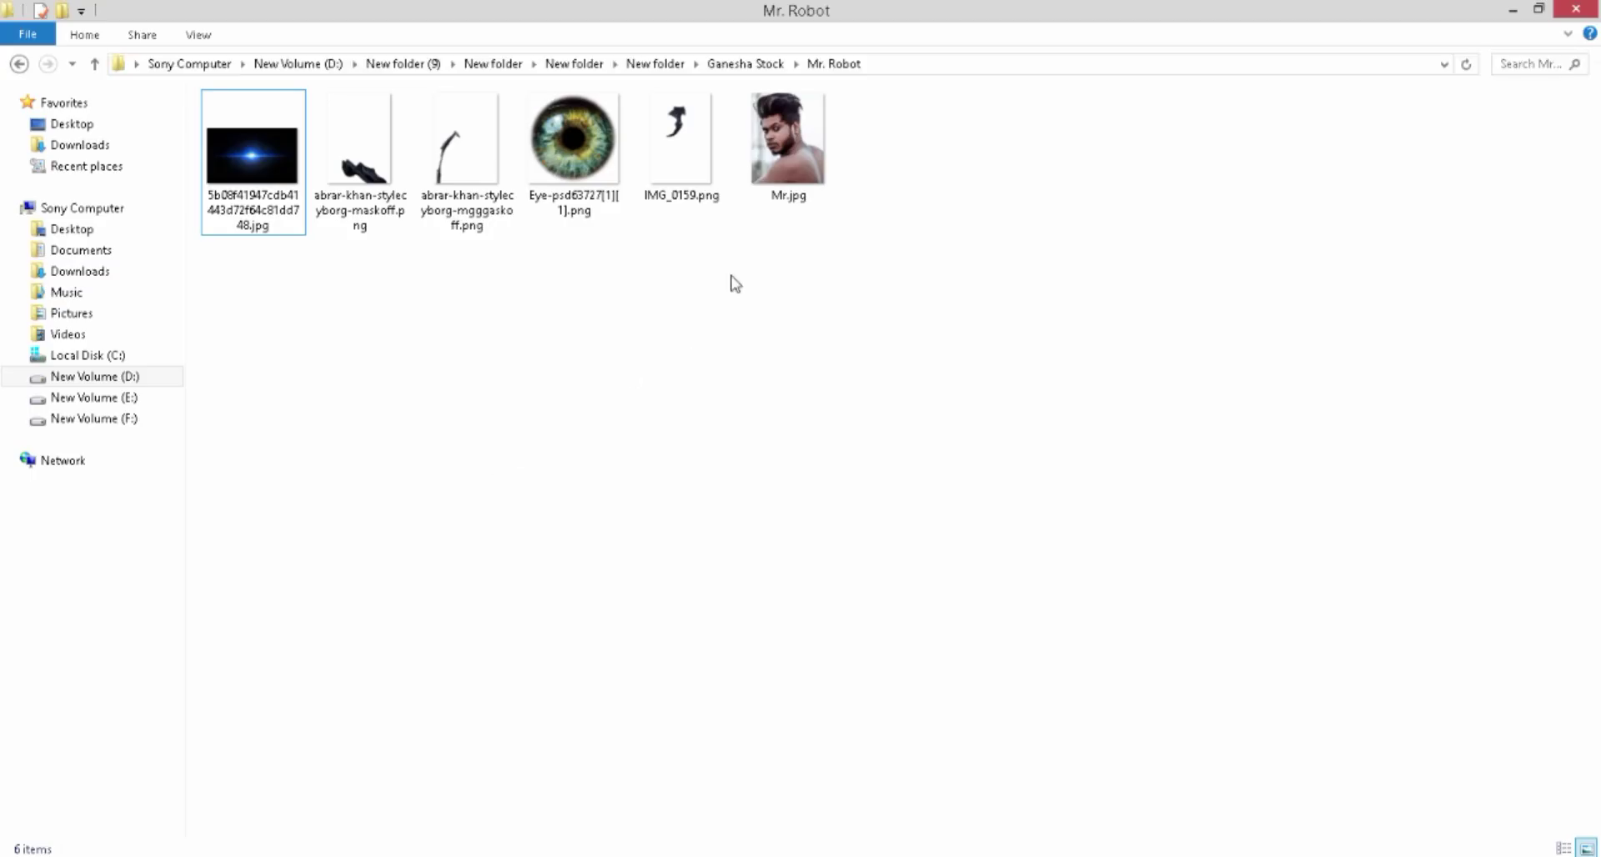
mouse_move(788, 142)
mouse_down()
mouse_move(538, 851)
mouse_move(709, 404)
mouse_up()
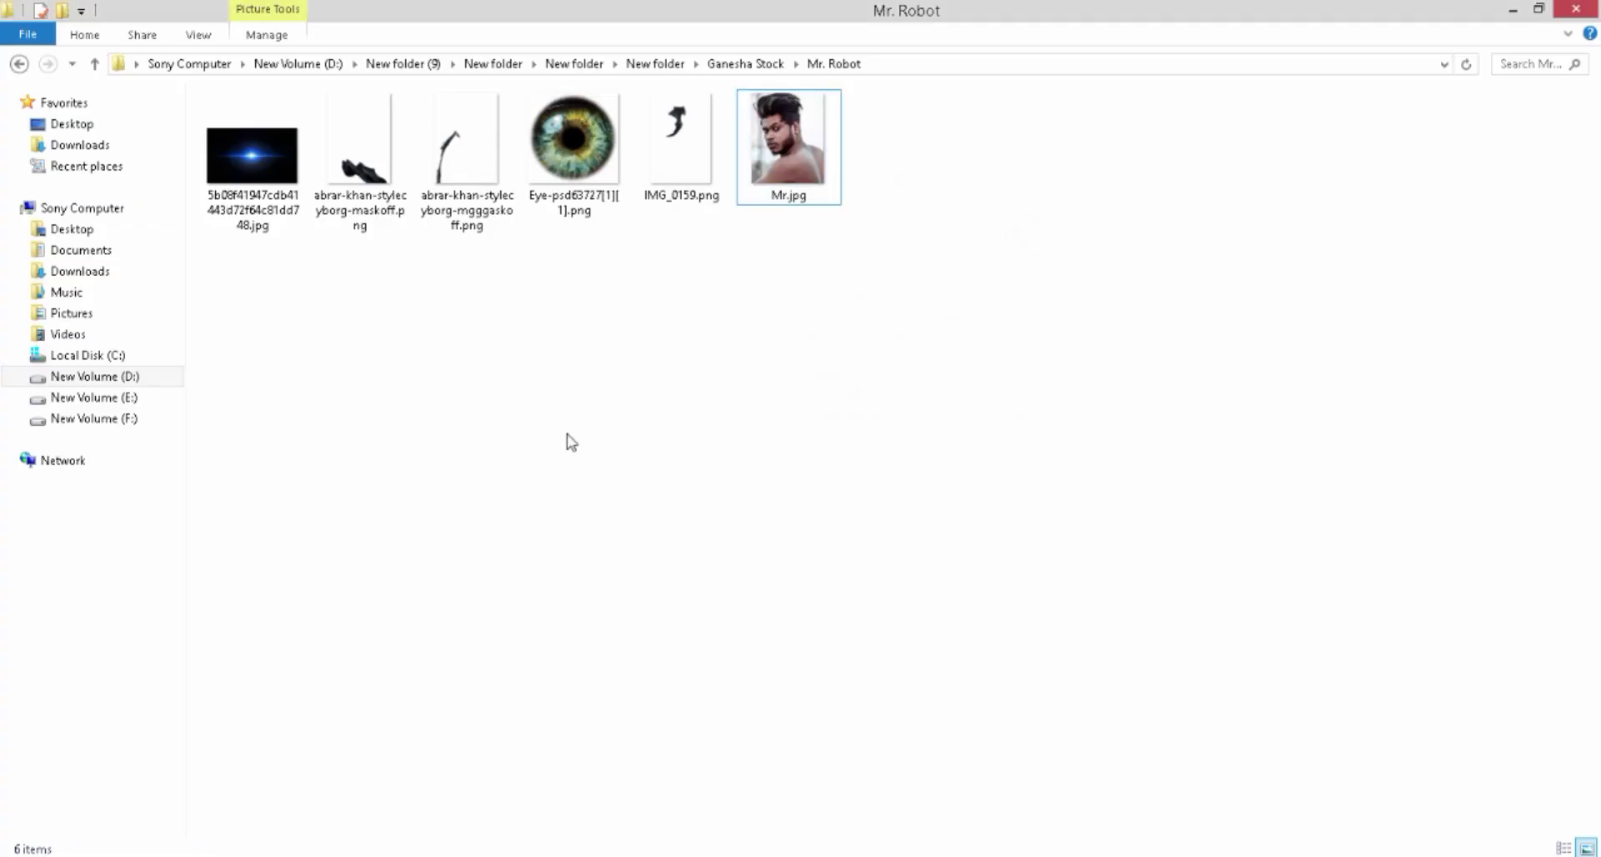
drag(680, 142, 1033, 63)
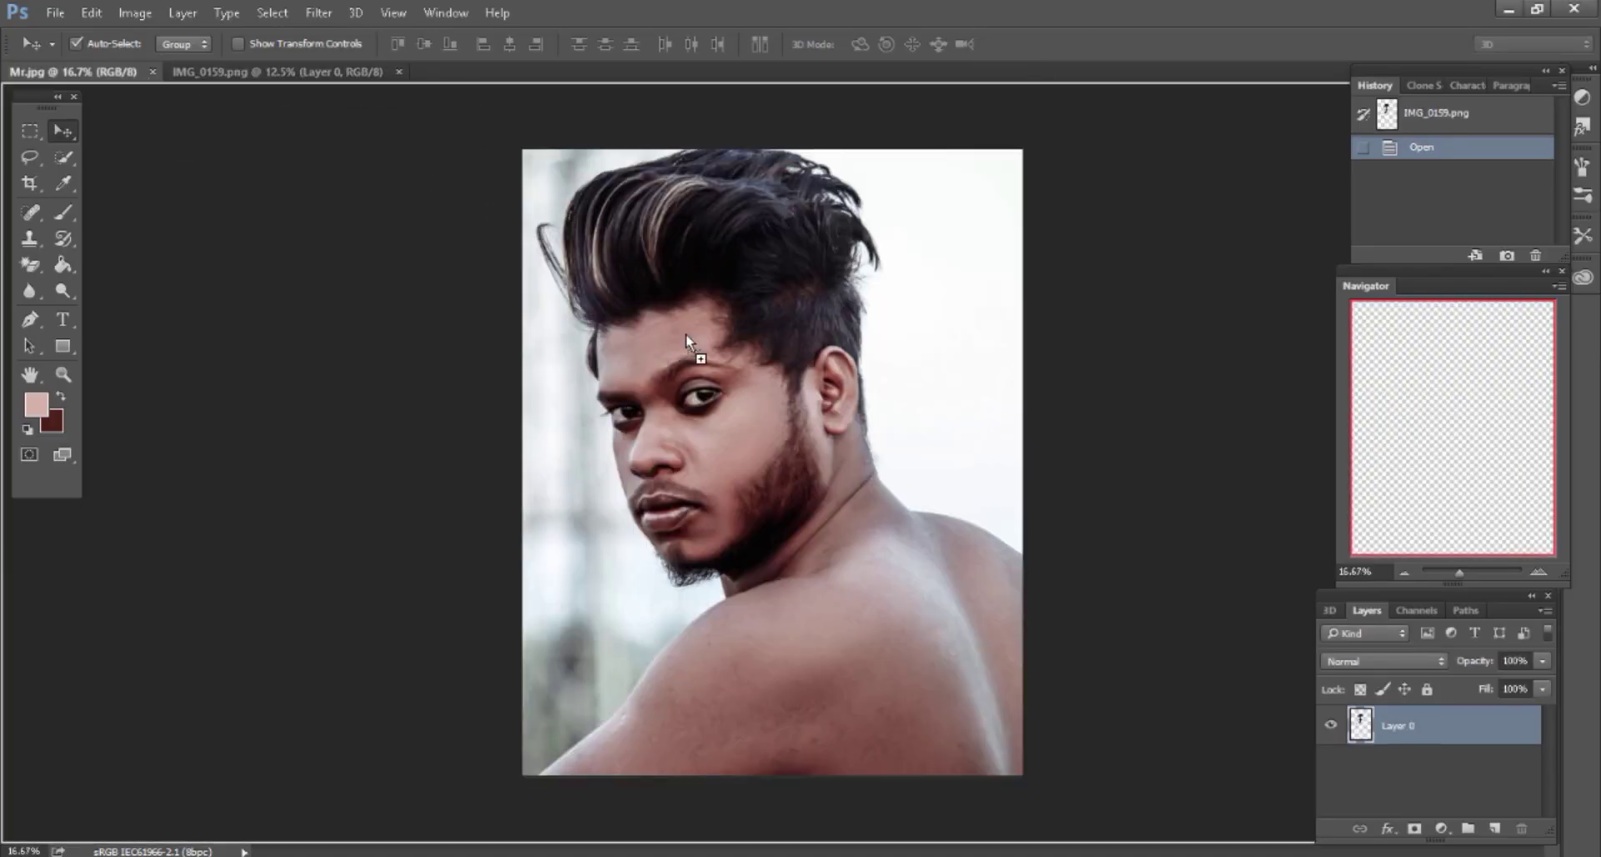
Copy the mechanical piece into Mr.jpg, close IMG_0159.png, position it, and convert it to a smart object
drag(755, 268, 296, 91)
click(329, 72)
click(450, 72)
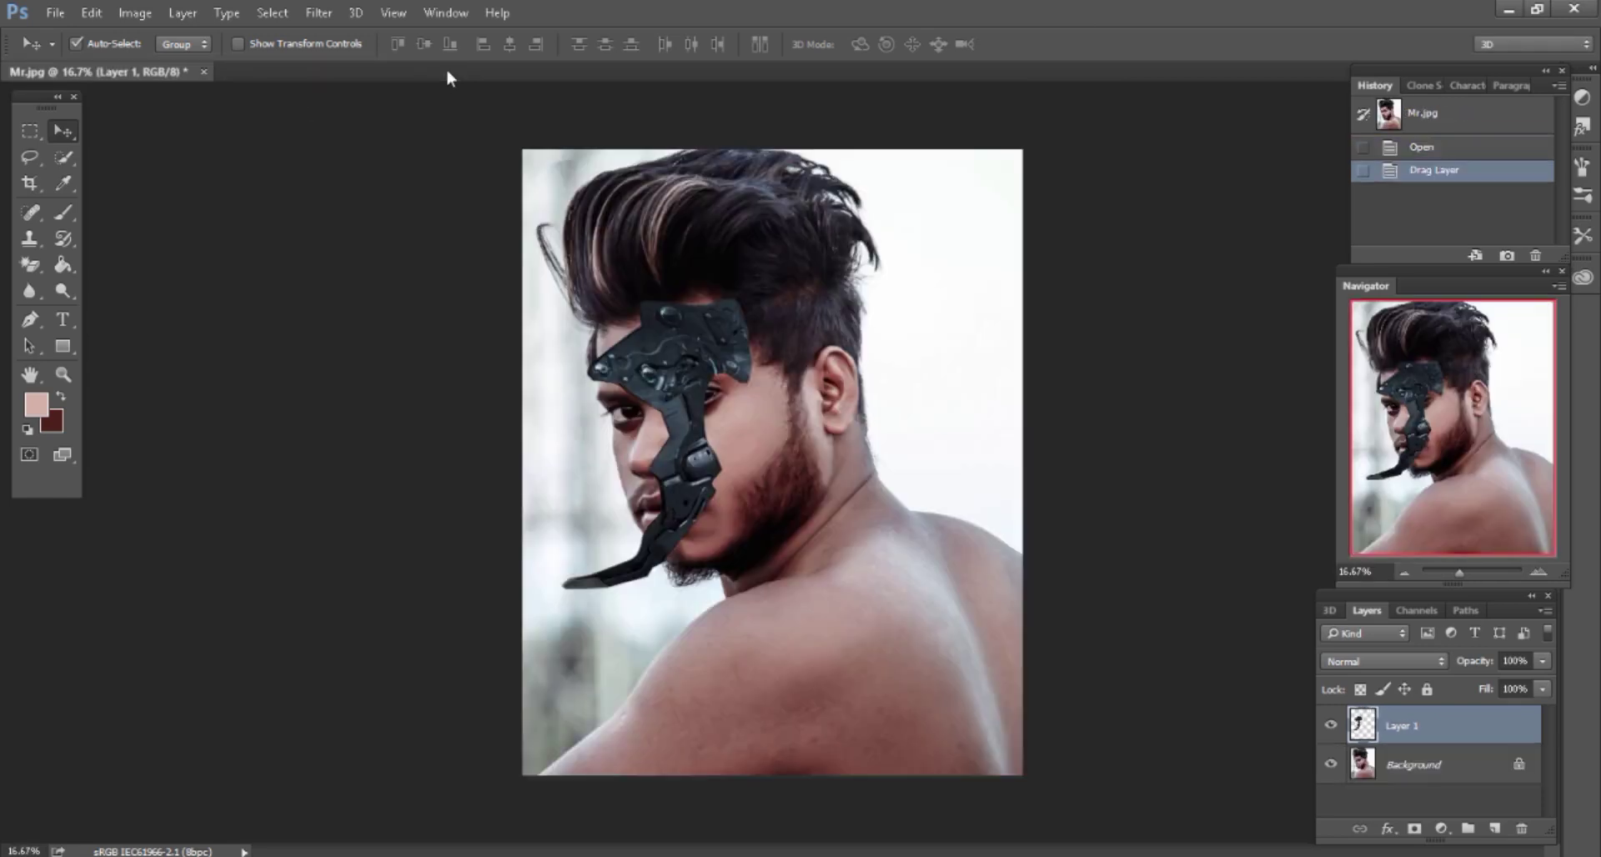
drag(653, 344, 769, 315)
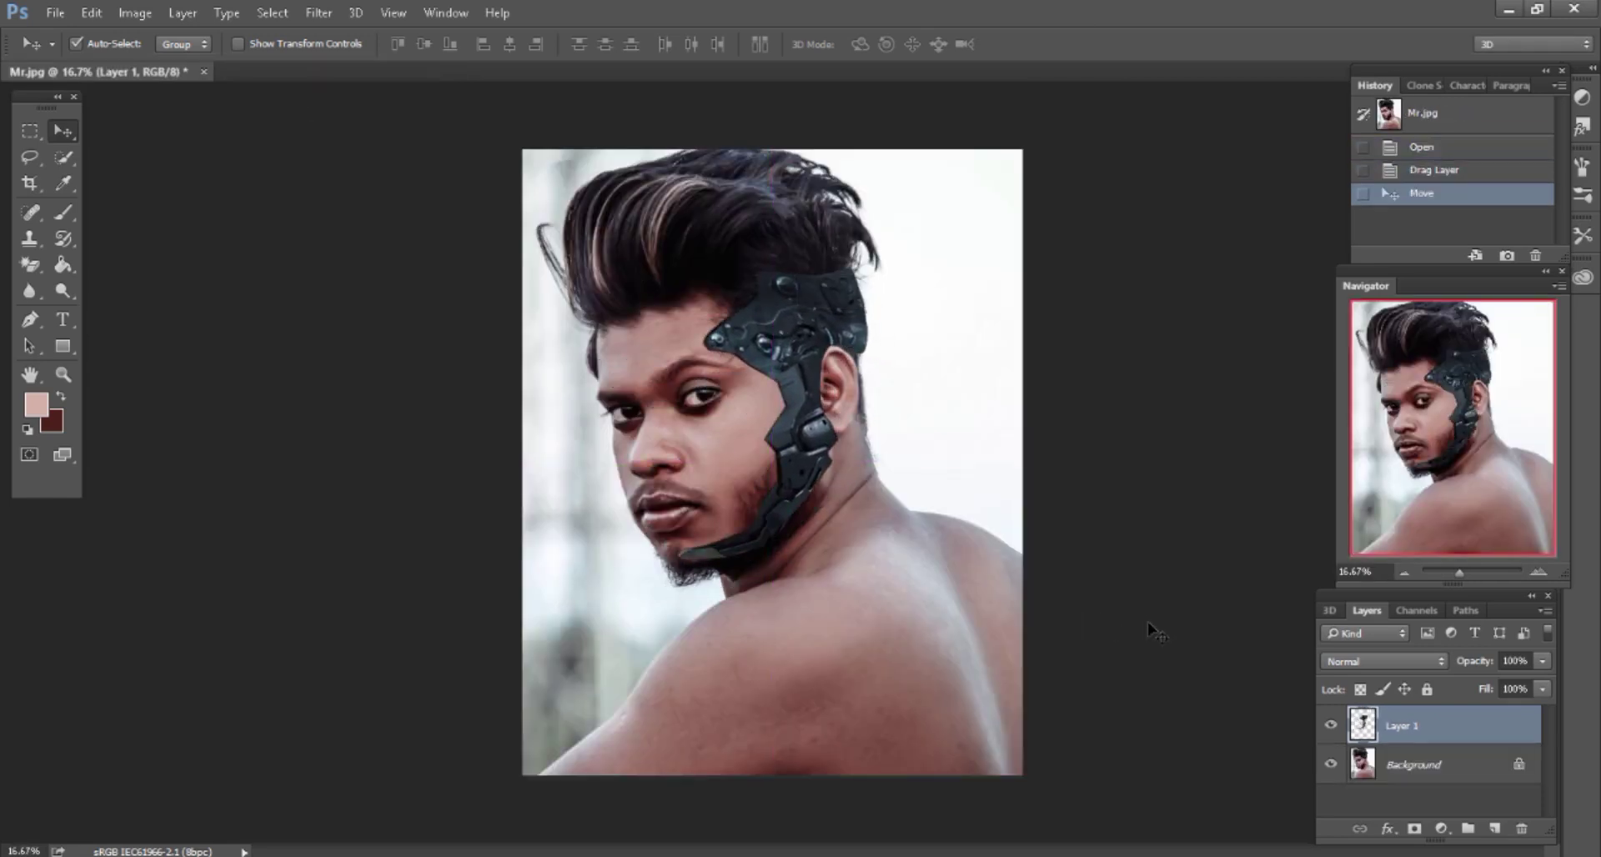
right_click(1391, 732)
click(1051, 337)
Fine-tune the piece's position at 33.33% zoom and put a Free Transform box around it
key(ctrl+plus)
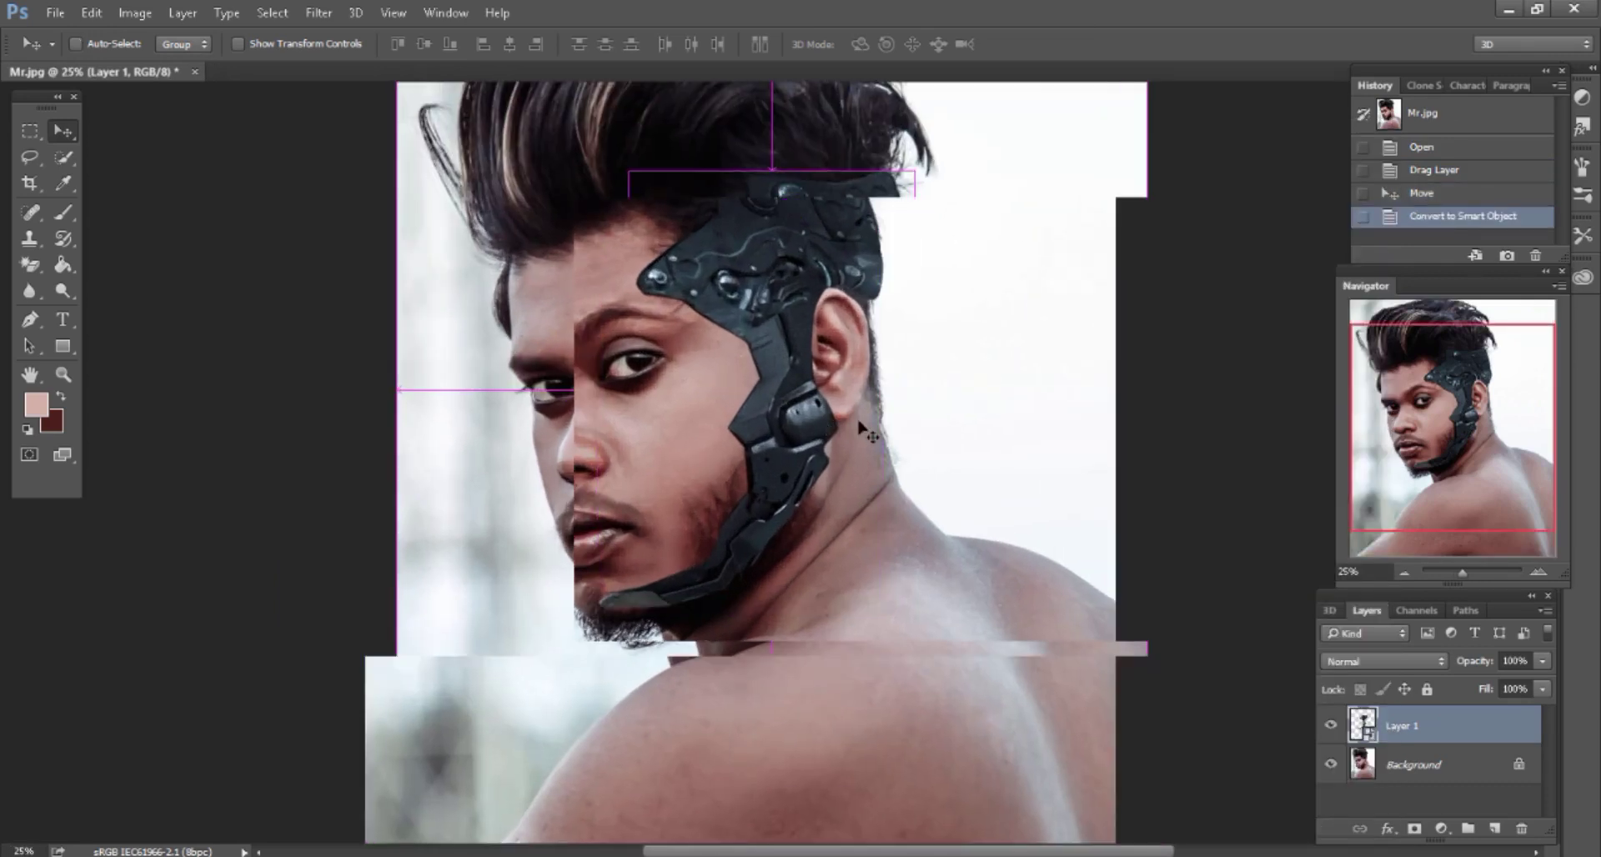
drag(782, 303, 782, 308)
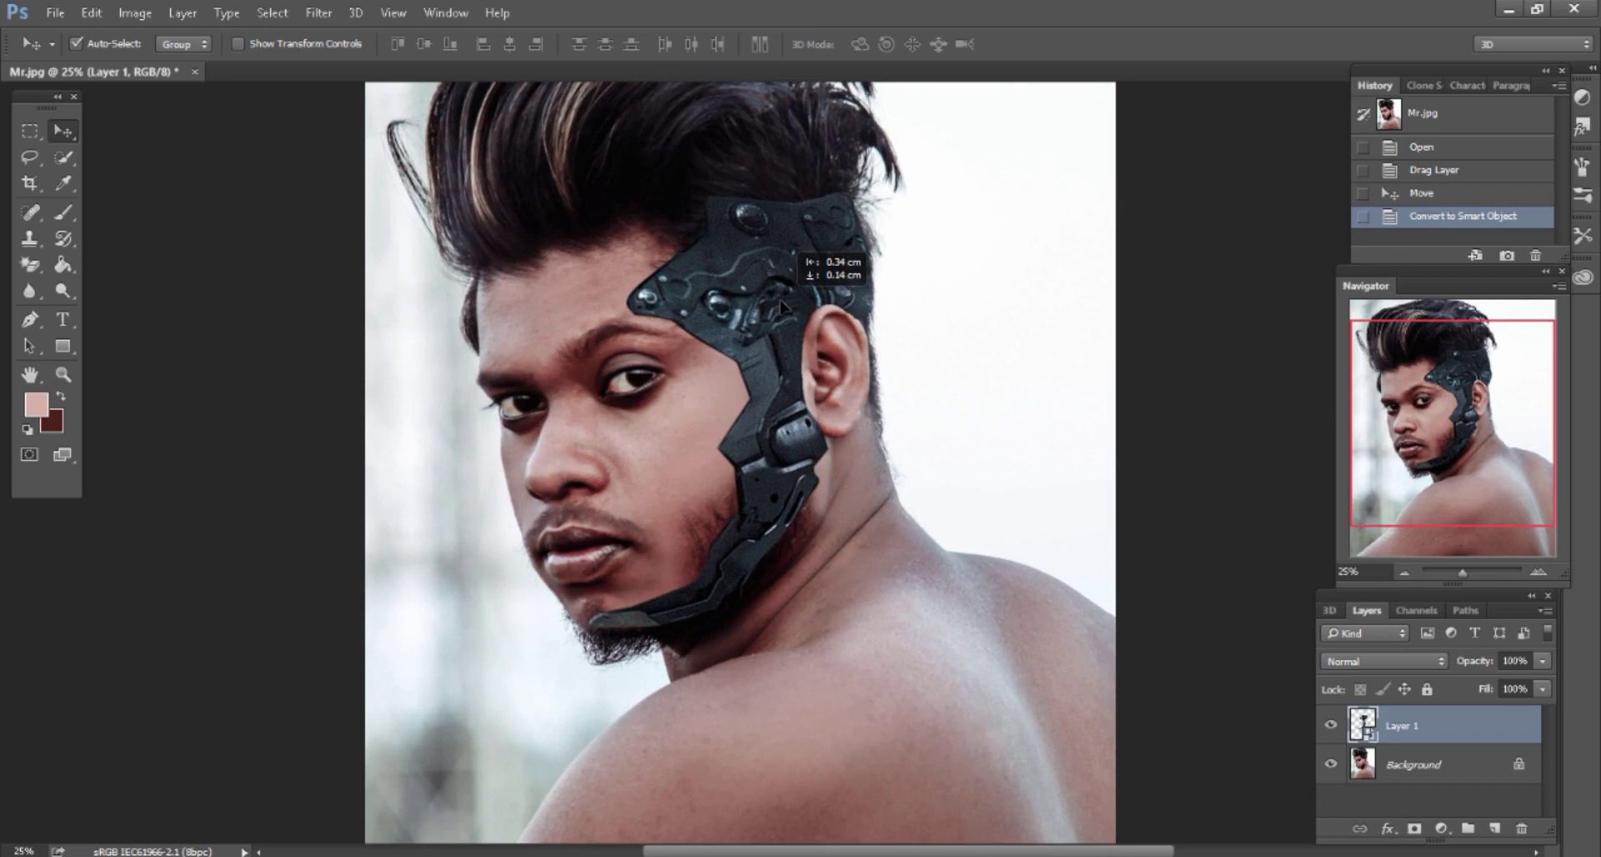
drag(782, 307, 782, 308)
key(ctrl+plus)
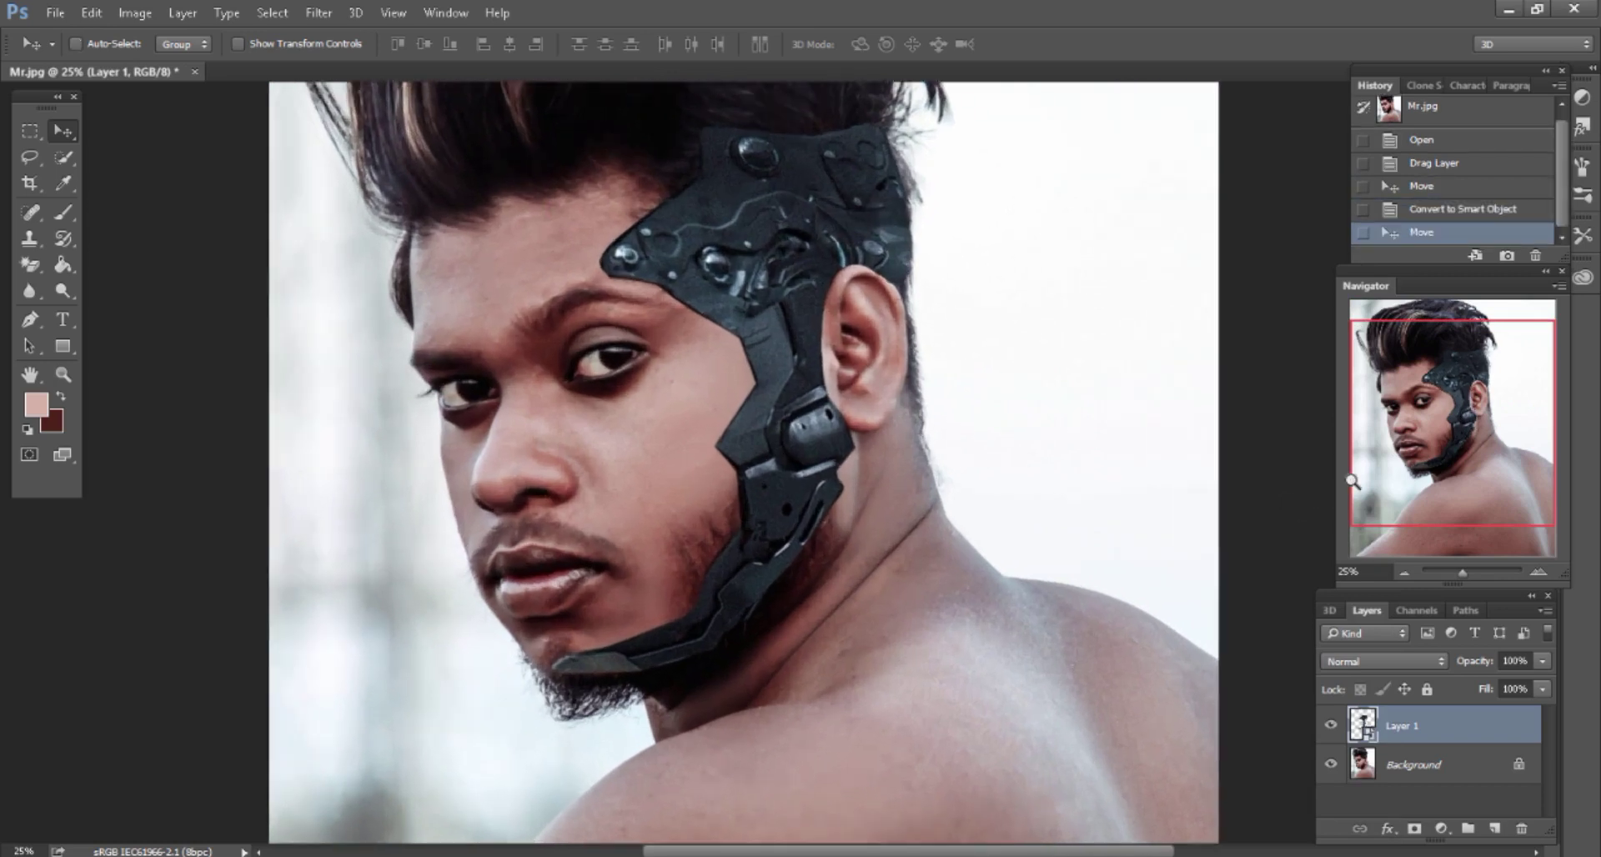
drag(1449, 463, 1451, 488)
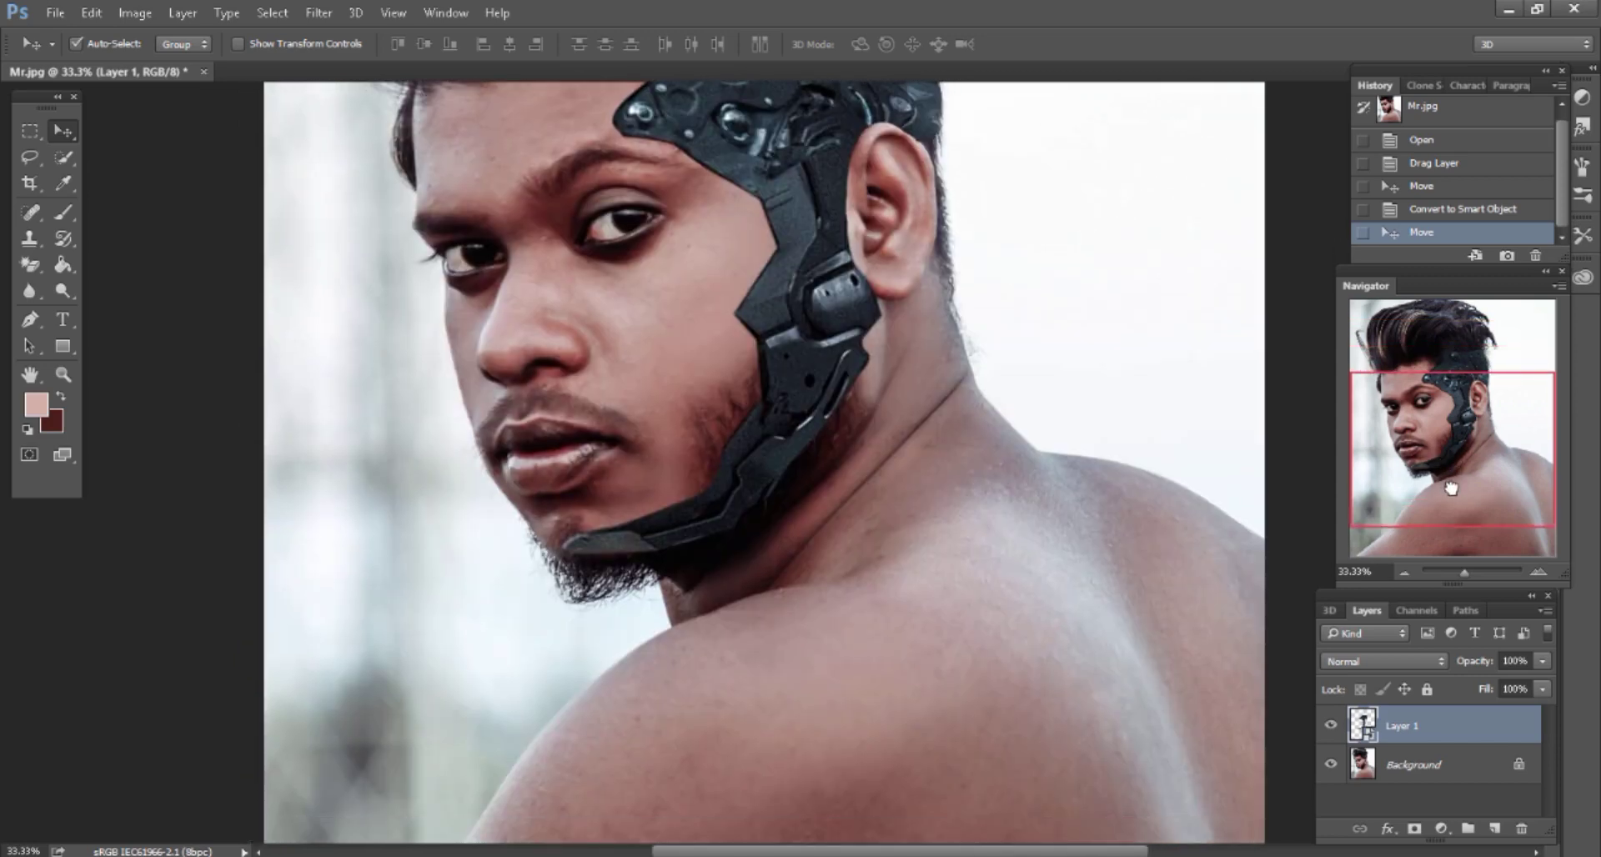
scroll(150, 125, up, 2)
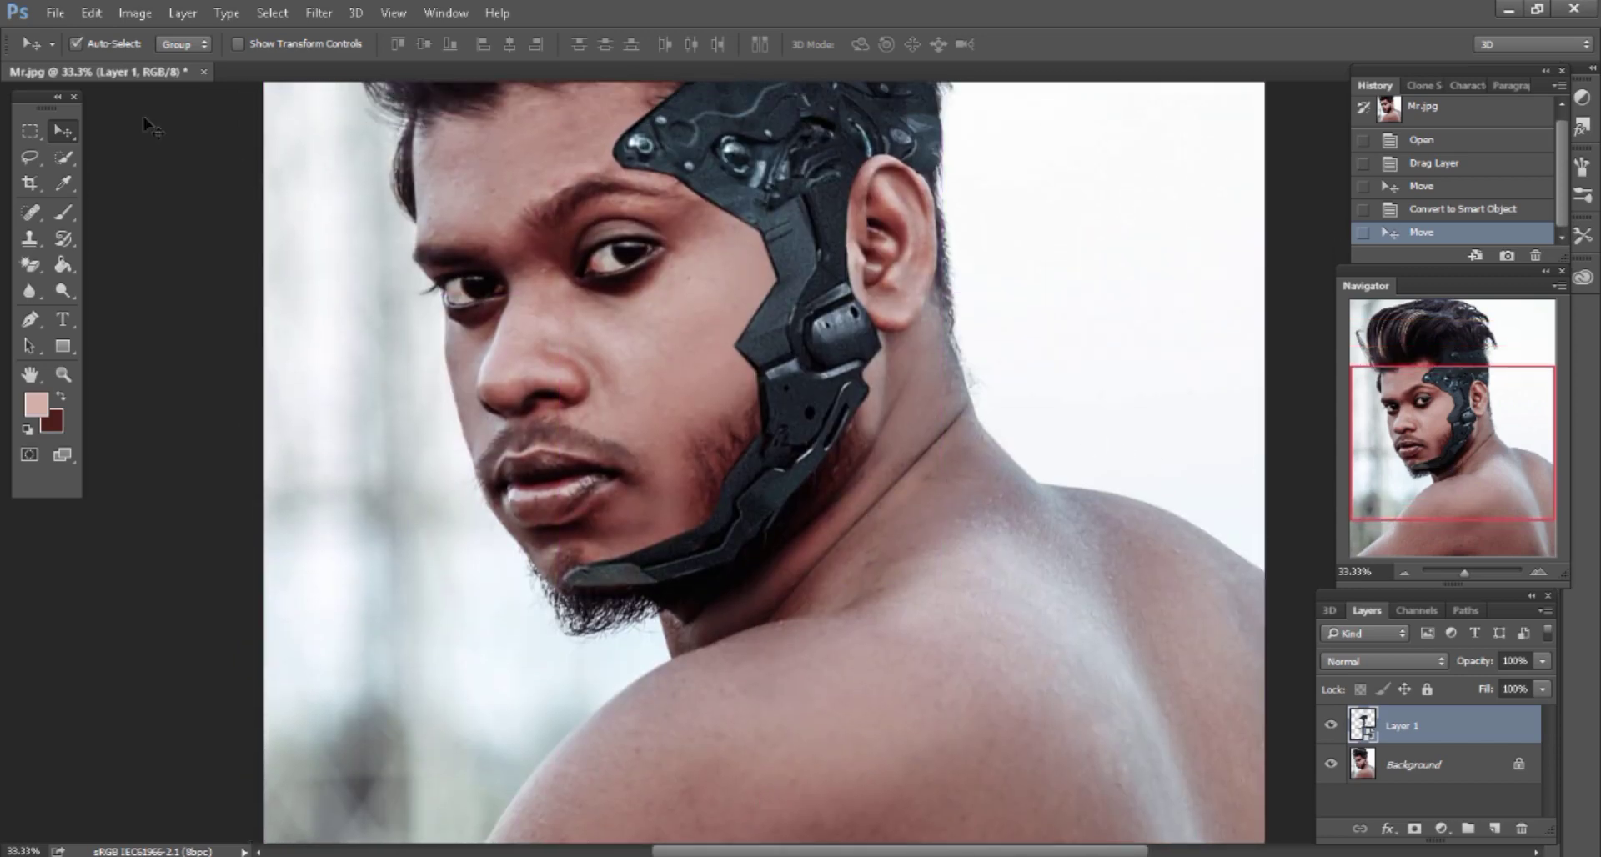
click(91, 12)
click(130, 397)
Warp the piece, bending its bottom edge down the jaw and nudging the top-right corner, then commit
right_click(703, 411)
click(742, 578)
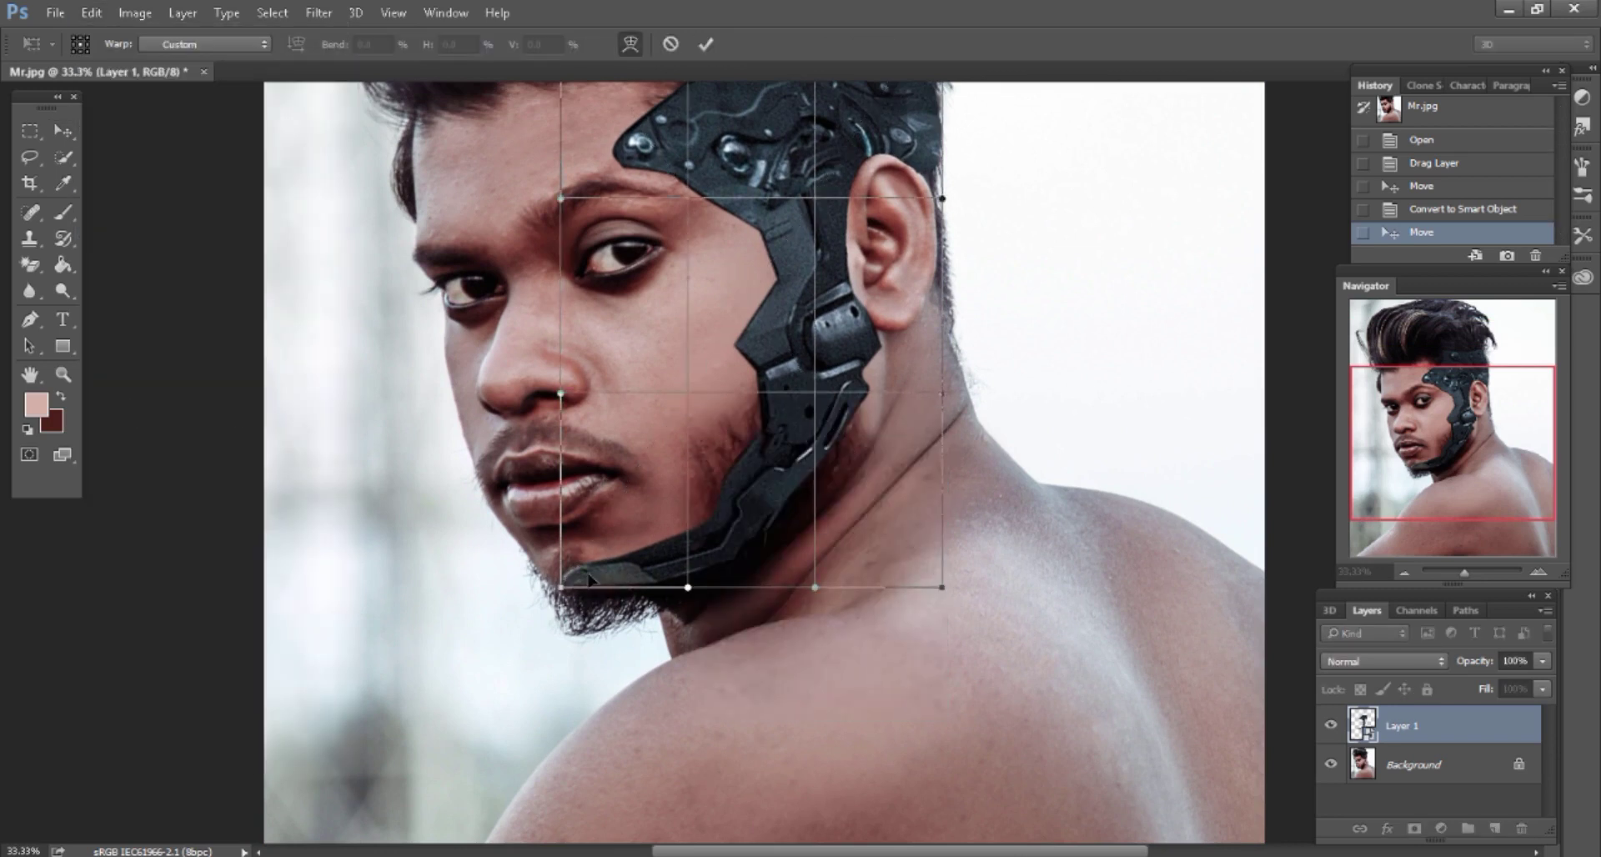
drag(584, 587, 597, 610)
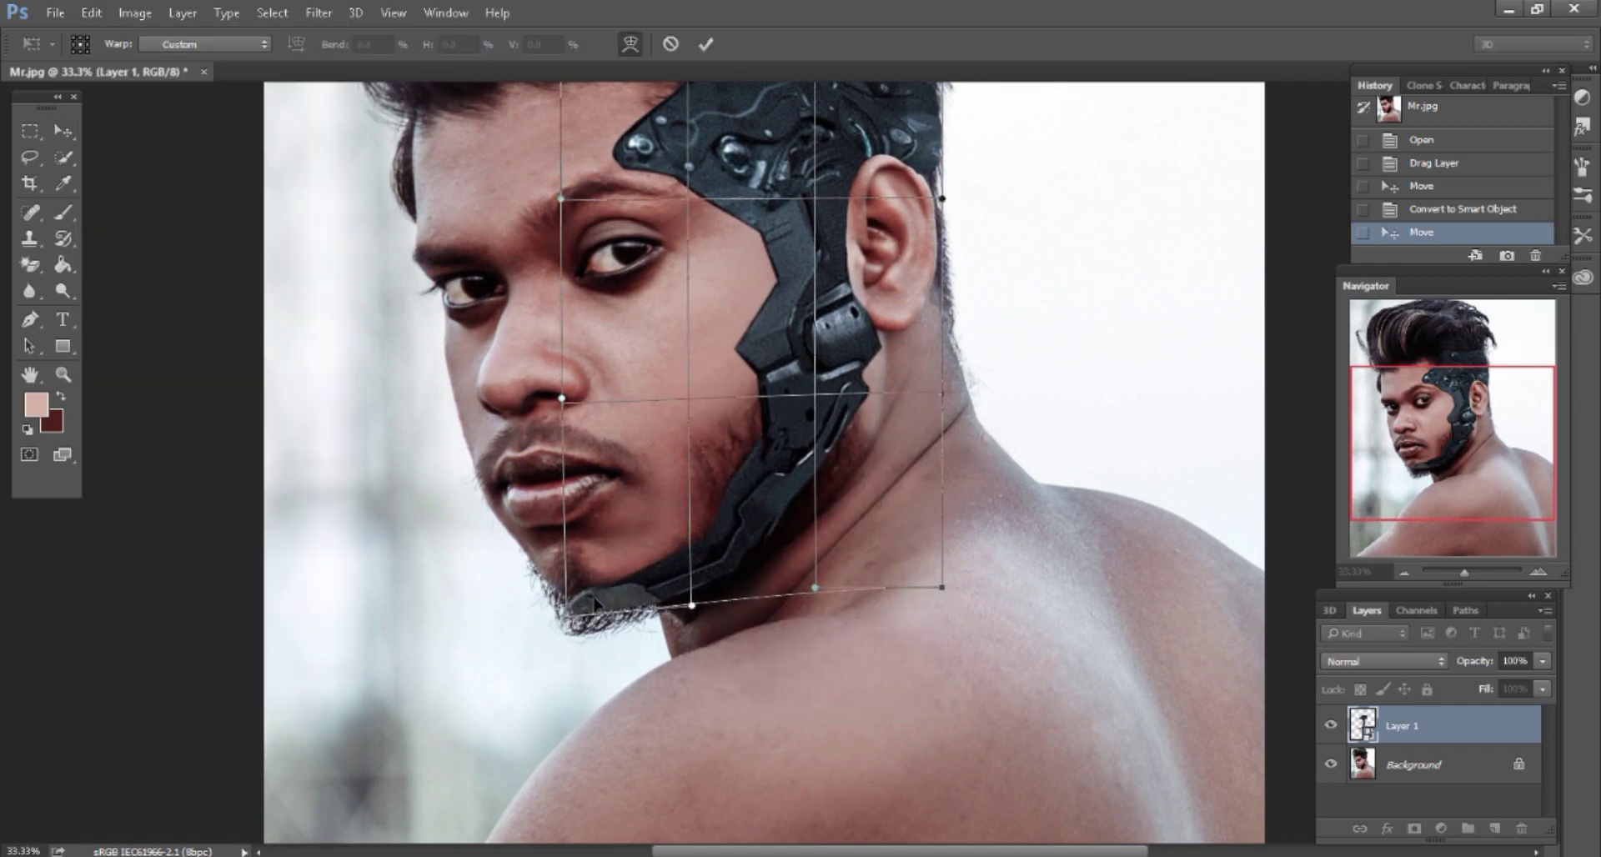
scroll(840, 331, up, 3)
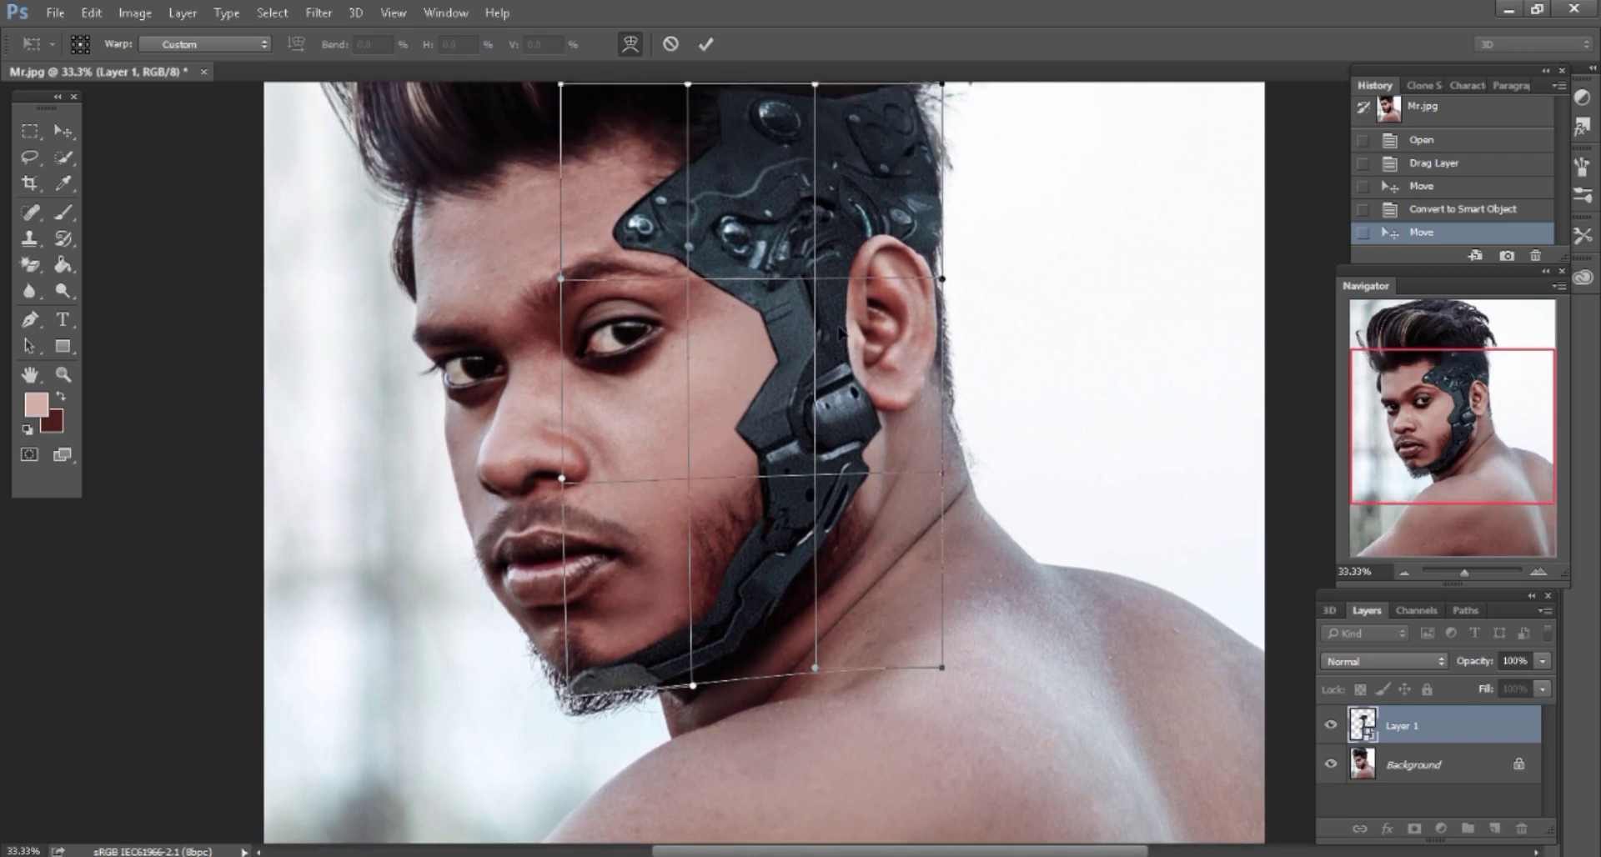
scroll(841, 331, up, 1)
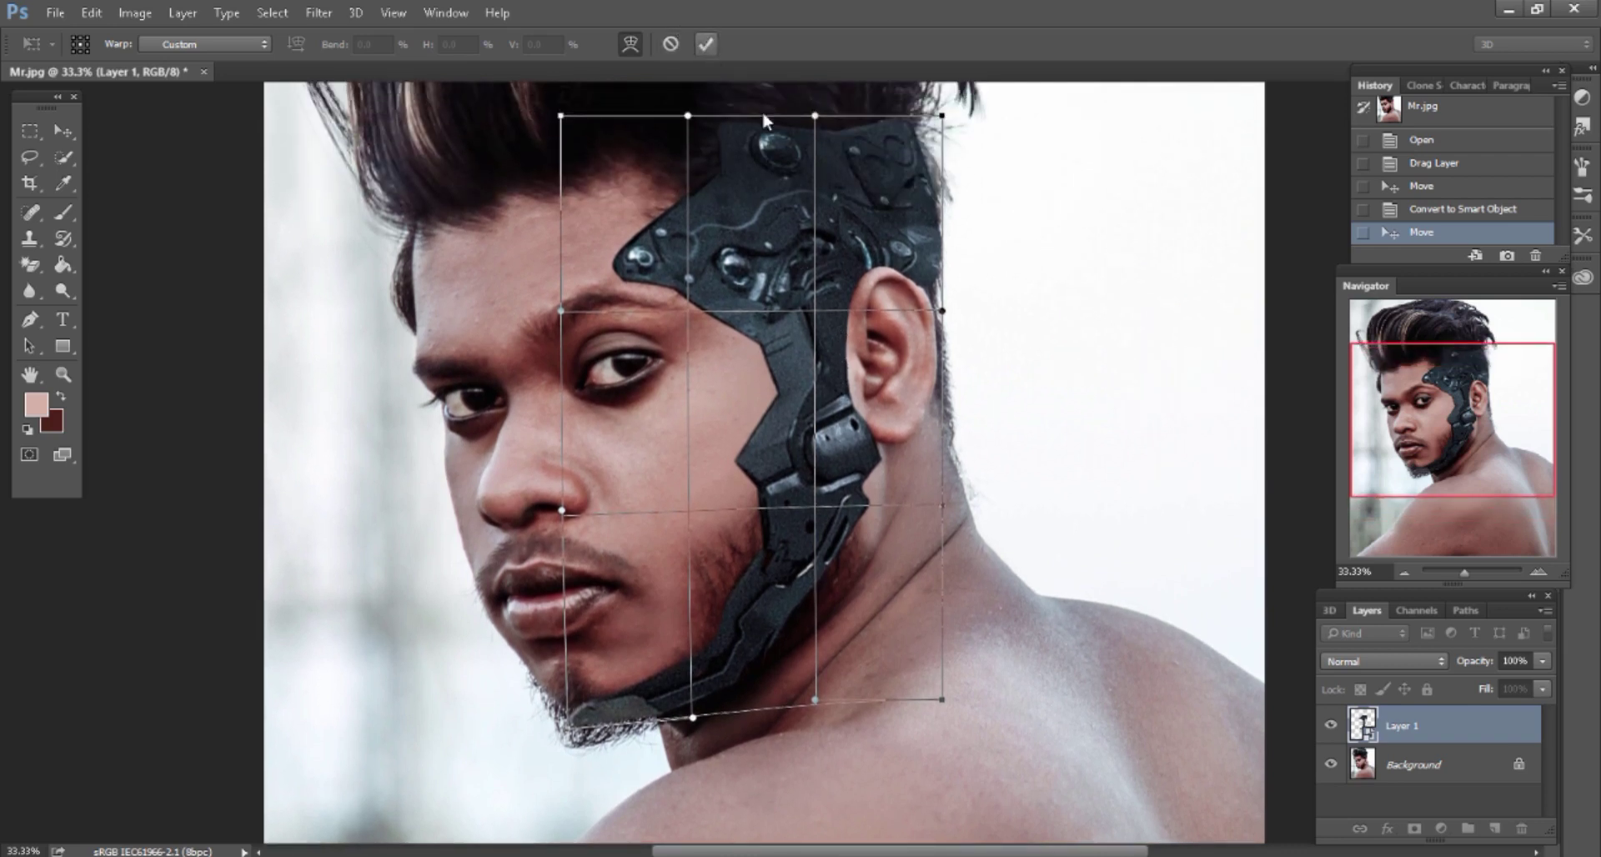
right_click(921, 175)
click(916, 172)
drag(931, 146, 932, 146)
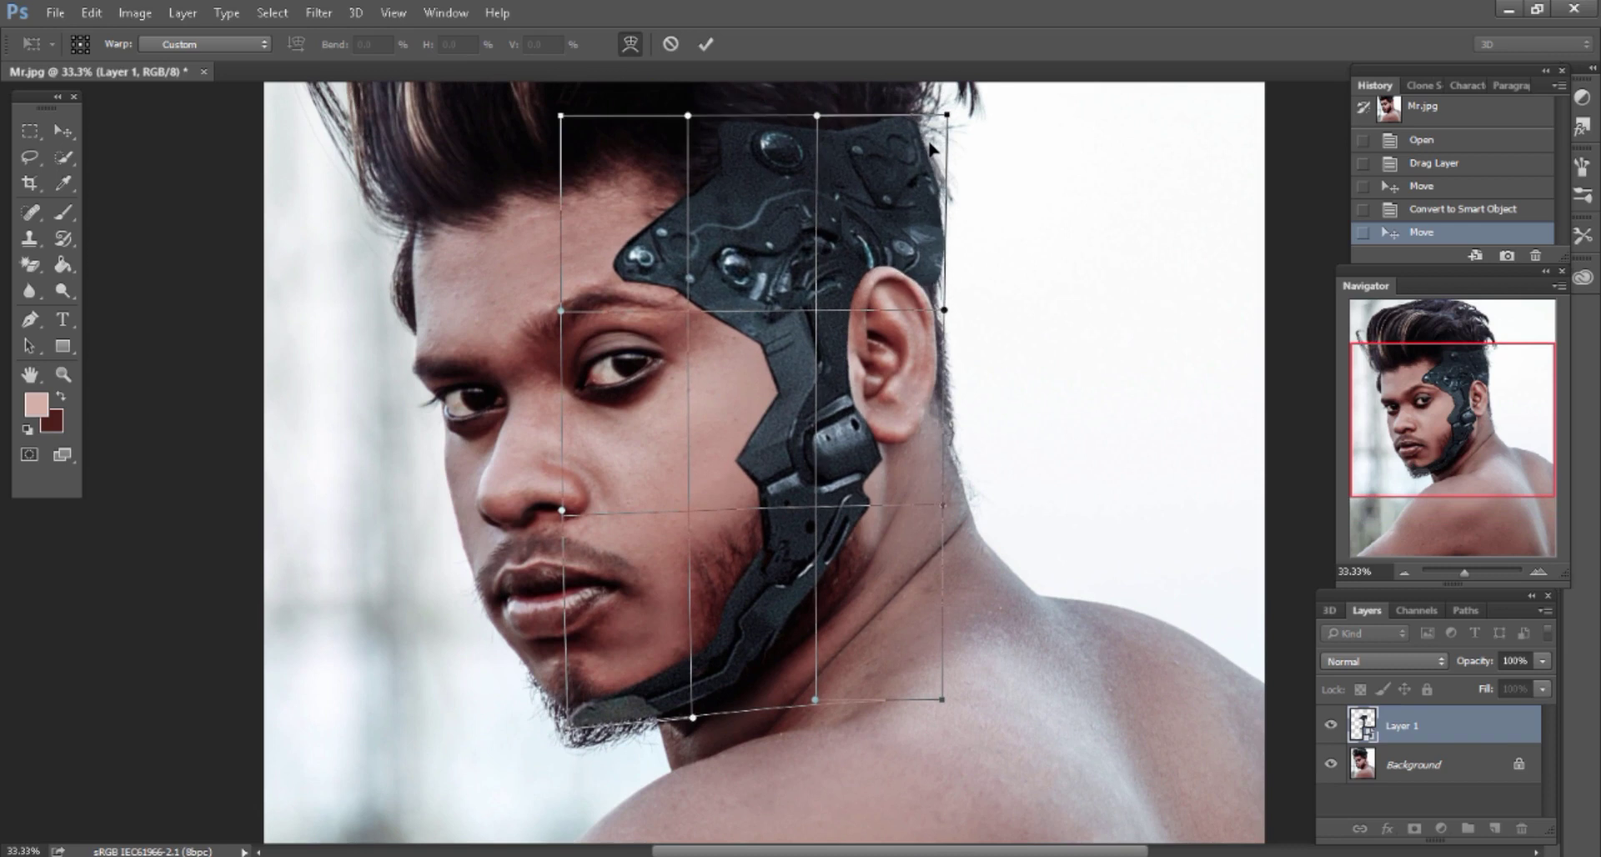
click(701, 48)
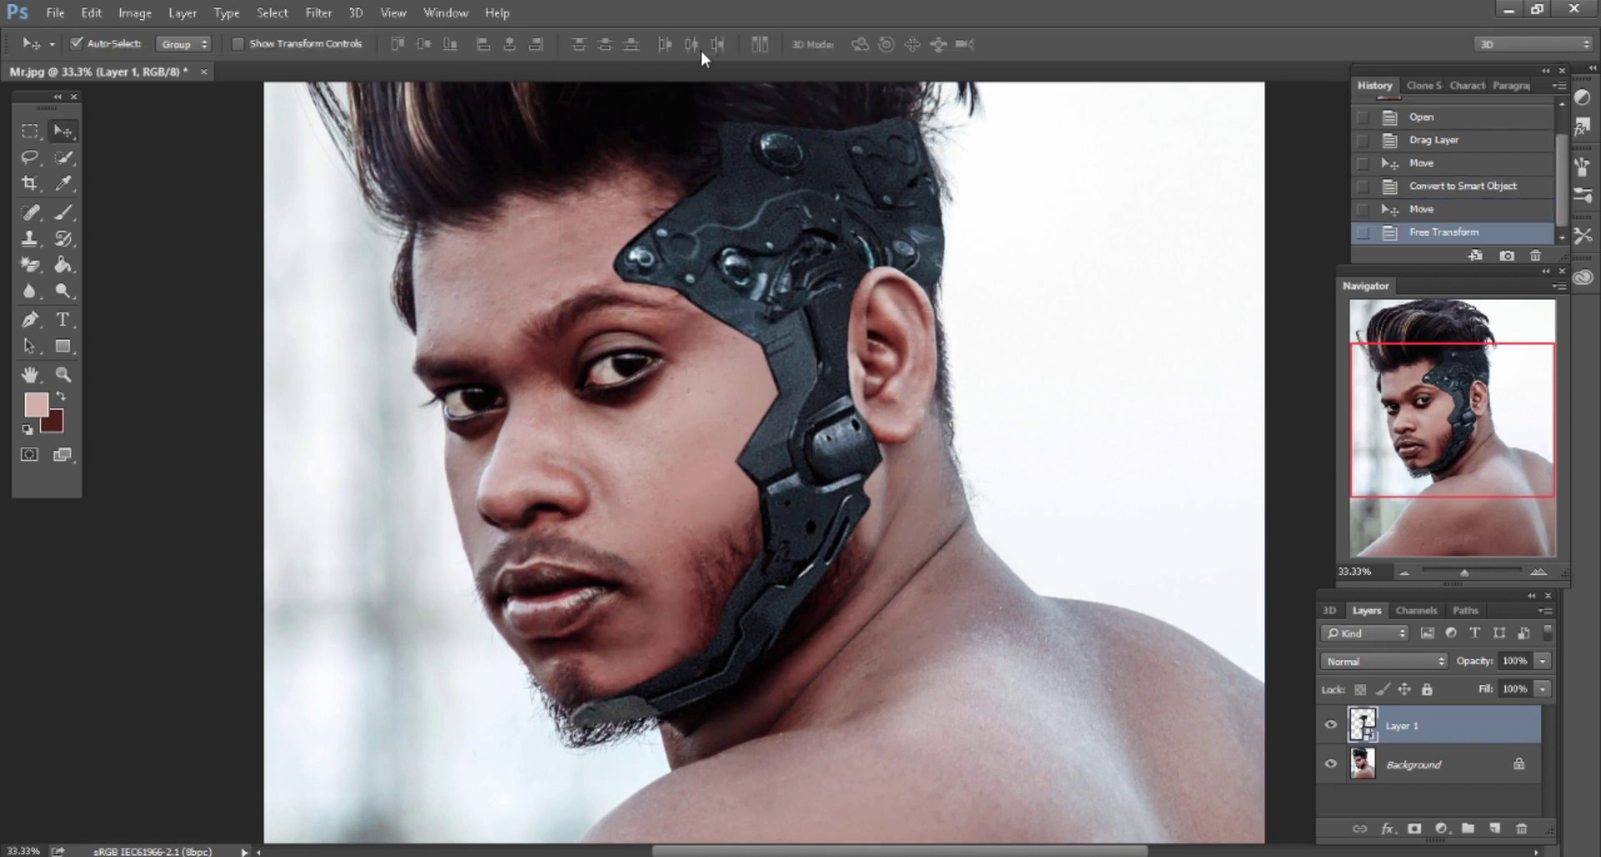
Apply a Camera Raw Filter: Clarity +29, Blacks -12, Shadows +44, Blues saturation -47
click(322, 14)
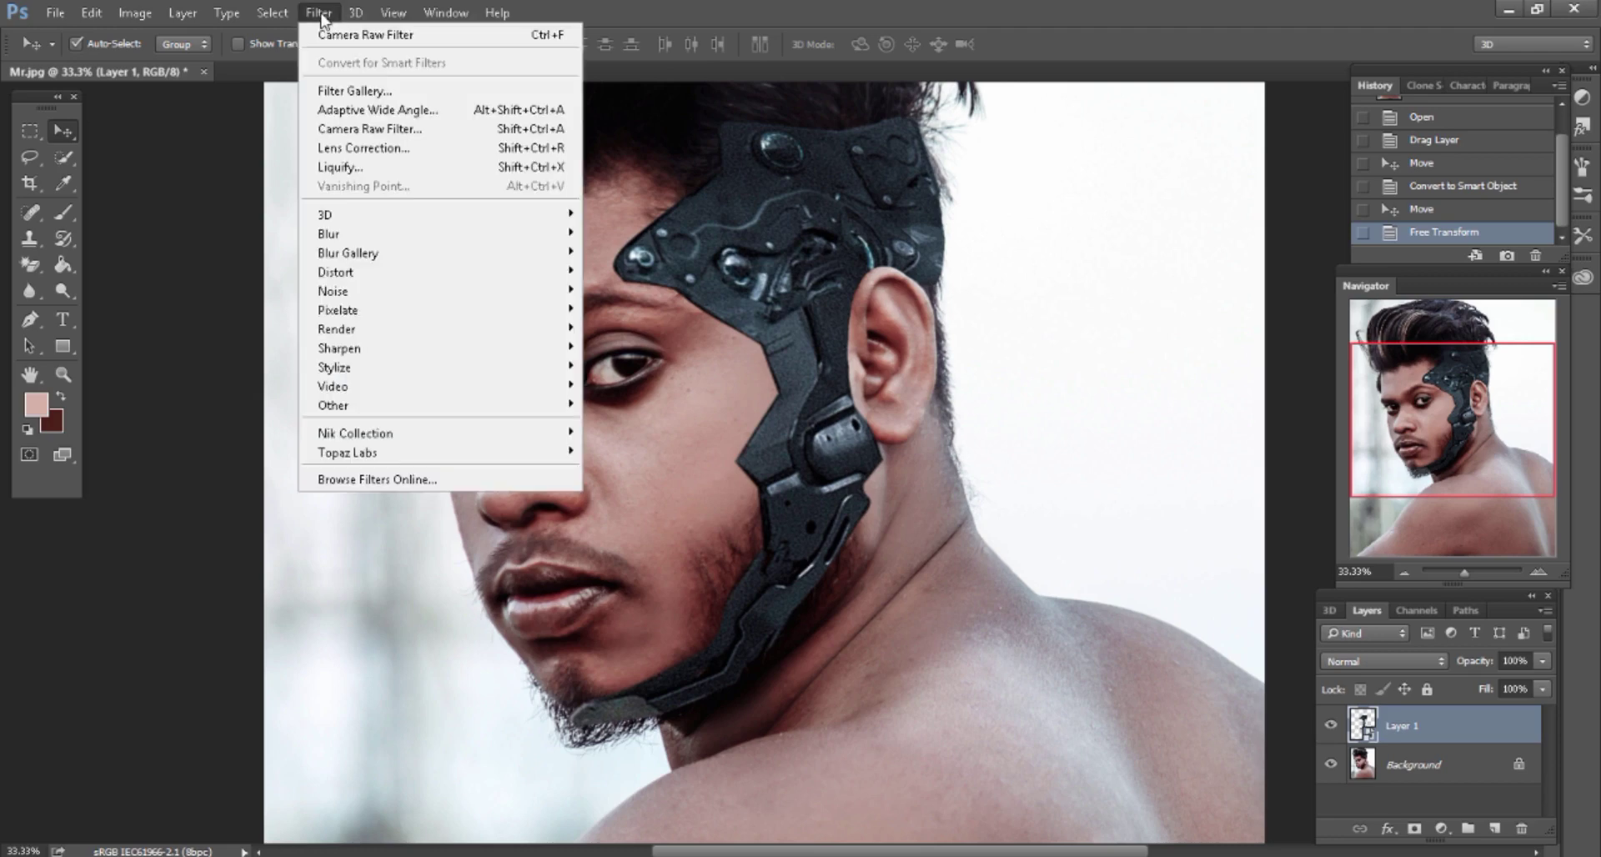
click(353, 132)
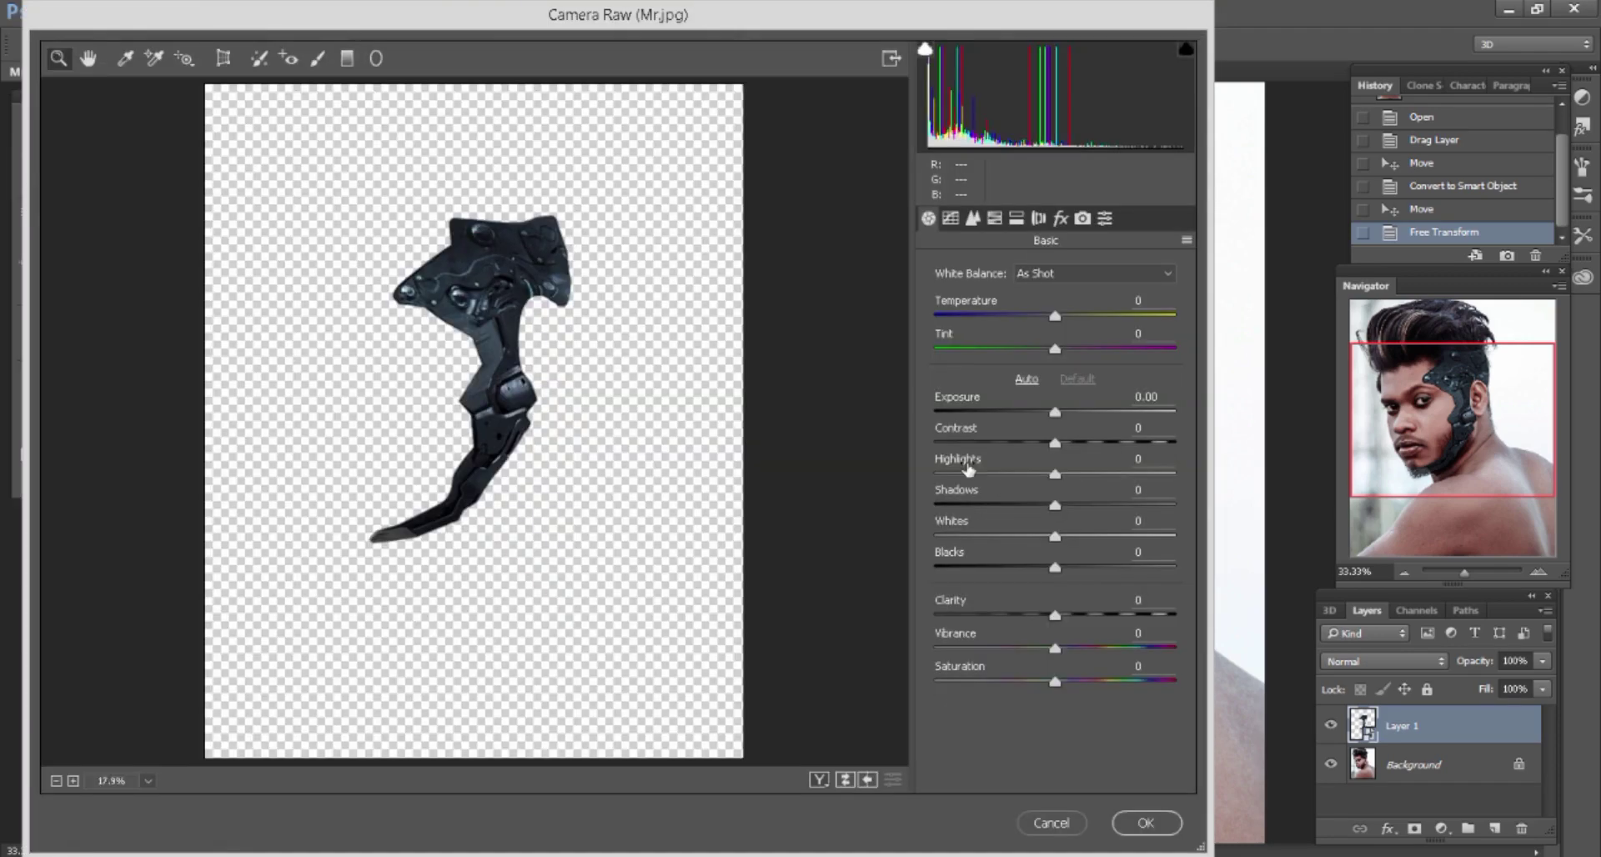
mouse_move(1055, 614)
mouse_down()
mouse_move(1090, 615)
mouse_move(1041, 567)
mouse_up()
drag(1056, 505, 1109, 506)
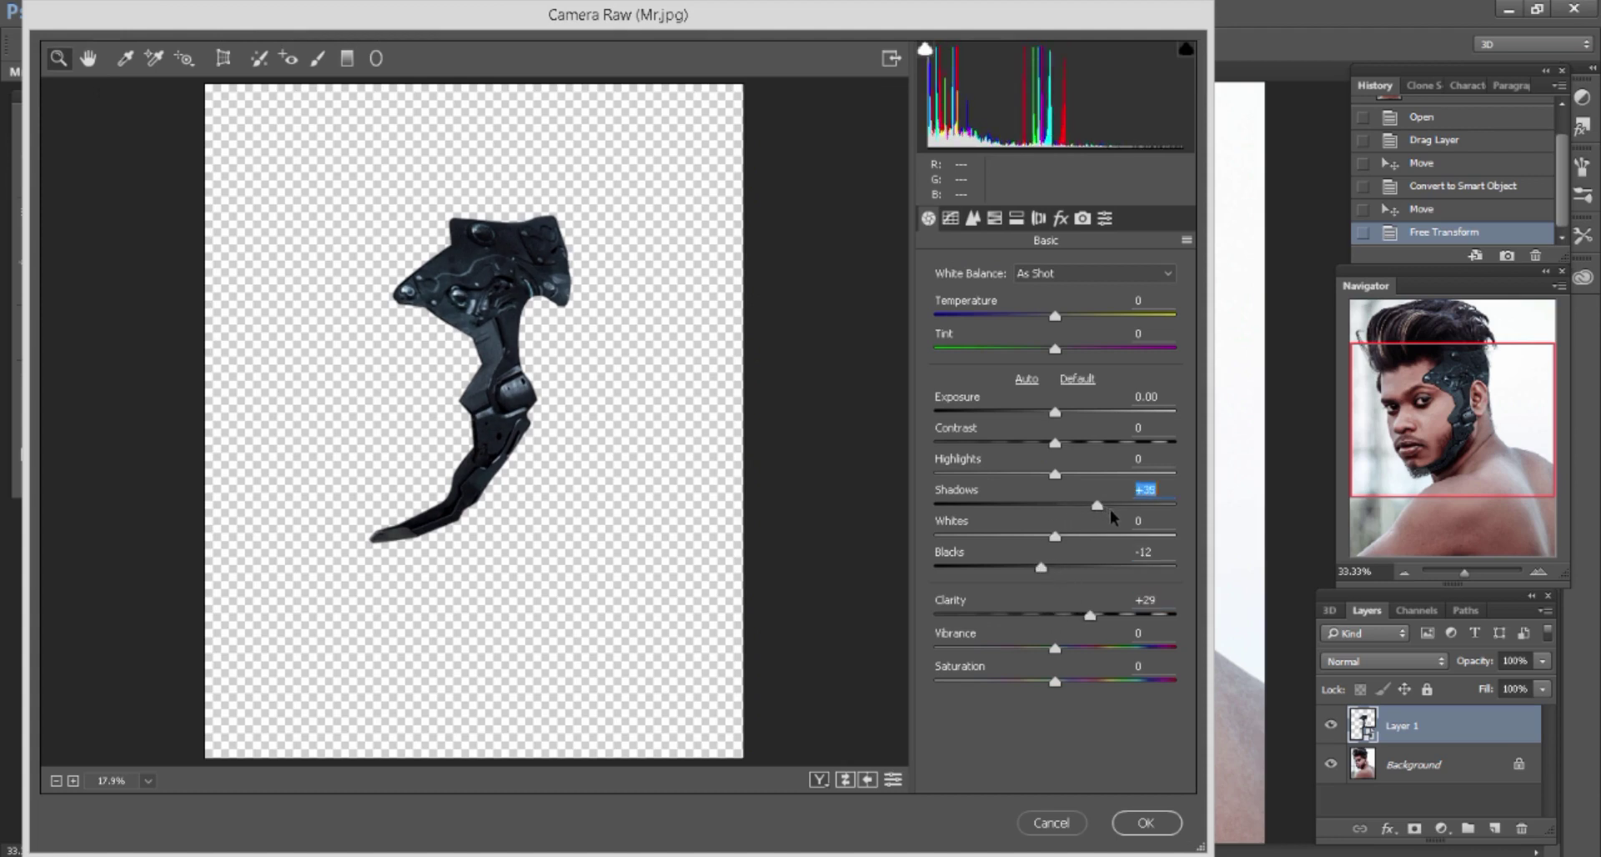
click(994, 218)
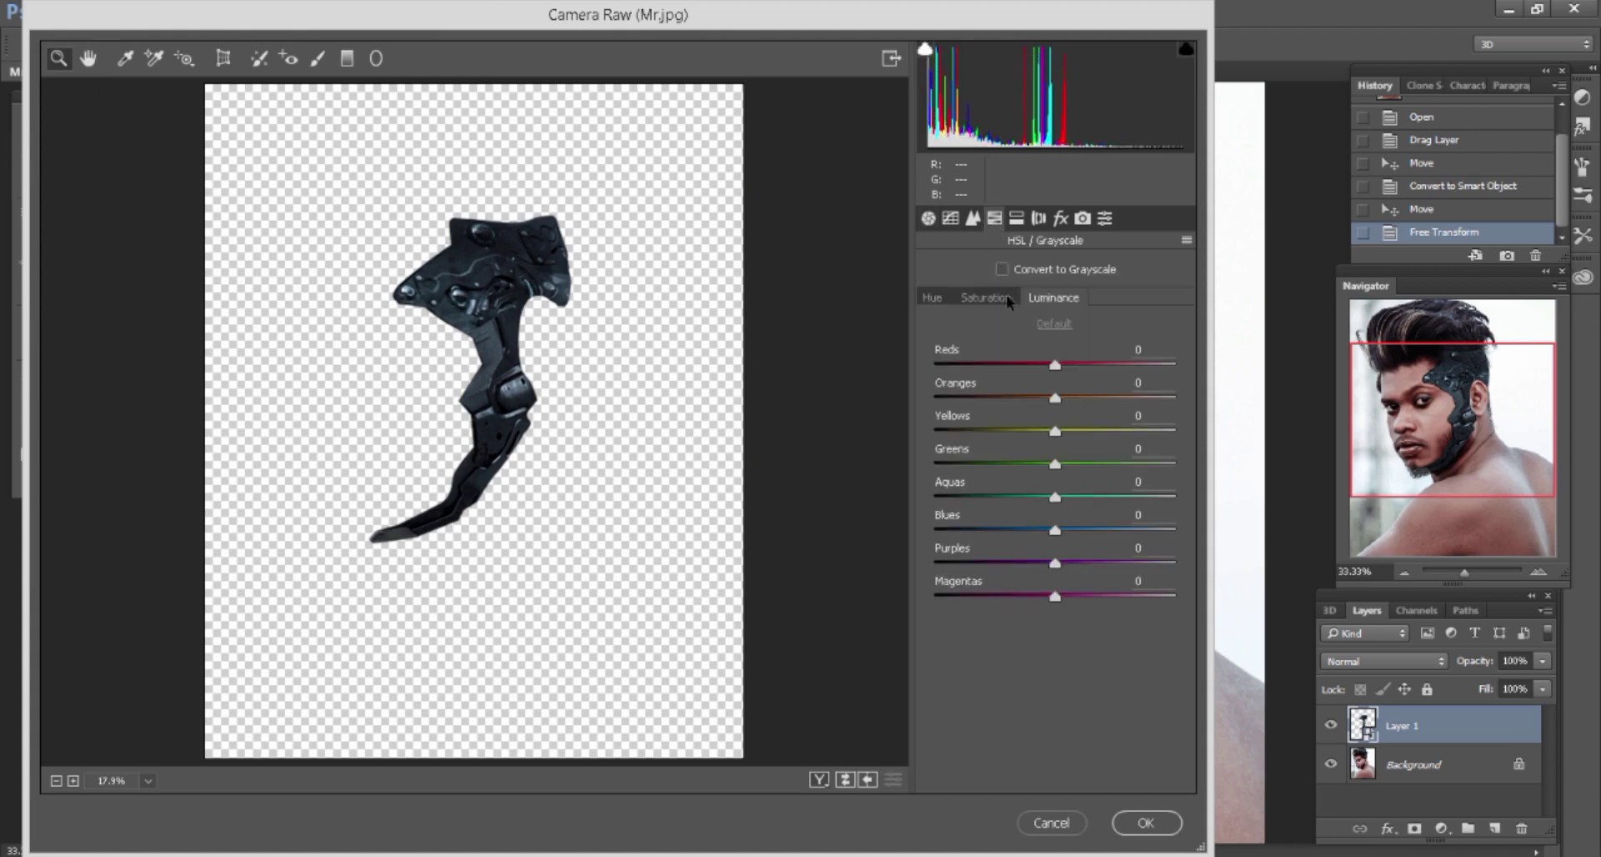
click(1005, 298)
drag(1042, 533, 996, 536)
click(1149, 823)
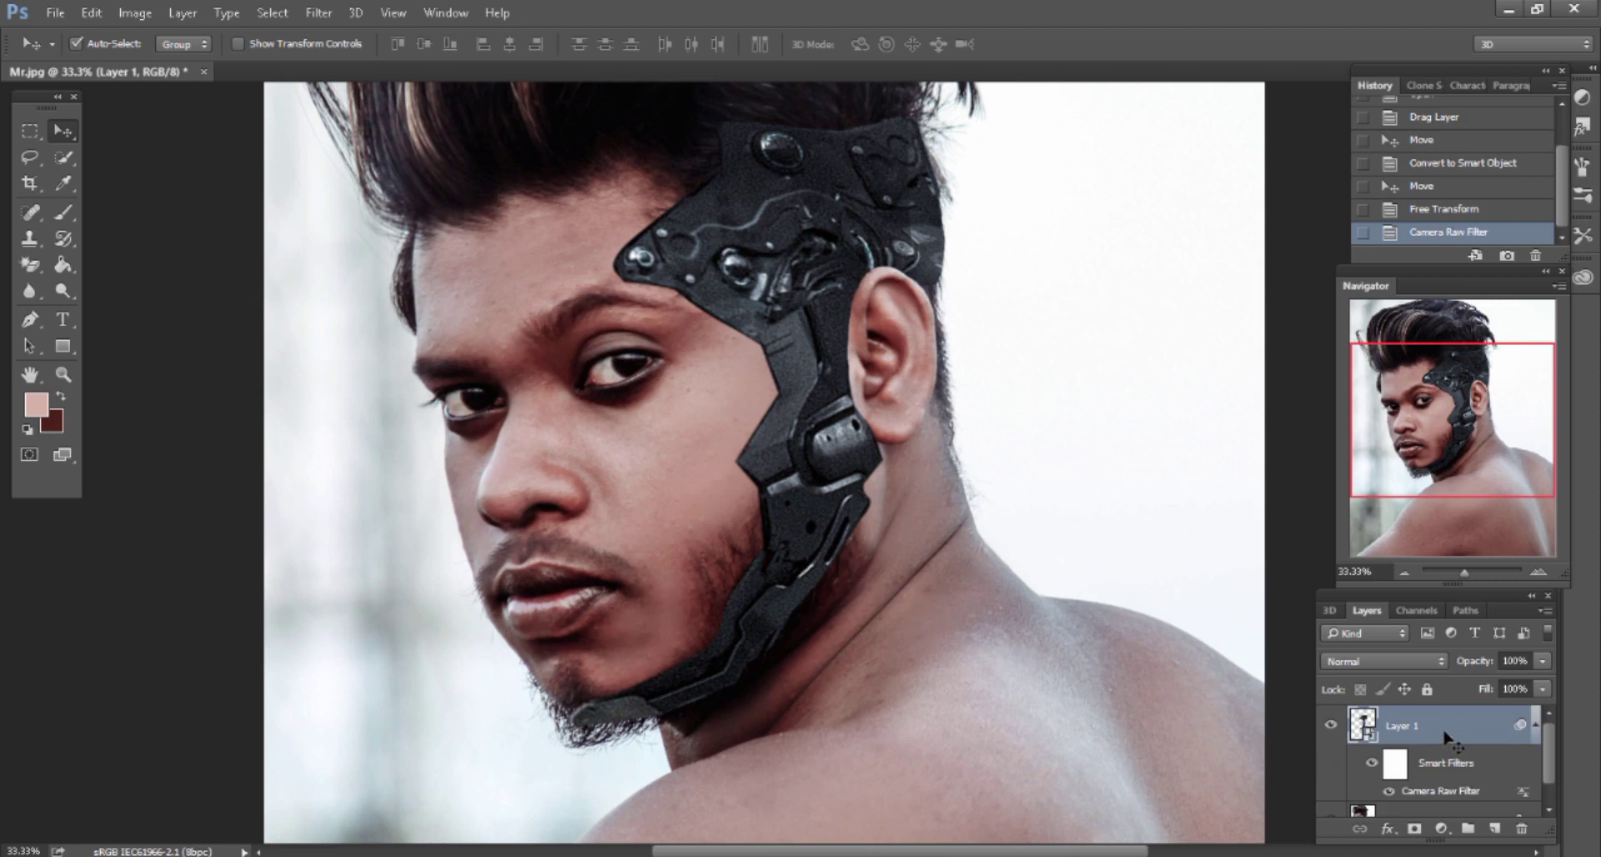
Rasterize the mechanical piece layer and duplicate it
click(64, 213)
click(704, 402)
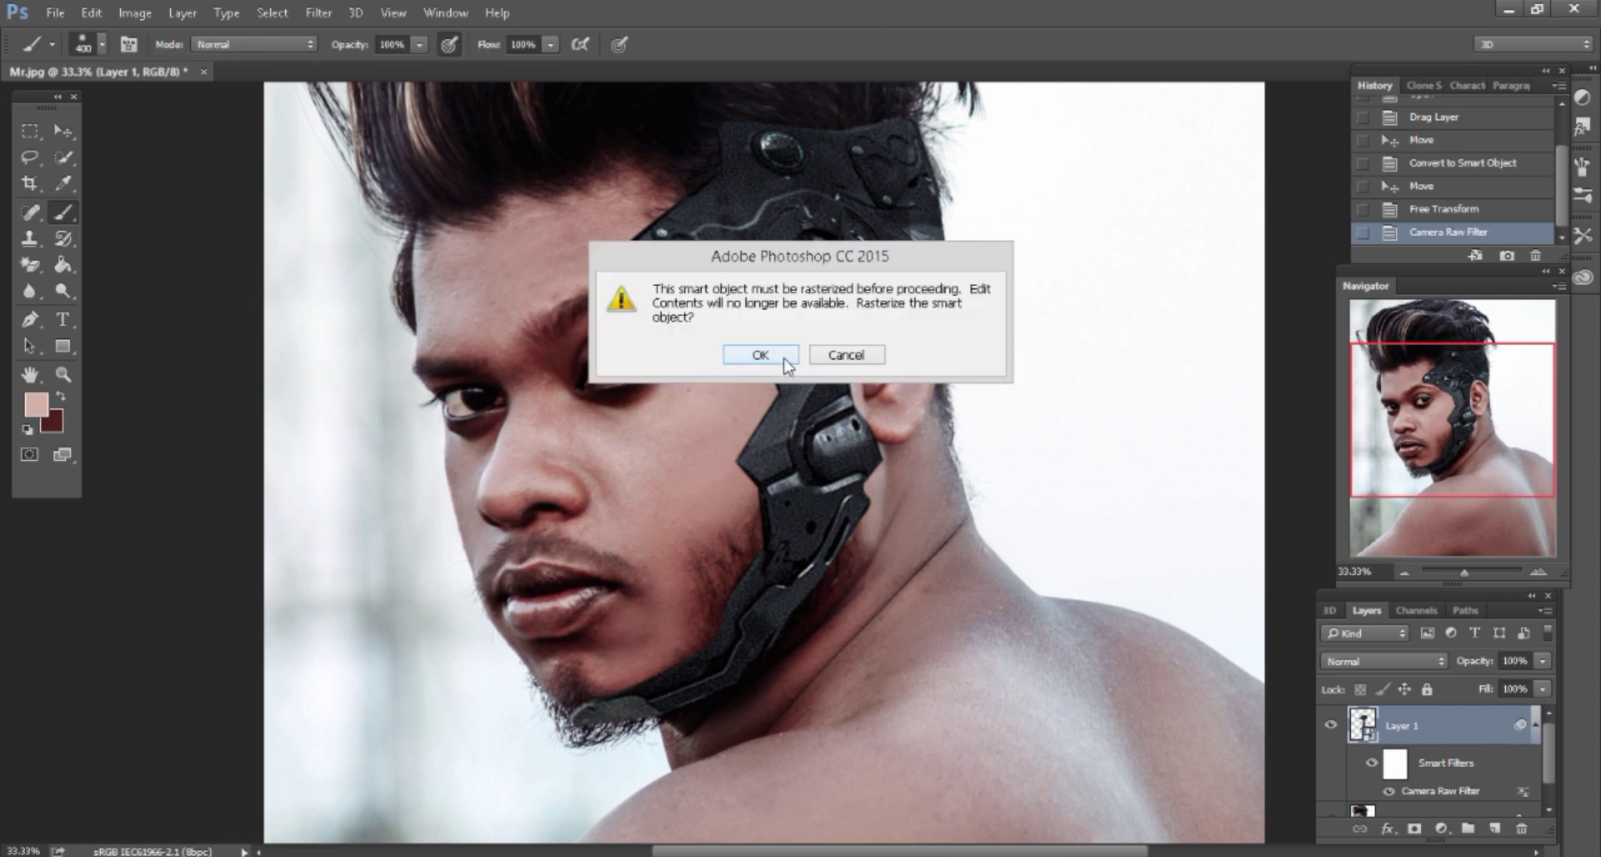
click(784, 355)
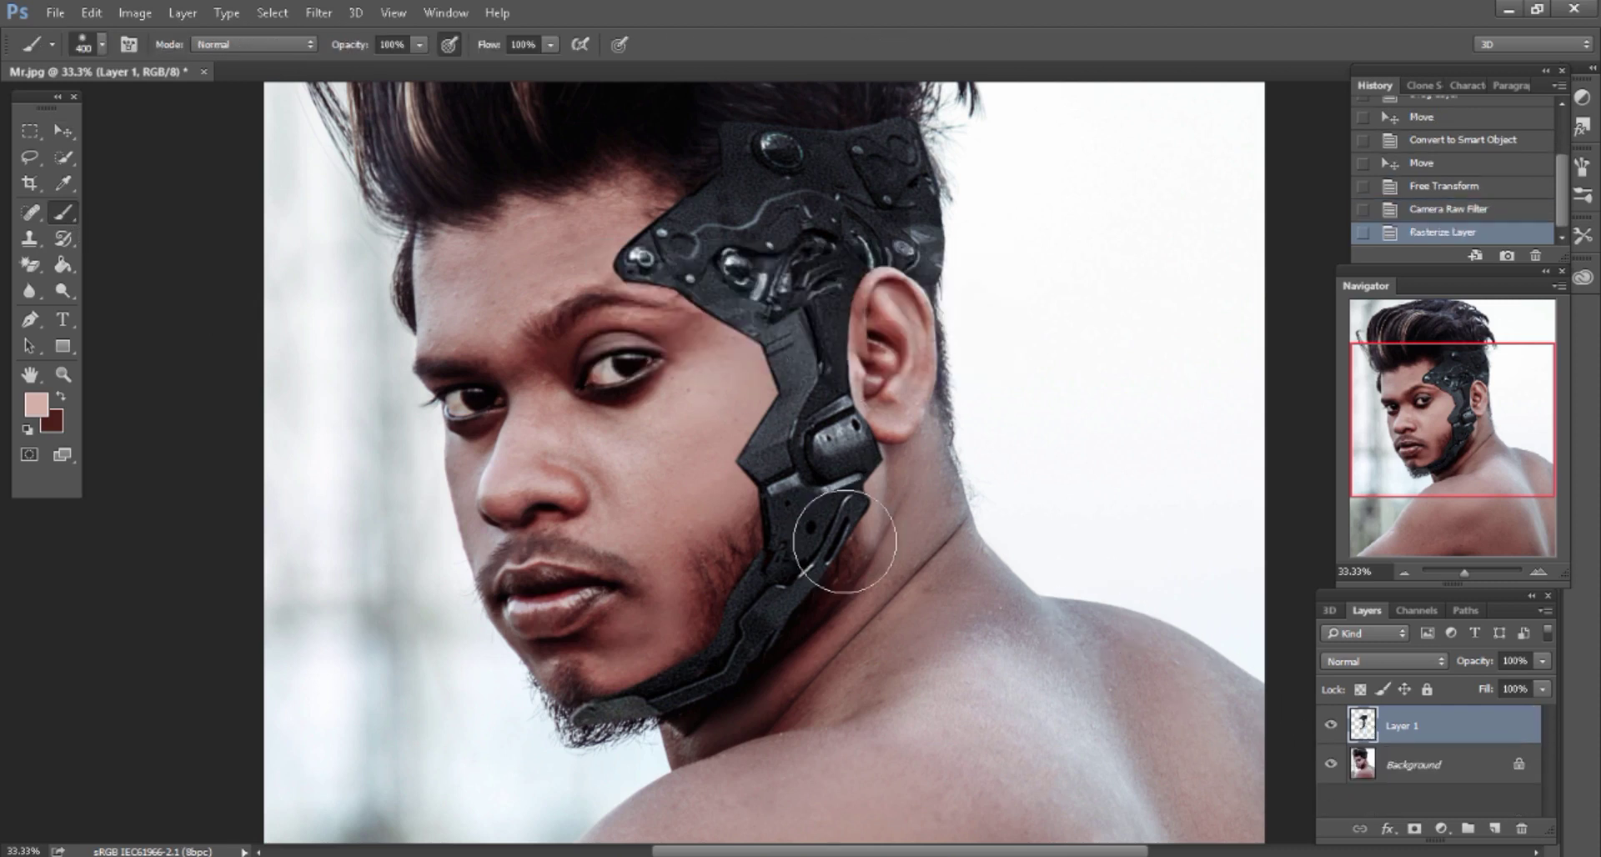
click(62, 130)
drag(1485, 731, 1494, 827)
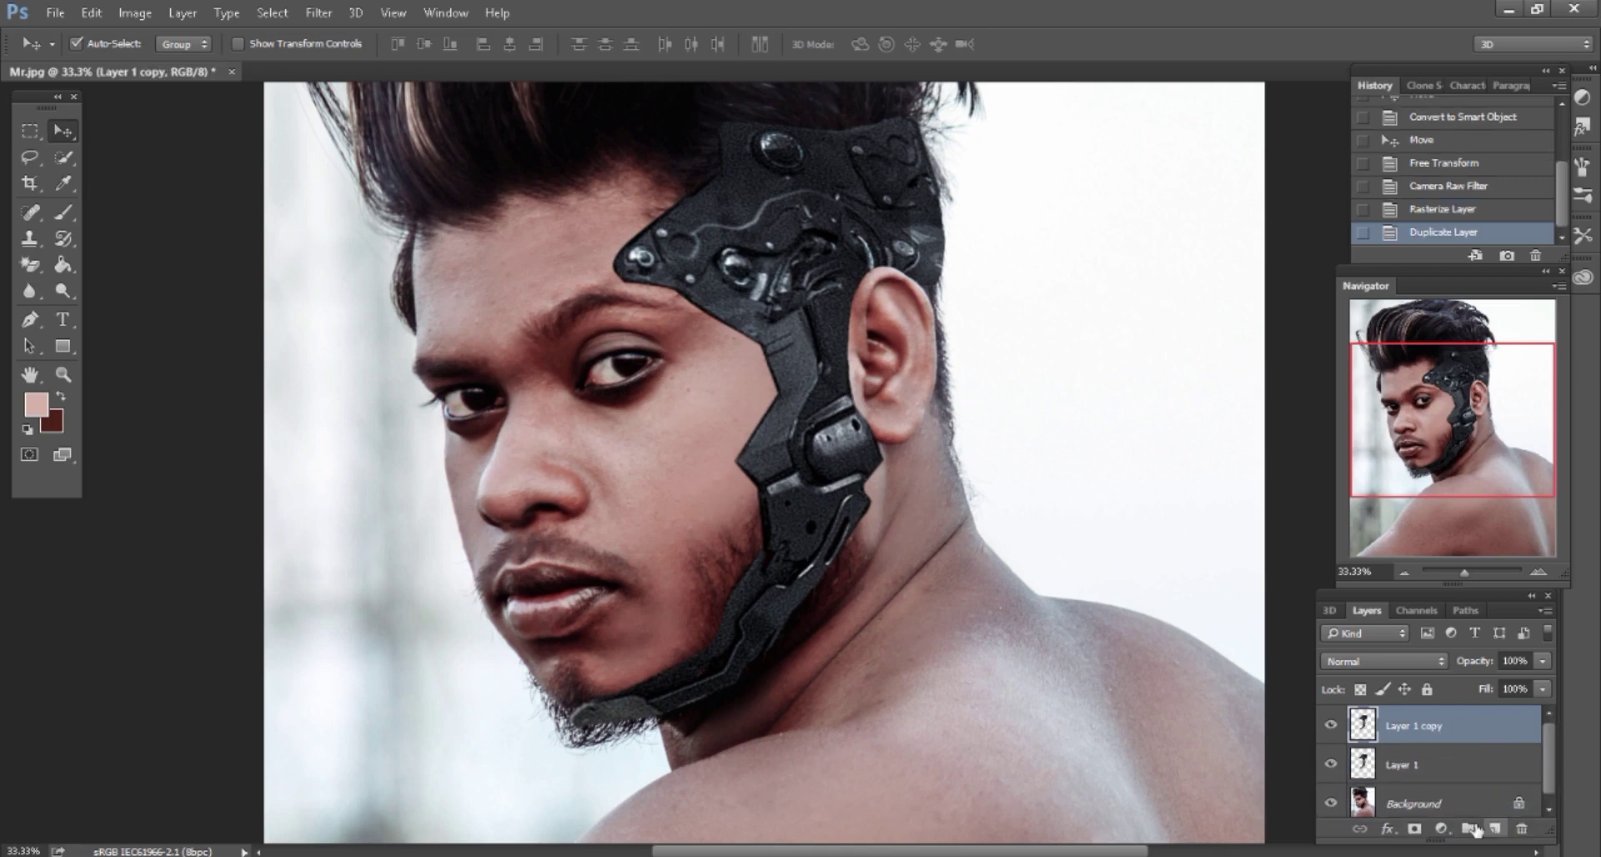
Turn the copy black with Hue/Saturation Lightness -100 and move it beneath the original
click(121, 13)
mouse_move(163, 63)
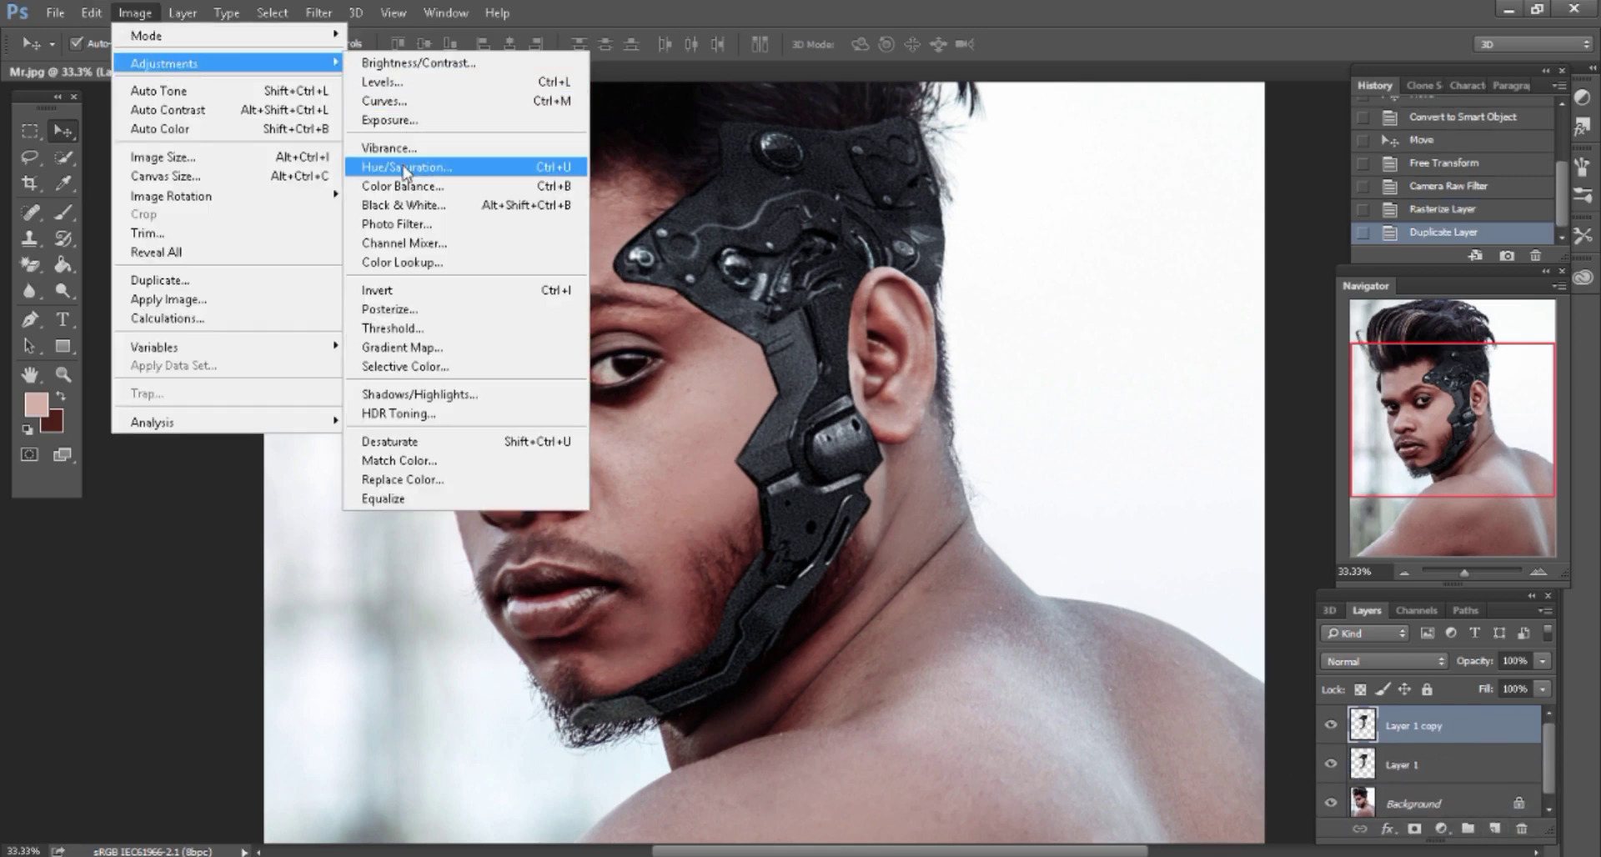
click(404, 171)
drag(755, 417, 656, 417)
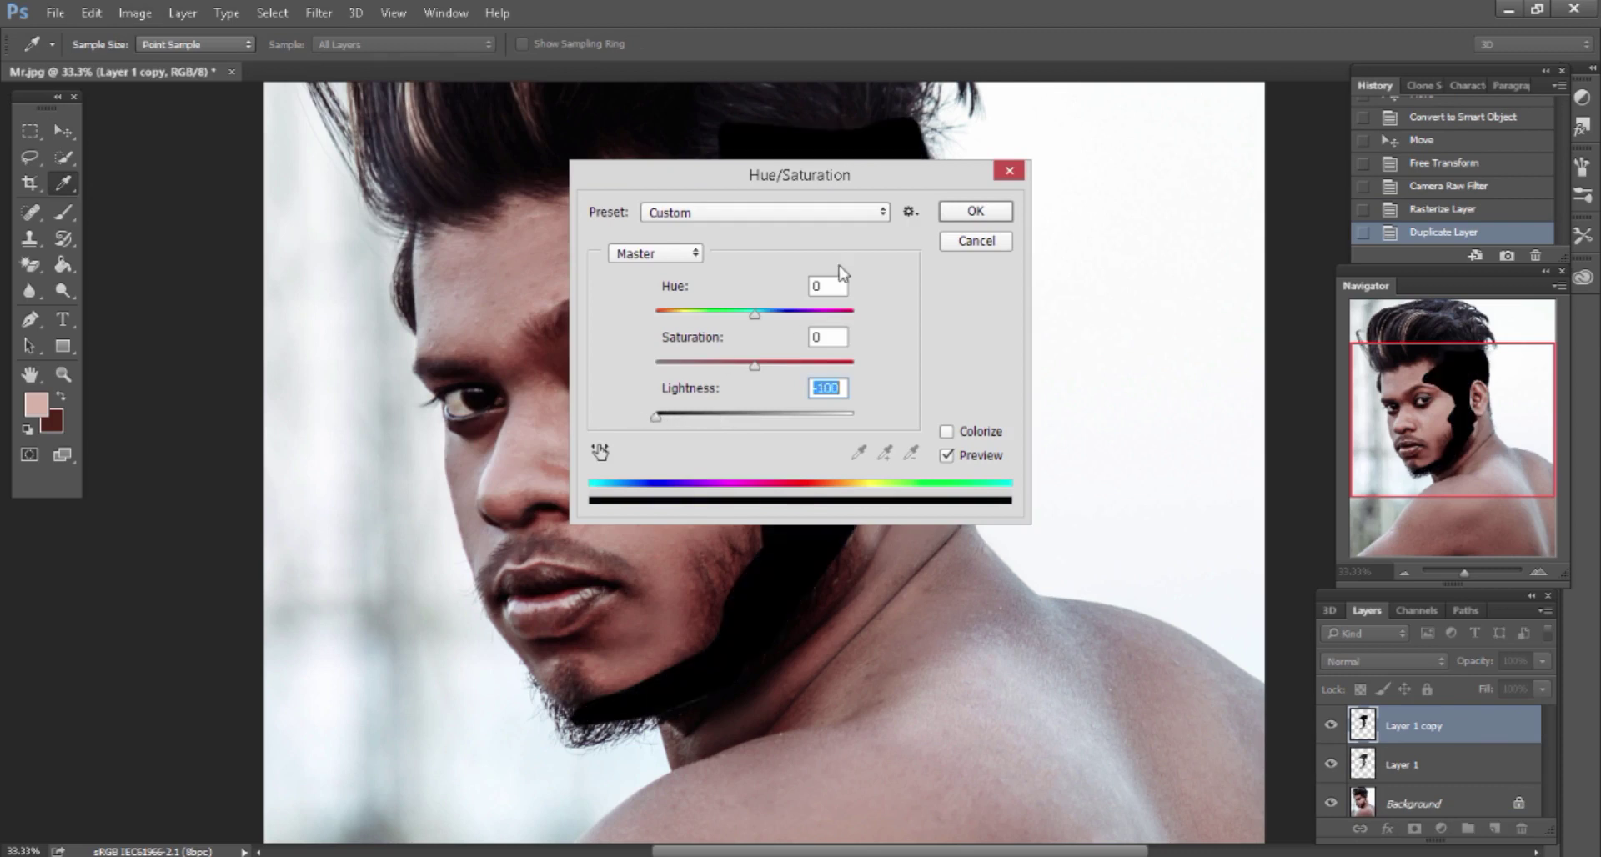
click(975, 211)
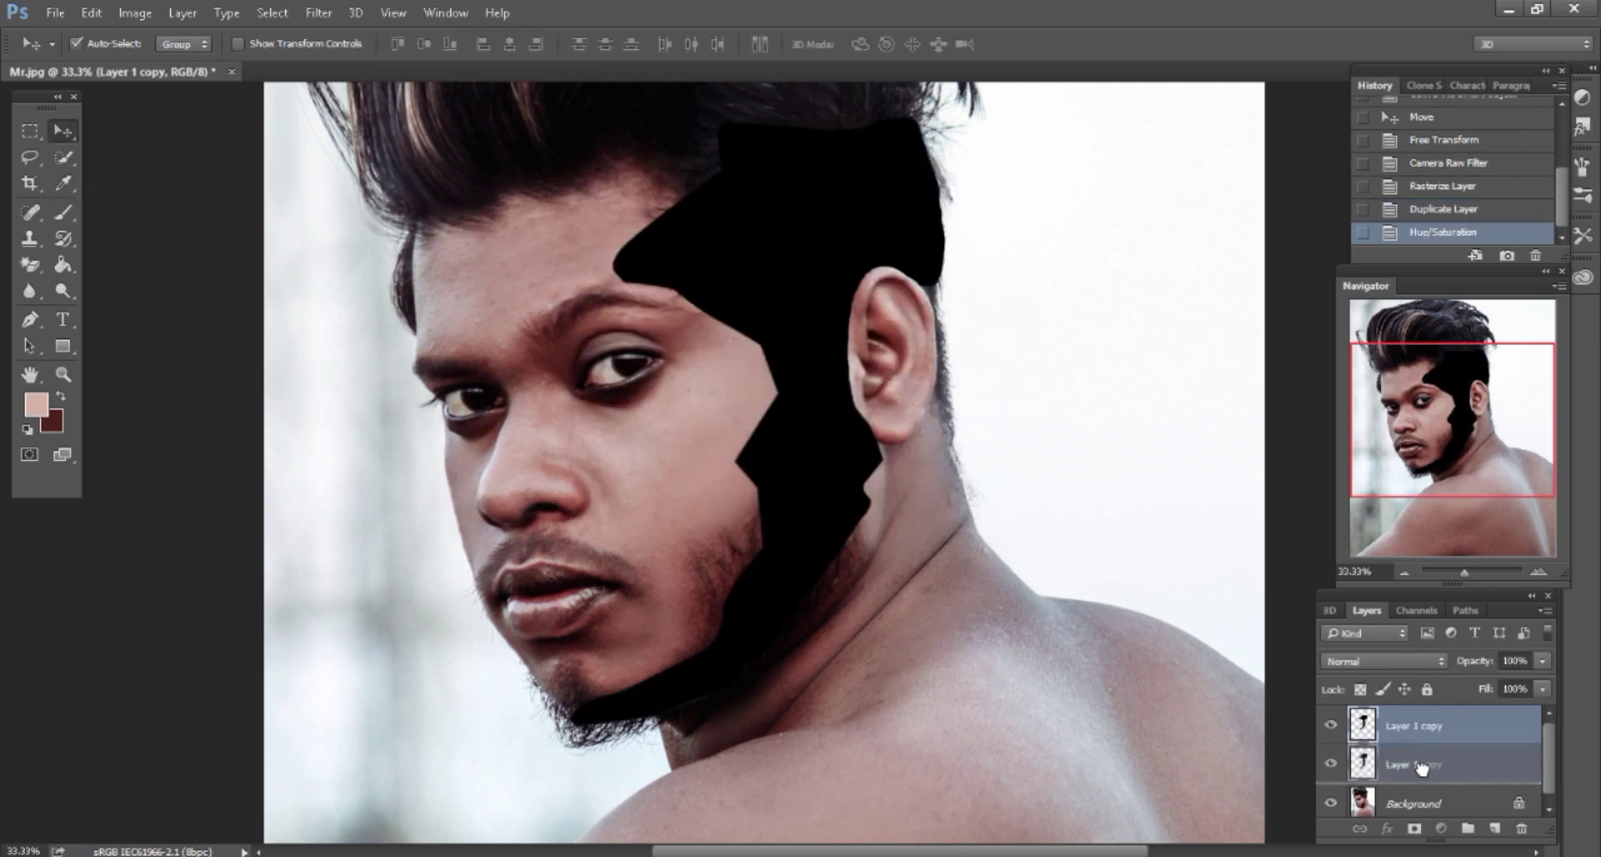
drag(1426, 739, 1422, 778)
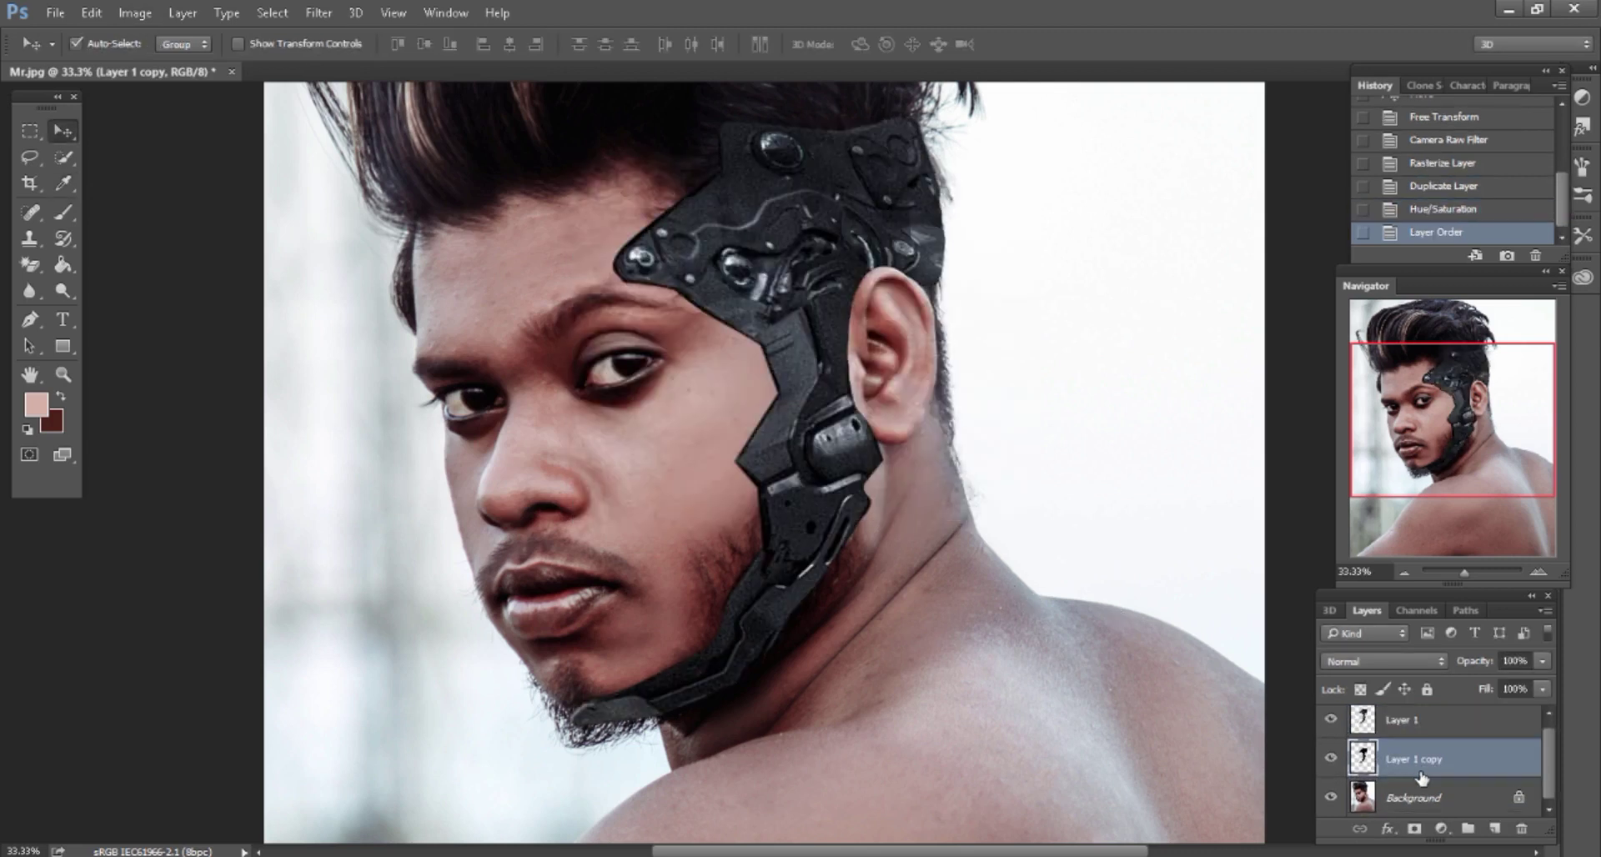
Soften the black copy with a 10-pixel Gaussian Blur
click(318, 13)
mouse_move(328, 233)
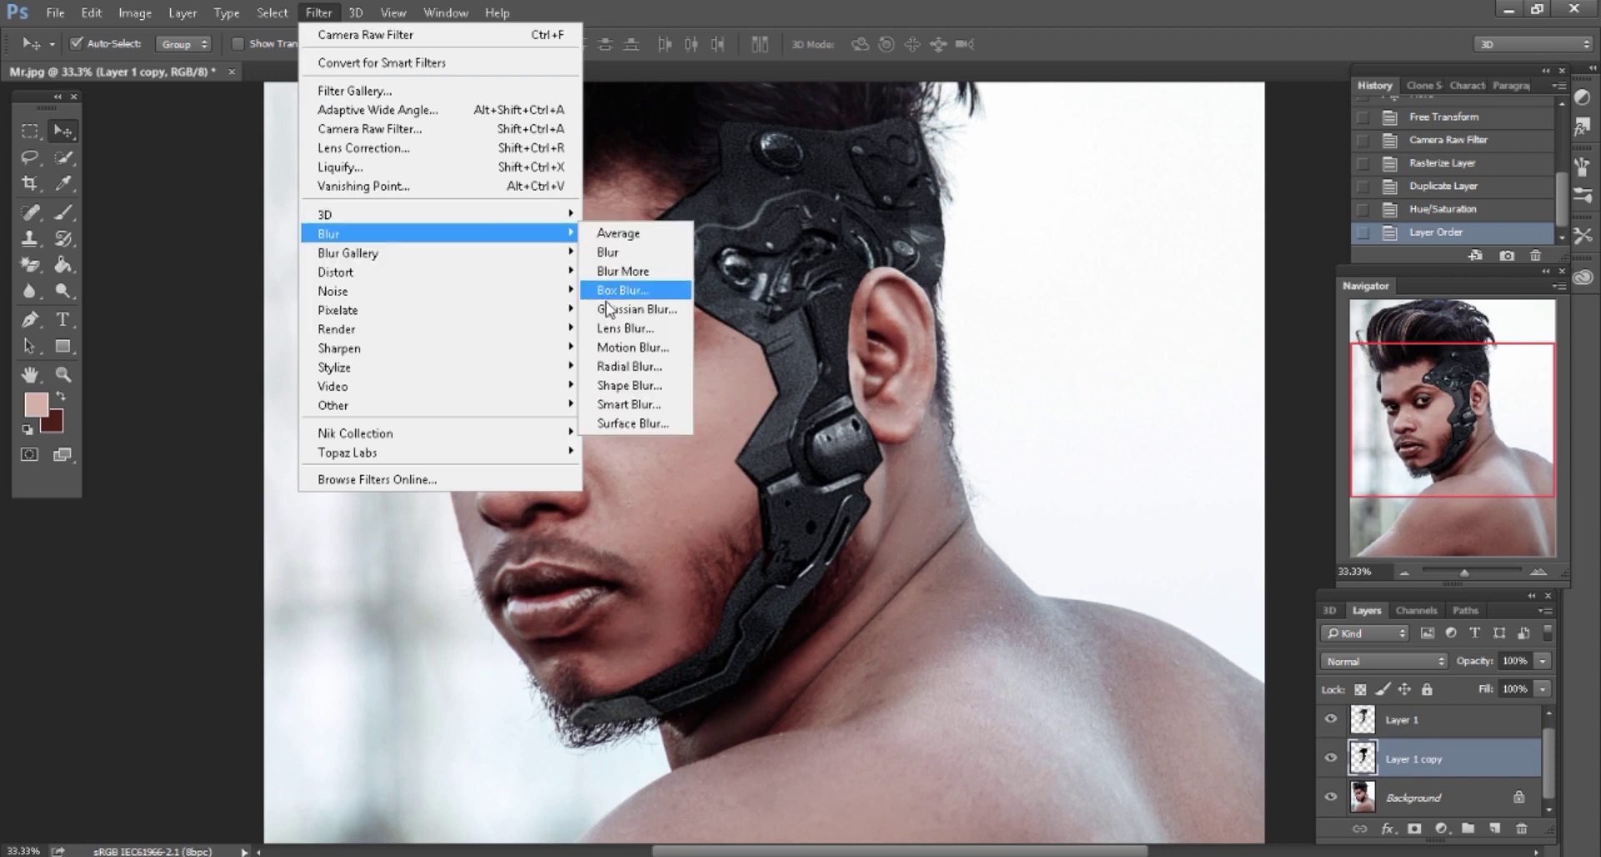
click(634, 309)
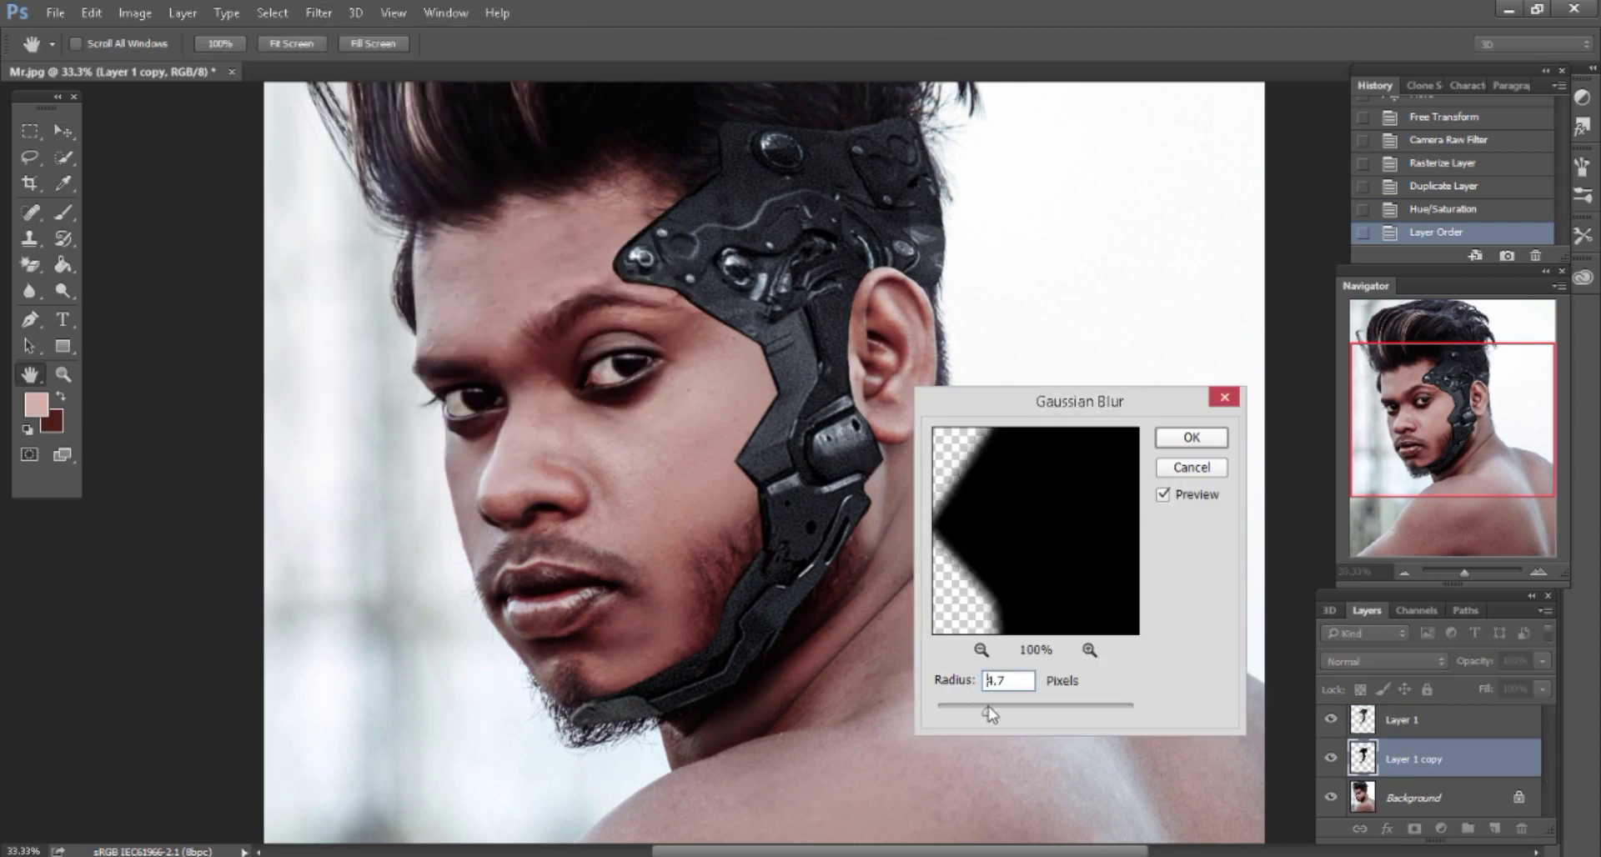
drag(990, 713, 1032, 706)
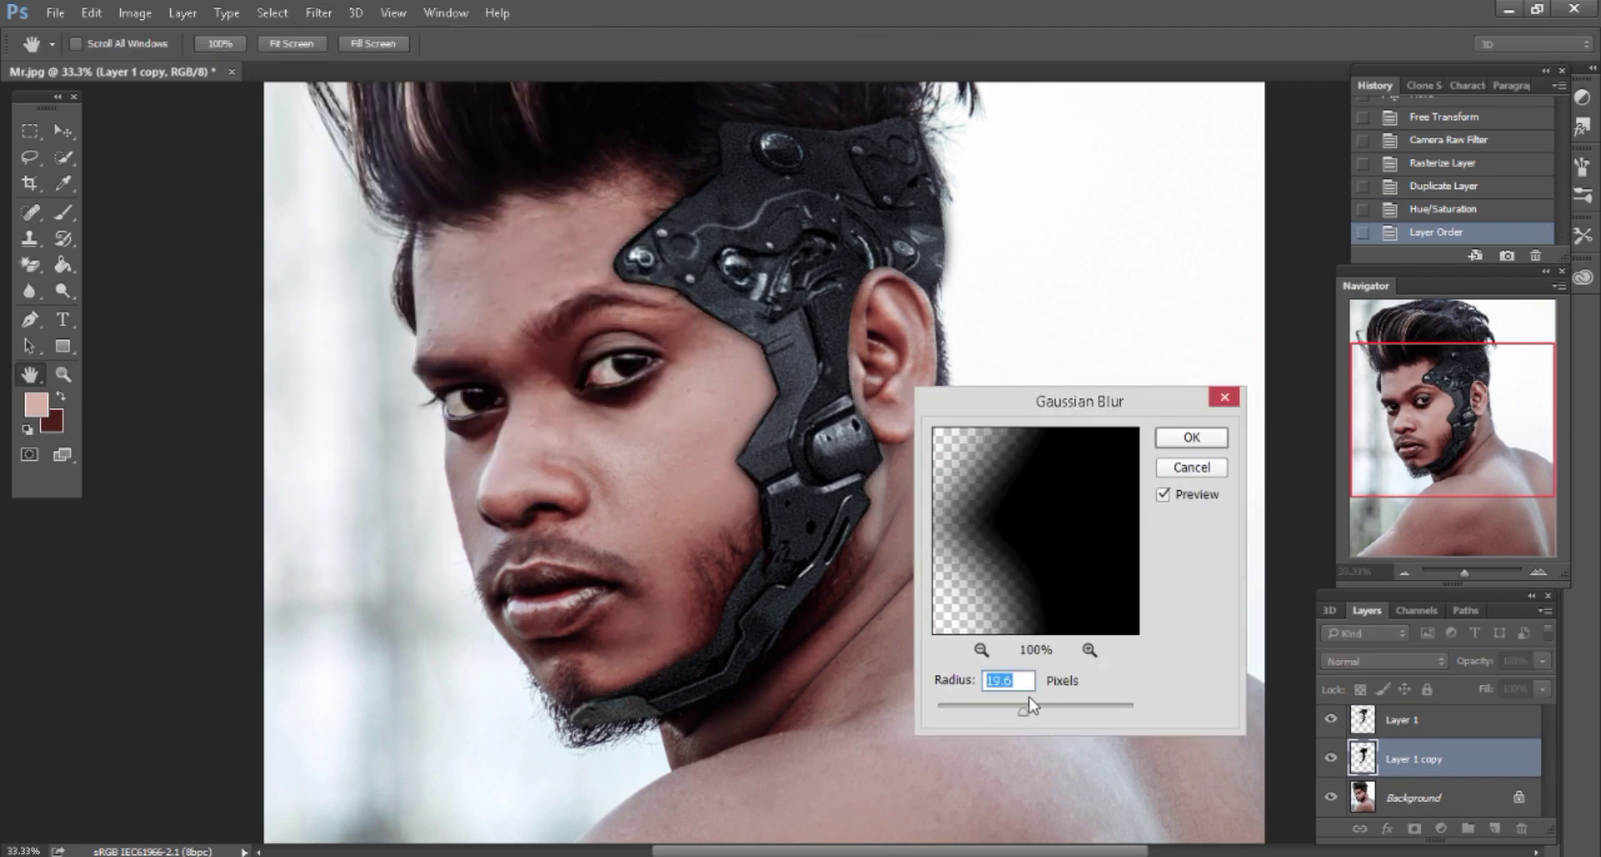
drag(1033, 704, 1039, 711)
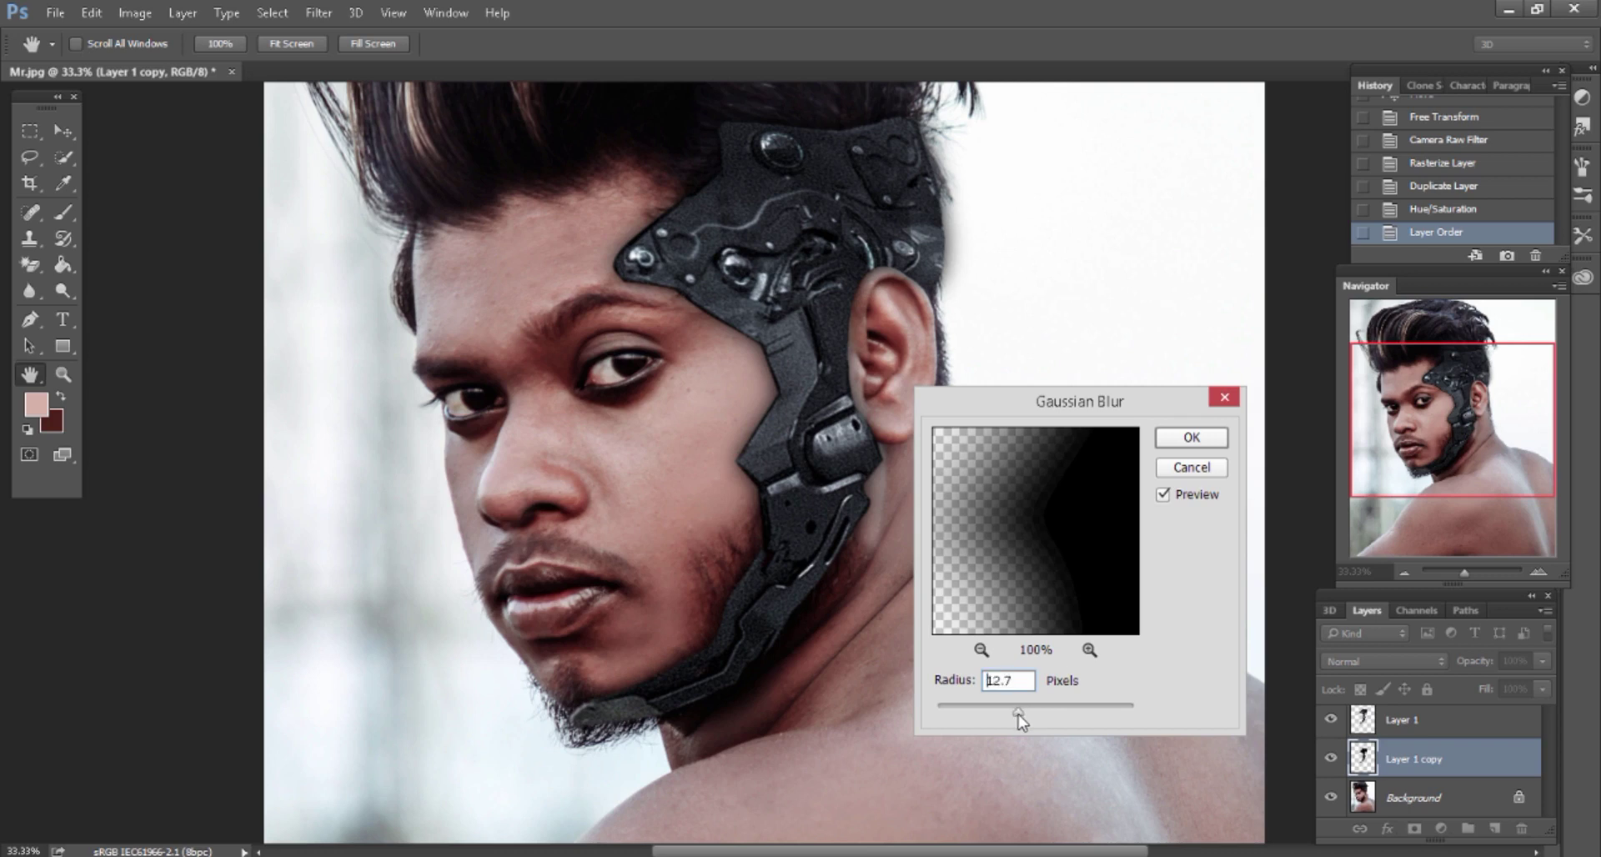
drag(1018, 714, 1016, 714)
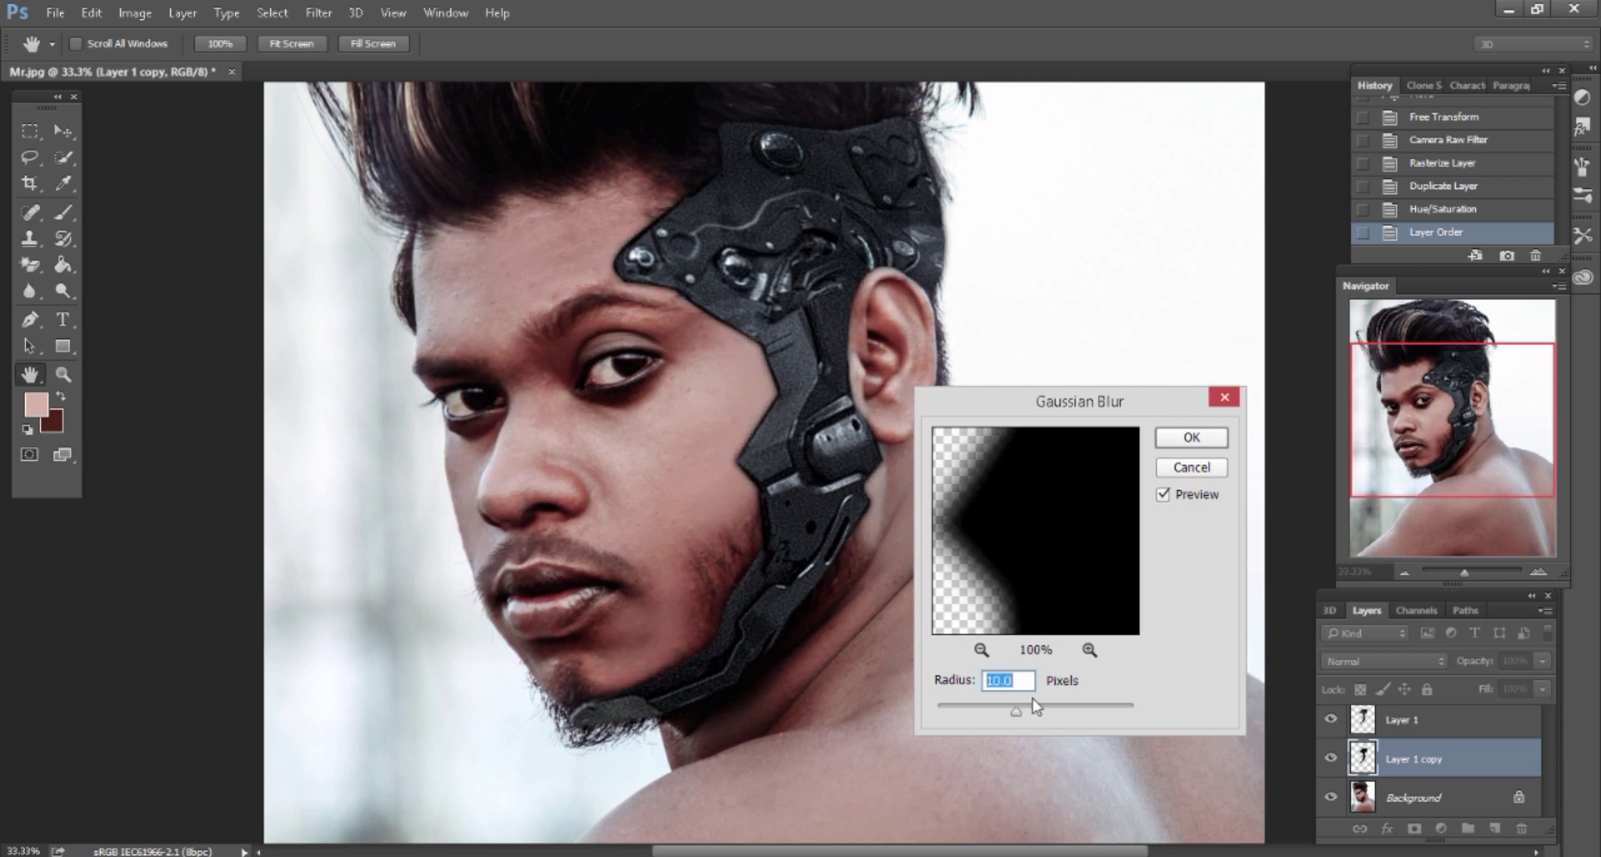
click(1191, 438)
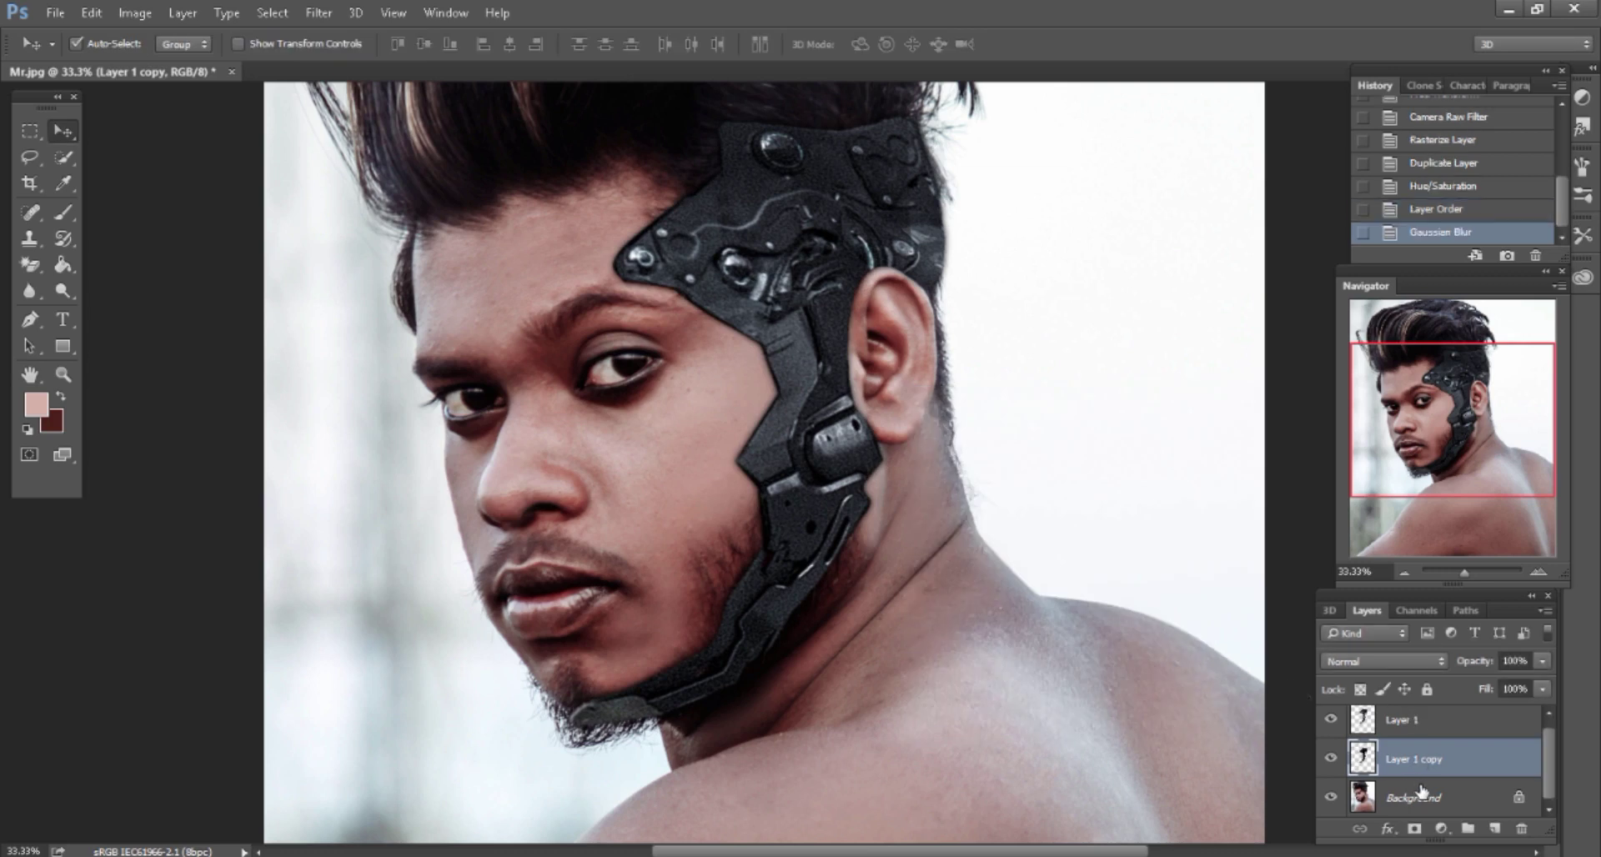
click(1422, 792)
Add a new empty layer above Background and set the foreground colour to black
click(1496, 829)
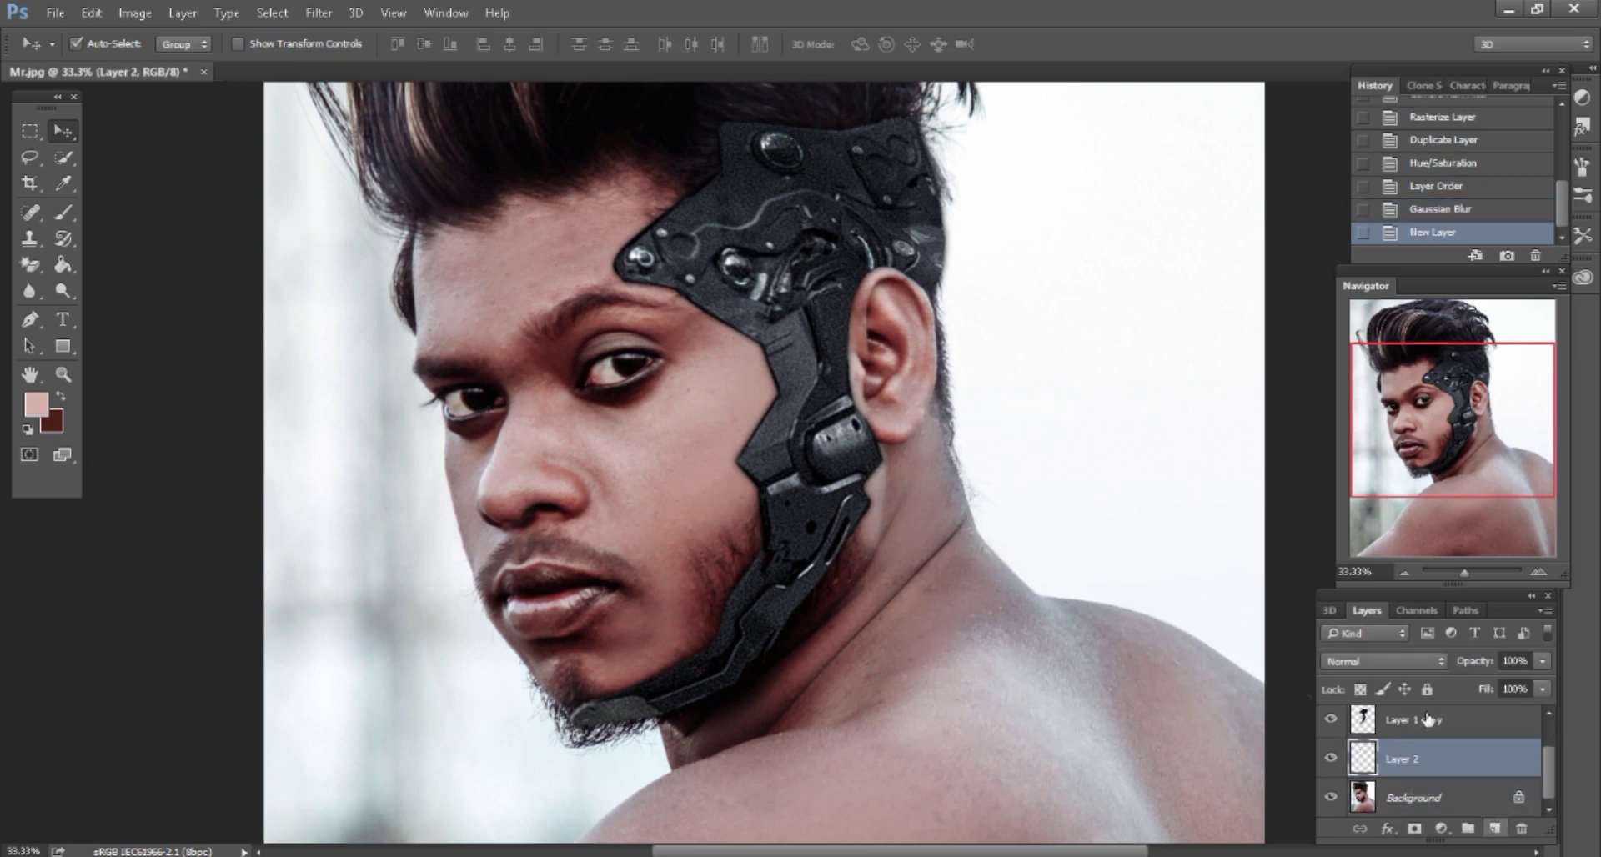
click(63, 184)
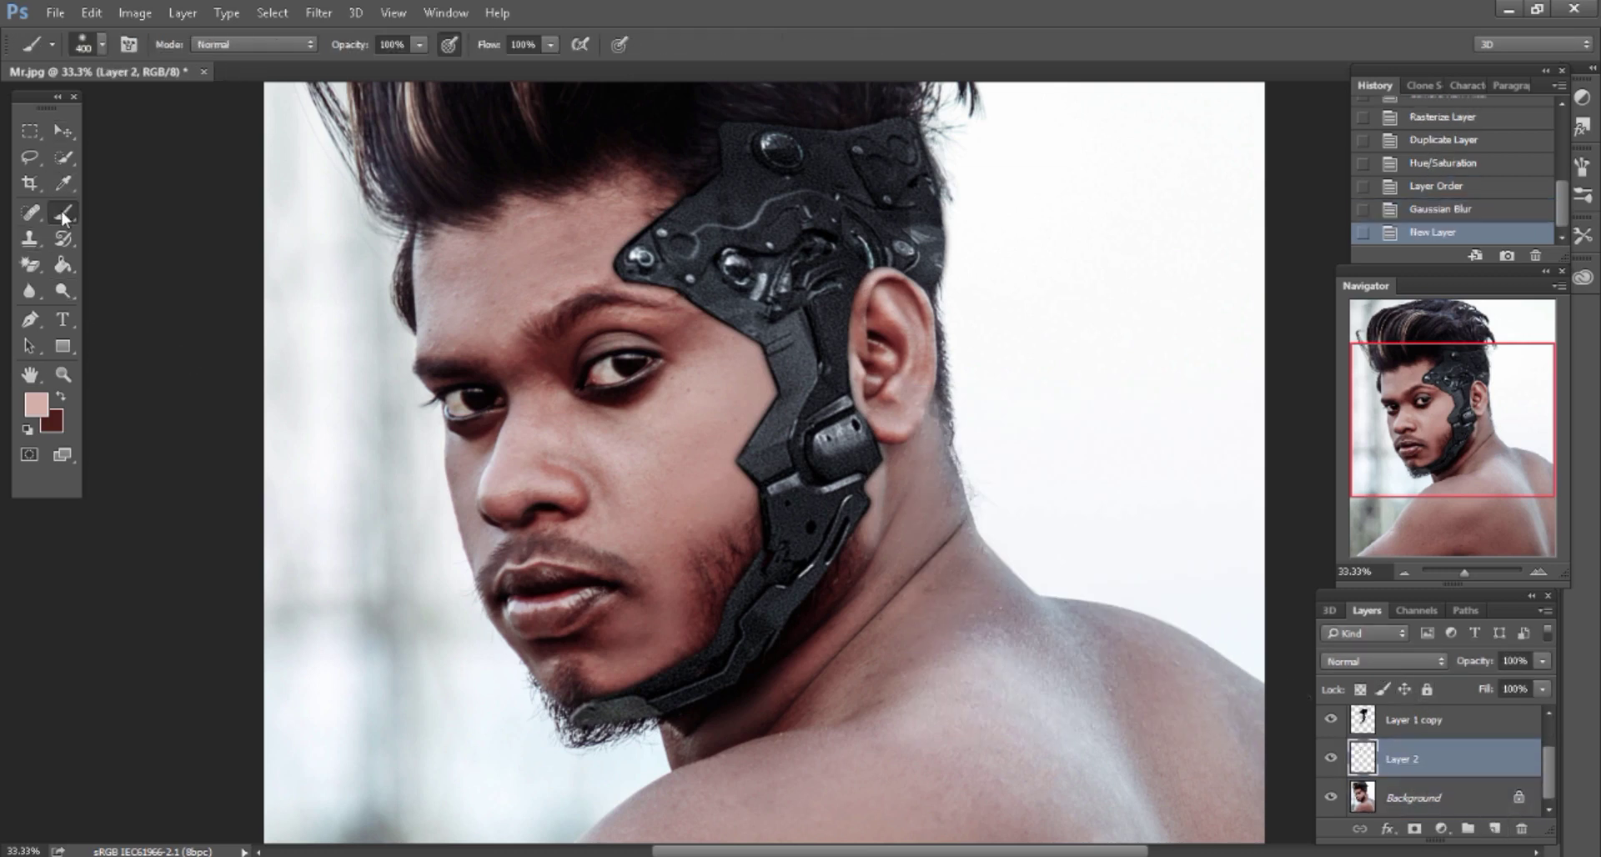
click(36, 405)
drag(830, 411, 801, 467)
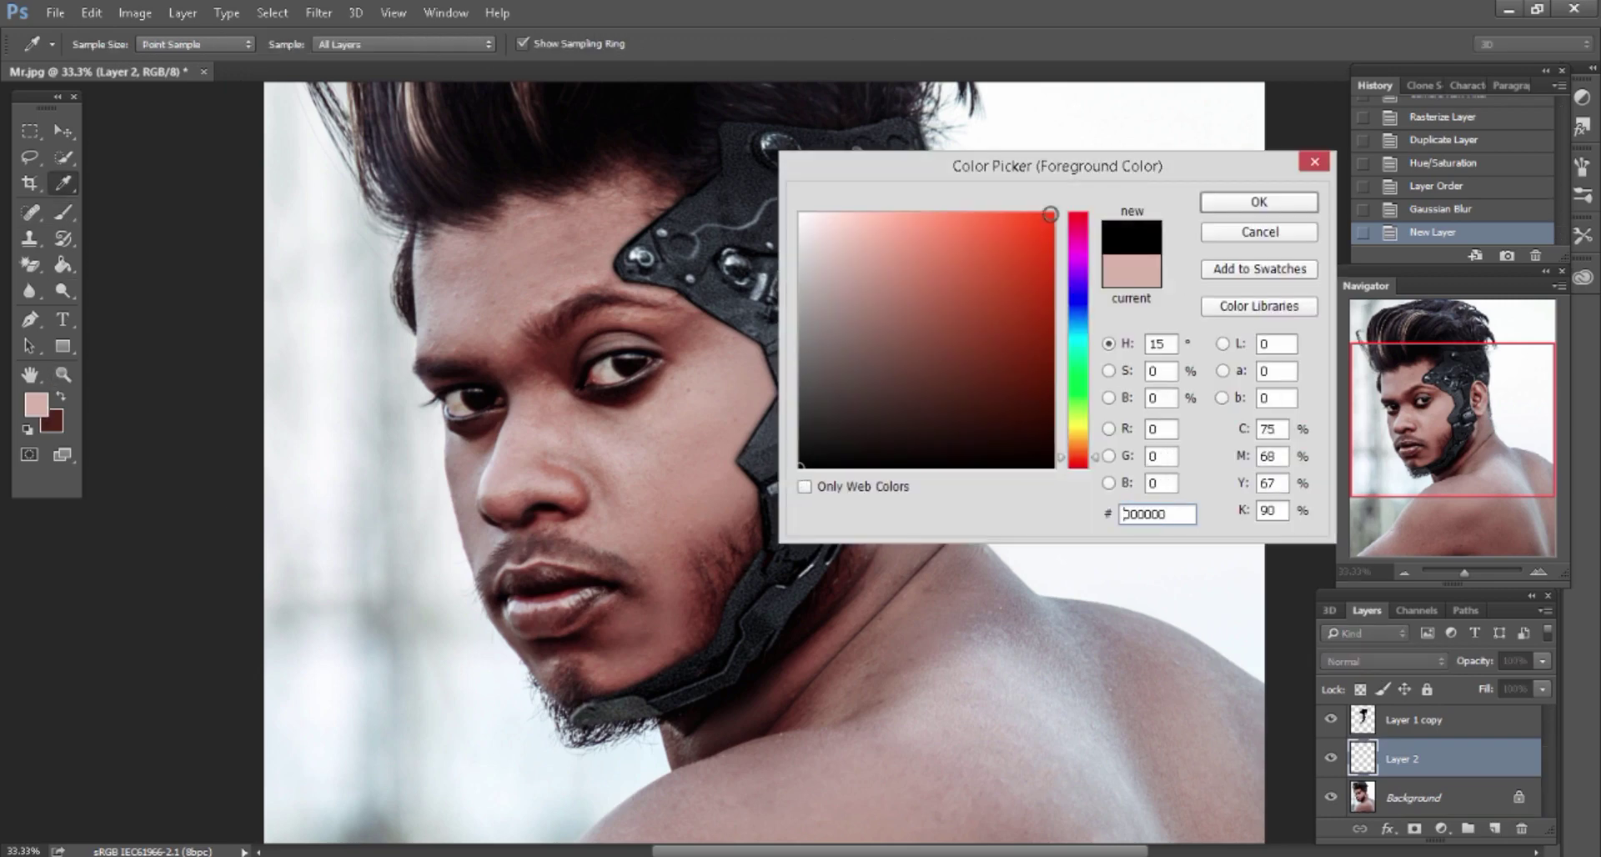
click(1259, 202)
With a 16%-opacity, 250 px brush, shade the skin along the plate's edge
key(b)
key(ctrl+plus)
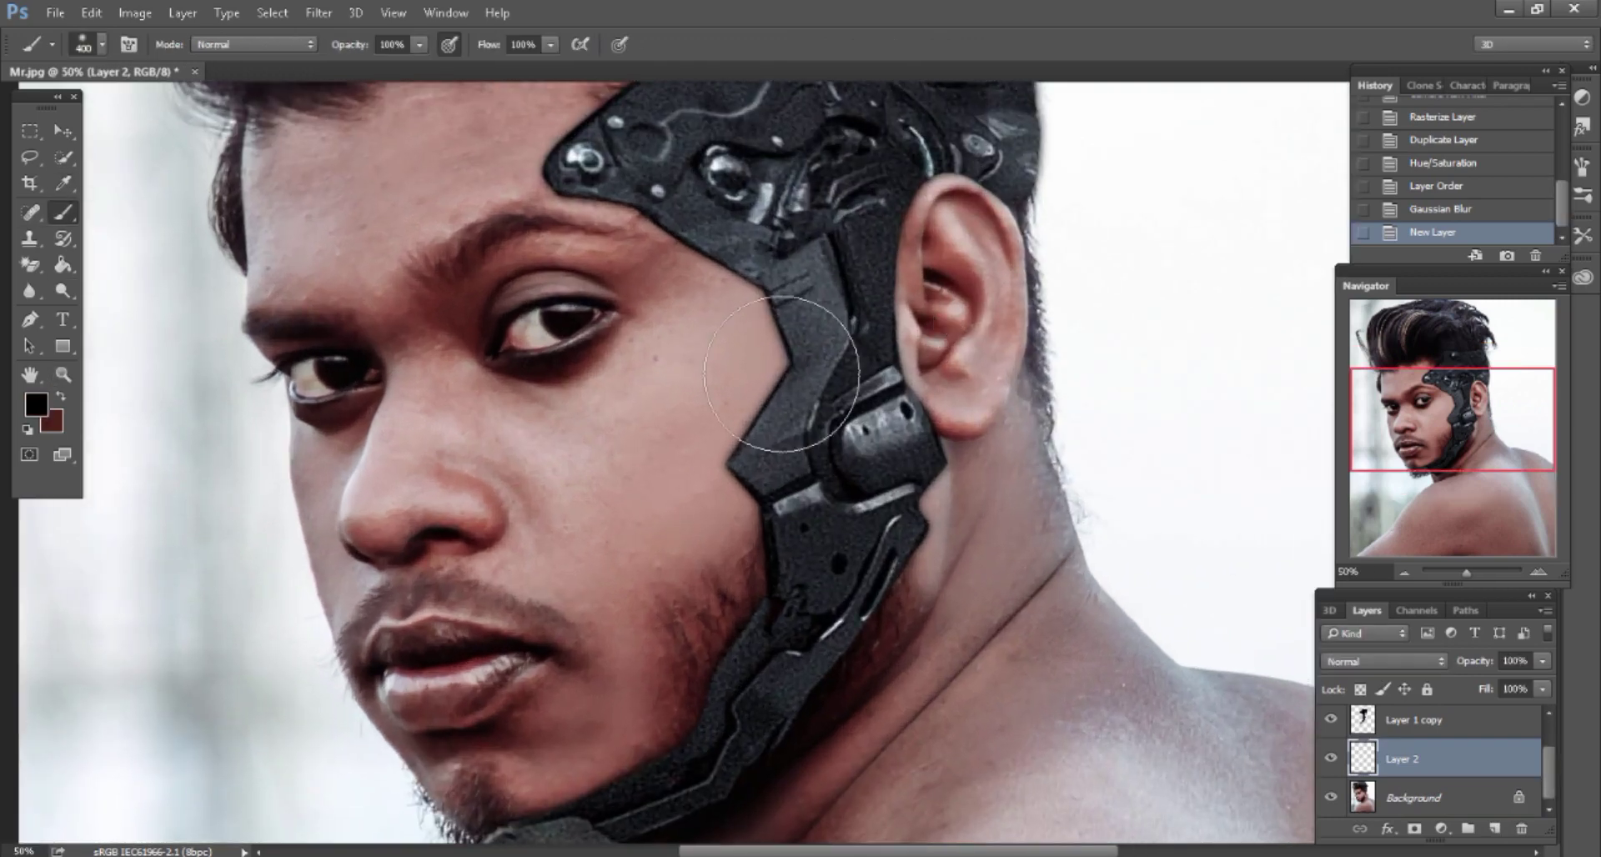
drag(354, 46, 289, 65)
key(bracketleft)
key(bracketleft)
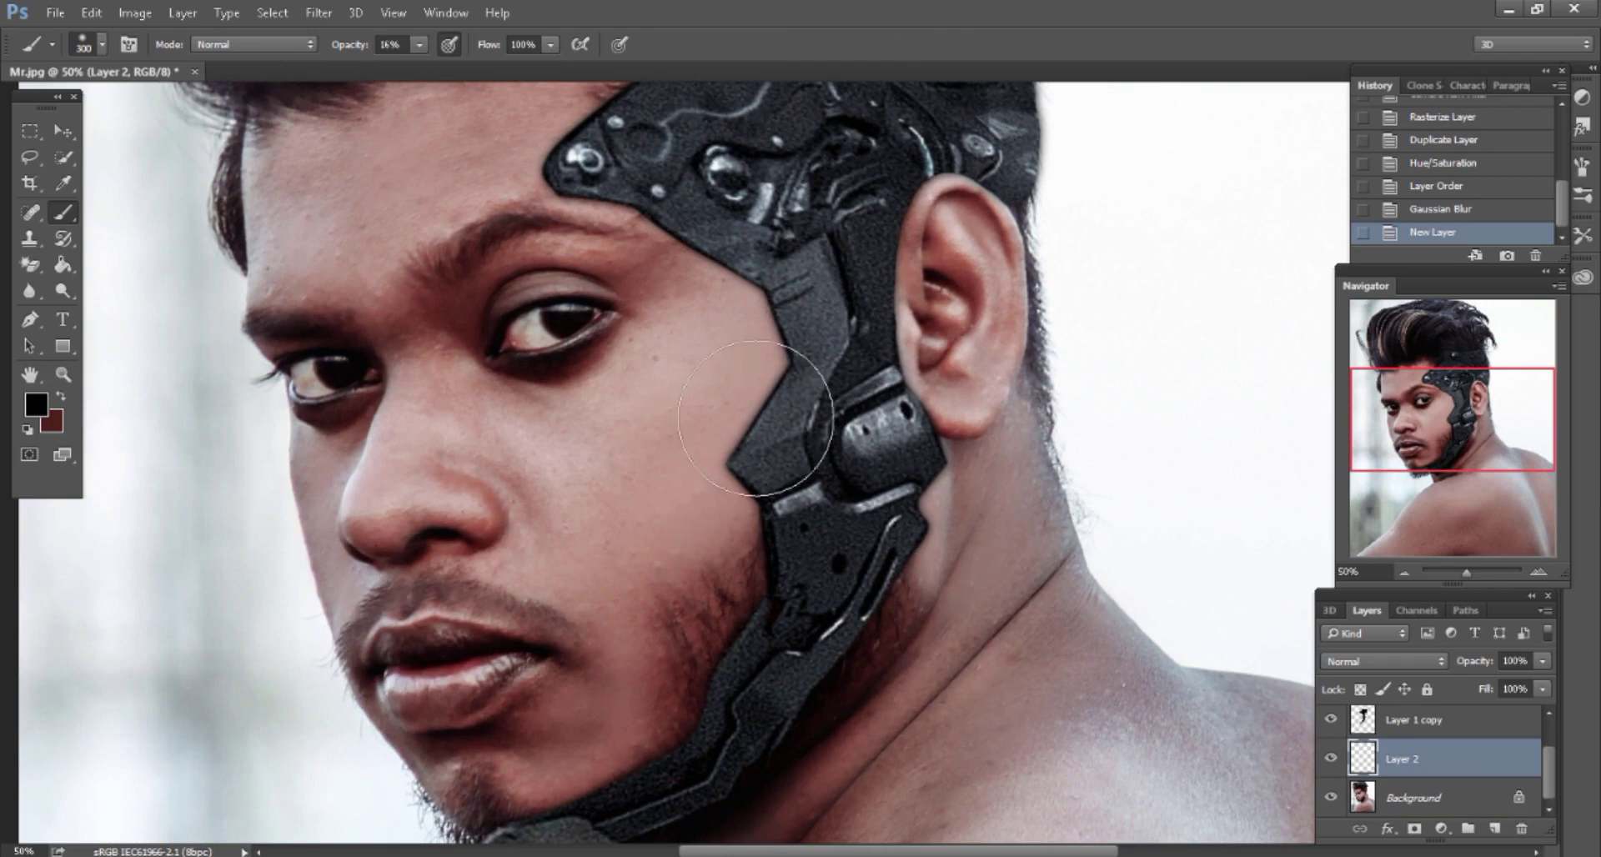
mouse_move(690, 198)
mouse_down()
mouse_move(713, 726)
mouse_move(500, 825)
mouse_up()
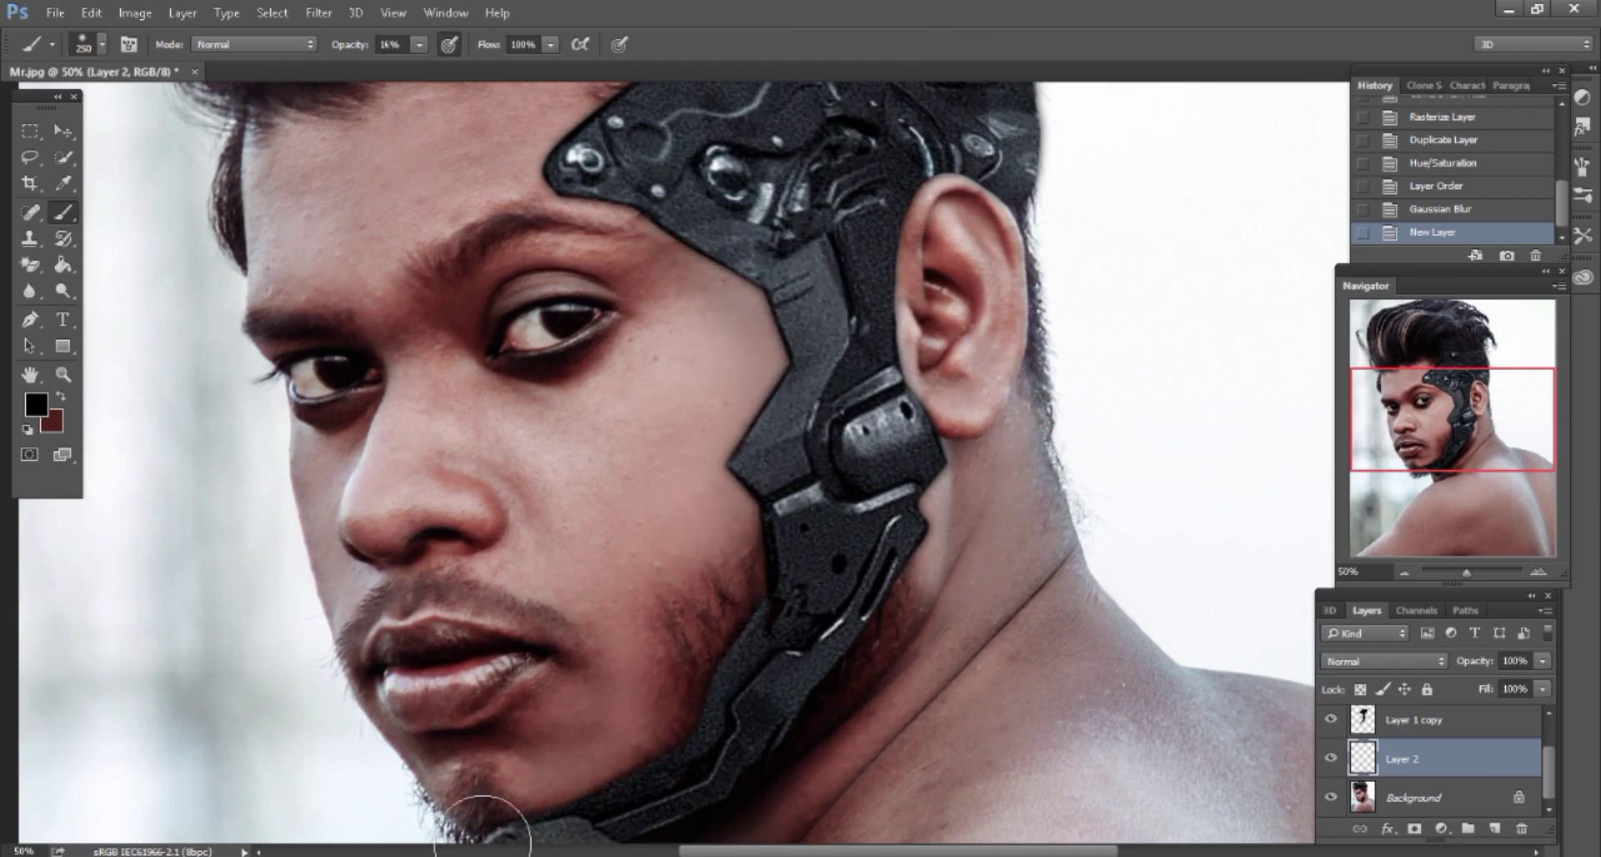
scroll(750, 576, down, 1)
Add finer shading along the plate toward the eye with 90, 50 and 60 px brushes
key(bracketleft)
key(bracketleft)
key(bracketleft)
key(bracketleft)
key(bracketleft)
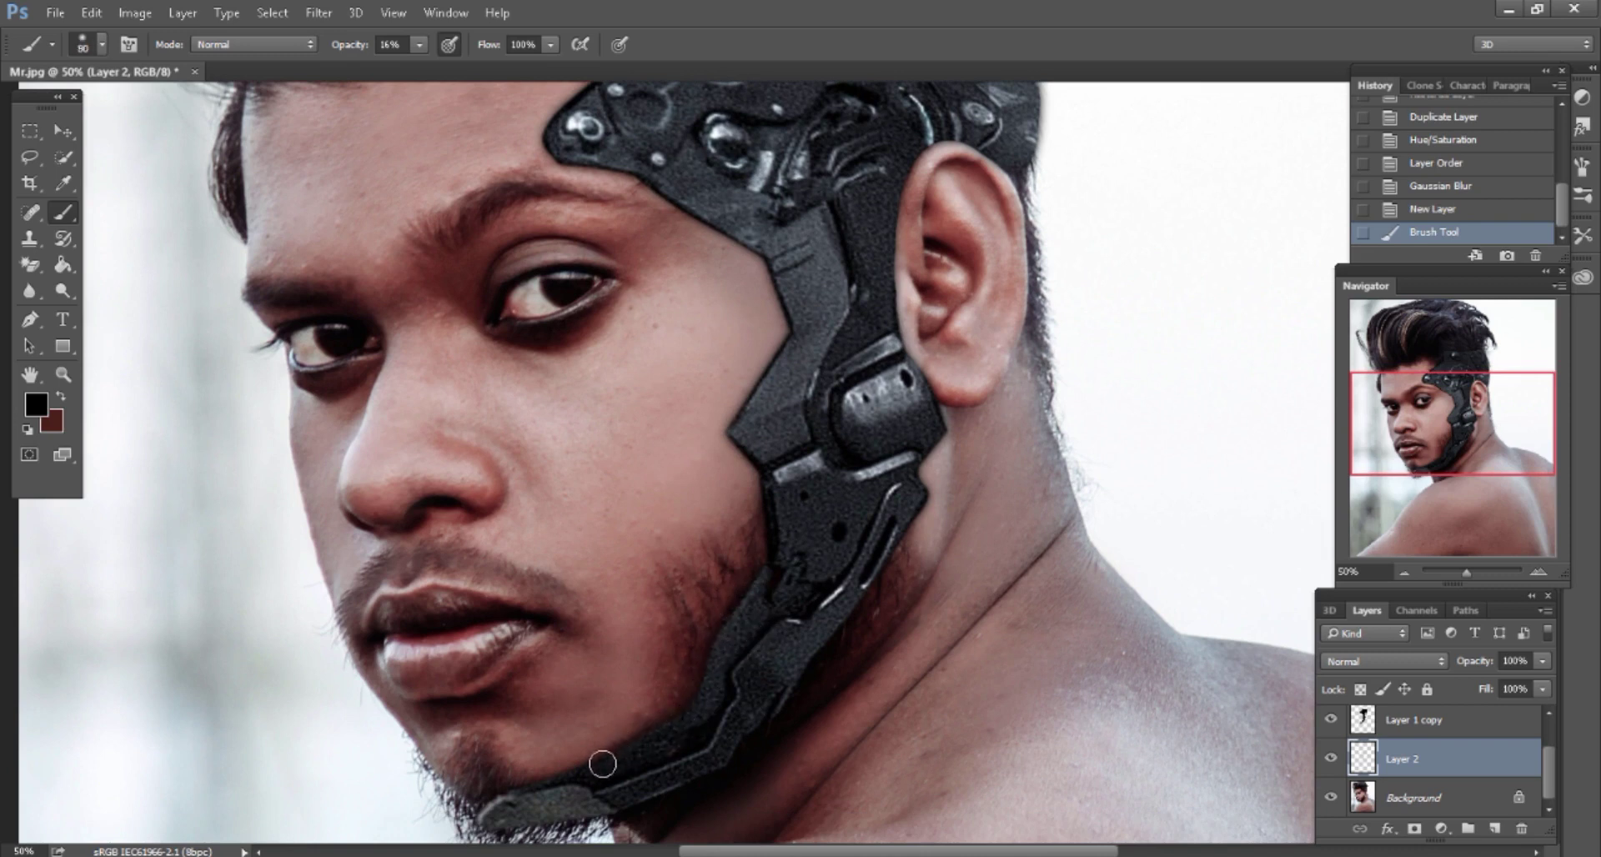
mouse_move(774, 551)
mouse_down()
mouse_move(739, 229)
mouse_move(584, 156)
mouse_up()
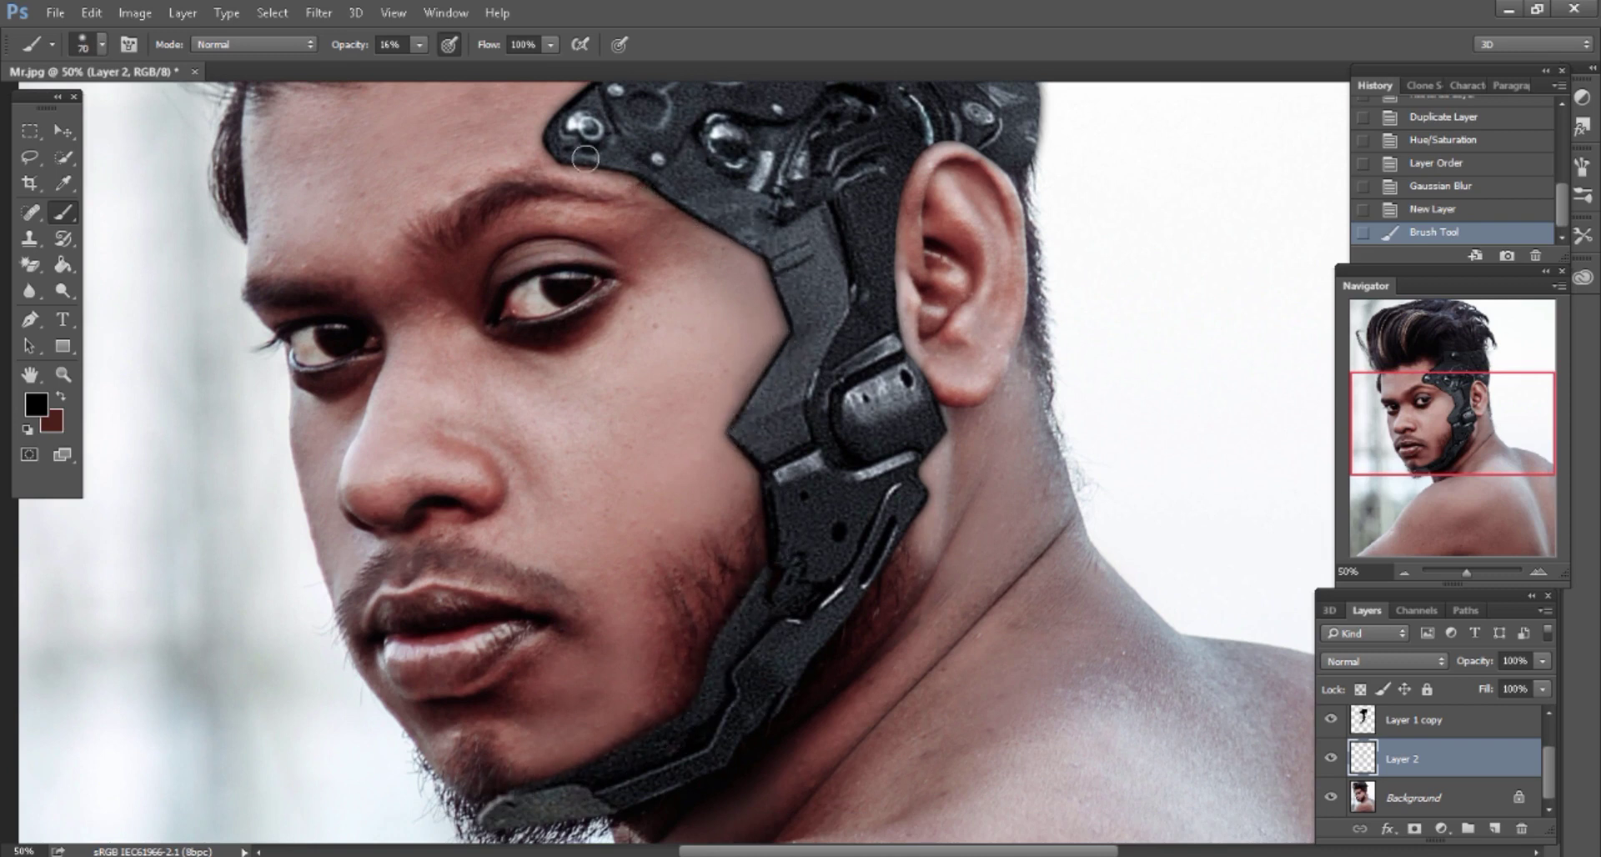
key(bracketleft)
key(bracketleft)
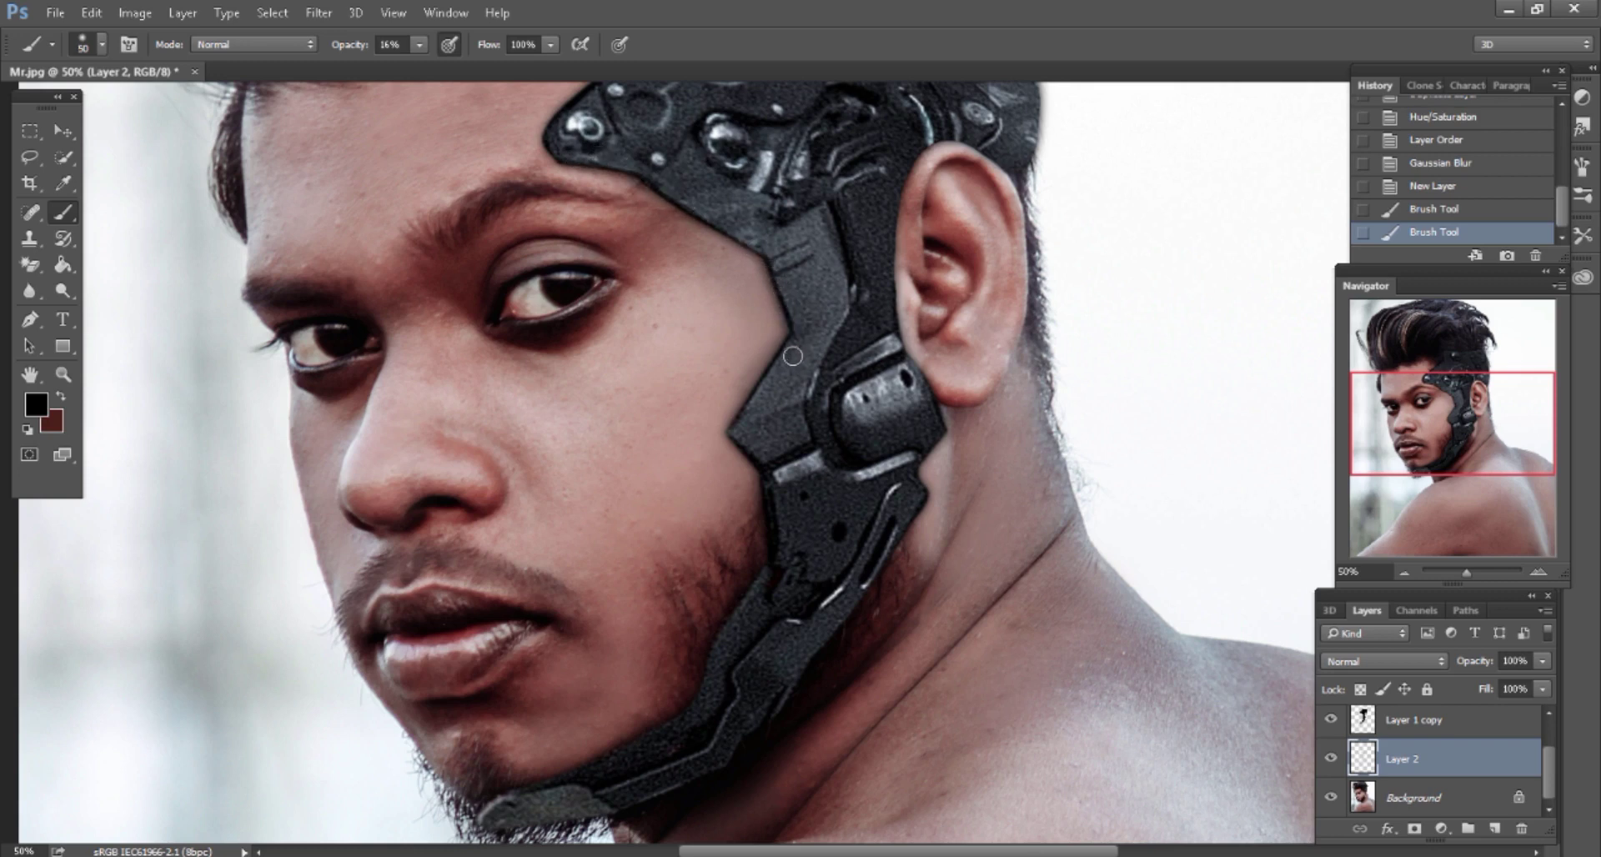
mouse_move(752, 460)
mouse_down()
mouse_move(867, 501)
mouse_move(941, 410)
mouse_up()
key(bracketleft)
drag(893, 300, 909, 163)
Shade the skin beside the plate at the forehead
key(ctrl+minus)
scroll(919, 244, up, 2)
scroll(918, 243, up, 2)
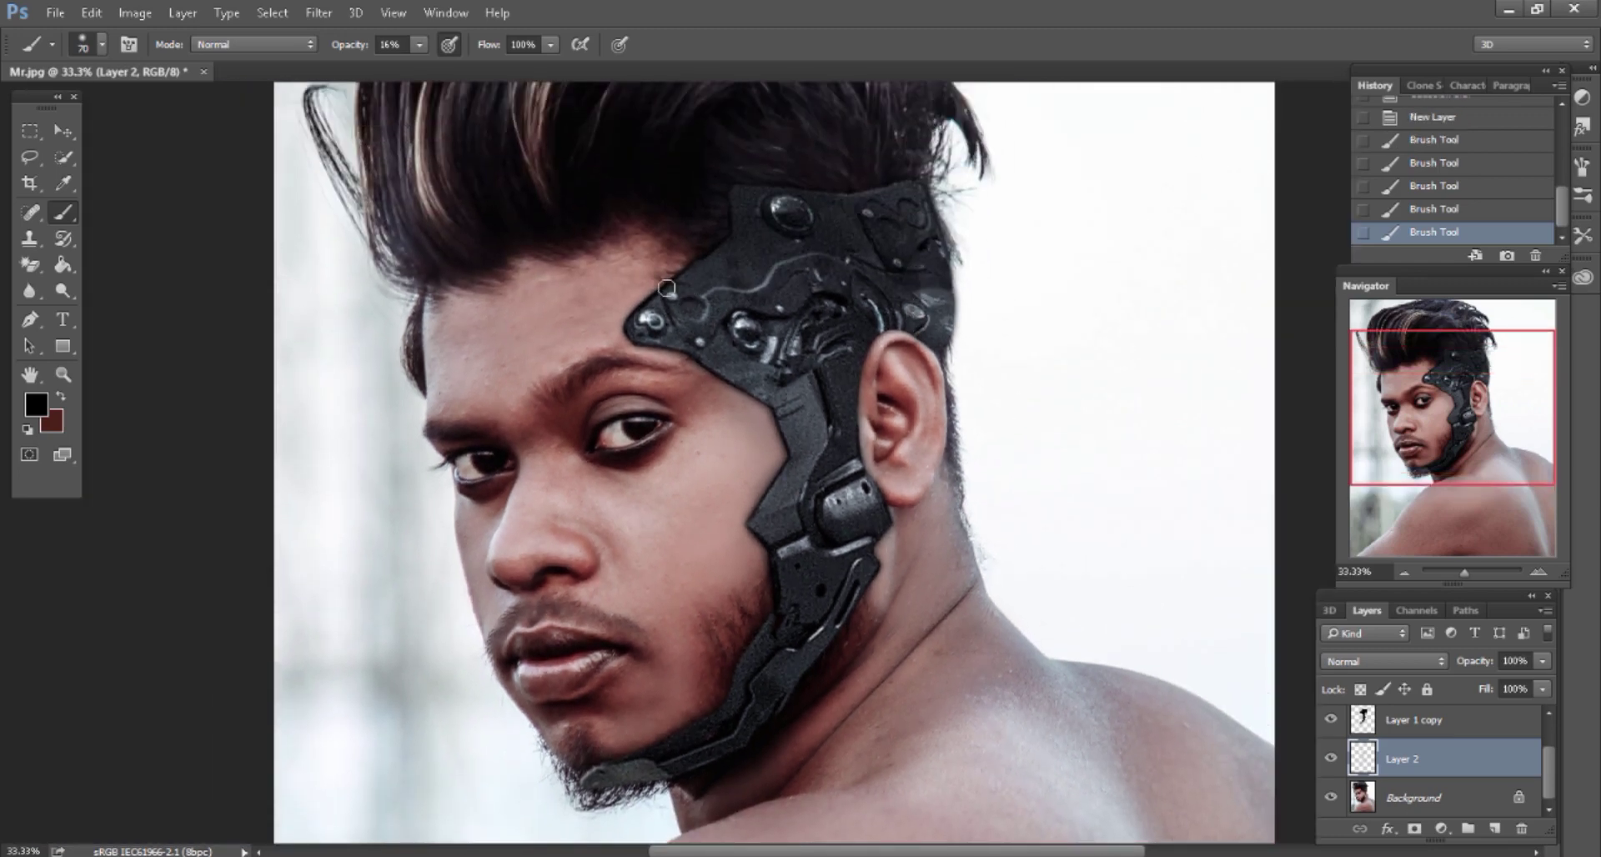
drag(657, 298, 691, 315)
key(ctrl+minus)
key(ctrl+plus)
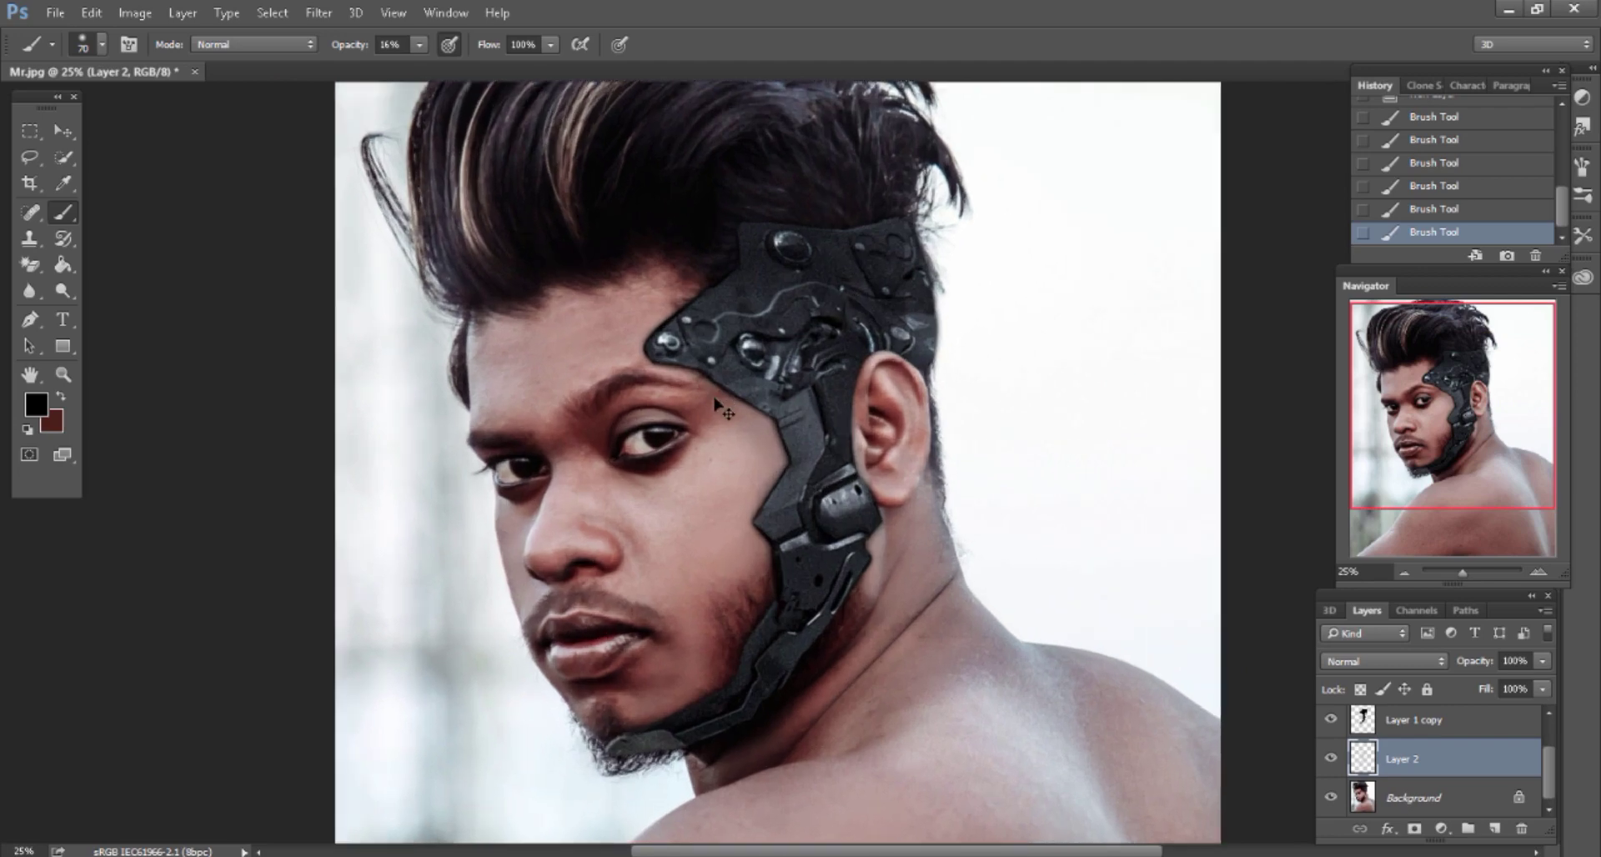
key(ctrl+plus)
click(1428, 798)
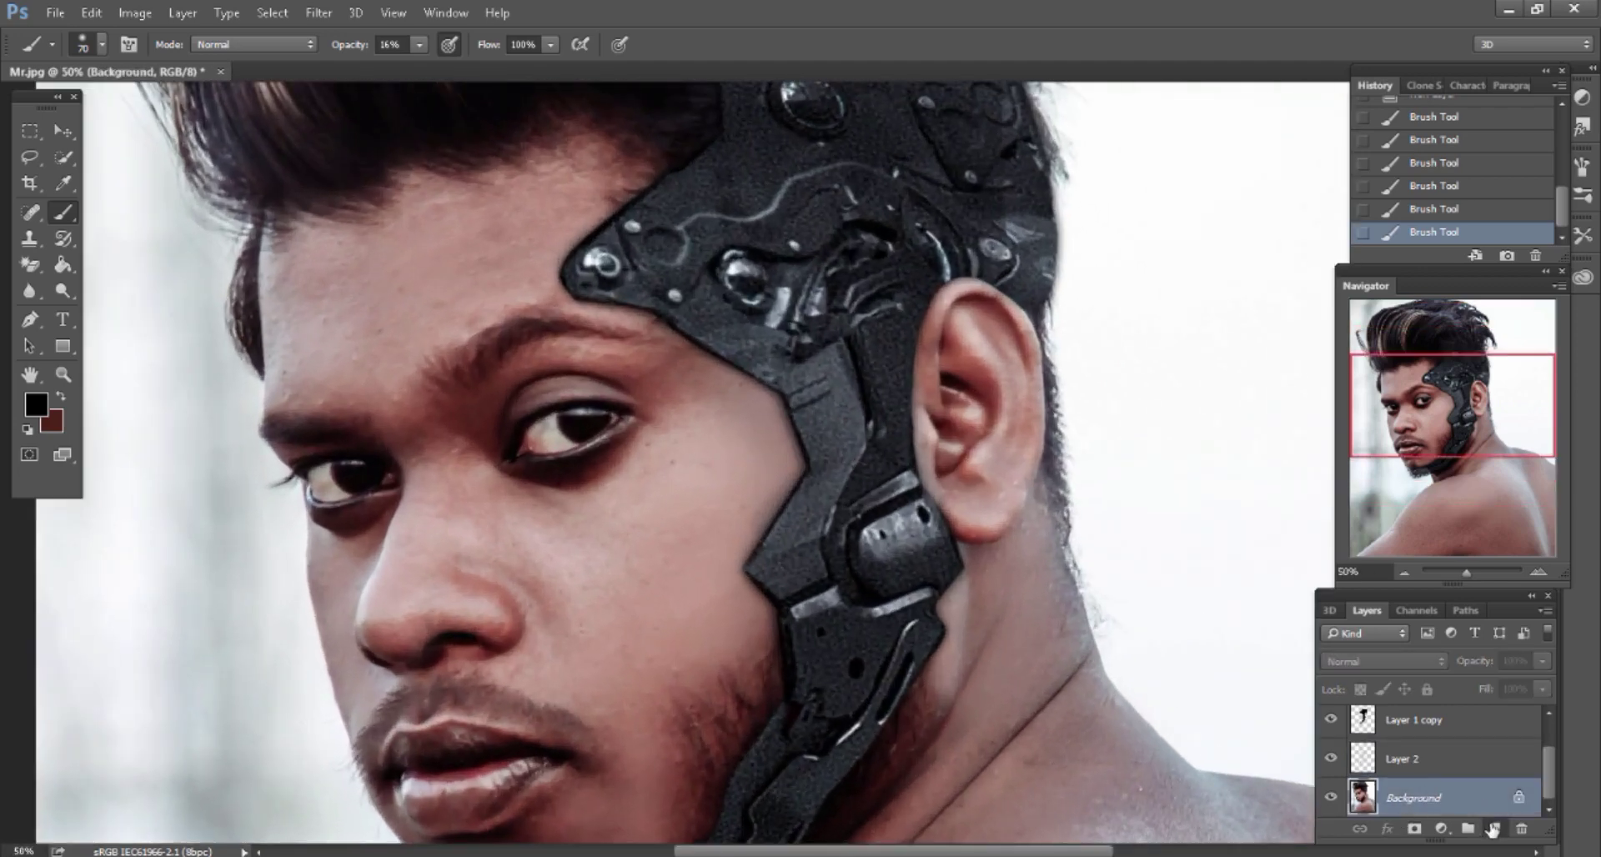
Add Layer 3 above Background and switch to the Polygonal Lasso Tool
click(1495, 829)
right_click(28, 160)
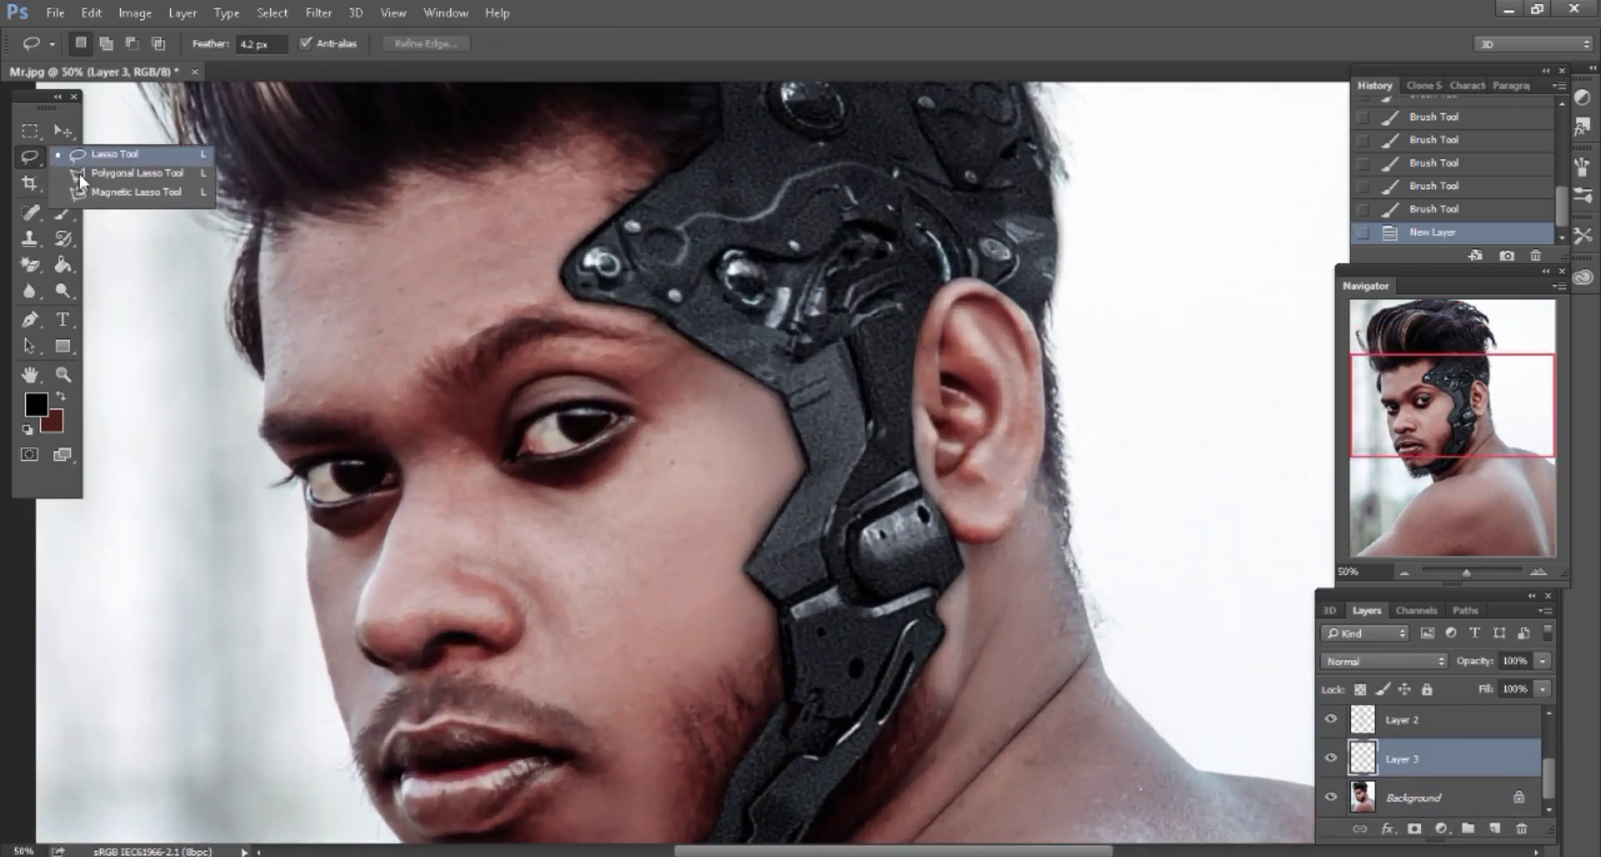
click(109, 173)
scroll(684, 360, left, 3)
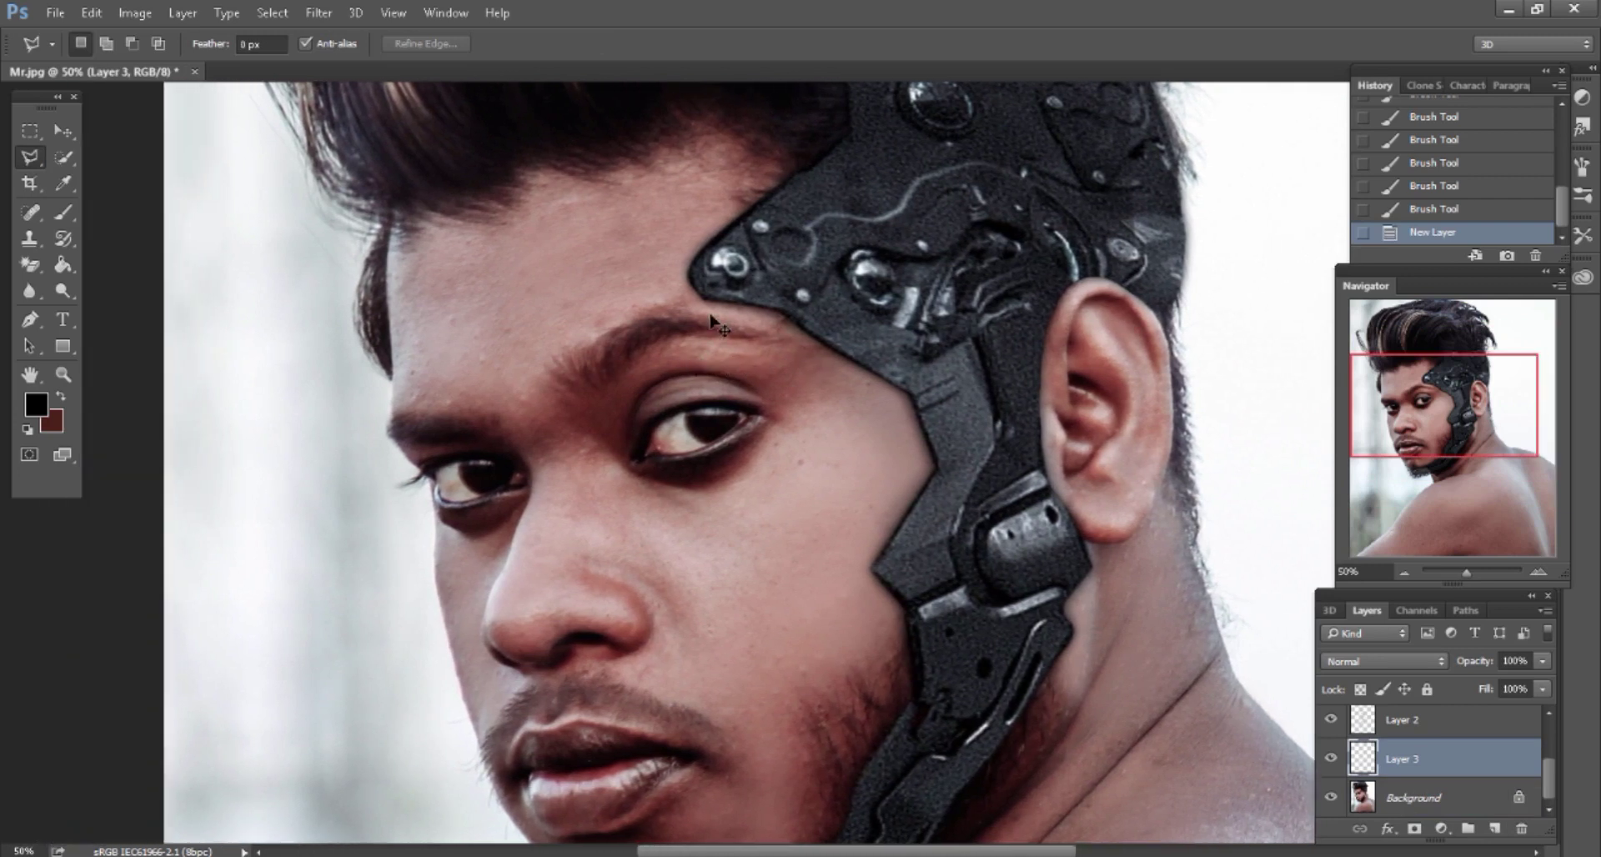
scroll(711, 320, right, 1)
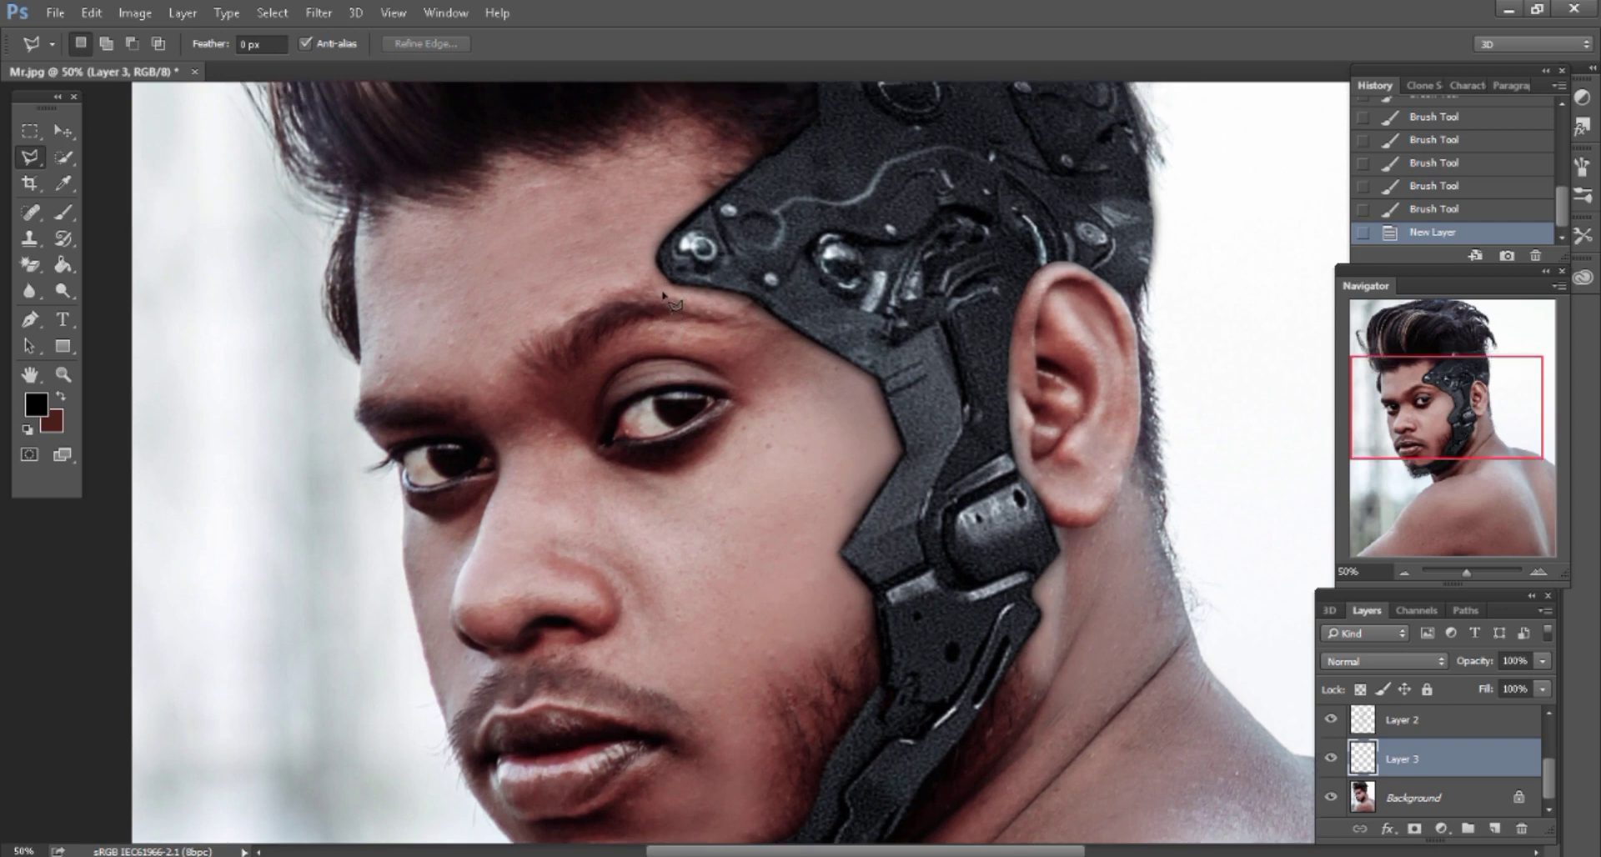
scroll(664, 296, up, 2)
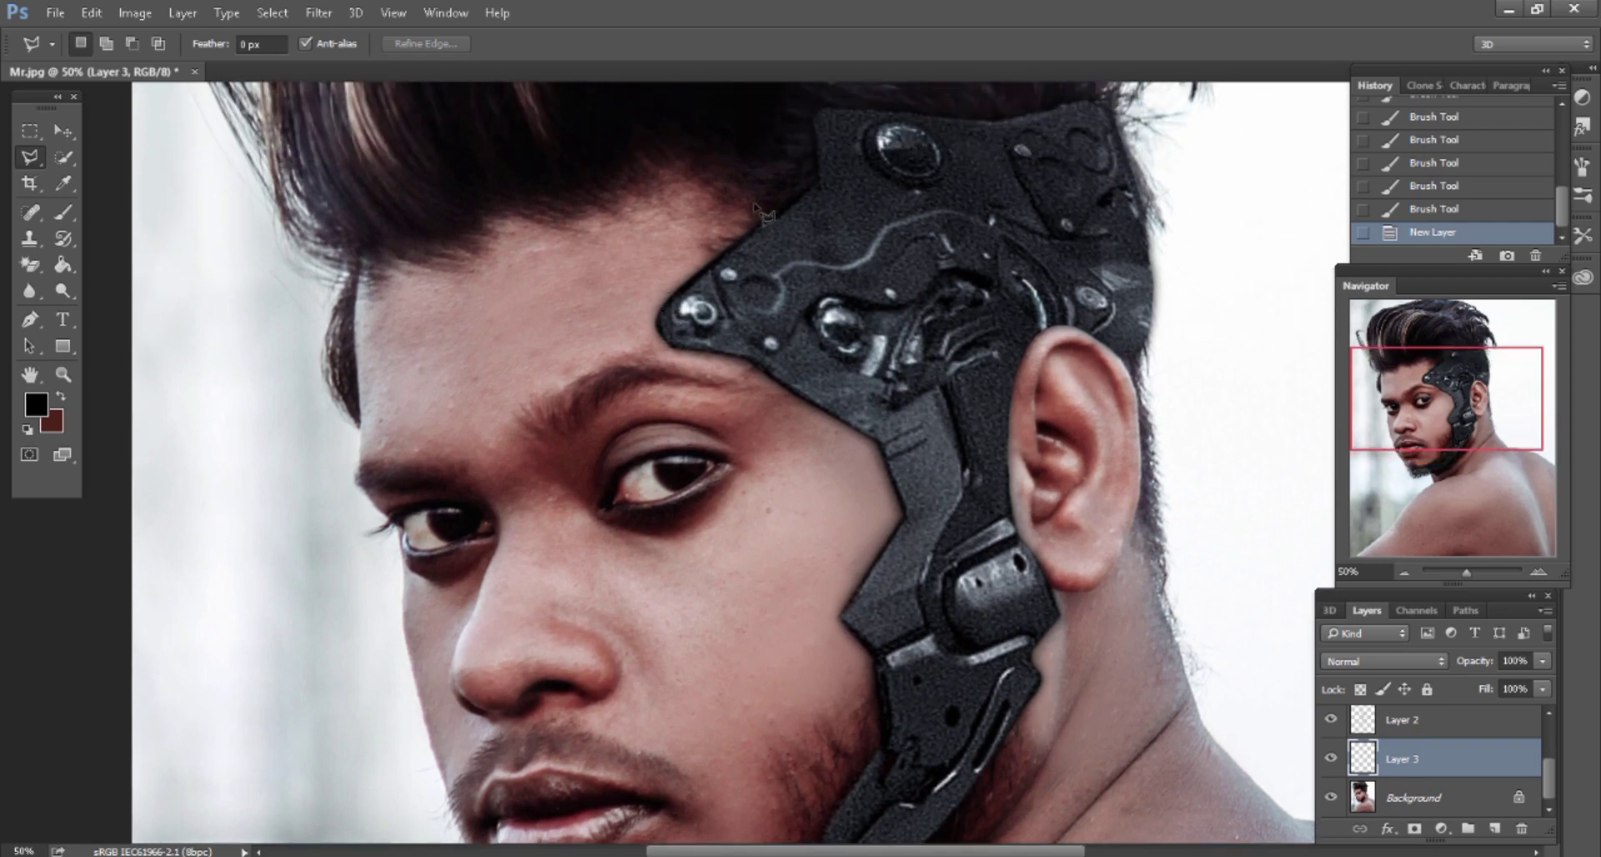
scroll(787, 211, down, 1)
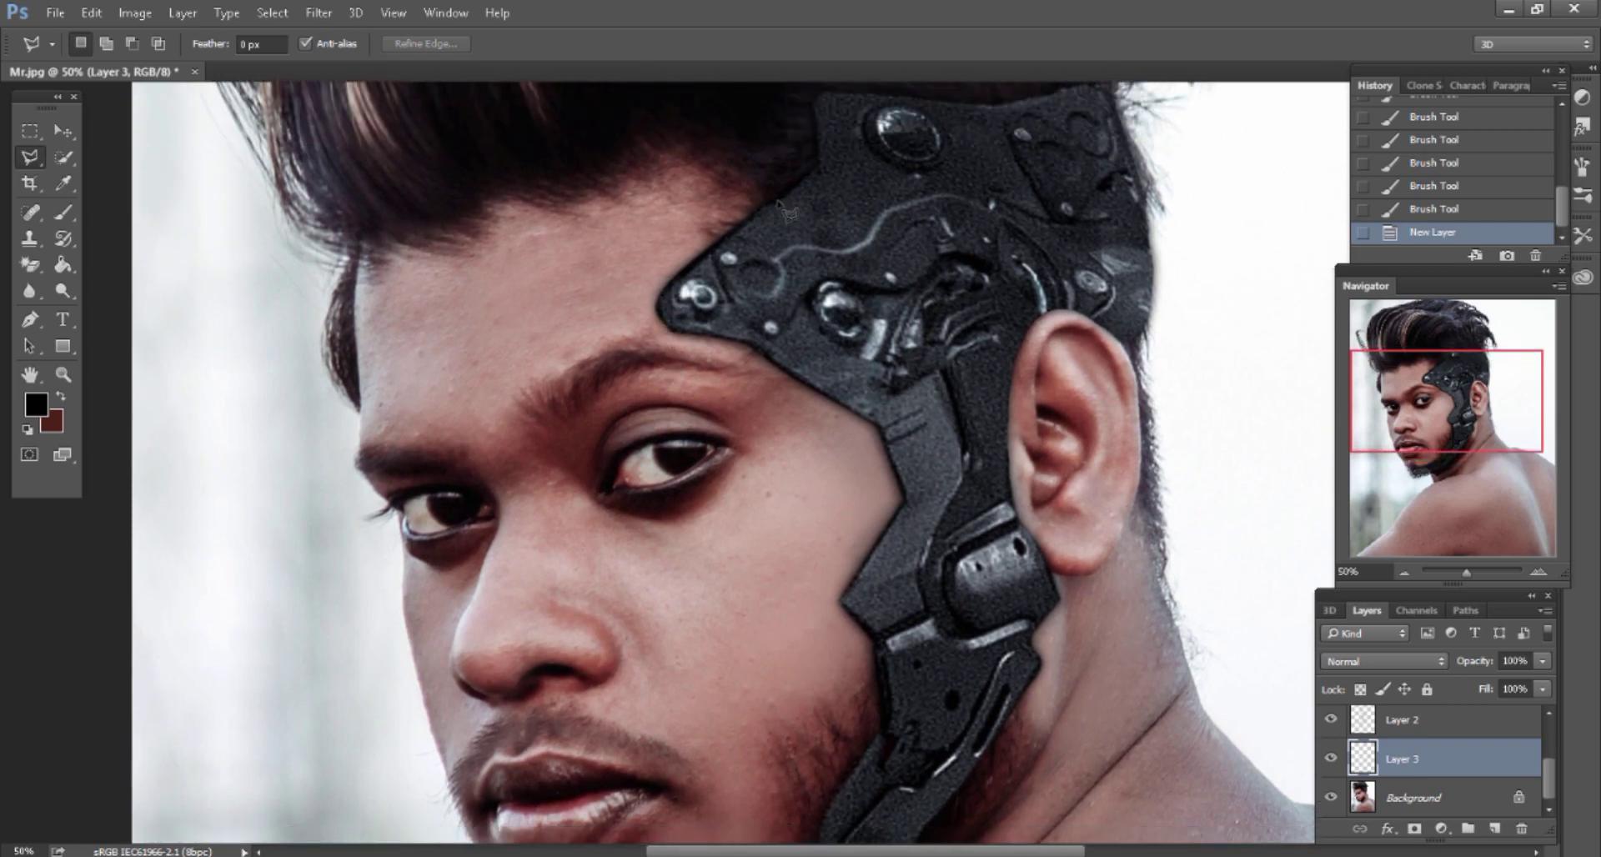
Trace a closed polygon from above the plate past the eye and cheek to the jaw
click(807, 177)
click(591, 311)
click(756, 439)
drag(749, 711, 789, 453)
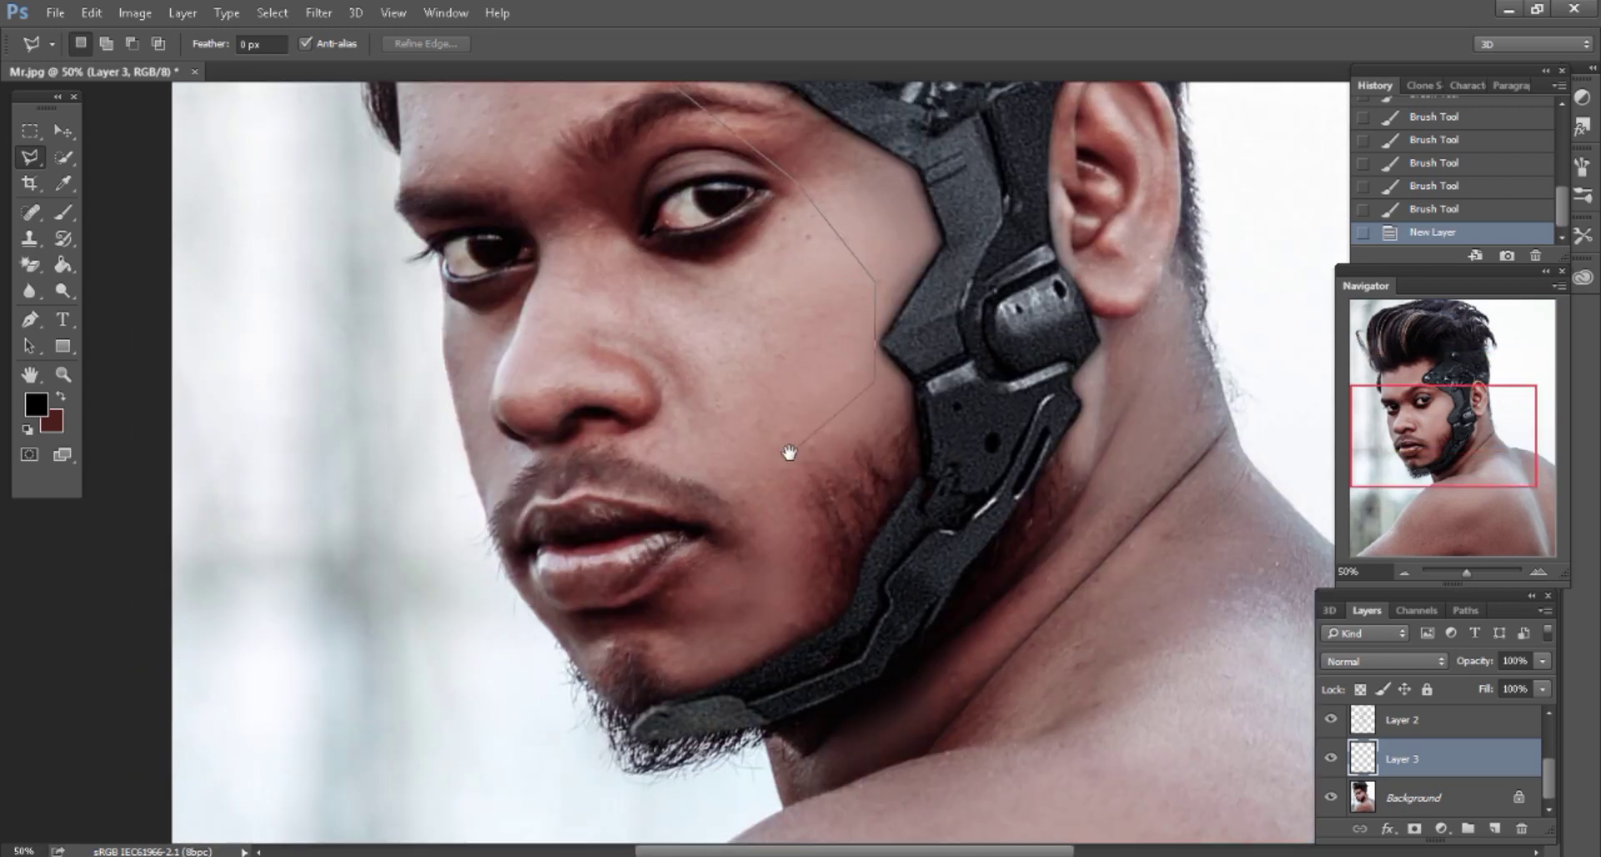
click(789, 458)
click(816, 638)
drag(767, 183, 871, 391)
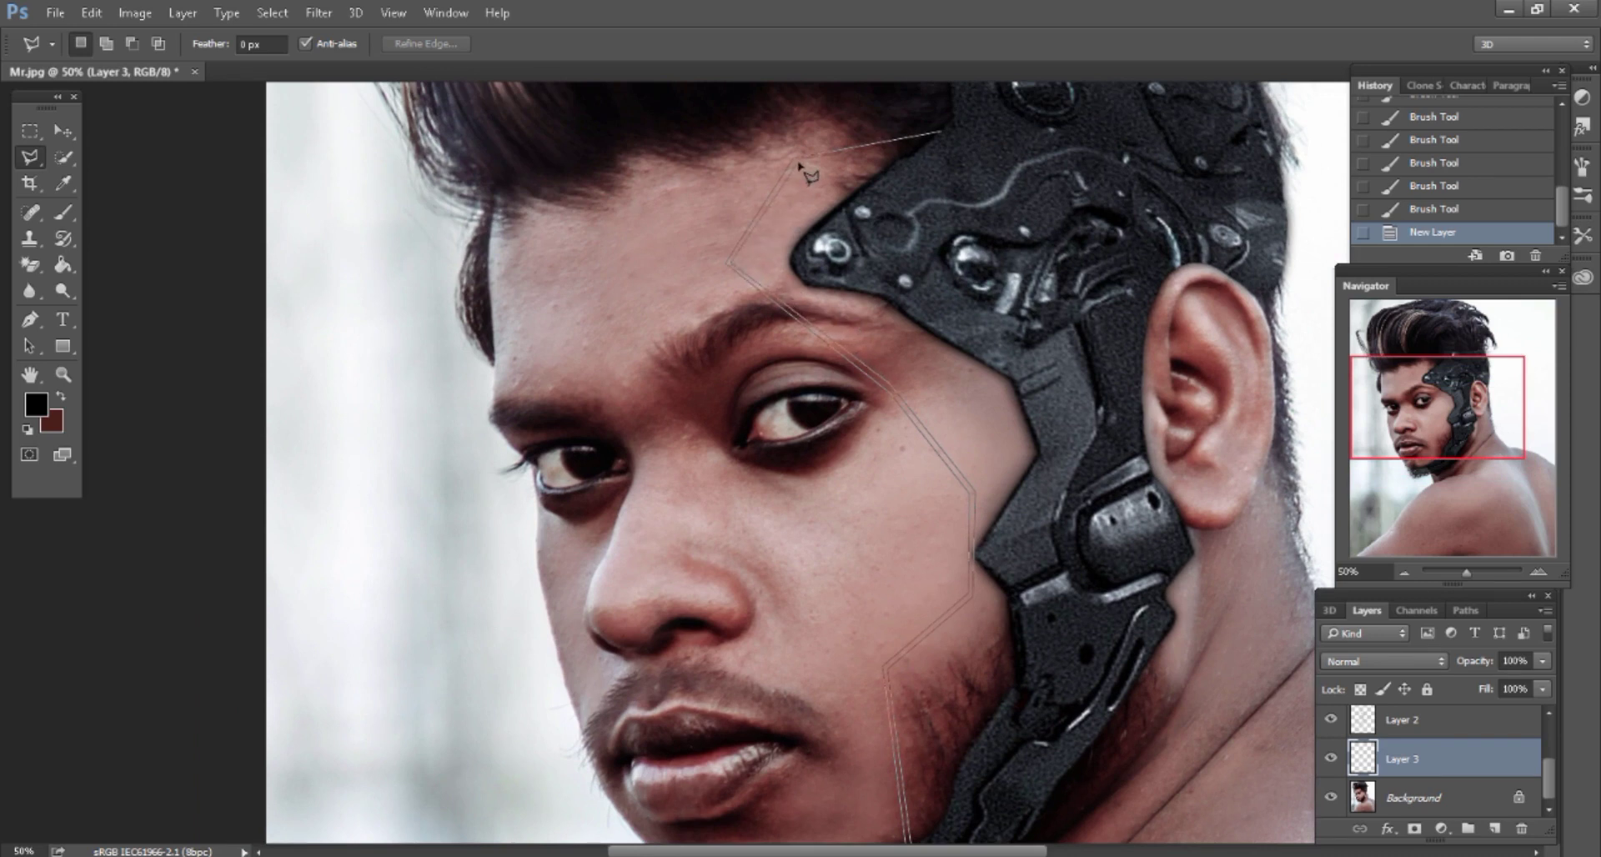
click(943, 135)
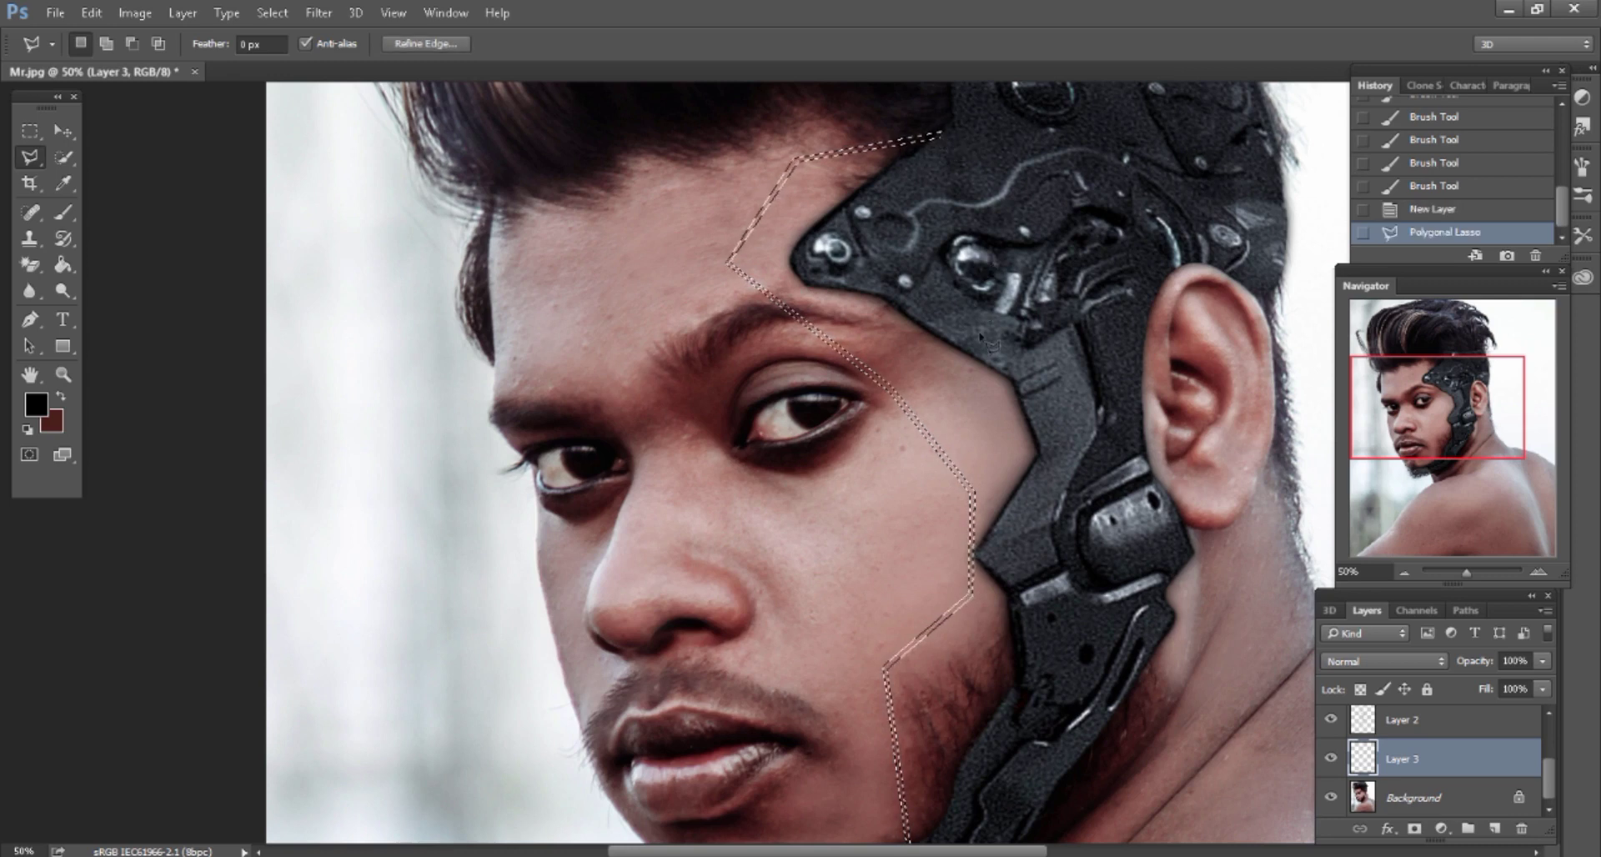
Paint black along the selection from forehead to jaw with a 500 px brush at 100% opacity
click(63, 212)
key(0)
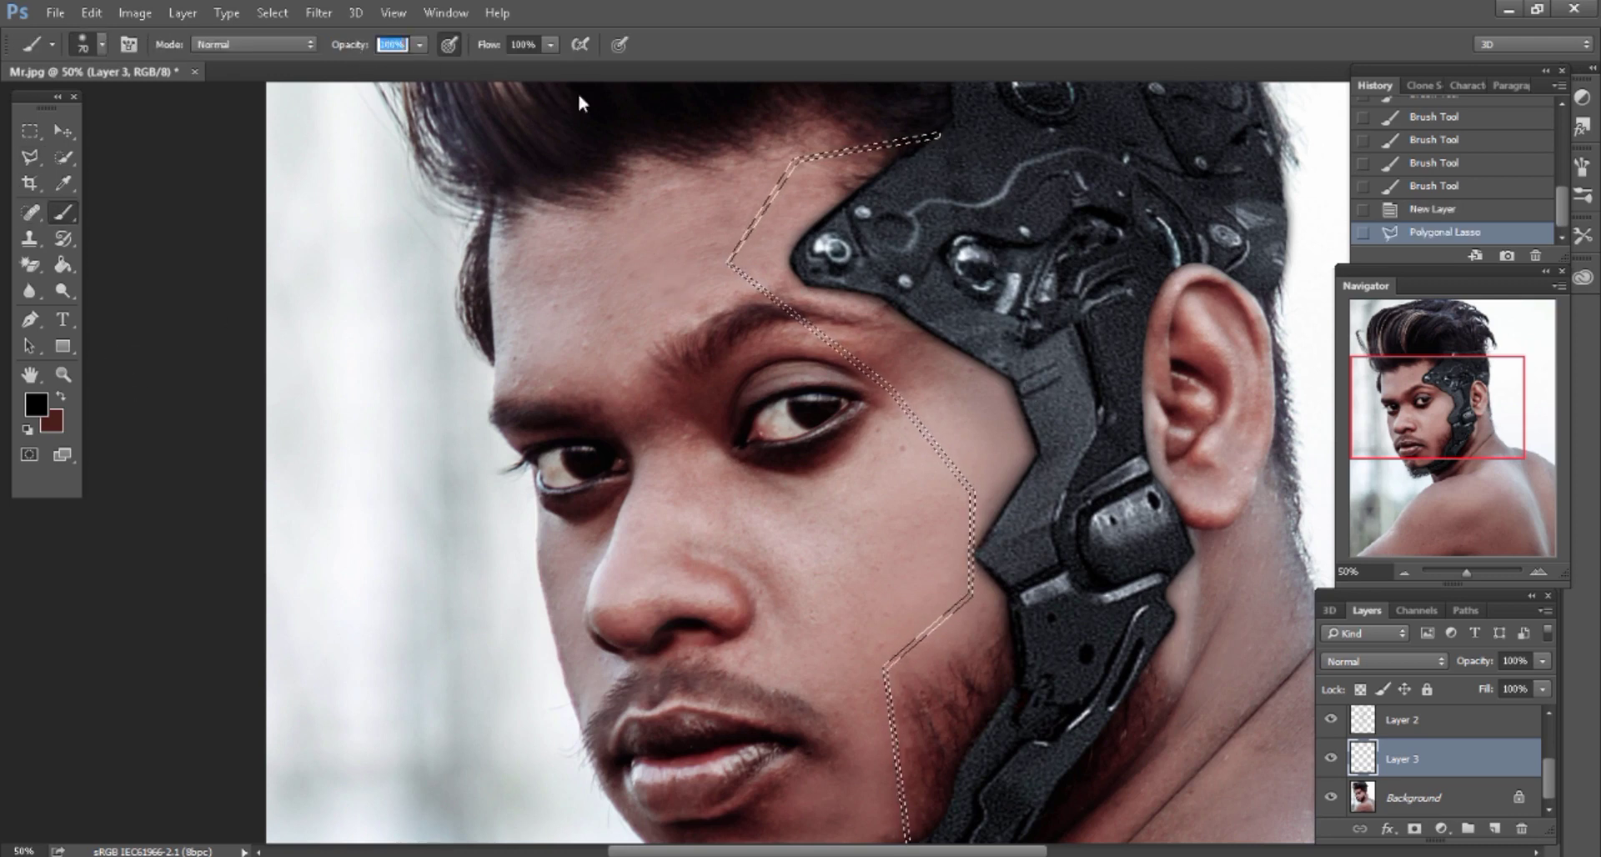
key(bracketright)
key(bracketright)
key(bracketright)
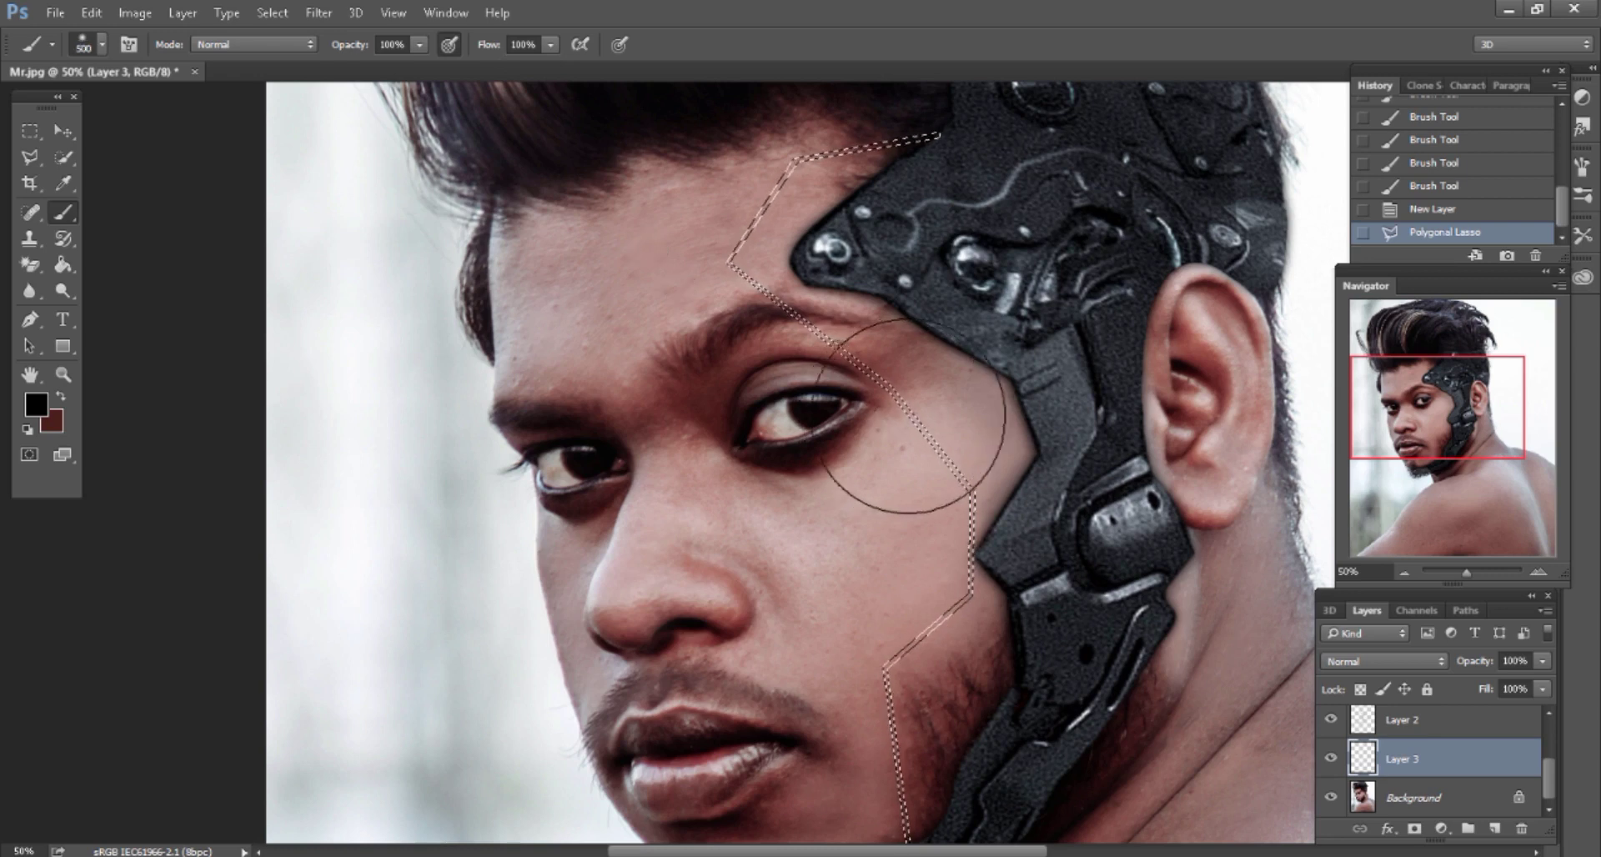
mouse_move(929, 428)
mouse_down()
mouse_move(715, 250)
mouse_move(934, 133)
mouse_up()
drag(901, 392, 909, 854)
scroll(943, 692, down, 3)
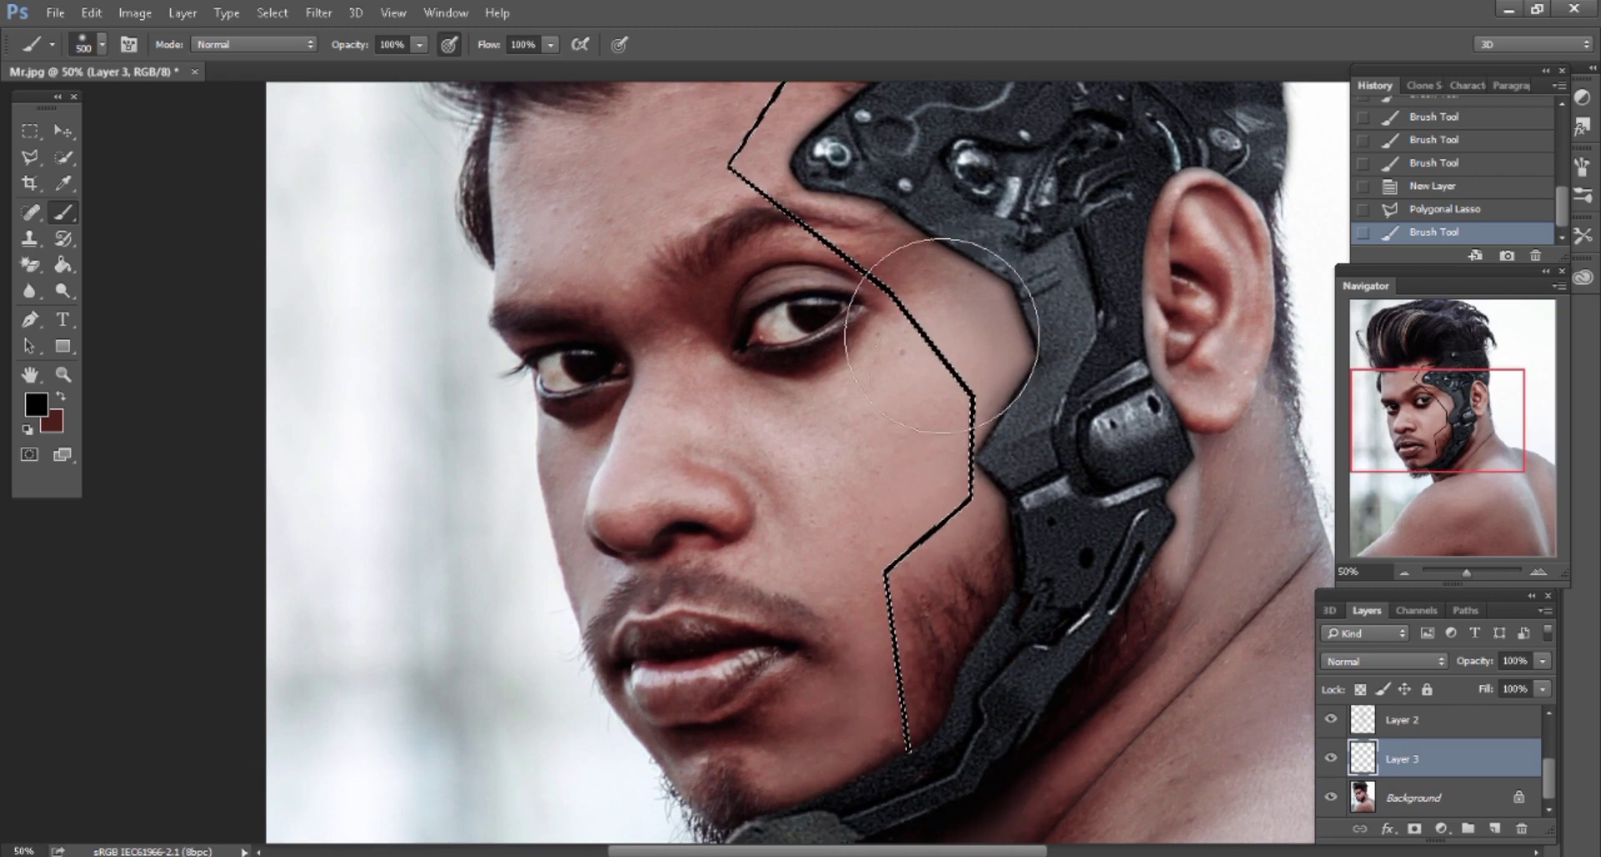
Deselect with Ctrl+D and pan up to the hair and headpiece
drag(30, 157, 92, 154)
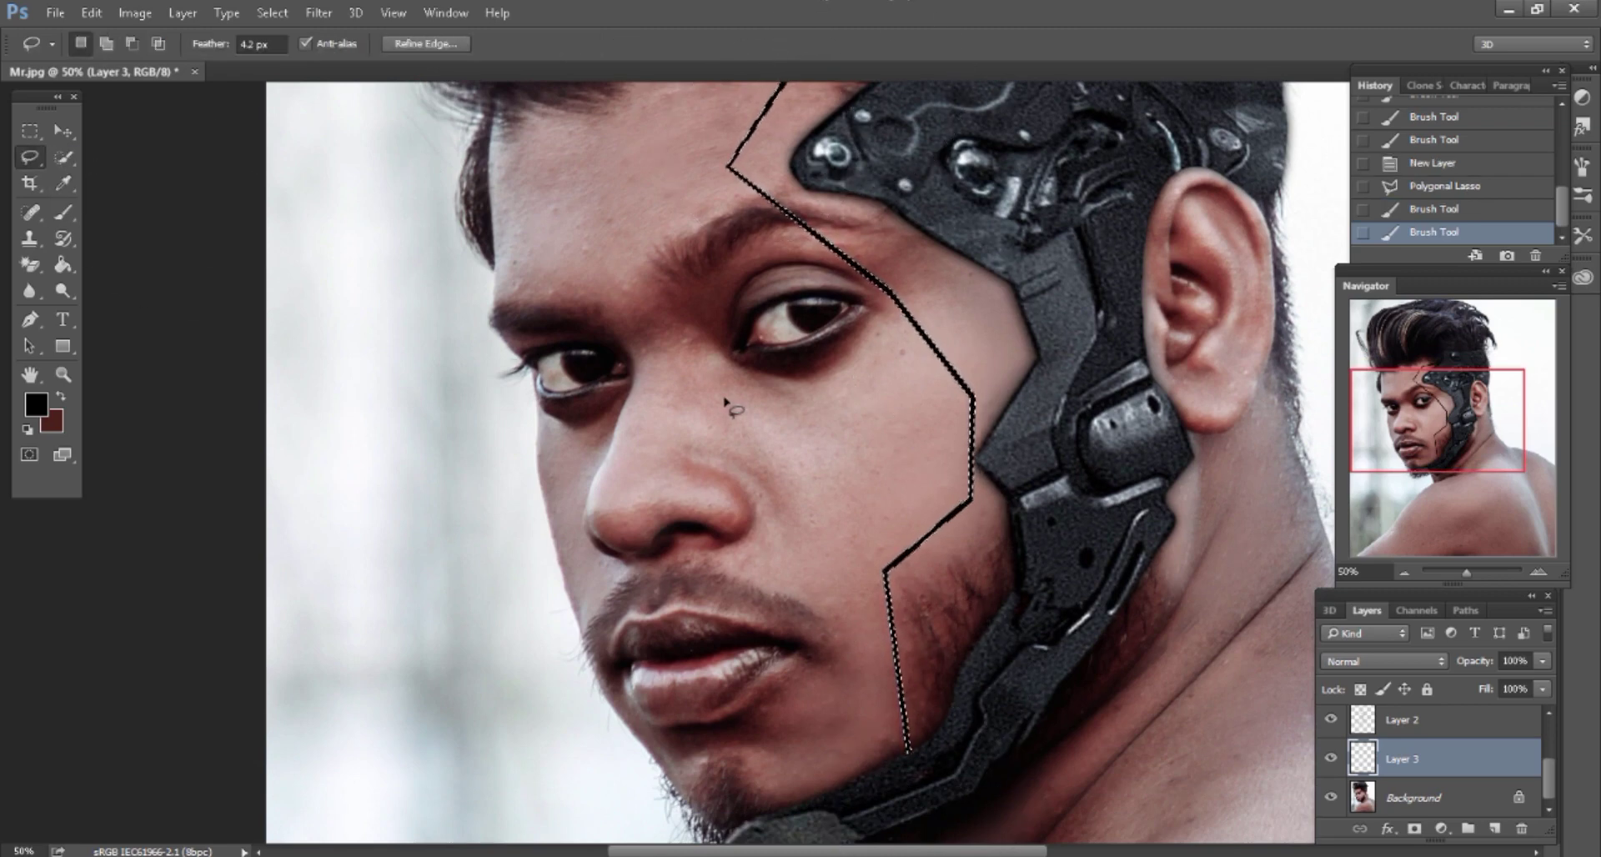
key(ctrl+d)
drag(1472, 422, 1487, 392)
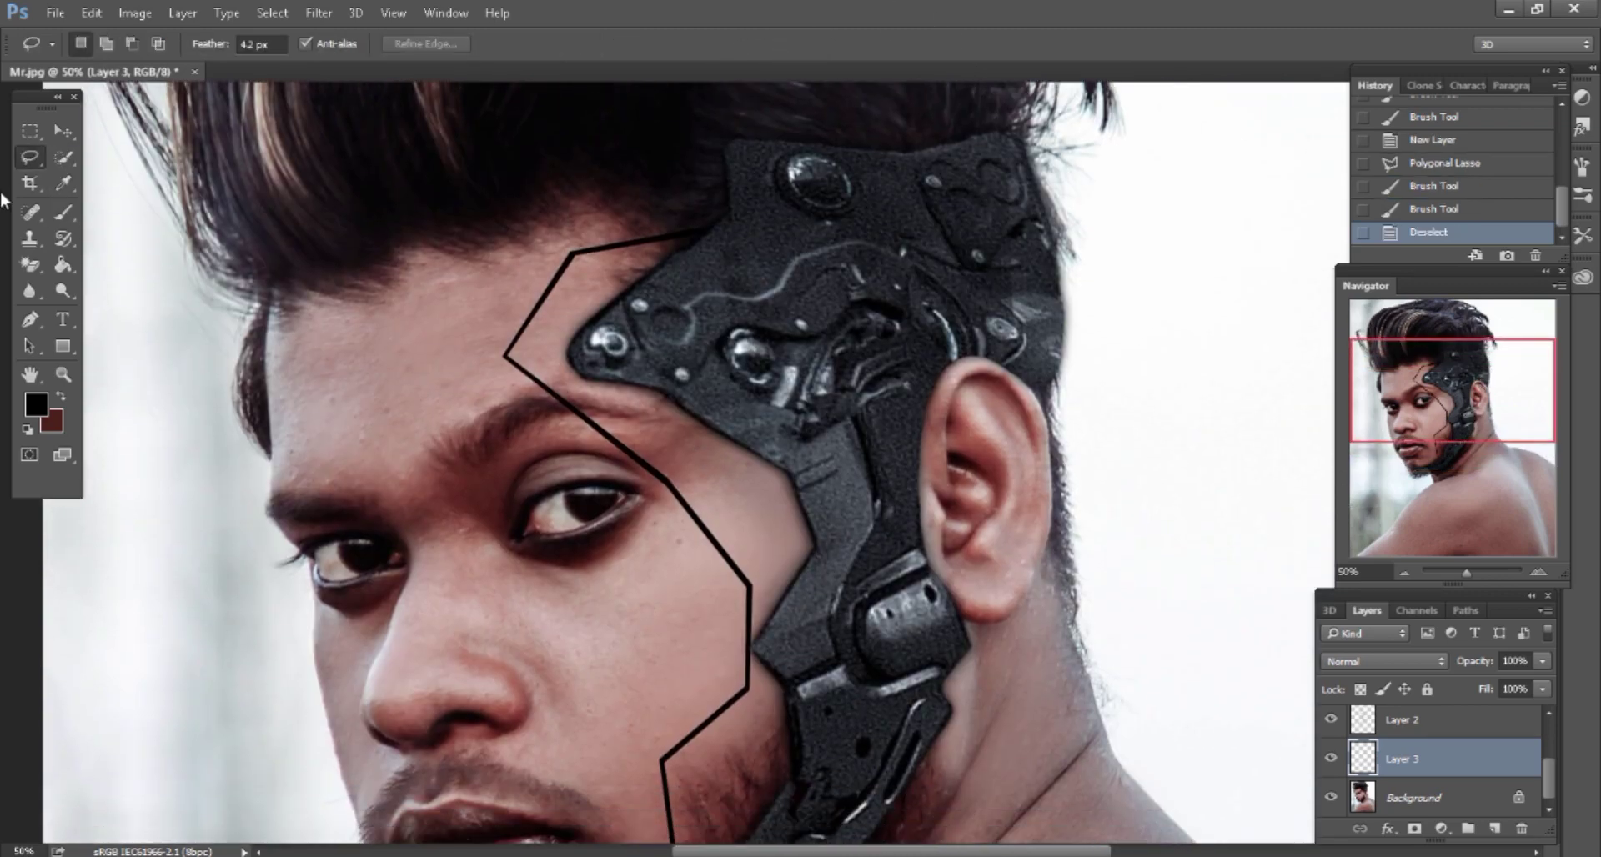
click(64, 131)
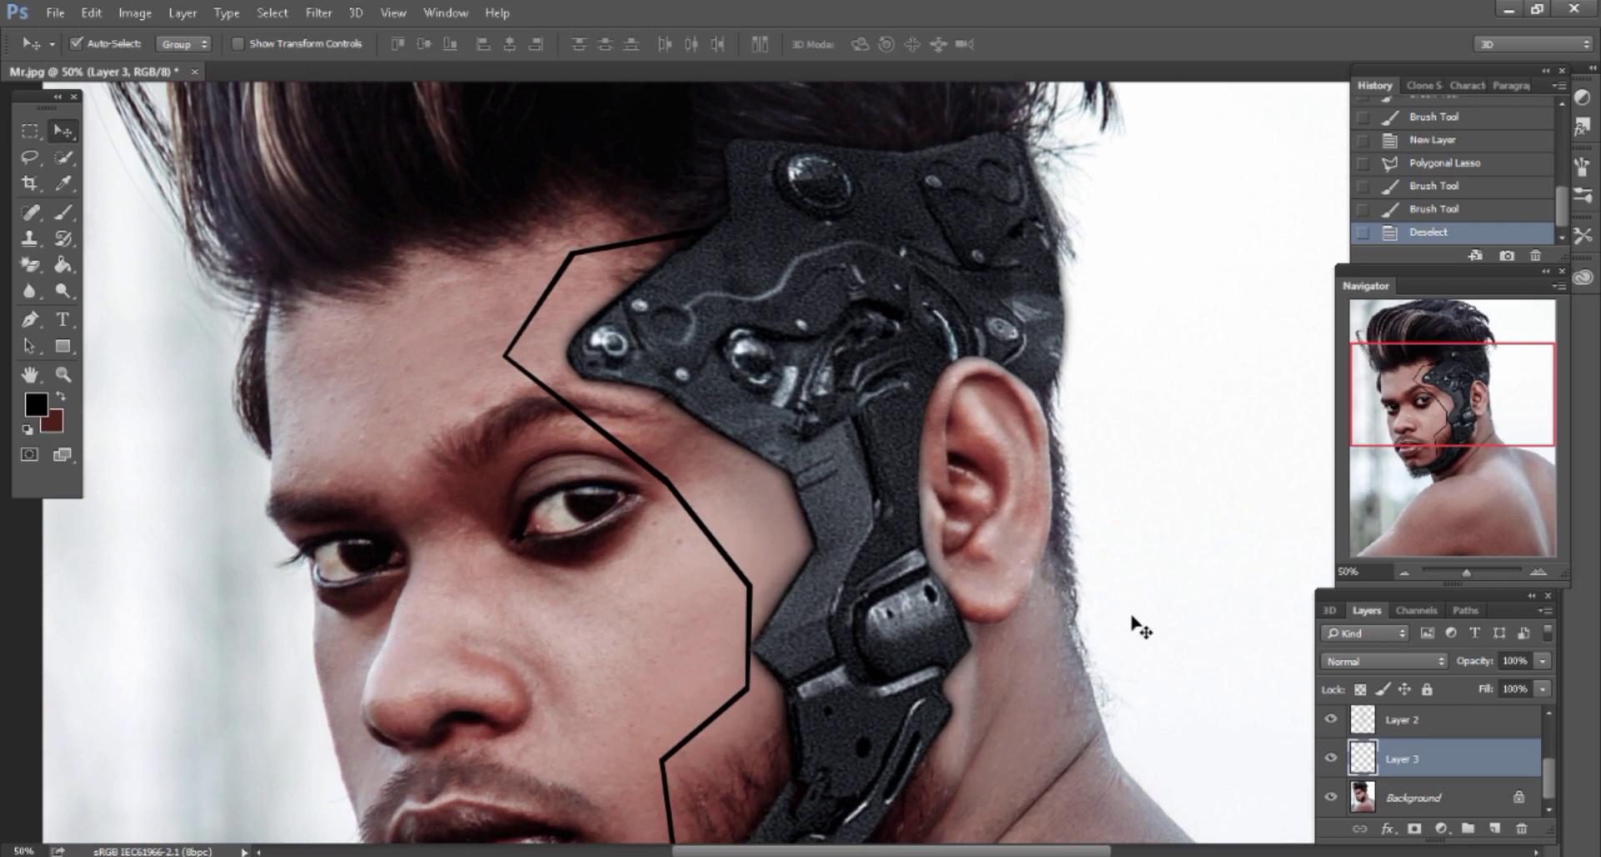
In Layer 3's Layer Style, enable Bevel & Emboss and Stroke
right_click(1409, 764)
click(1247, 31)
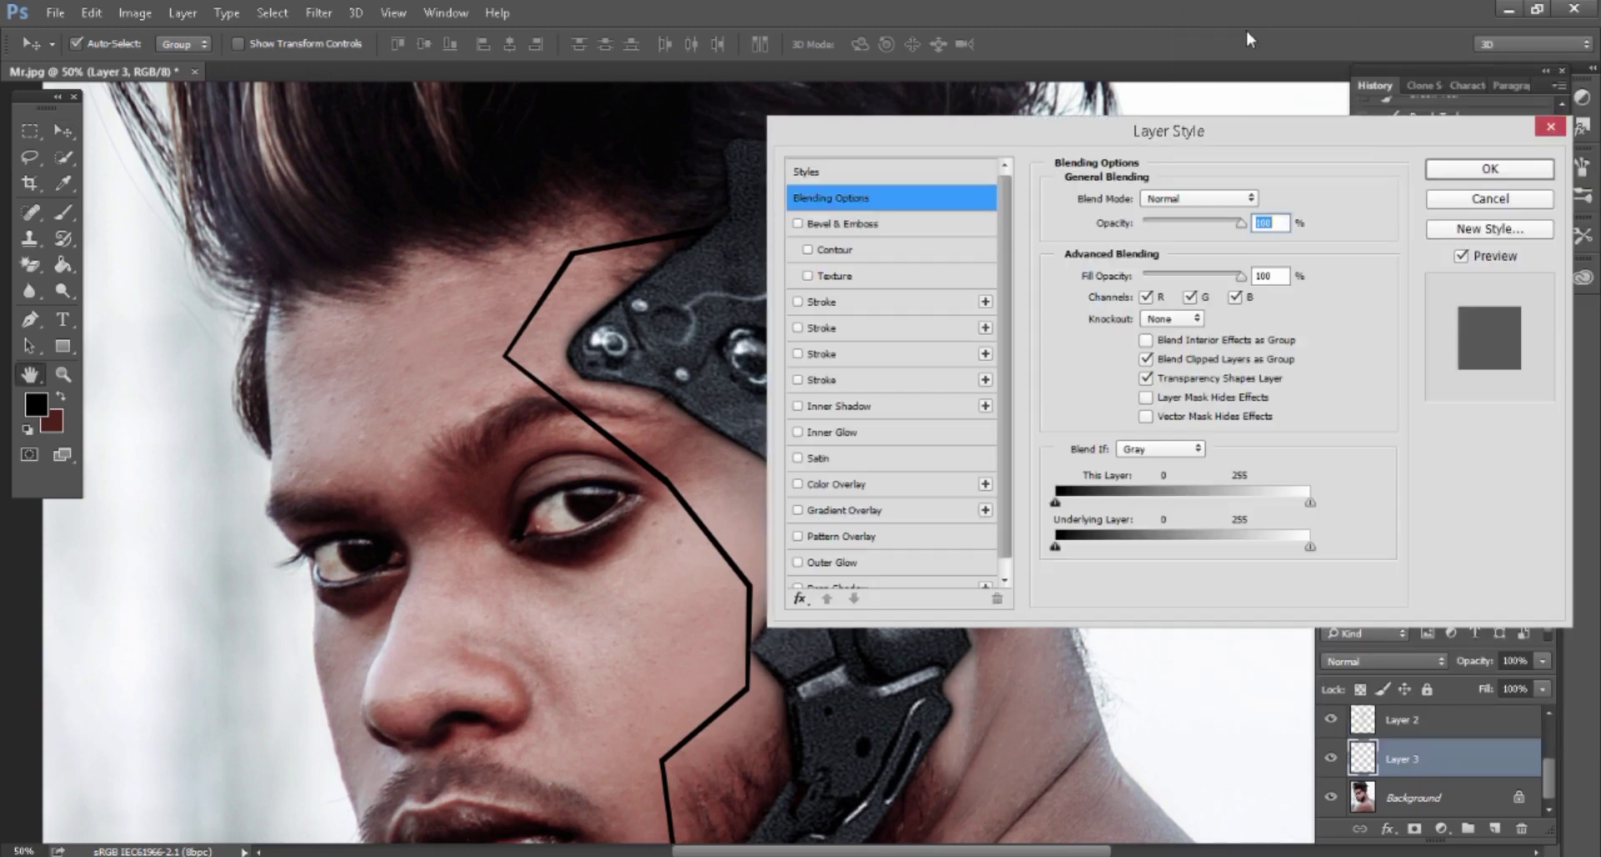
click(798, 225)
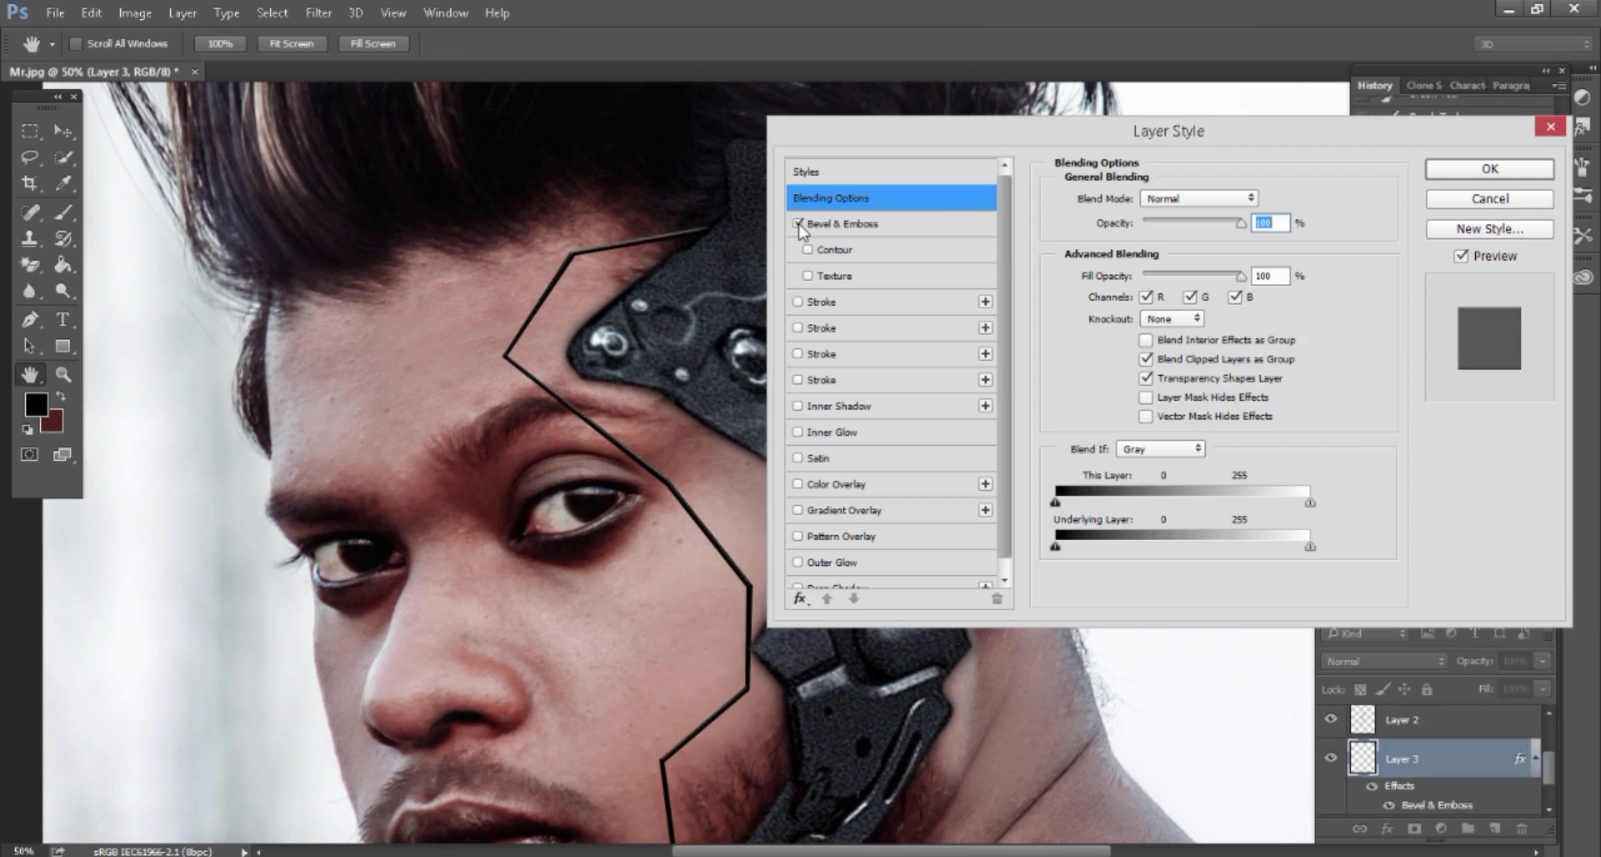
click(798, 302)
click(798, 302)
click(798, 328)
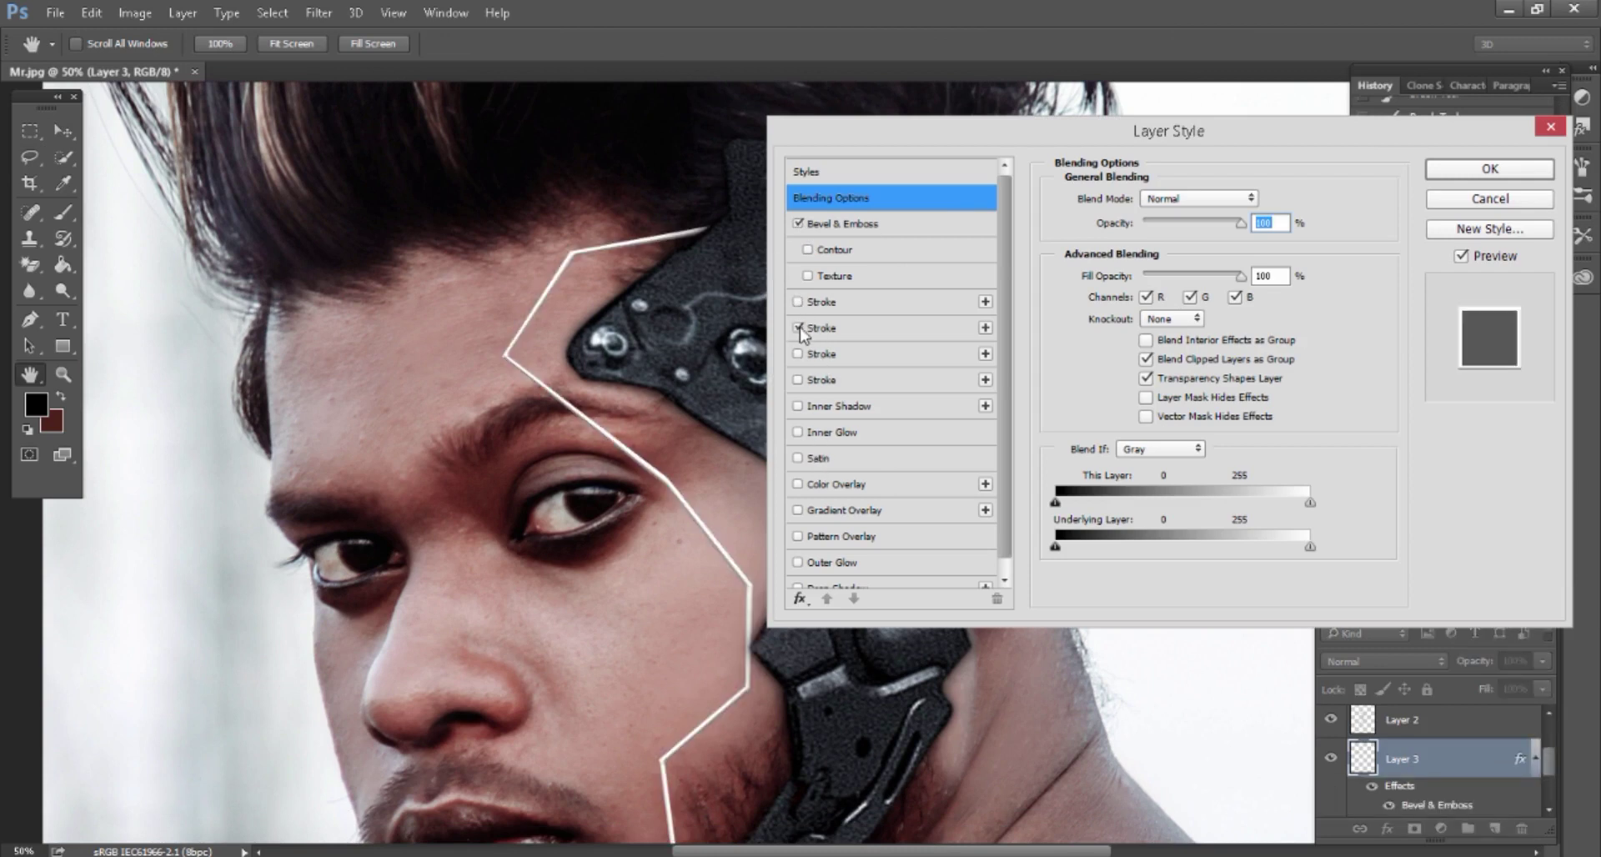
click(798, 328)
click(799, 379)
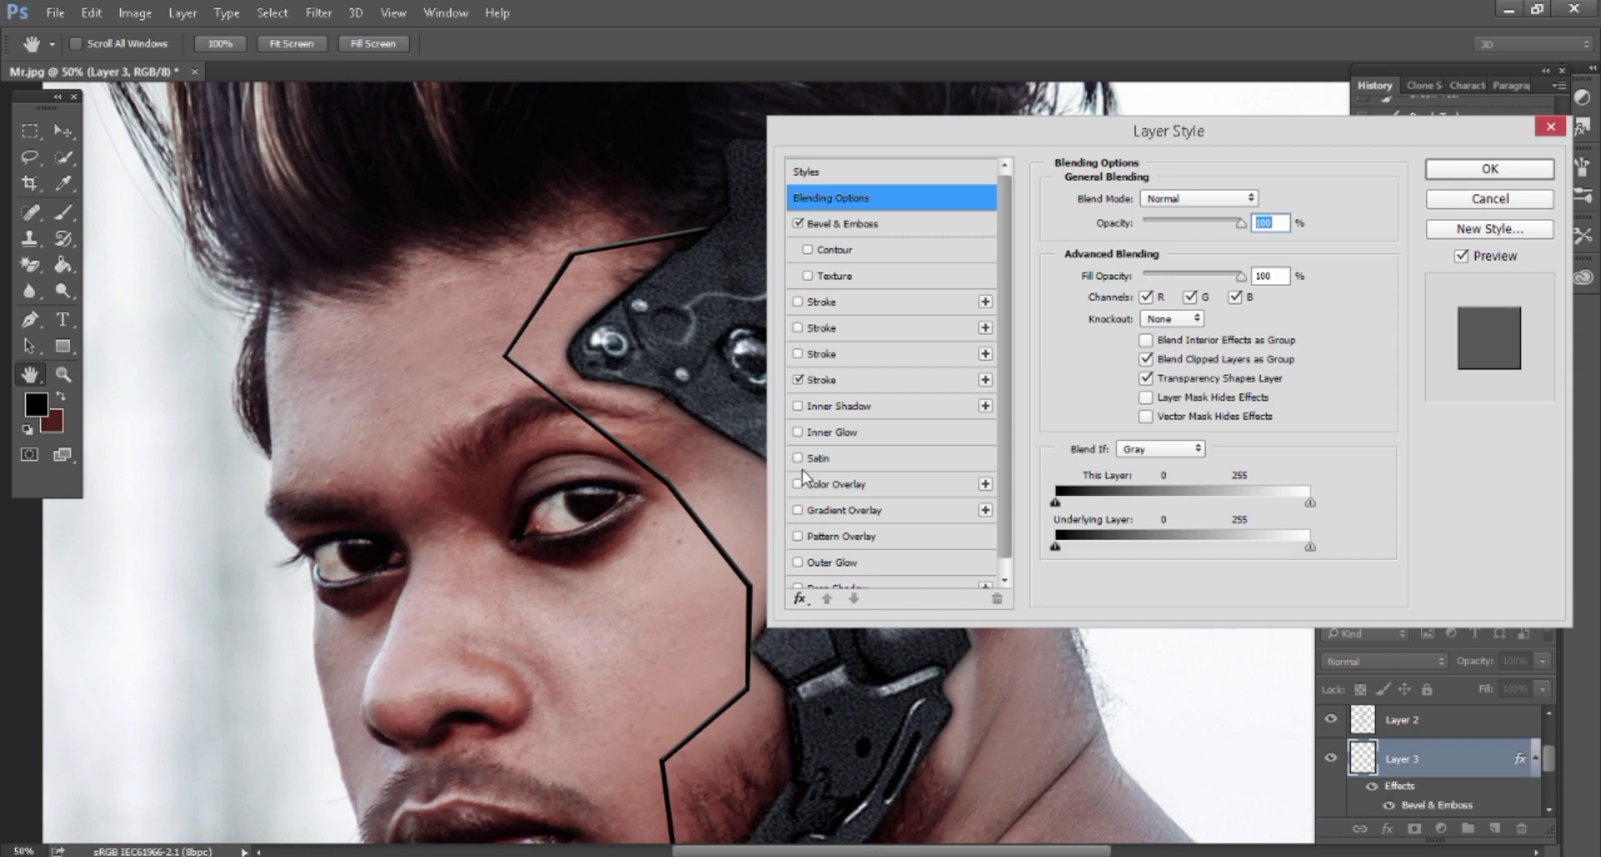
Add Inner Glow and Gradient Overlay to the outline and apply the style
click(798, 406)
click(798, 406)
click(798, 432)
click(798, 459)
click(798, 458)
click(798, 484)
click(798, 484)
click(796, 536)
click(796, 536)
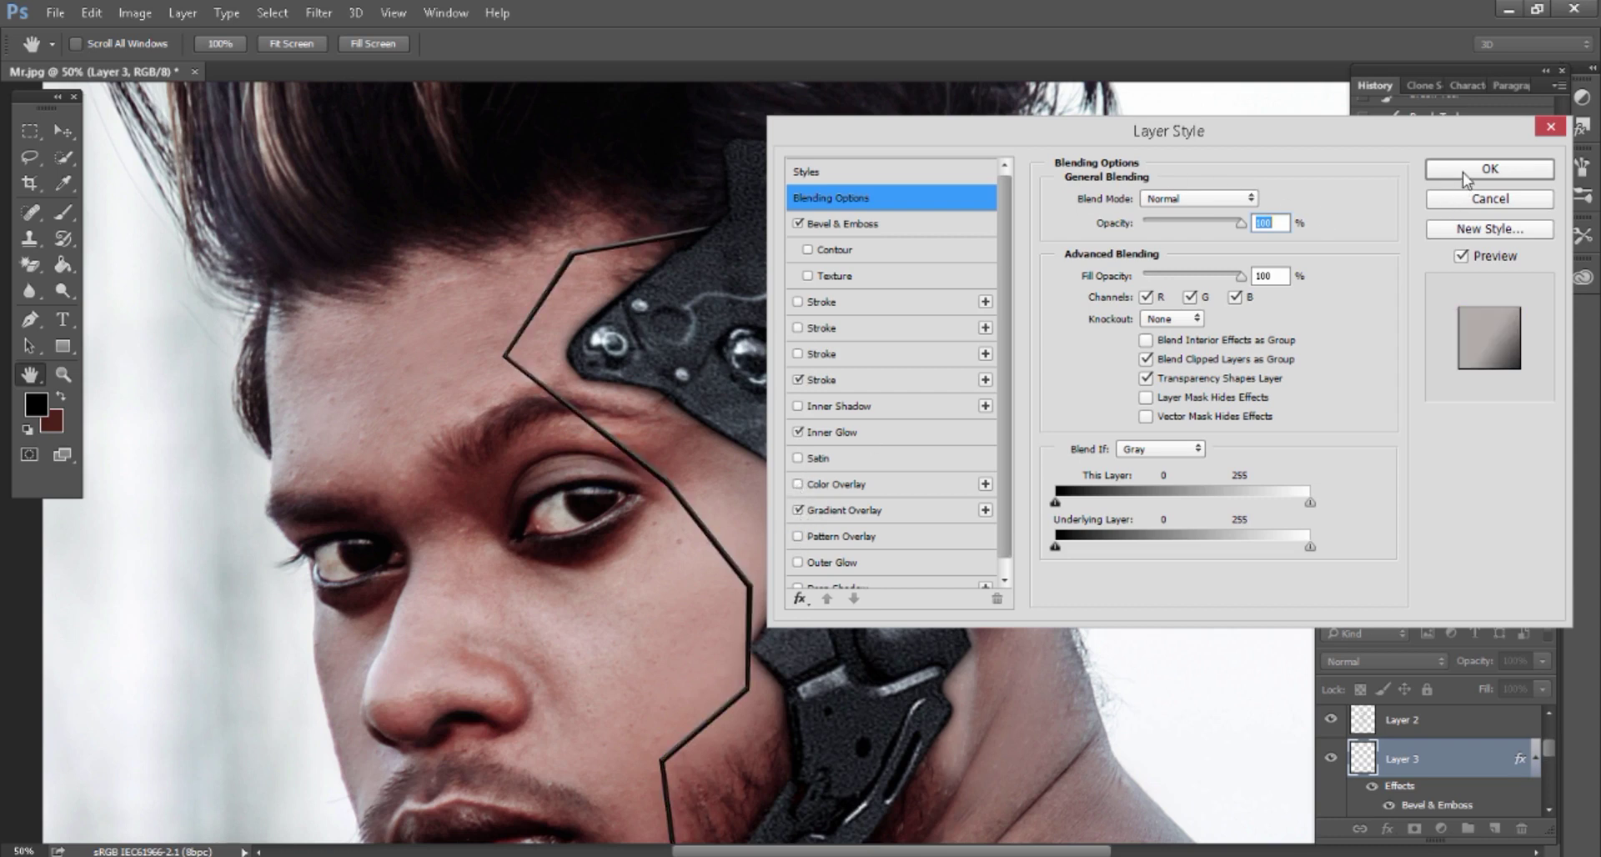
click(1489, 169)
Lower Layer 3's fill to 95%
drag(1489, 395, 1451, 453)
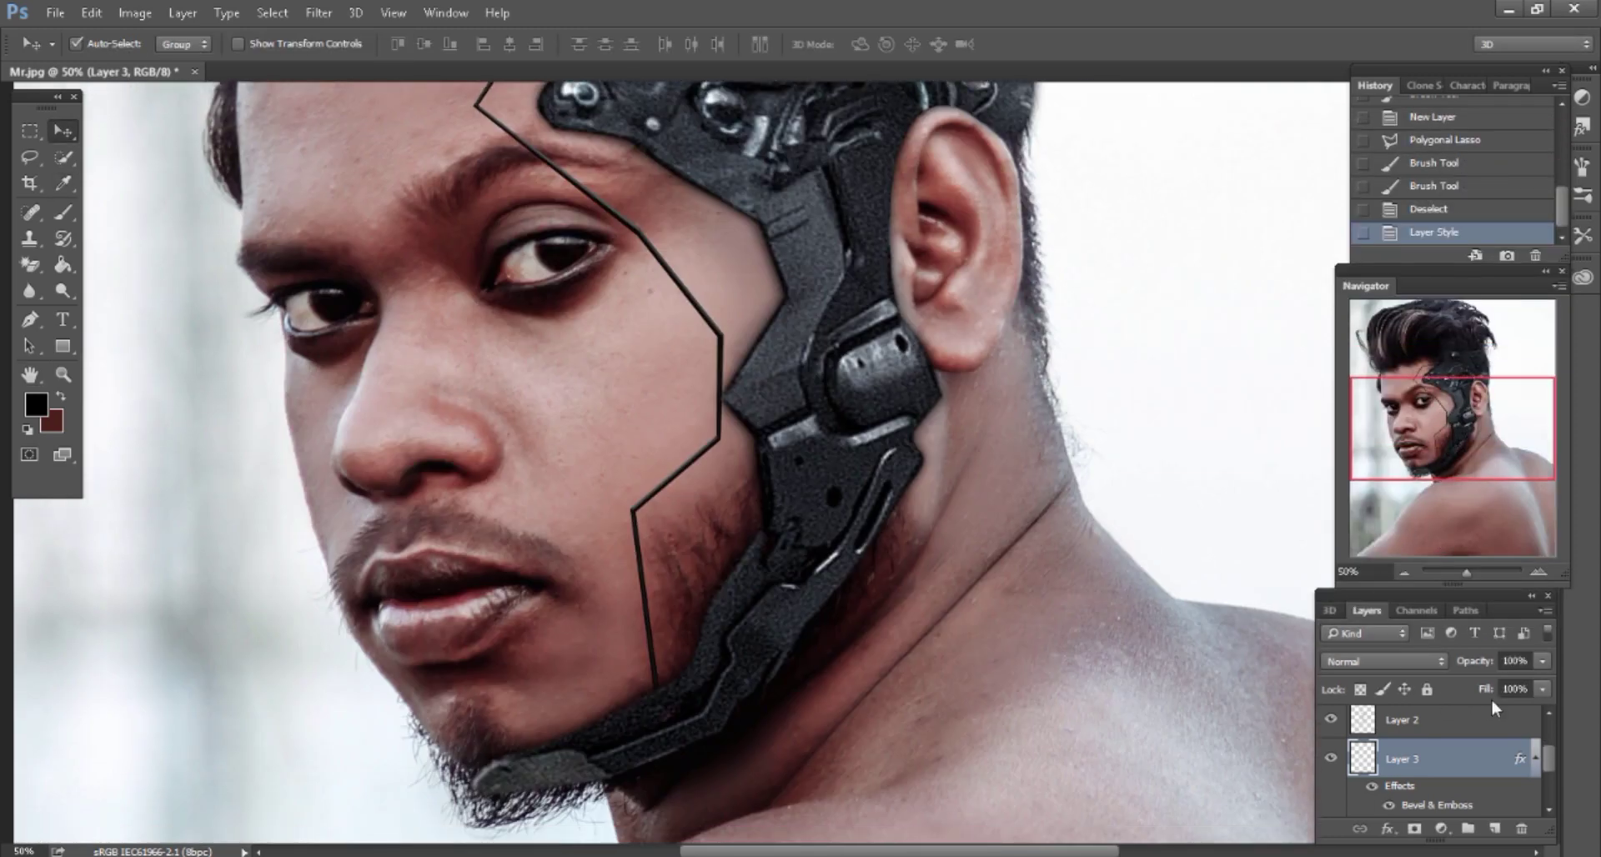
mouse_move(1486, 692)
mouse_down()
mouse_move(1468, 697)
mouse_move(1482, 694)
mouse_up()
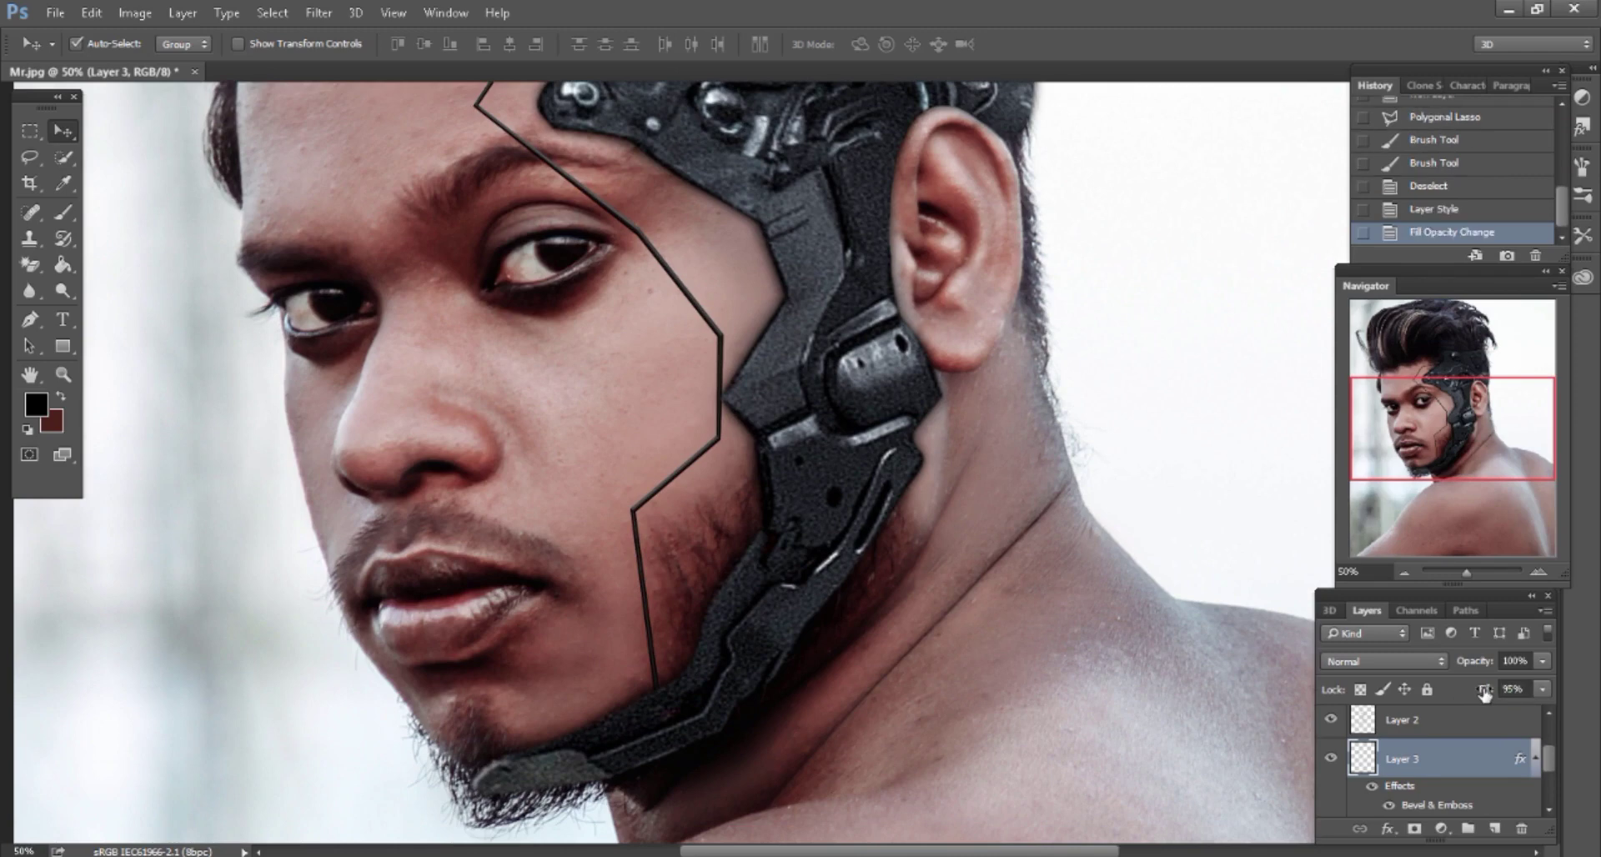
key(ctrl+minus)
key(ctrl+plus)
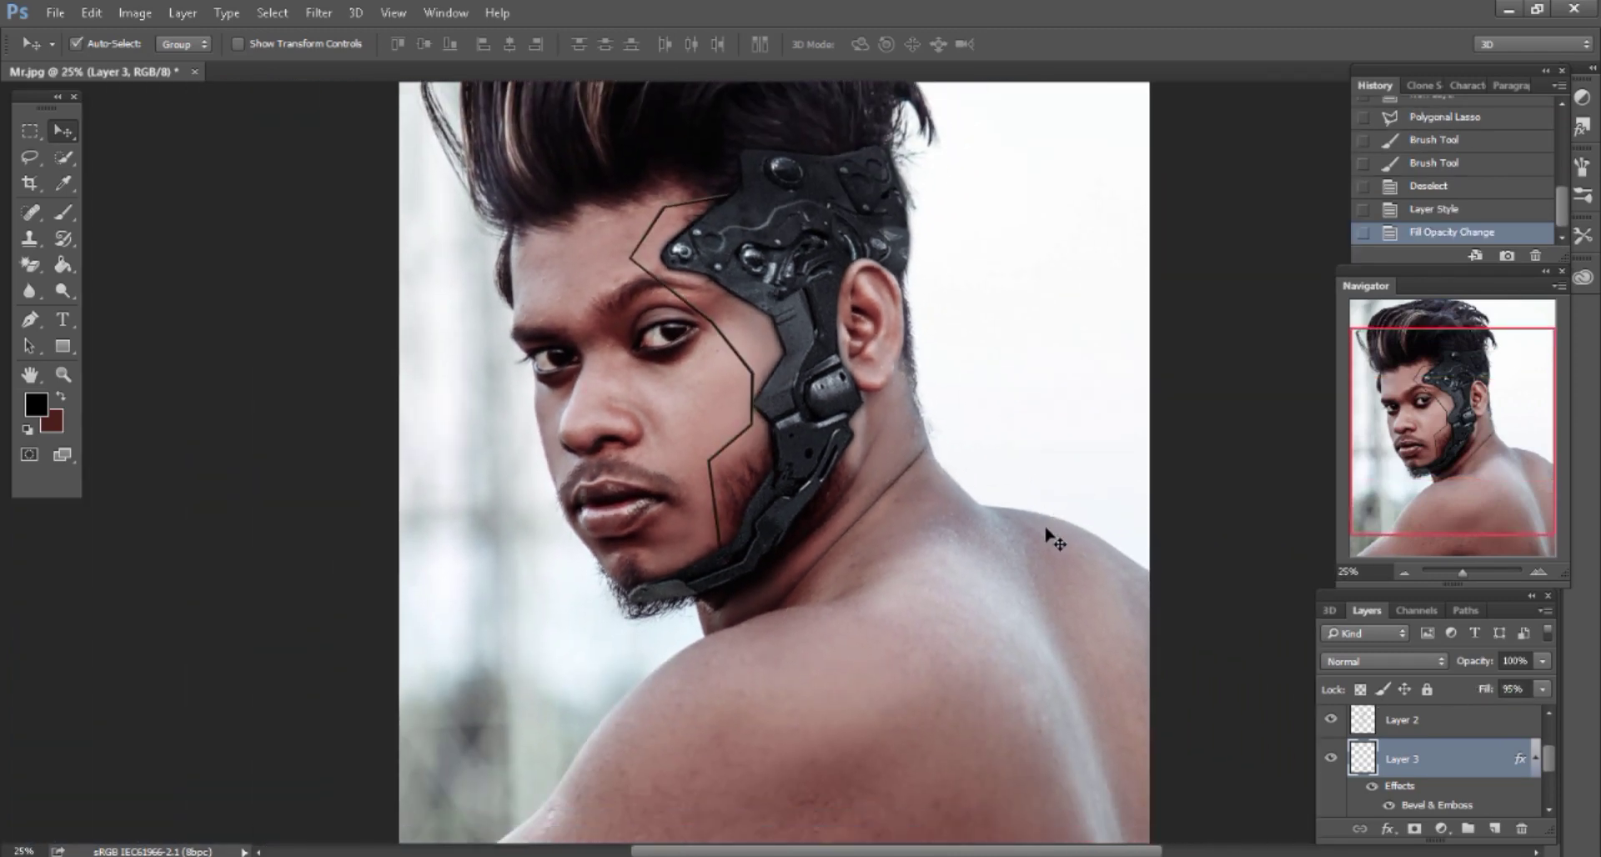
scroll(1037, 550, down, 1)
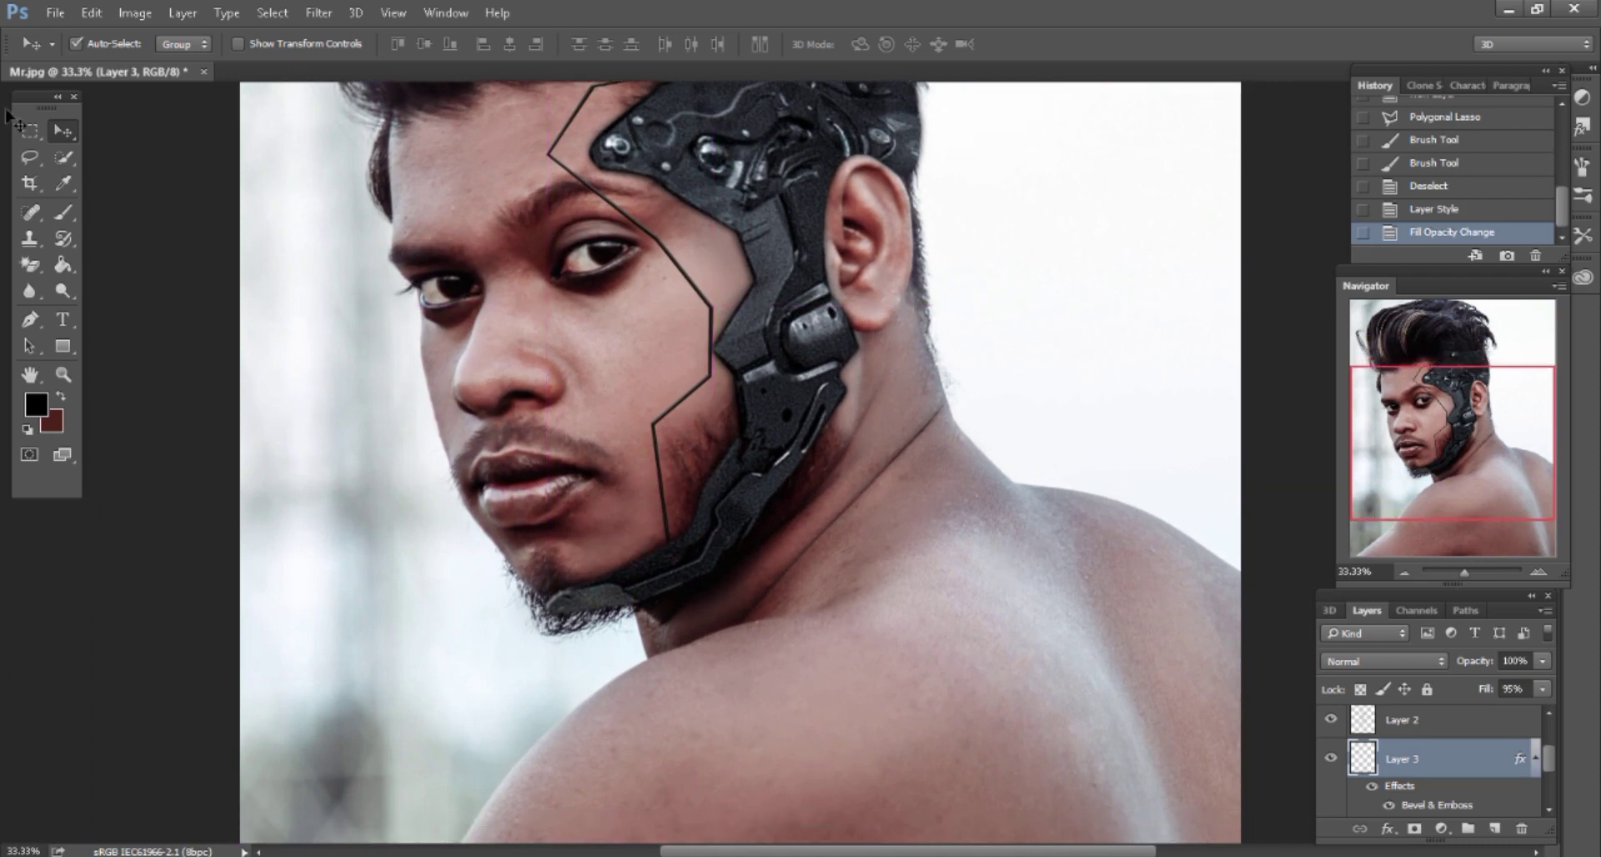
Open abrar-khan-stylecyborg-maskoff.png in Photoshop from the stock image folder
key(alt+Tab)
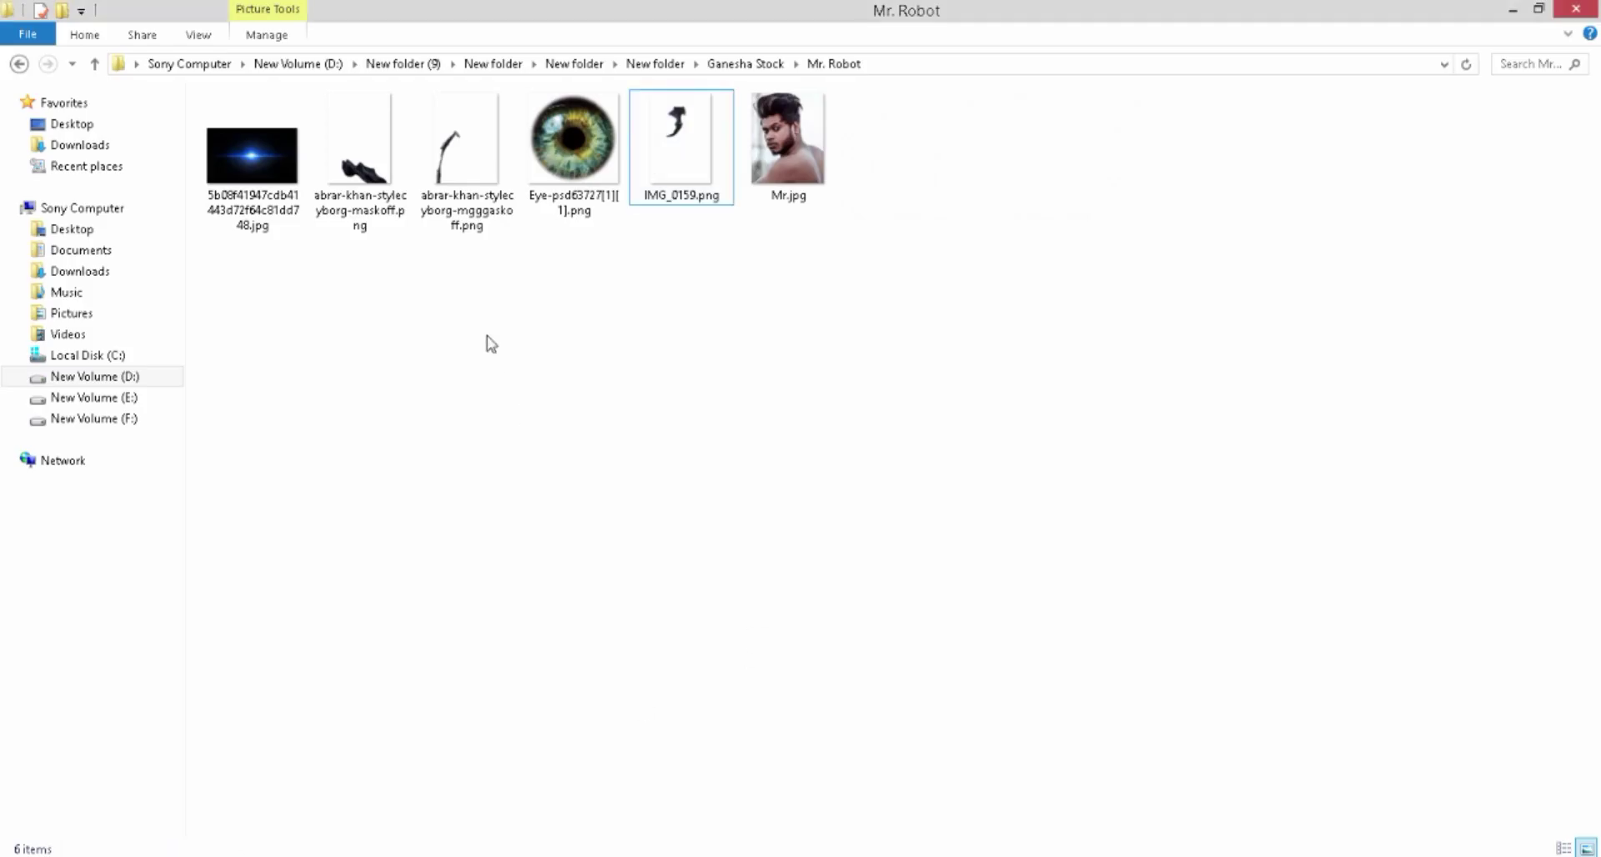
mouse_move(361, 159)
mouse_down()
mouse_move(542, 814)
mouse_move(1064, 72)
mouse_up()
drag(704, 686, 867, 658)
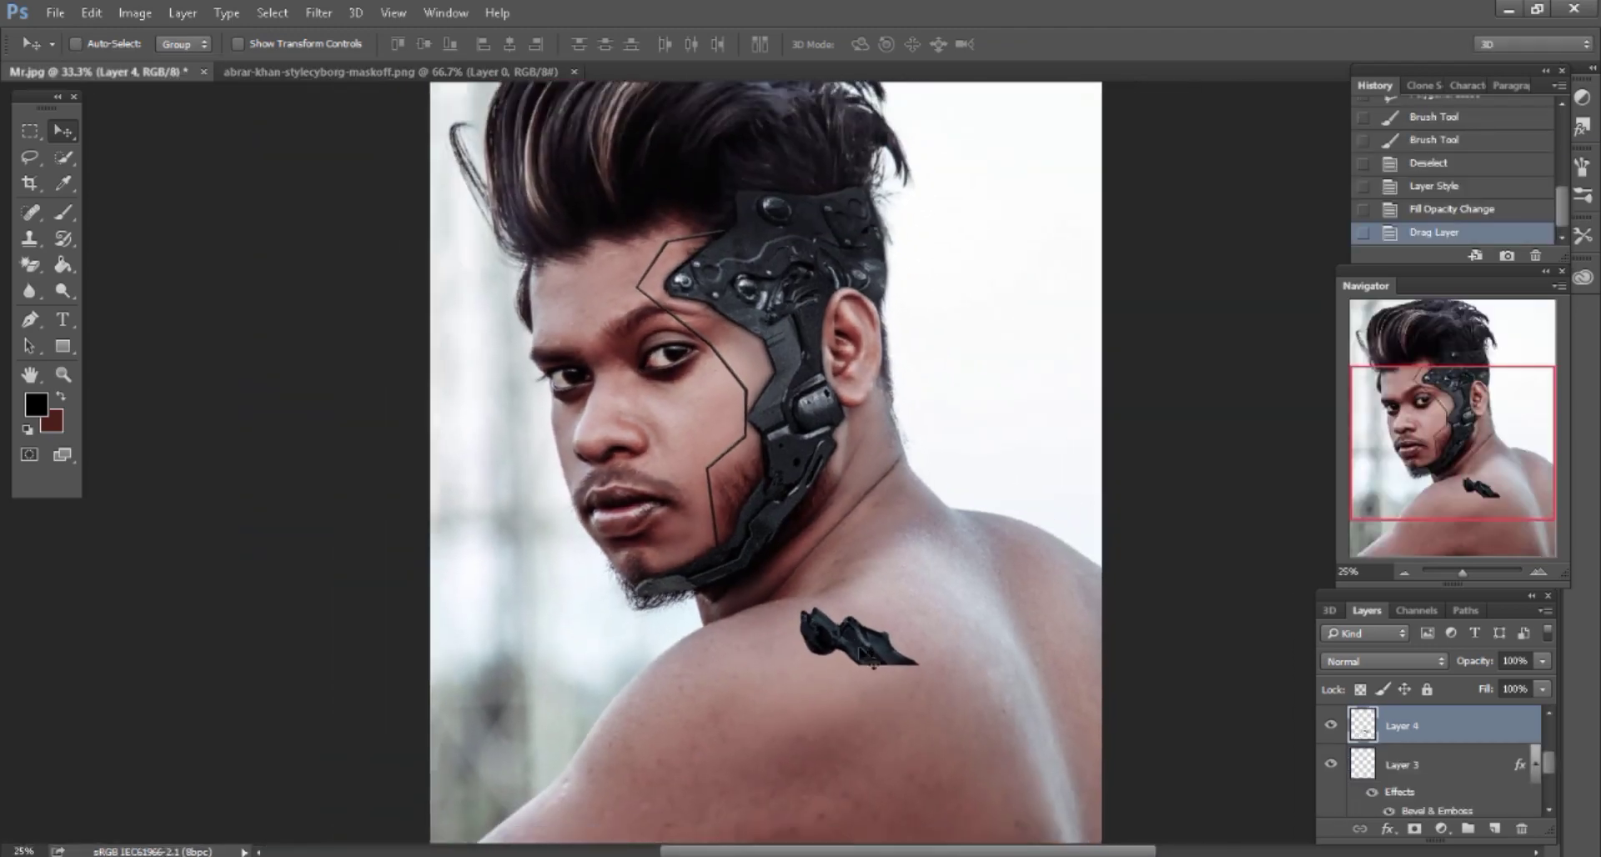
Make Layer 4 a smart object, enlarge it with Free Transform and flip it horizontally
key(ctrl+minus)
right_click(997, 375)
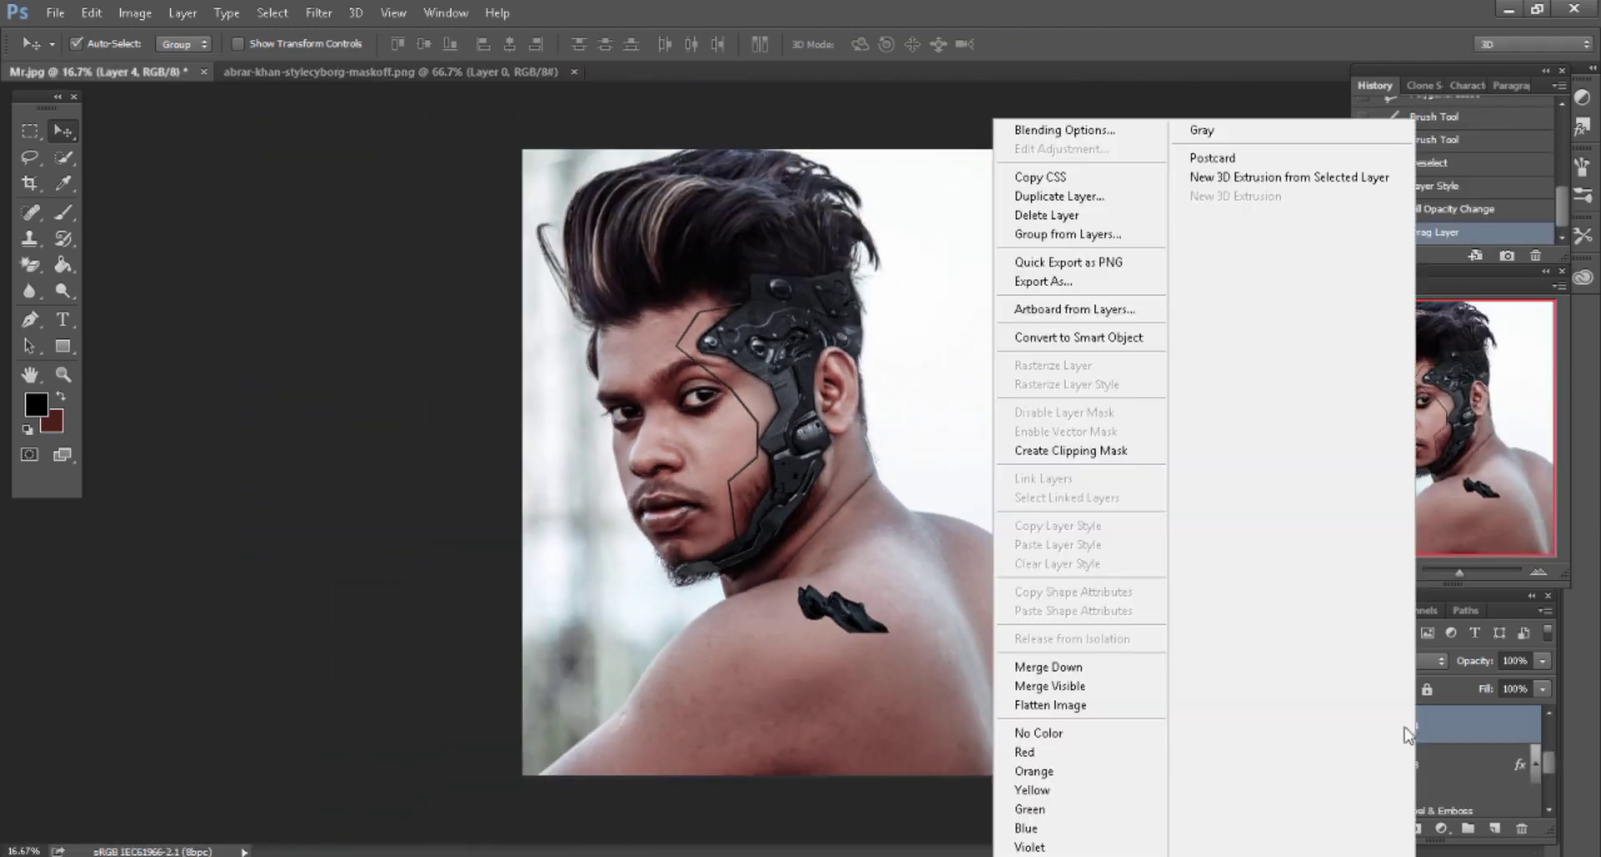
key(Escape)
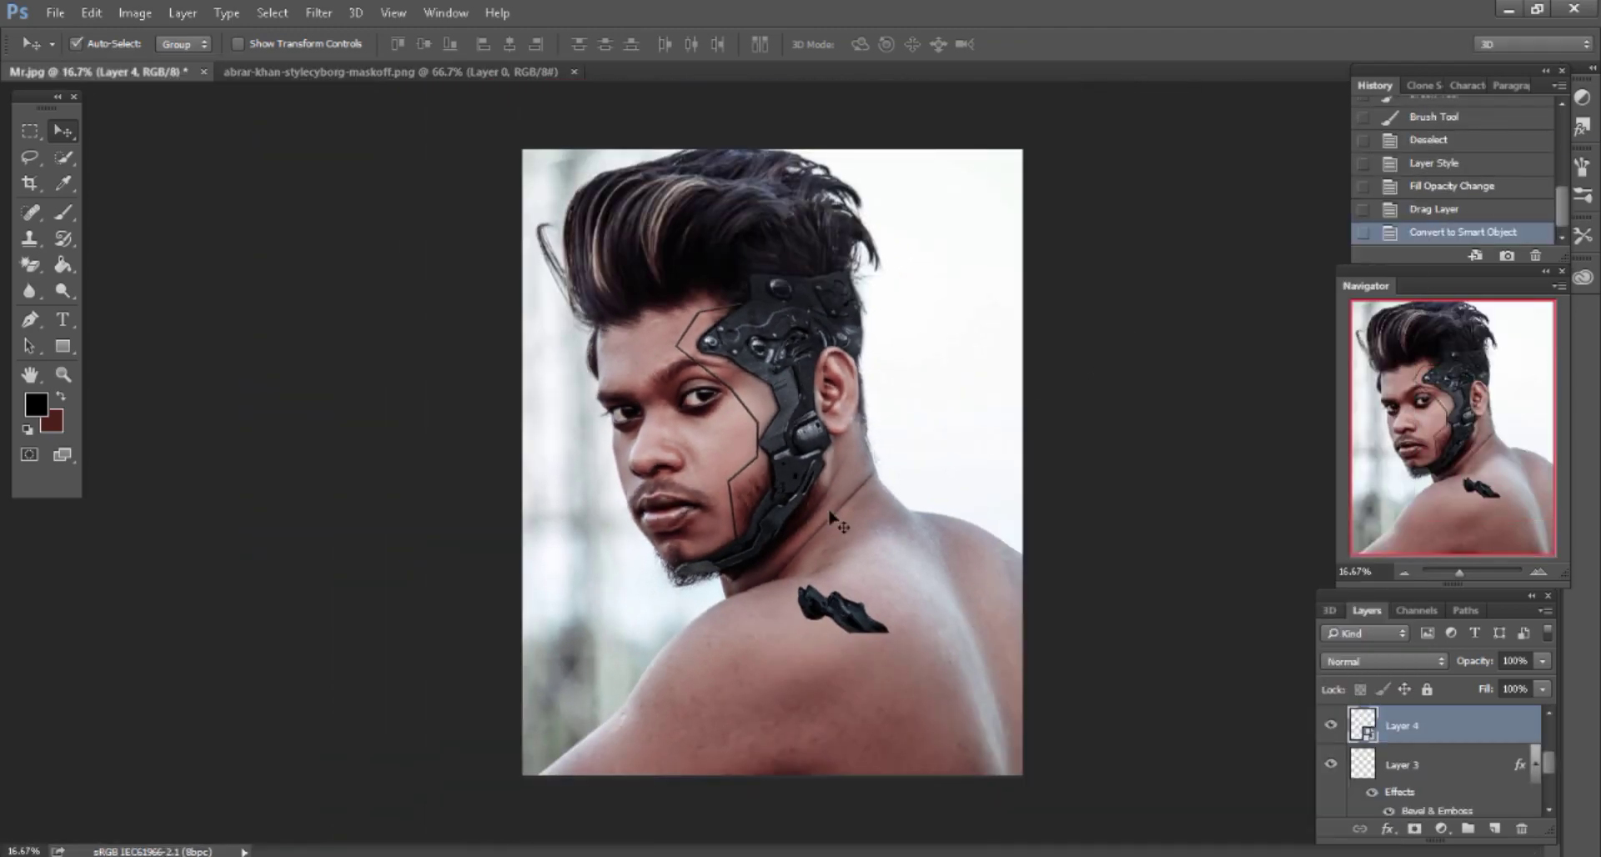
click(91, 12)
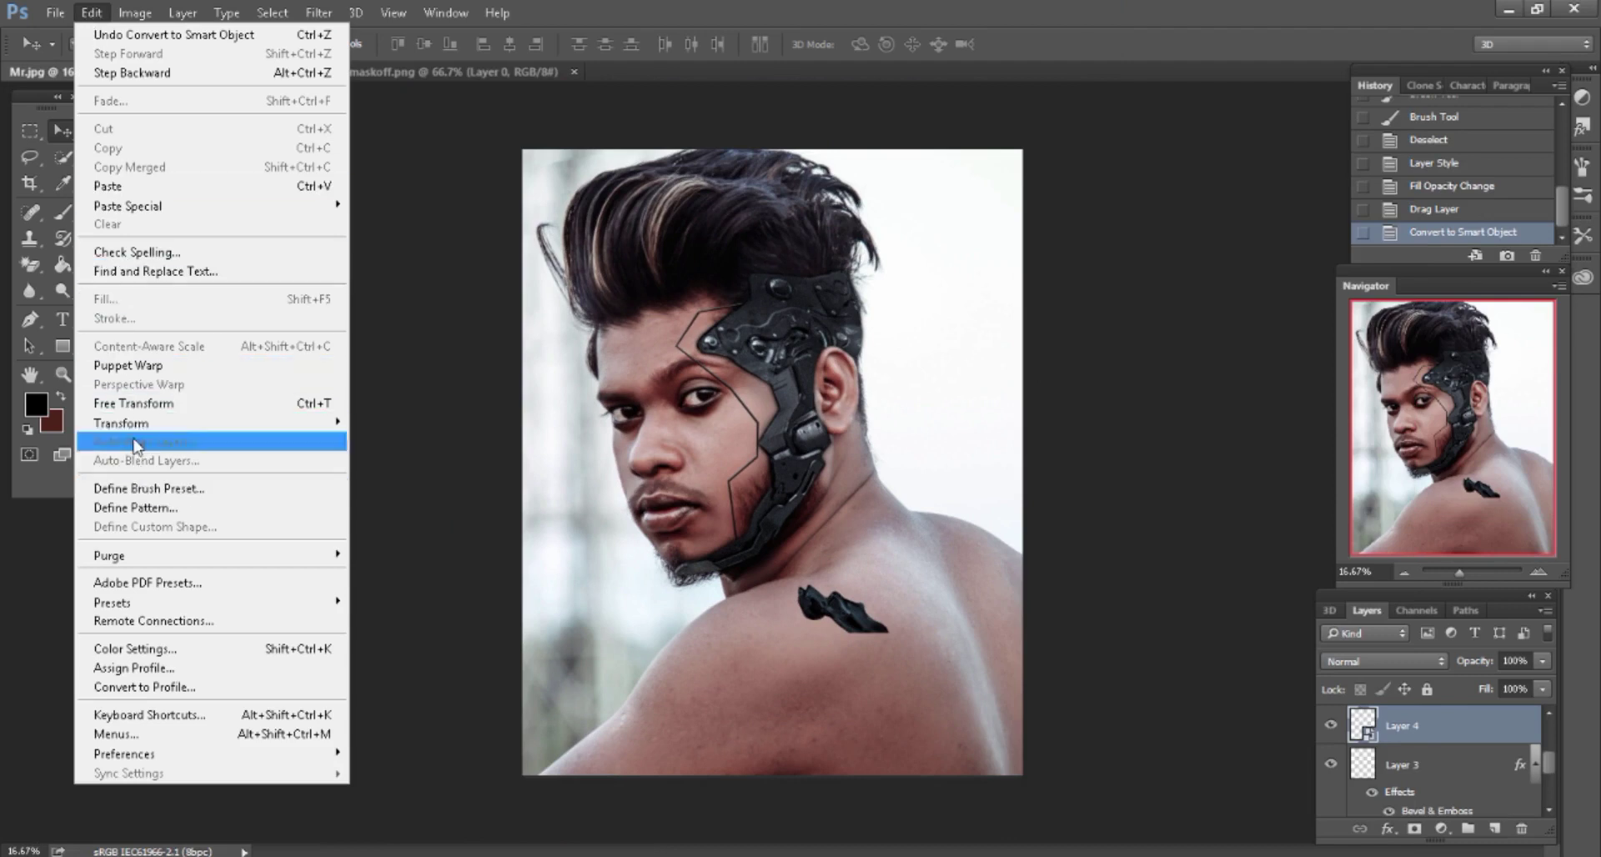
click(130, 405)
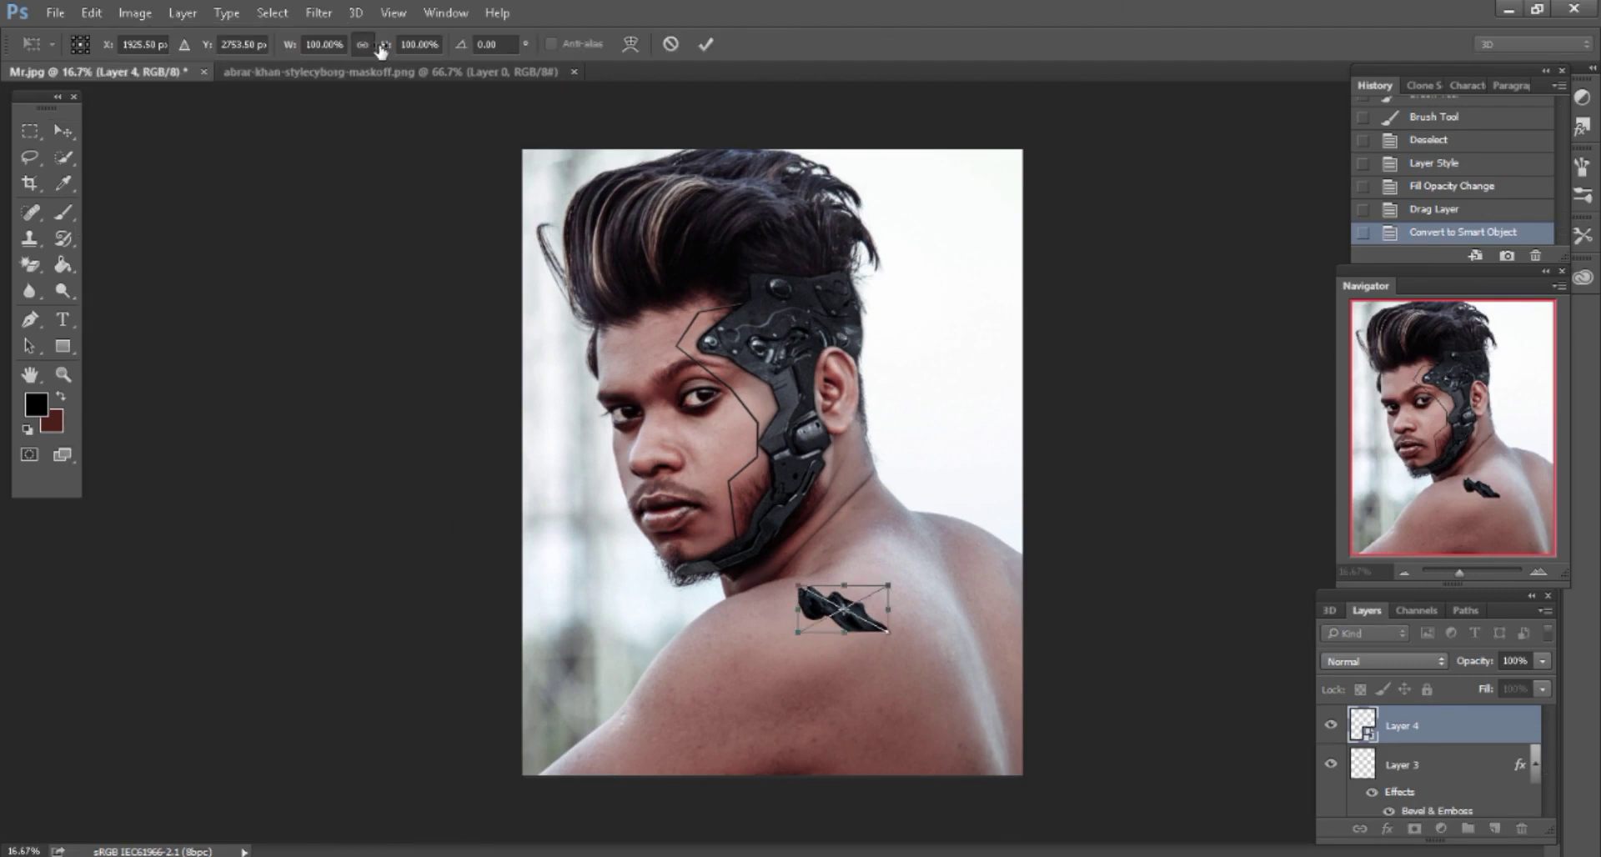
drag(386, 44, 599, 79)
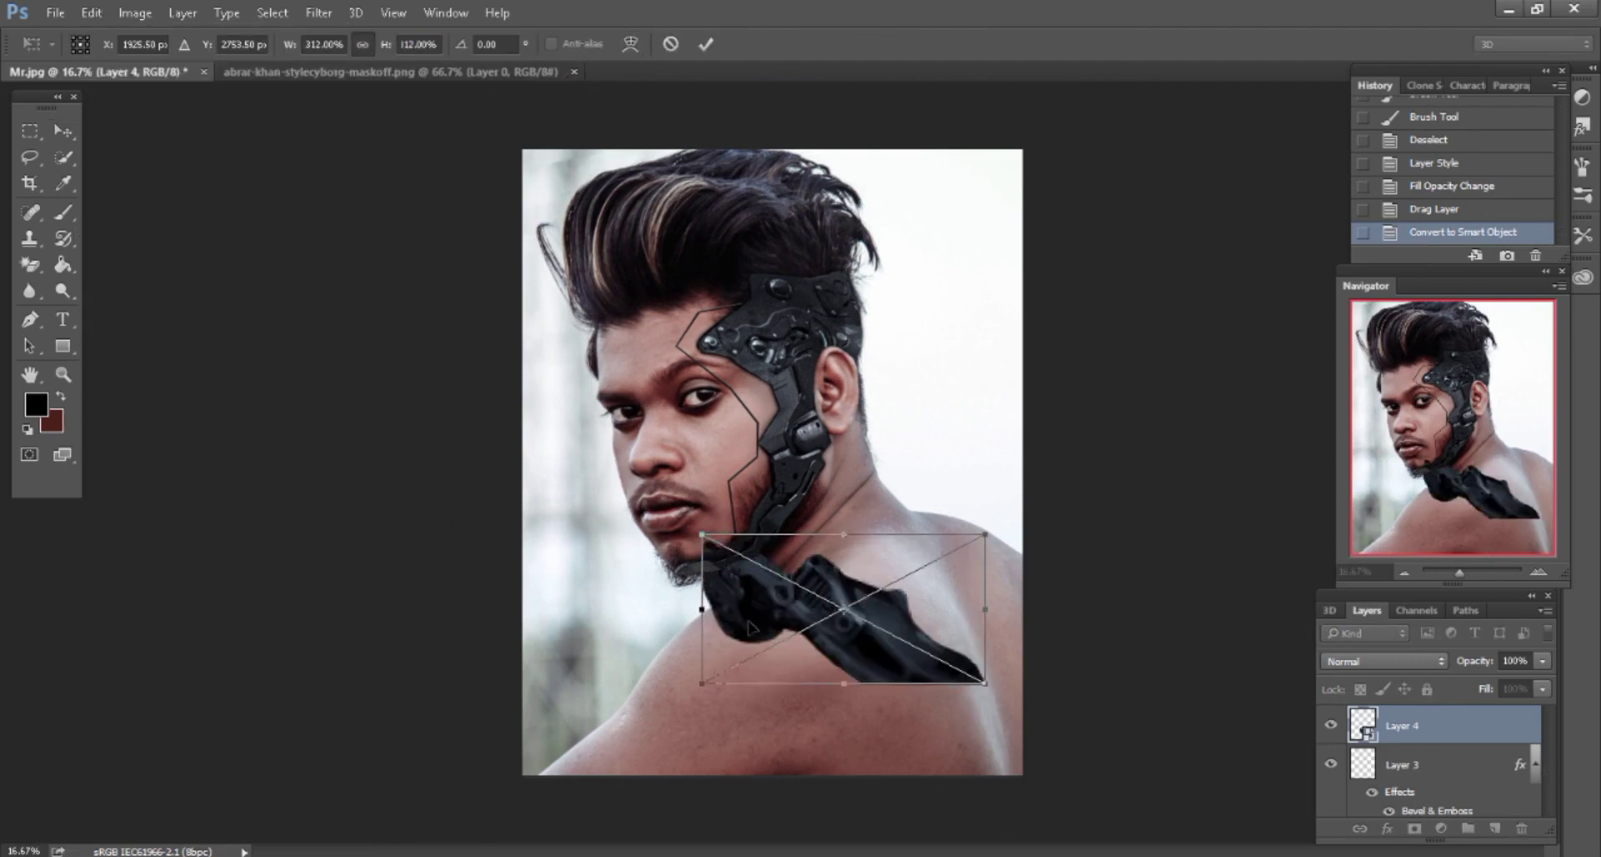
right_click(899, 619)
click(959, 560)
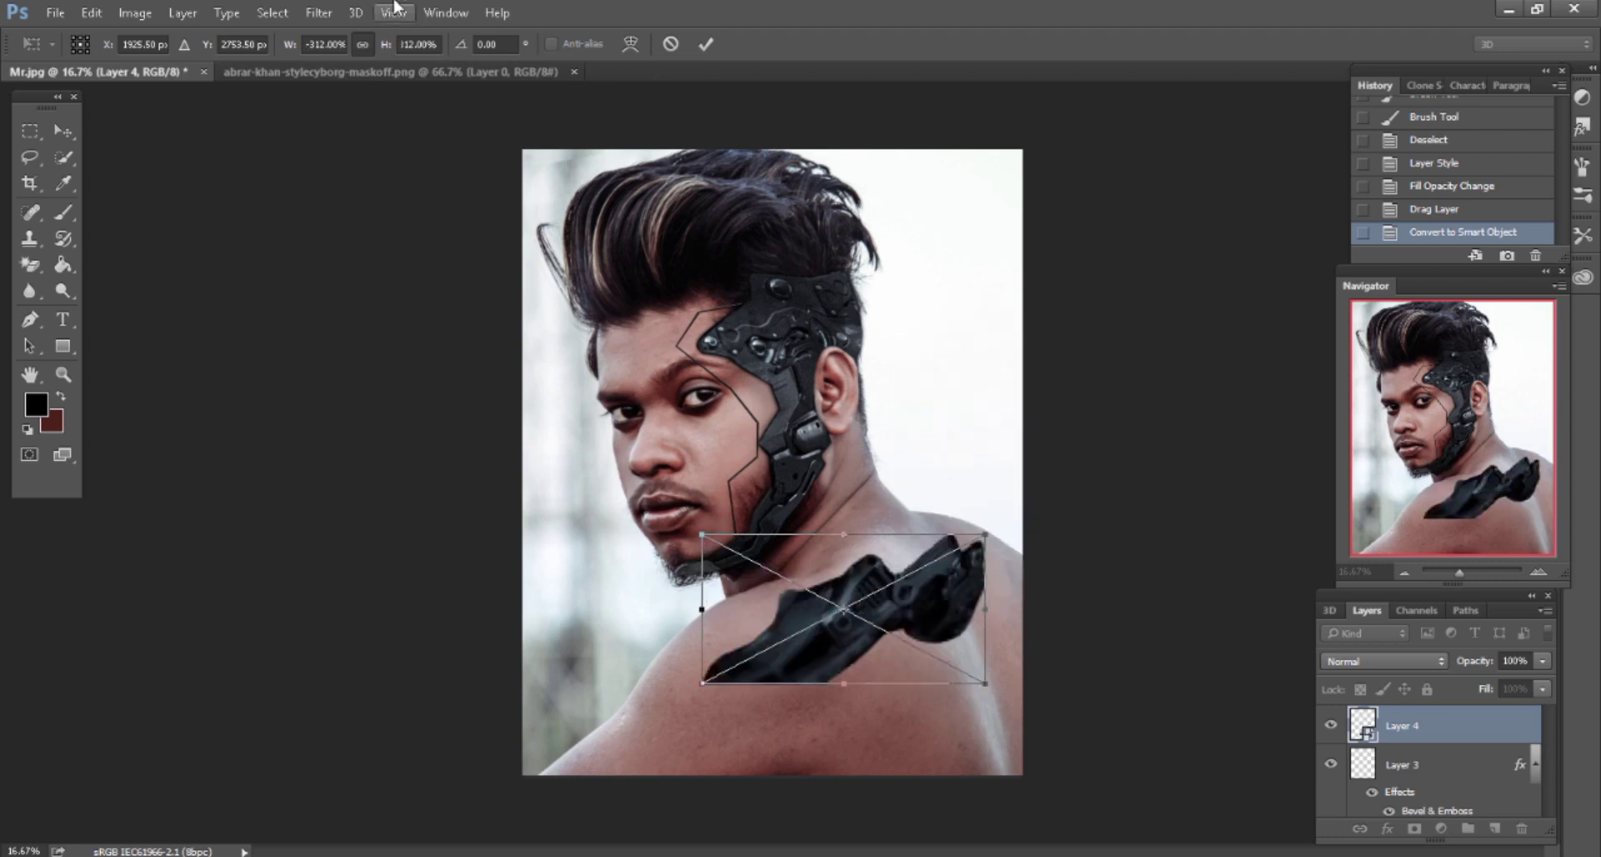
Scale the piece to 556%, move it onto the lower shoulder, tilt it about -6°, and commit
drag(390, 52, 474, 72)
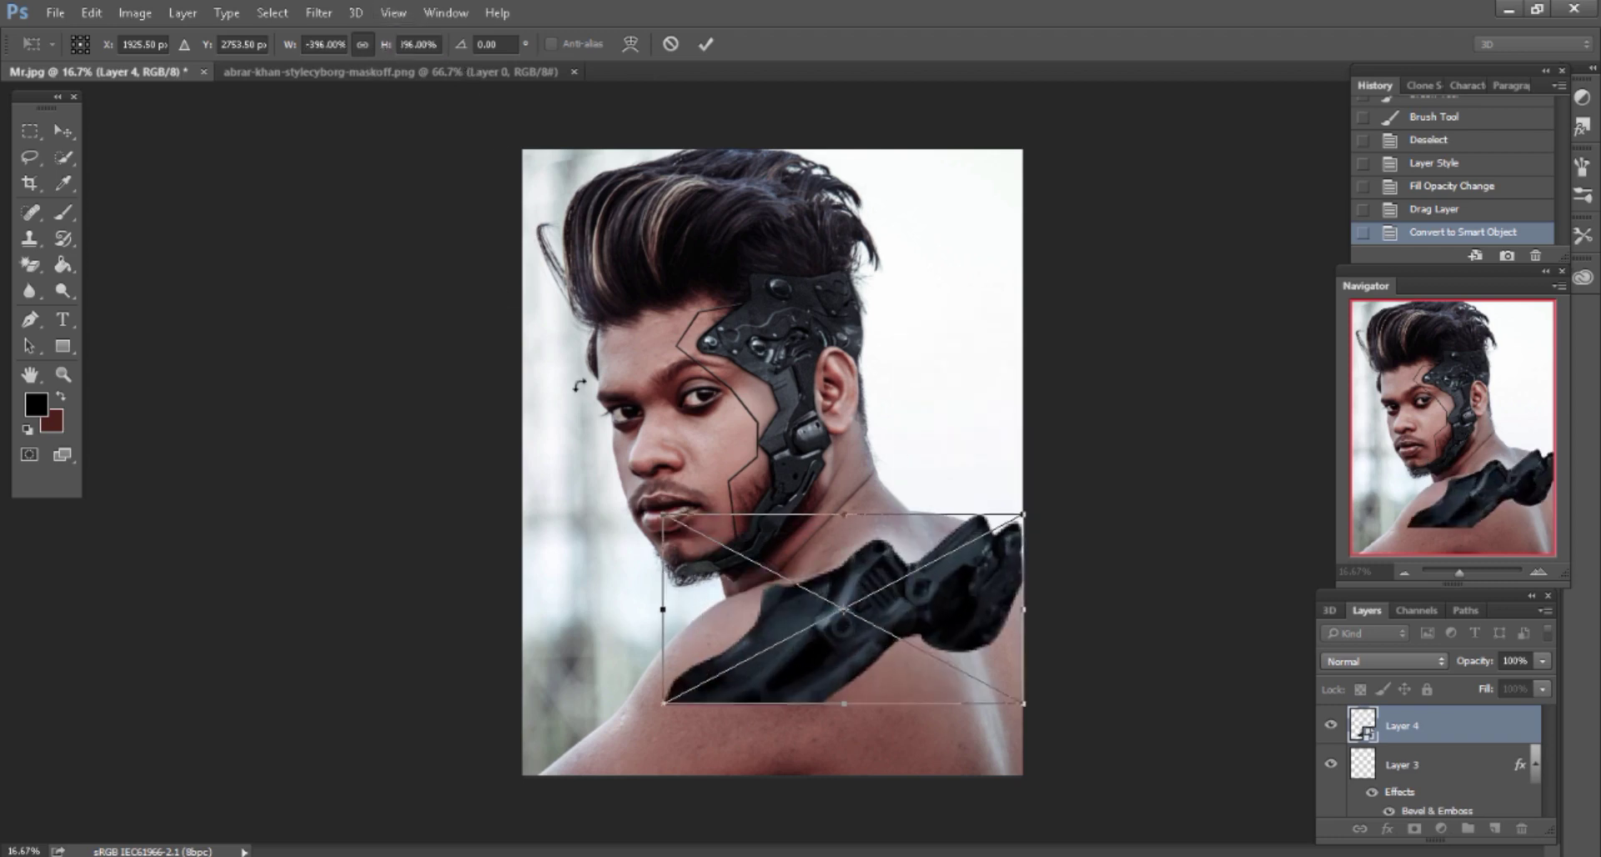
drag(877, 564, 813, 654)
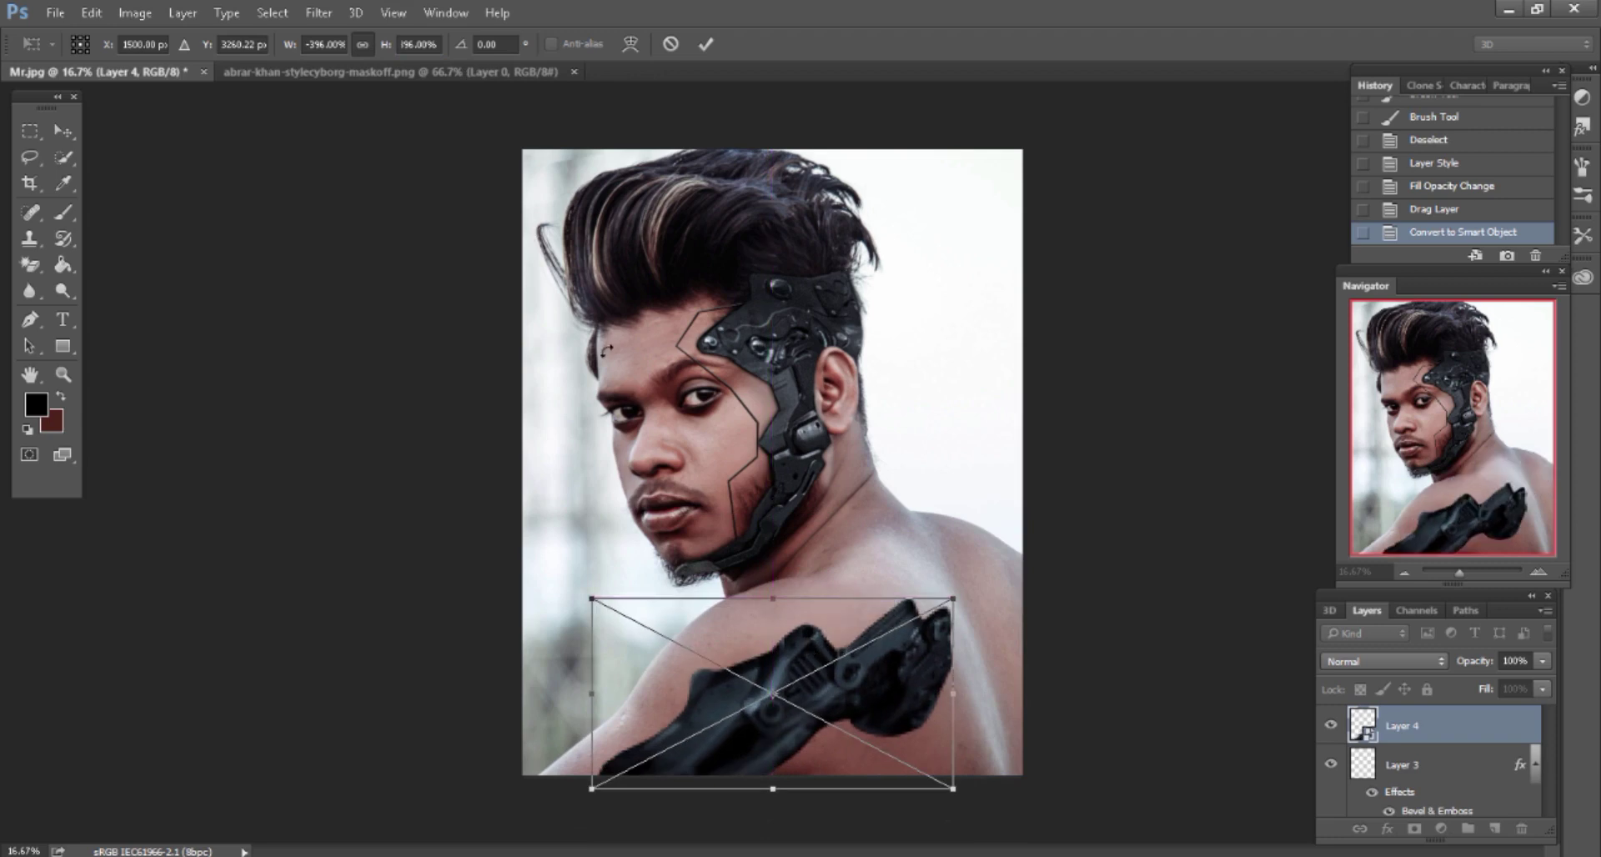
drag(385, 50, 433, 48)
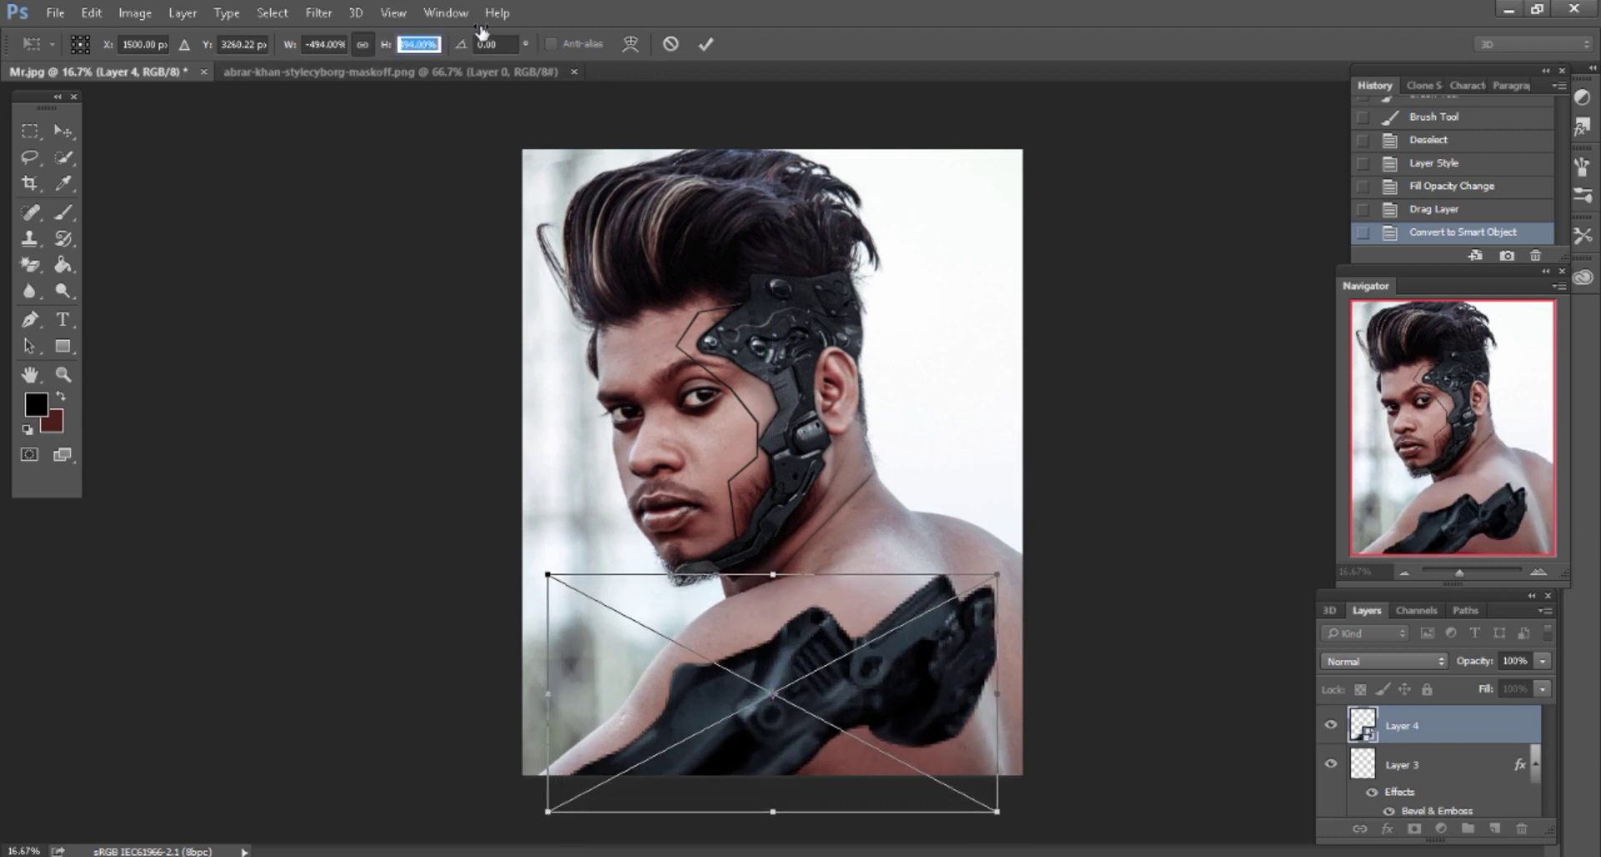
mouse_move(823, 643)
mouse_down()
mouse_move(830, 692)
mouse_move(786, 705)
mouse_up()
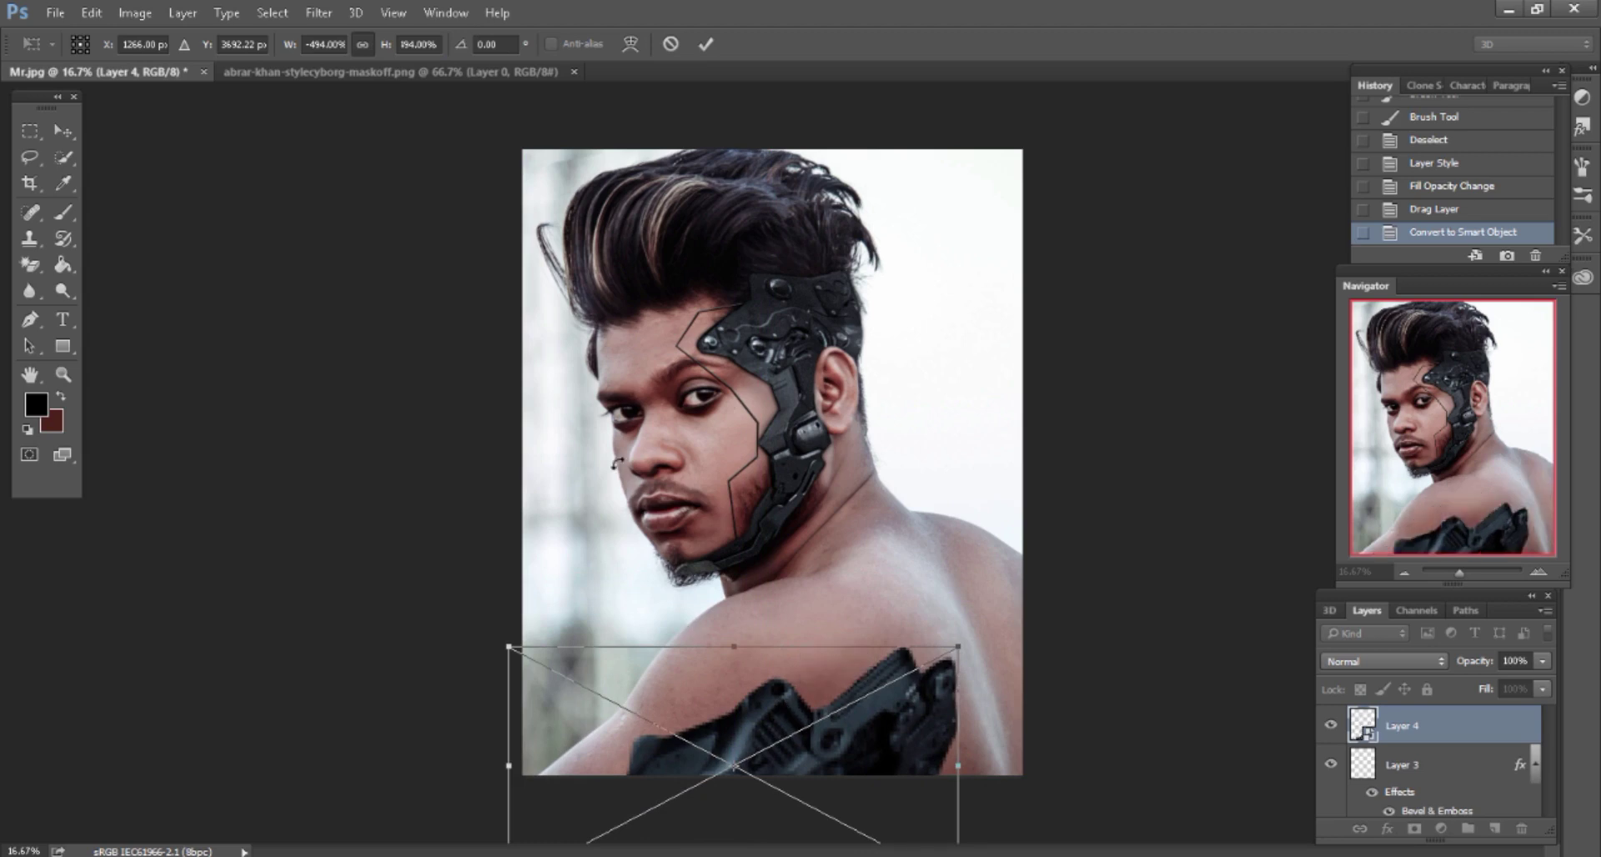
drag(380, 50, 433, 50)
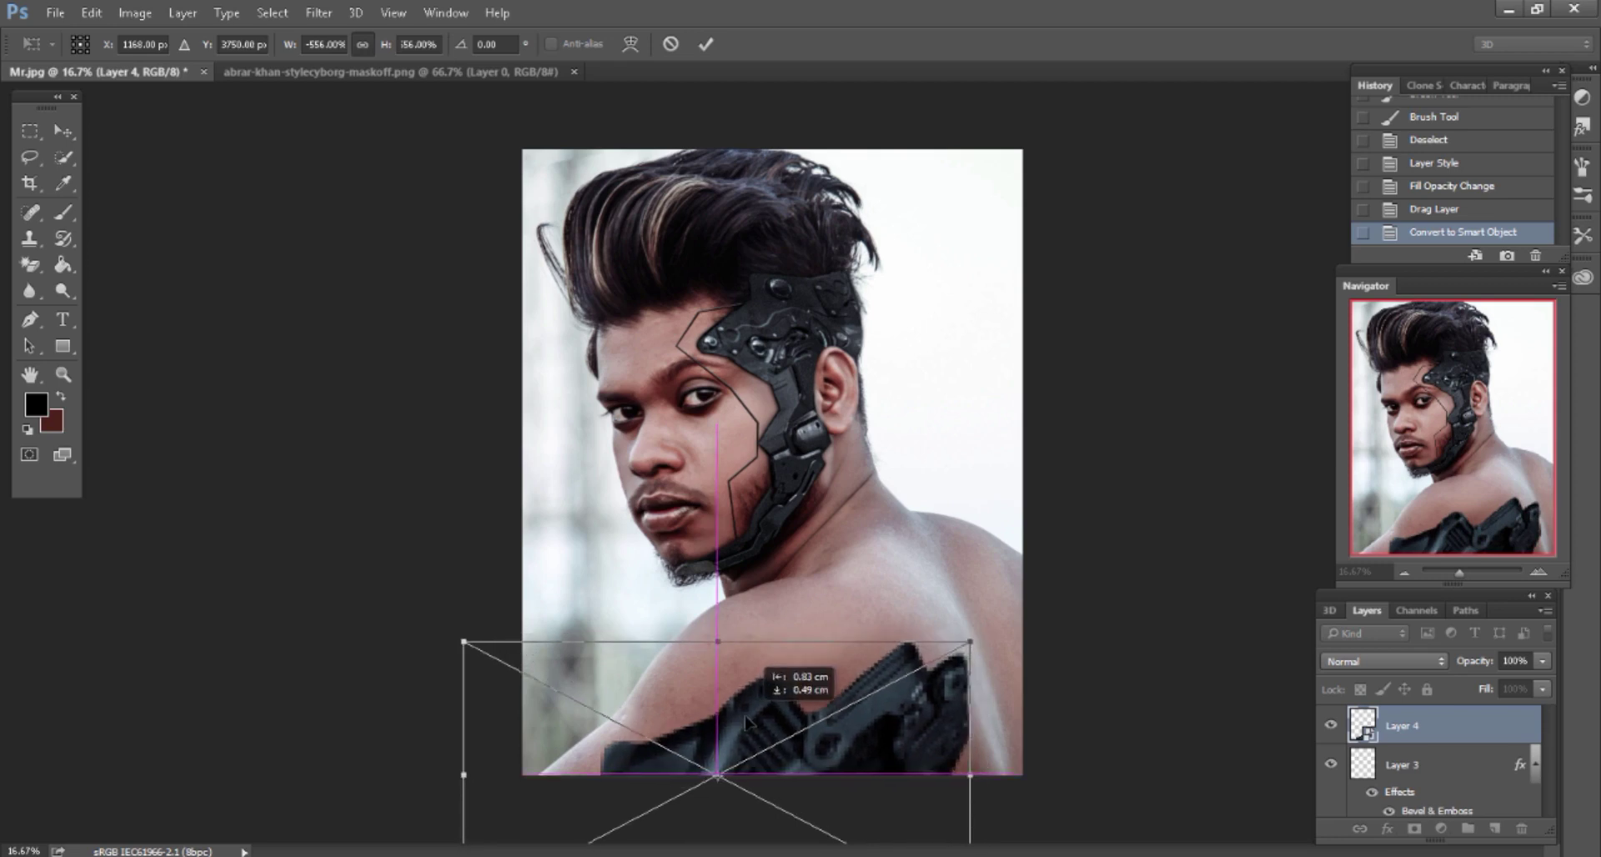
drag(1084, 763, 1078, 727)
drag(867, 728, 879, 729)
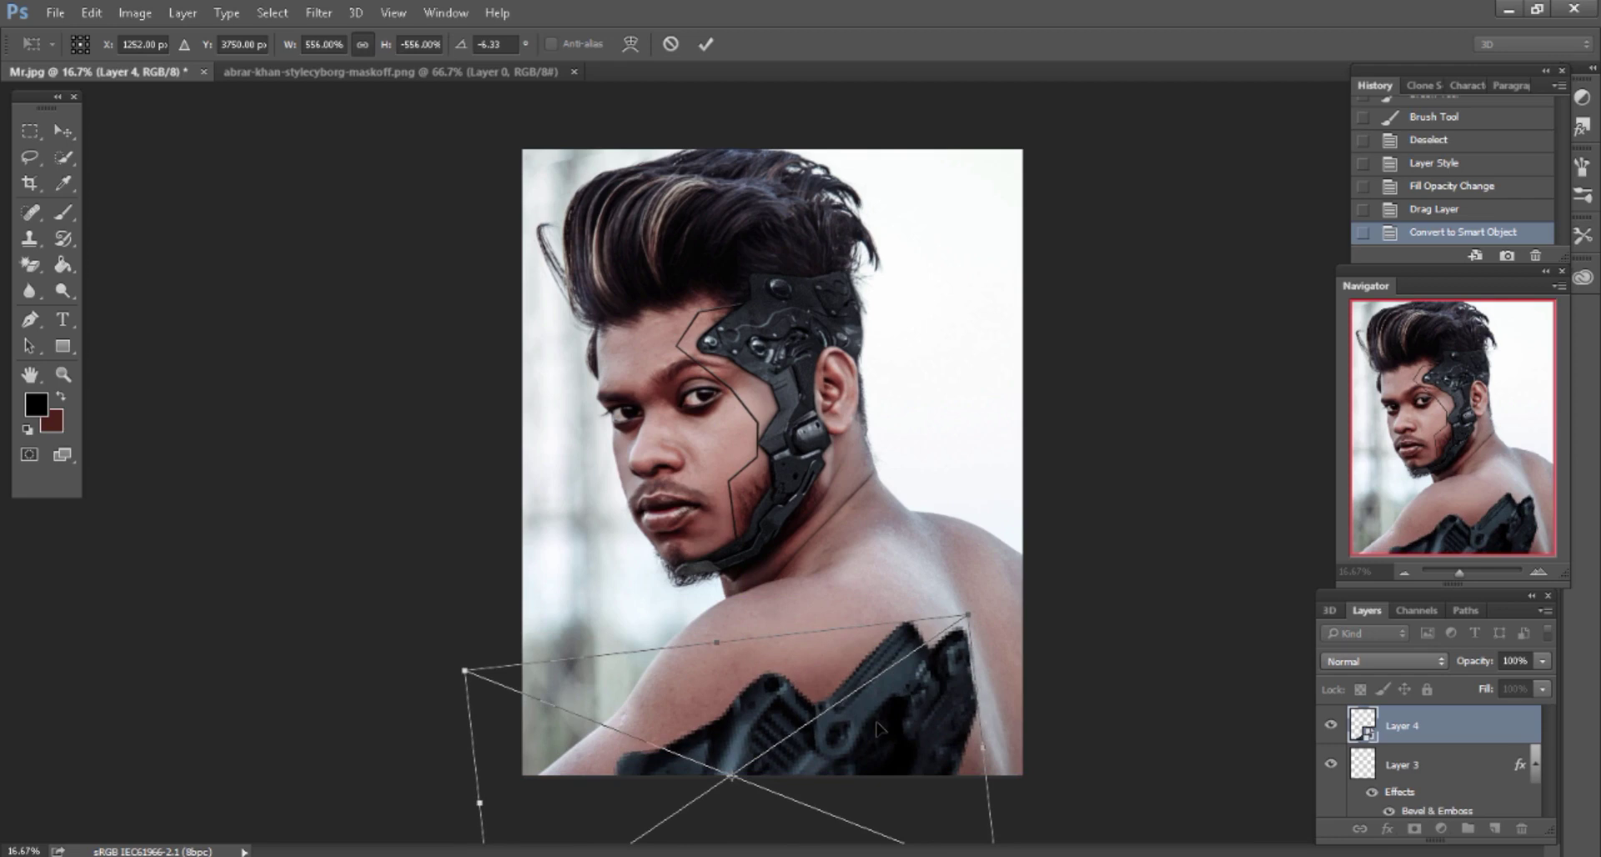
click(705, 43)
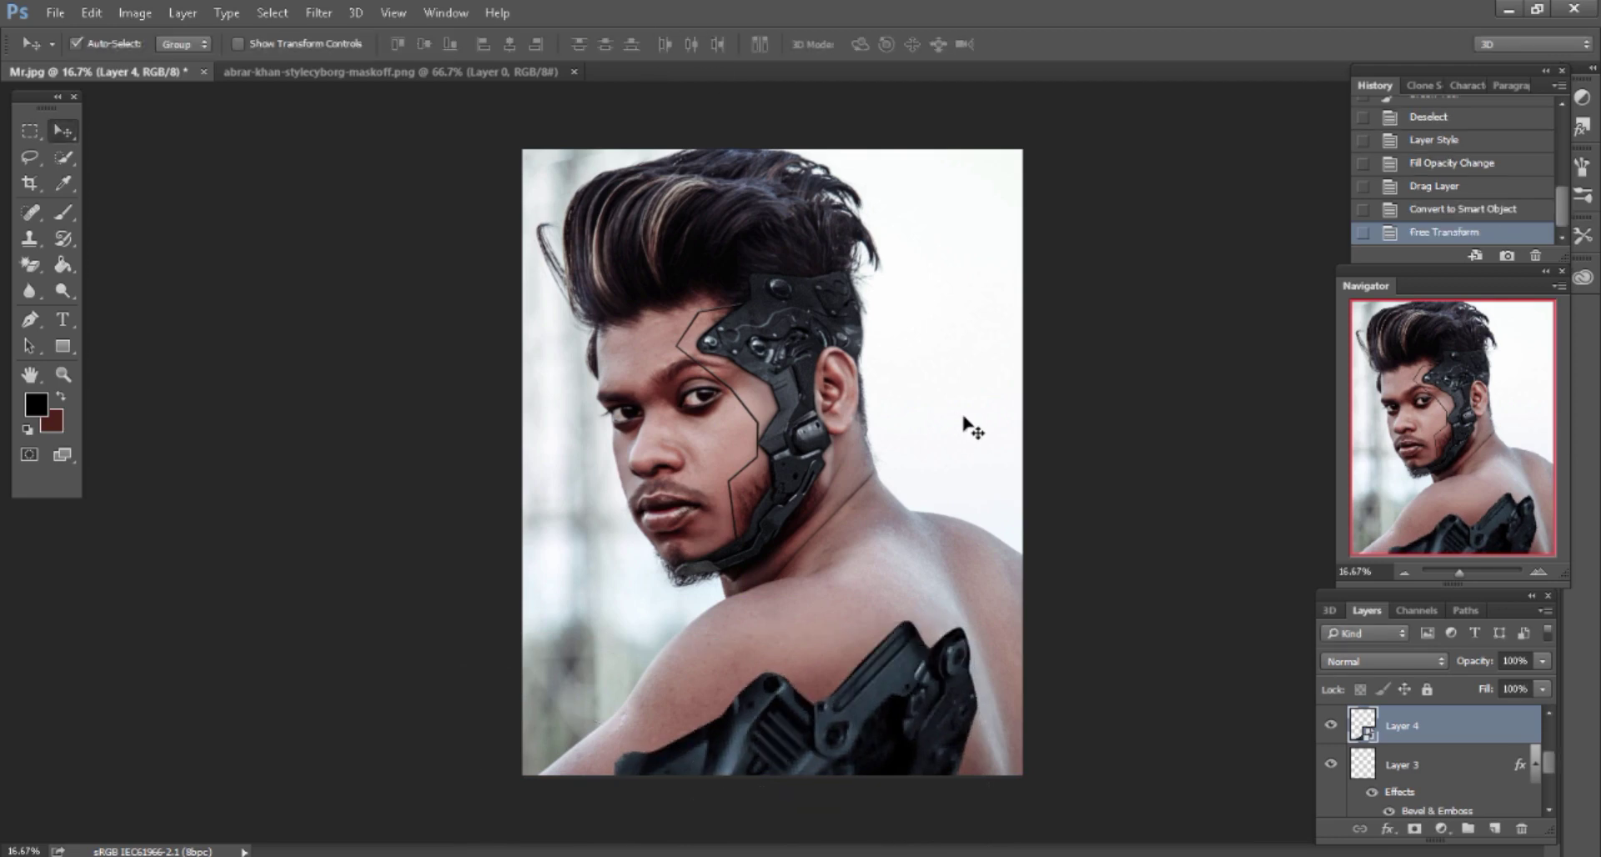
Add Layer 5 above the Background and set its blend mode to Overlay
key(ctrl+plus)
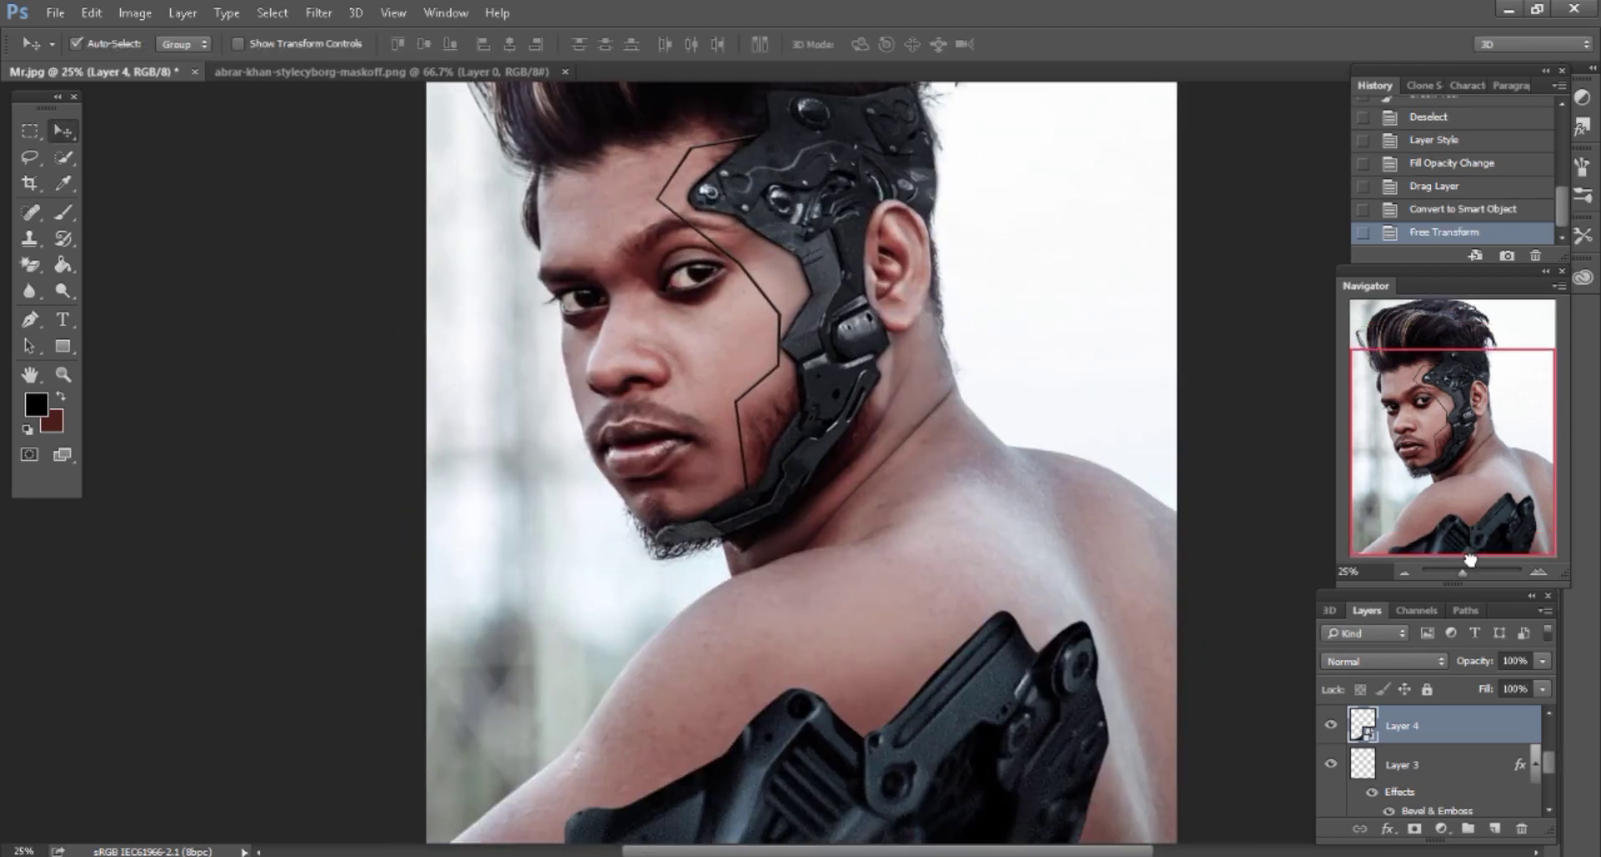
scroll(1226, 718, down, 3)
scroll(1463, 784, down, 3)
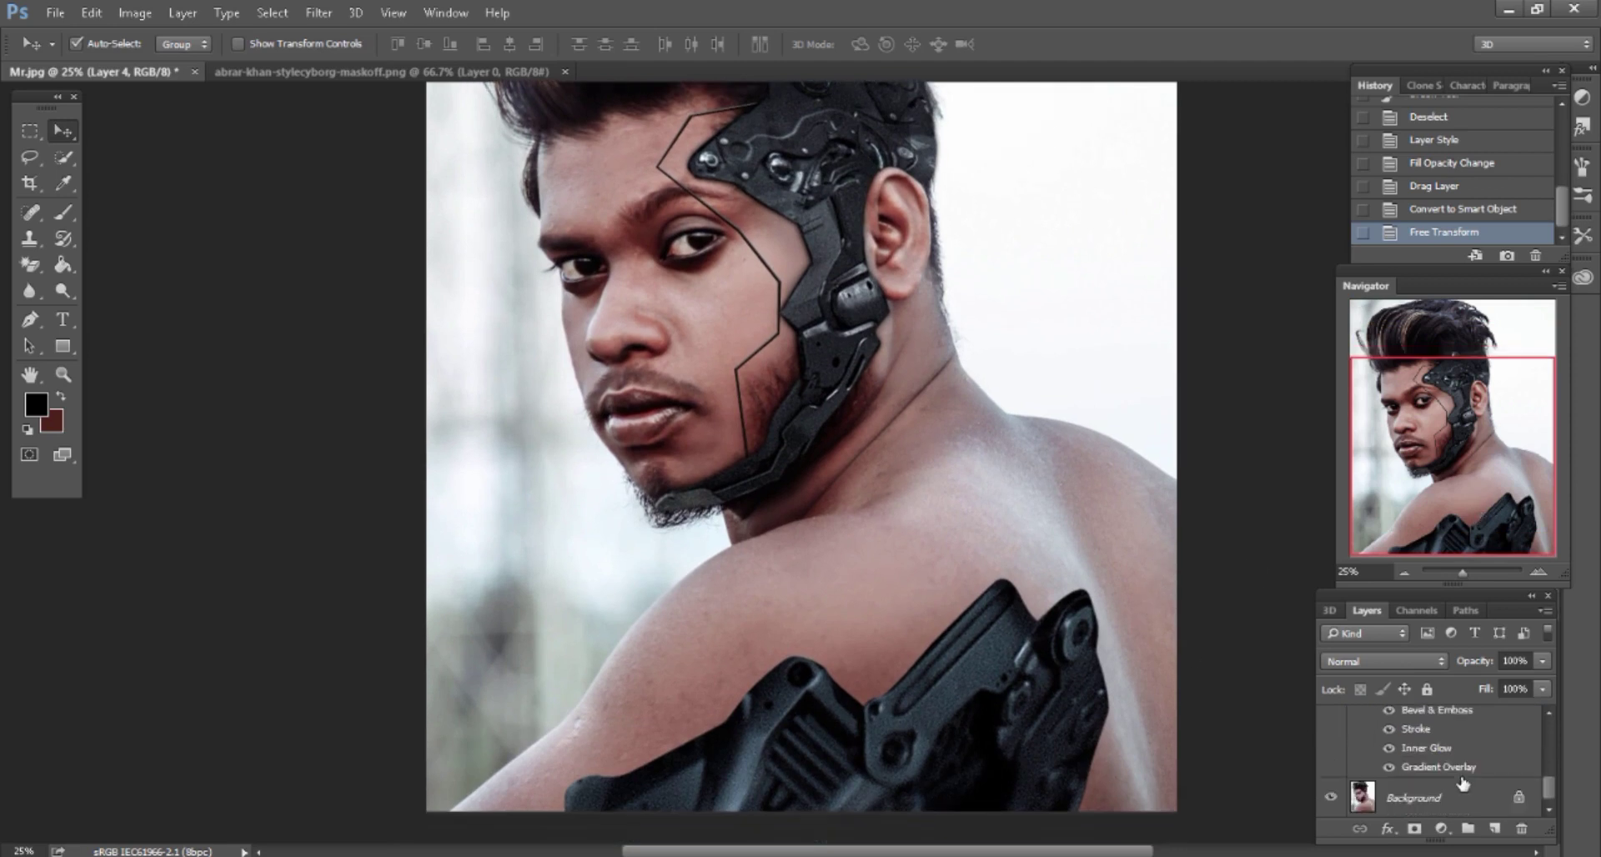
click(1453, 791)
click(1495, 828)
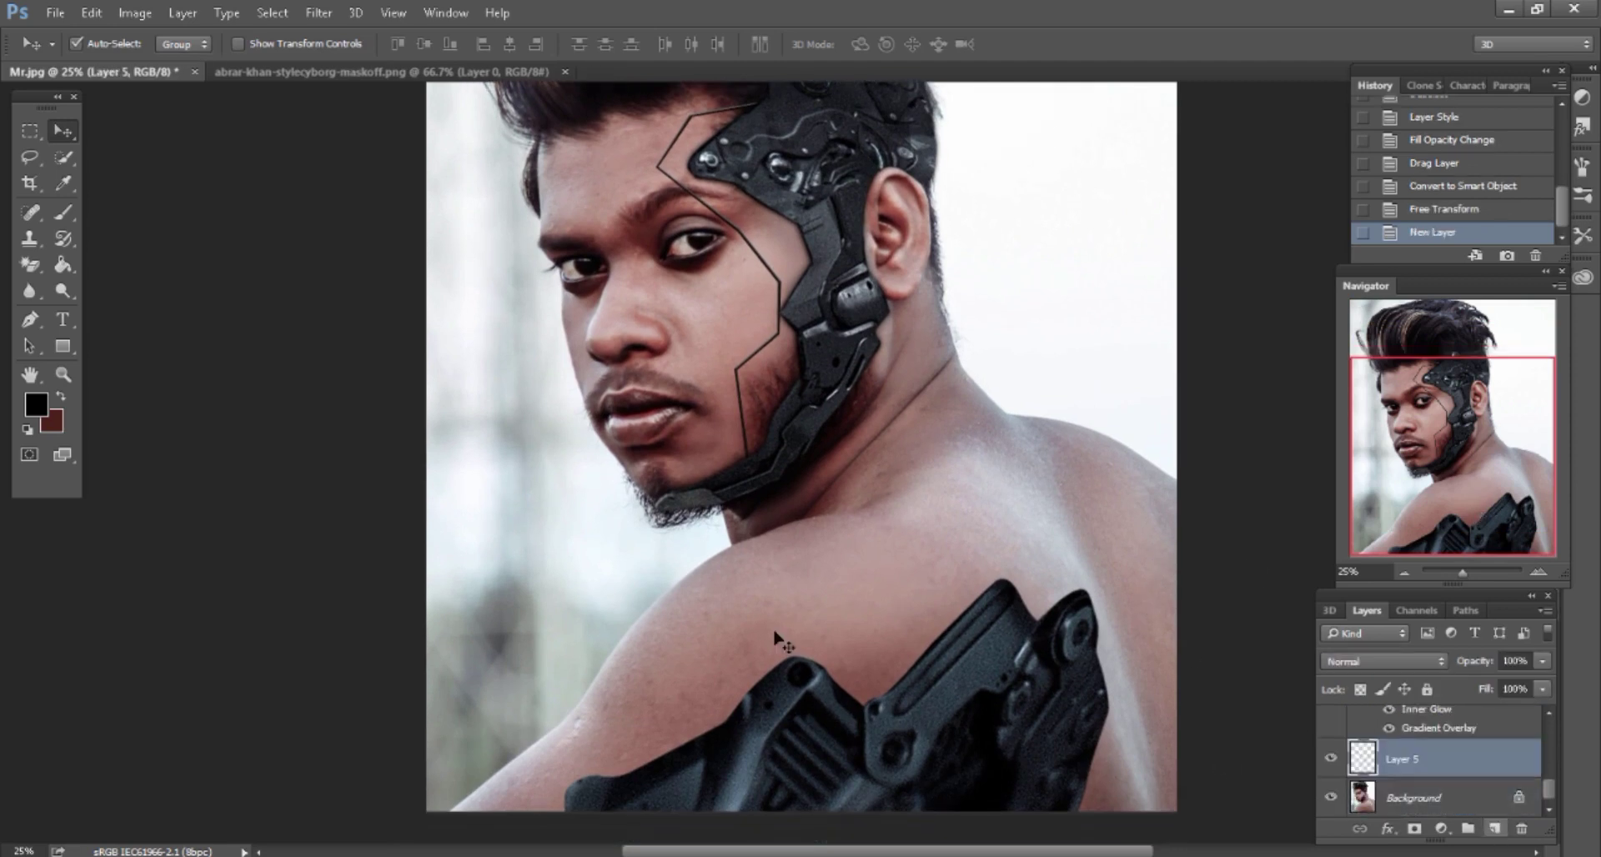
click(65, 214)
scroll(814, 538, down, 2)
scroll(815, 538, down, 1)
scroll(814, 542, down, 2)
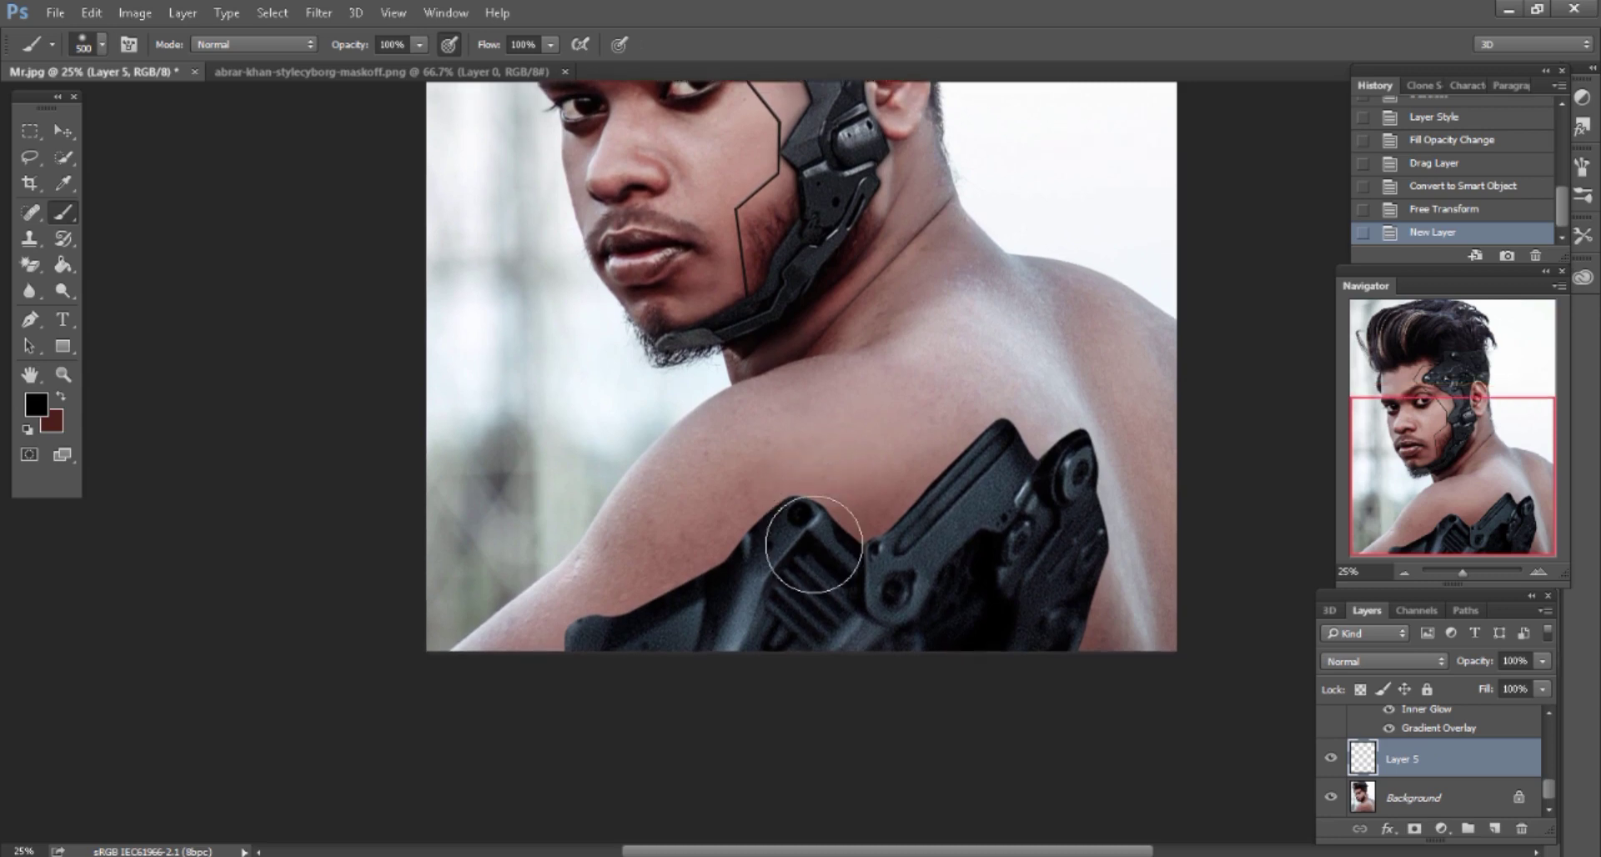
scroll(817, 546, down, 2)
click(1383, 662)
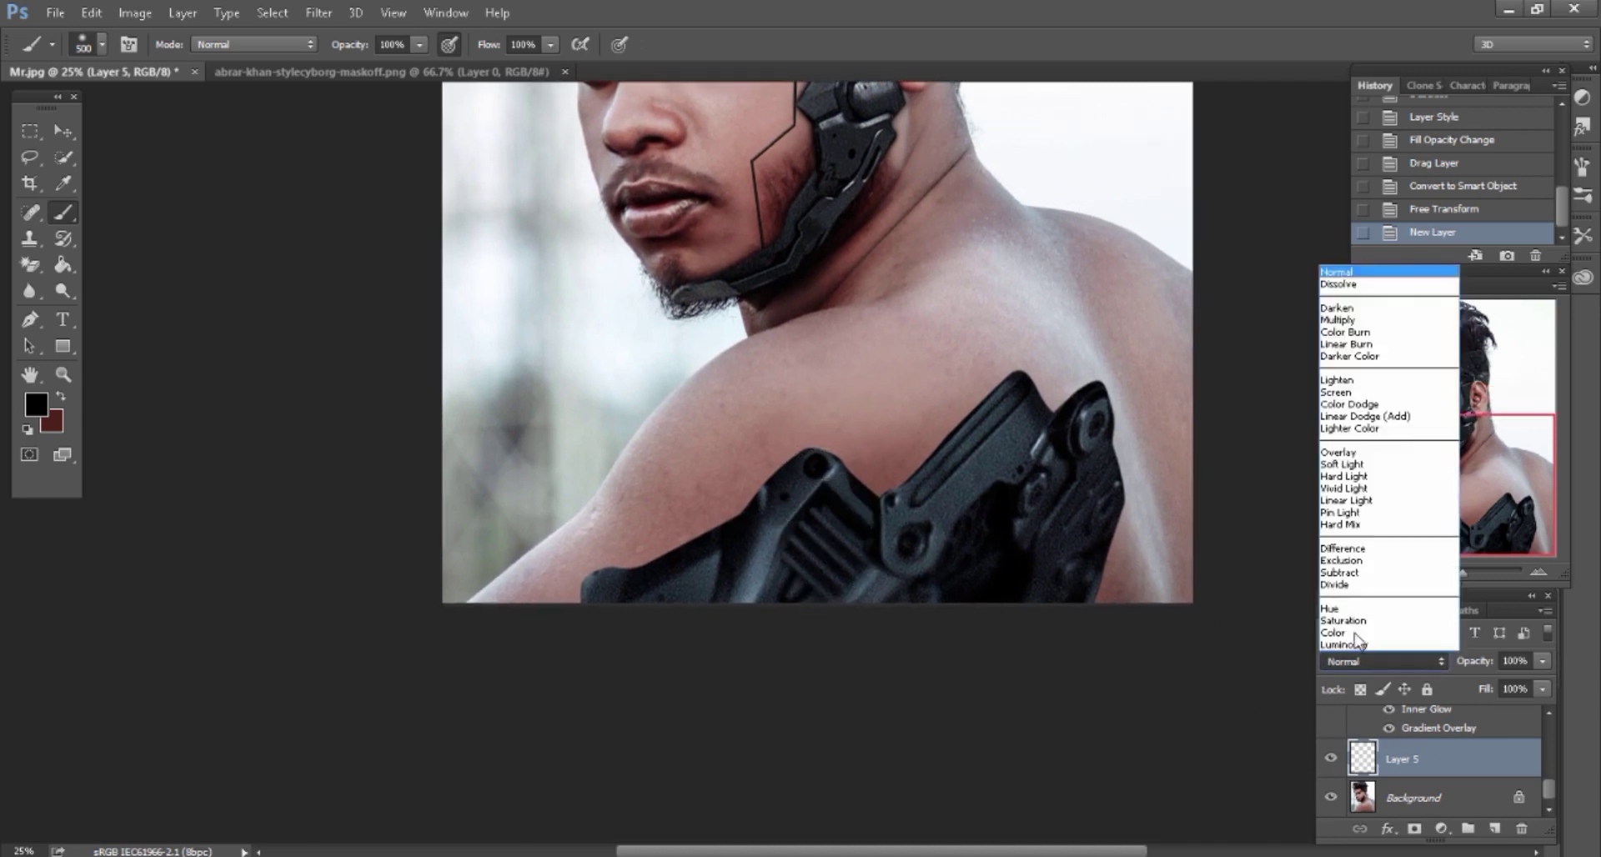
click(1368, 469)
Paint soft black shading over the shoulder armour with a larger brush at 30% opacity
drag(350, 46, 317, 63)
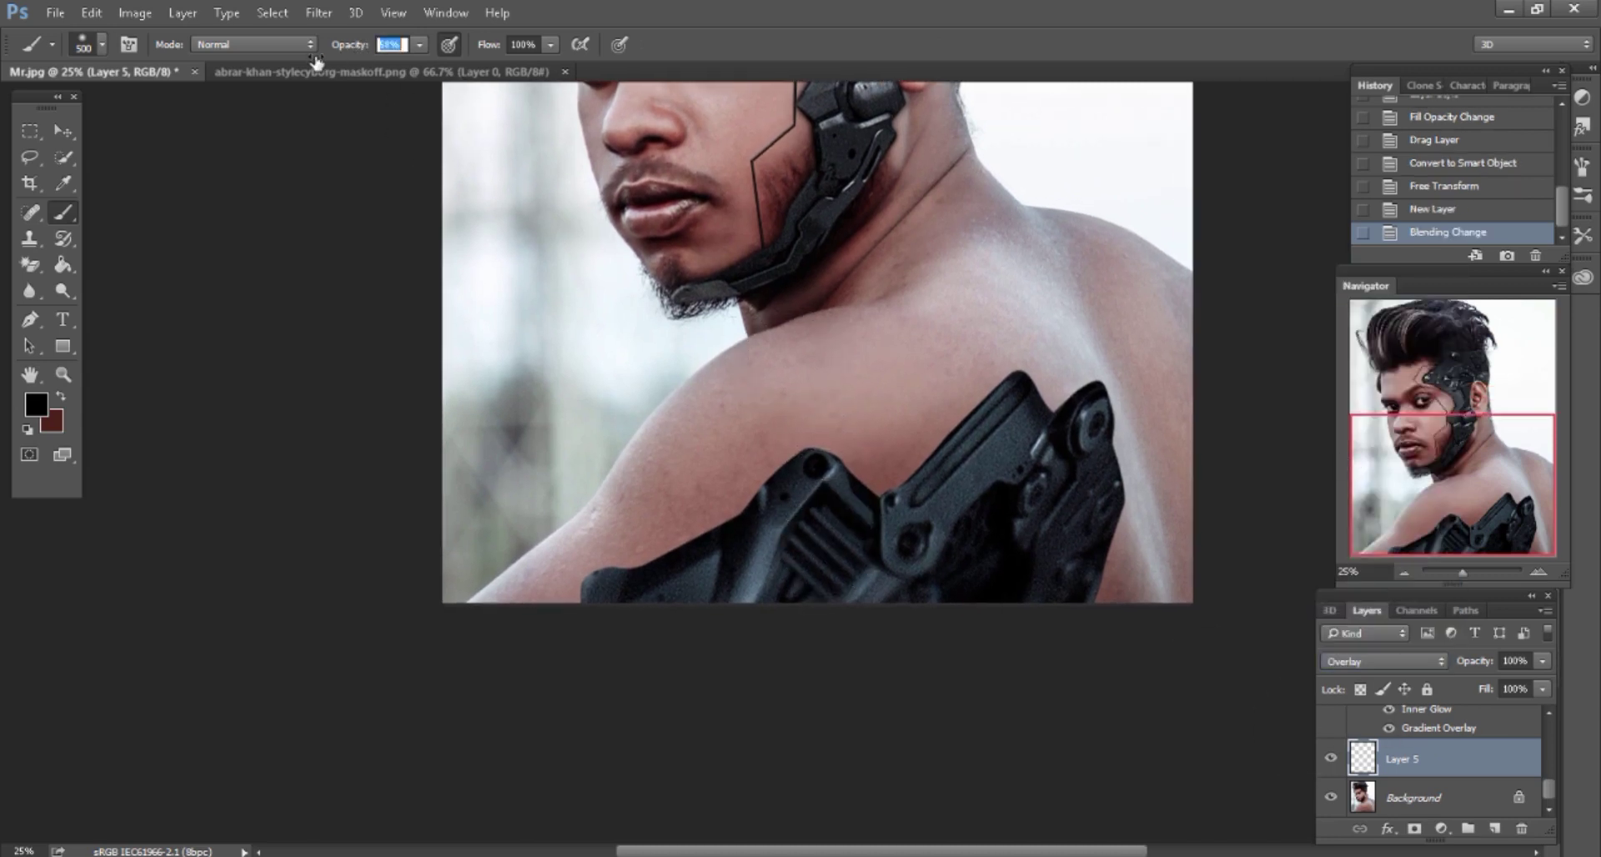
text(30)
key(Return)
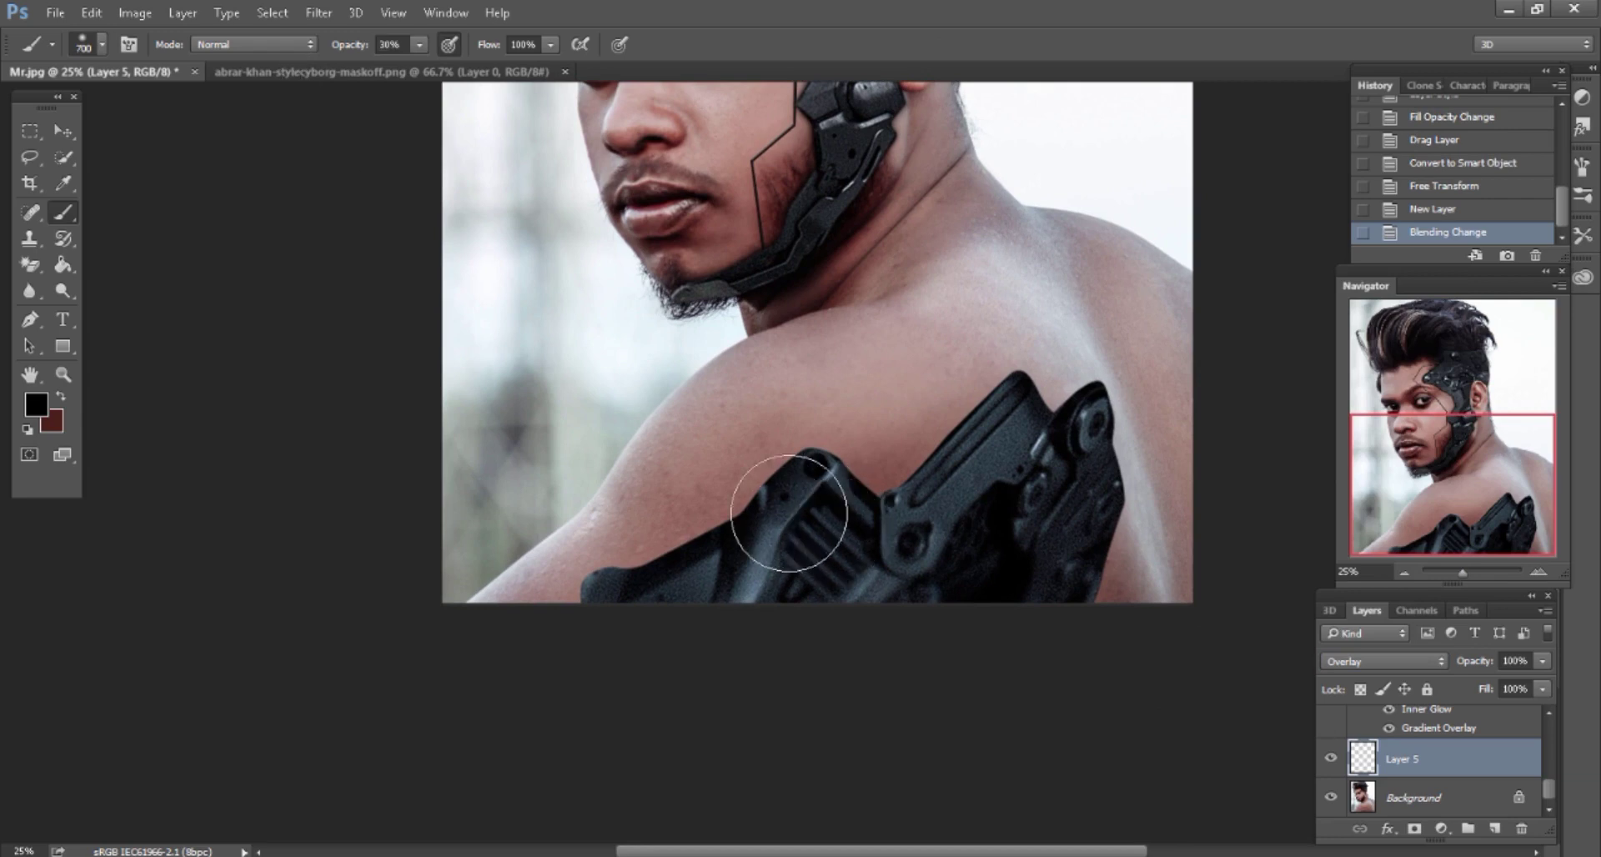
key(bracketright)
key(bracketright)
key(bracketright)
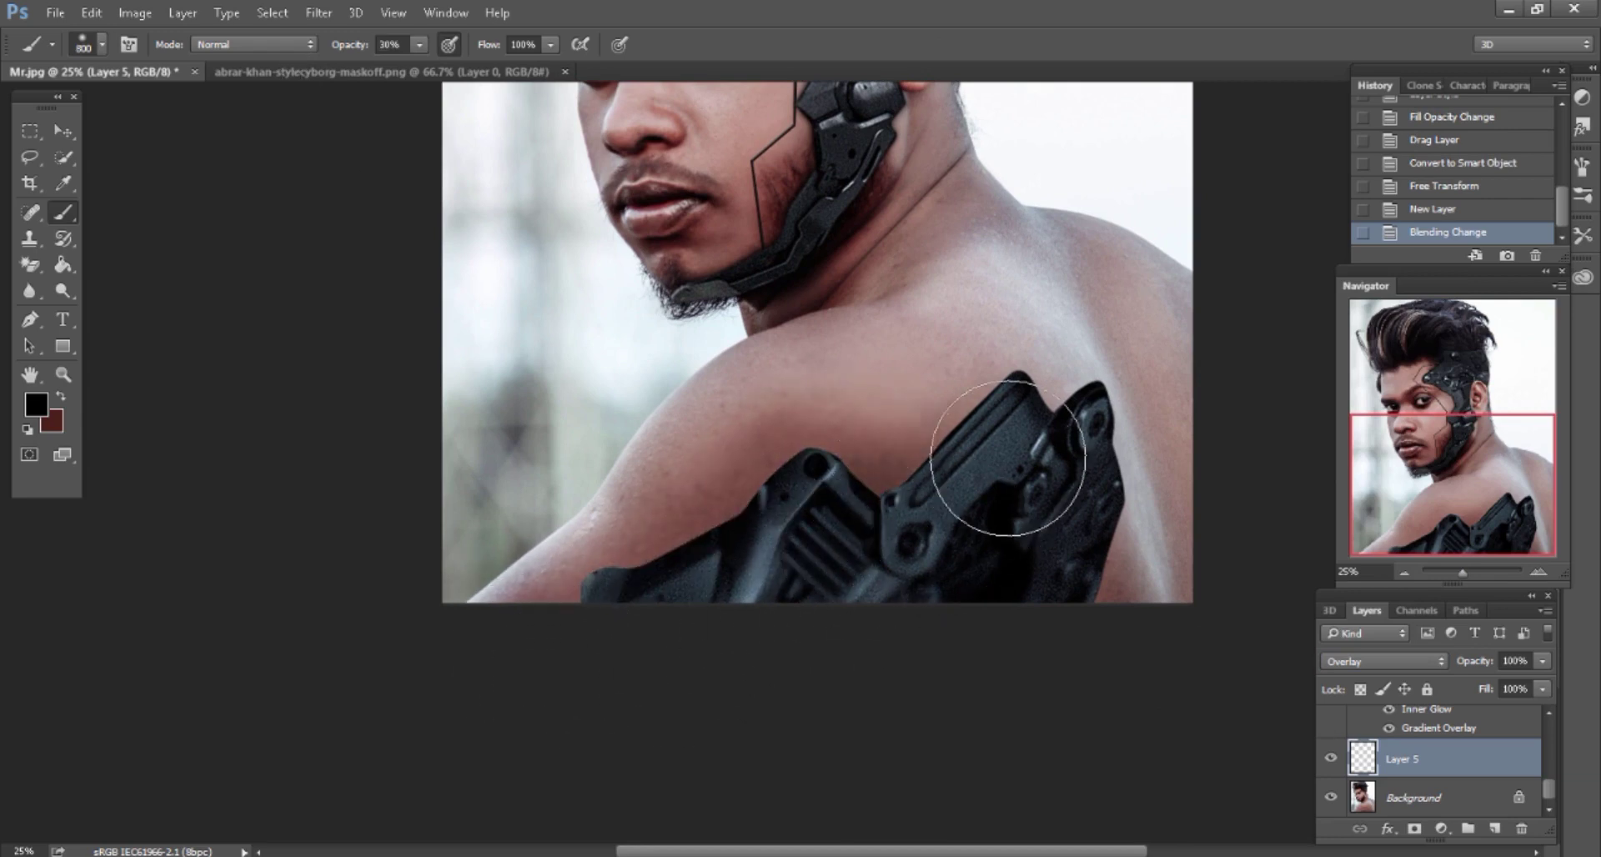
scroll(998, 698, up, 1)
click(971, 581)
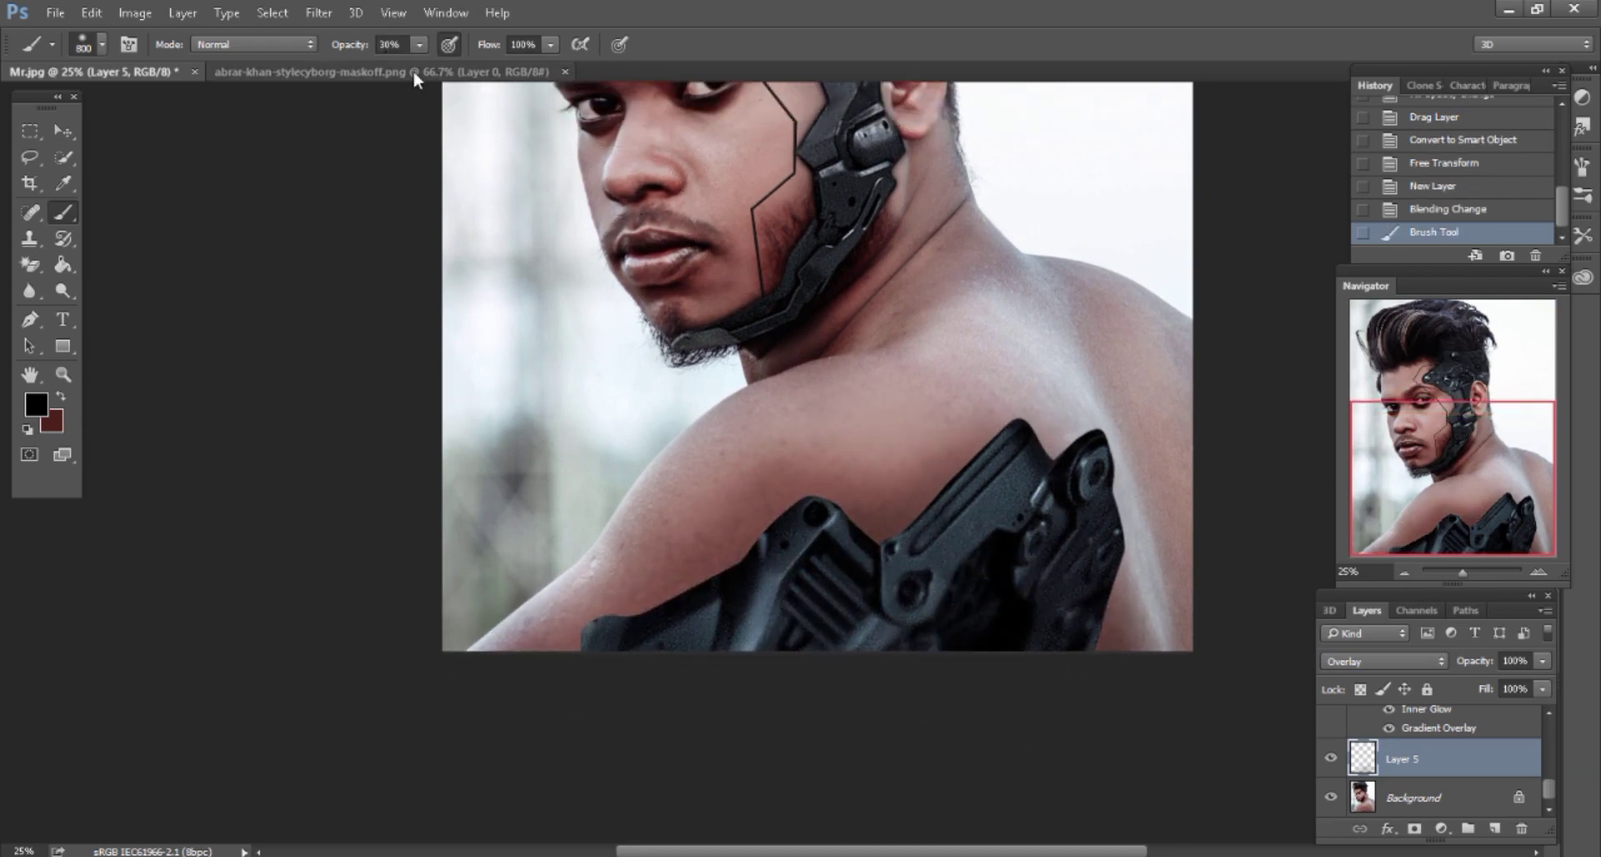
drag(349, 46, 341, 49)
At 12% opacity, shade where the armour meets skin and the neck, then add empty Layer 6
text(12)
key(bracketright)
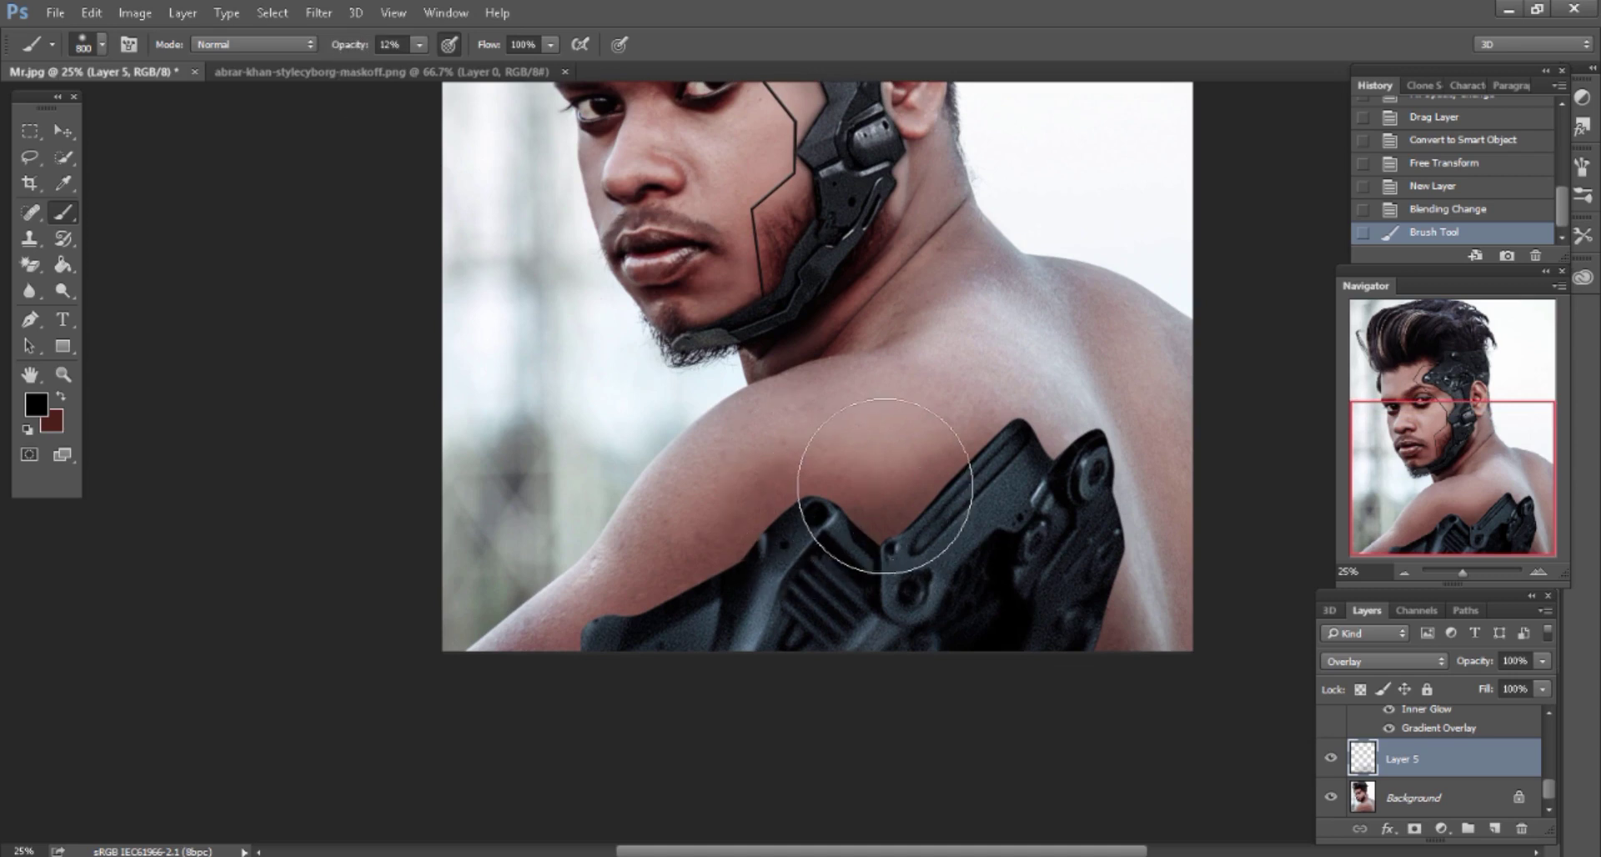
drag(858, 500, 1151, 393)
scroll(988, 434, up, 1)
key(bracketleft)
key(bracketleft)
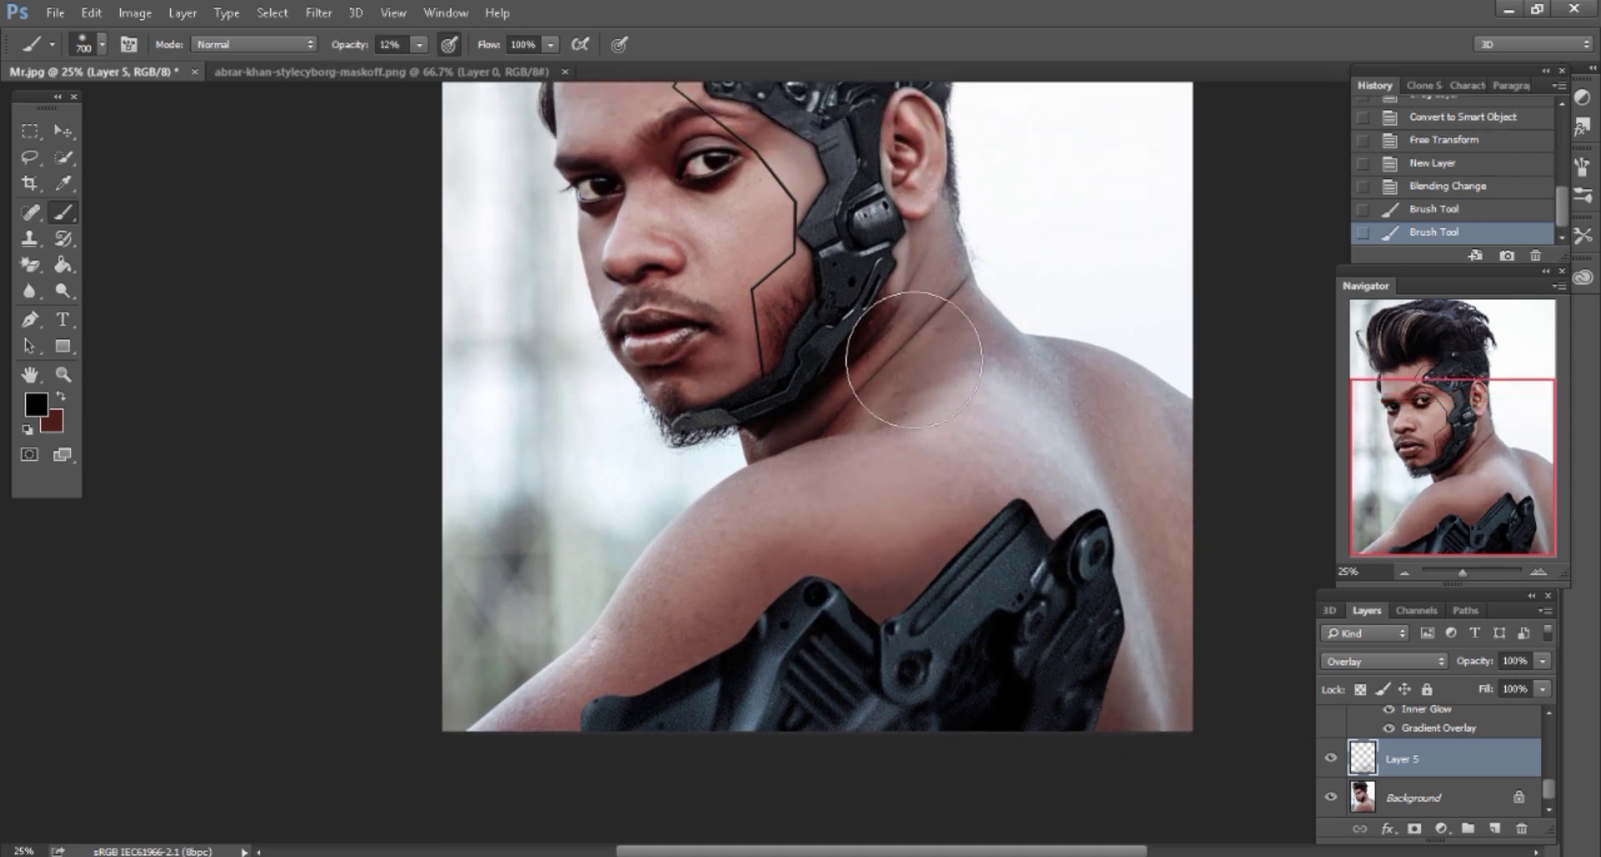
drag(917, 401, 841, 538)
scroll(840, 538, down, 1)
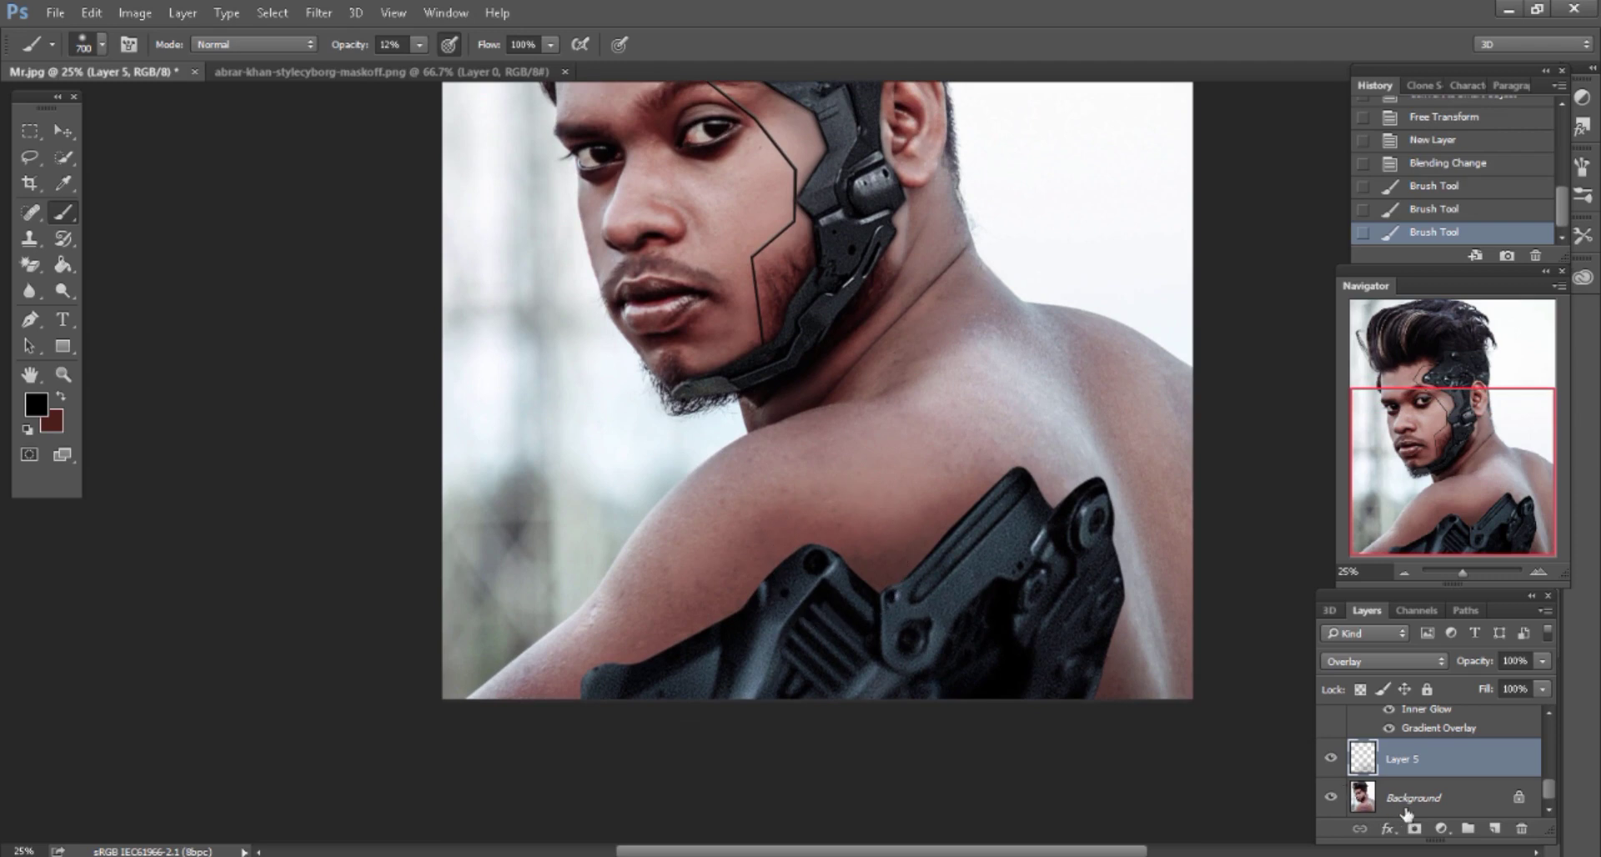
click(1433, 801)
click(1495, 830)
Paint soft black shadows along the armour's lower-left, upper and lower-right edges
scroll(750, 571, down, 2)
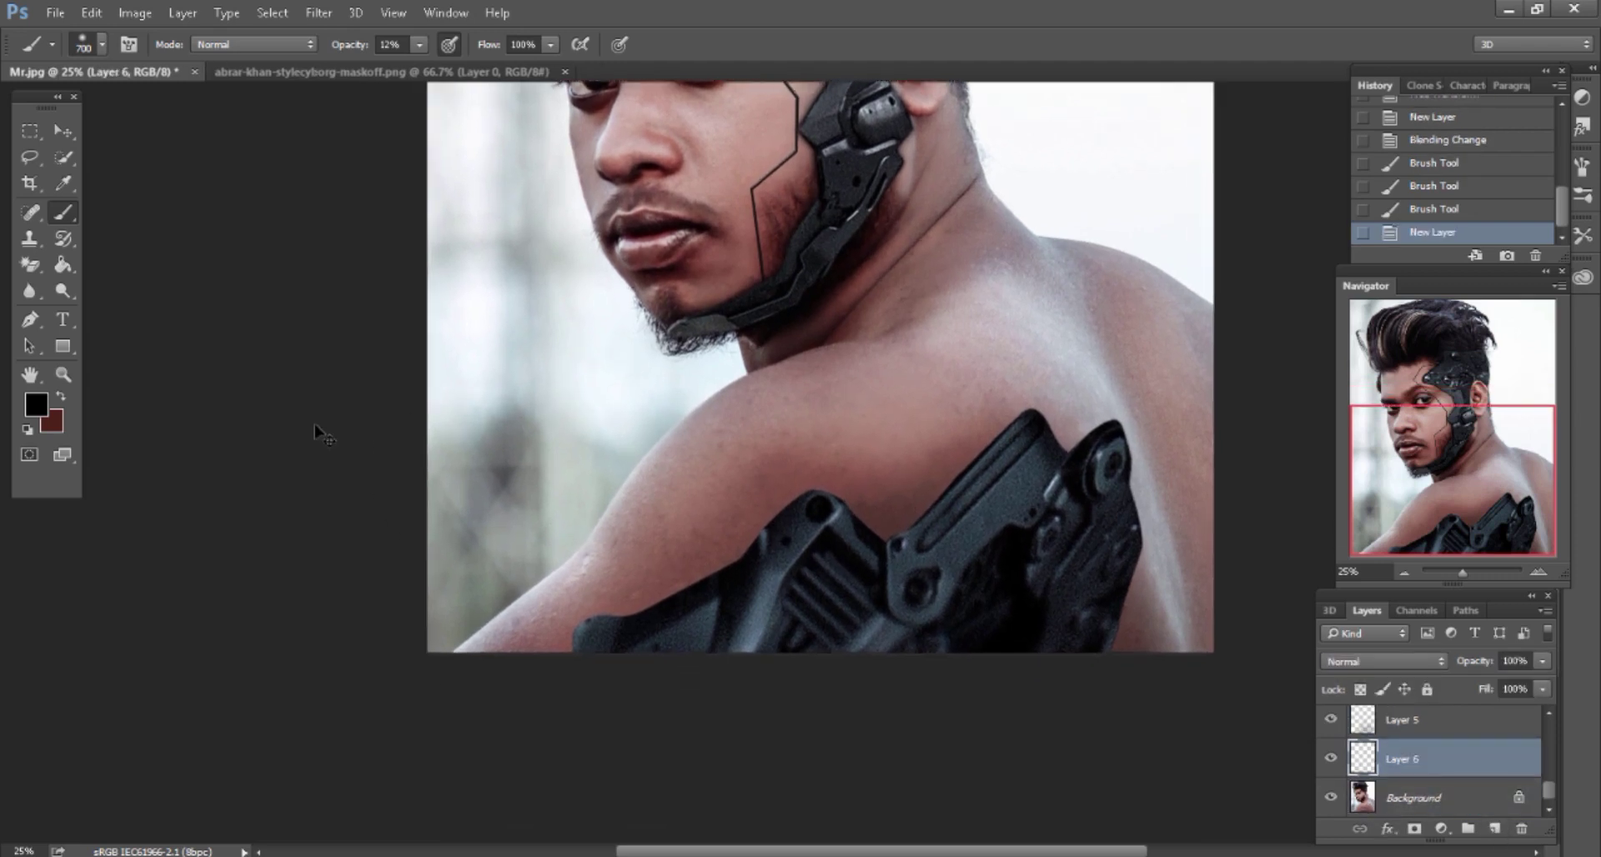
key(ctrl+plus)
key(bracketleft)
key(bracketleft)
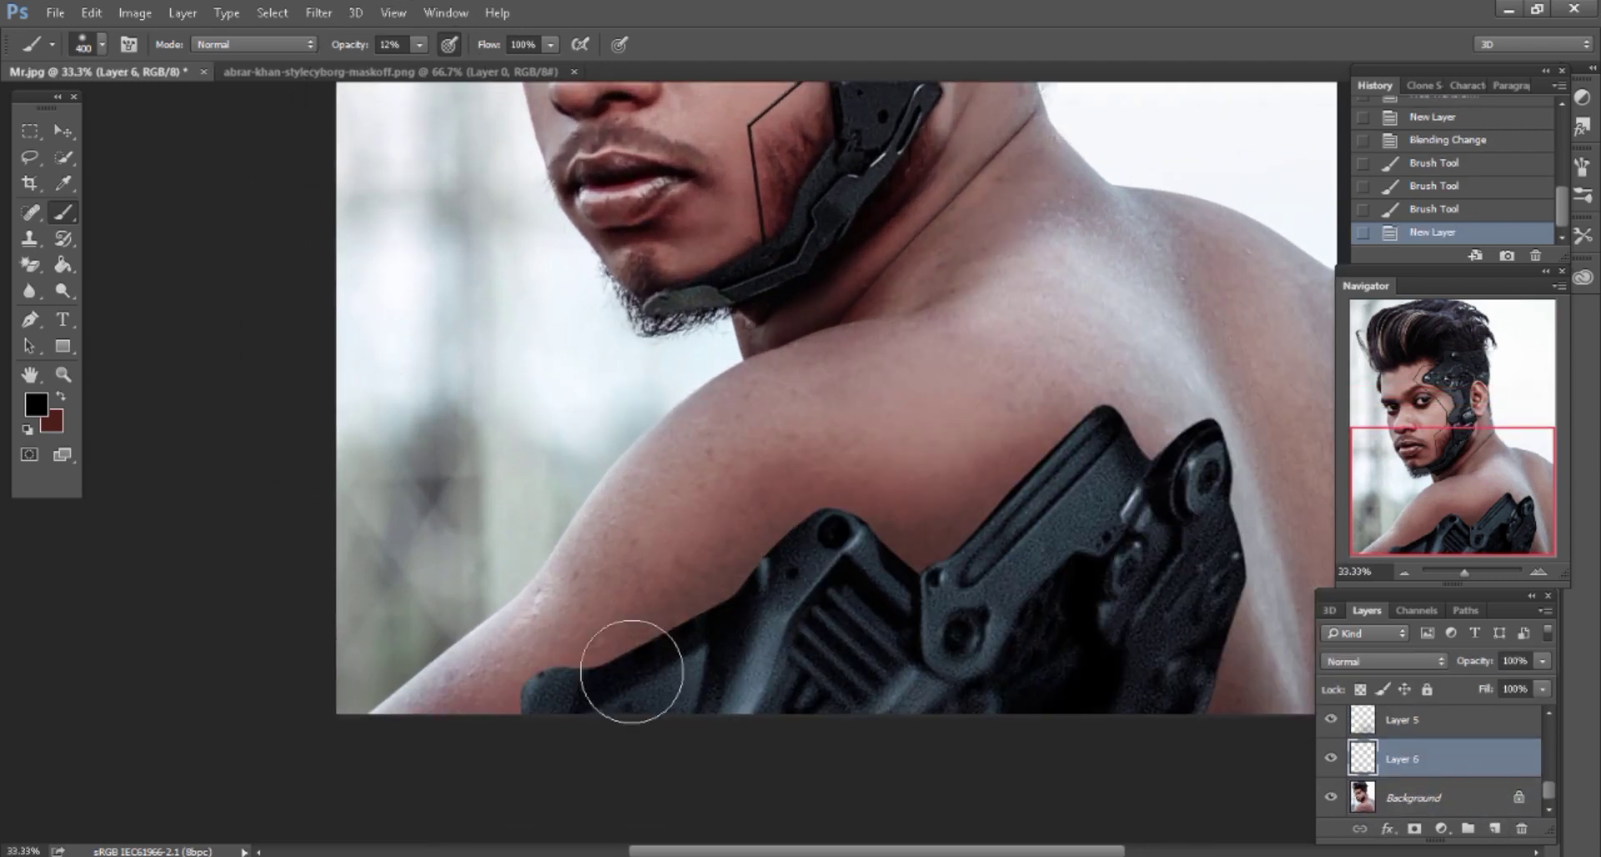
drag(625, 668, 522, 761)
mouse_move(845, 562)
mouse_down()
mouse_move(965, 600)
mouse_move(870, 603)
mouse_up()
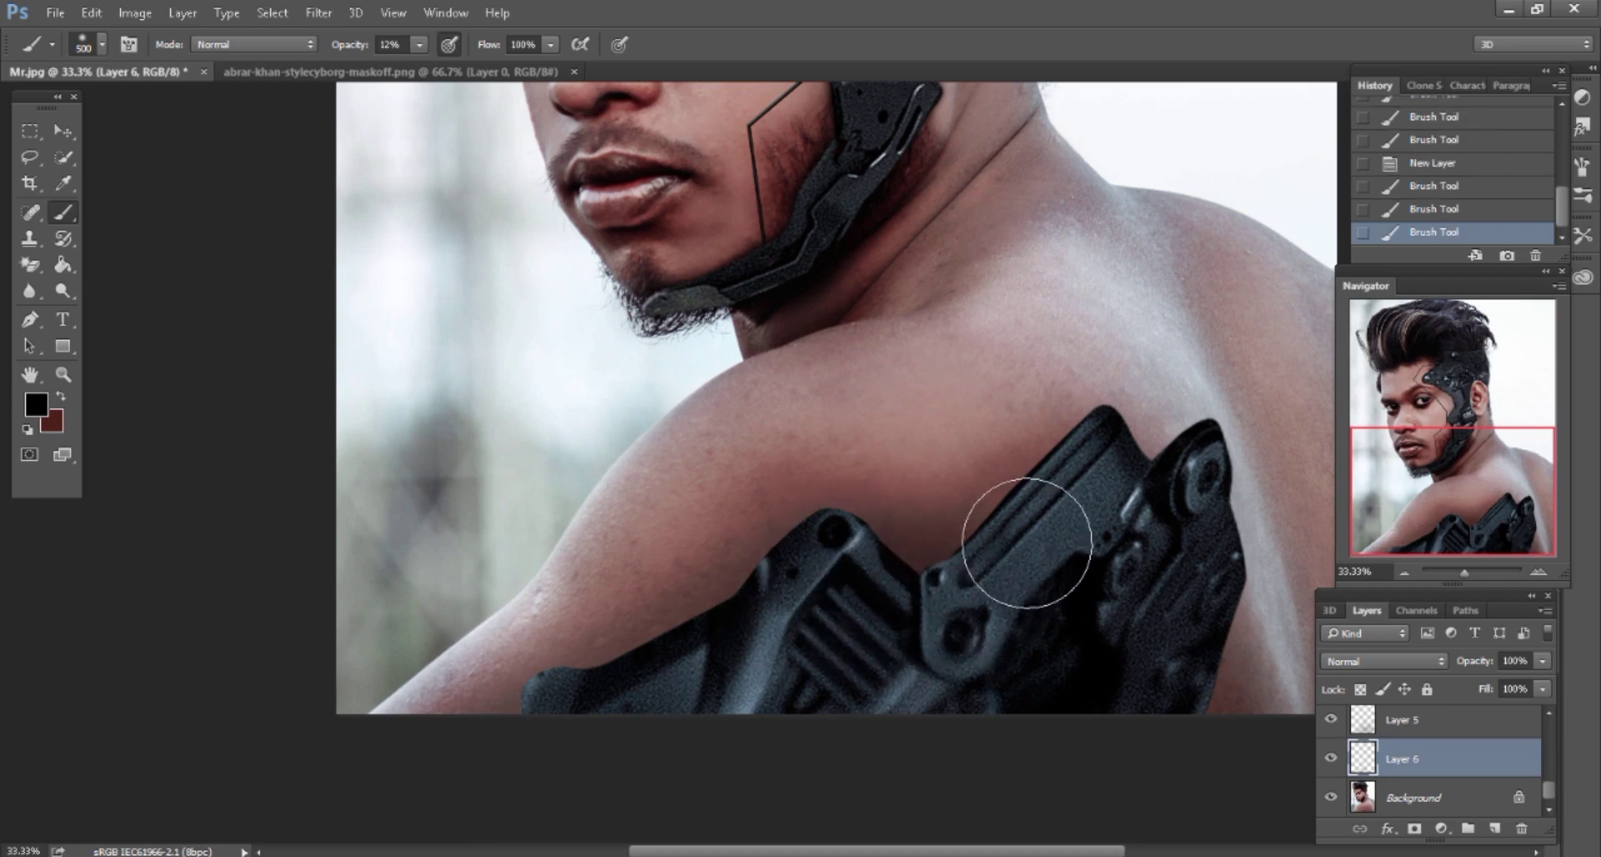
drag(1079, 472, 988, 523)
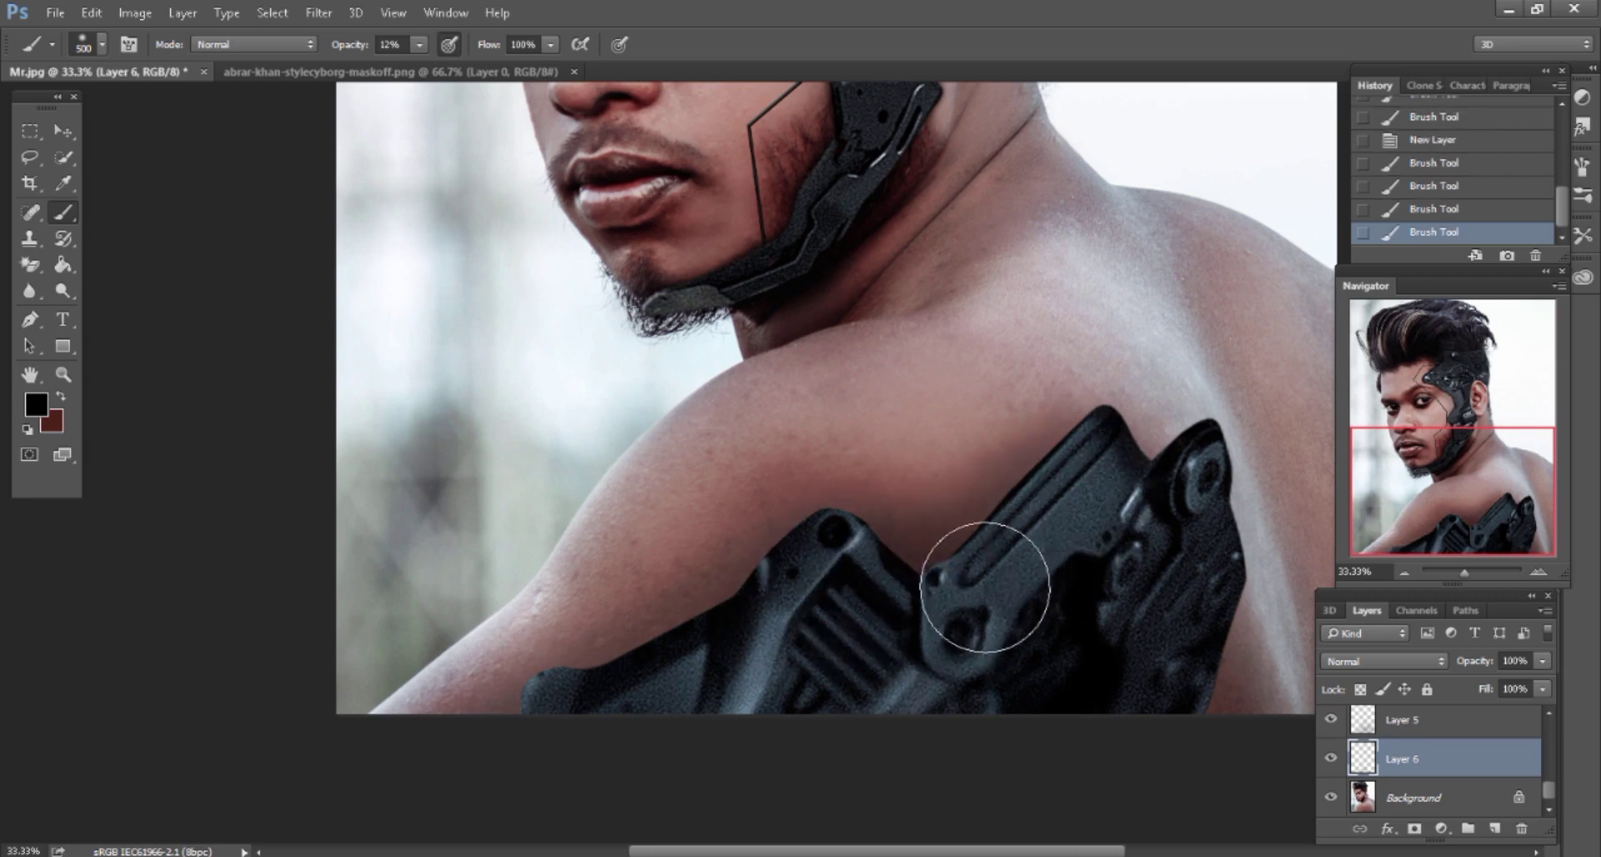
key(bracketright)
key(bracketright)
key(bracketright)
drag(1153, 638, 1072, 751)
Darken the lower armour piece, raise brush opacity to 41%, then re-frame the shoulder with the Move tool
scroll(1068, 717, up, 3)
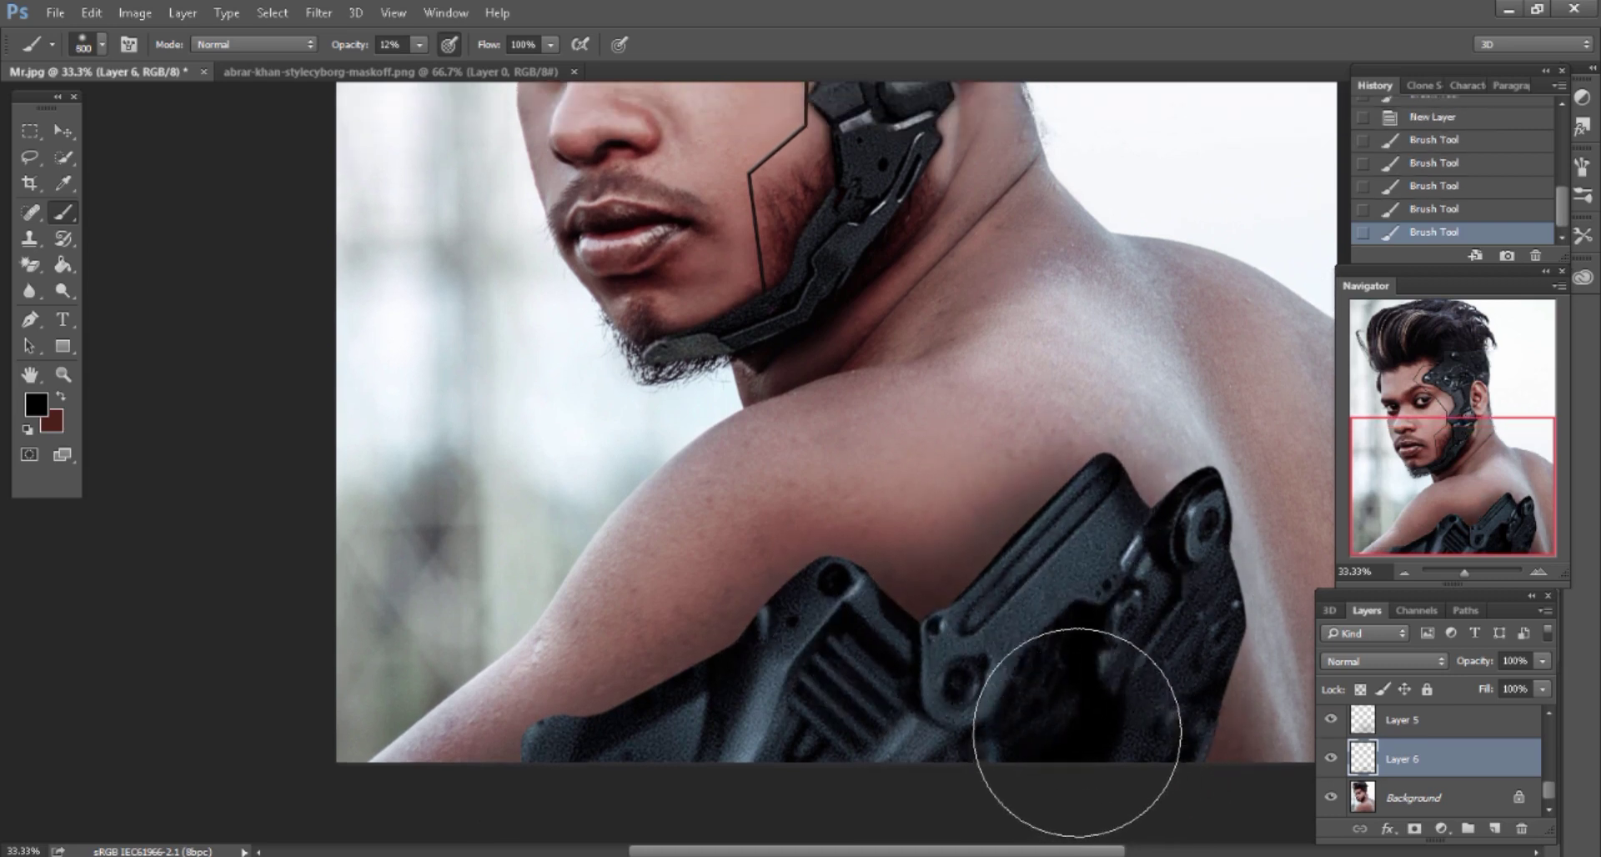
key(bracketleft)
key(bracketleft)
key(bracketleft)
drag(968, 672, 929, 689)
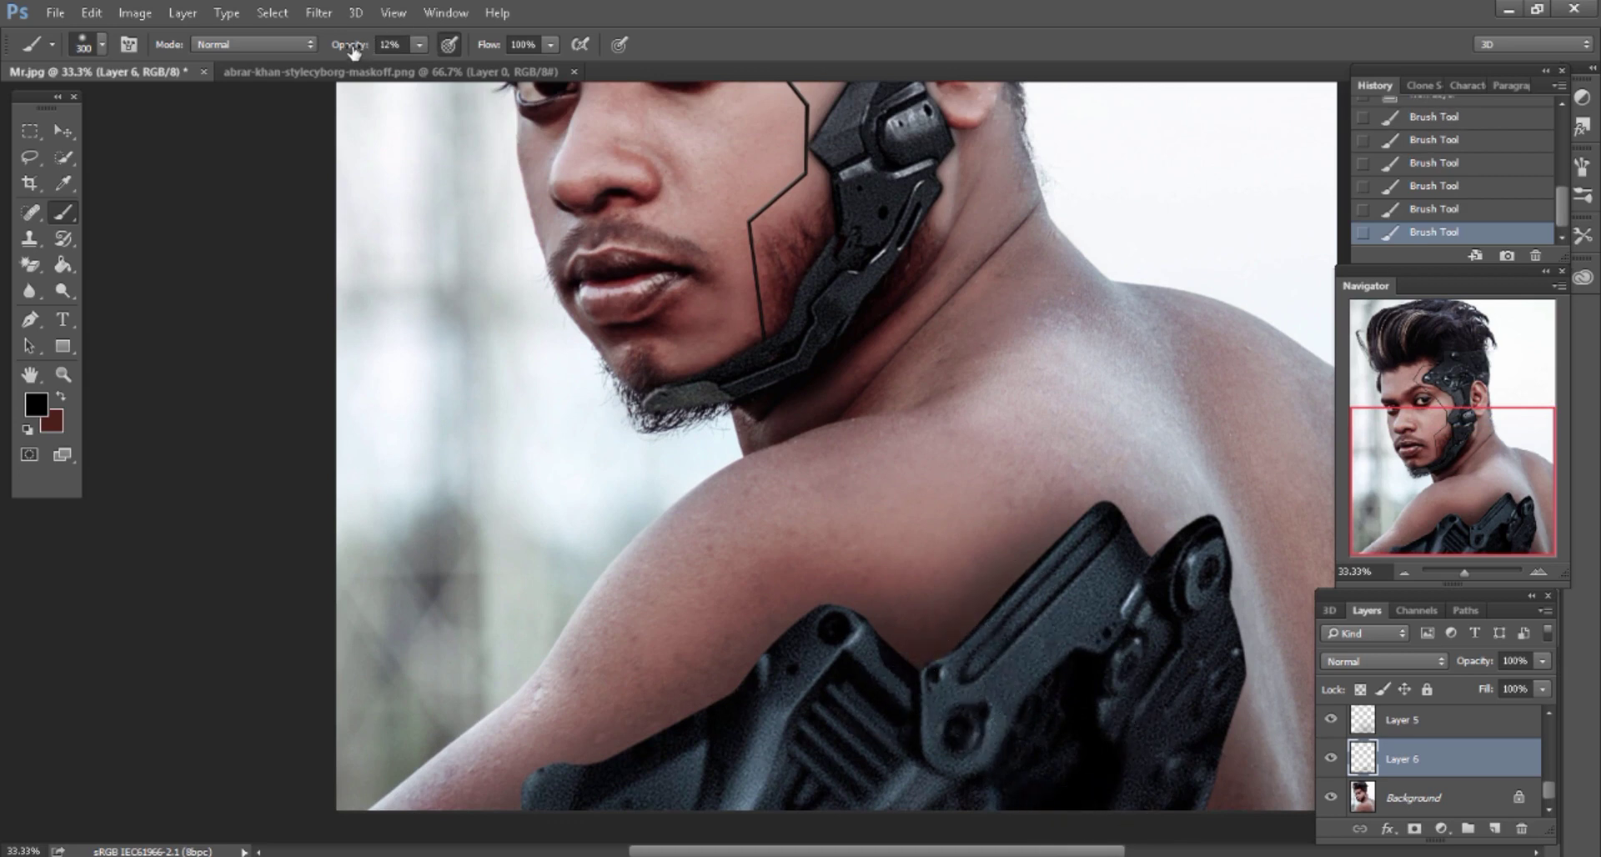
drag(354, 50, 378, 50)
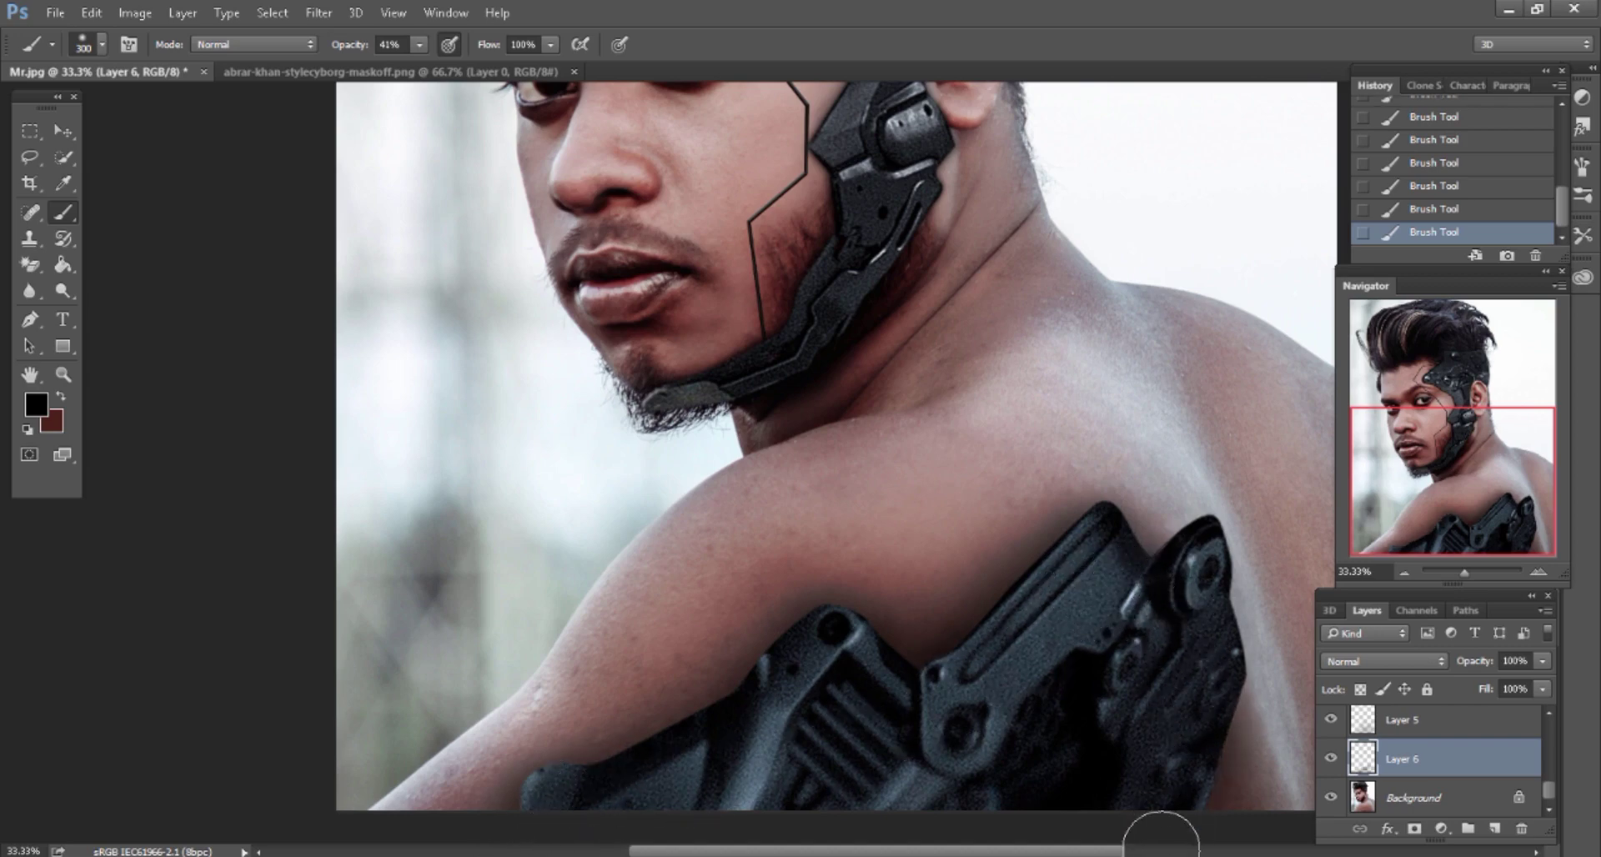
key(ctrl+minus)
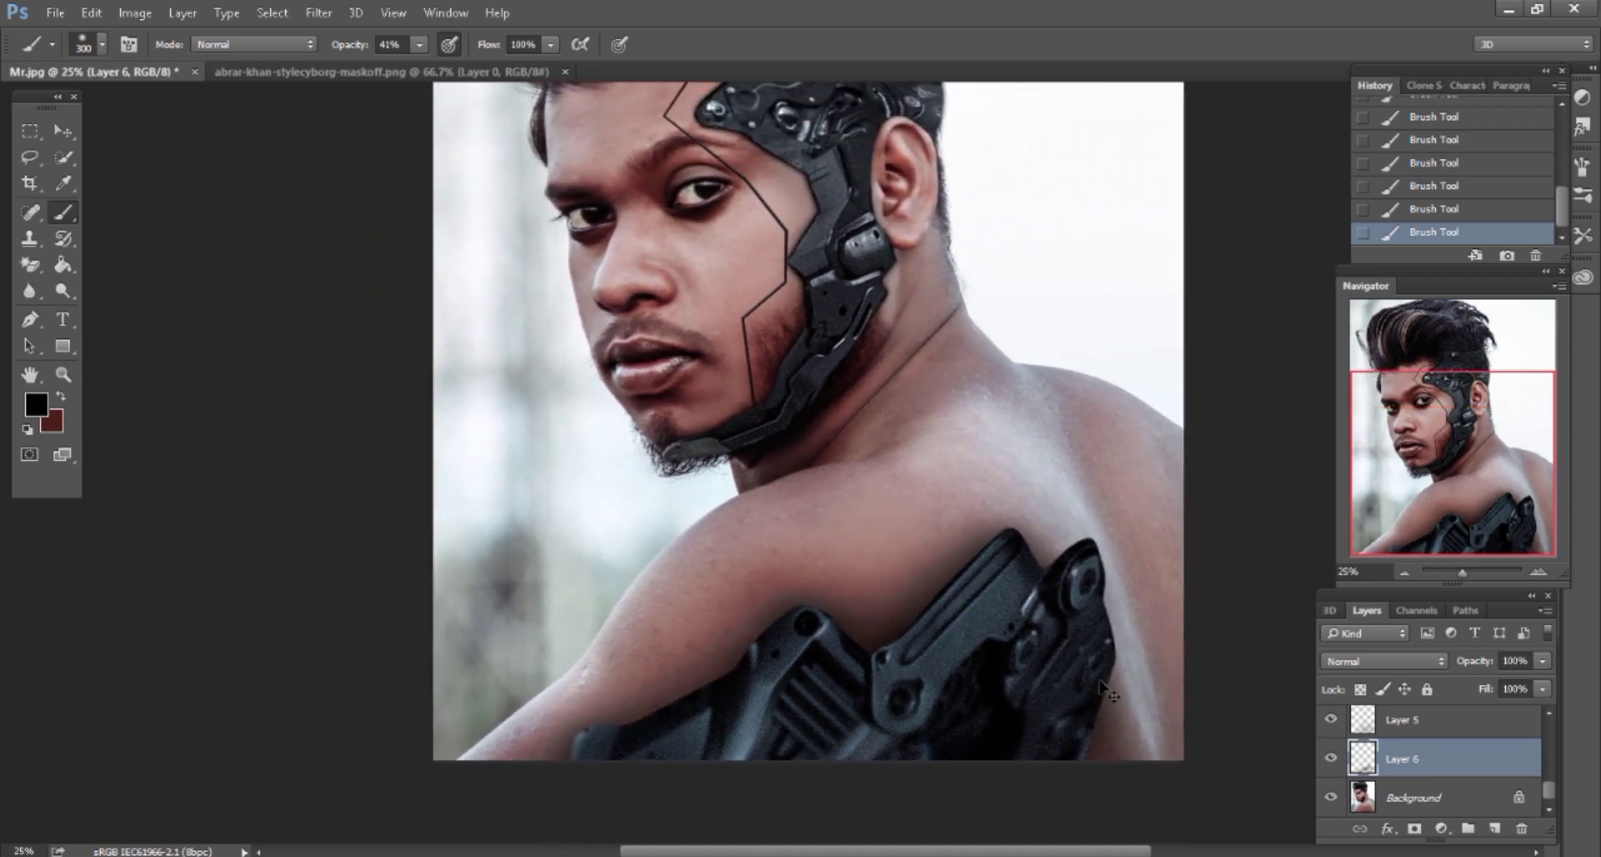
click(63, 131)
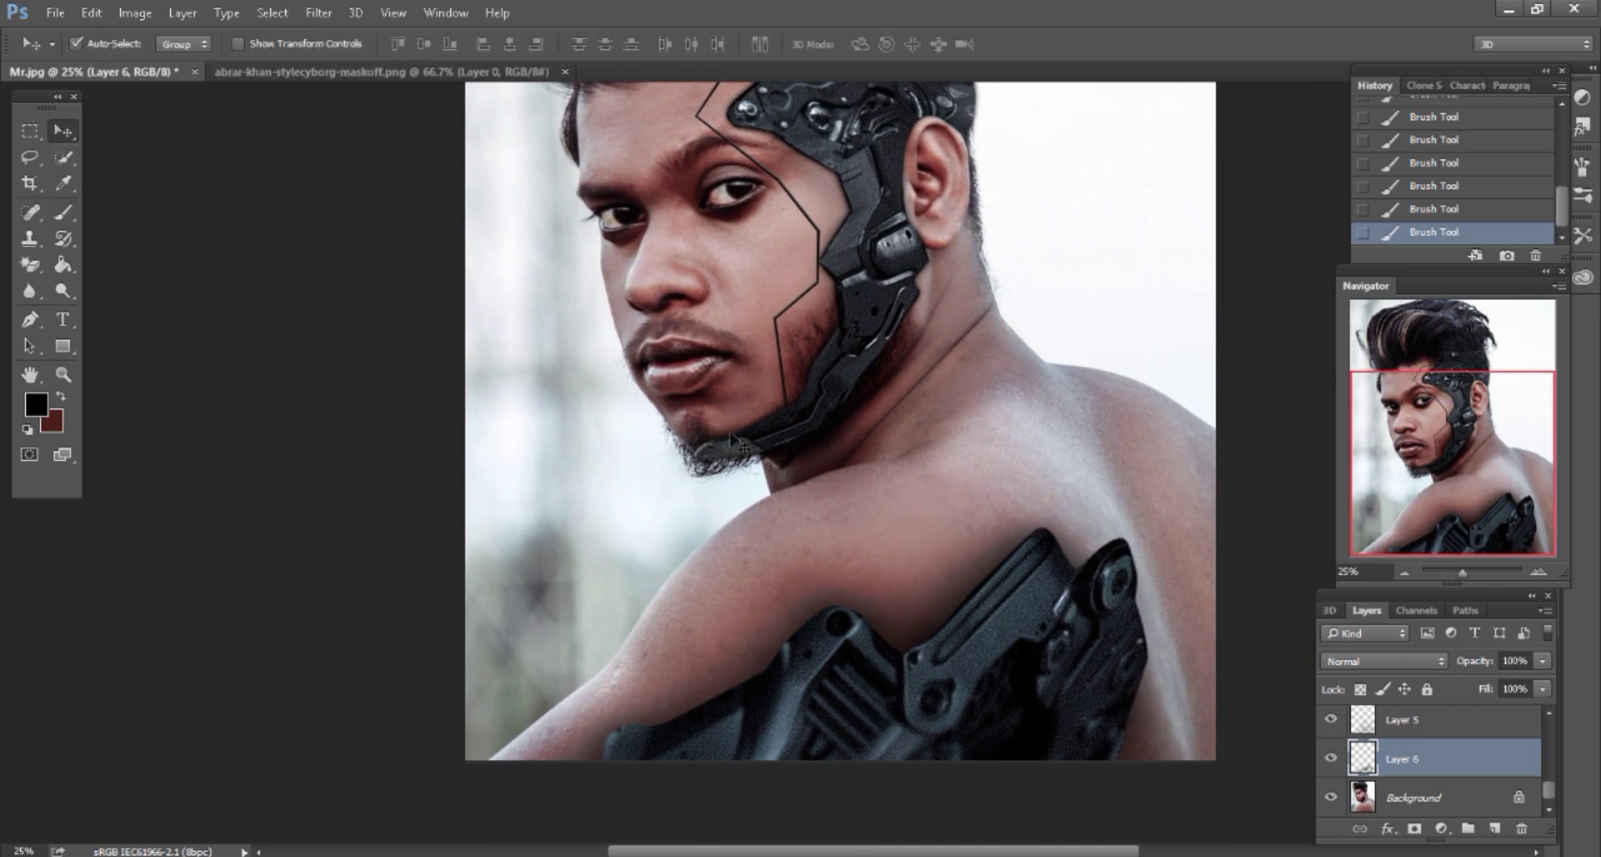
scroll(868, 511, down, 2)
key(ctrl+plus)
key(ctrl+plus)
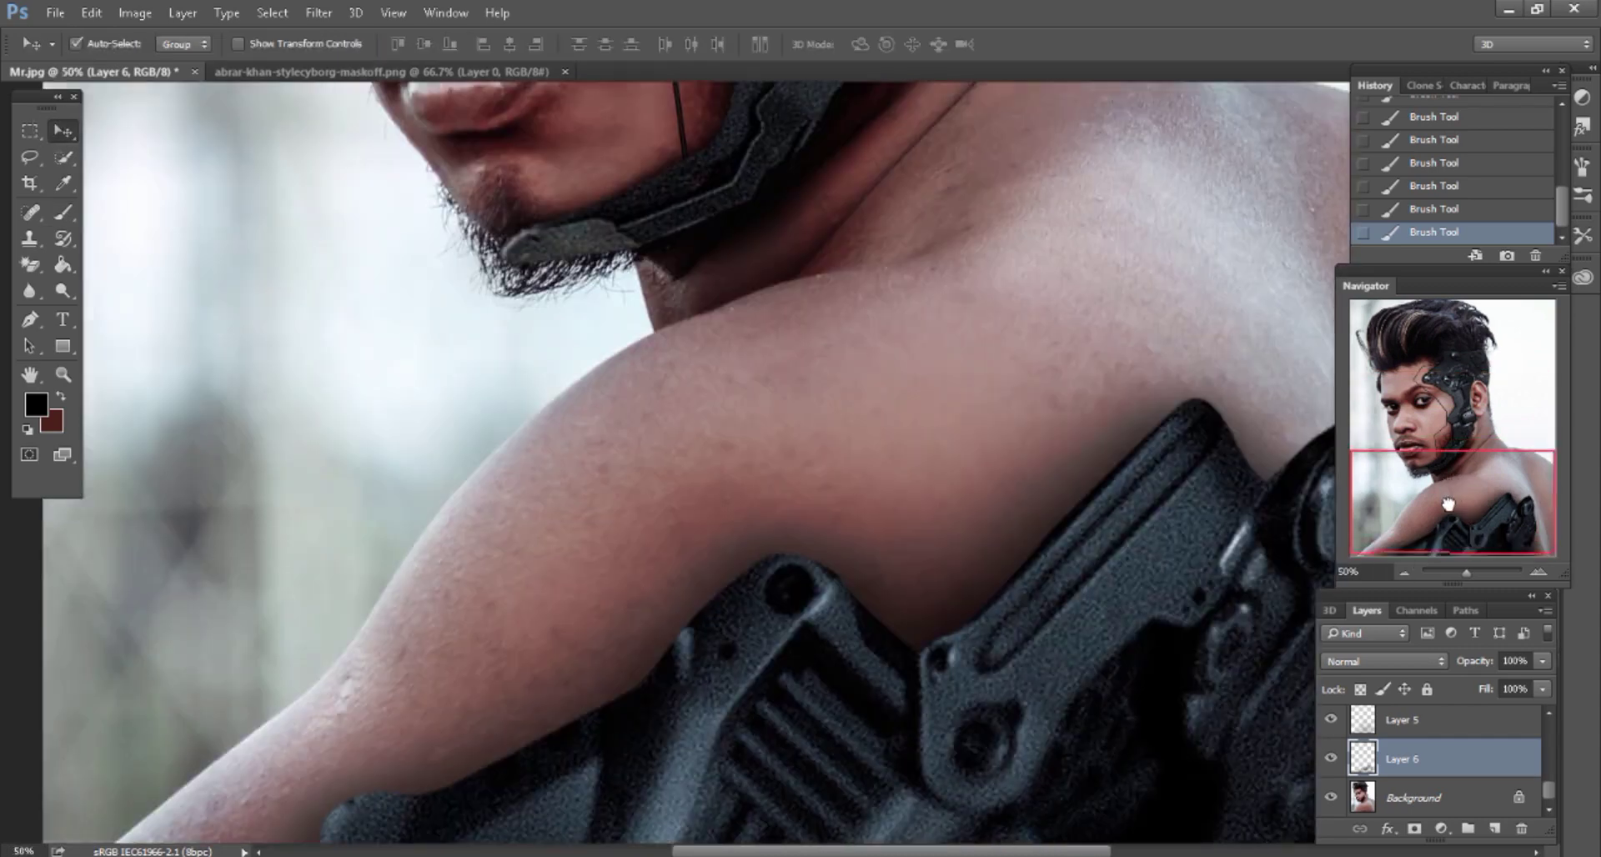
drag(1448, 504, 1449, 507)
Add Layer 7 and outline a loop shape on the shoulder with the Polygonal Lasso
click(1438, 798)
click(1494, 828)
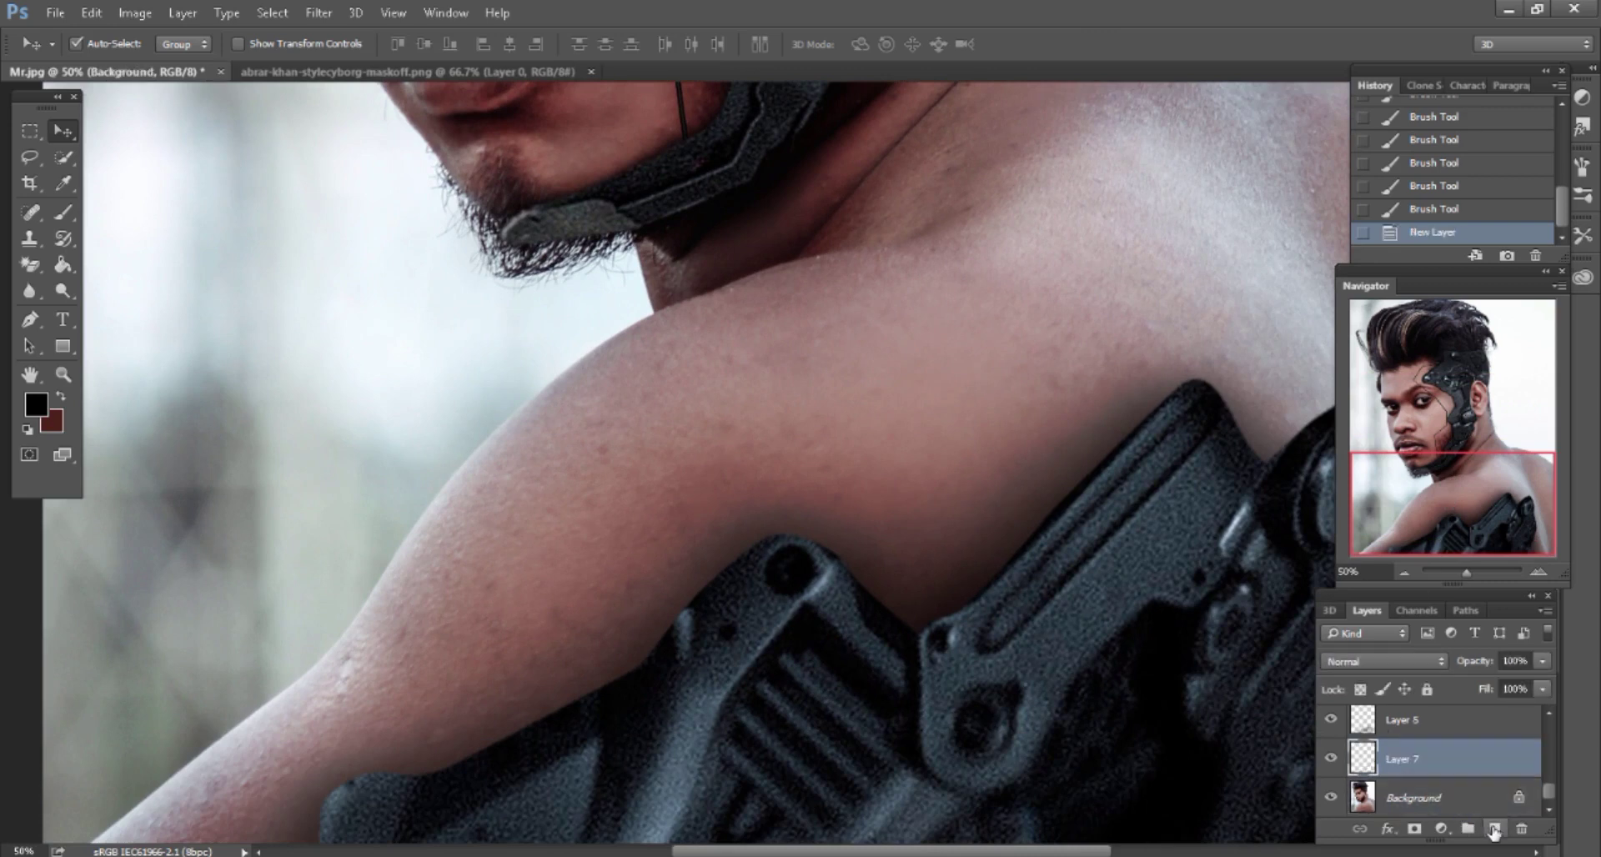
right_click(29, 158)
click(100, 171)
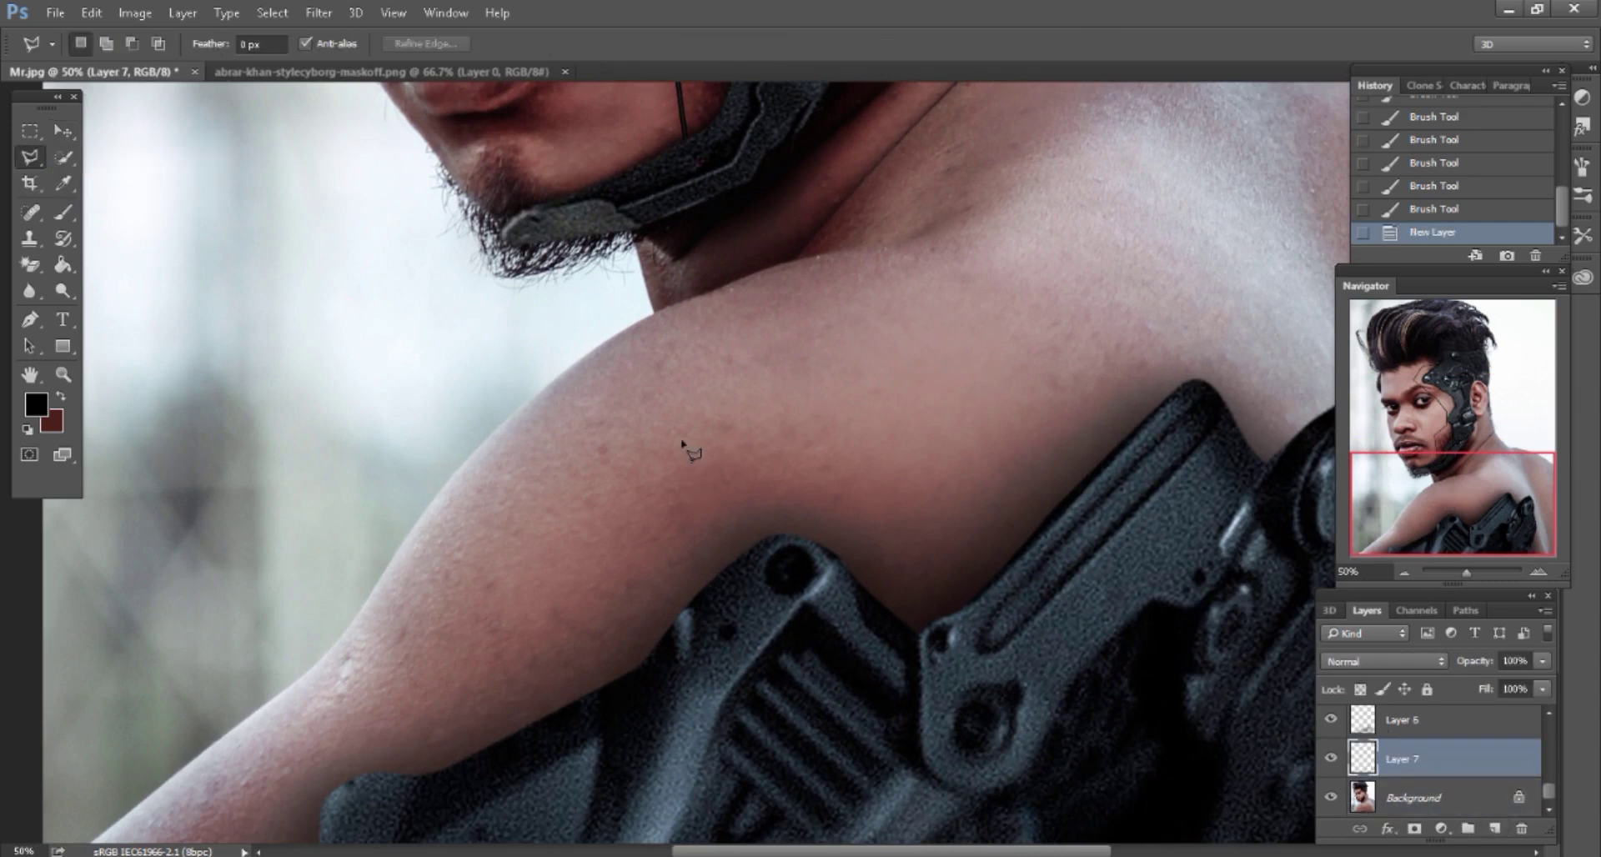
scroll(717, 442, down, 3)
scroll(788, 442, down, 1)
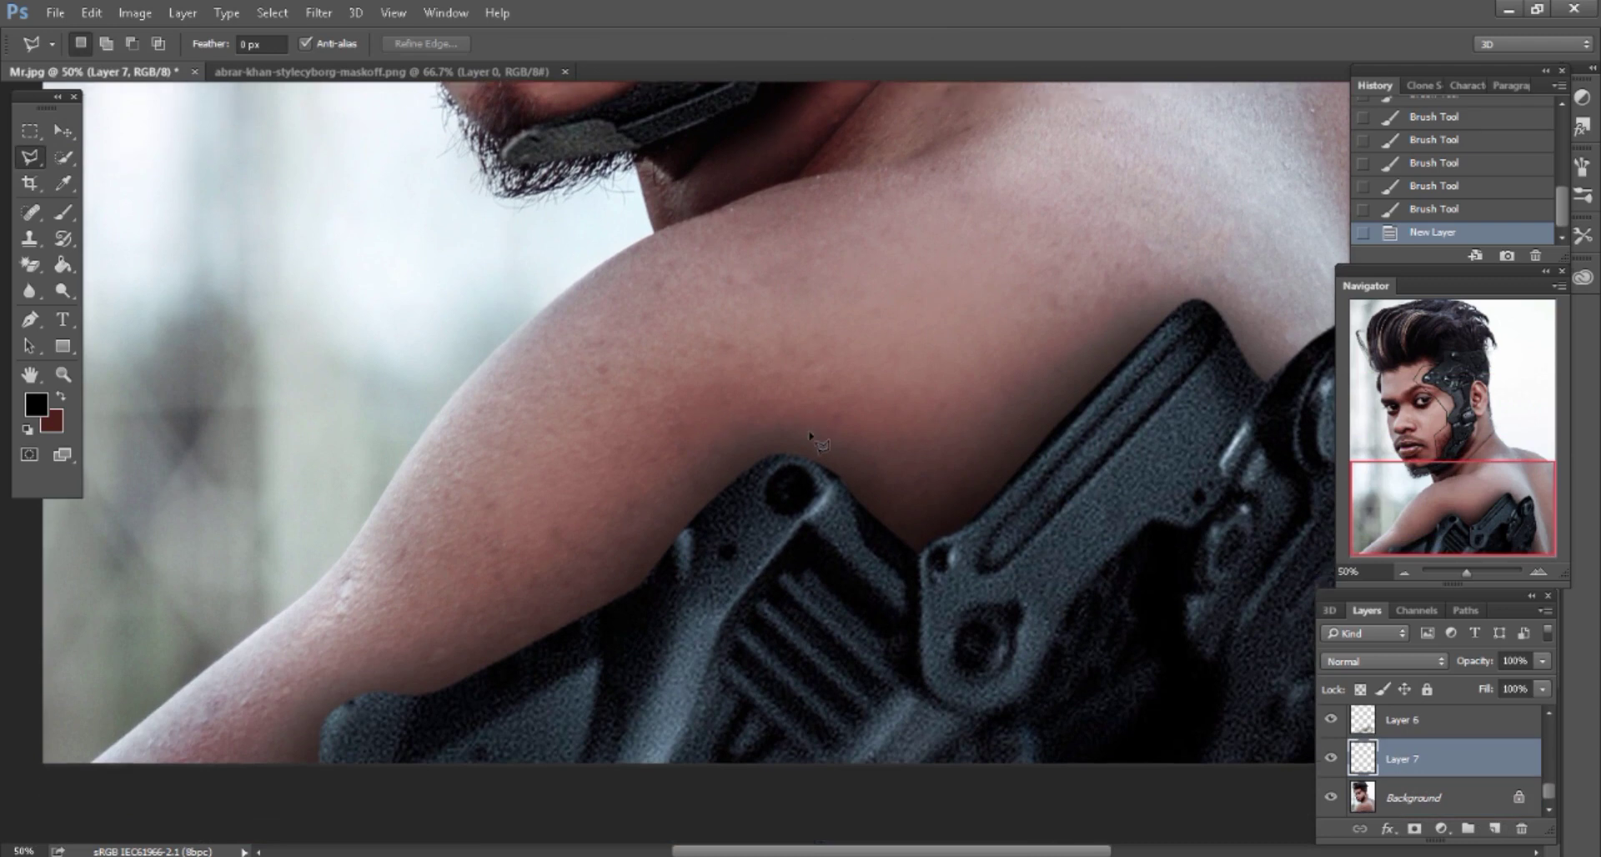
scroll(807, 440, up, 1)
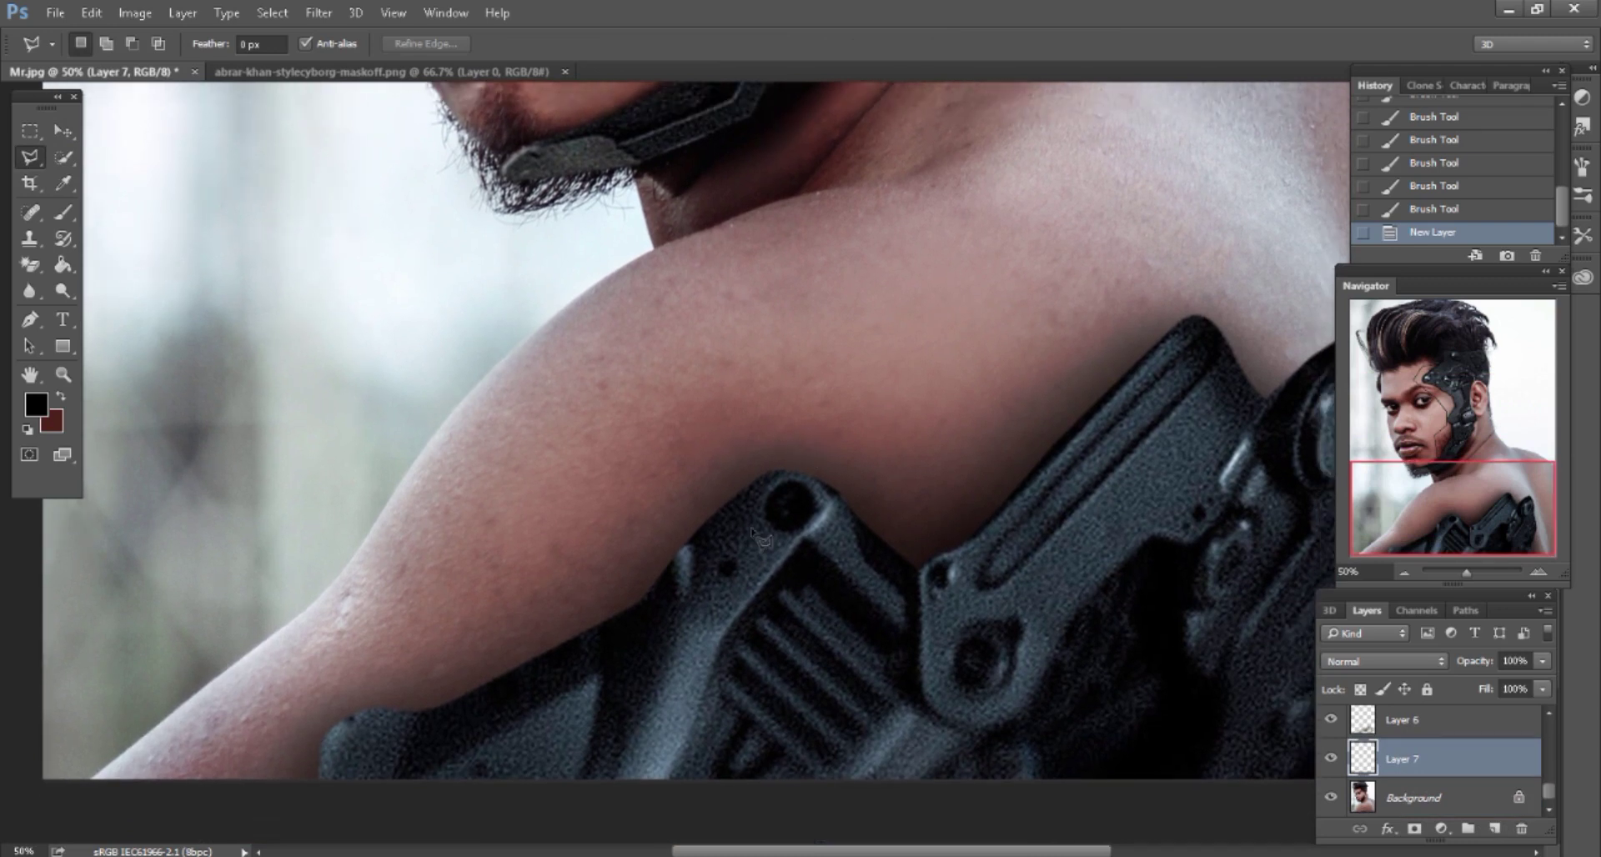
click(720, 502)
click(785, 490)
click(693, 391)
click(728, 510)
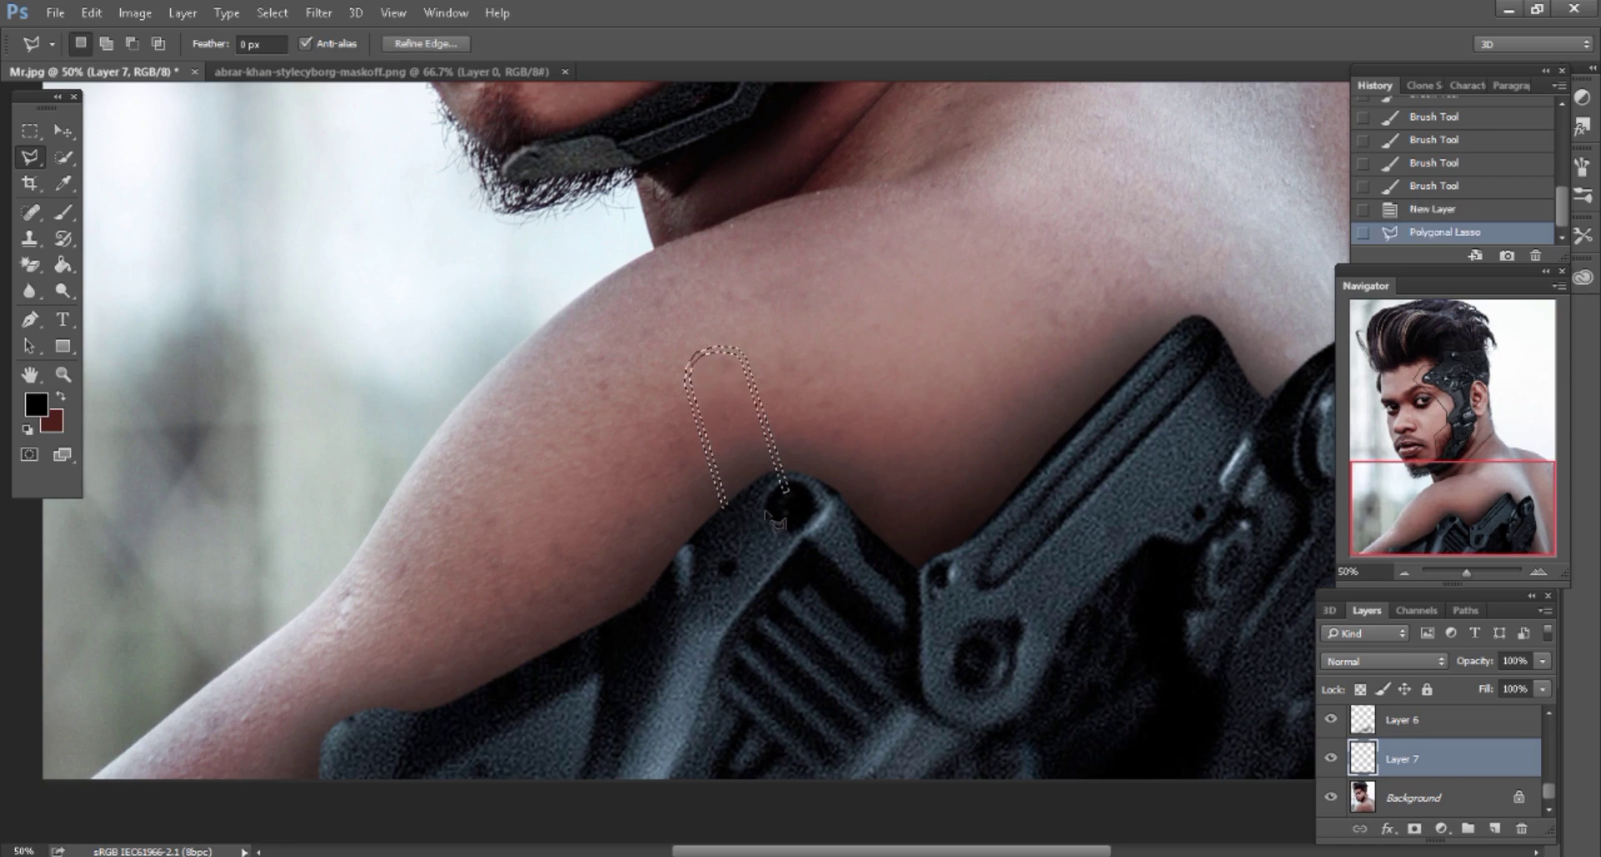
Paint the loop selection solid black with the brush at 100% opacity
key(b)
drag(743, 513, 732, 357)
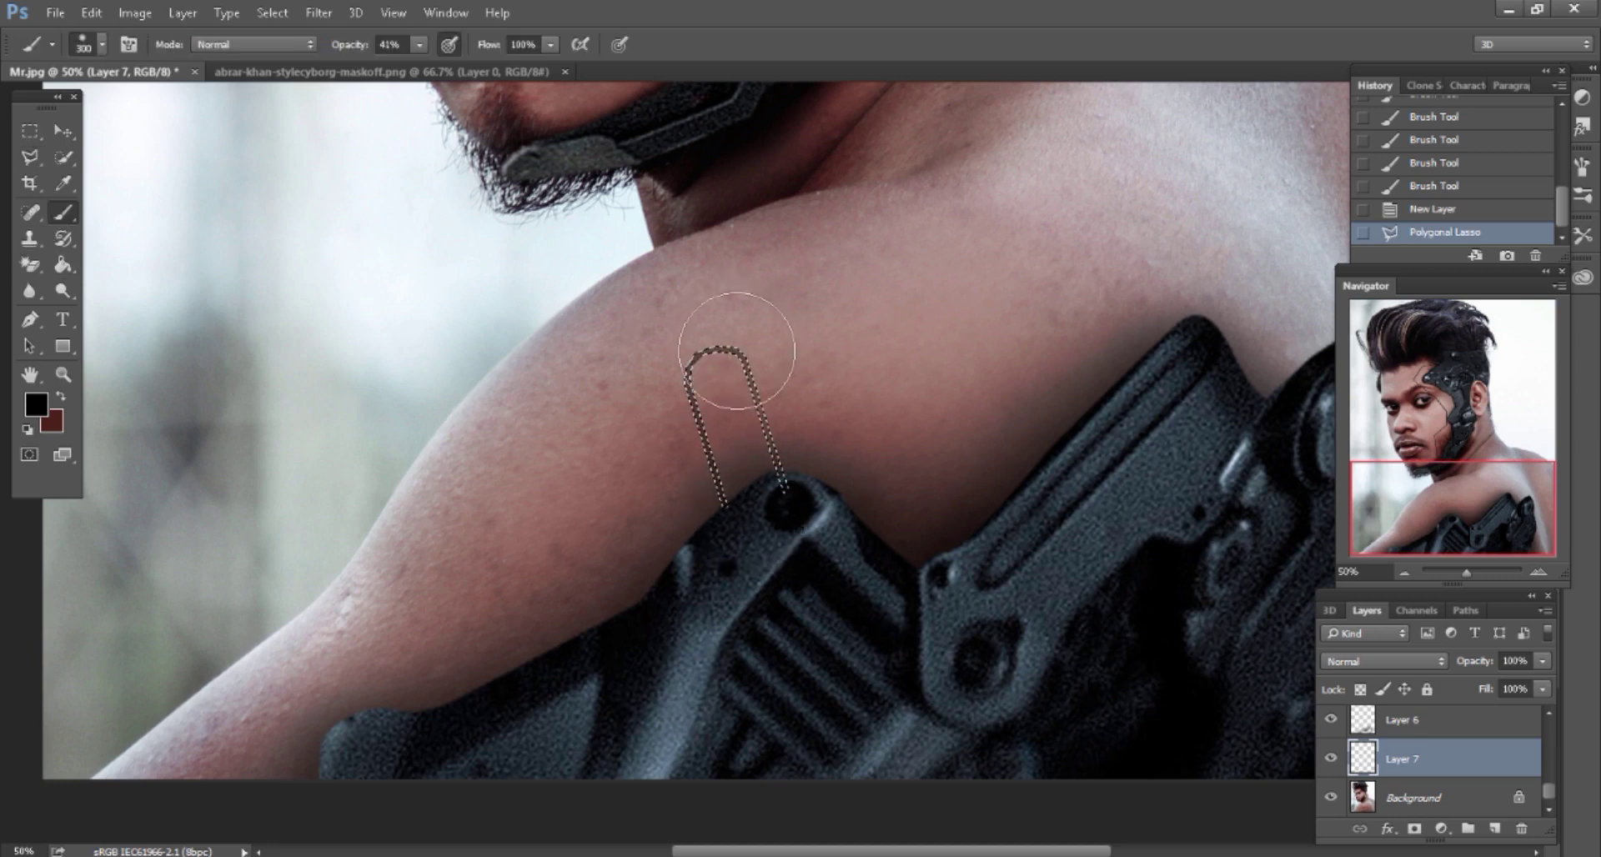
double_click(390, 44)
text(100)
key(Return)
drag(665, 398, 780, 534)
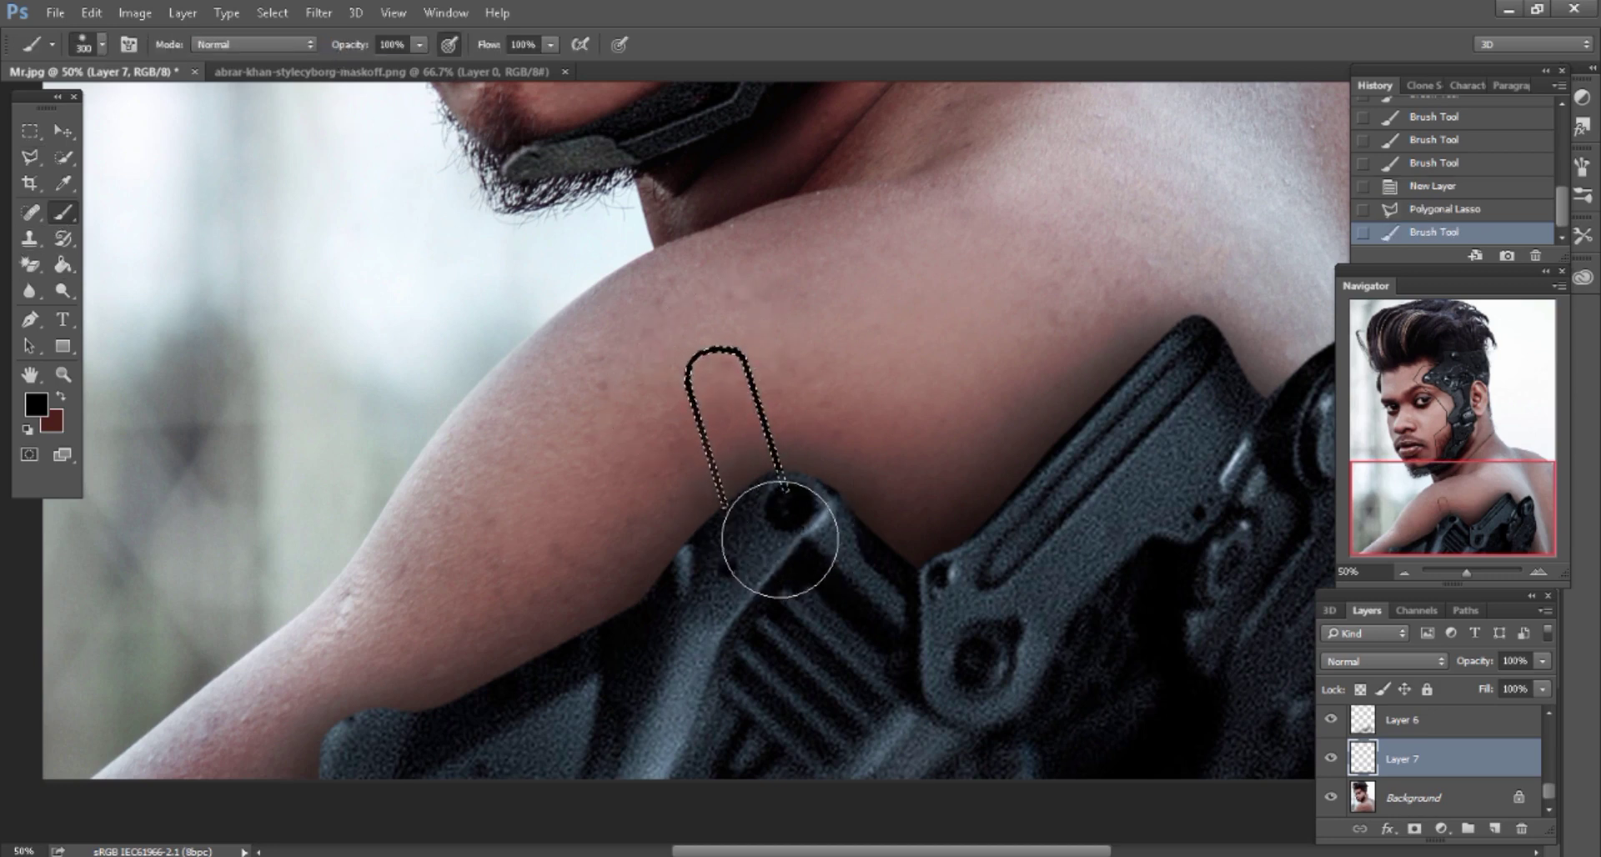
Deselect the loop outline and bring up Layer 7's layer options
click(33, 159)
click(115, 154)
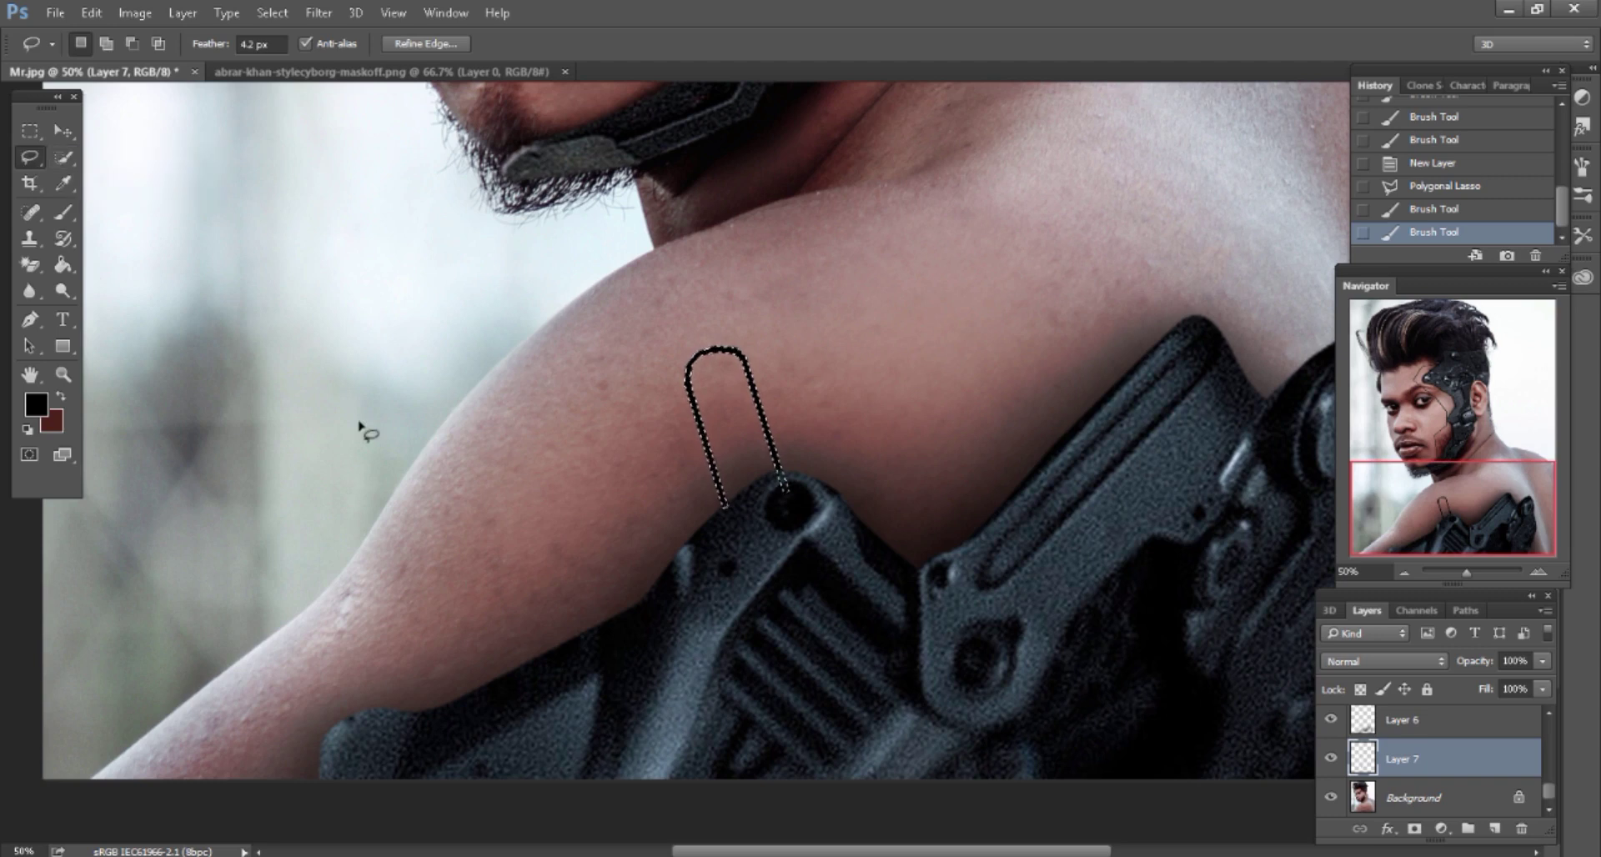
click(361, 432)
click(62, 131)
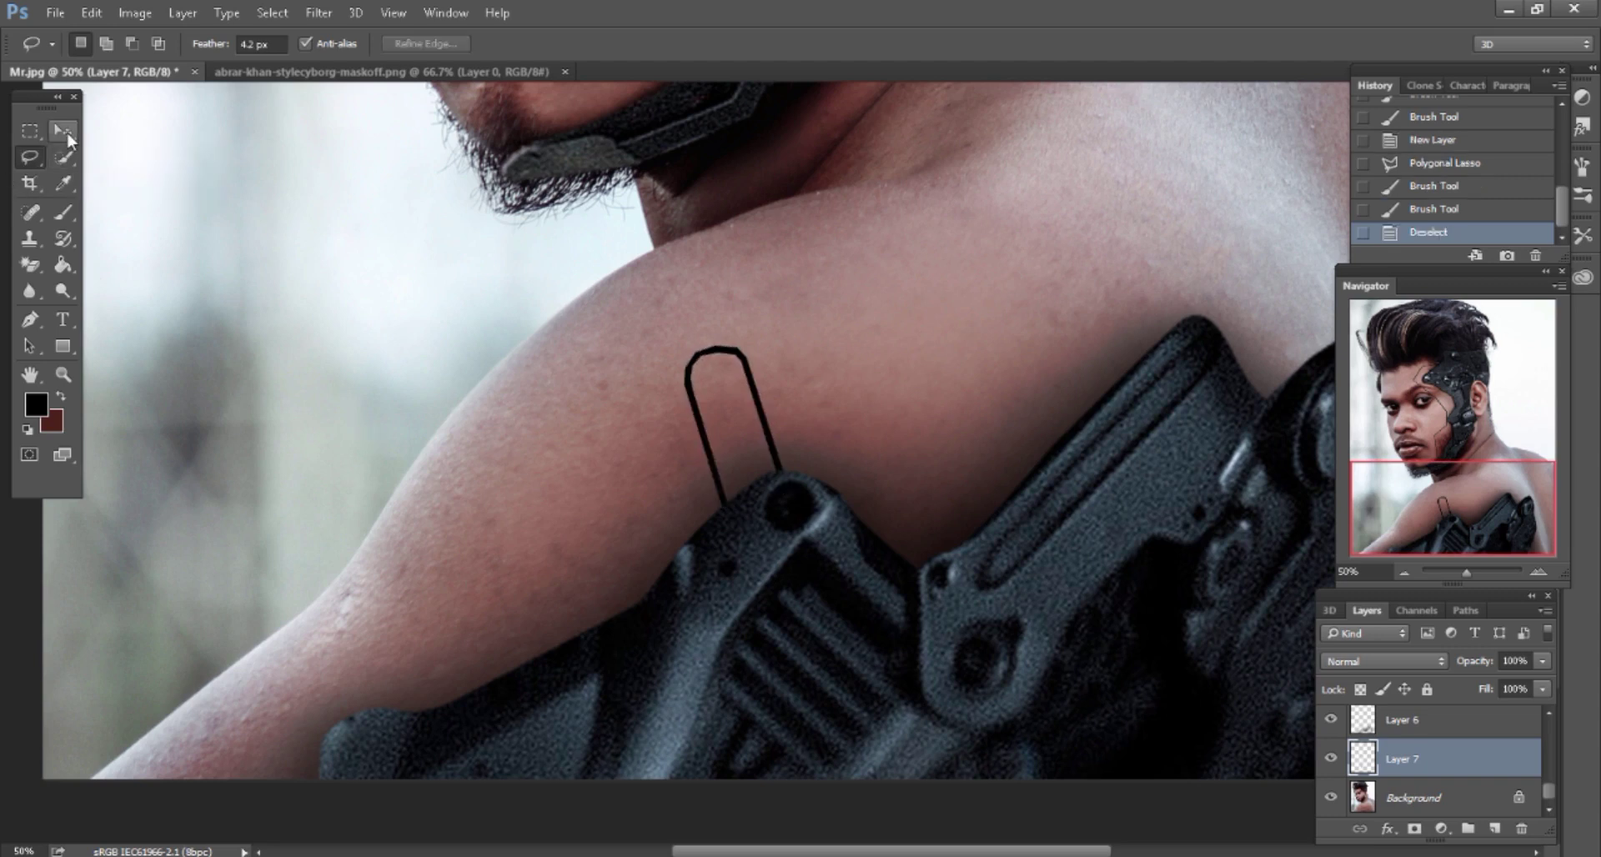
right_click(1401, 760)
Add Inner Shadow and Inner Glow to Layer 7 and set its Fill to 95%
click(1235, 25)
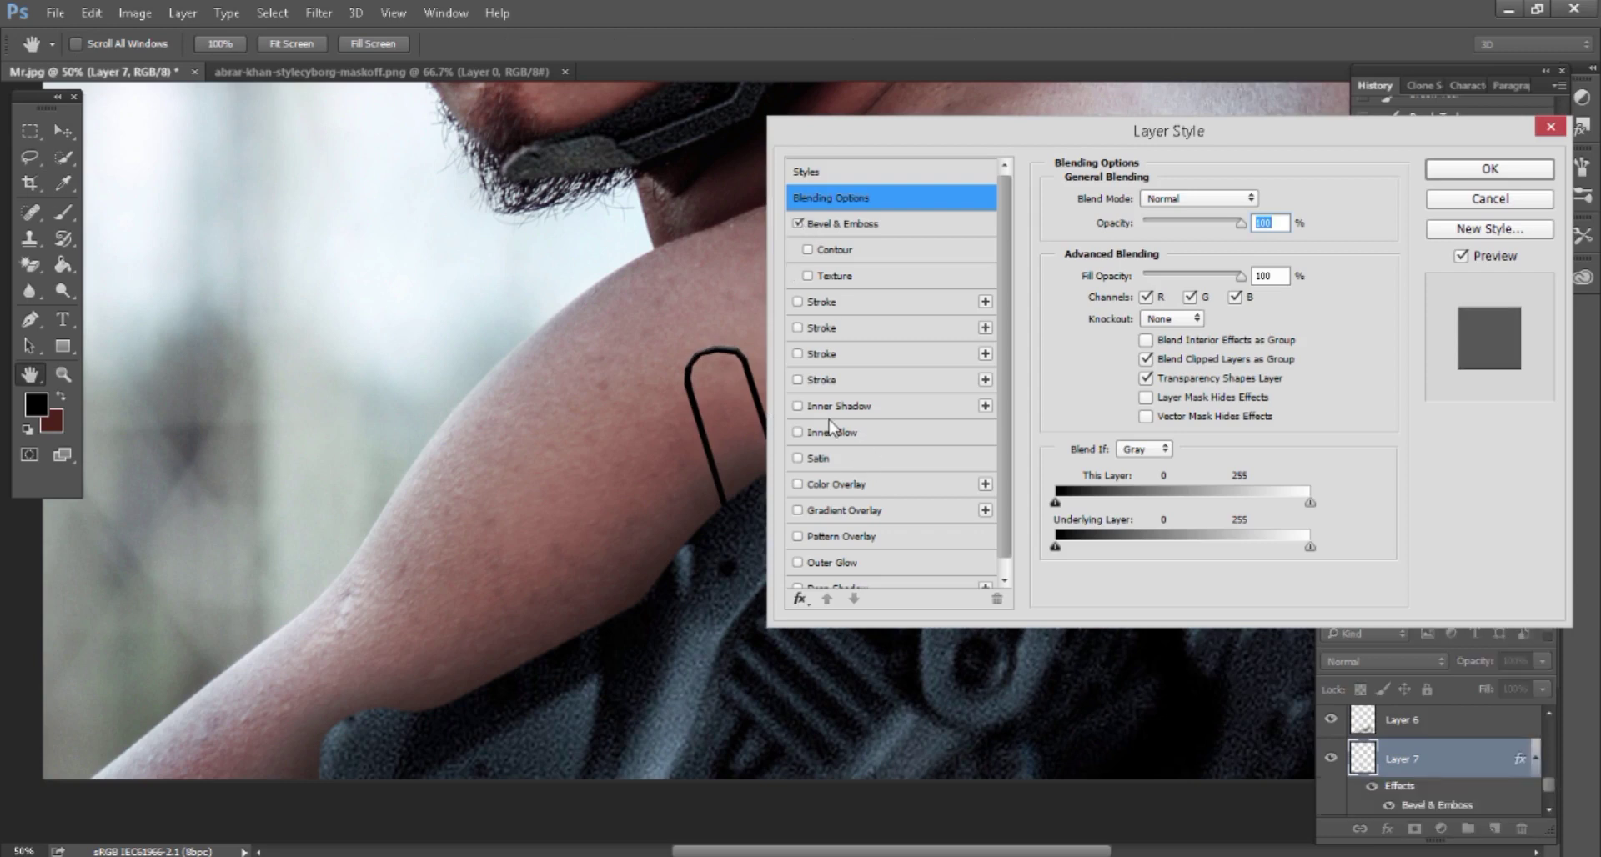
click(798, 407)
click(798, 433)
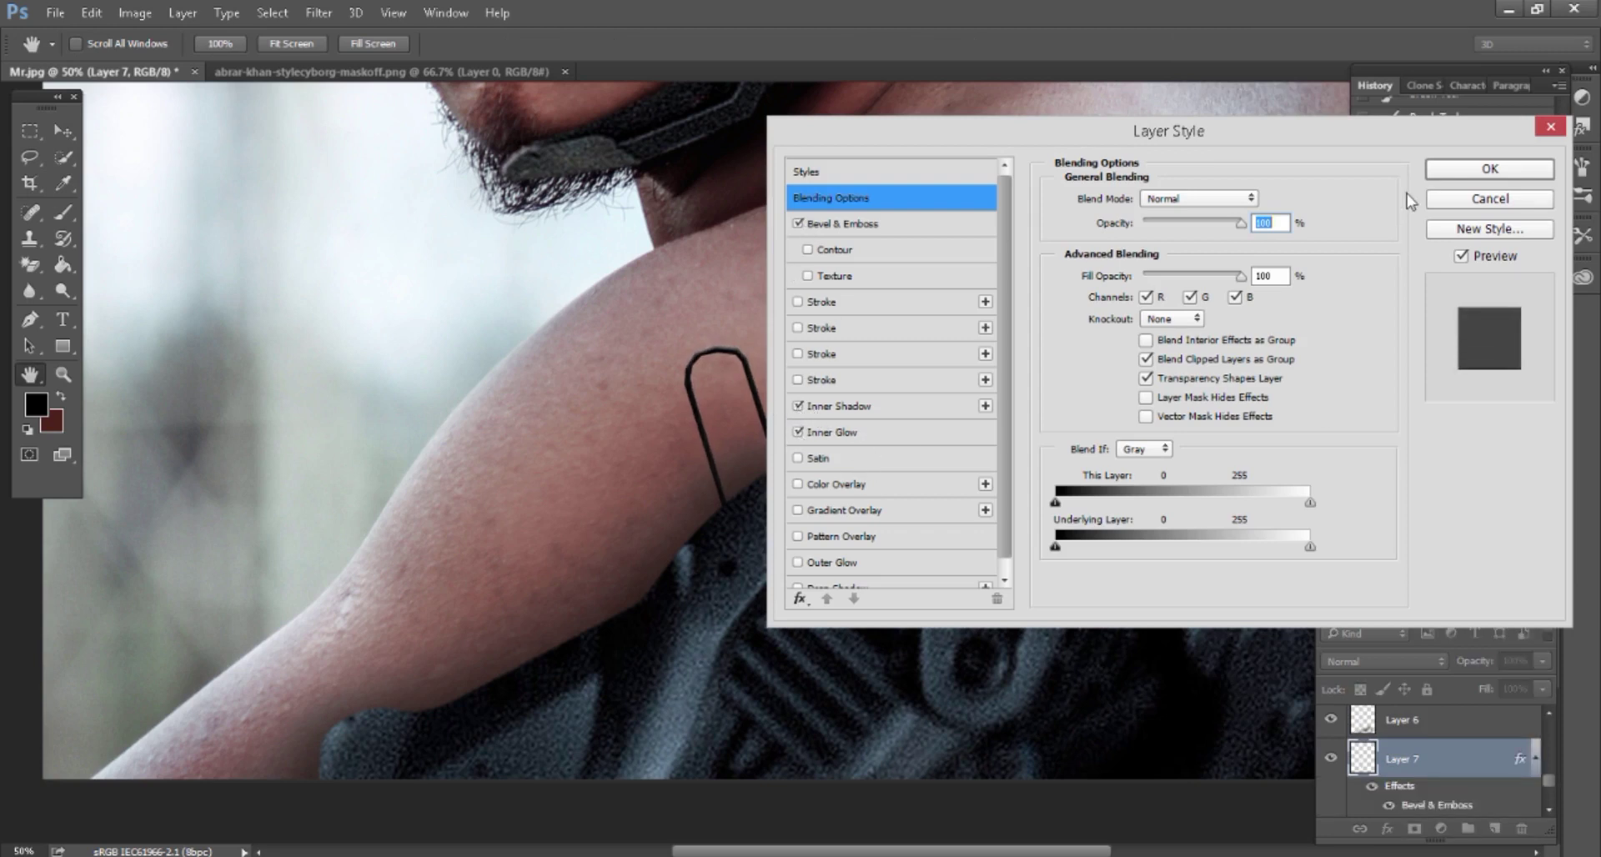
click(1468, 169)
click(1505, 689)
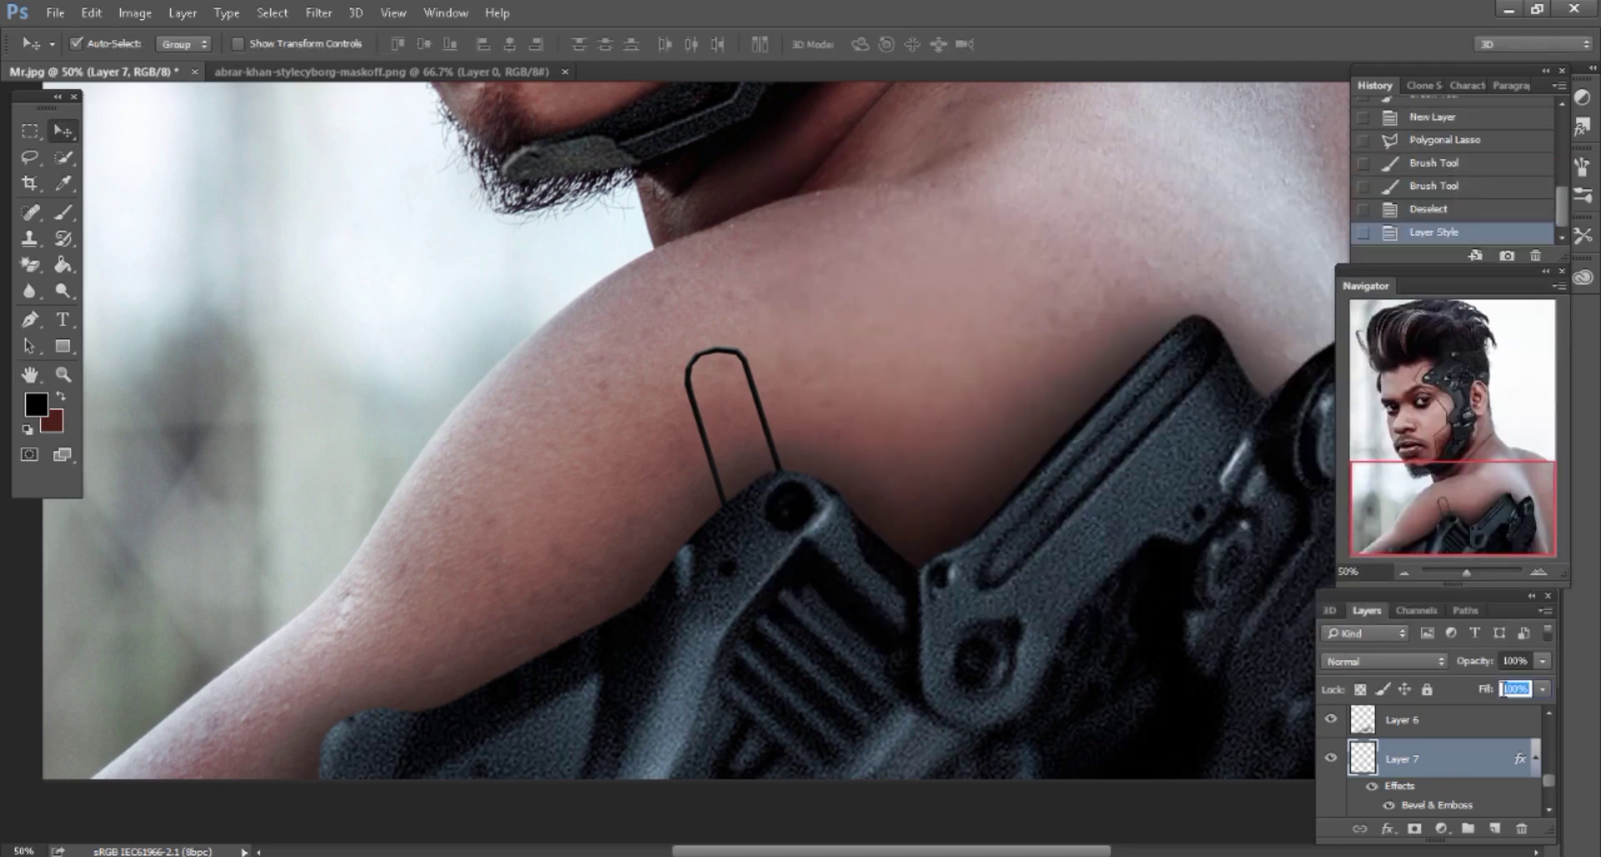
text(35)
key(Return)
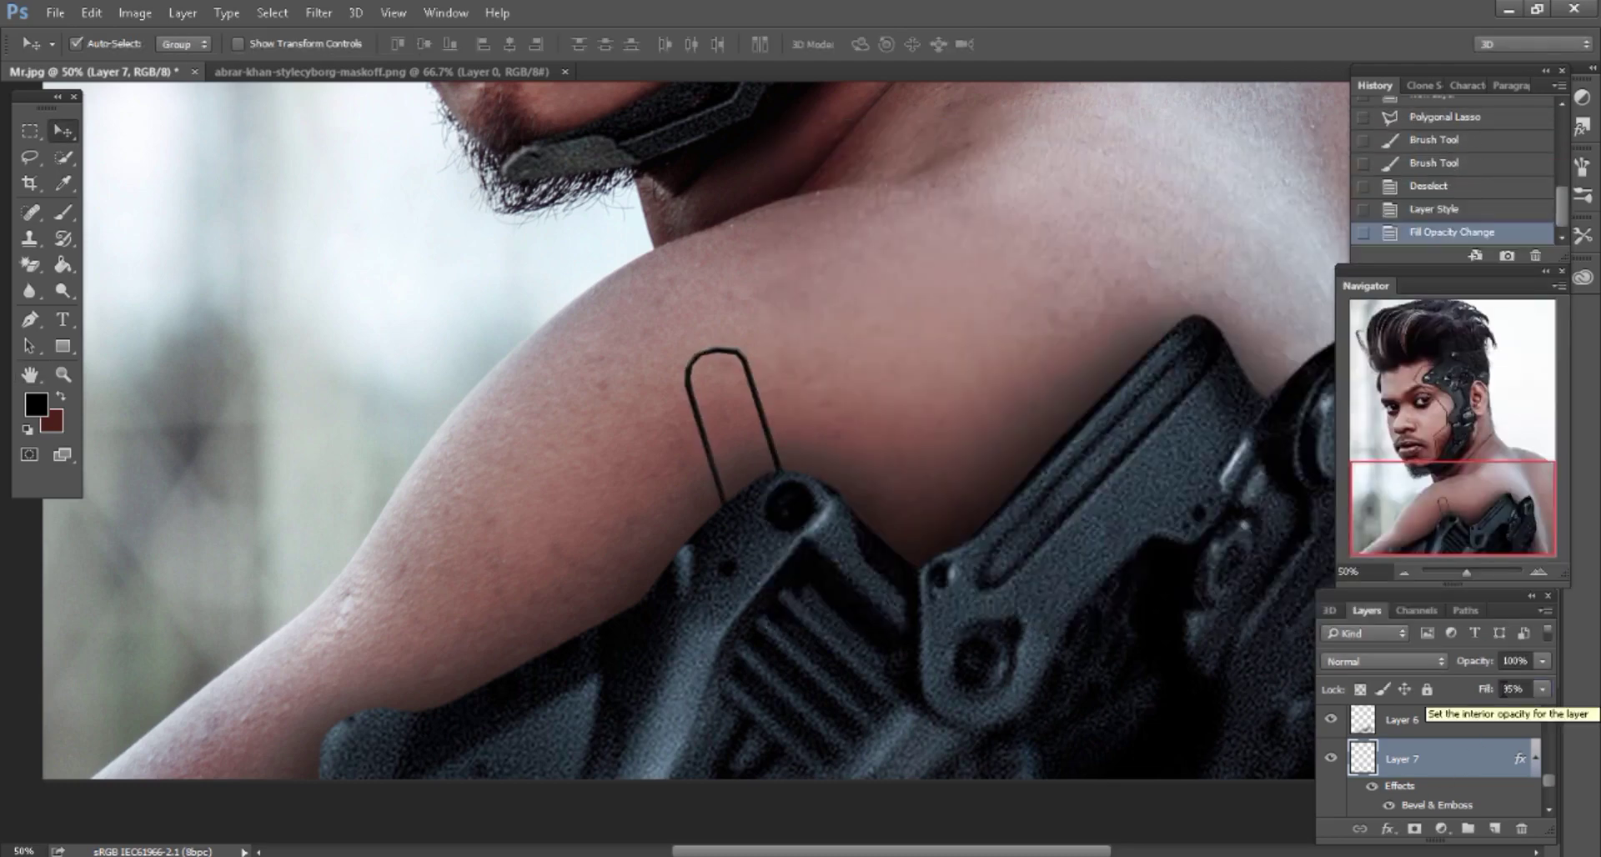
Zoom out to the whole portrait and drag the third cyborg part PNG into Photoshop
click(1140, 852)
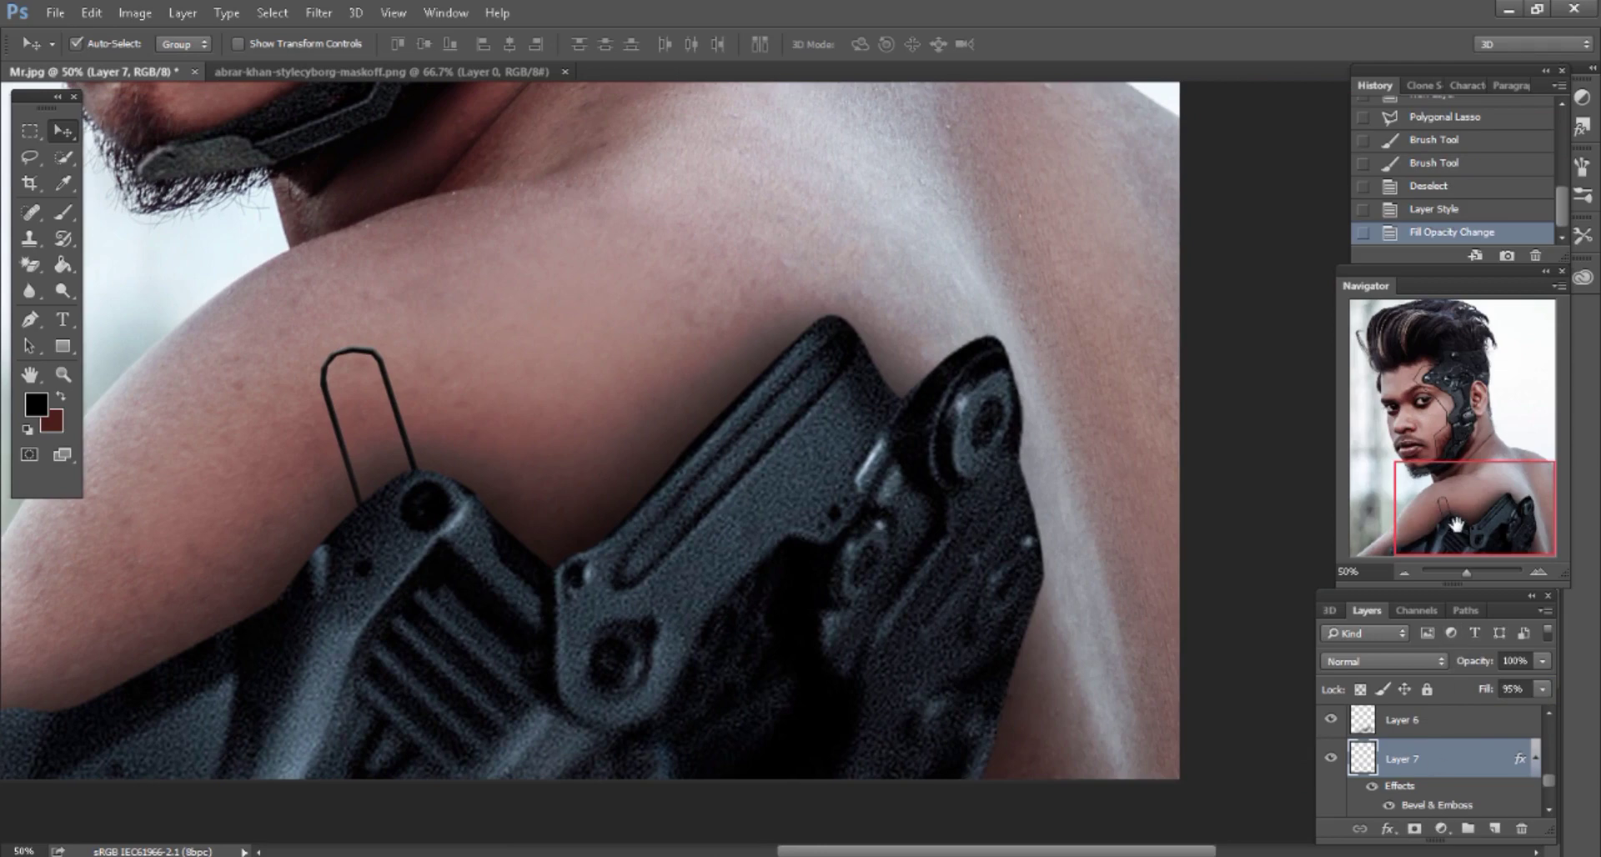
key(ctrl+minus)
drag(1457, 524, 1461, 499)
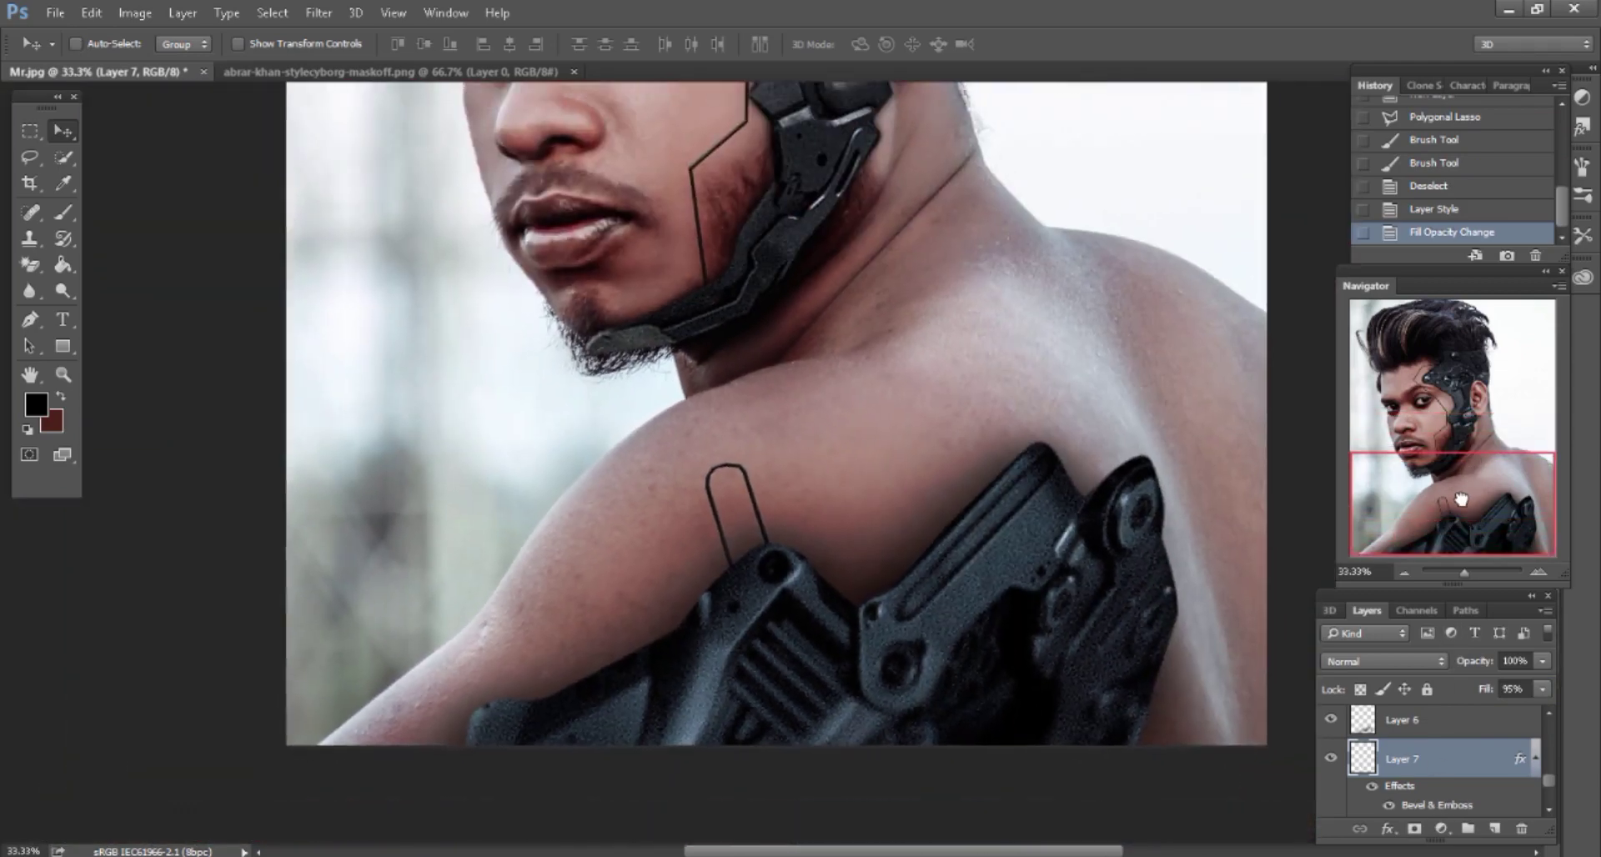
key(ctrl+minus)
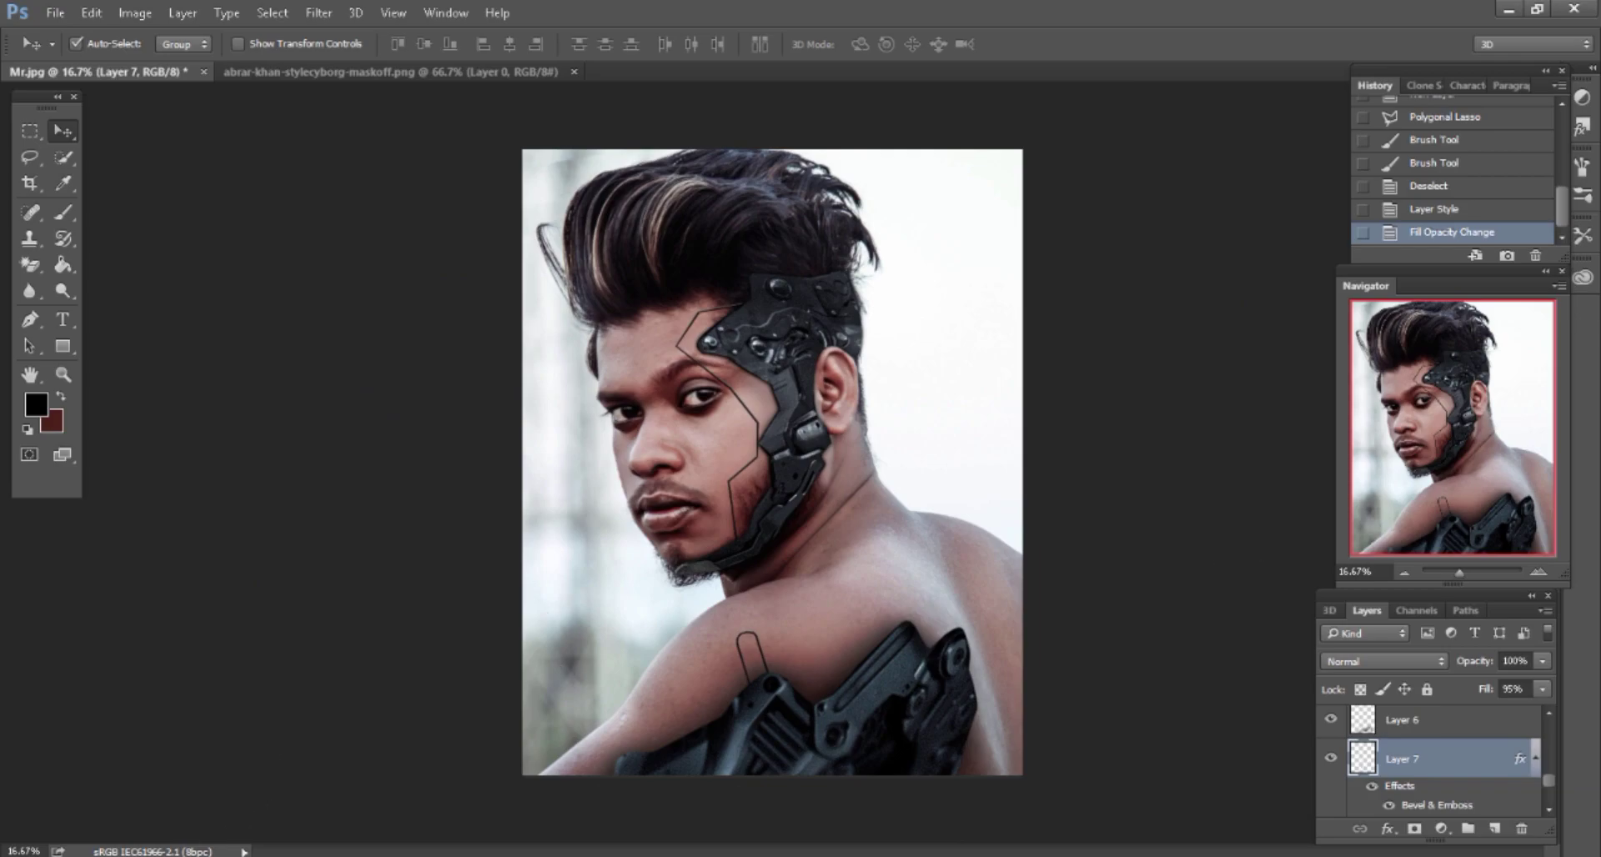
key(alt+Tab)
click(458, 145)
mouse_move(458, 146)
mouse_down()
mouse_move(538, 853)
mouse_move(1010, 67)
mouse_up()
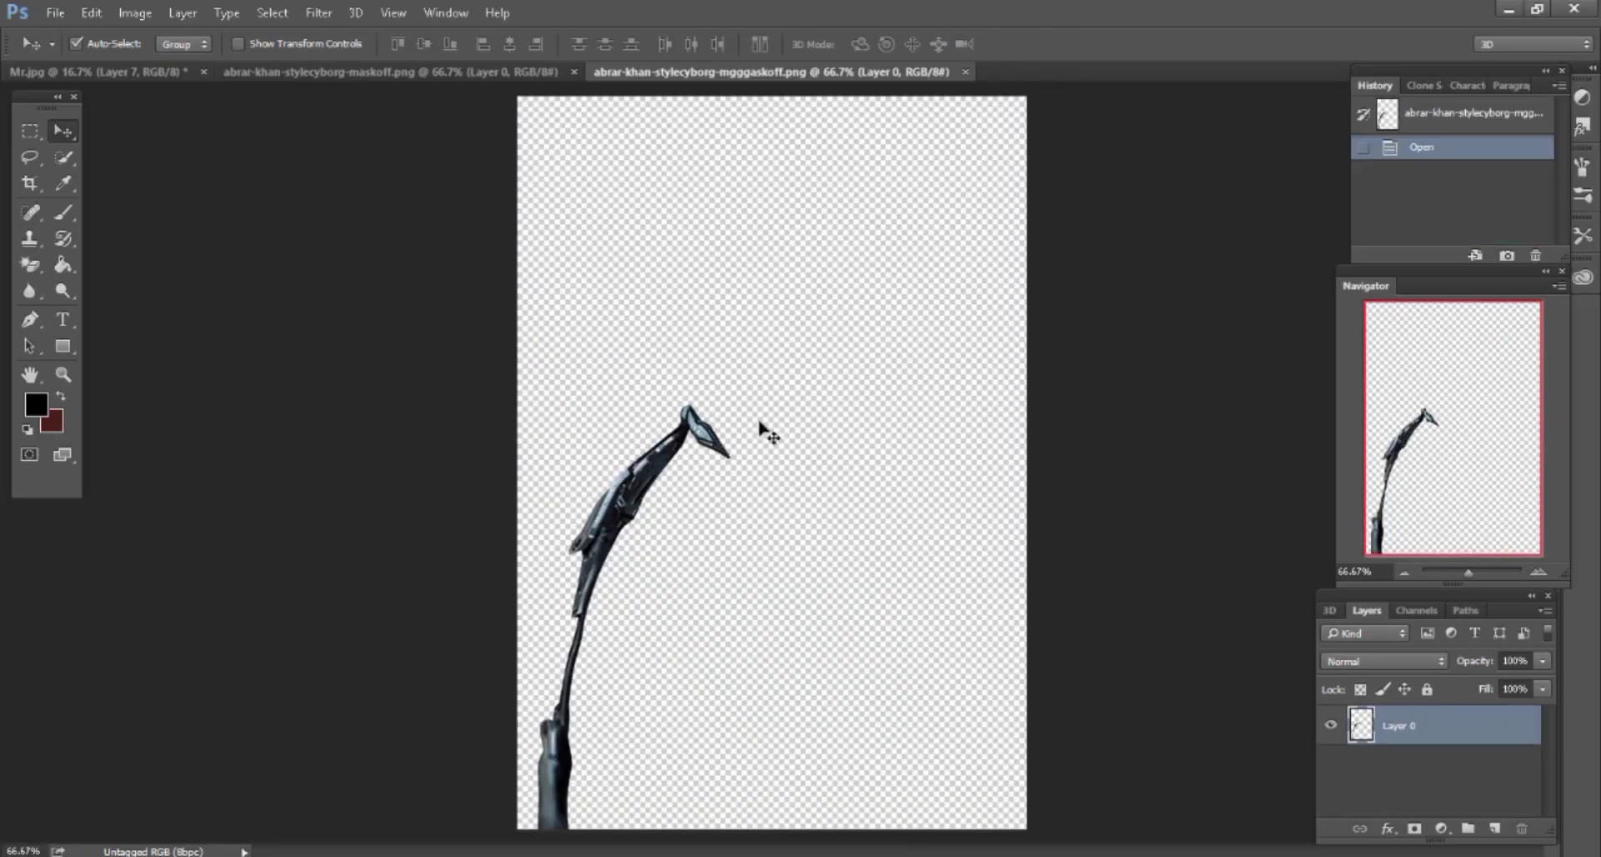
Close the part image documents and convert the new armour layer to a smart object
click(178, 73)
click(430, 74)
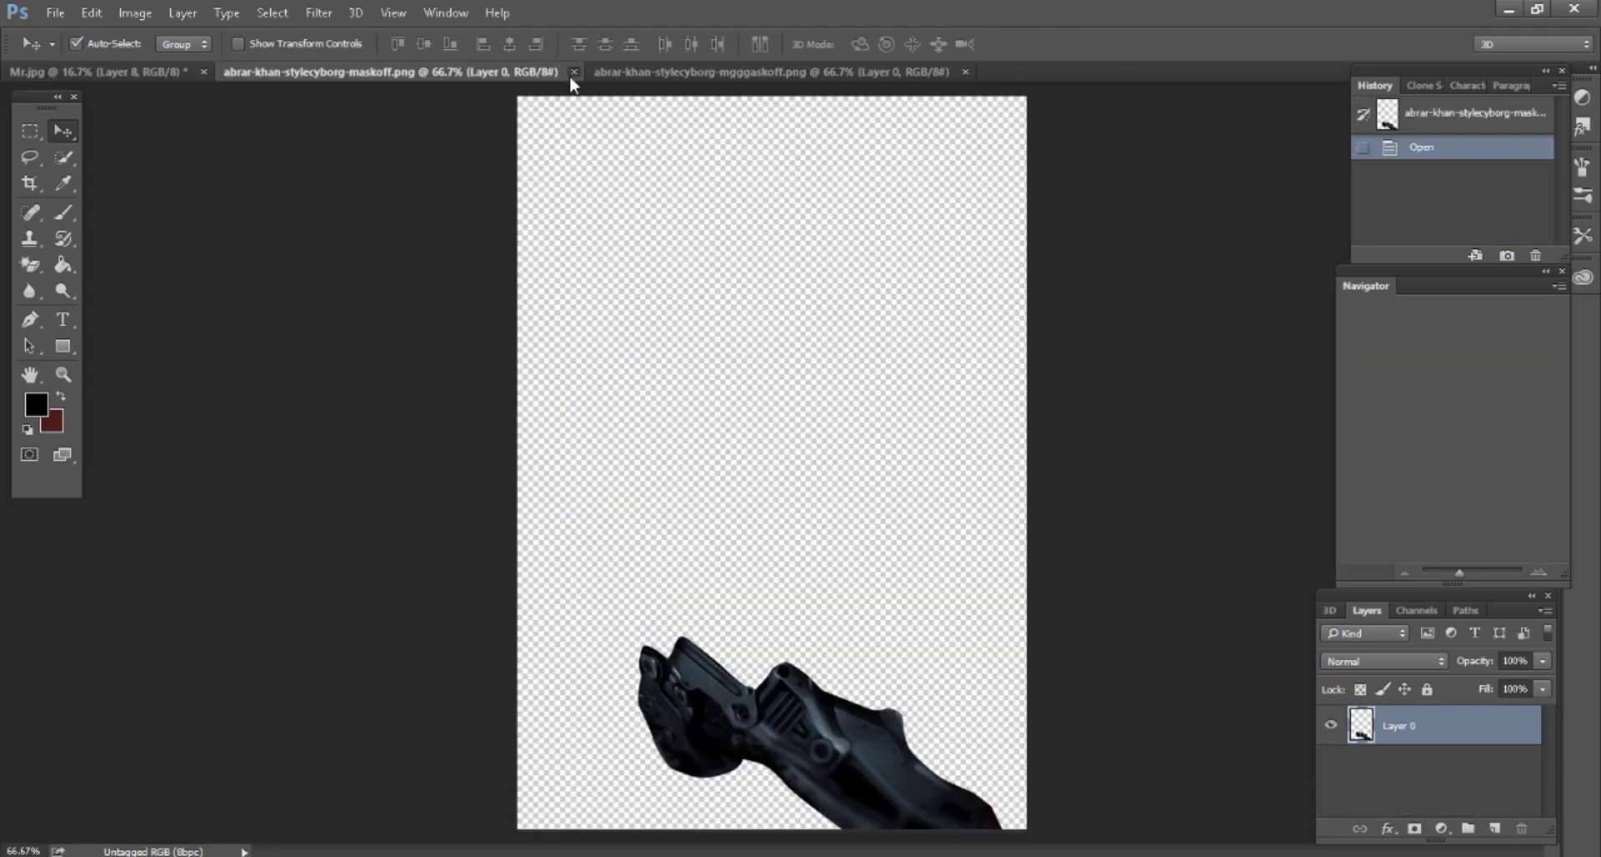
click(574, 72)
click(590, 71)
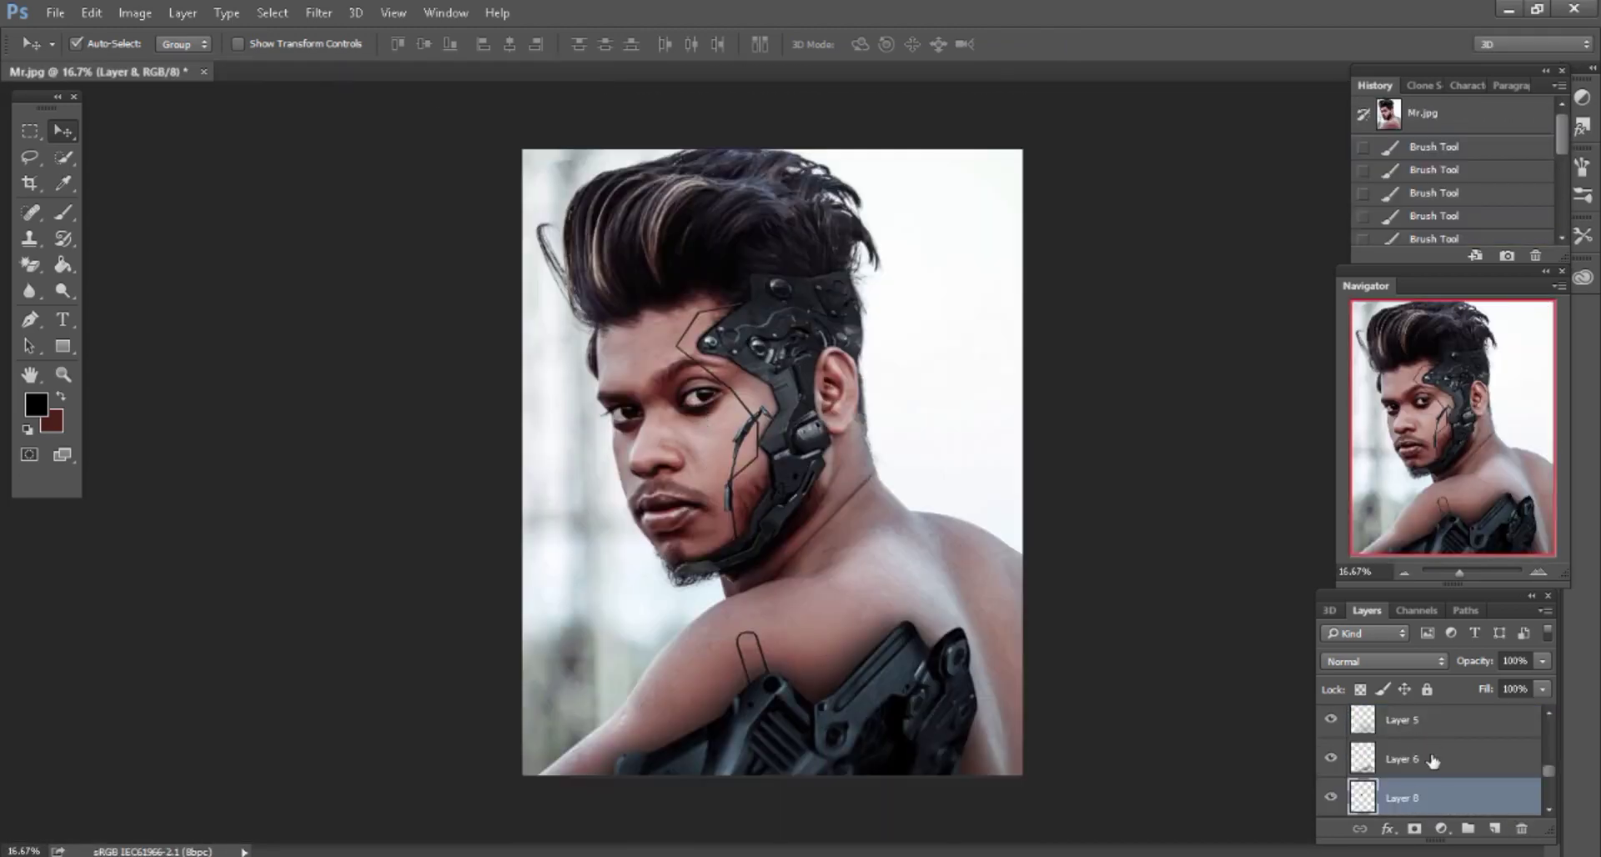
right_click(1409, 799)
click(1263, 278)
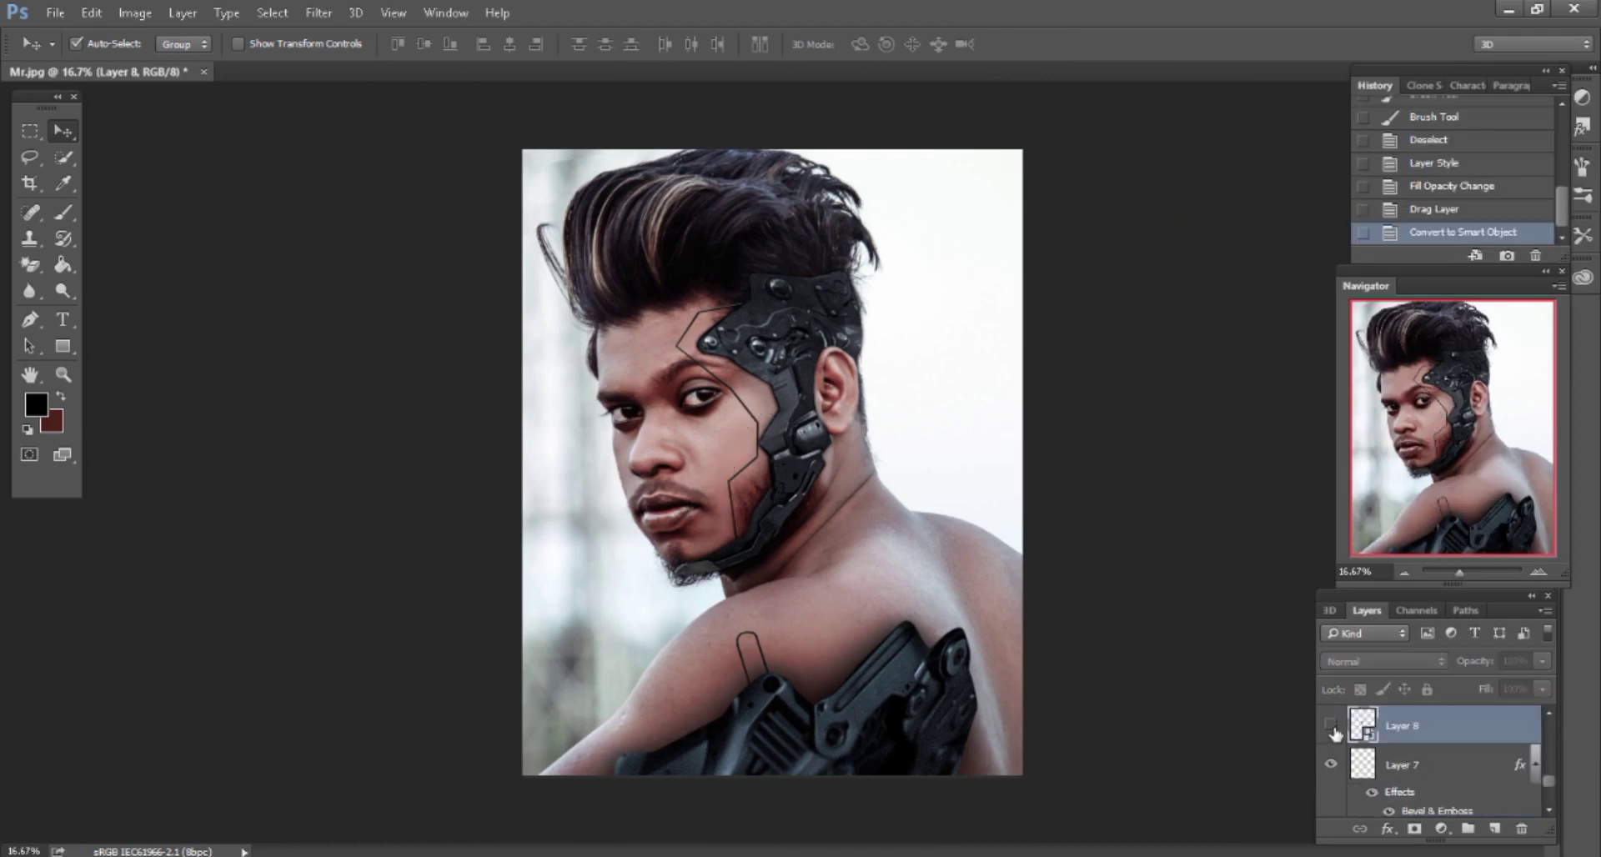
Free-transform the piece: enlarge it, flip it horizontally and move it over the right shoulder
click(99, 13)
click(154, 384)
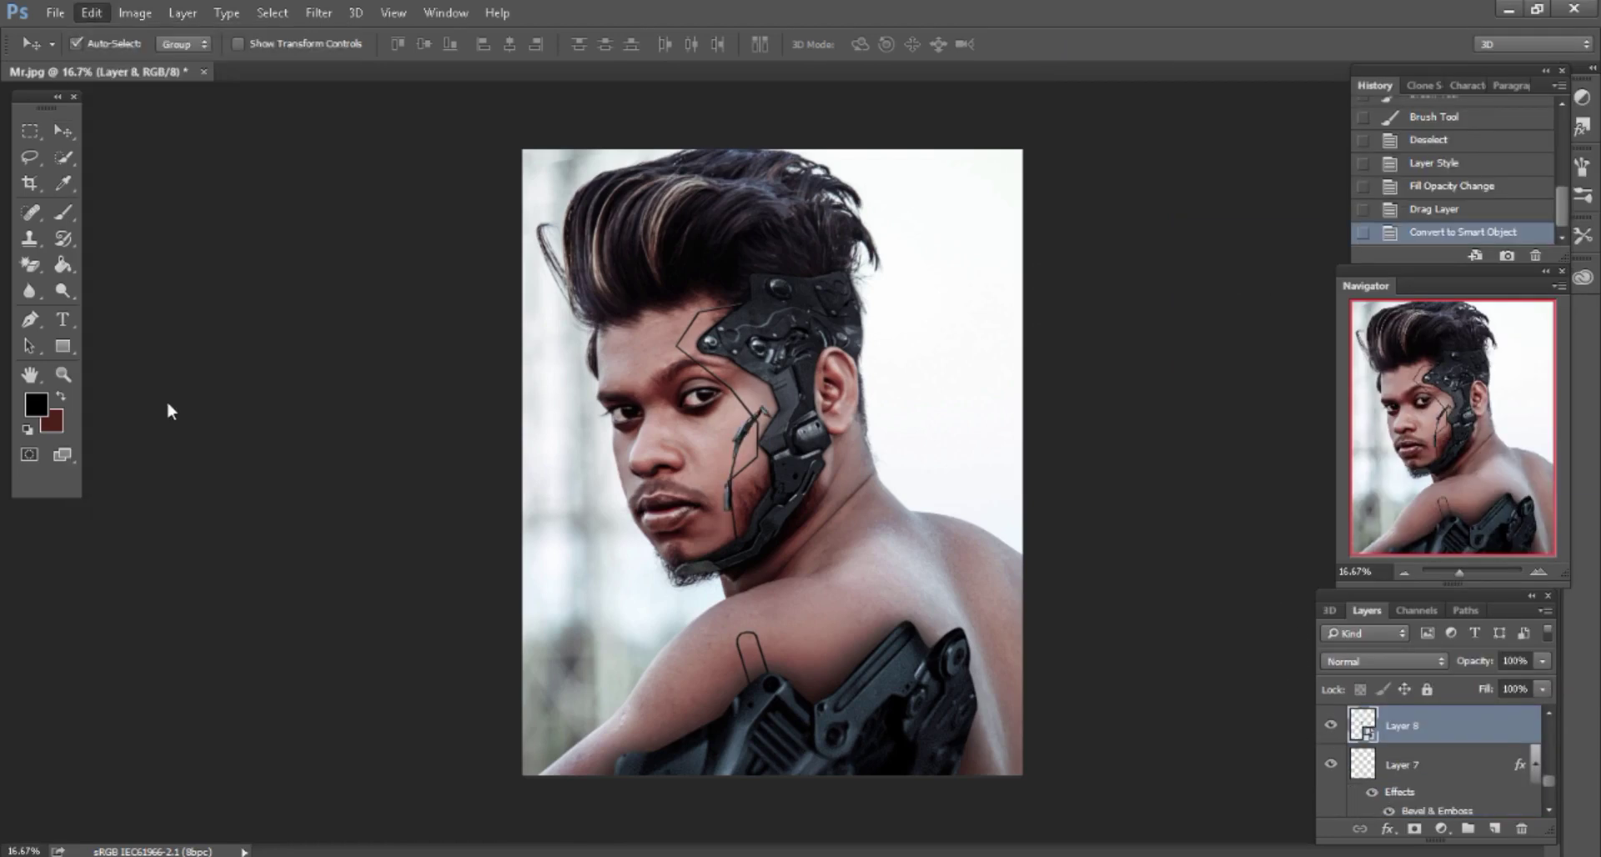
drag(385, 49, 450, 49)
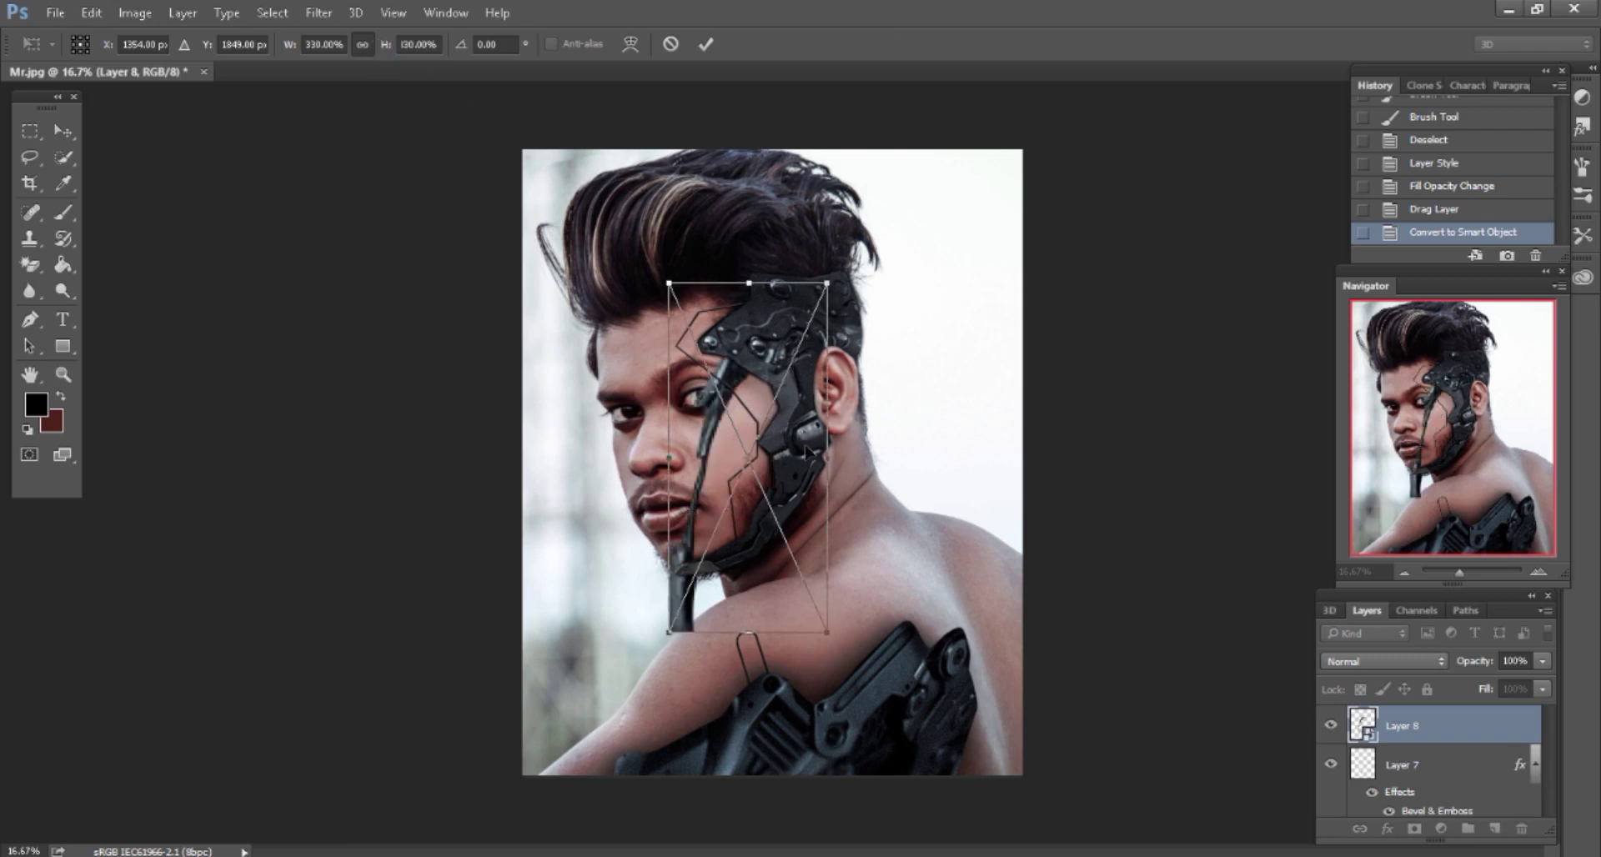
right_click(806, 448)
click(864, 725)
drag(834, 417, 1088, 500)
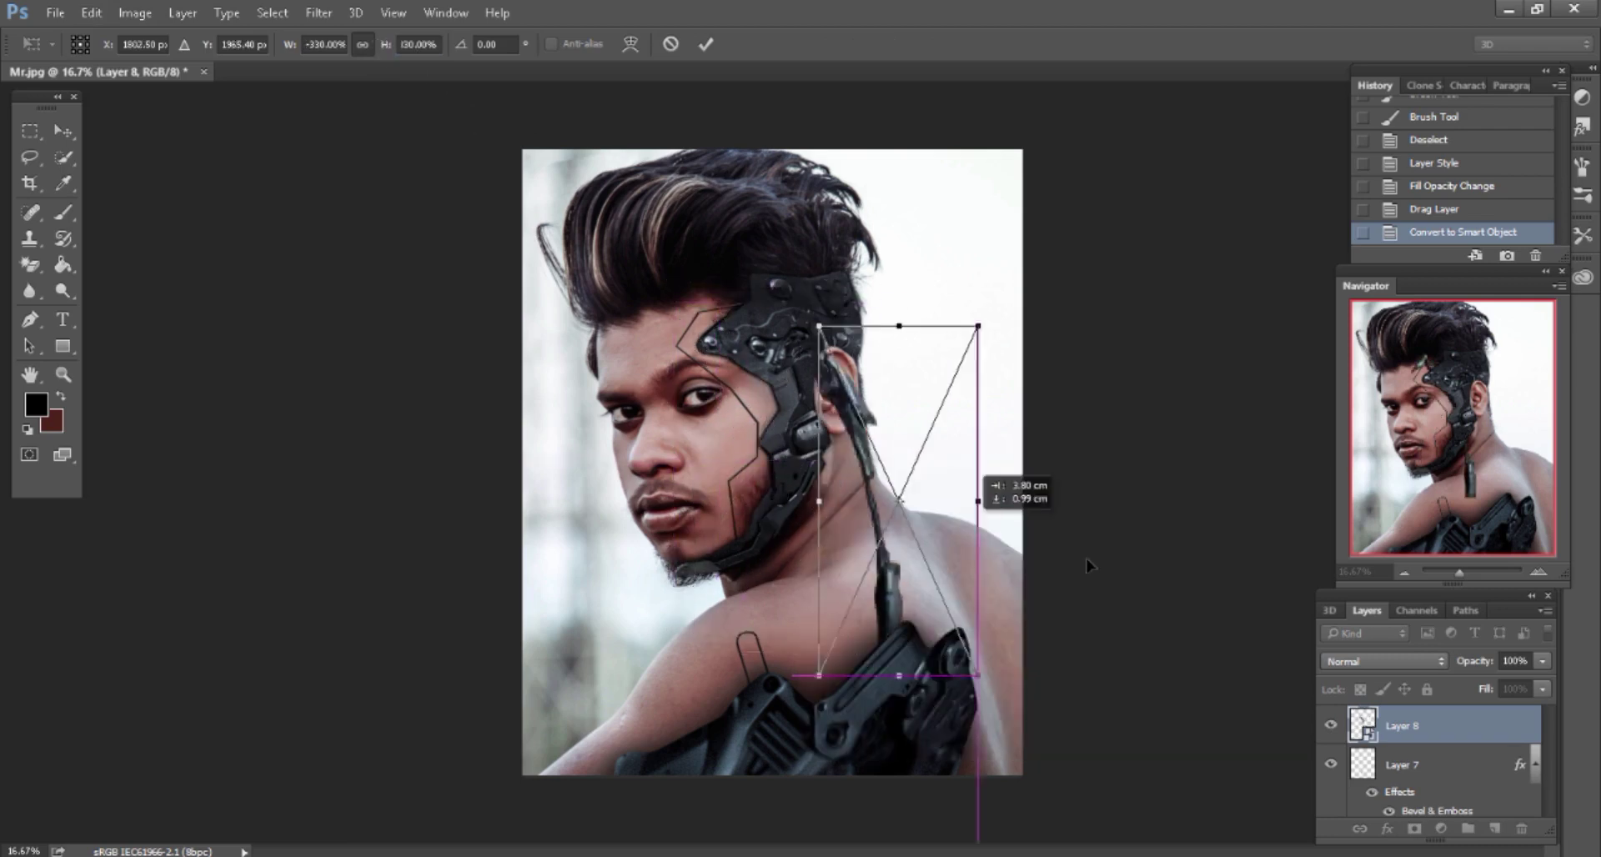
drag(1060, 551, 1000, 673)
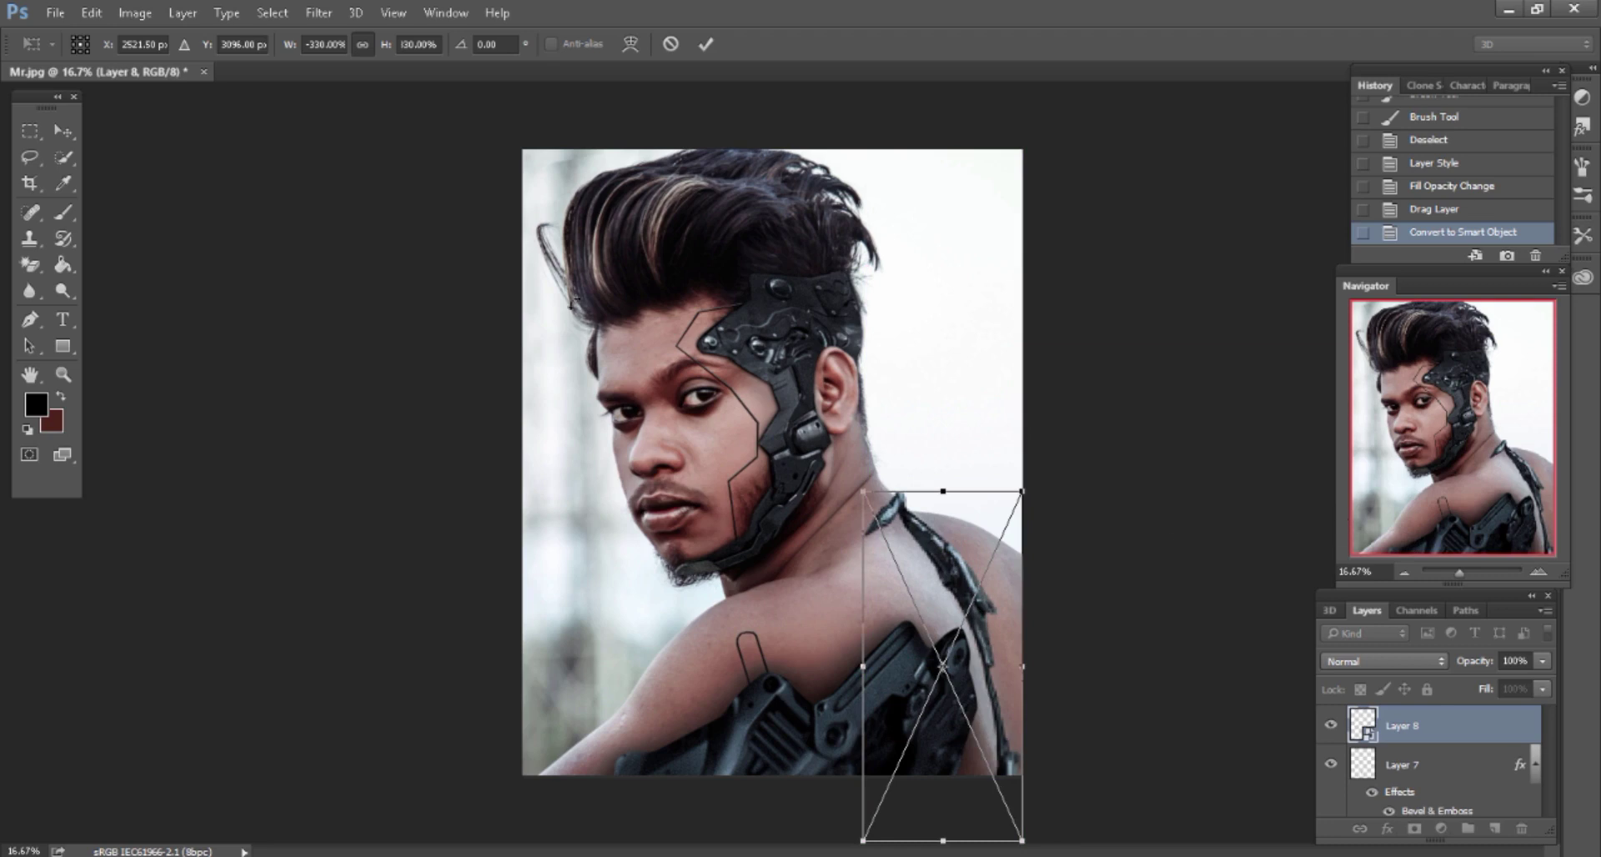
Fine-tune the piece to 387% scale, tilt it 4.44° along the neck and shoulder, and commit
click(418, 45)
key(Up)
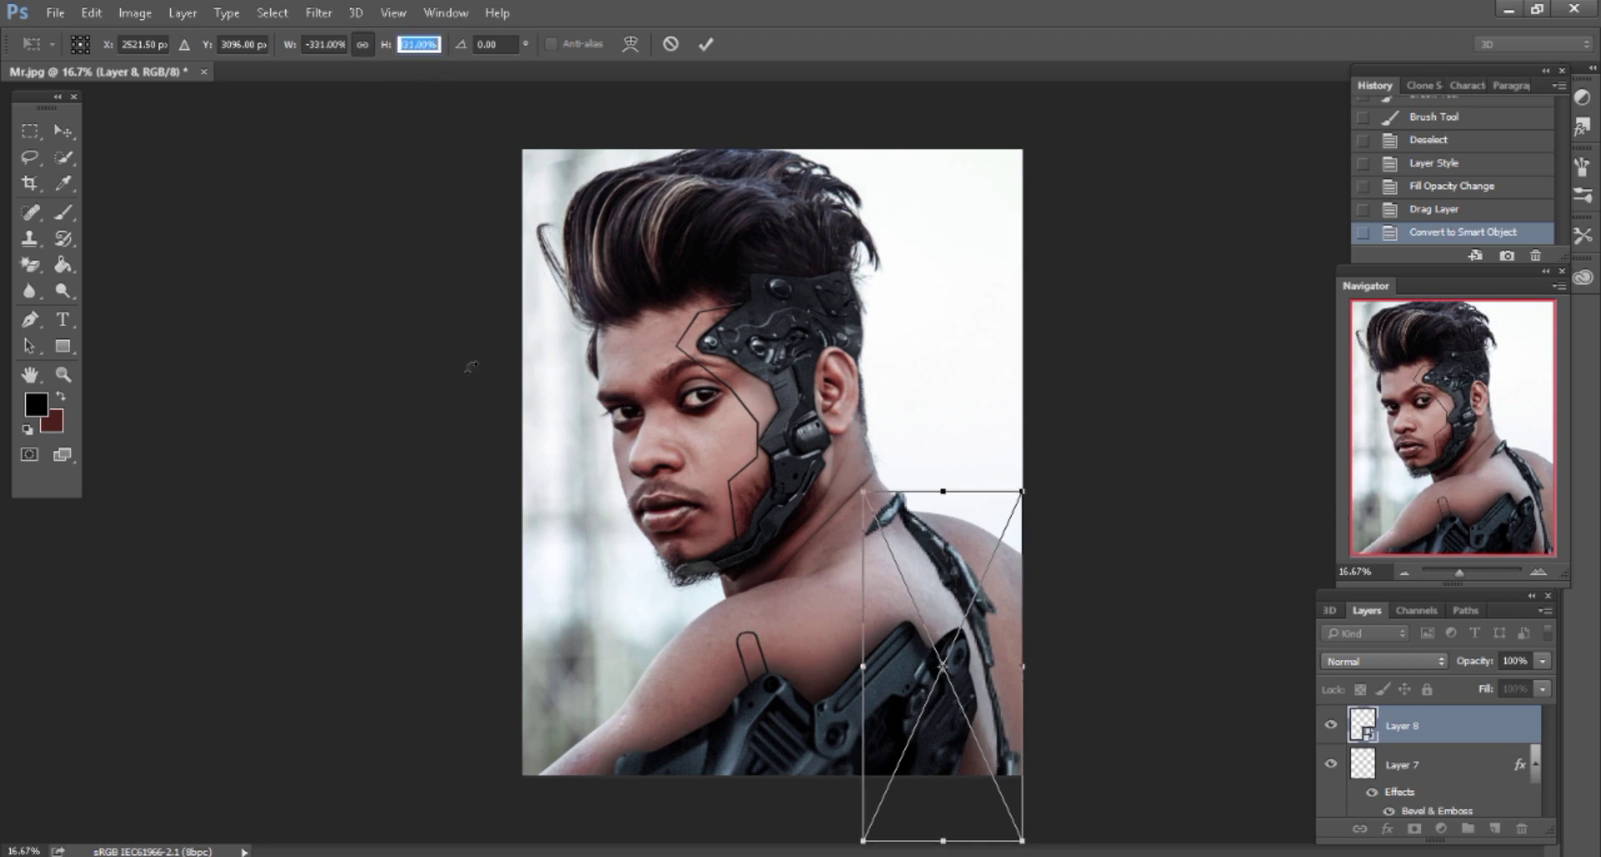
key(Up)
drag(383, 46, 394, 50)
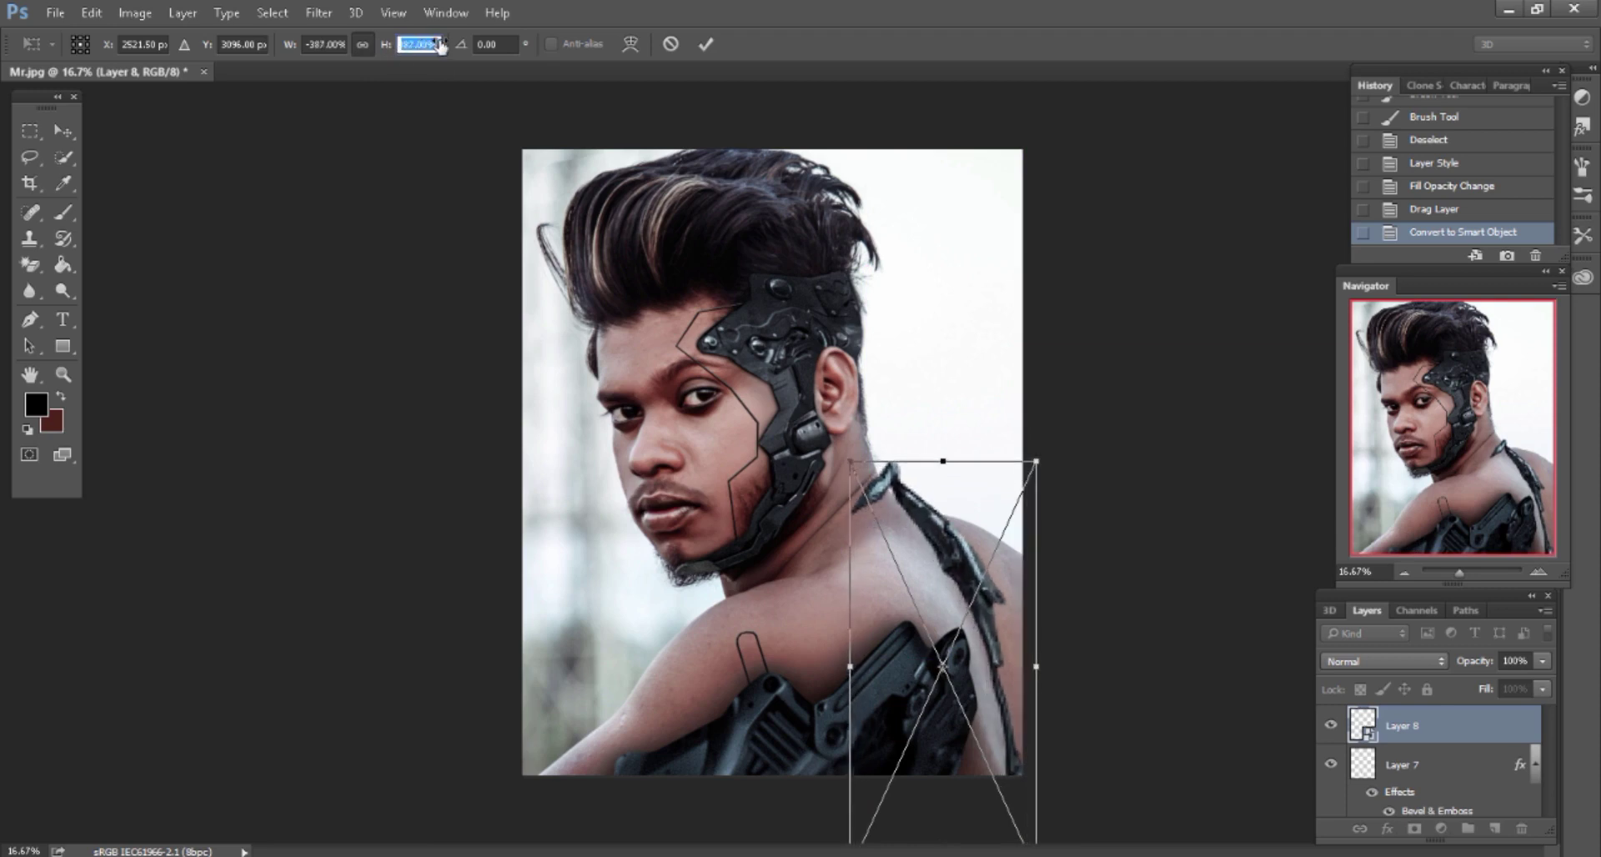
drag(394, 50, 441, 48)
drag(1116, 490, 1109, 503)
drag(953, 544, 951, 571)
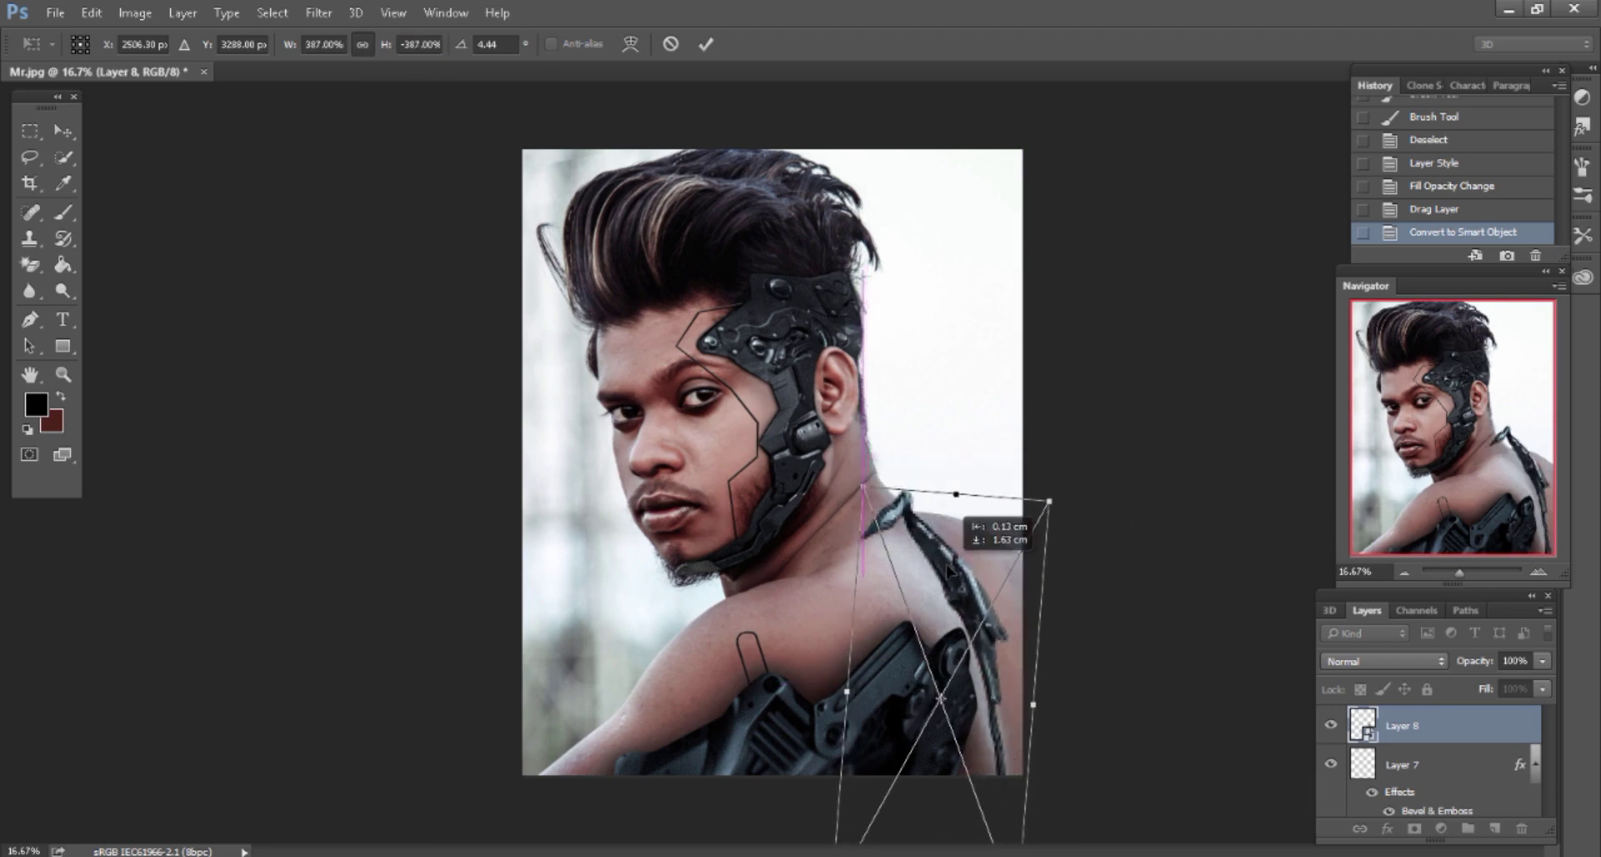
drag(950, 567, 931, 577)
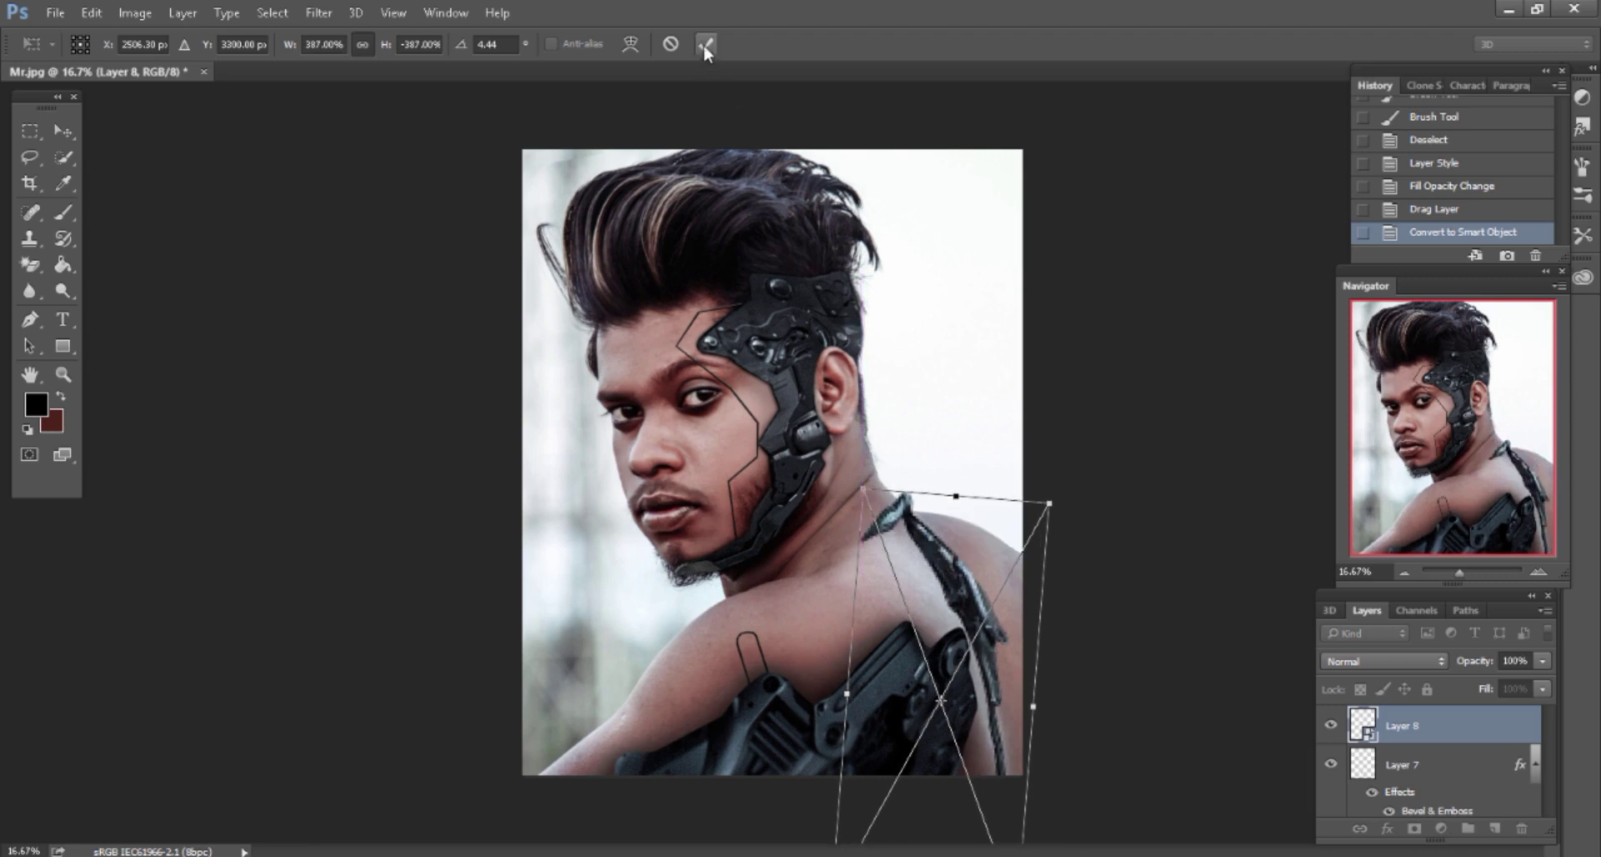
key(Return)
Nudge the shoulder armour layer slightly into place and zoom in on the face and shoulder
click(949, 581)
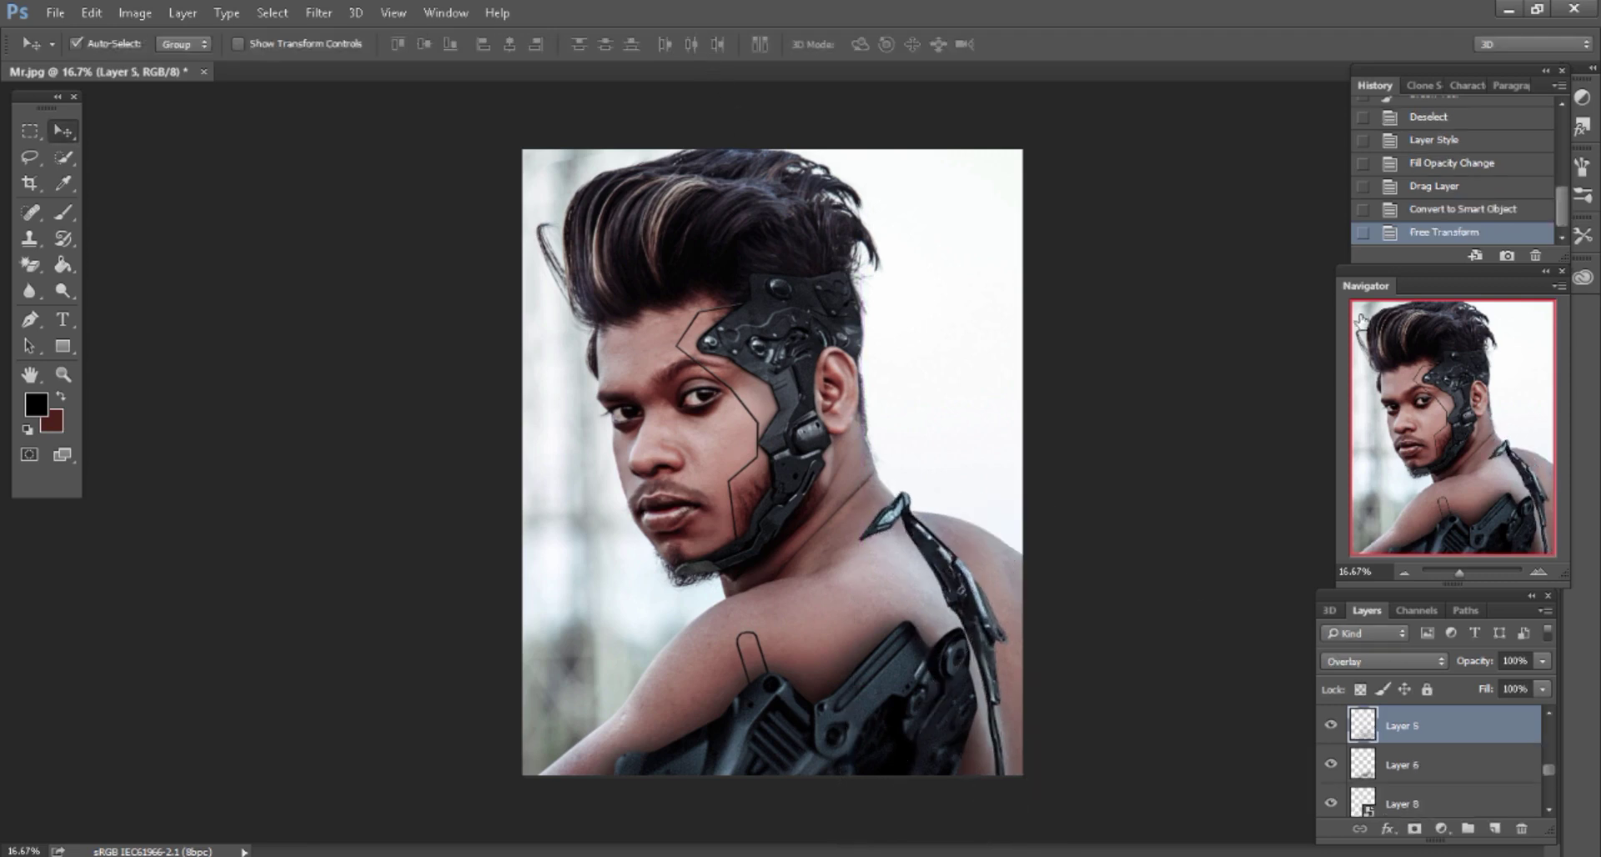
click(916, 512)
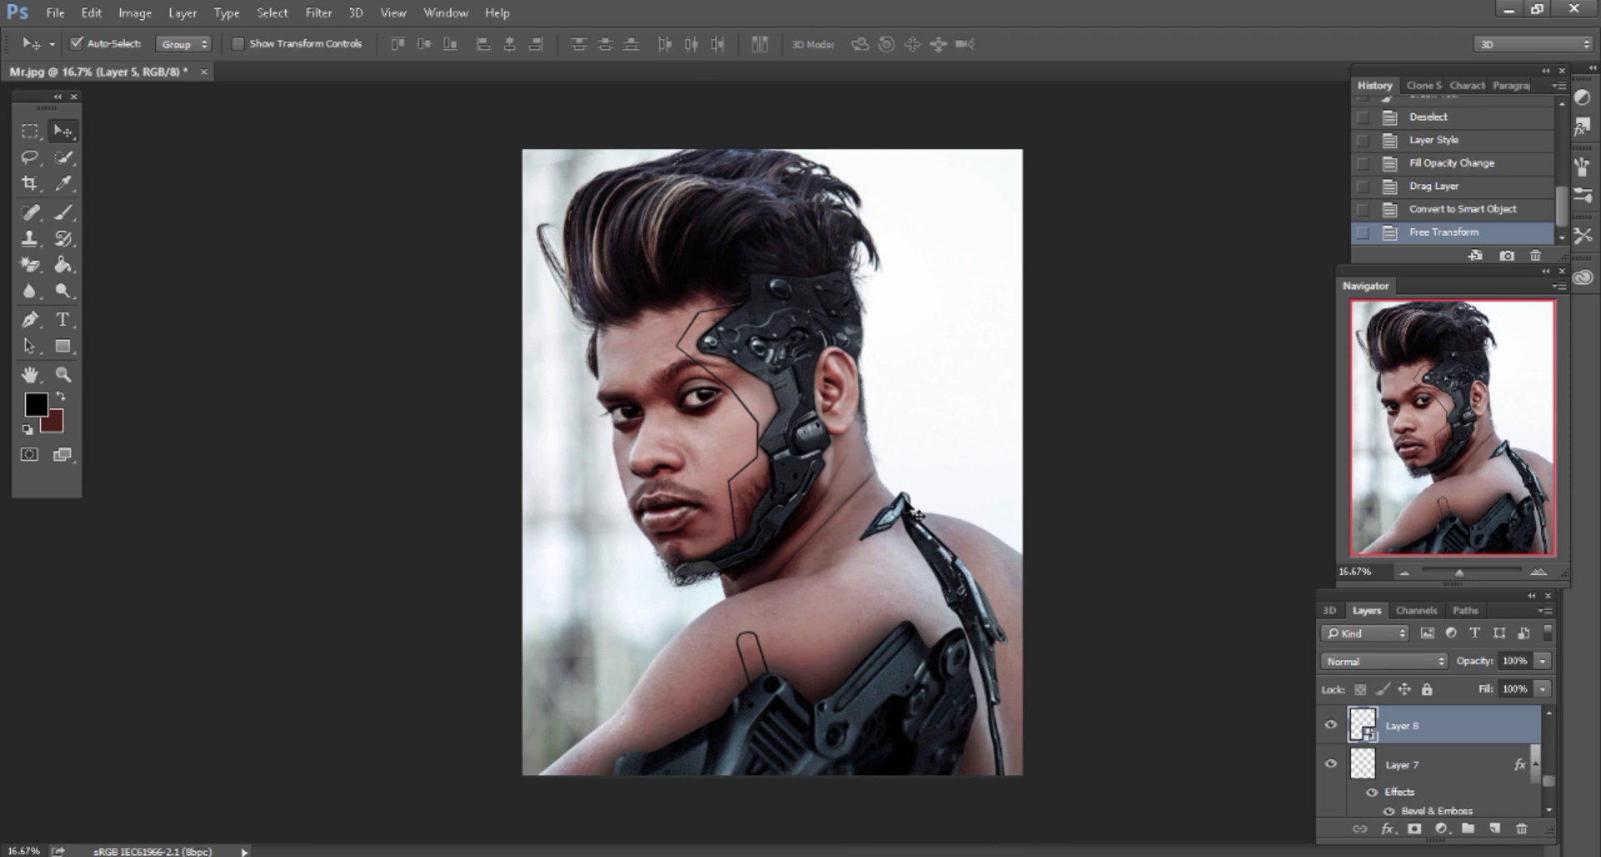
drag(917, 514, 916, 518)
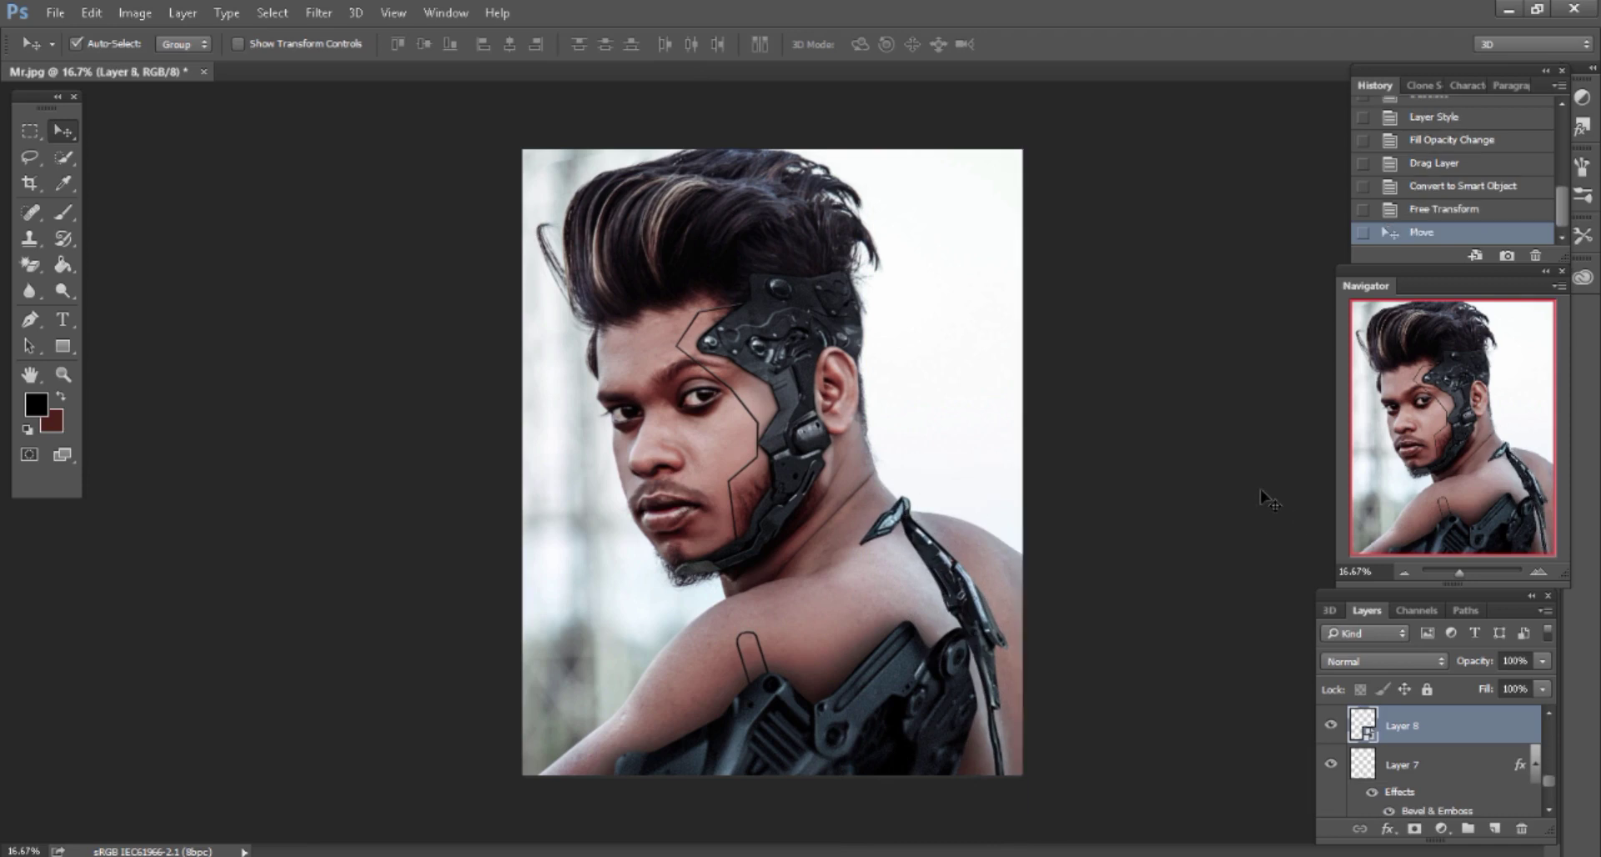
key(ctrl+plus)
scroll(1051, 468, down, 1)
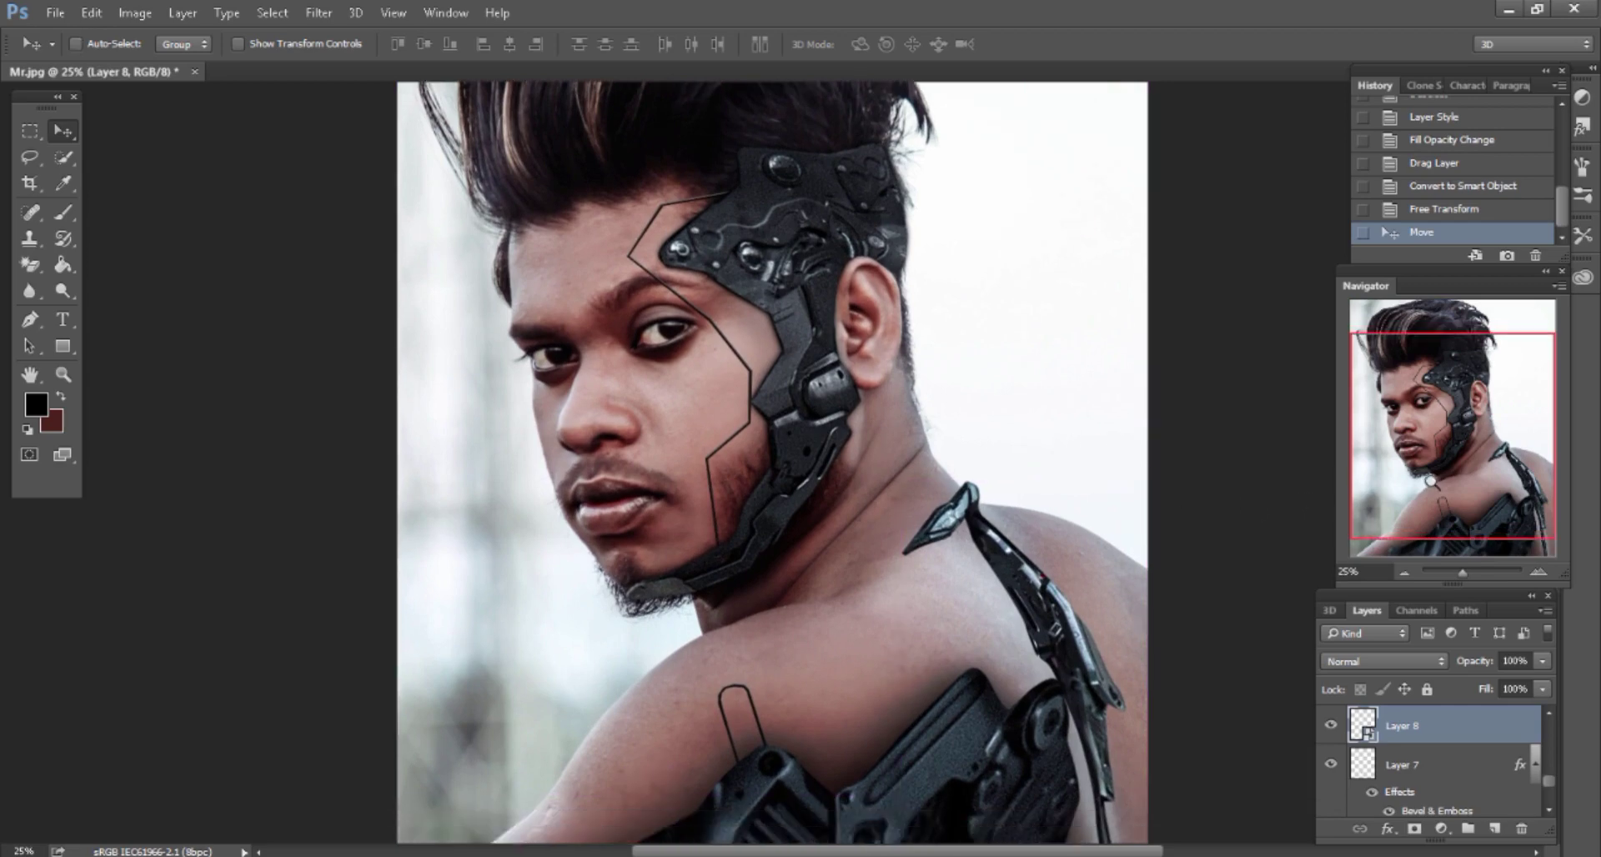
key(ctrl+plus)
scroll(1180, 708, right, 2)
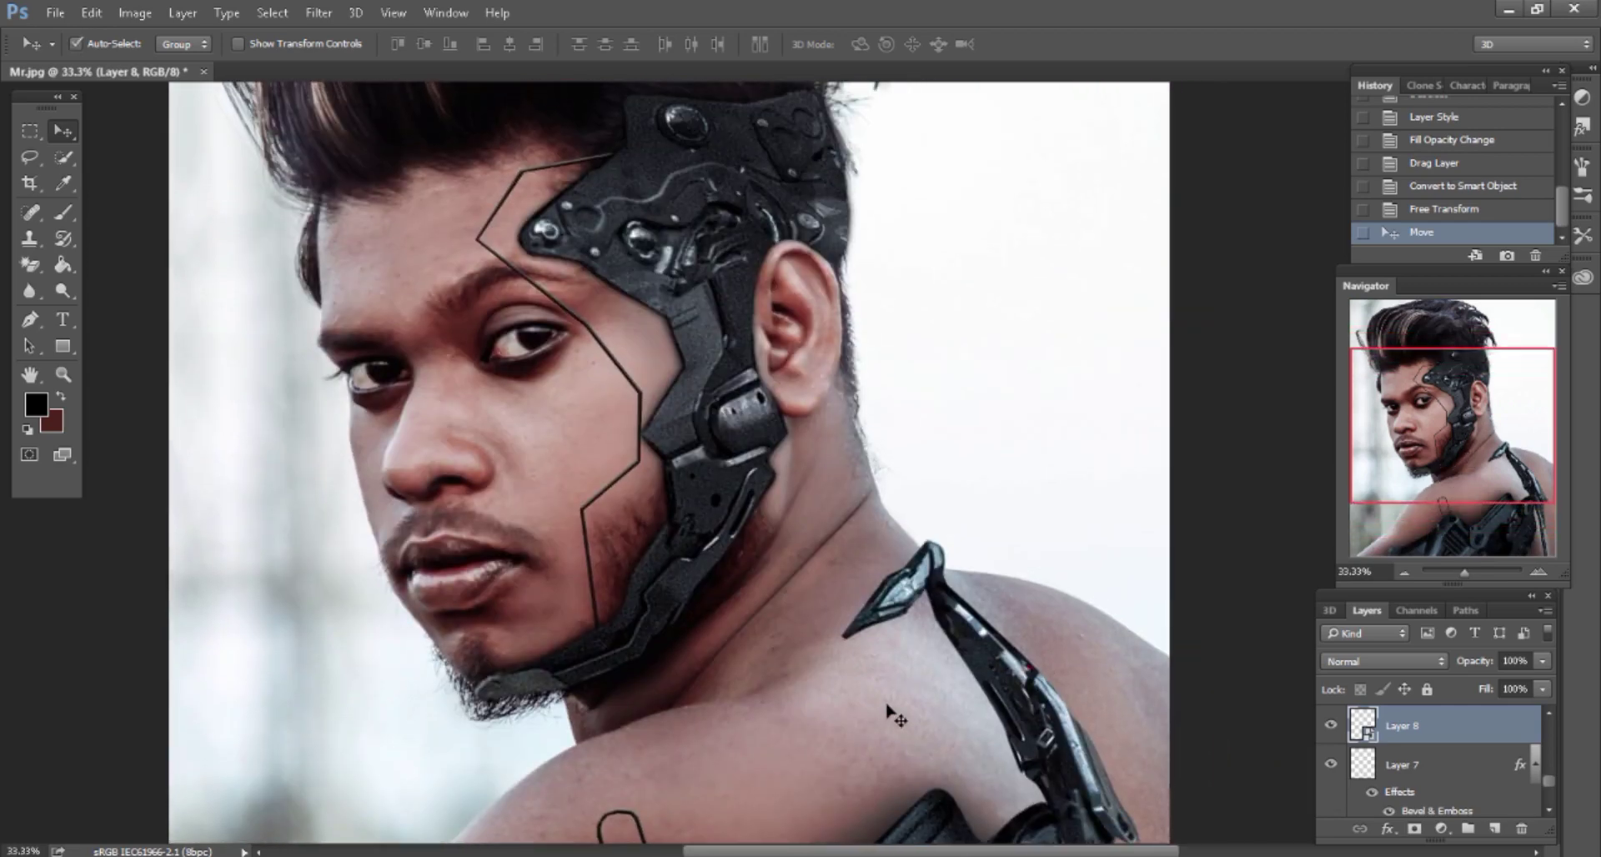
scroll(1506, 767, down, 3)
Add a new layer above the Background and set a smaller soft brush to 35% opacity
click(1446, 802)
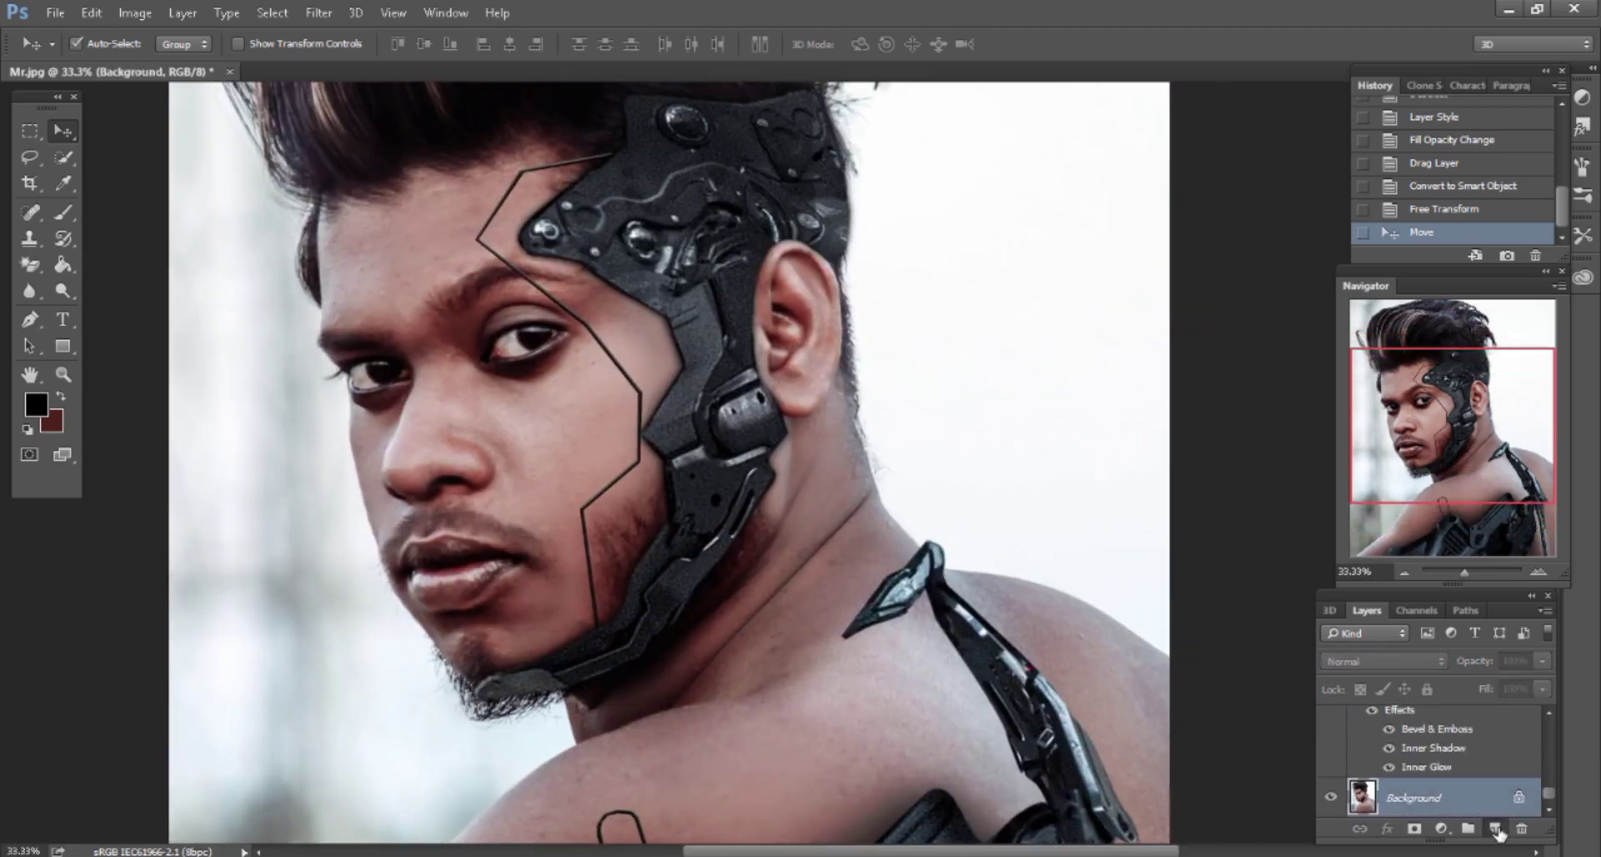
click(1496, 830)
scroll(667, 467, down, 1)
scroll(417, 417, down, 1)
click(63, 214)
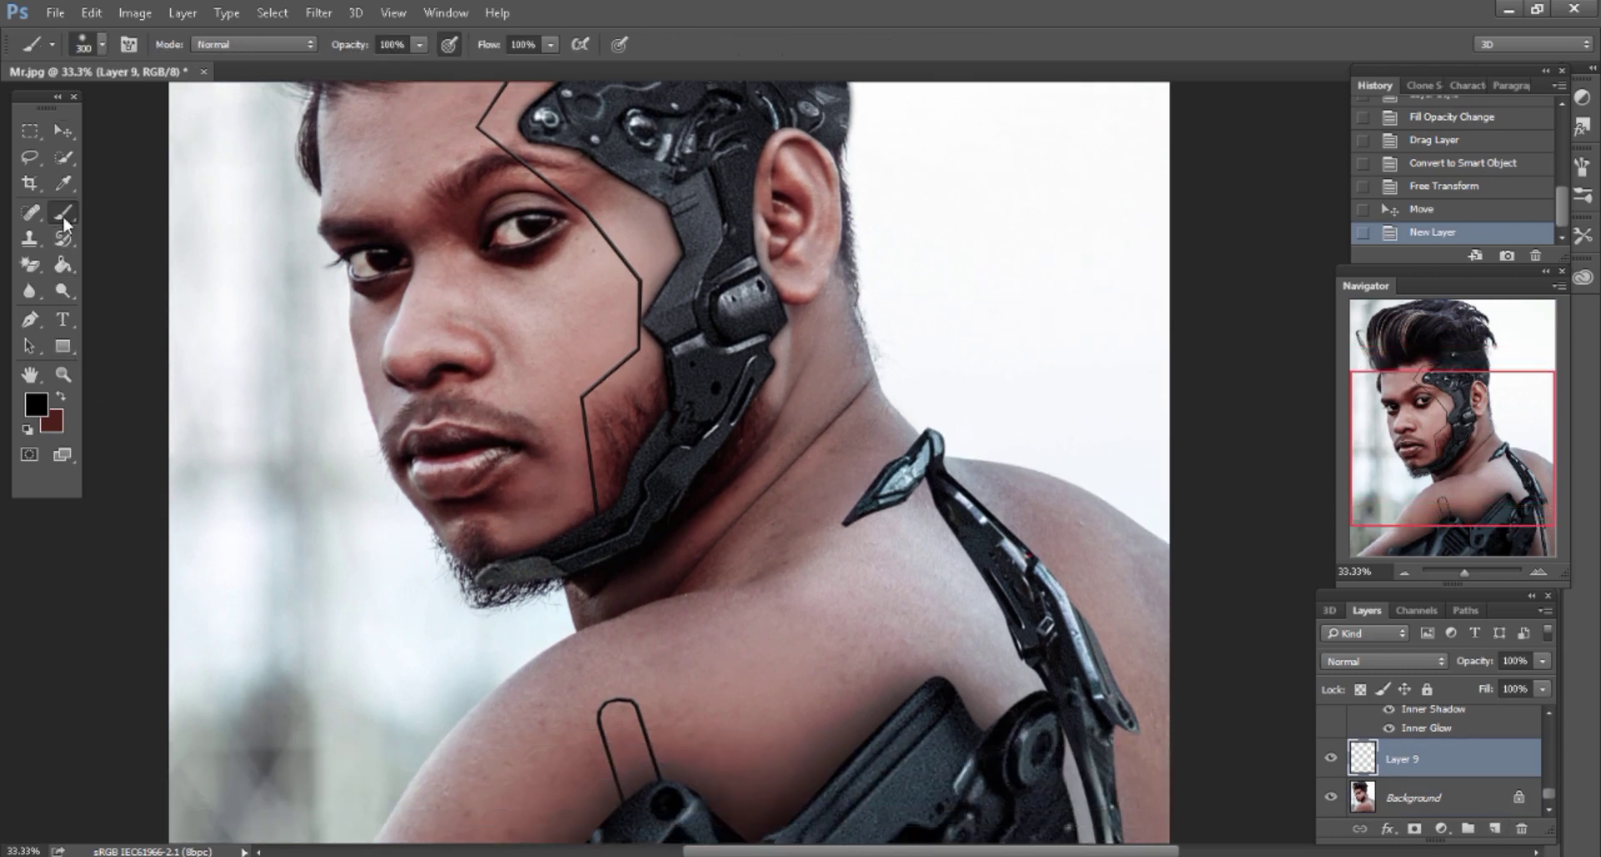
key([)
key([)
key(3)
key(5)
scroll(917, 517, down, 1)
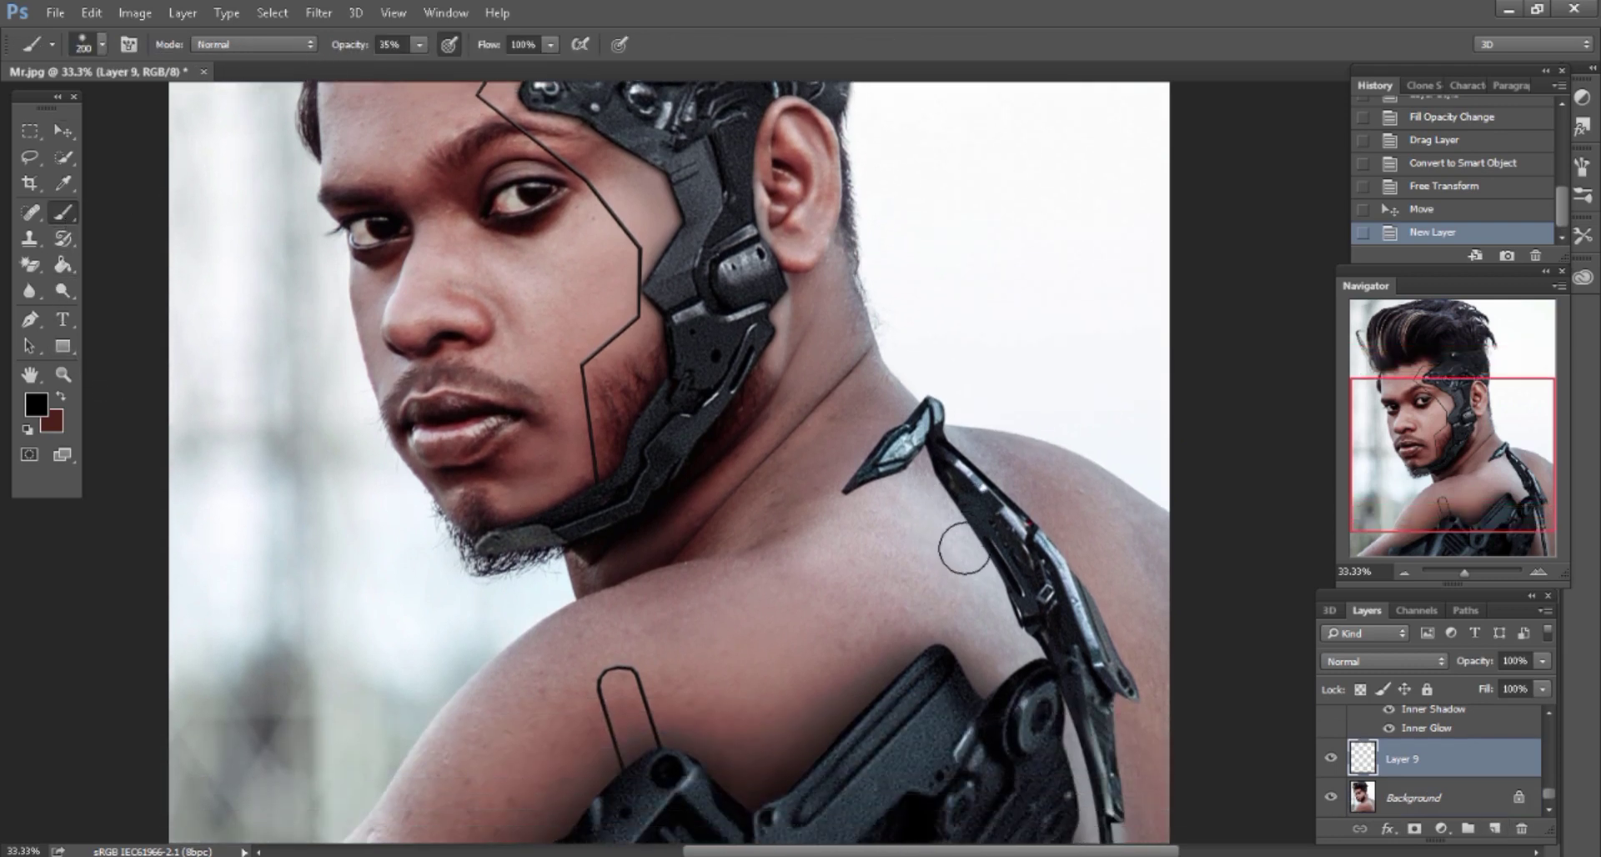
Paint a soft black shading stroke down the shoulder with a resized brush
drag(964, 548, 936, 446)
key(ctrl+z)
key([)
key([)
key([)
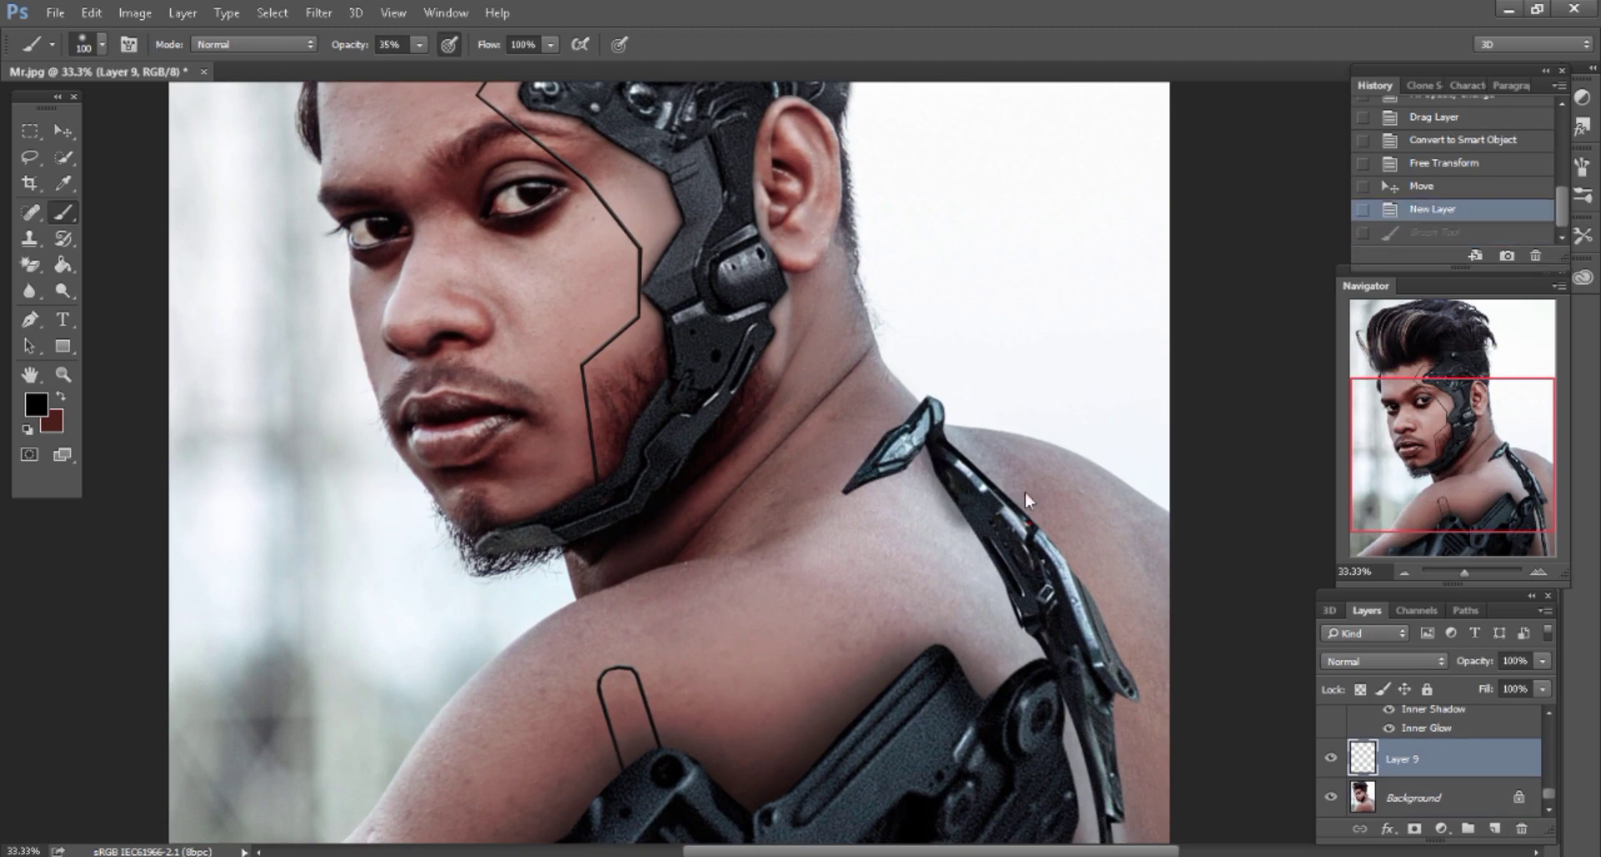
key([)
key([)
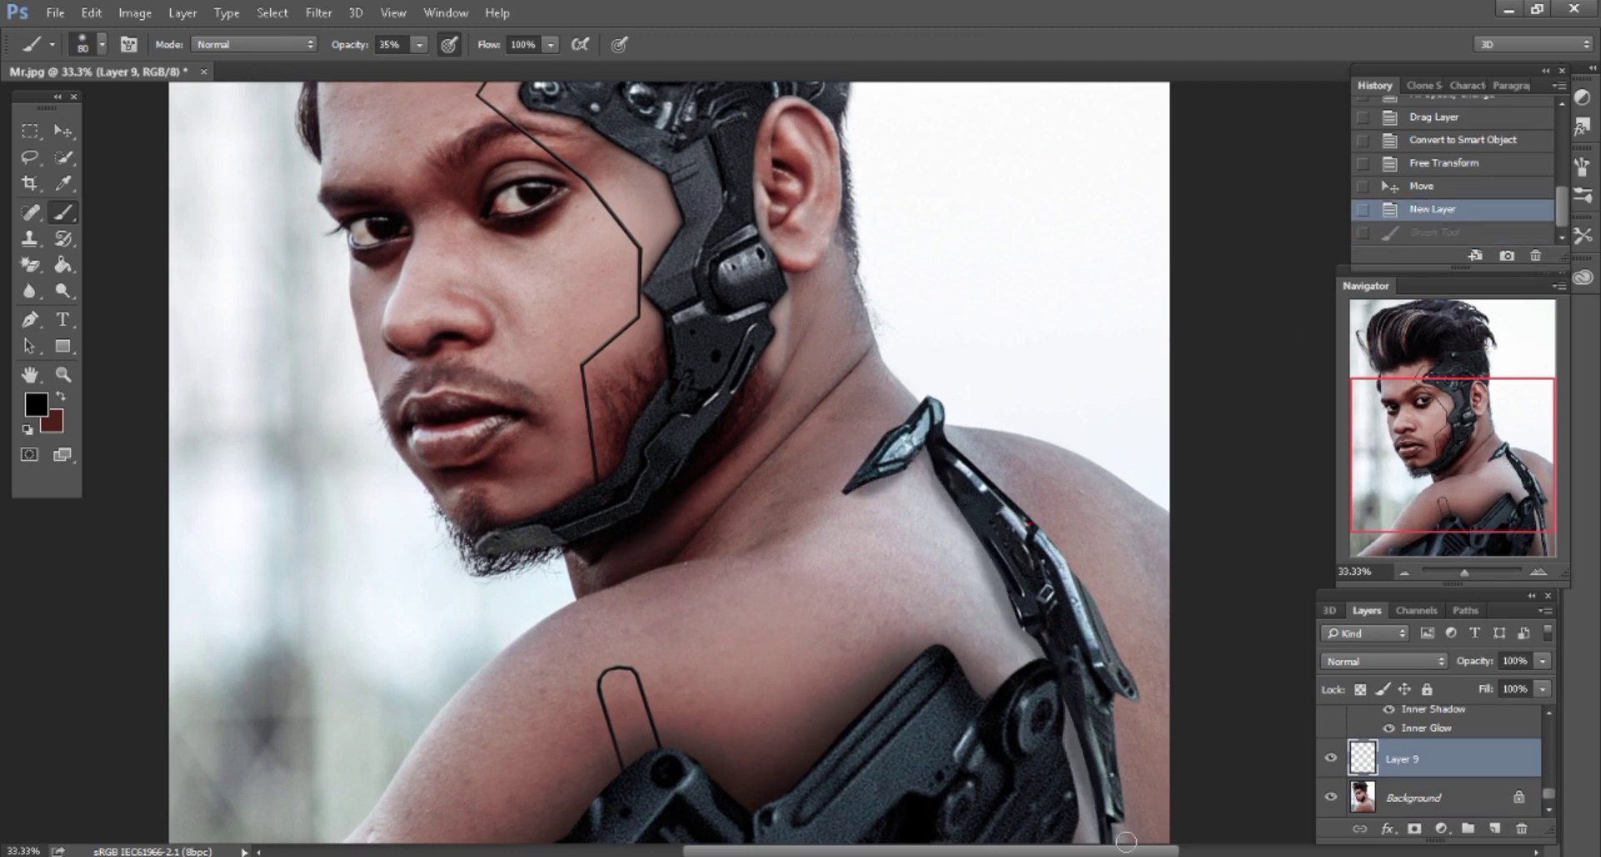
key(ctrl+minus)
key(])
key(])
key(])
drag(1027, 671, 1028, 776)
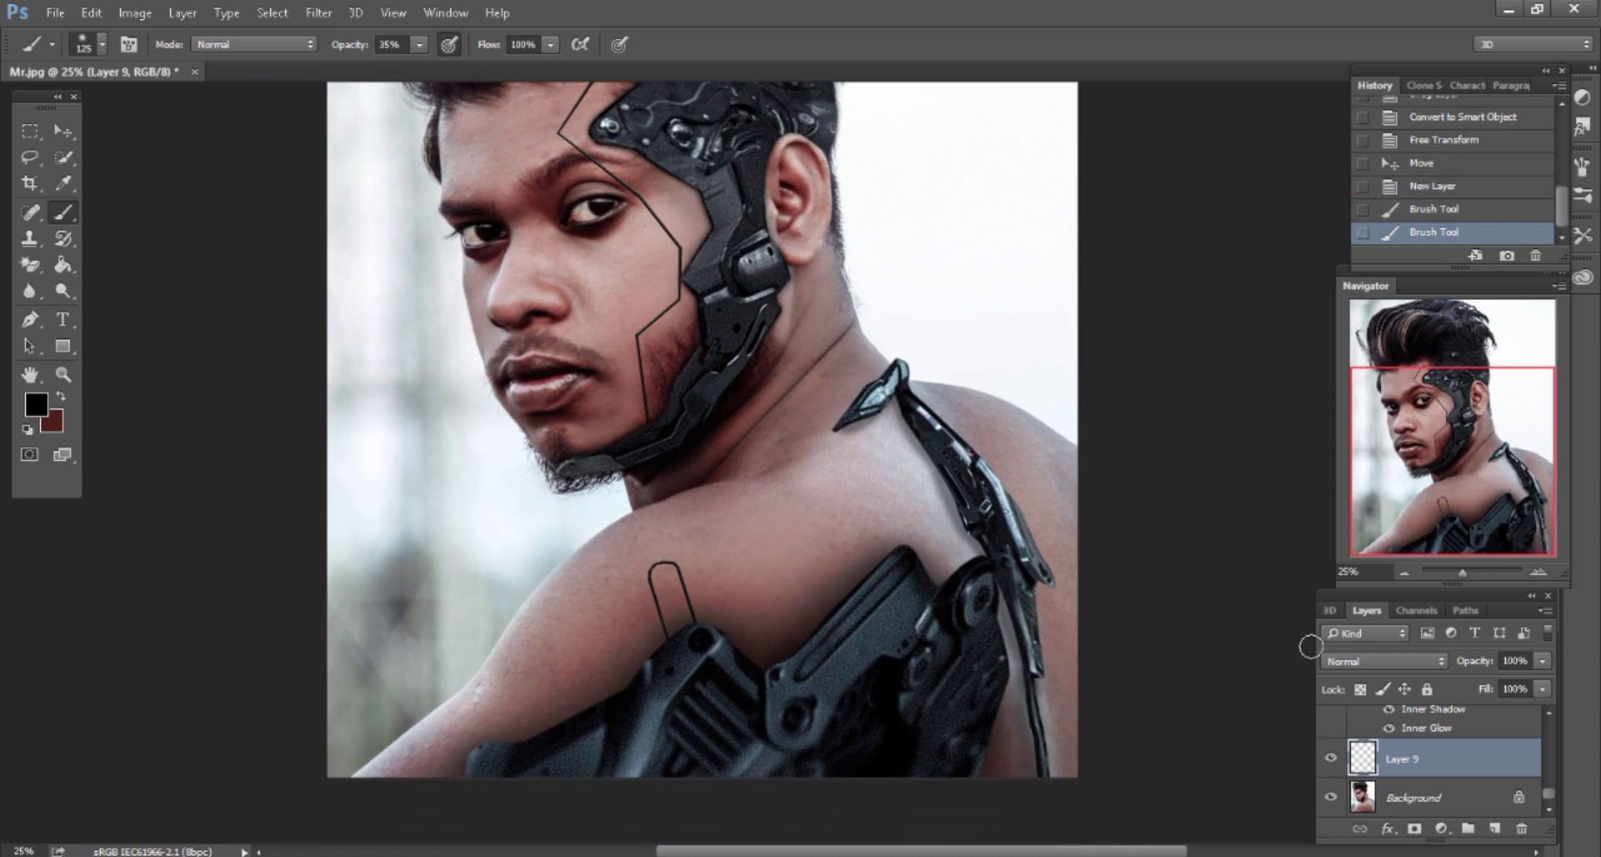
Set the shading layer to Overlay and darken the skin around the armour and along its cable
click(1348, 660)
click(1356, 455)
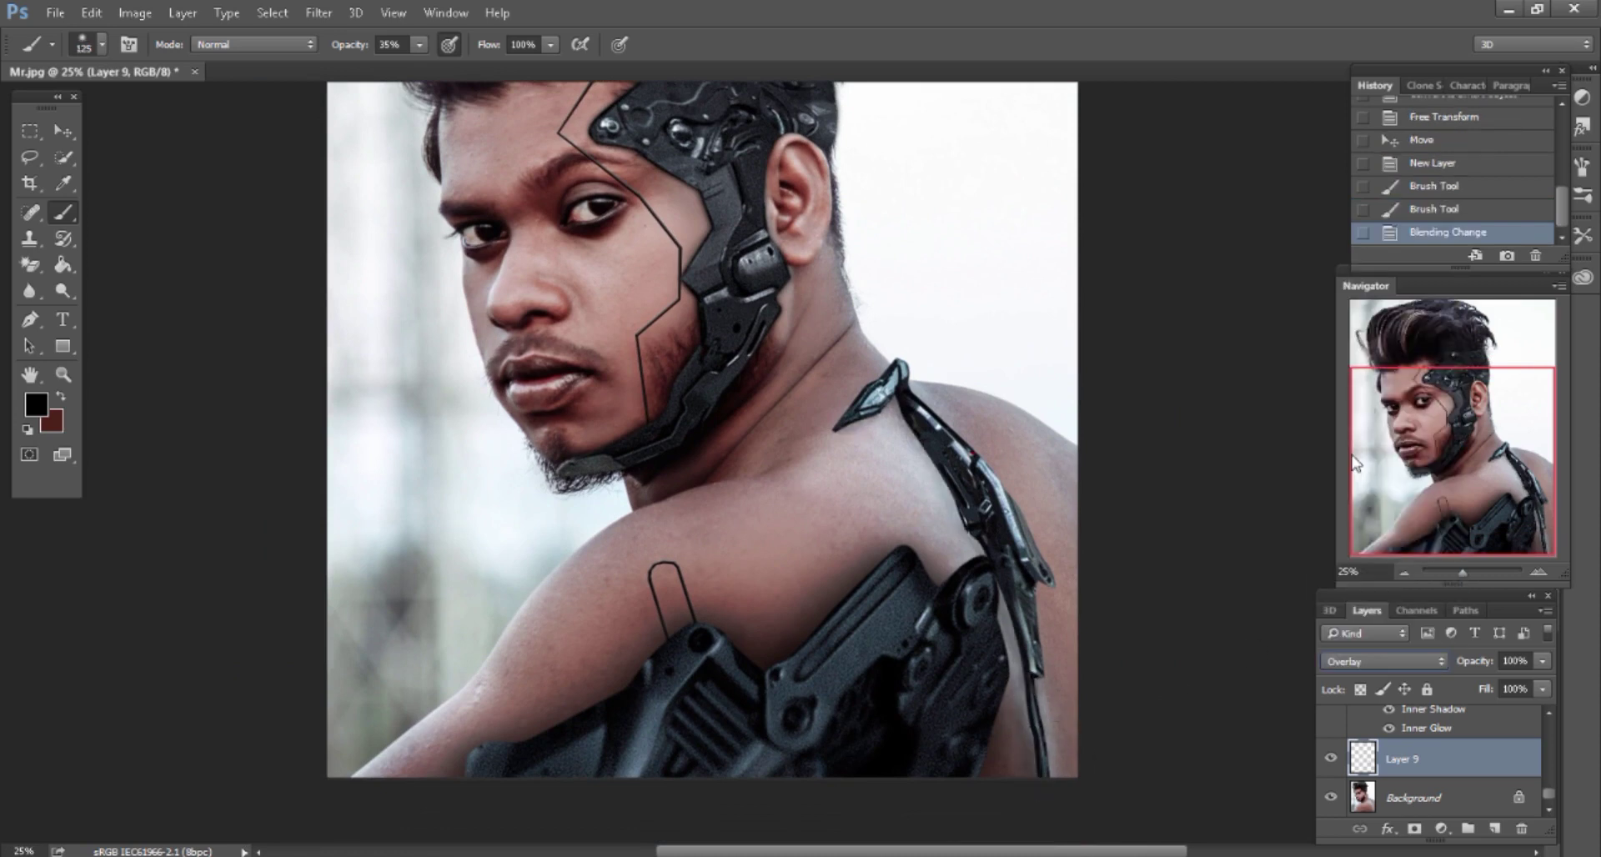
key(])
key(])
key(])
key(])
key(])
key(])
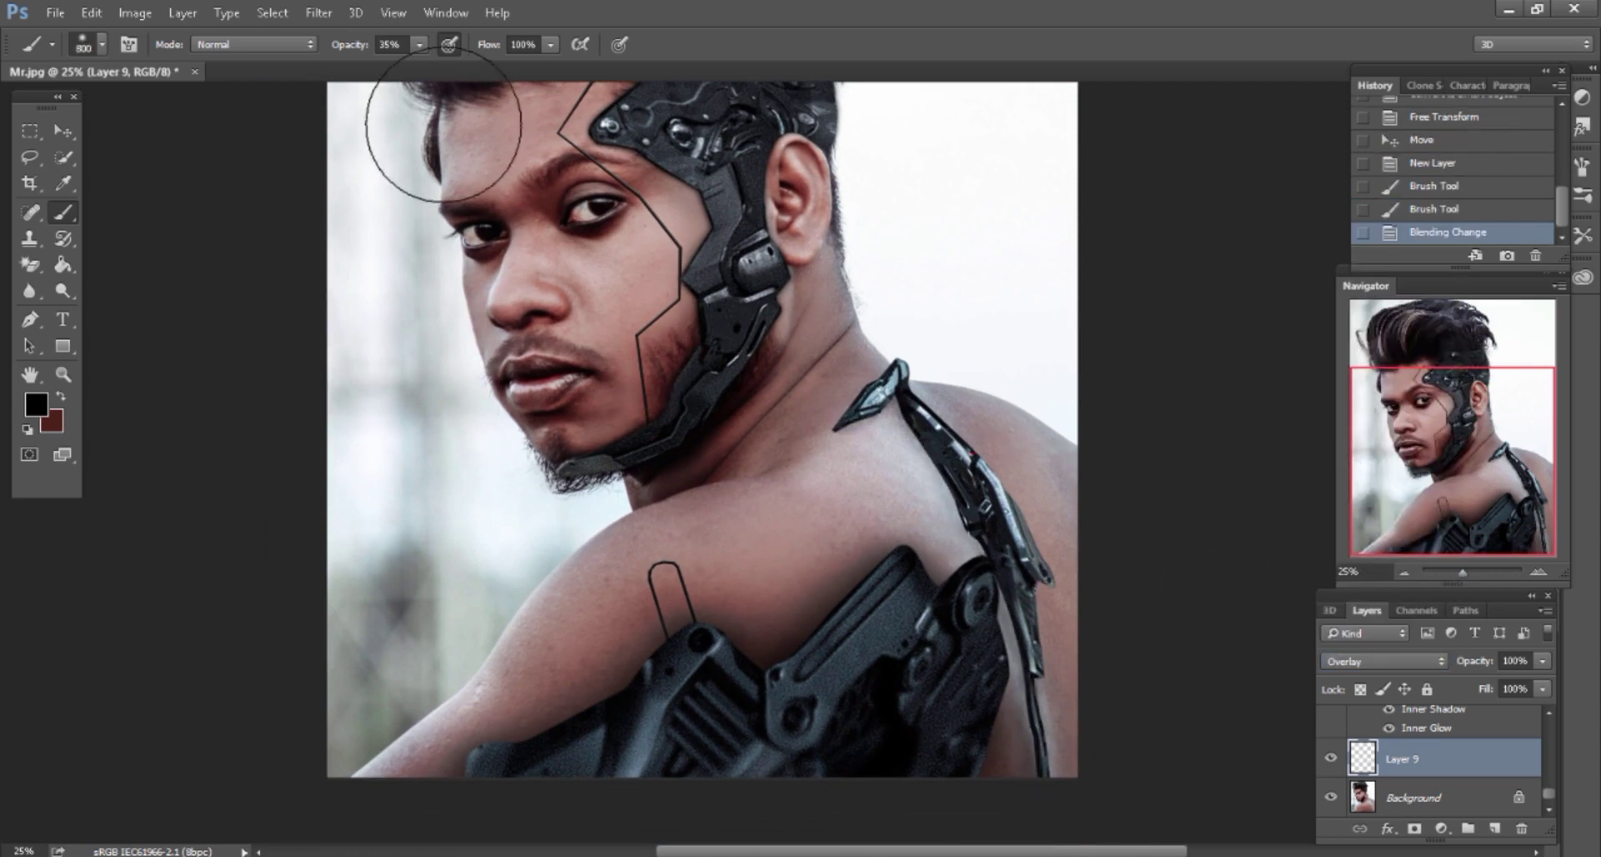
key([)
key([)
key([)
mouse_move(934, 483)
mouse_down()
mouse_move(911, 414)
mouse_move(846, 416)
mouse_up()
key([)
drag(930, 448, 965, 496)
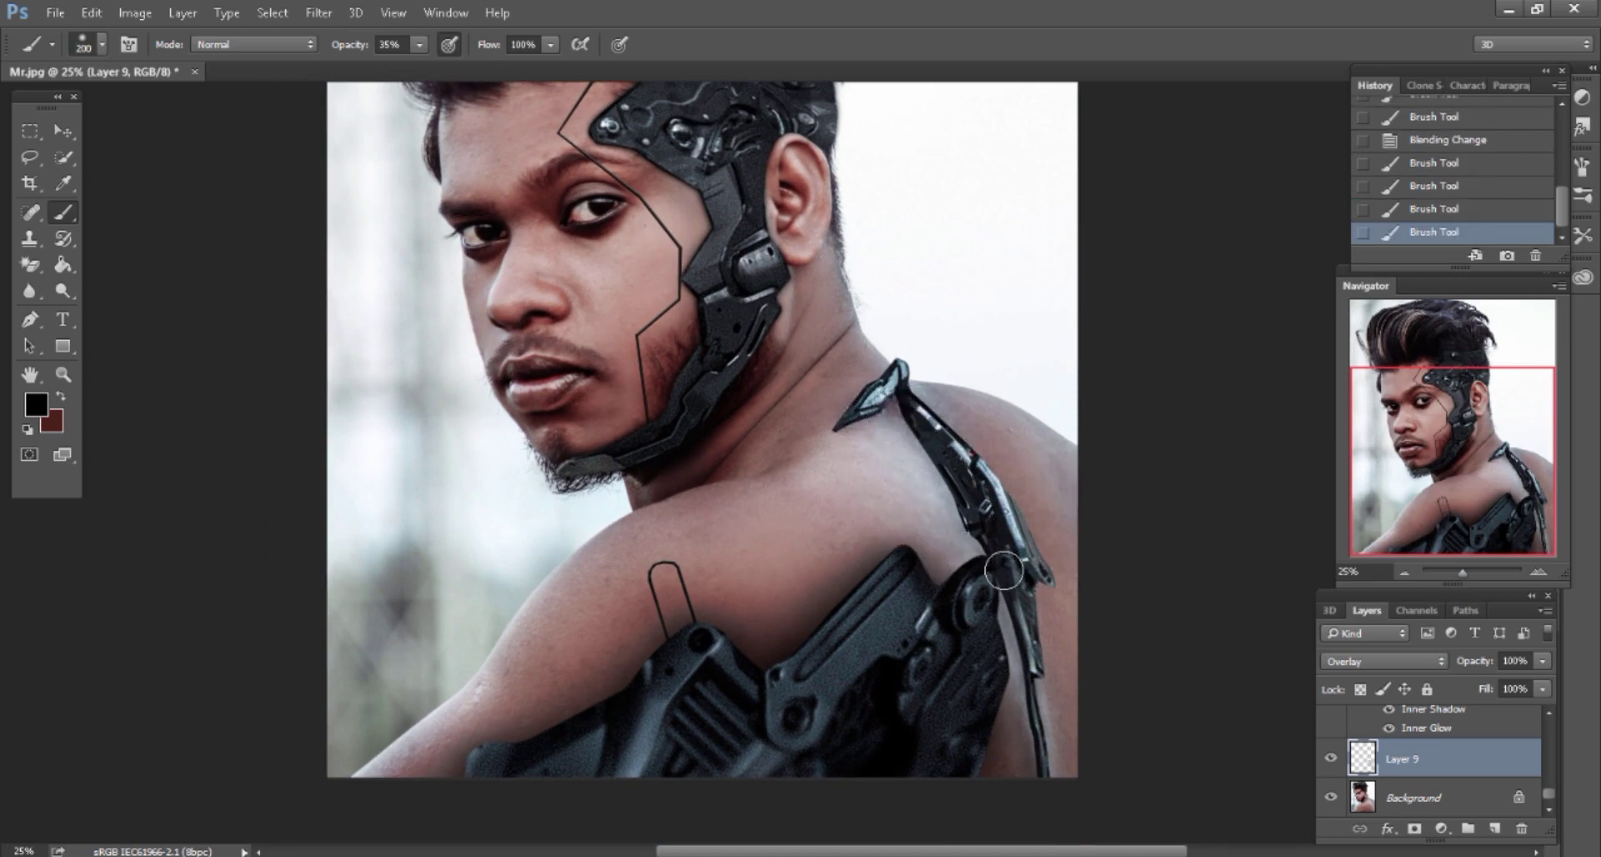
drag(1003, 570, 1029, 761)
key(])
key(])
key(])
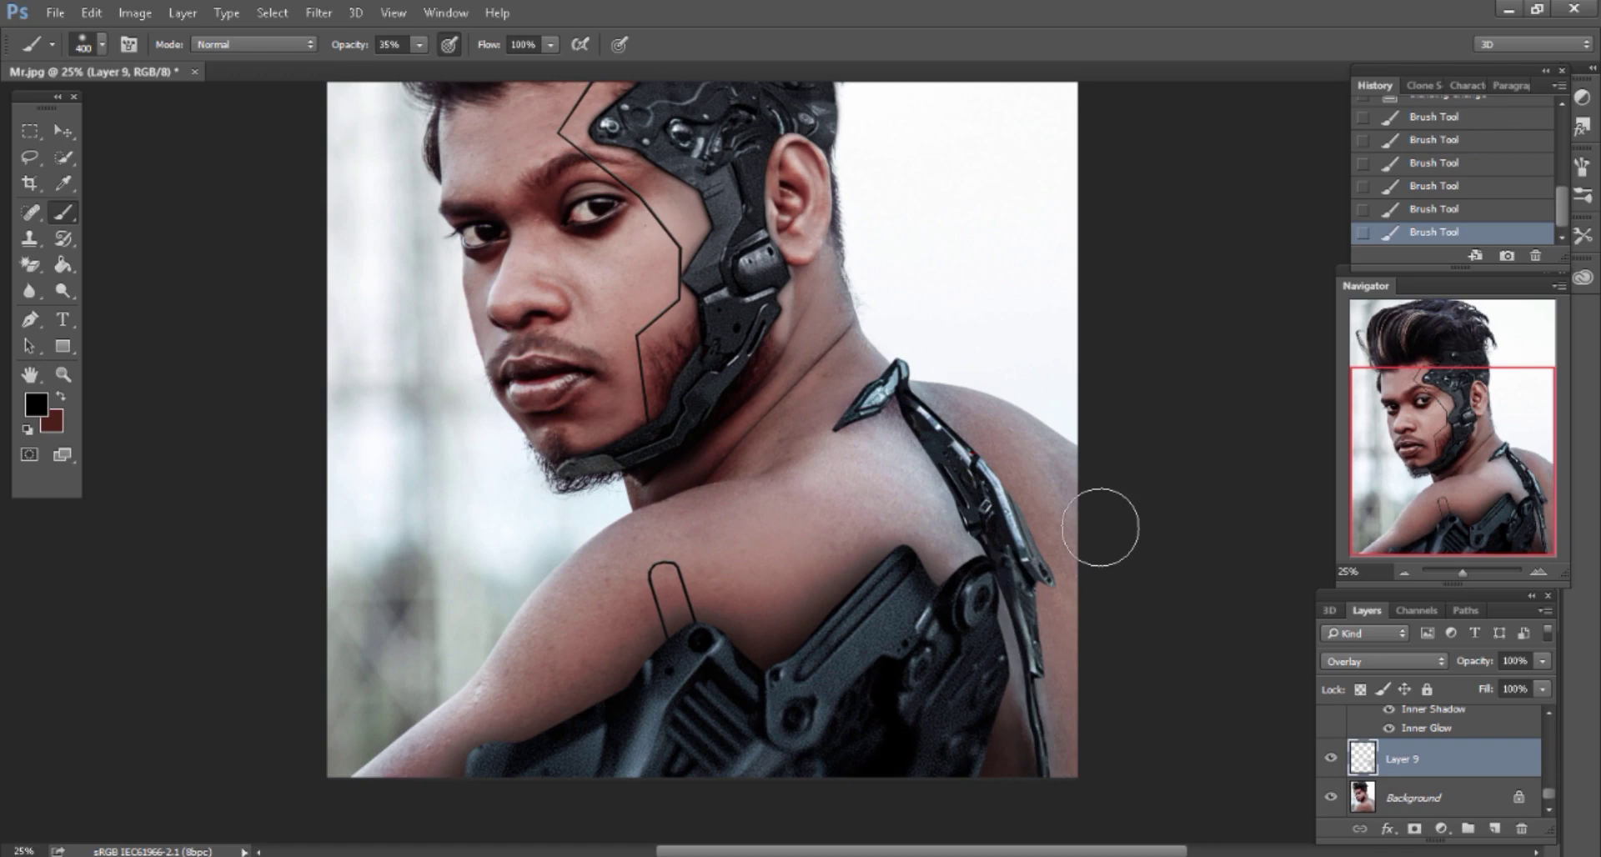
key(bracketleft)
key(ctrl+plus)
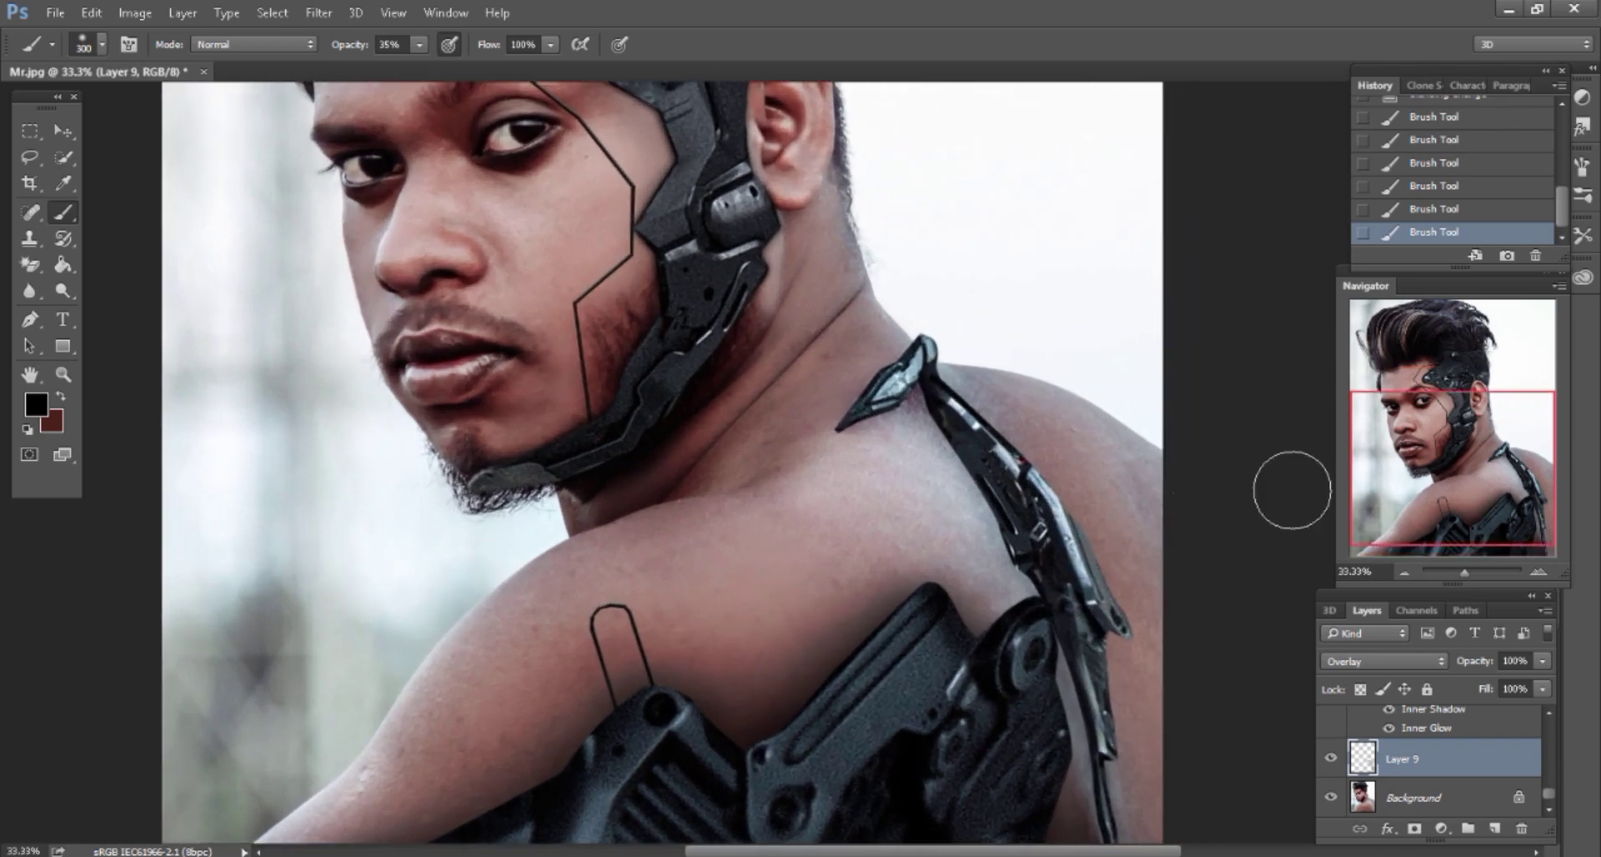
drag(1428, 440, 1428, 417)
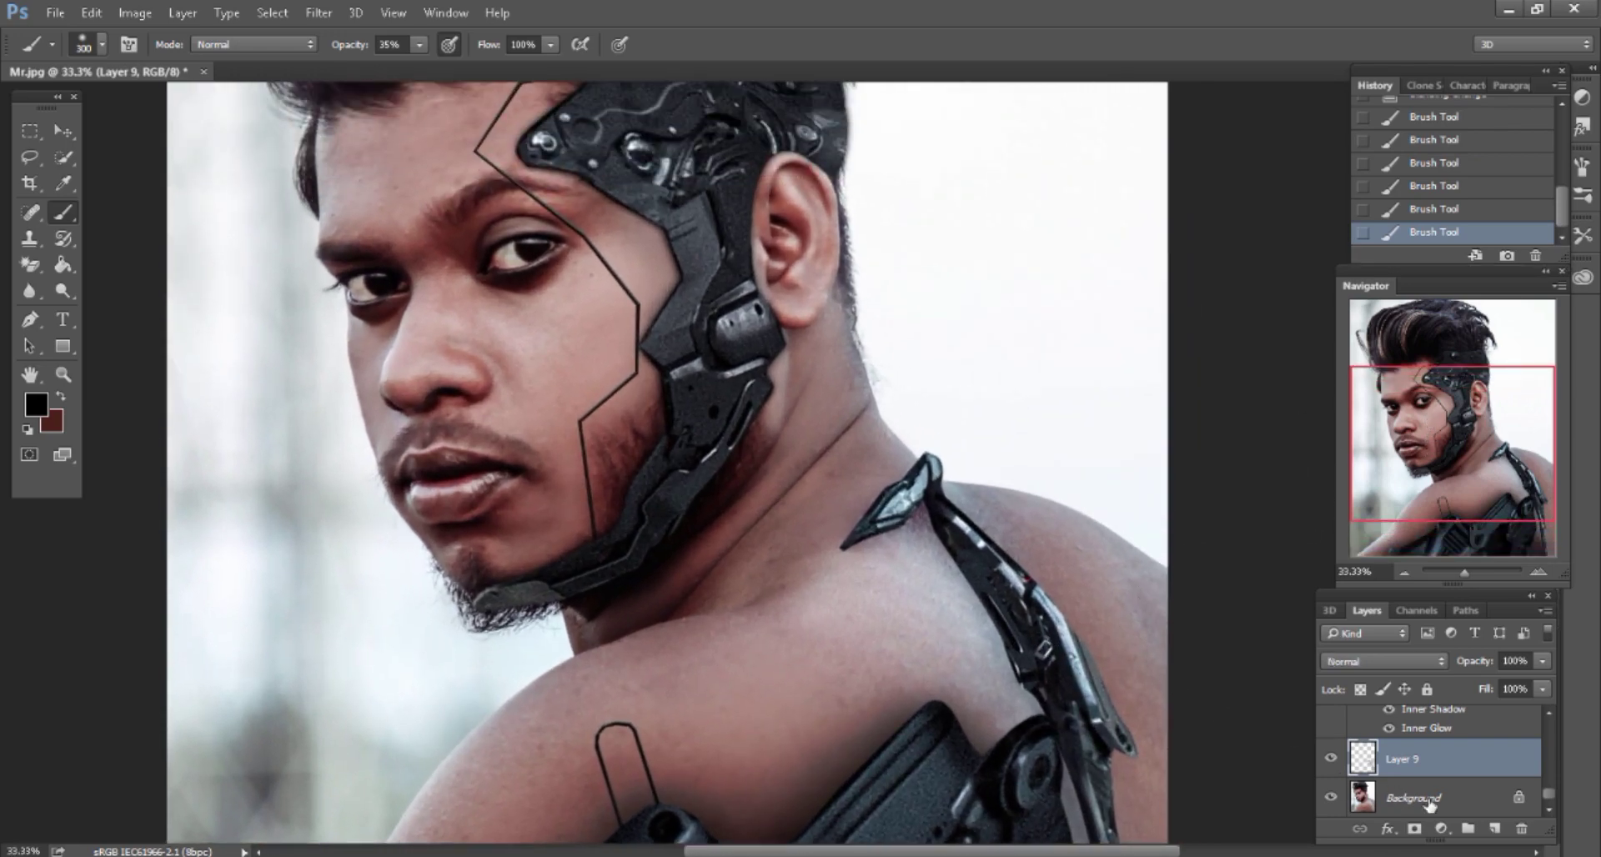
click(1430, 799)
Add Layer 10 and draw a thin Polygonal Lasso selection from below the ear to the shoulder armour
click(1495, 829)
click(42, 158)
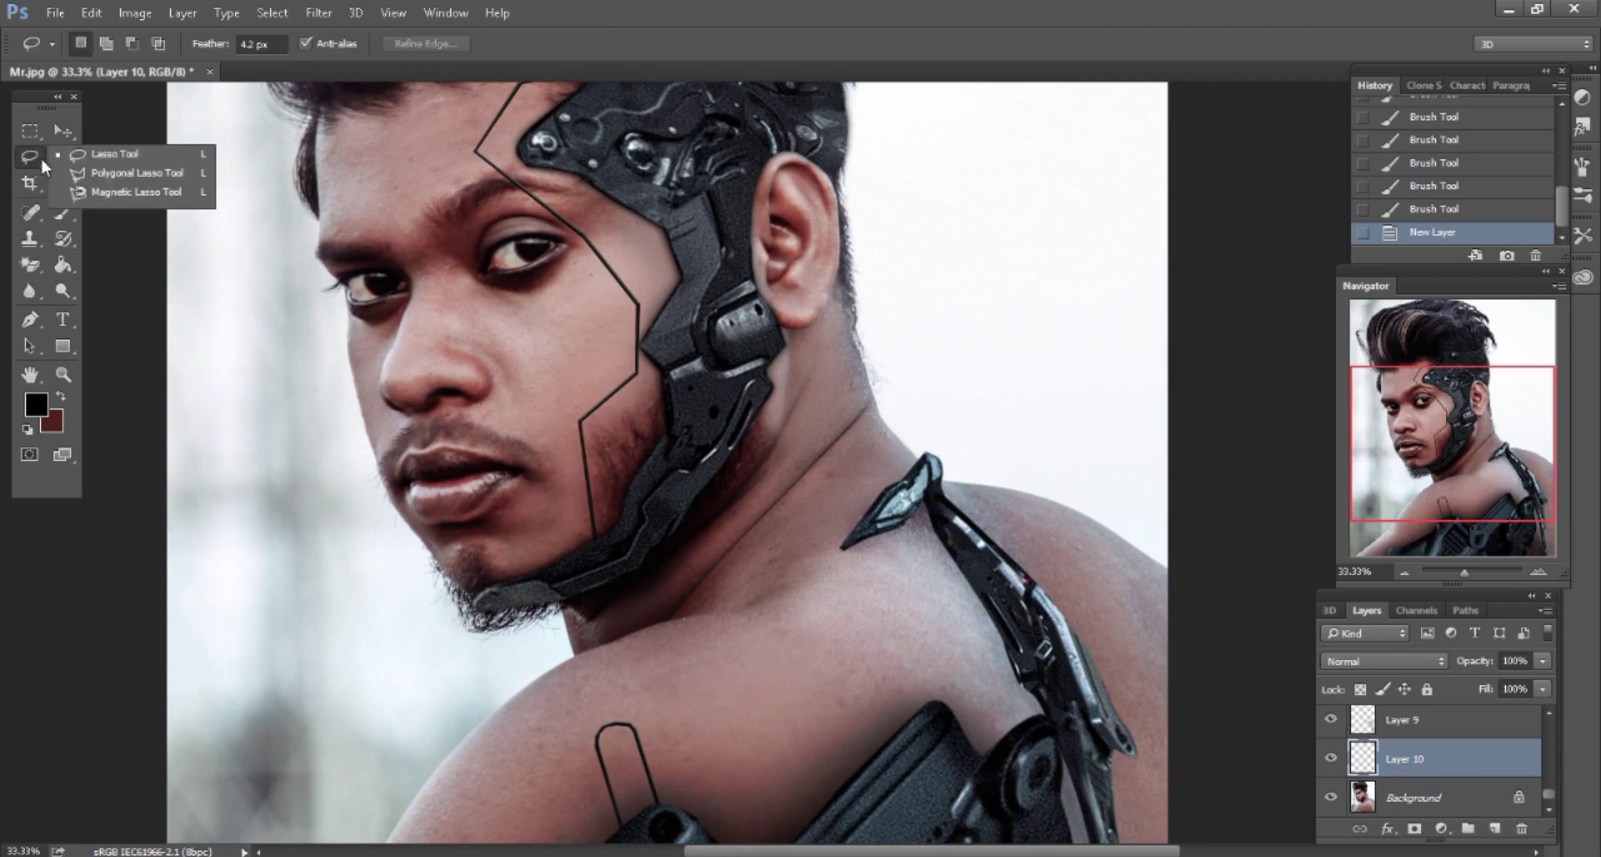
click(108, 175)
key(ctrl+plus)
key(ctrl+plus)
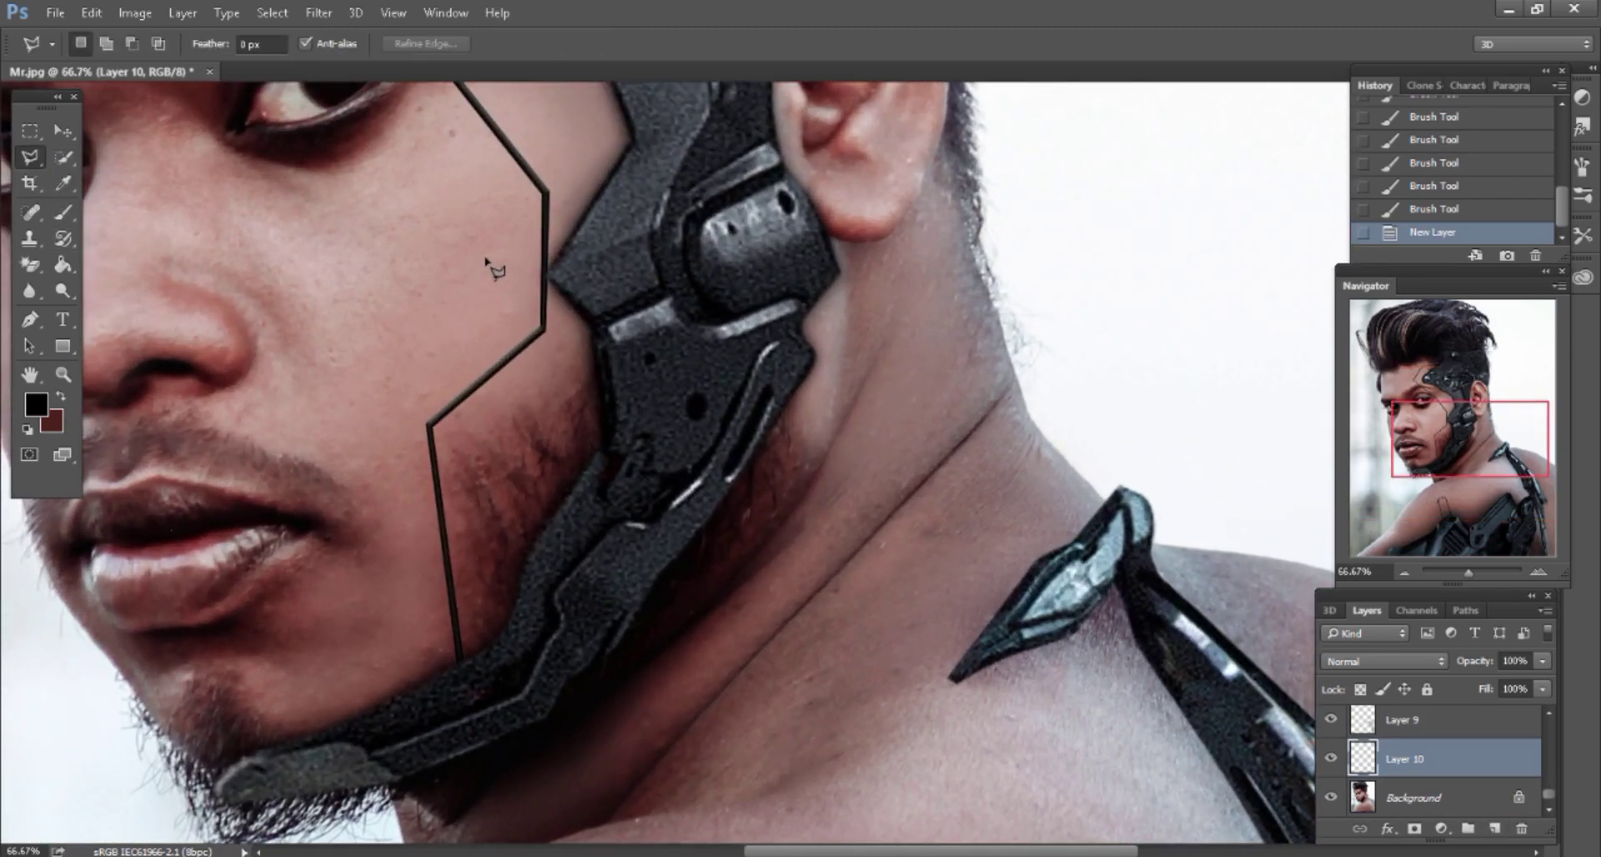
key(ctrl+minus)
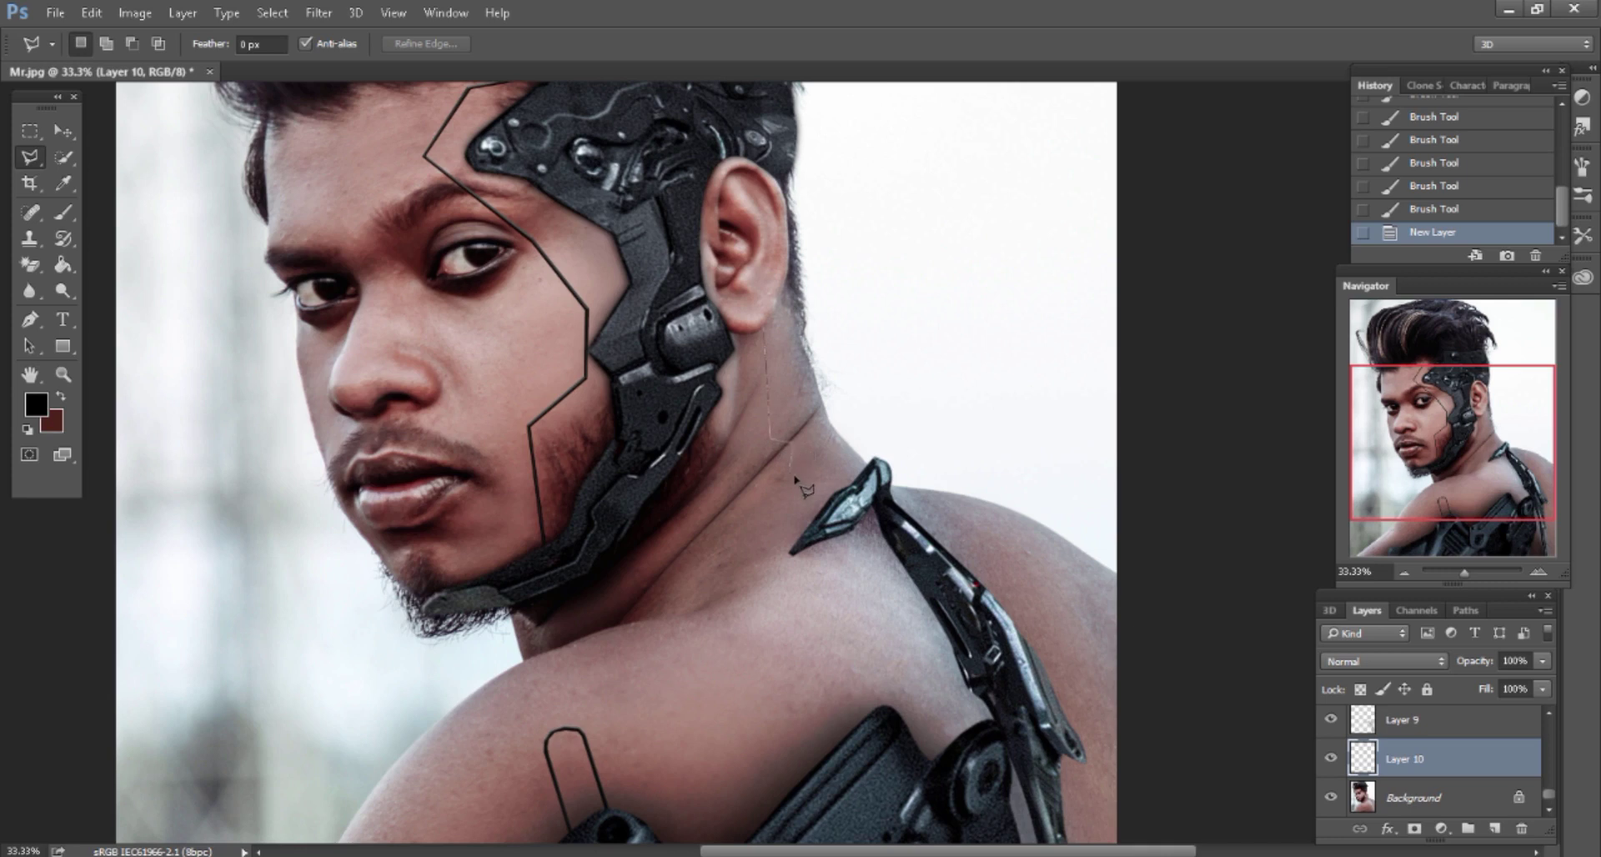
click(795, 478)
click(871, 532)
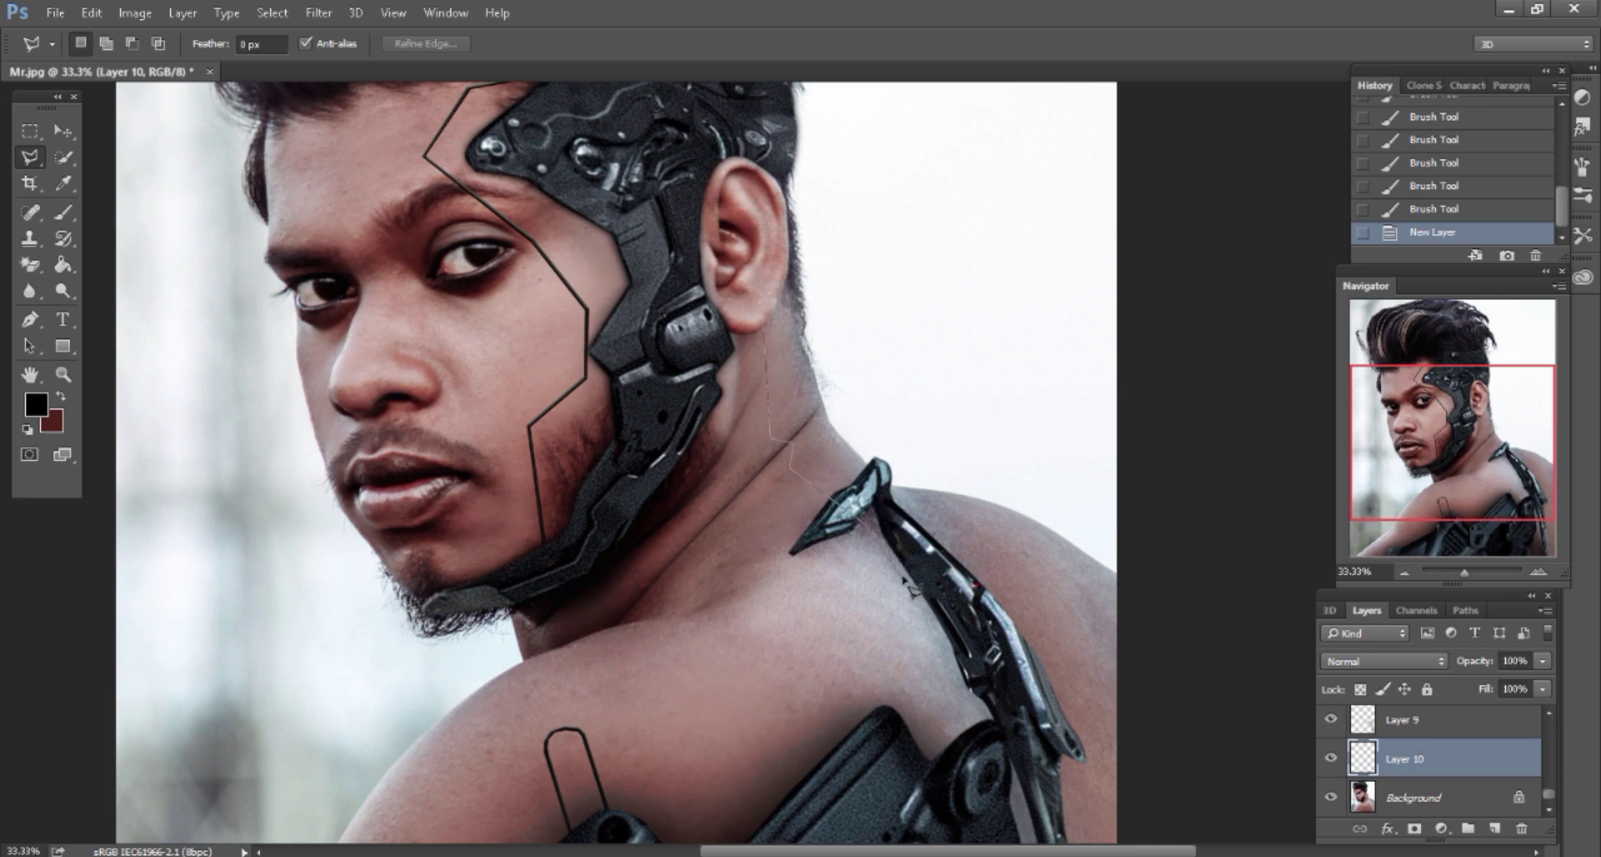
click(930, 622)
click(880, 713)
click(939, 618)
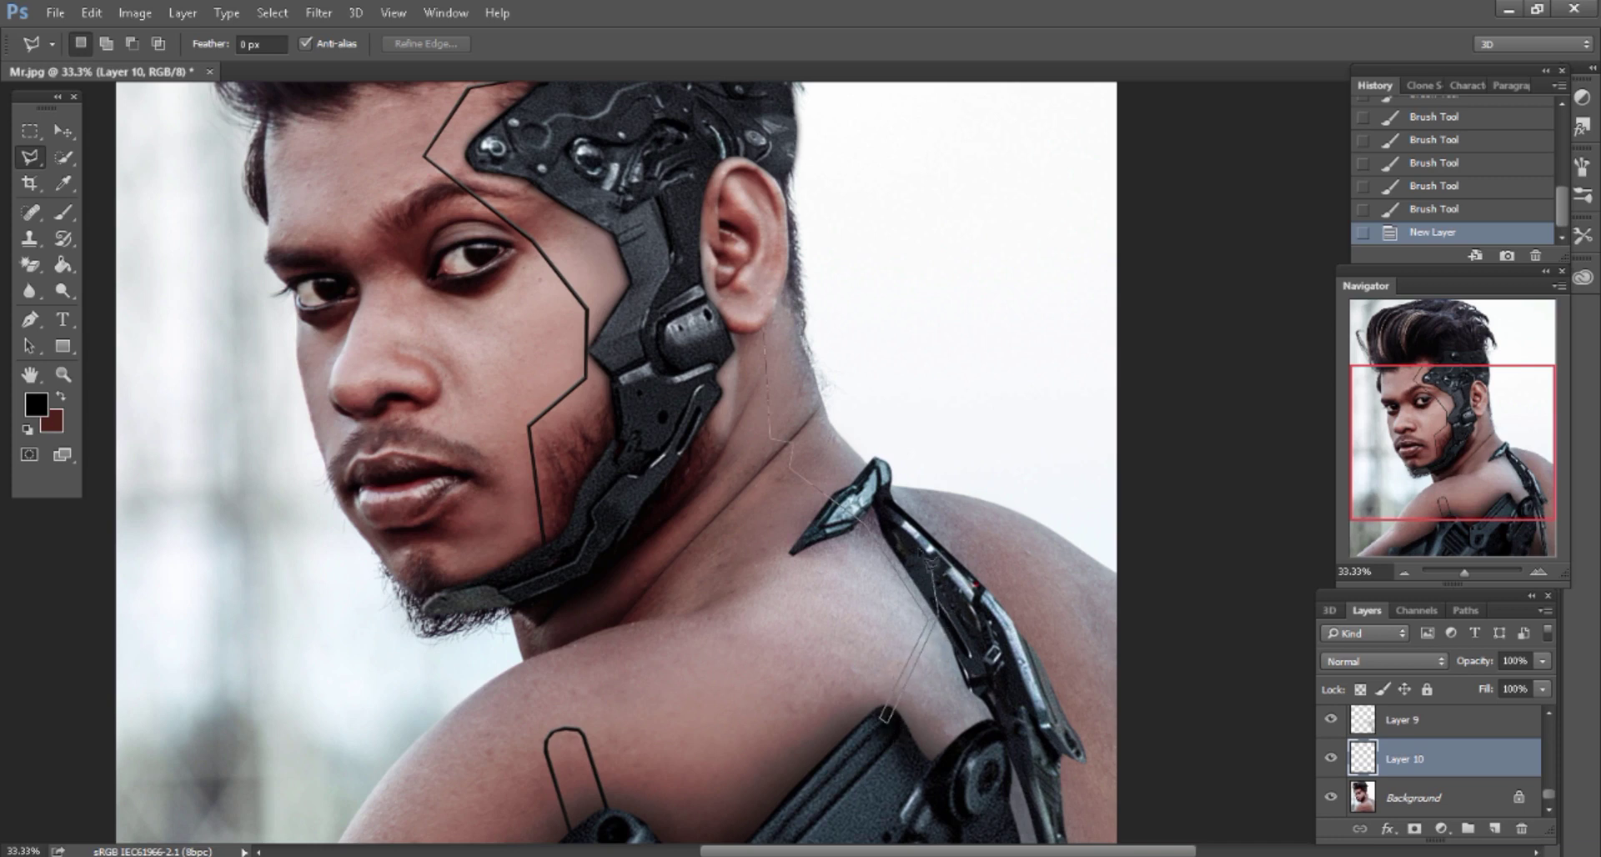
click(872, 515)
click(766, 331)
Brush black at 100% opacity to fill the seam selection
click(63, 212)
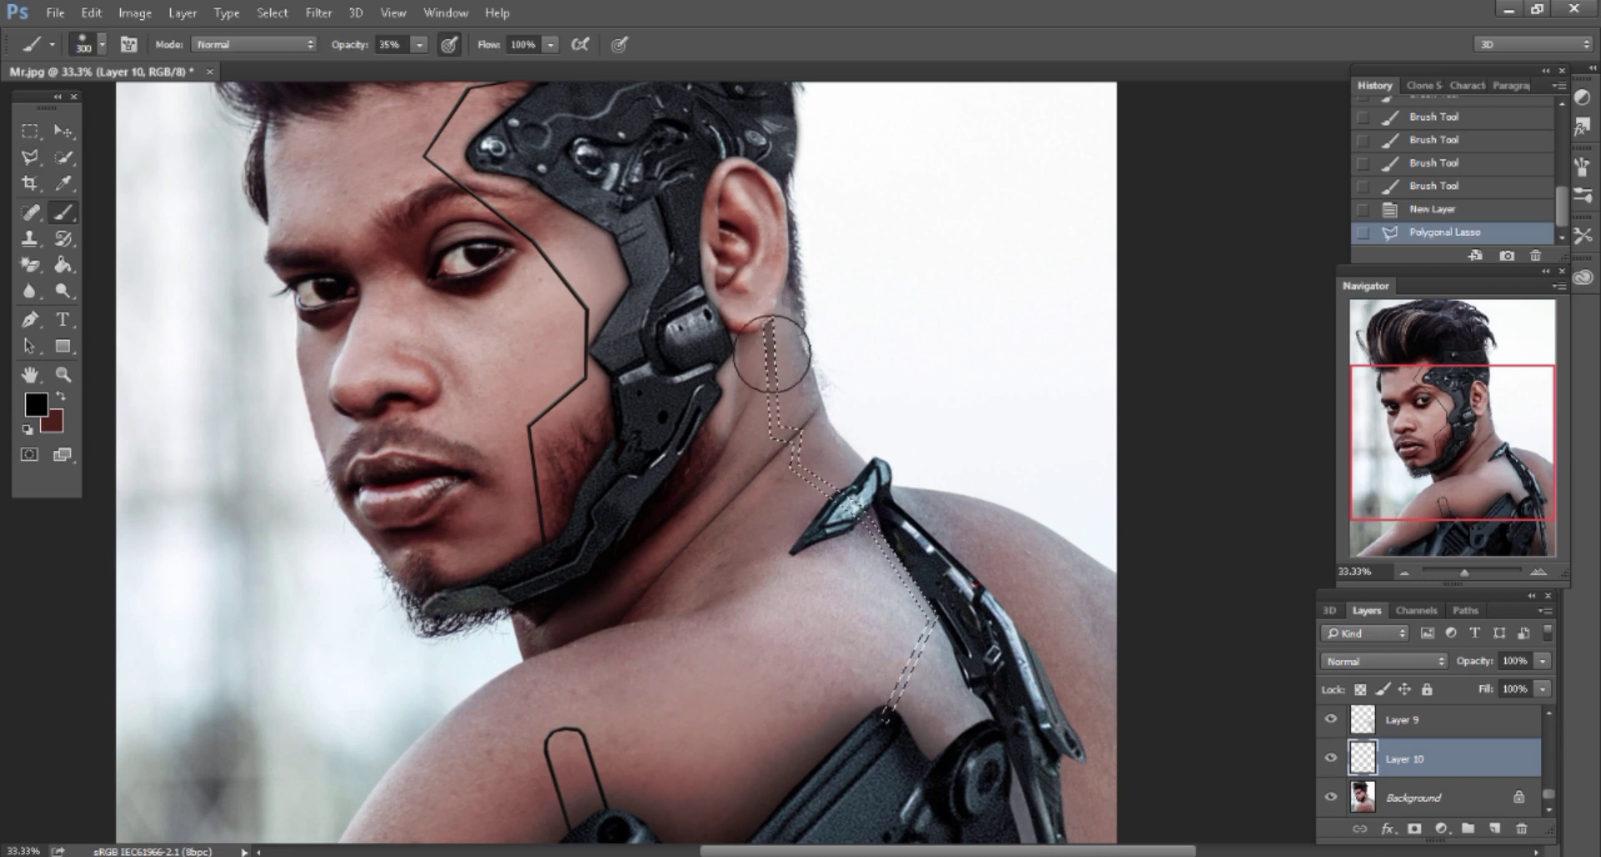
click(390, 44)
text(100)
mouse_move(767, 325)
mouse_down()
mouse_move(911, 542)
mouse_move(885, 709)
mouse_up()
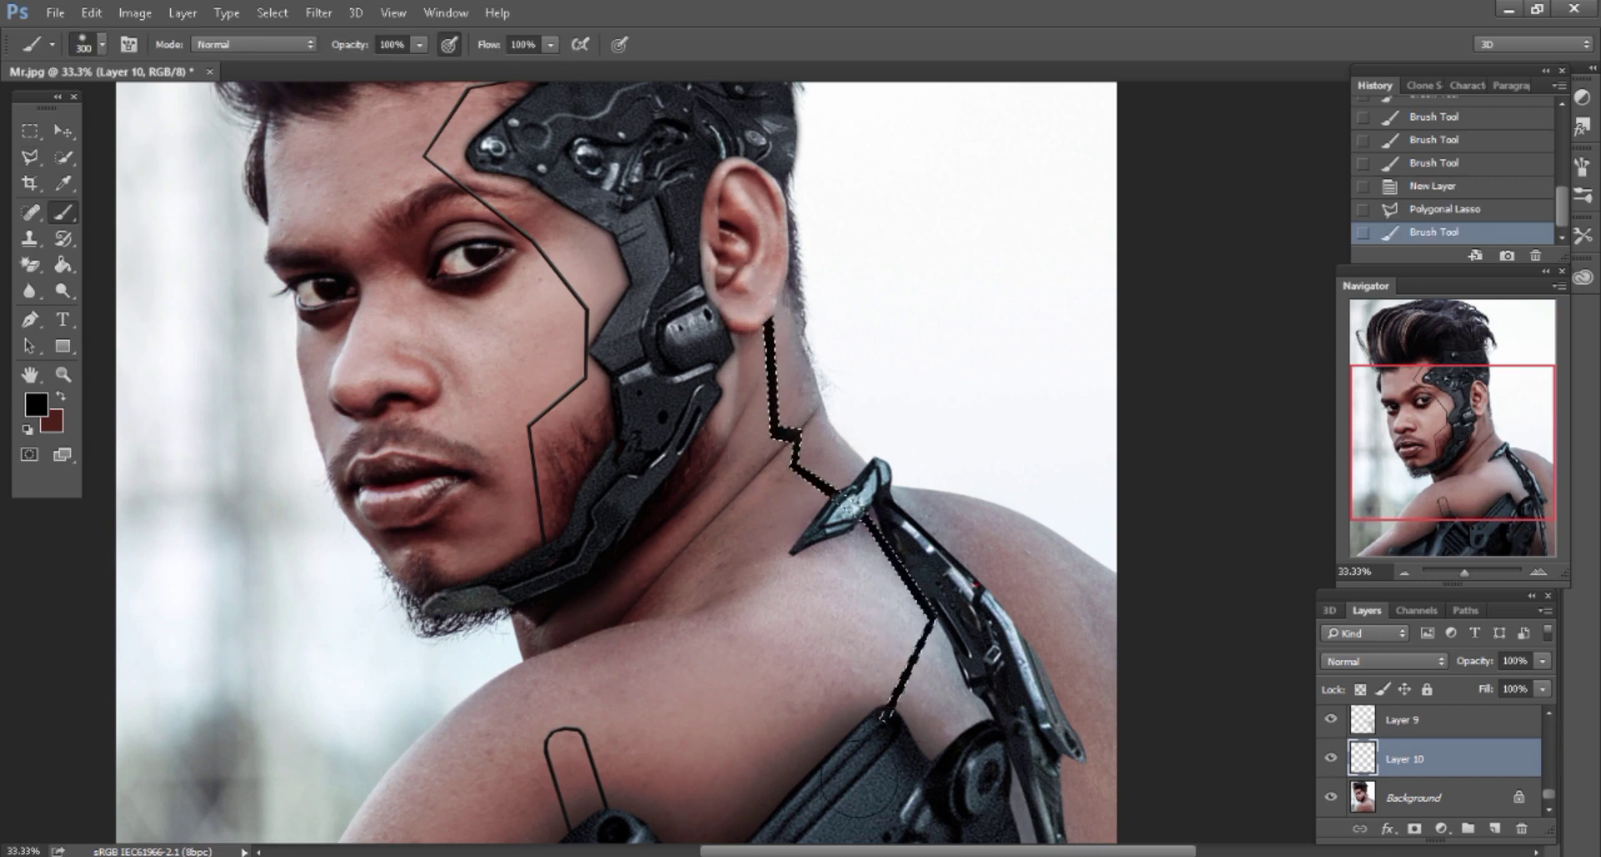
click(25, 161)
Deselect the seam and apply Bevel & Emboss and Inner Shadow through Layer 10's Blending Options
click(114, 154)
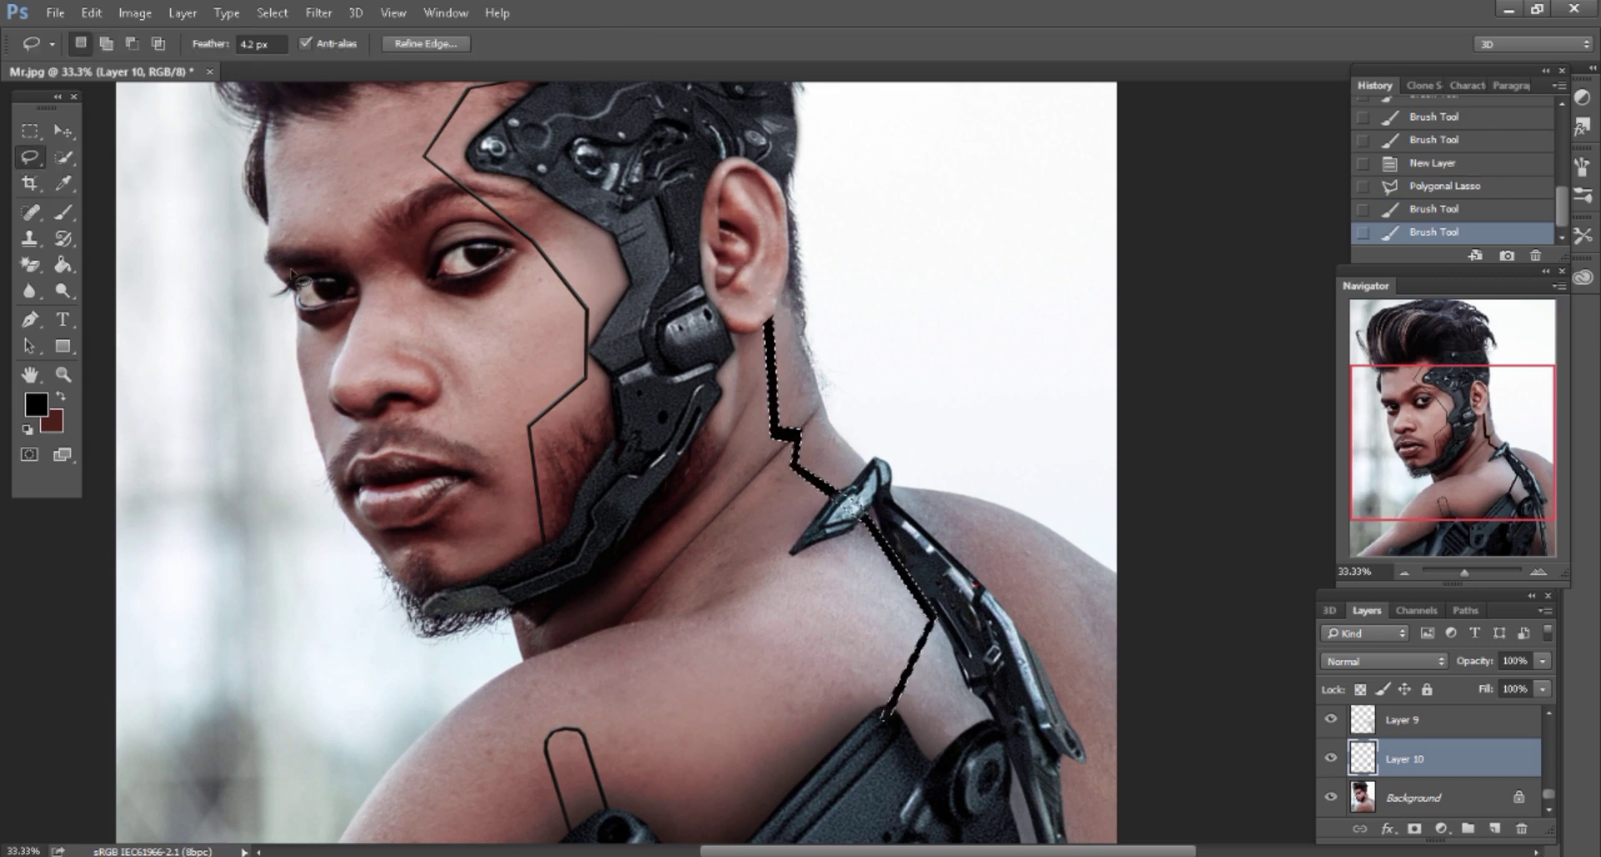
key(ctrl+d)
right_click(1397, 761)
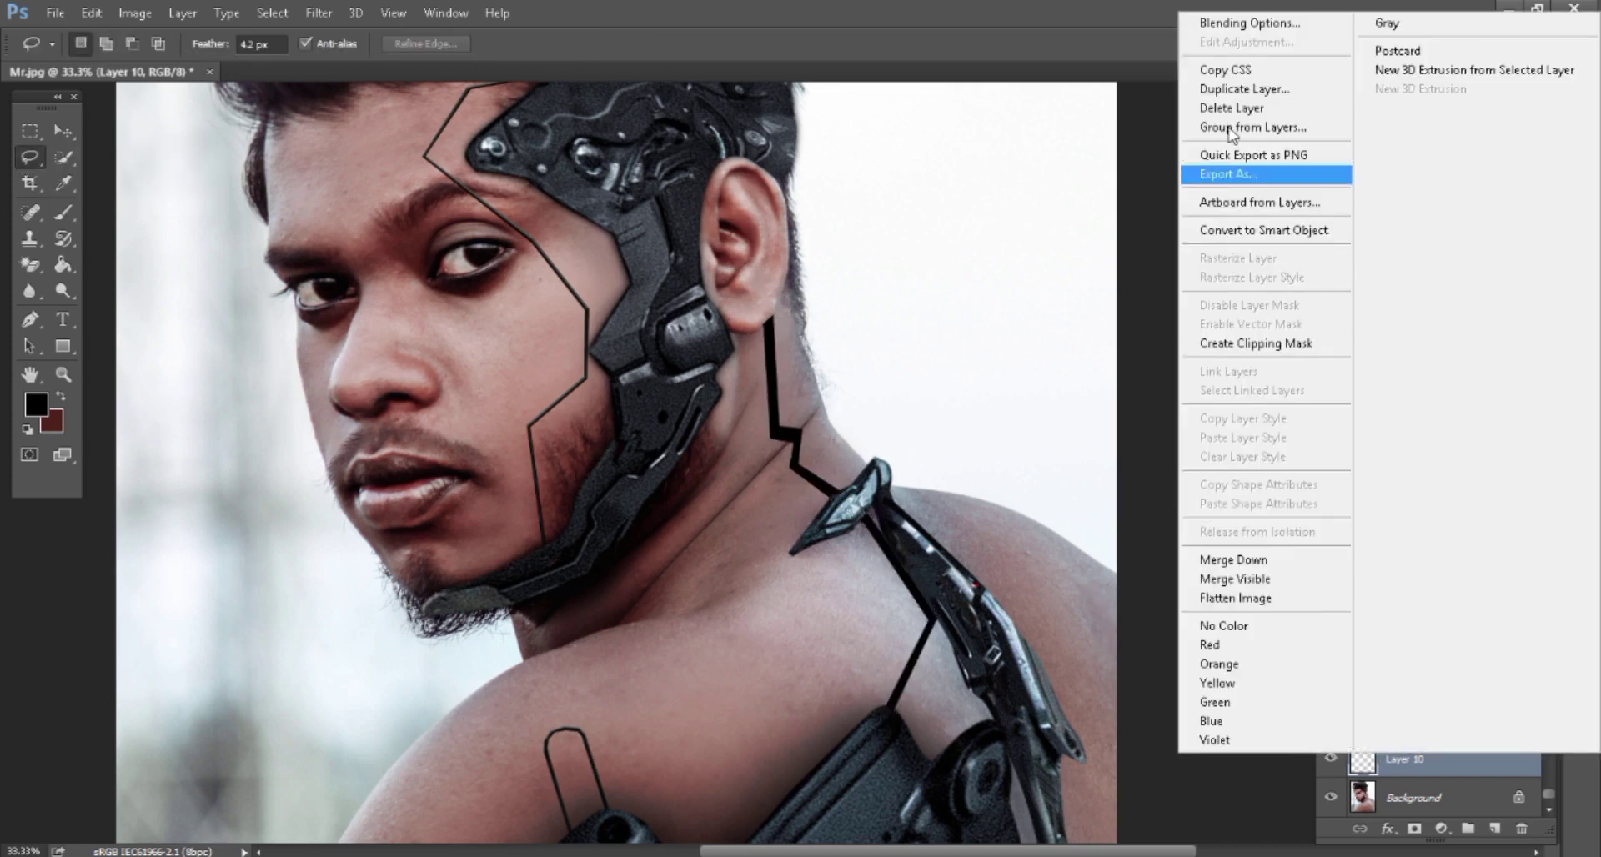
click(1250, 28)
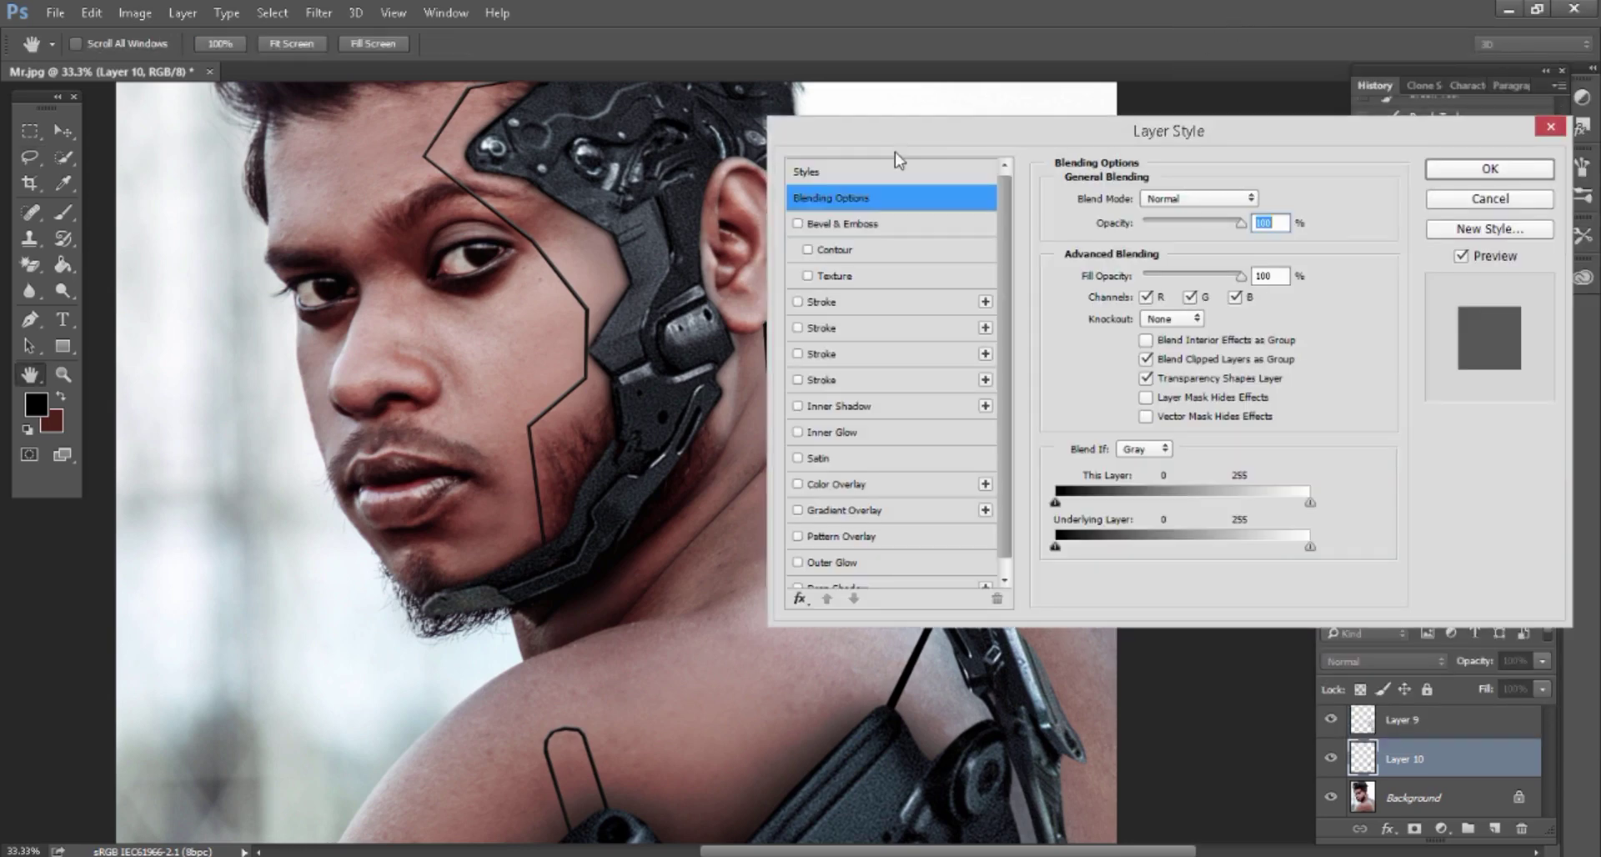
drag(963, 133, 1091, 154)
click(925, 245)
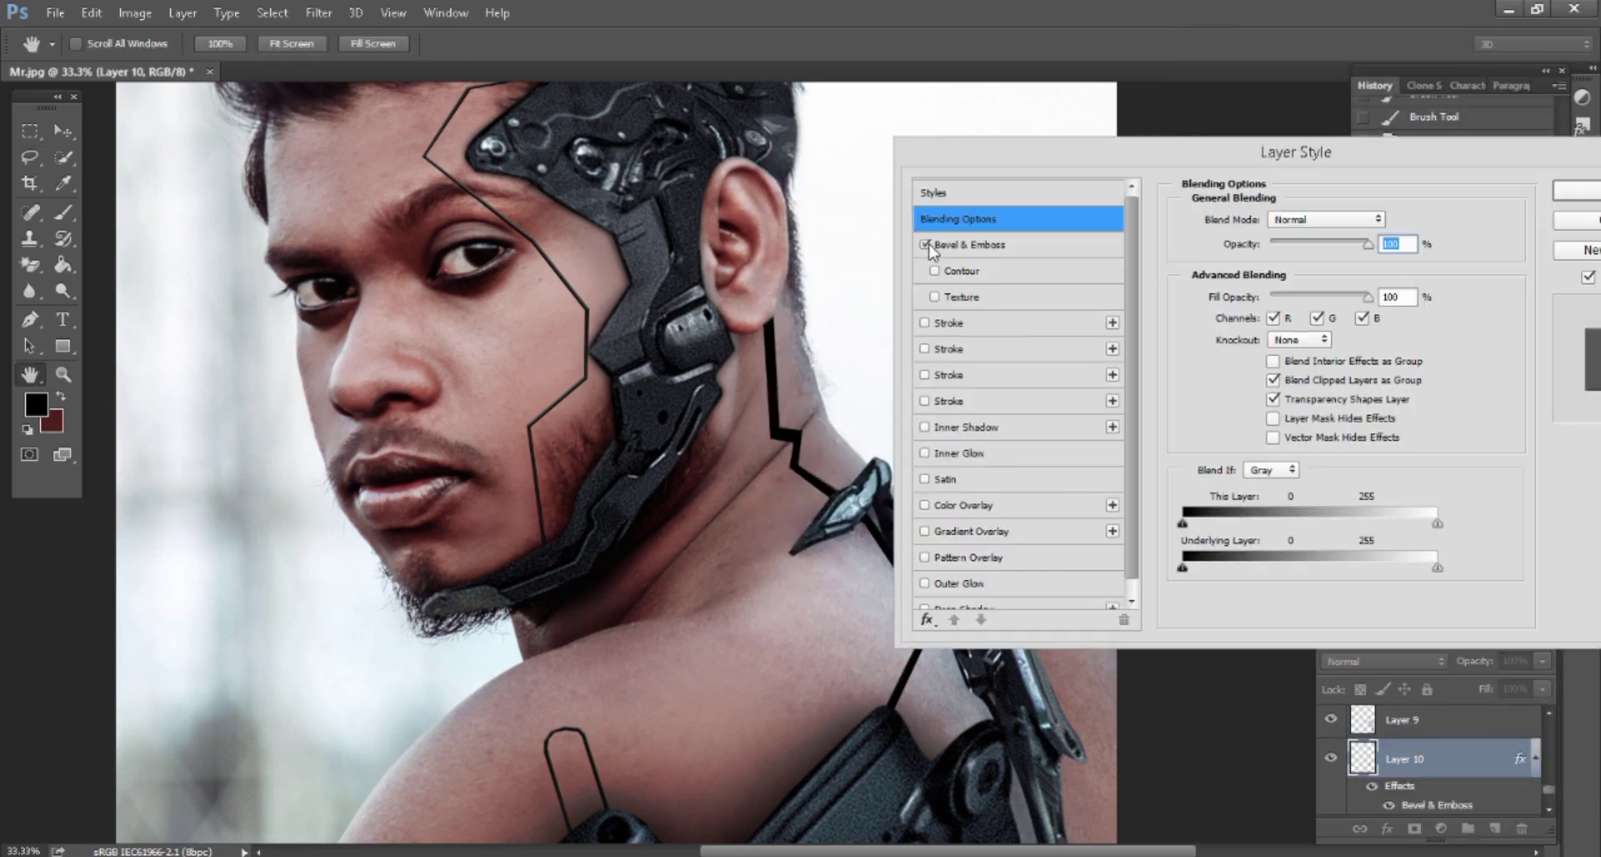
click(927, 427)
click(1576, 191)
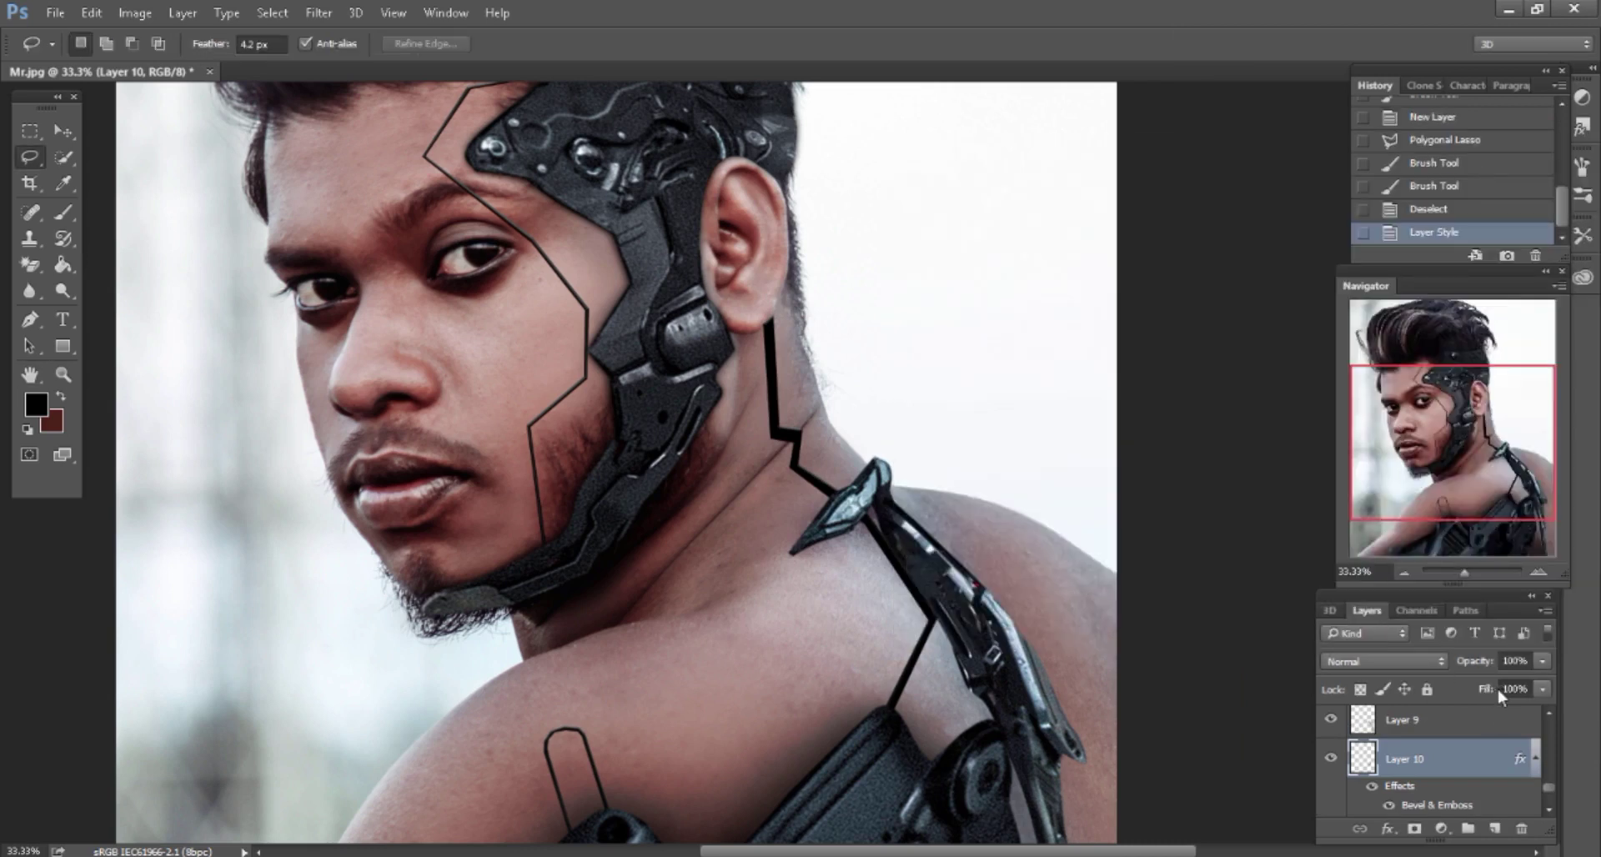
Lower Layer 10's fill to 95%
drag(1493, 688, 1490, 689)
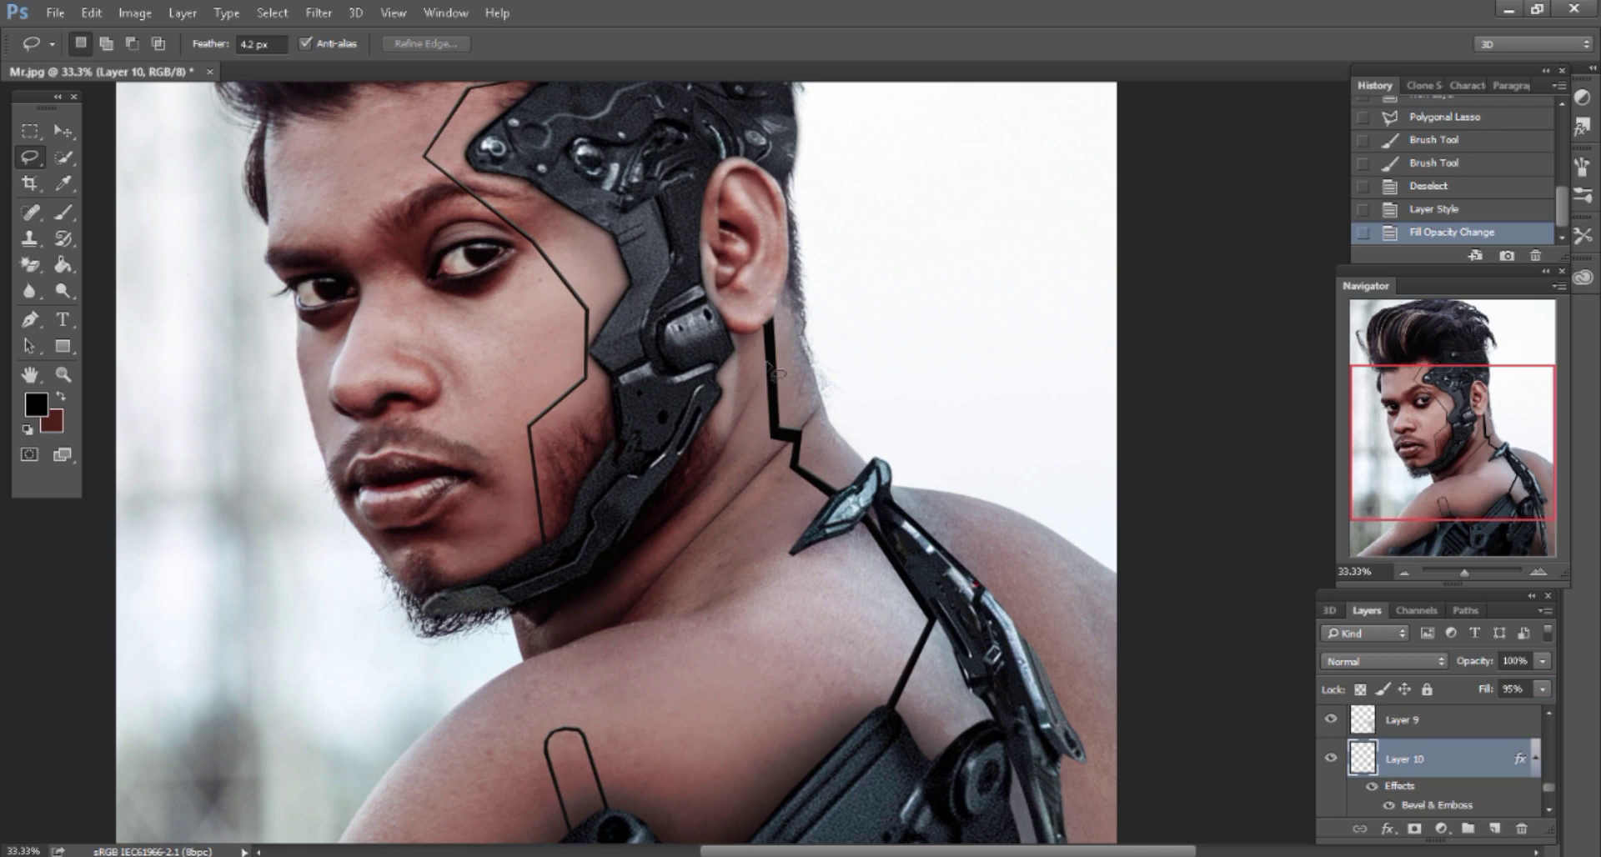
scroll(776, 373, down, 2)
scroll(768, 368, down, 1)
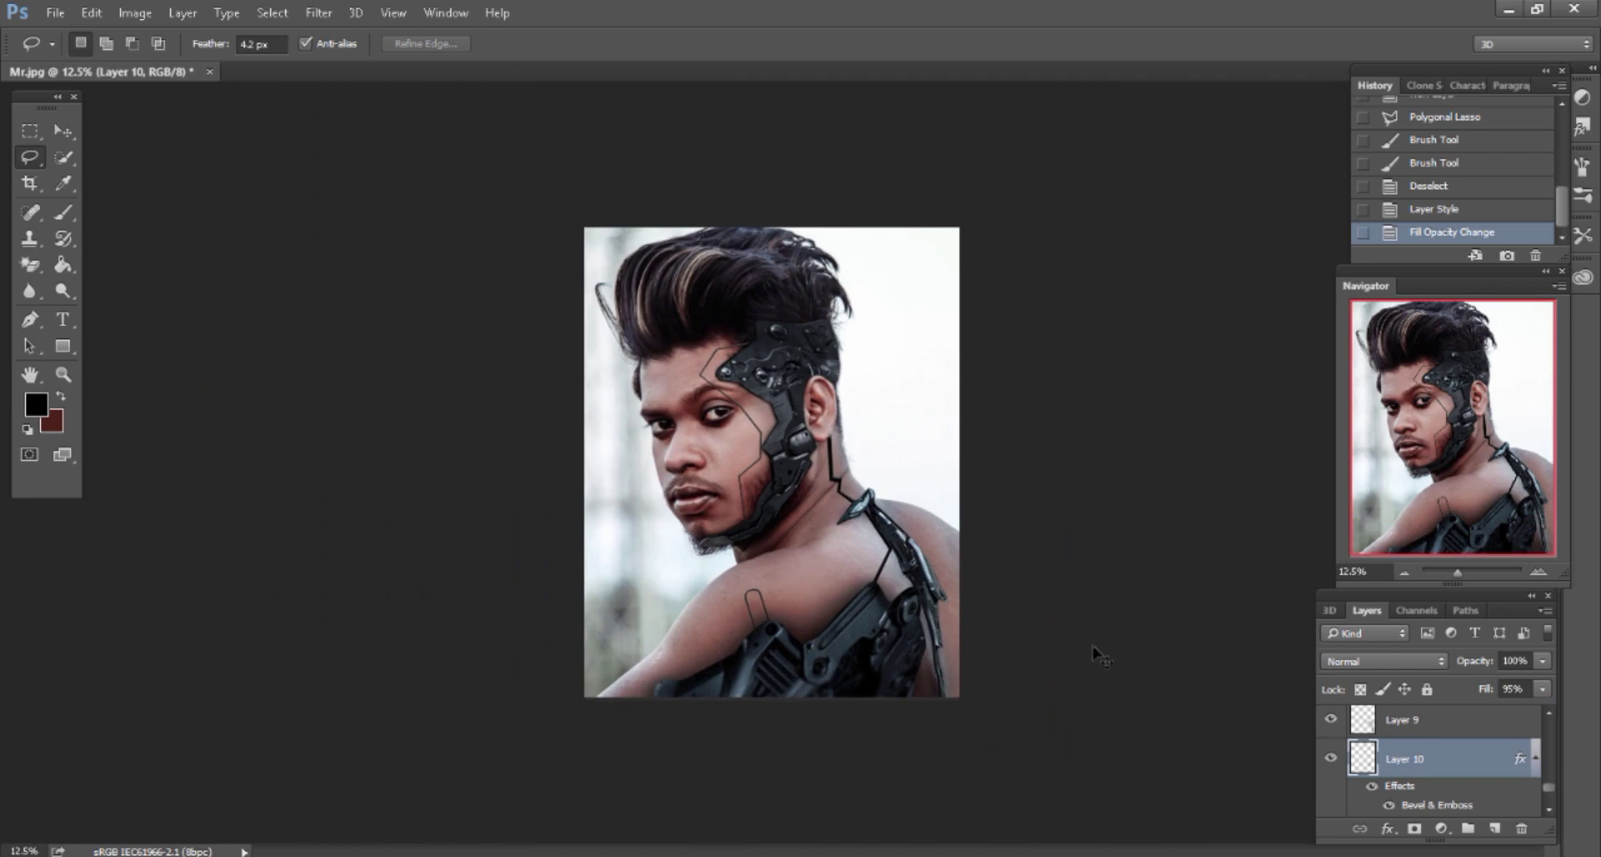
Merge all visible layers into a single Background layer
scroll(1090, 654, up, 1)
scroll(1435, 536, up, 1)
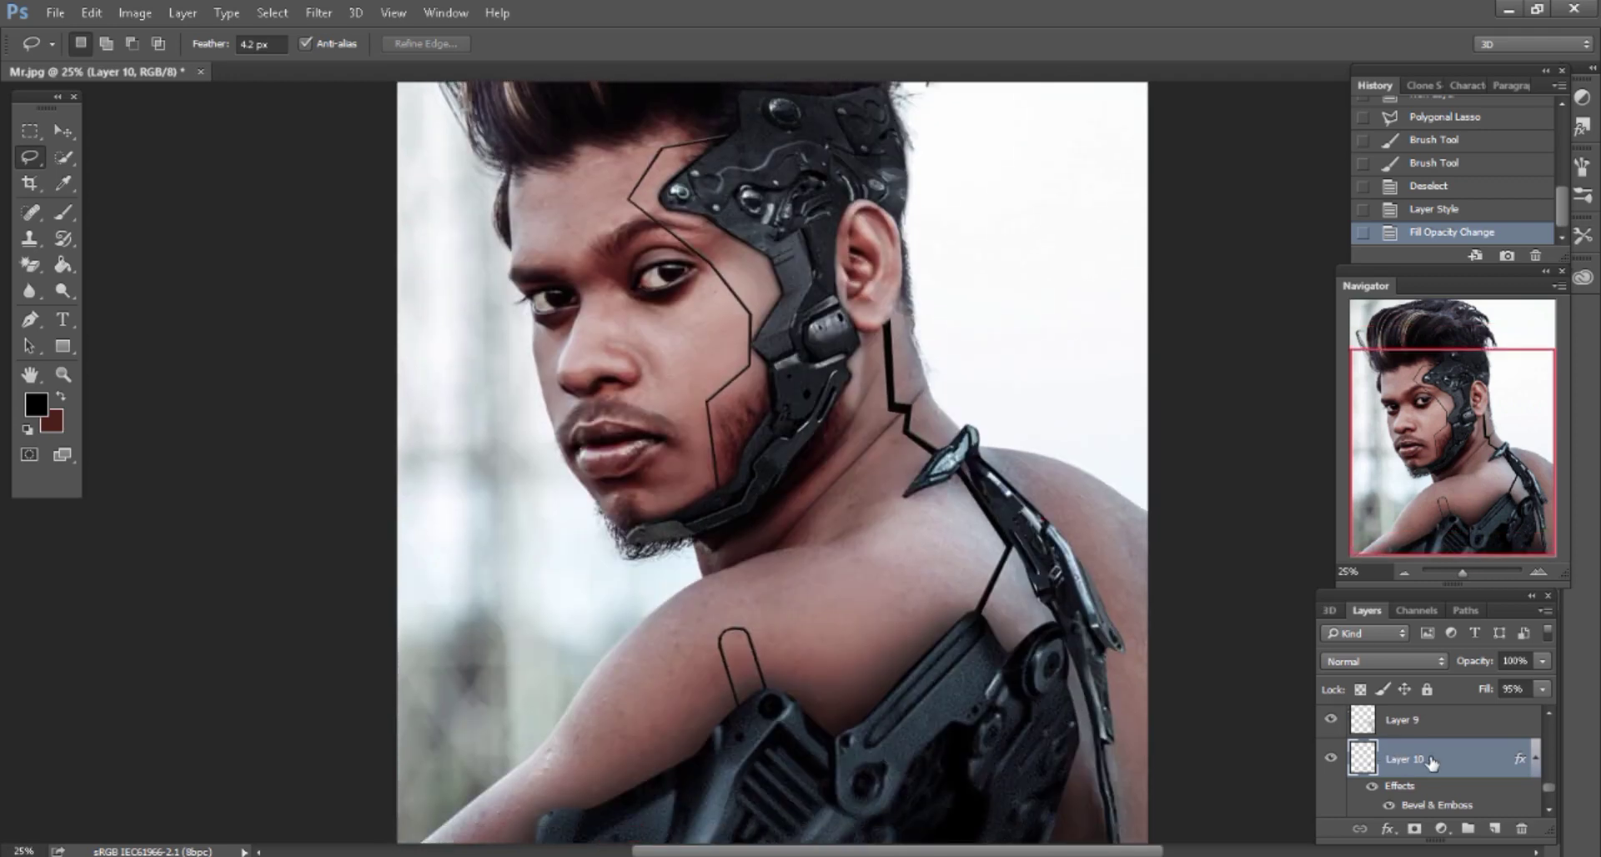
right_click(1432, 761)
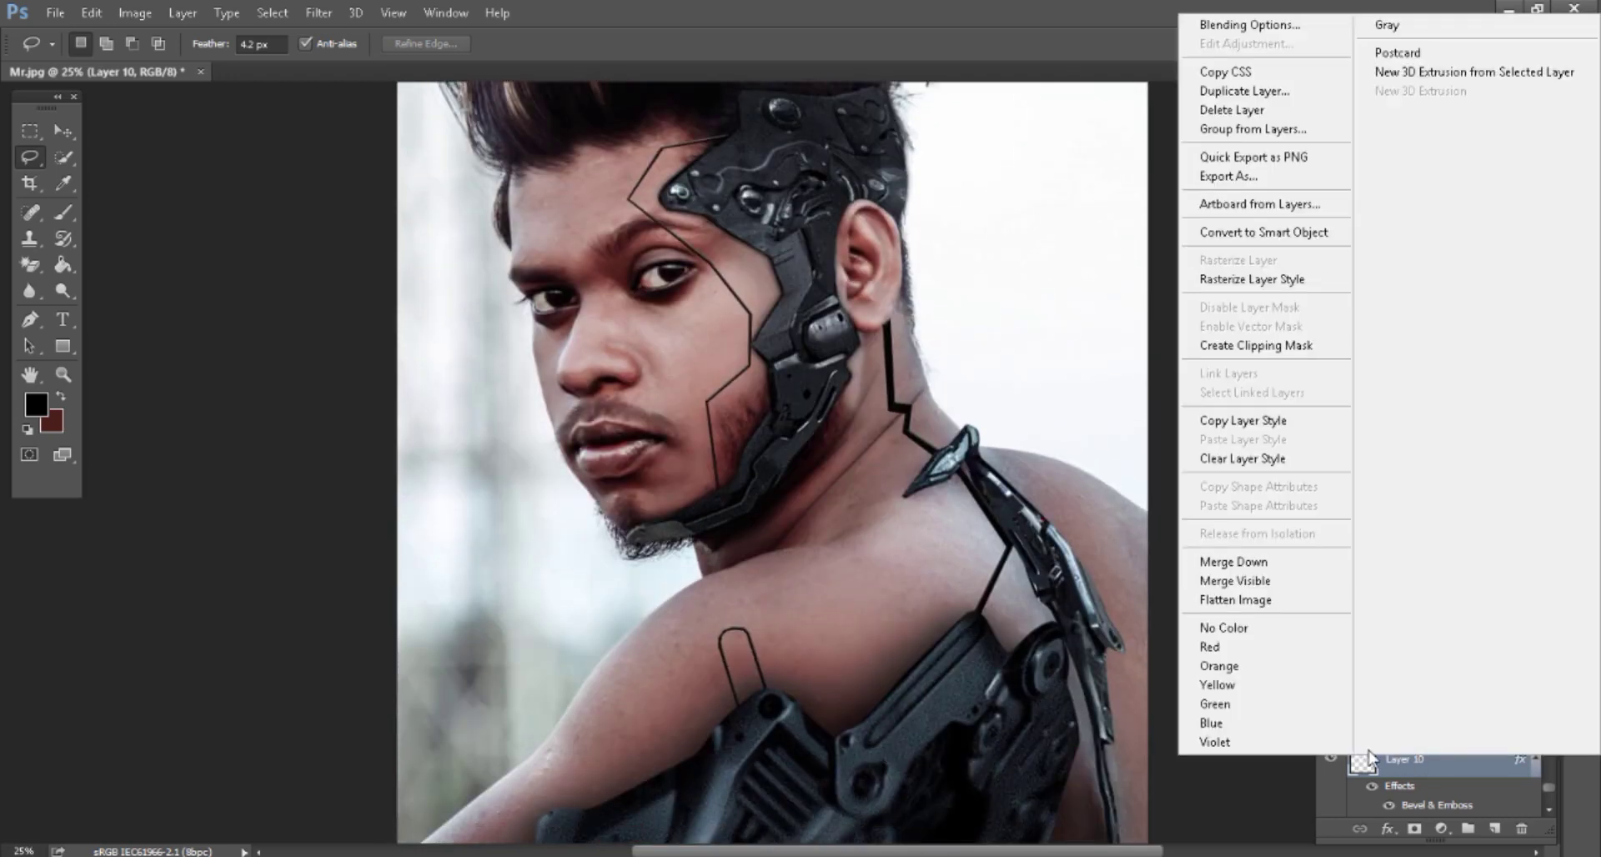
click(1241, 579)
Duplicate the merged Background into Background copy and zoom out to the whole image
drag(1467, 727, 1494, 828)
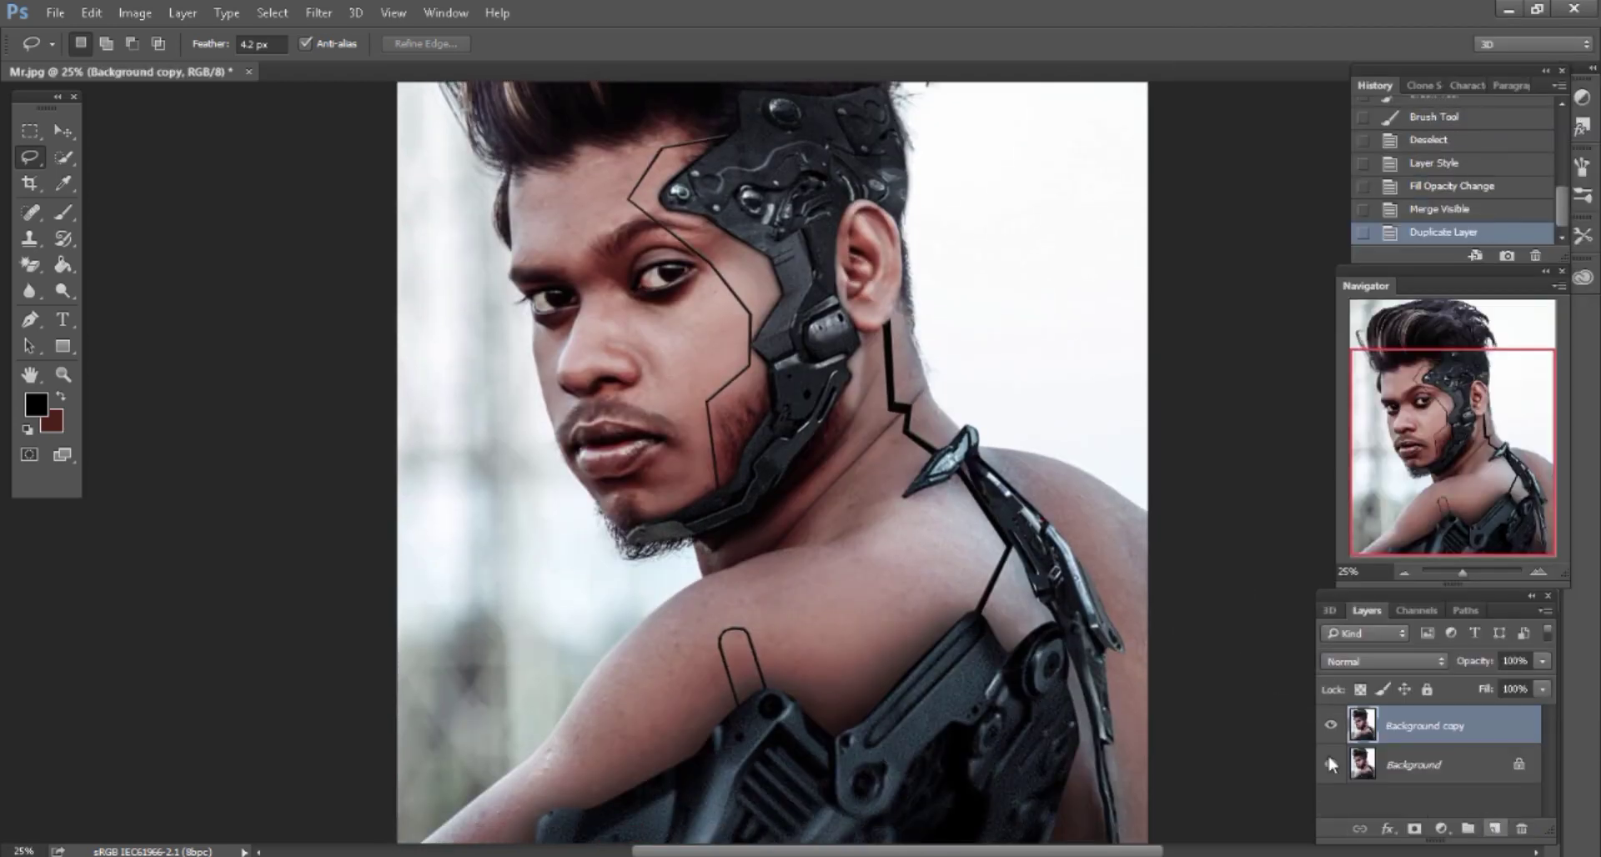
key(ctrl+minus)
click(73, 127)
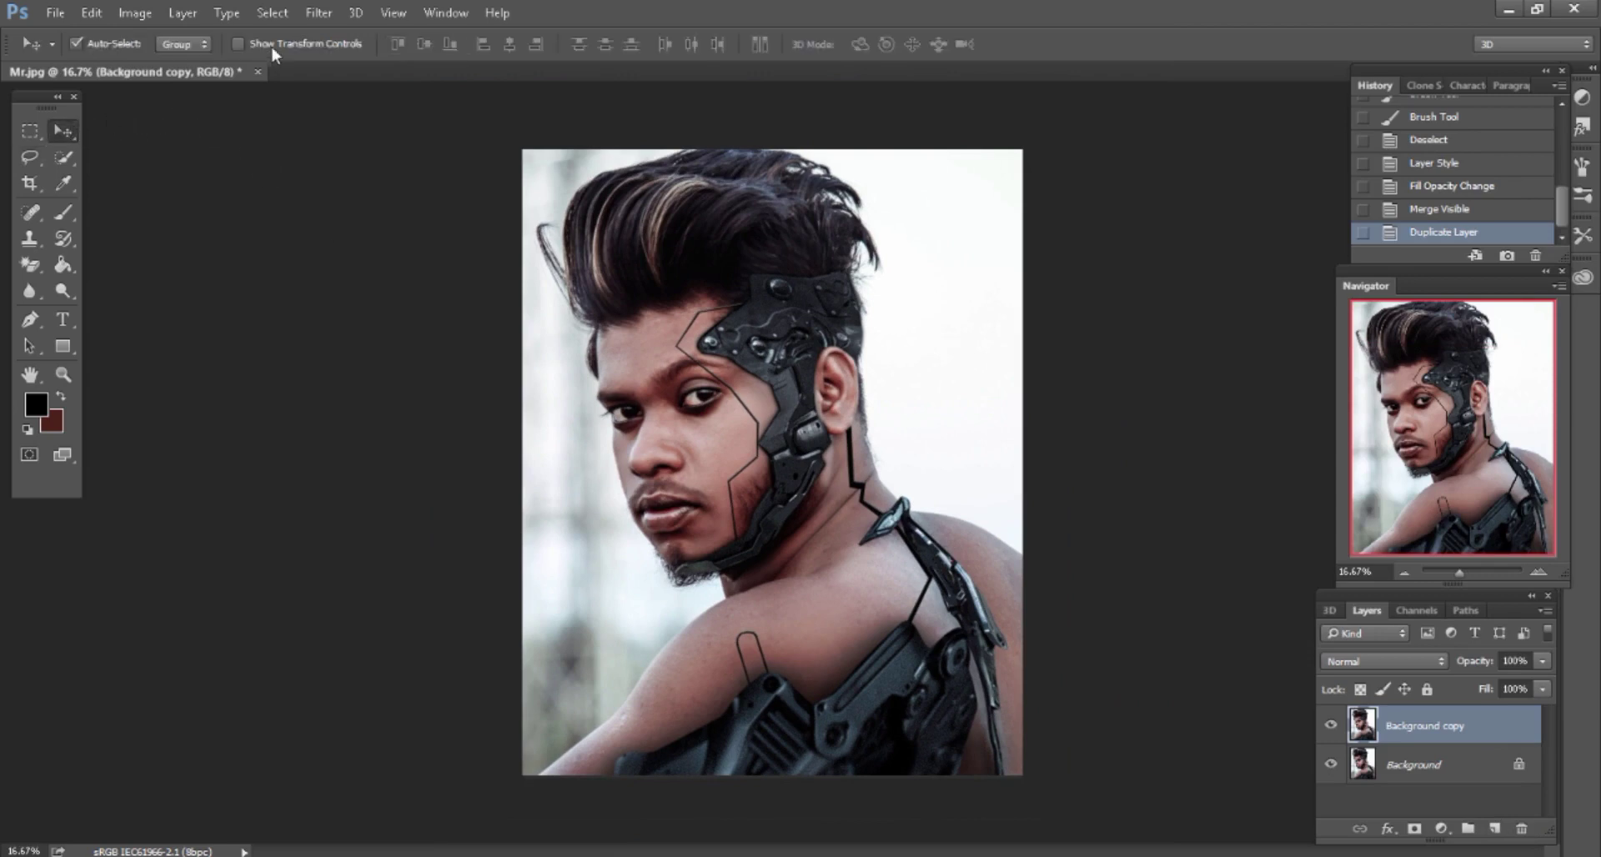
click(319, 12)
mouse_move(363, 252)
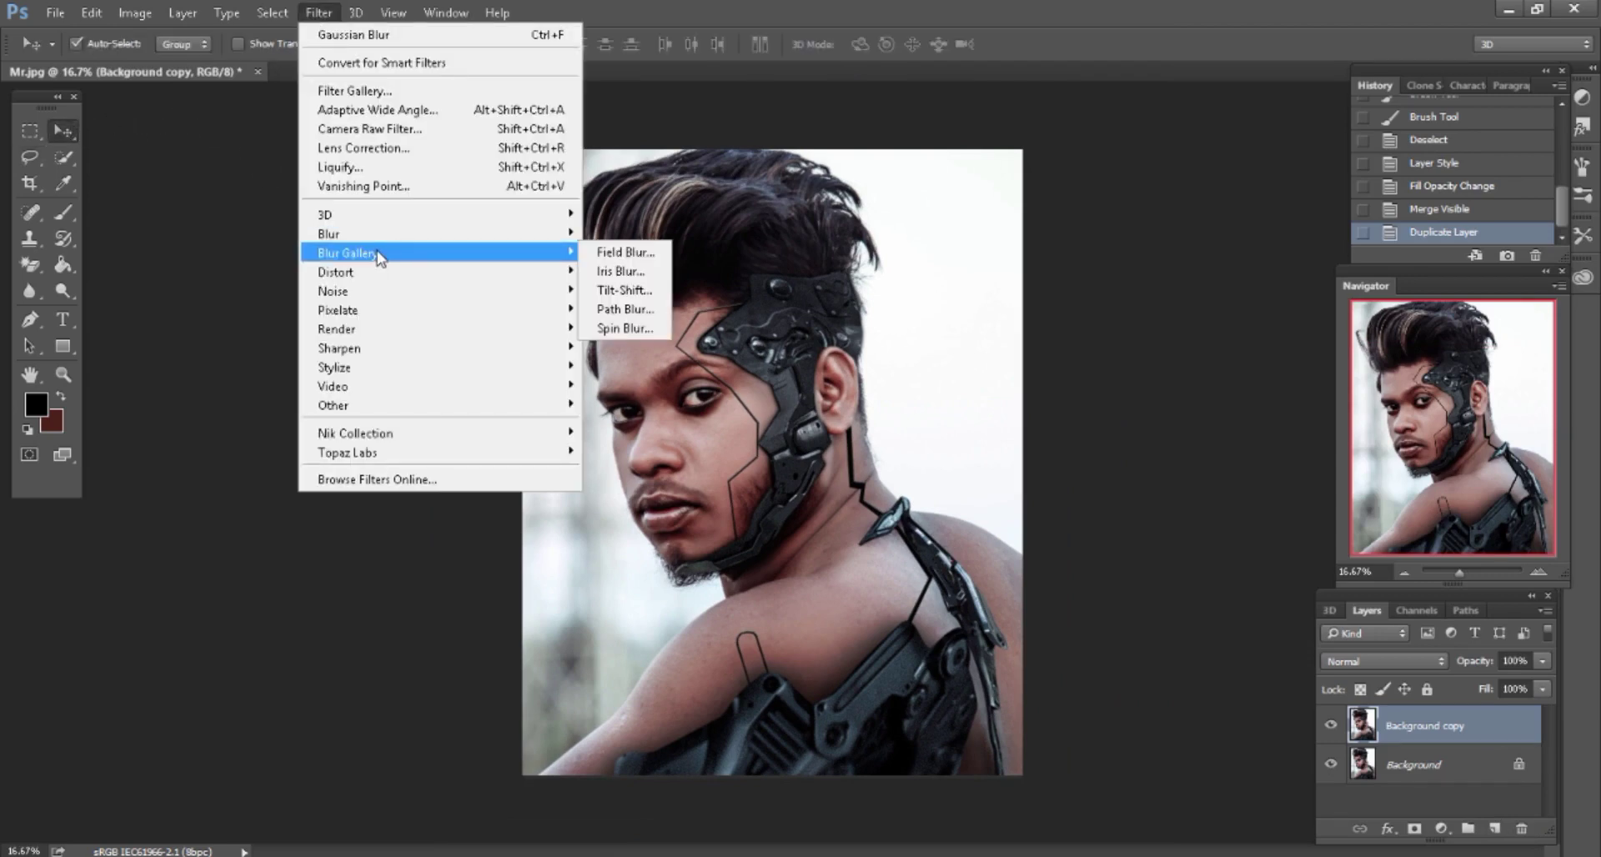
Apply an Iris Blur with a wide sharp ellipse centred around the face
click(621, 272)
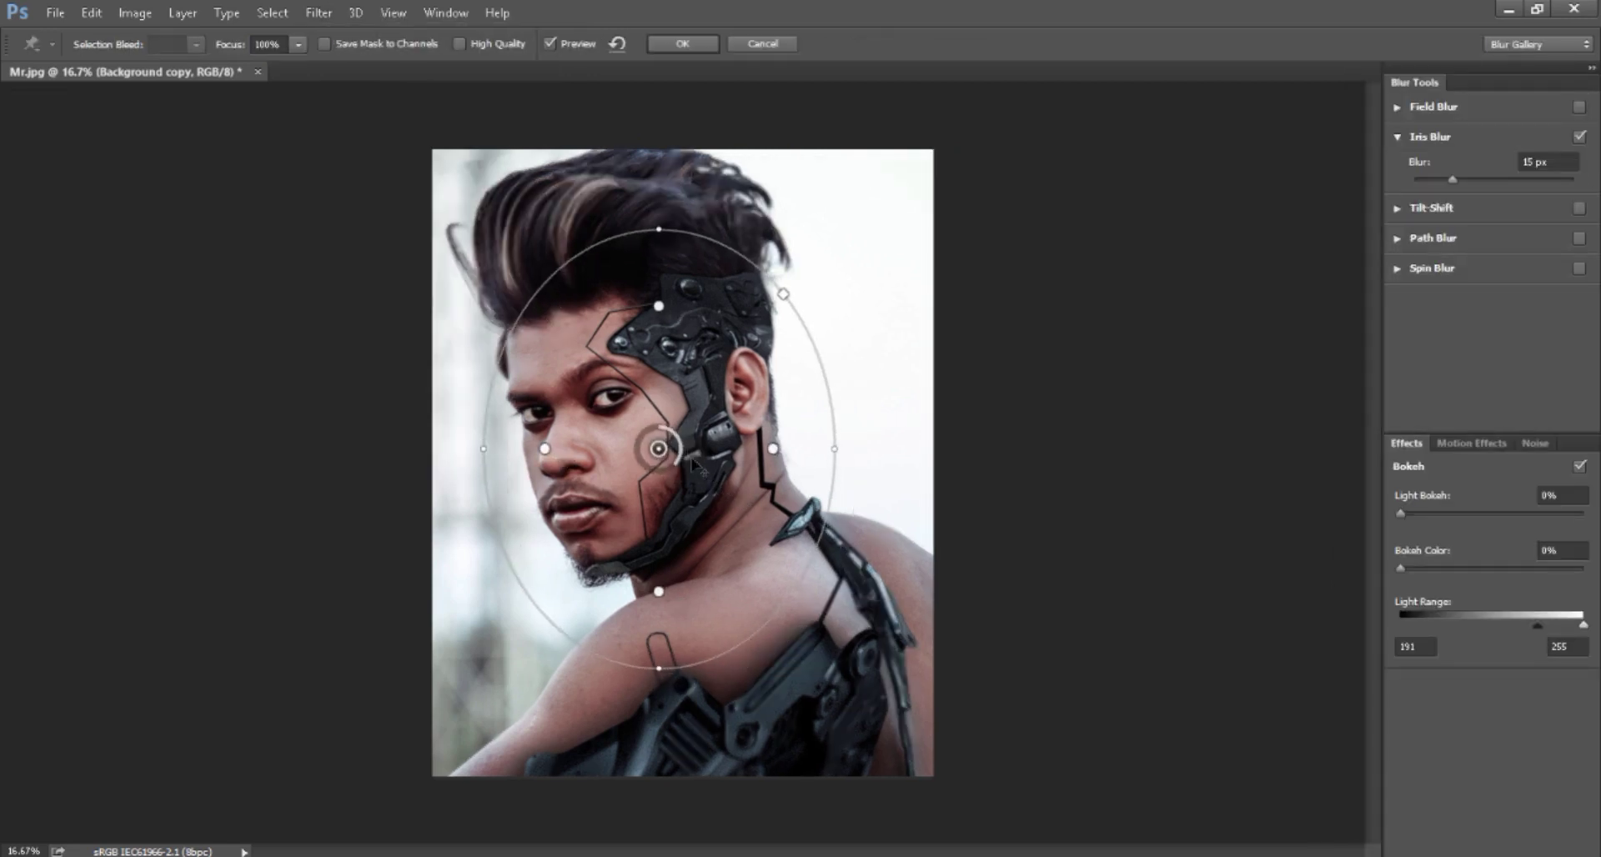
drag(683, 462, 629, 389)
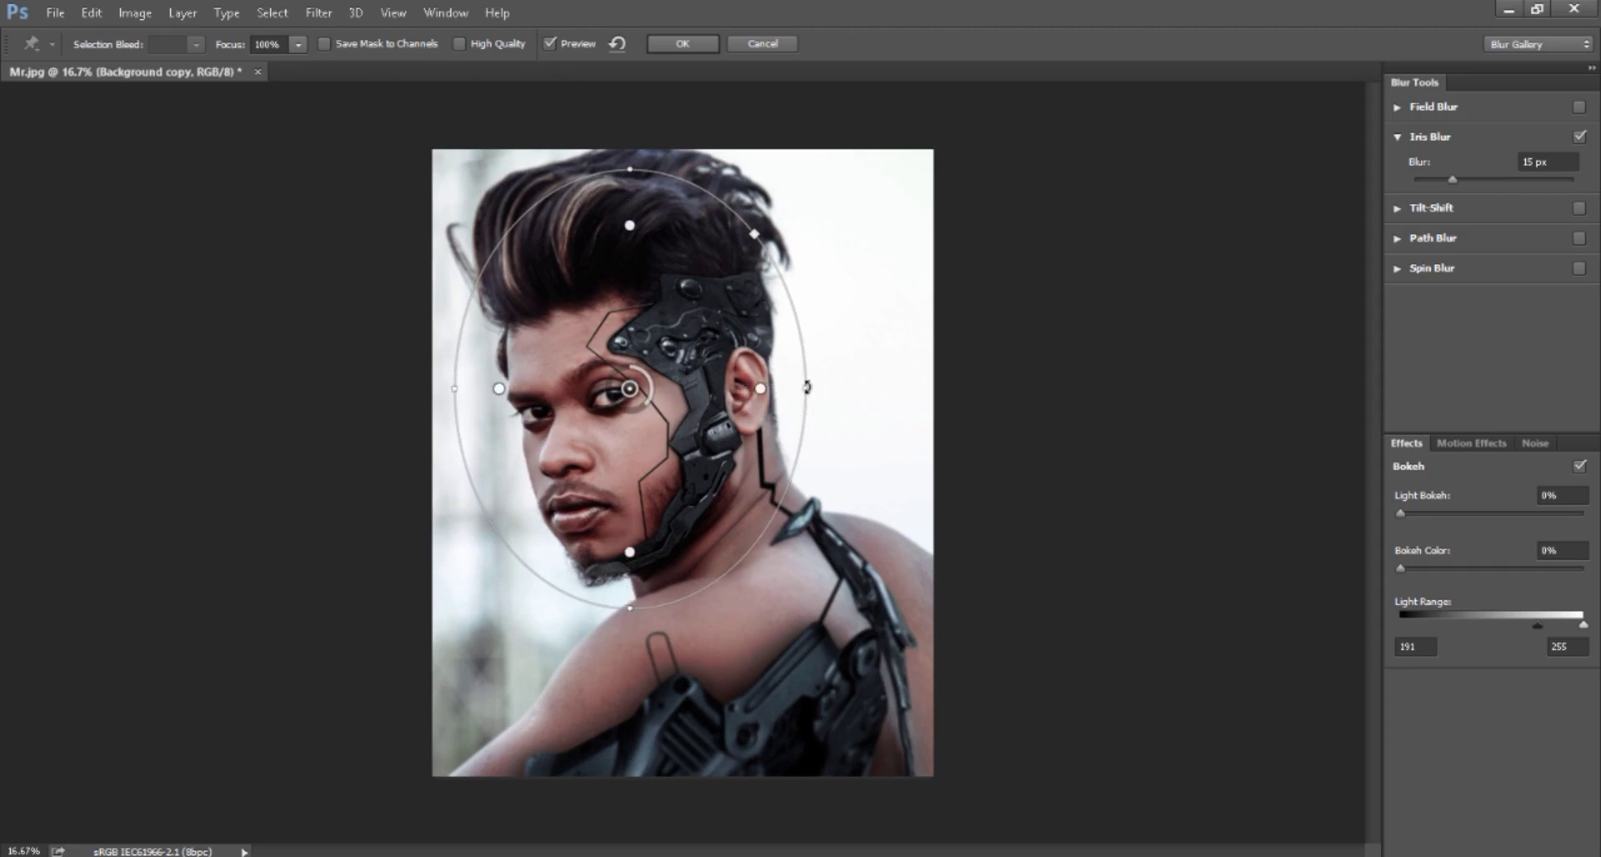
drag(769, 442, 814, 462)
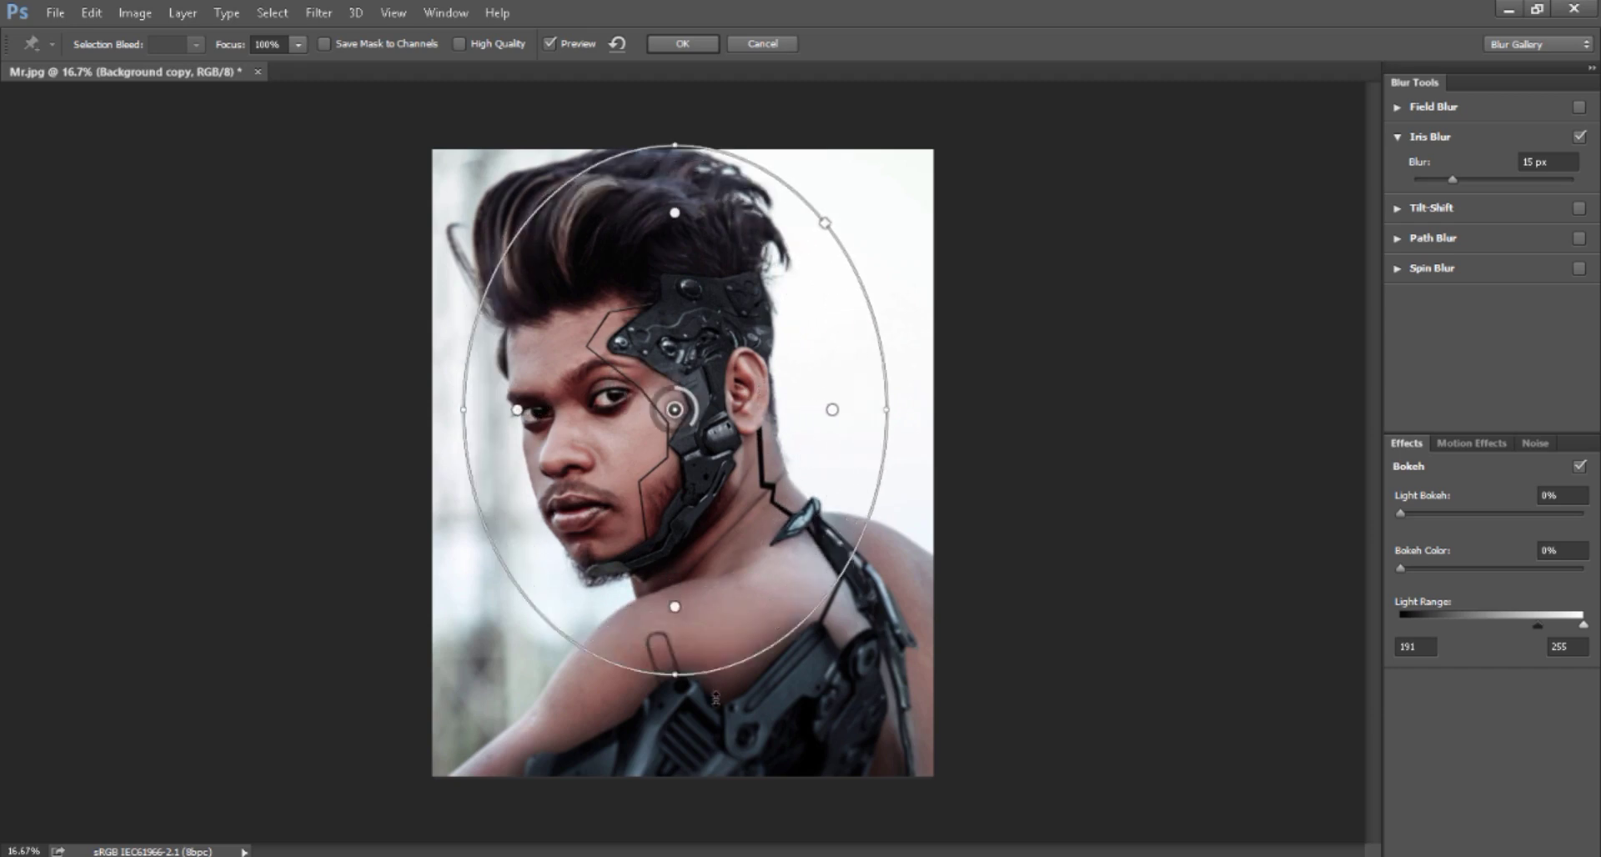
drag(709, 644, 722, 784)
drag(752, 608, 755, 614)
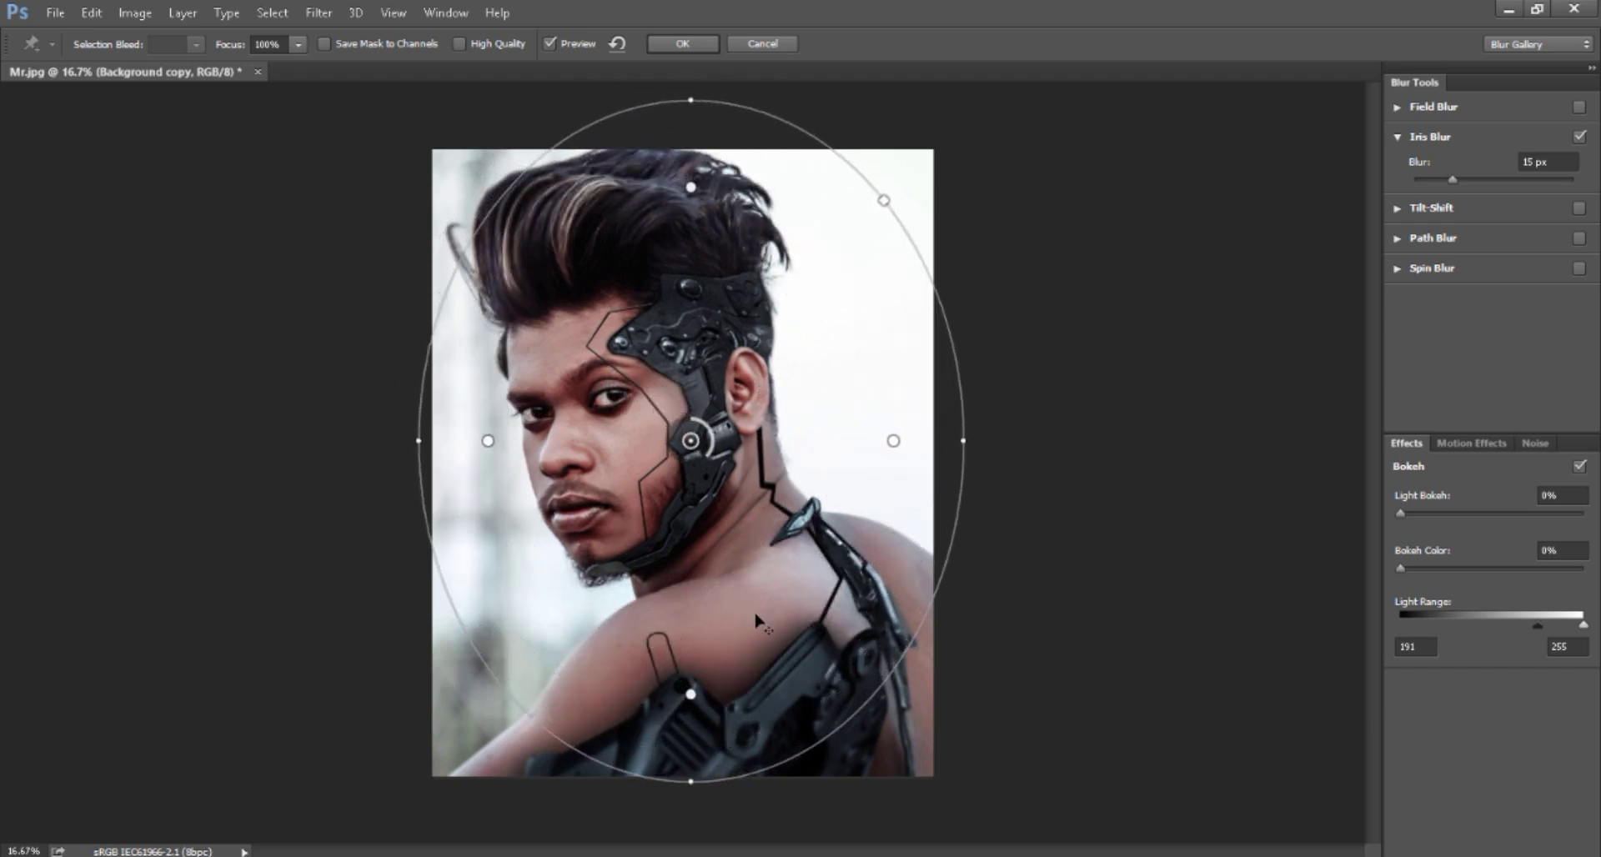
key(Delete)
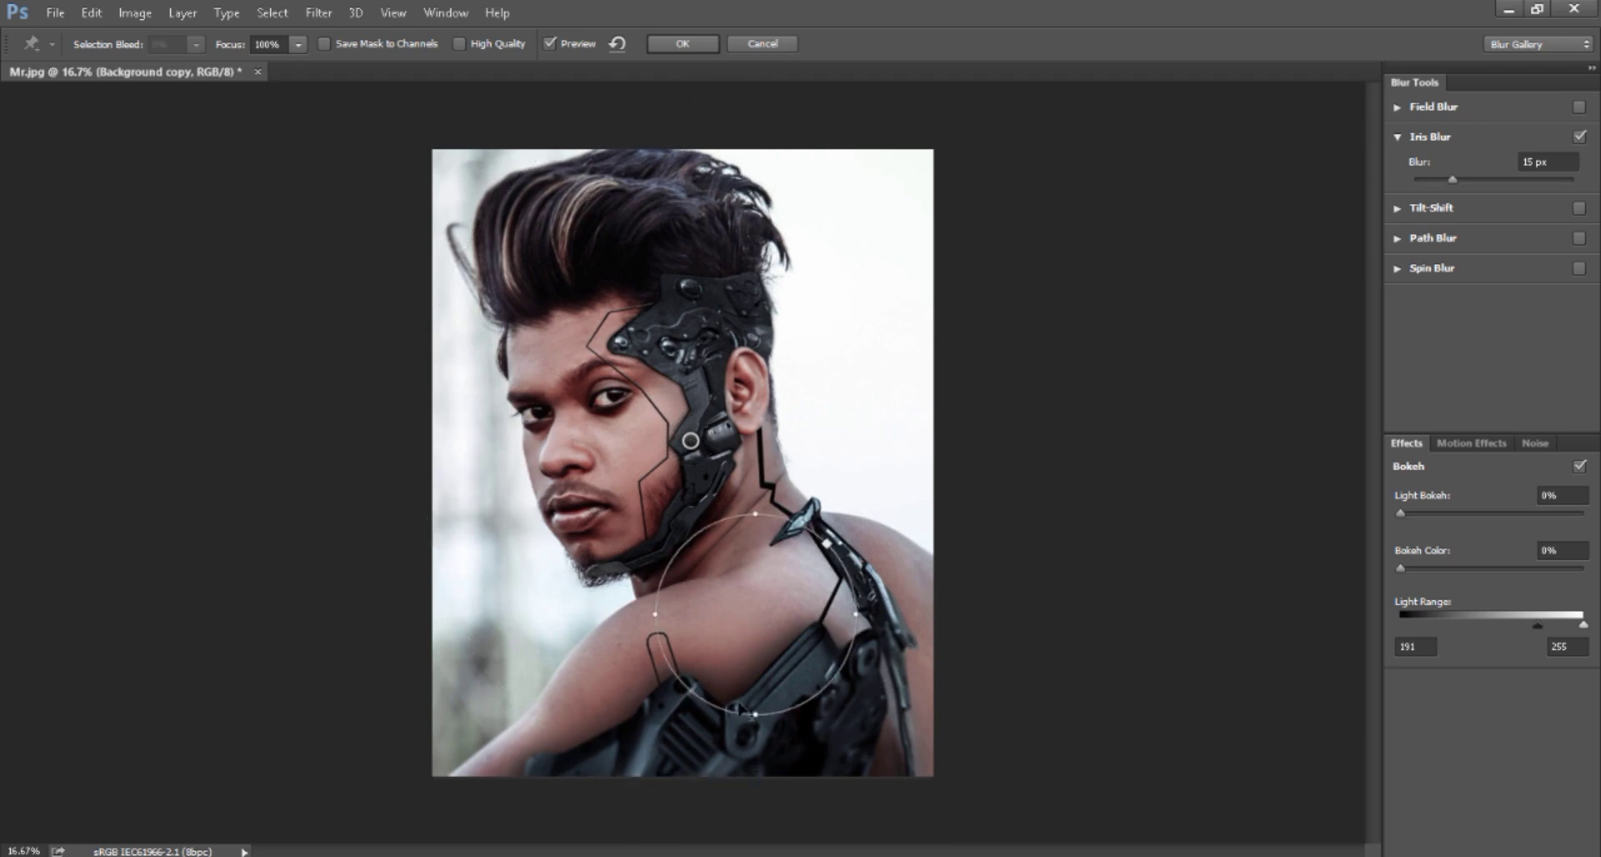
click(754, 614)
drag(755, 614, 639, 437)
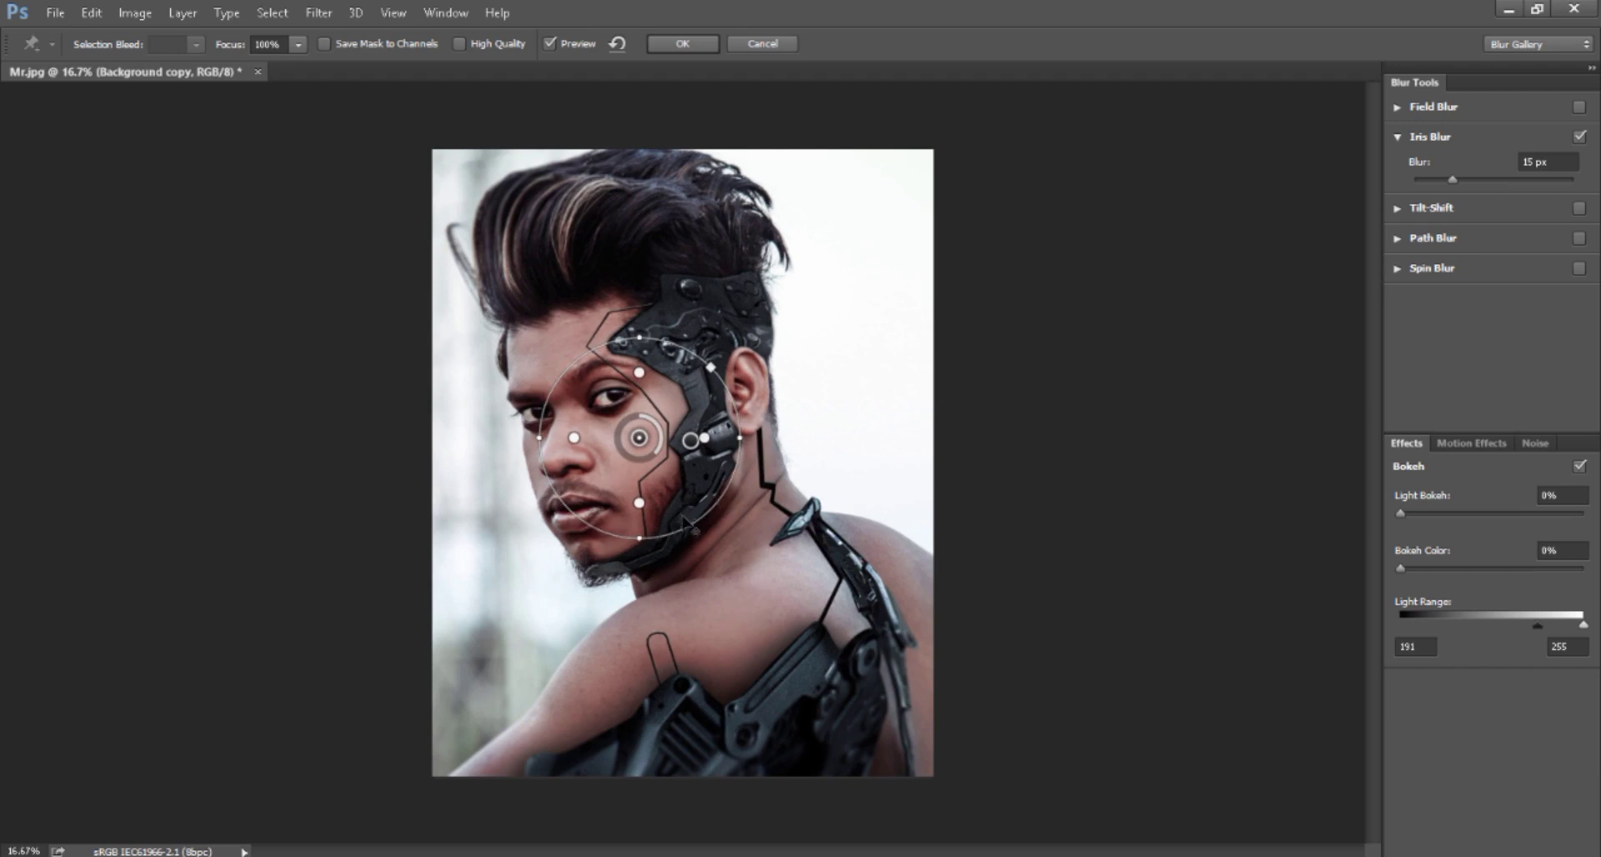
drag(682, 524, 757, 607)
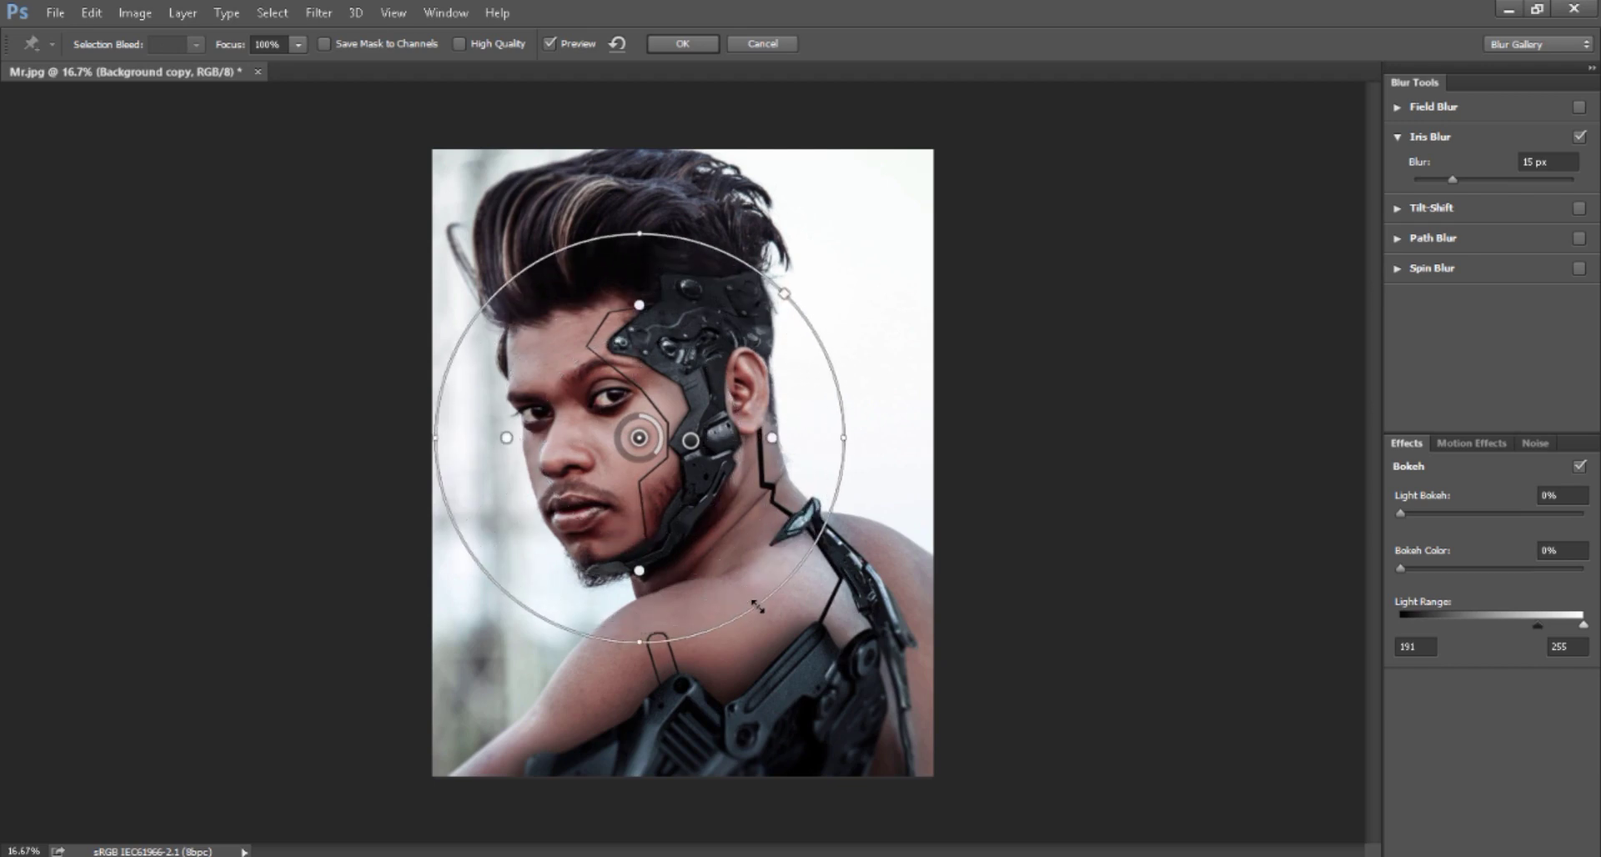
click(682, 44)
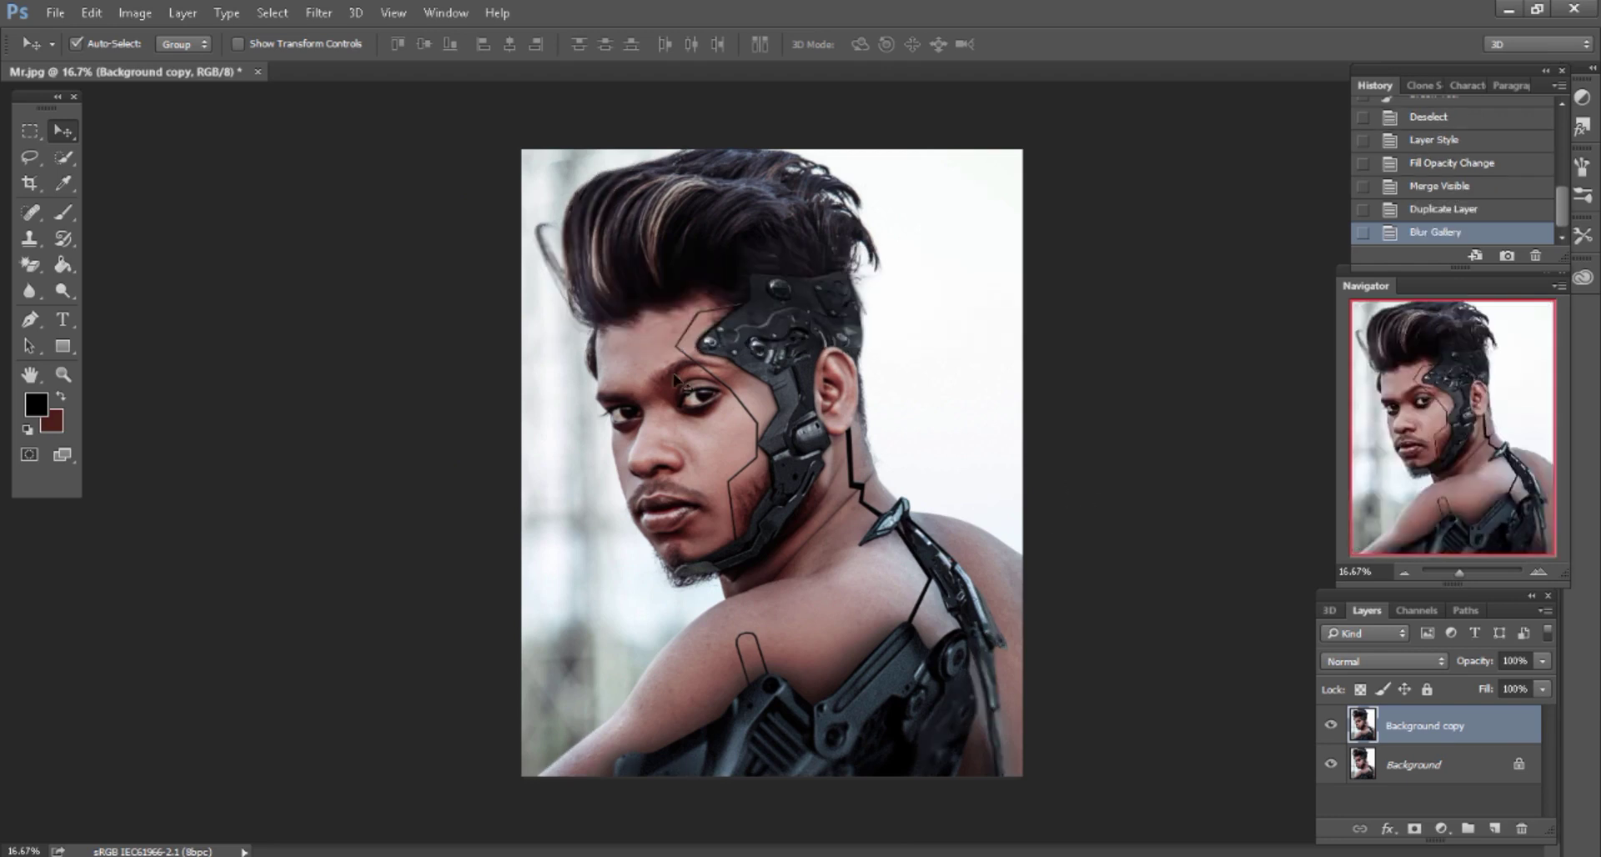
Drag the eye PNG from Explorer into Photoshop and drop it onto the portrait
click(1508, 9)
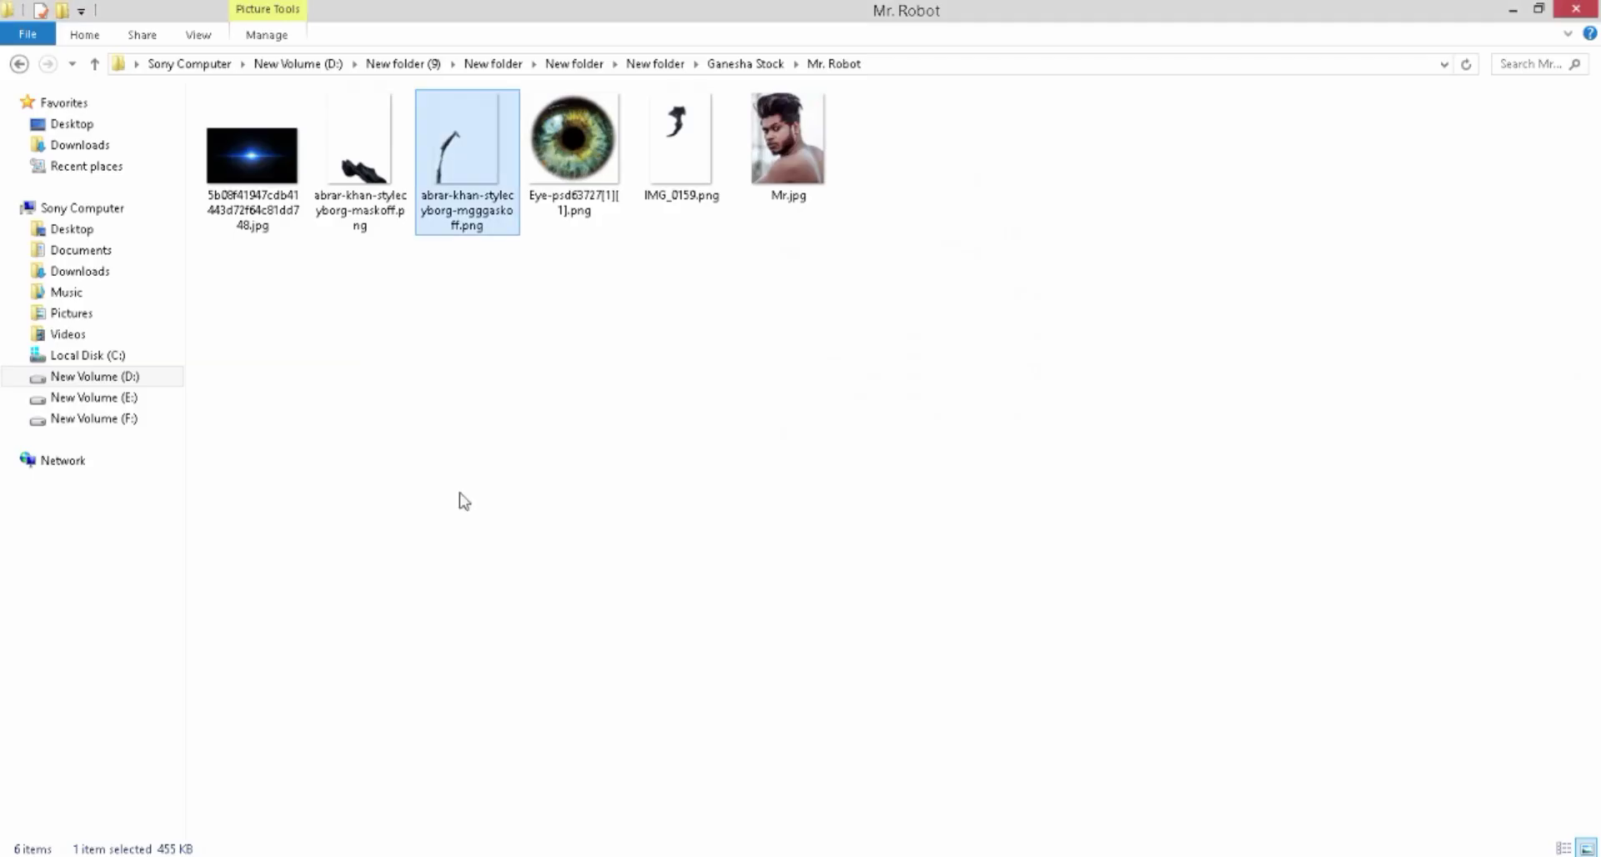
mouse_move(572, 142)
mouse_down()
mouse_move(525, 846)
mouse_move(859, 29)
mouse_up()
click(224, 73)
mouse_move(223, 73)
mouse_down()
mouse_move(709, 408)
mouse_move(700, 445)
mouse_up()
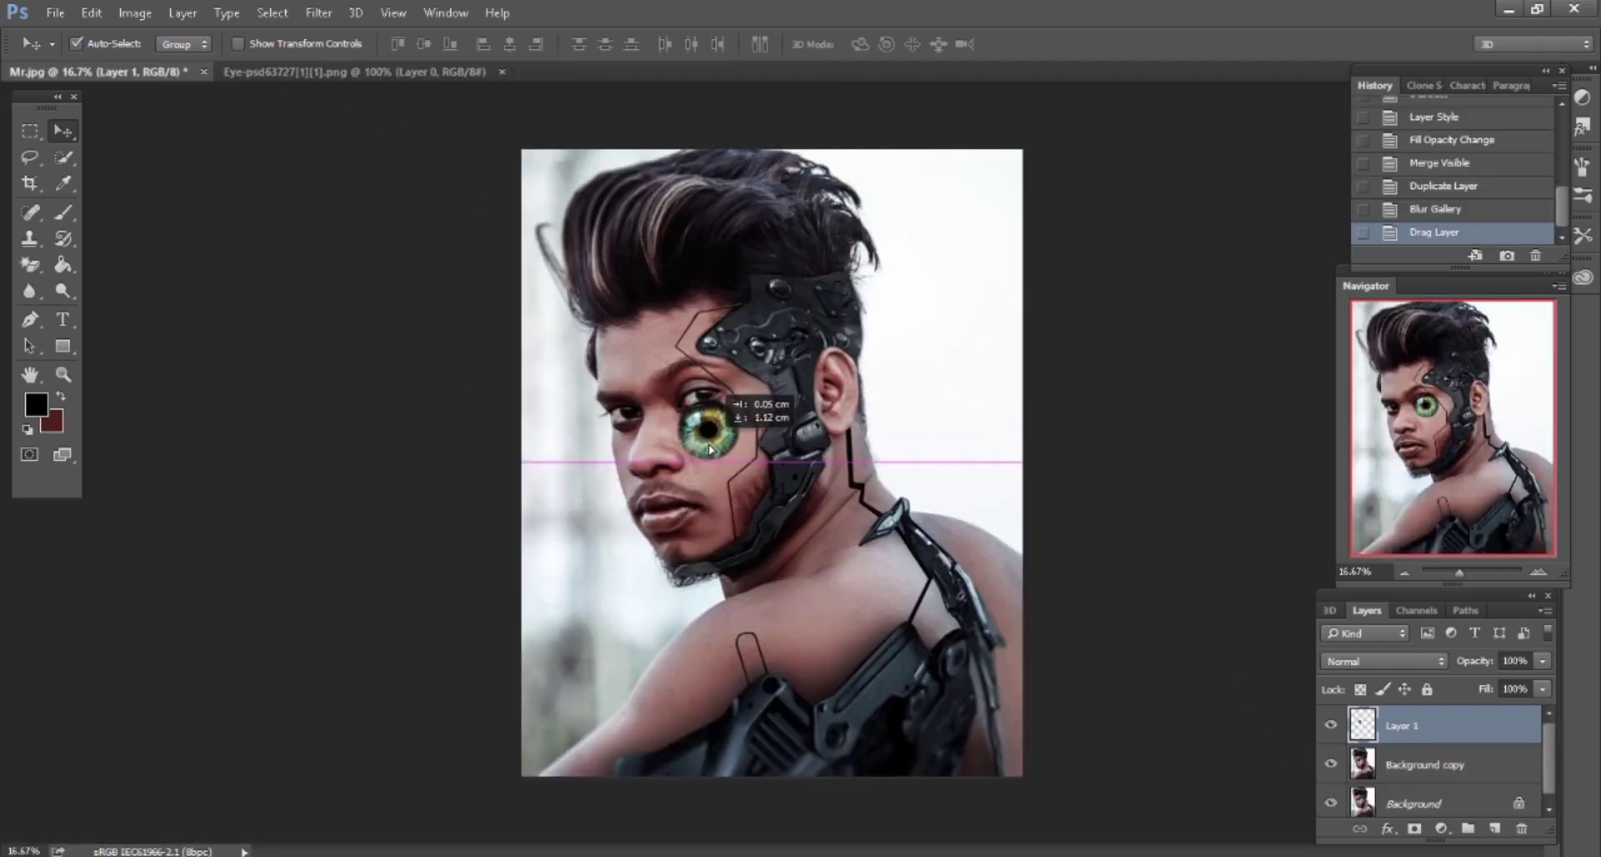
Centre the view on the face and convert the eye layer to a Smart Object
key(ctrl+plus)
key(ctrl+plus)
key(ctrl+plus)
drag(1427, 442, 1413, 423)
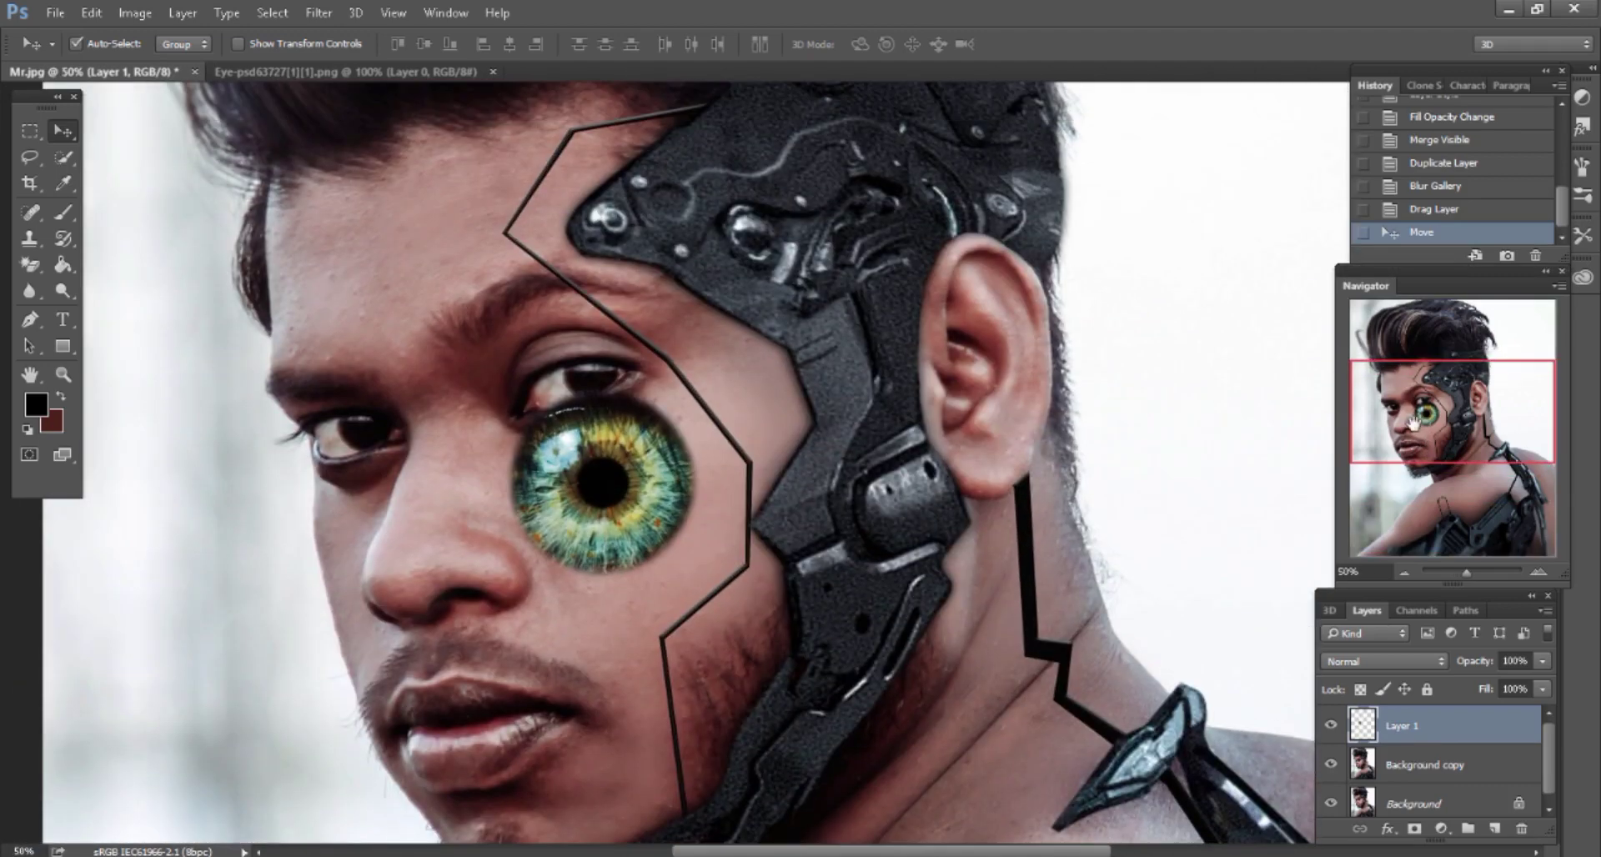
right_click(1406, 720)
click(1109, 343)
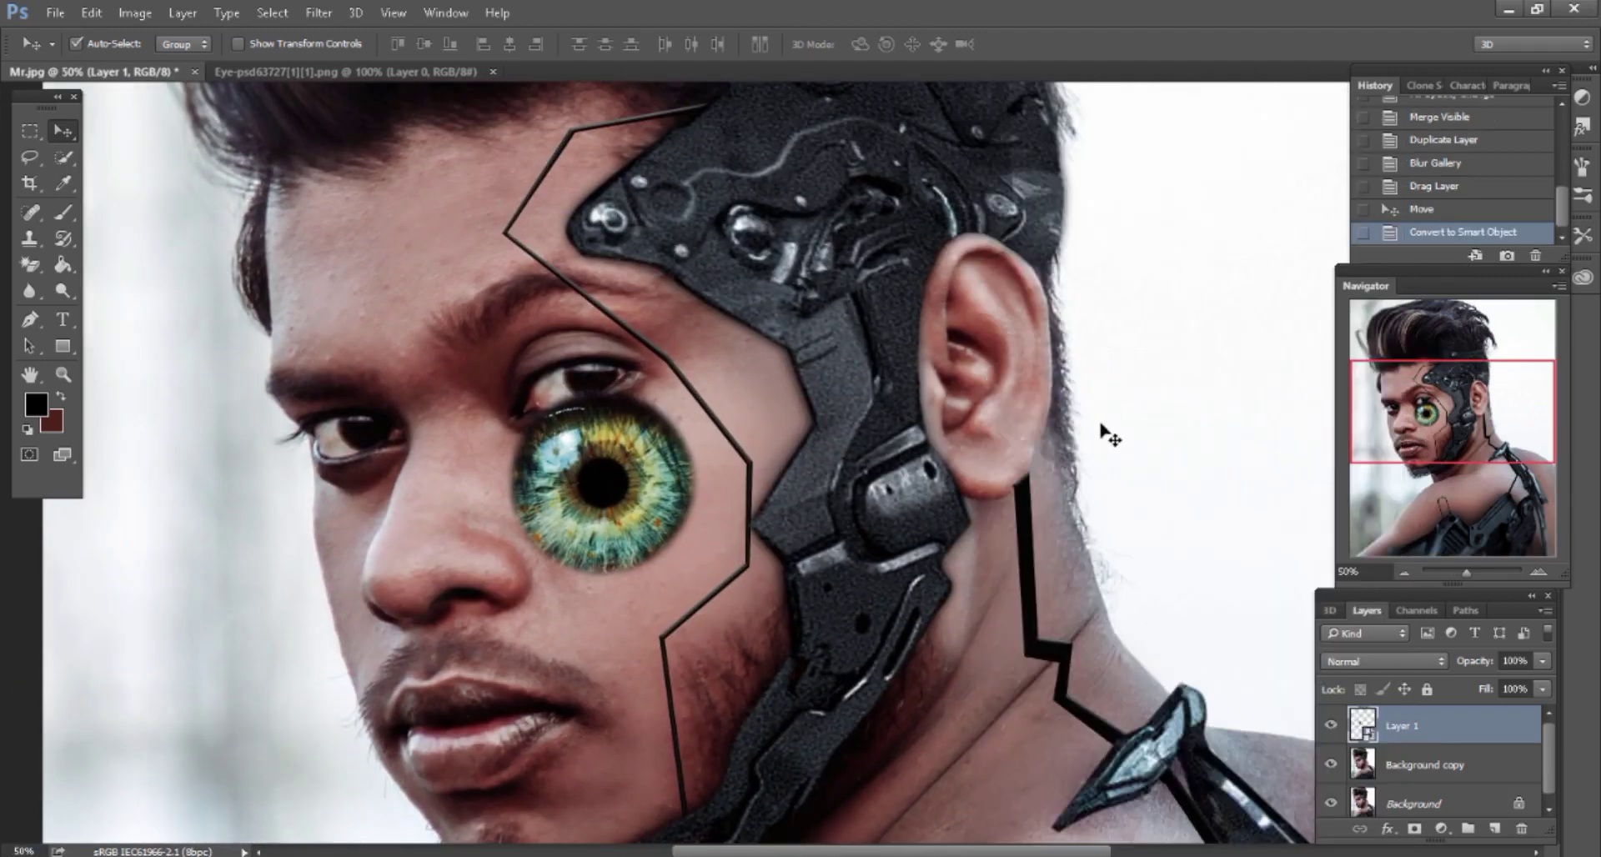
Try a purple hue shift in Hue/Saturation on the eye, then cancel it
click(135, 12)
mouse_move(225, 62)
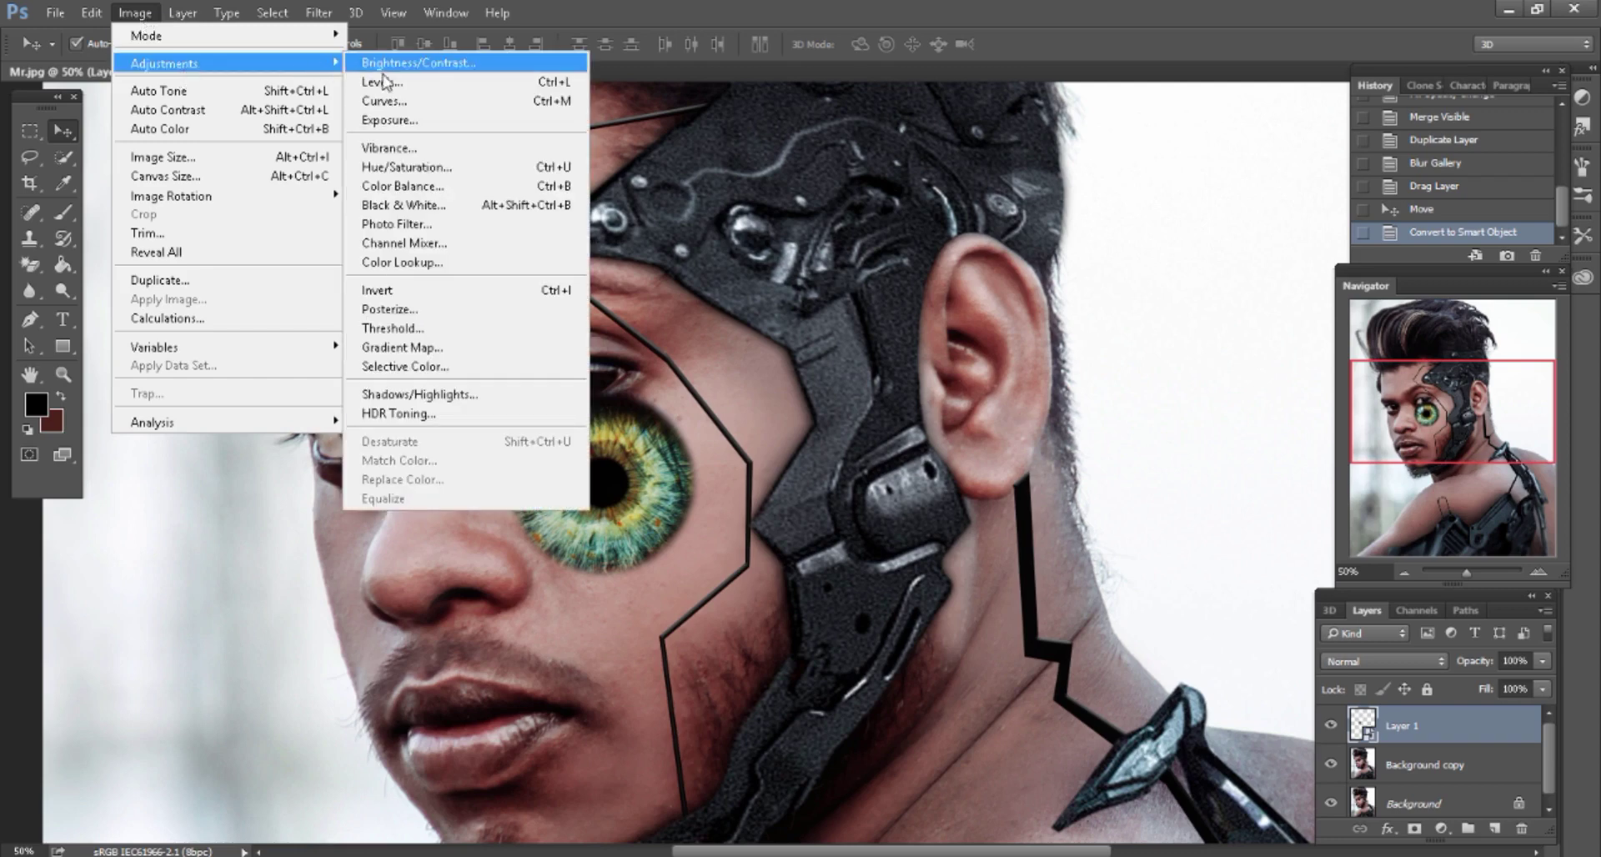
click(407, 167)
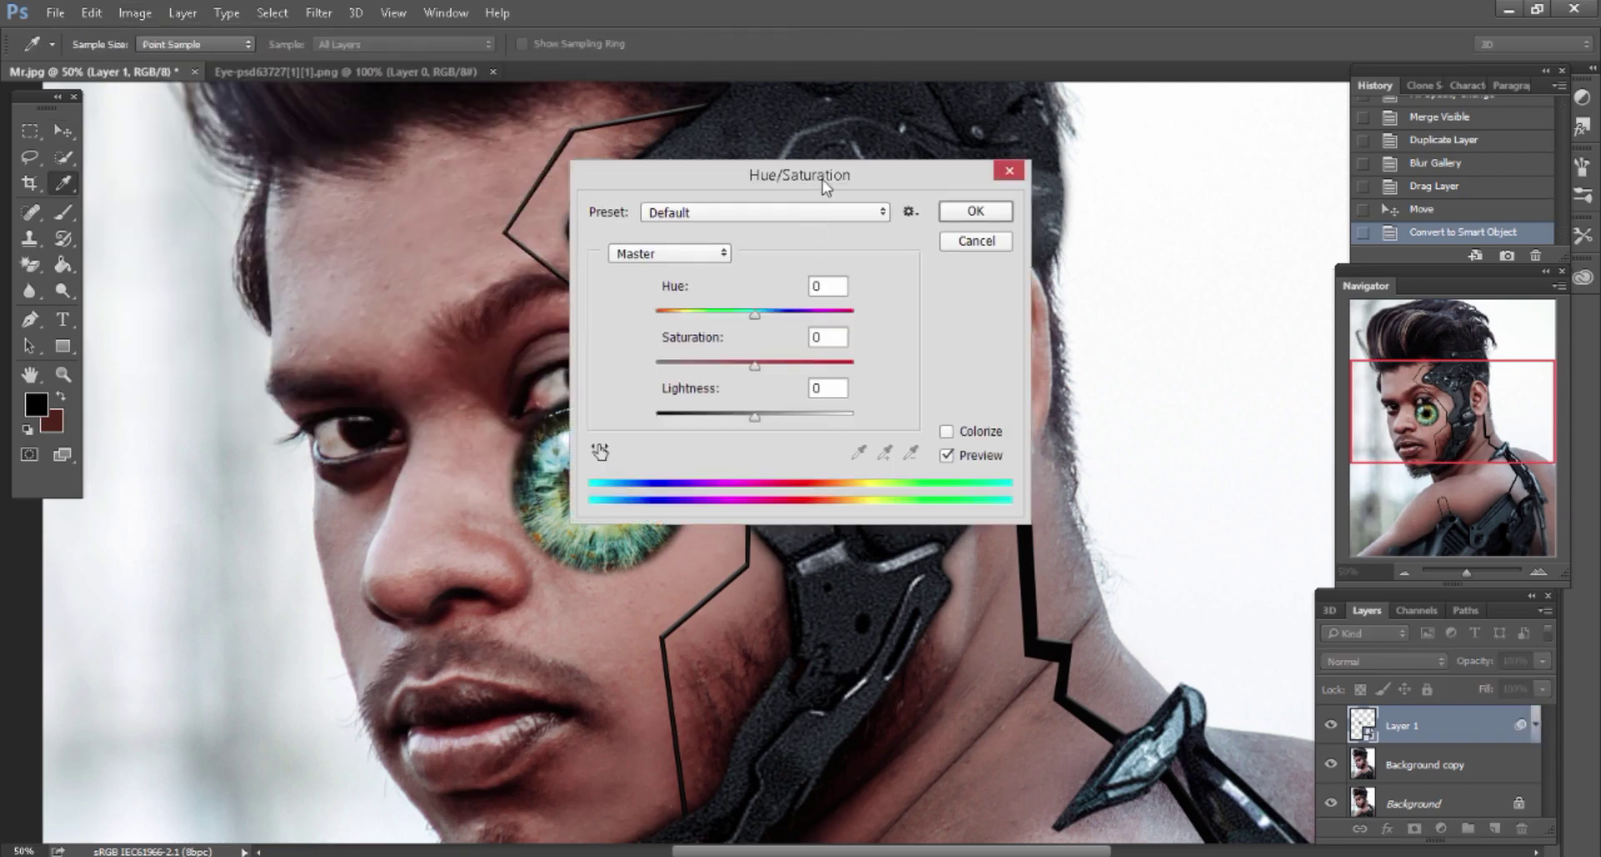
drag(822, 178, 1005, 190)
mouse_move(942, 328)
mouse_down()
mouse_move(1040, 330)
mouse_move(880, 330)
mouse_up()
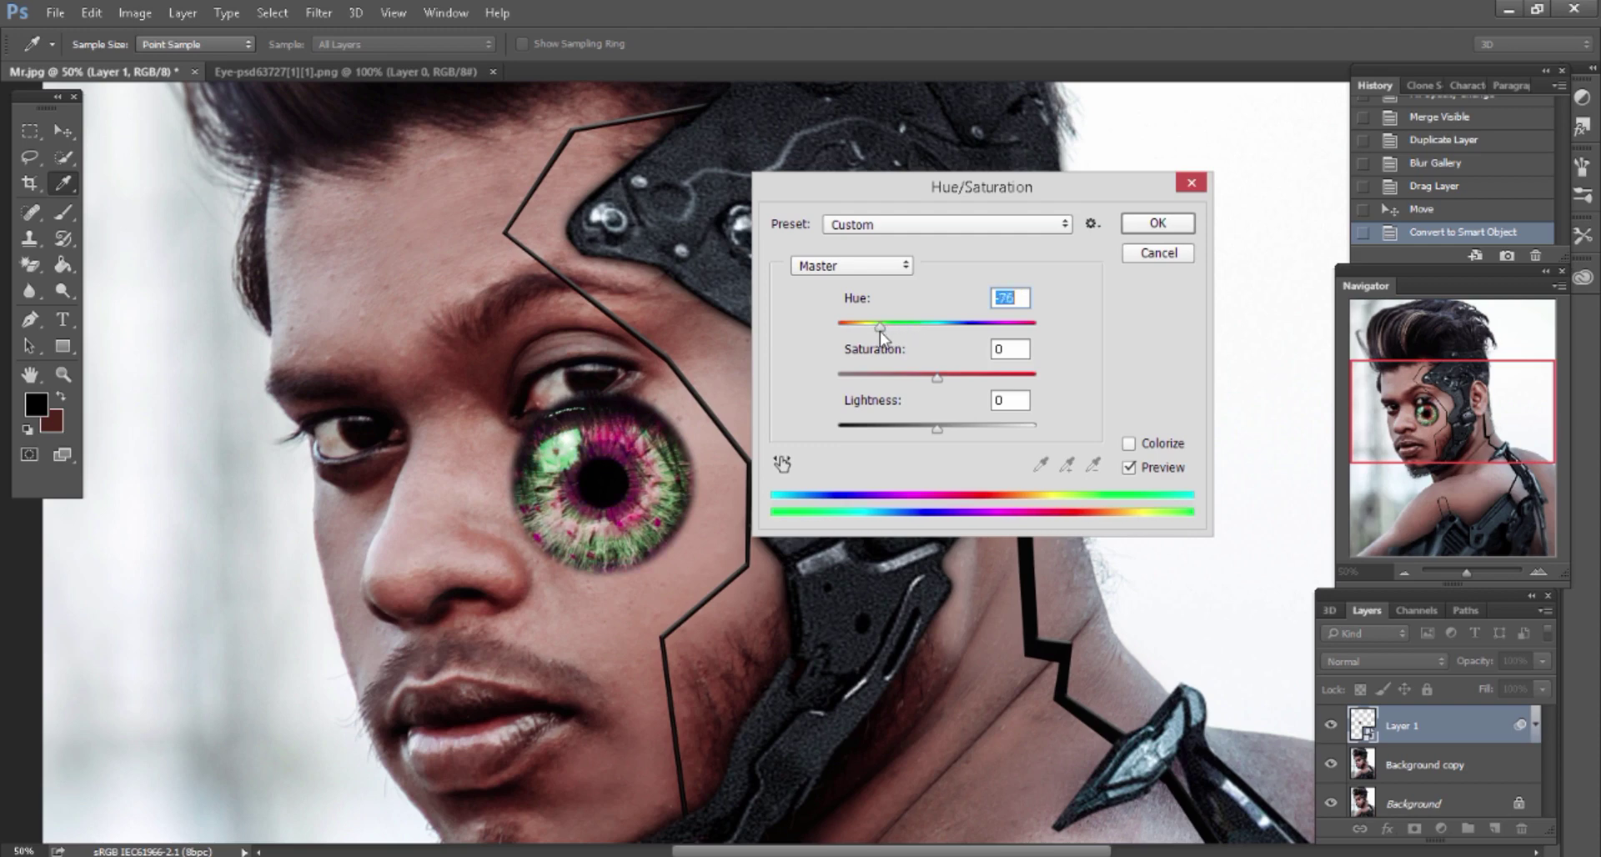
click(1159, 252)
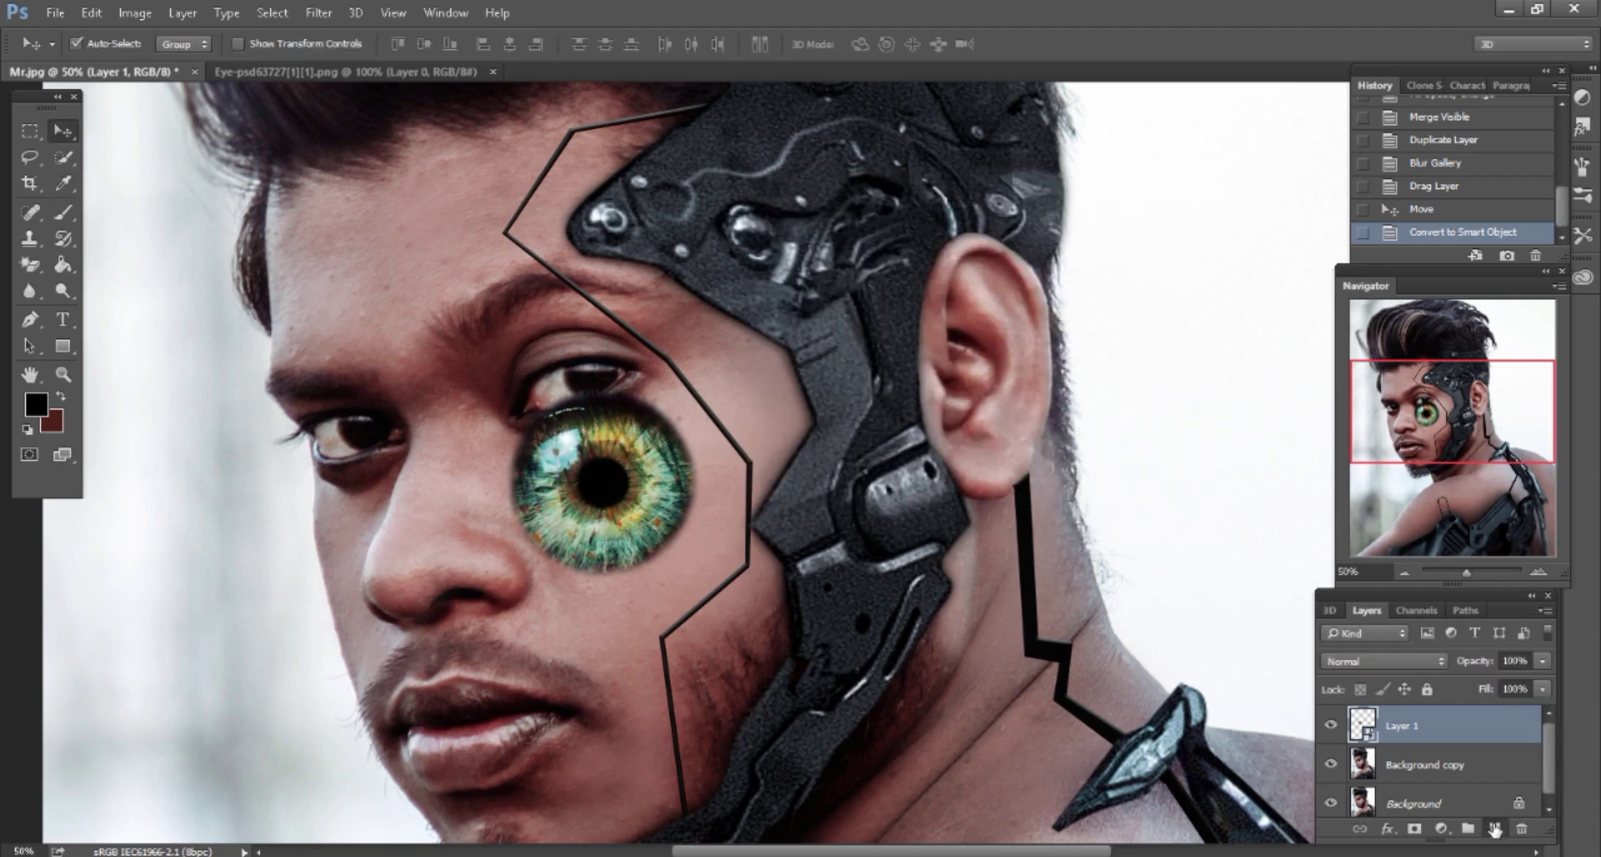
Add a Color-mode layer inside the eye selection and brush dark red over the iris at 44%
click(1495, 829)
ctrl+click(1363, 765)
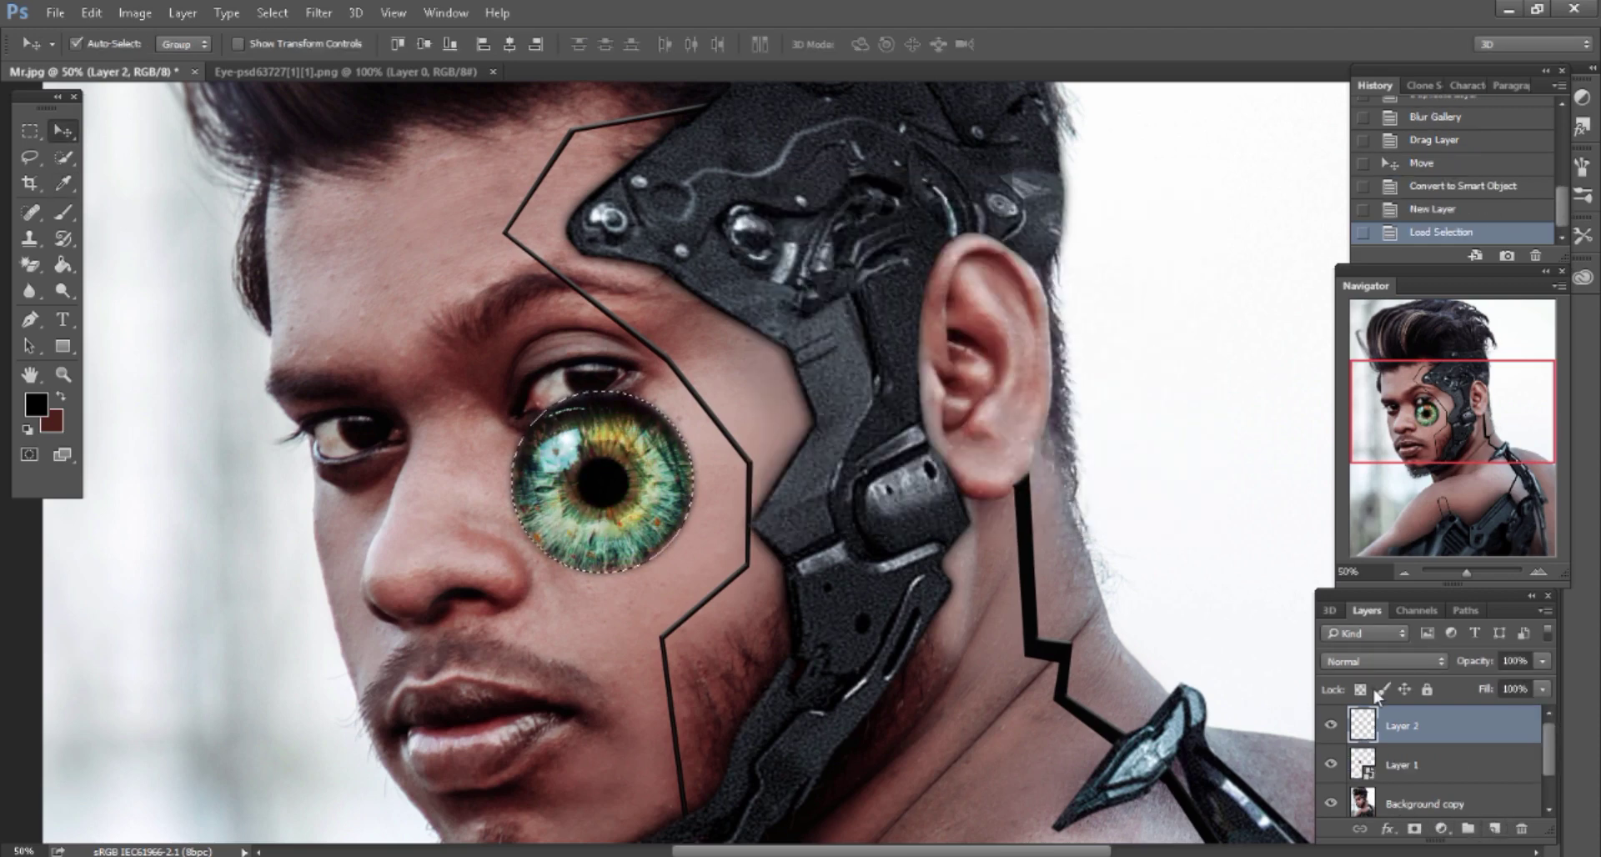
click(1380, 661)
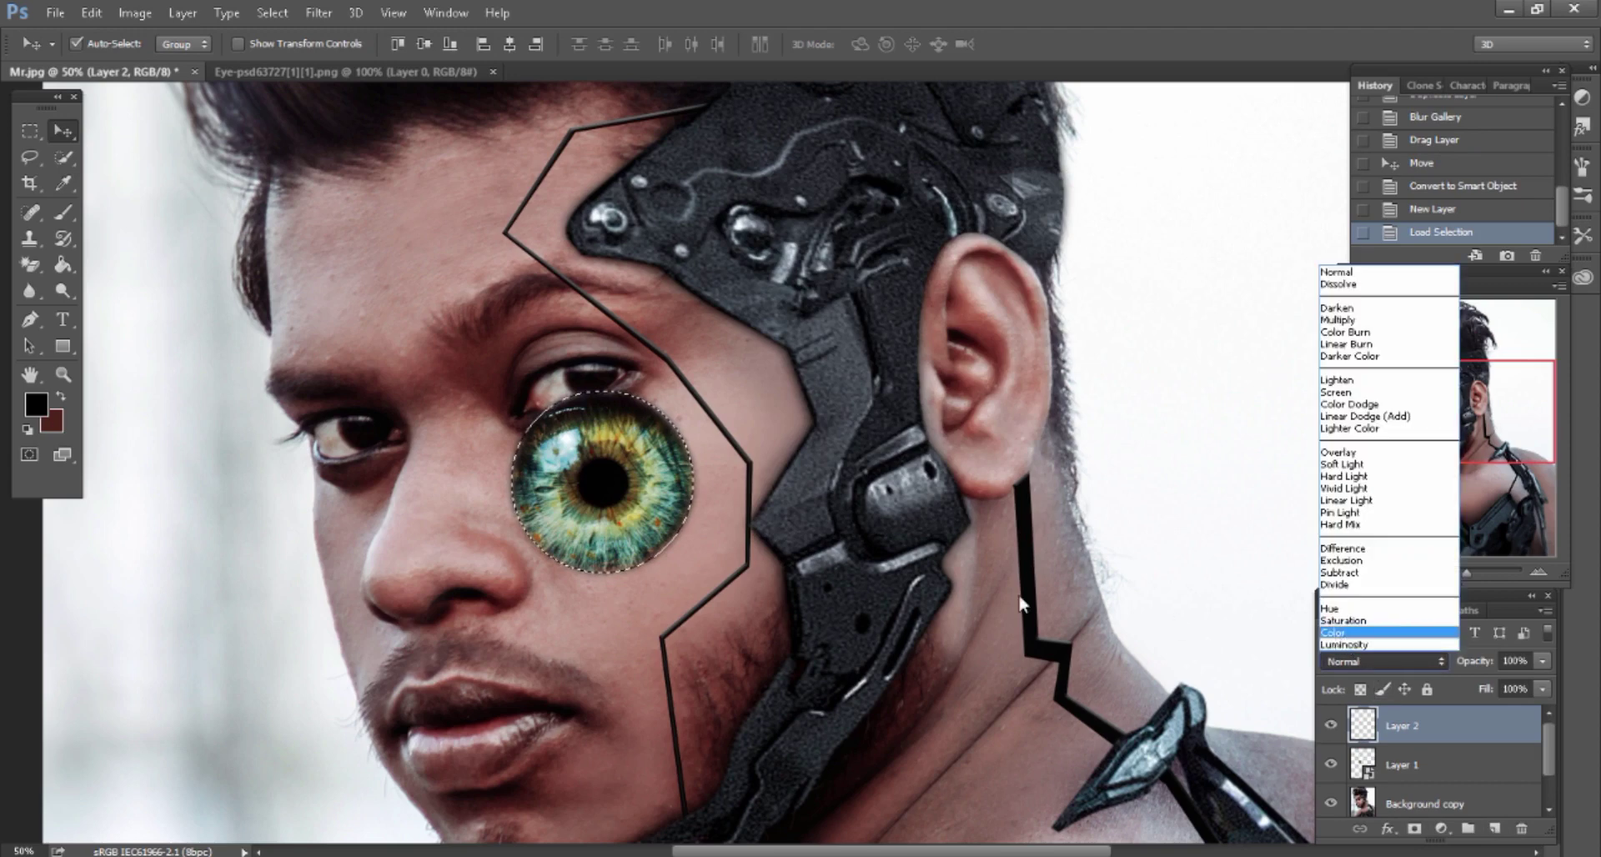
click(1332, 633)
click(36, 404)
click(1051, 315)
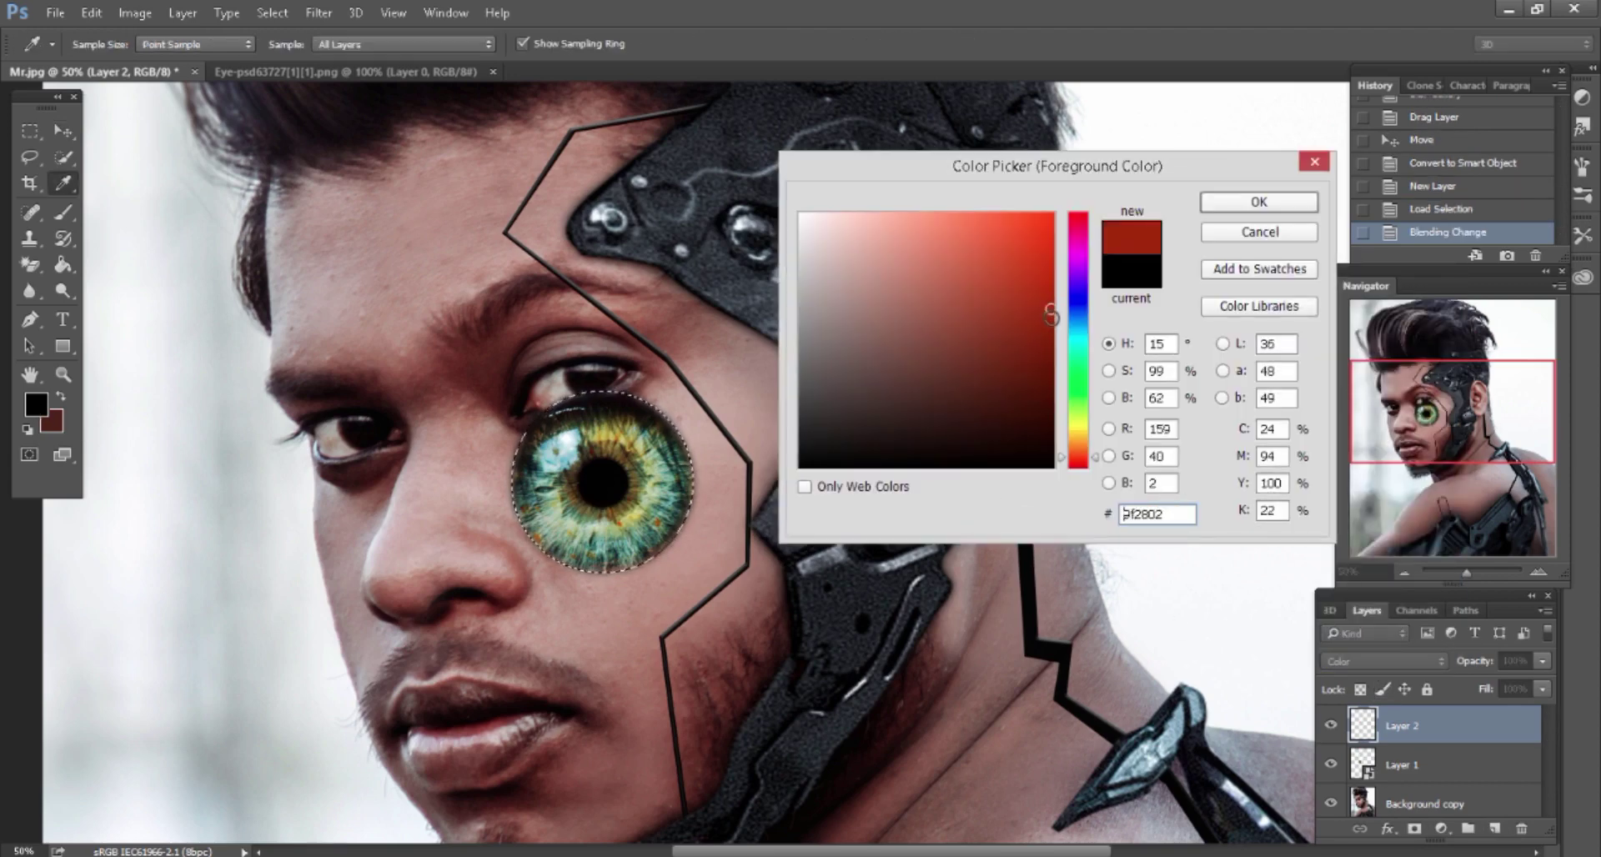
drag(1051, 316, 1056, 271)
click(1260, 201)
key(v)
click(67, 217)
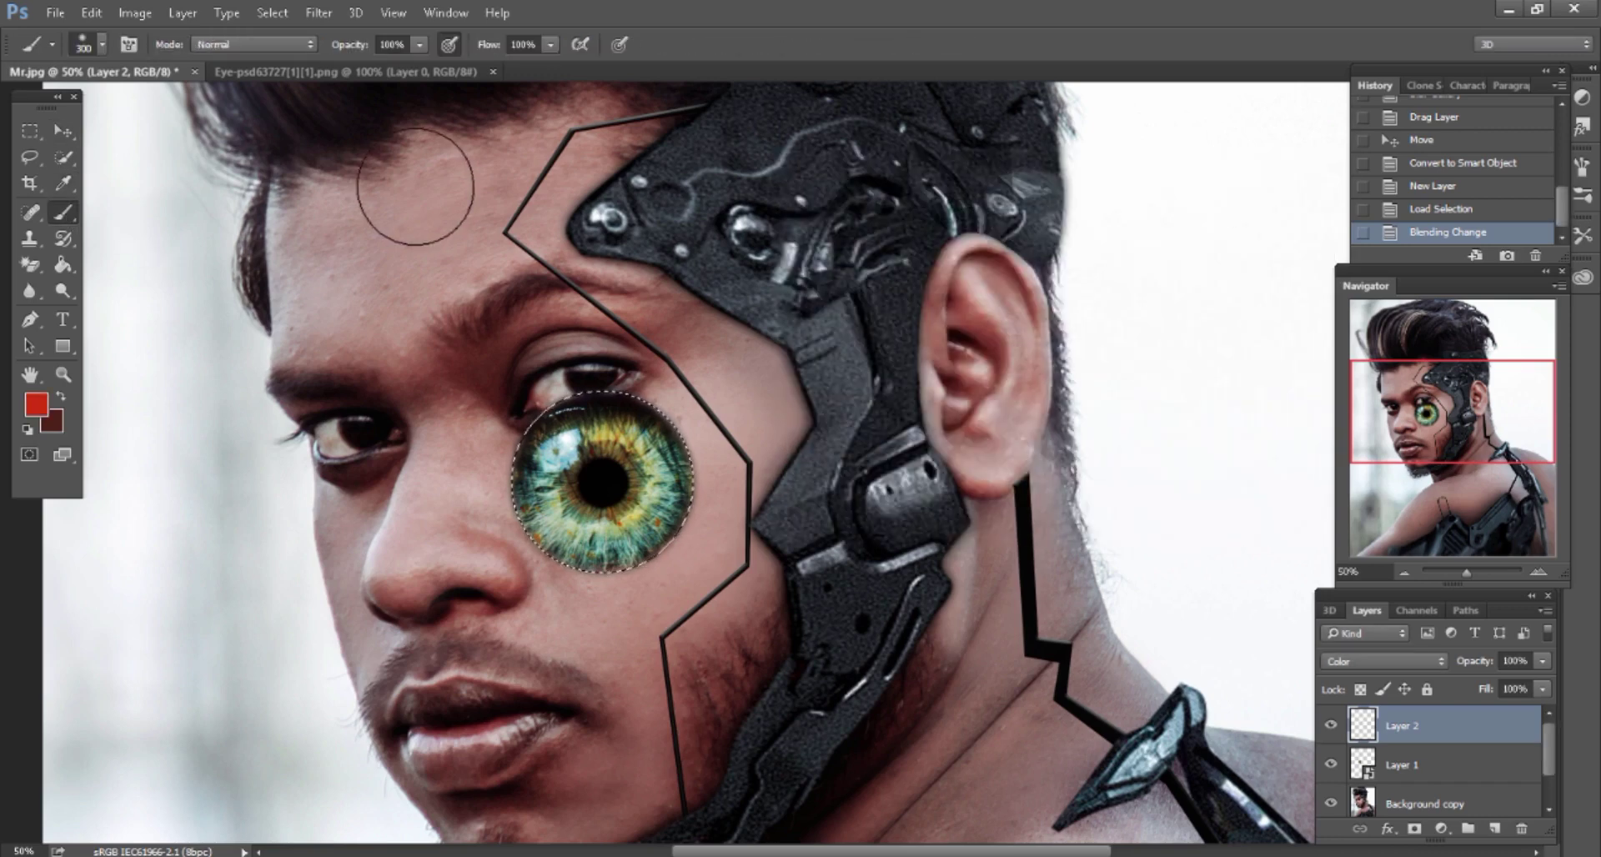
scroll(412, 196, down, 1)
text(44)
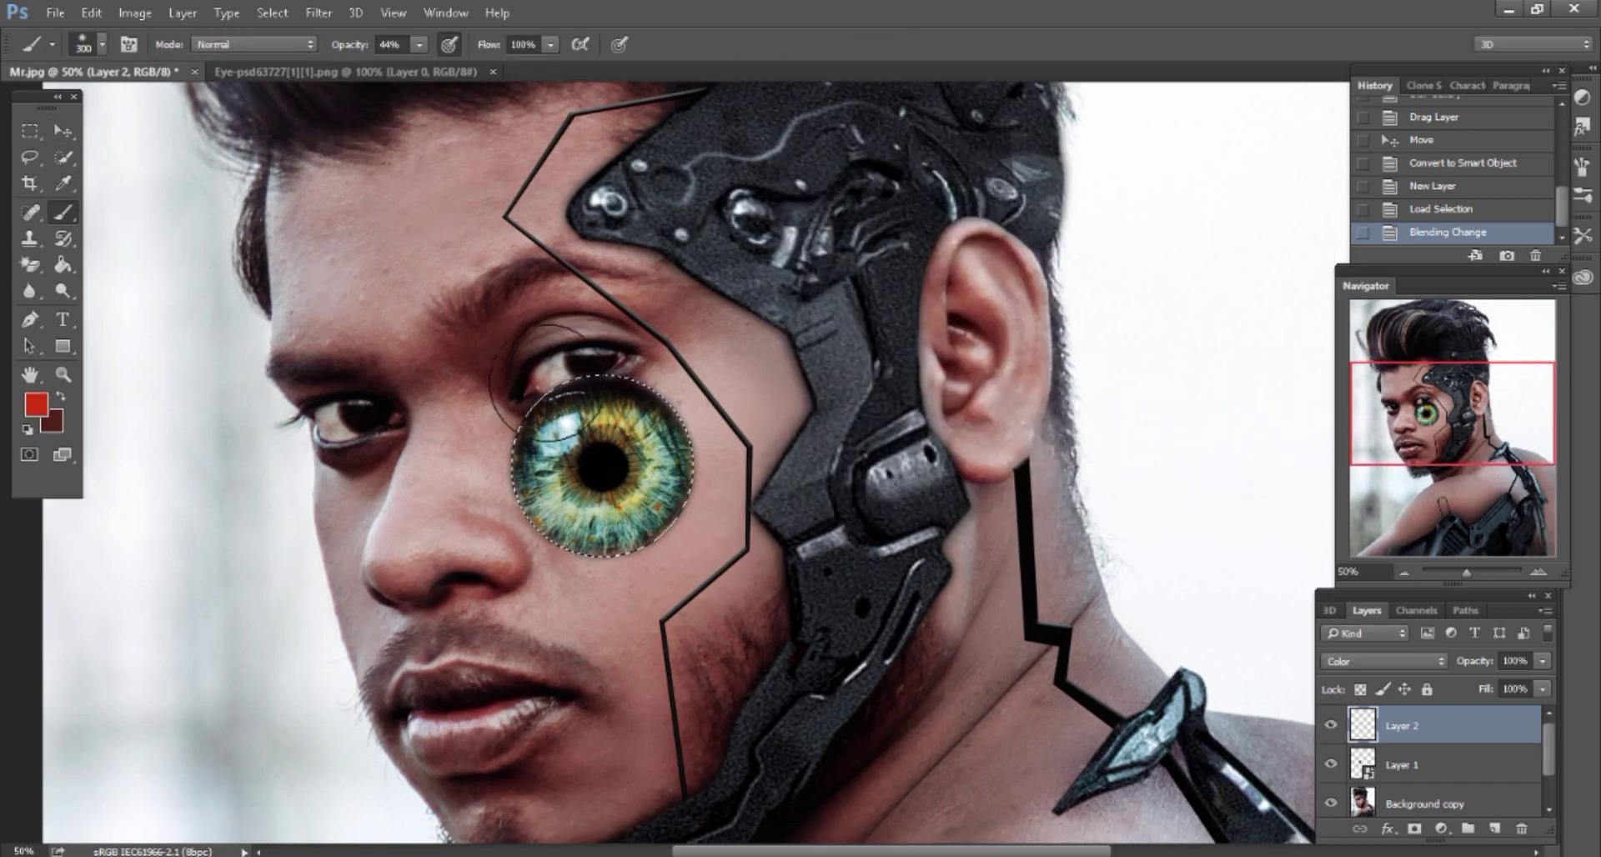
mouse_move(575, 433)
mouse_down()
mouse_move(518, 465)
mouse_move(690, 412)
mouse_move(754, 491)
mouse_up()
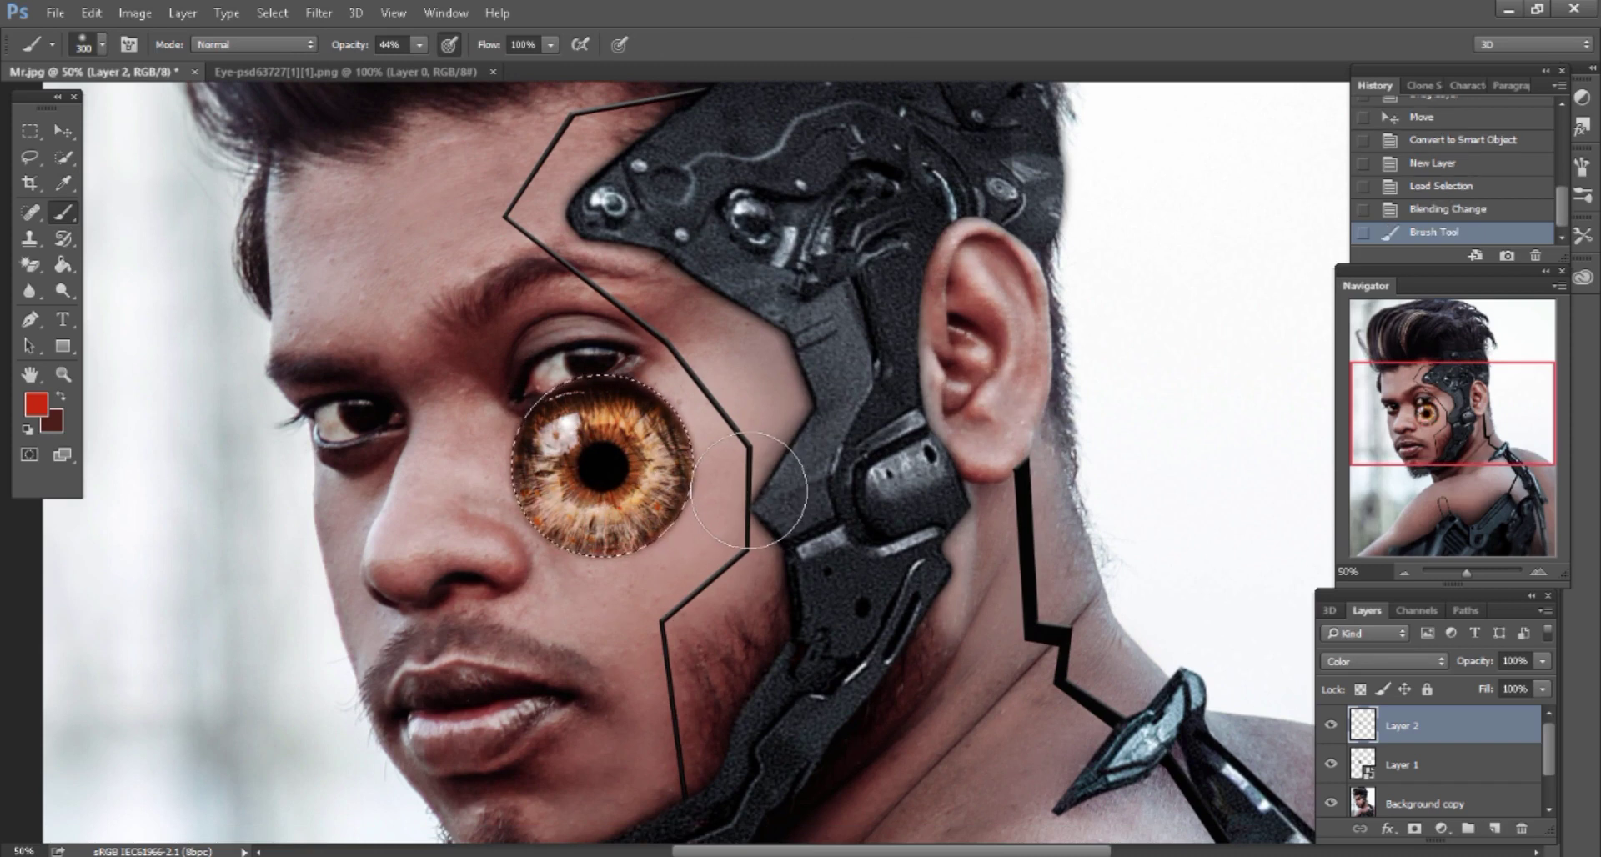
Add an Overlay layer, paint over the iris with a size-175 brush, then deselect
click(1419, 766)
click(1494, 829)
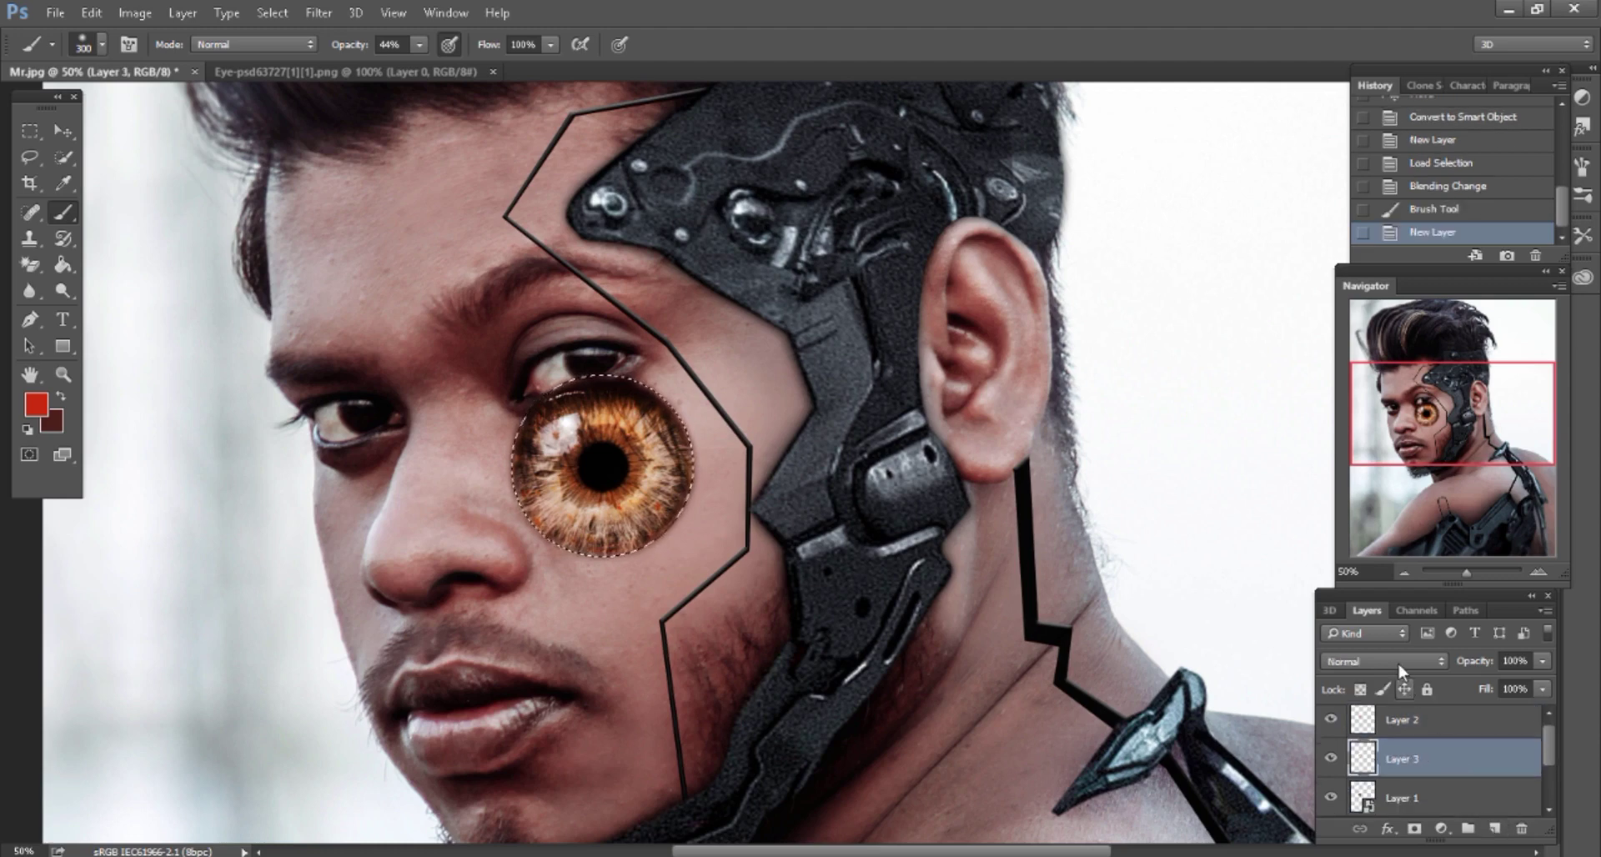
click(1385, 662)
click(1343, 452)
key(bracketleft)
key(bracketleft)
key(bracketleft)
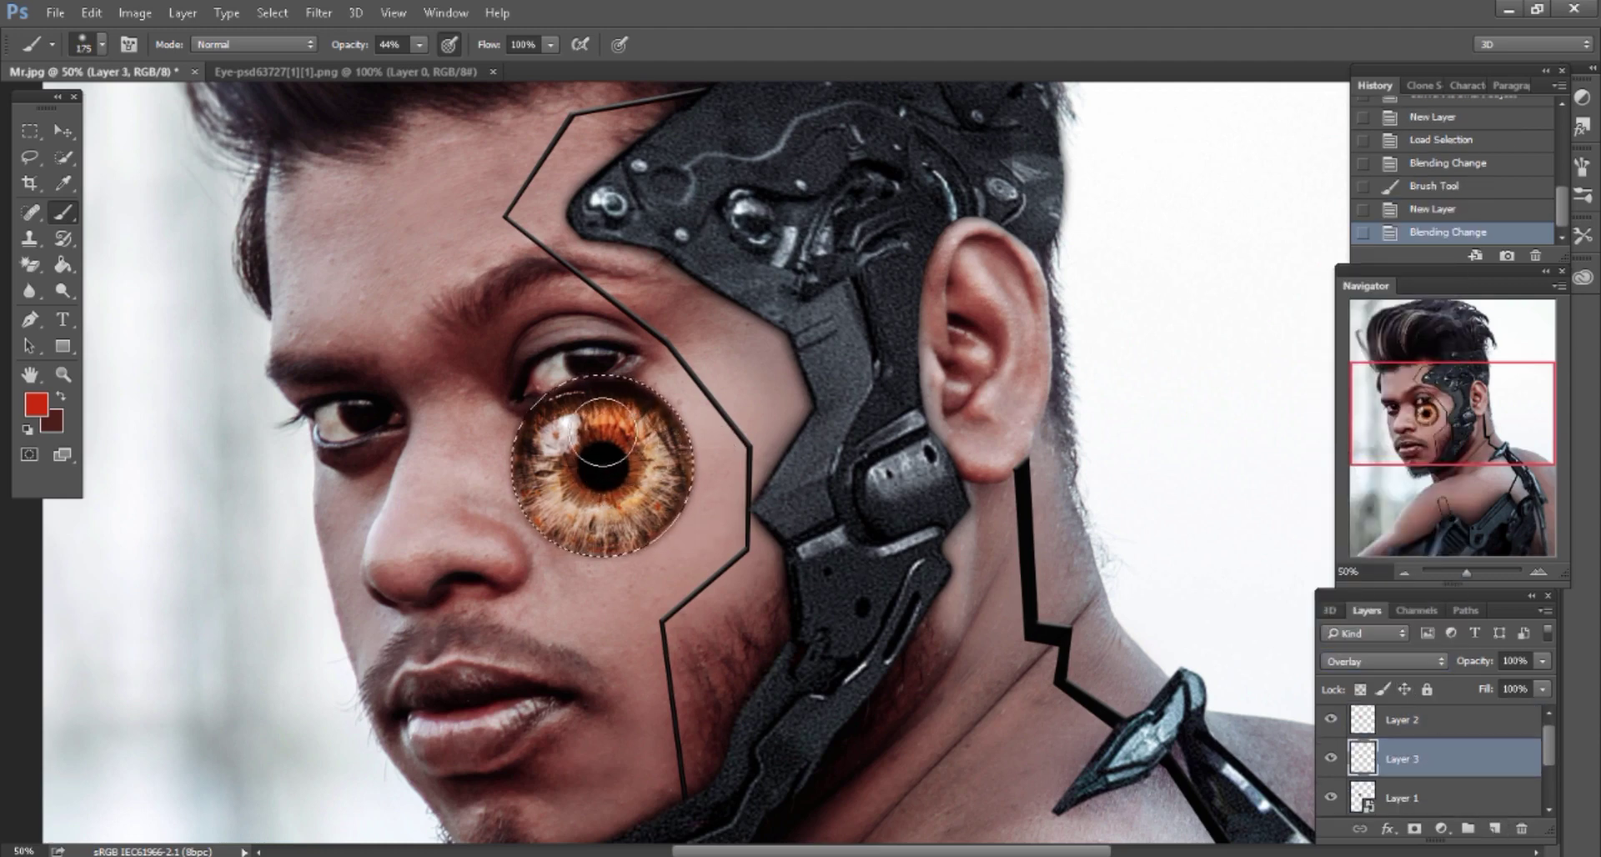
drag(567, 460, 645, 430)
mouse_move(551, 507)
mouse_down()
mouse_move(661, 457)
mouse_move(583, 480)
mouse_move(683, 457)
mouse_move(518, 425)
mouse_up()
key(bracketright)
key(bracketright)
key(bracketright)
key(bracketleft)
key(bracketleft)
key(bracketleft)
click(30, 157)
key(ctrl+d)
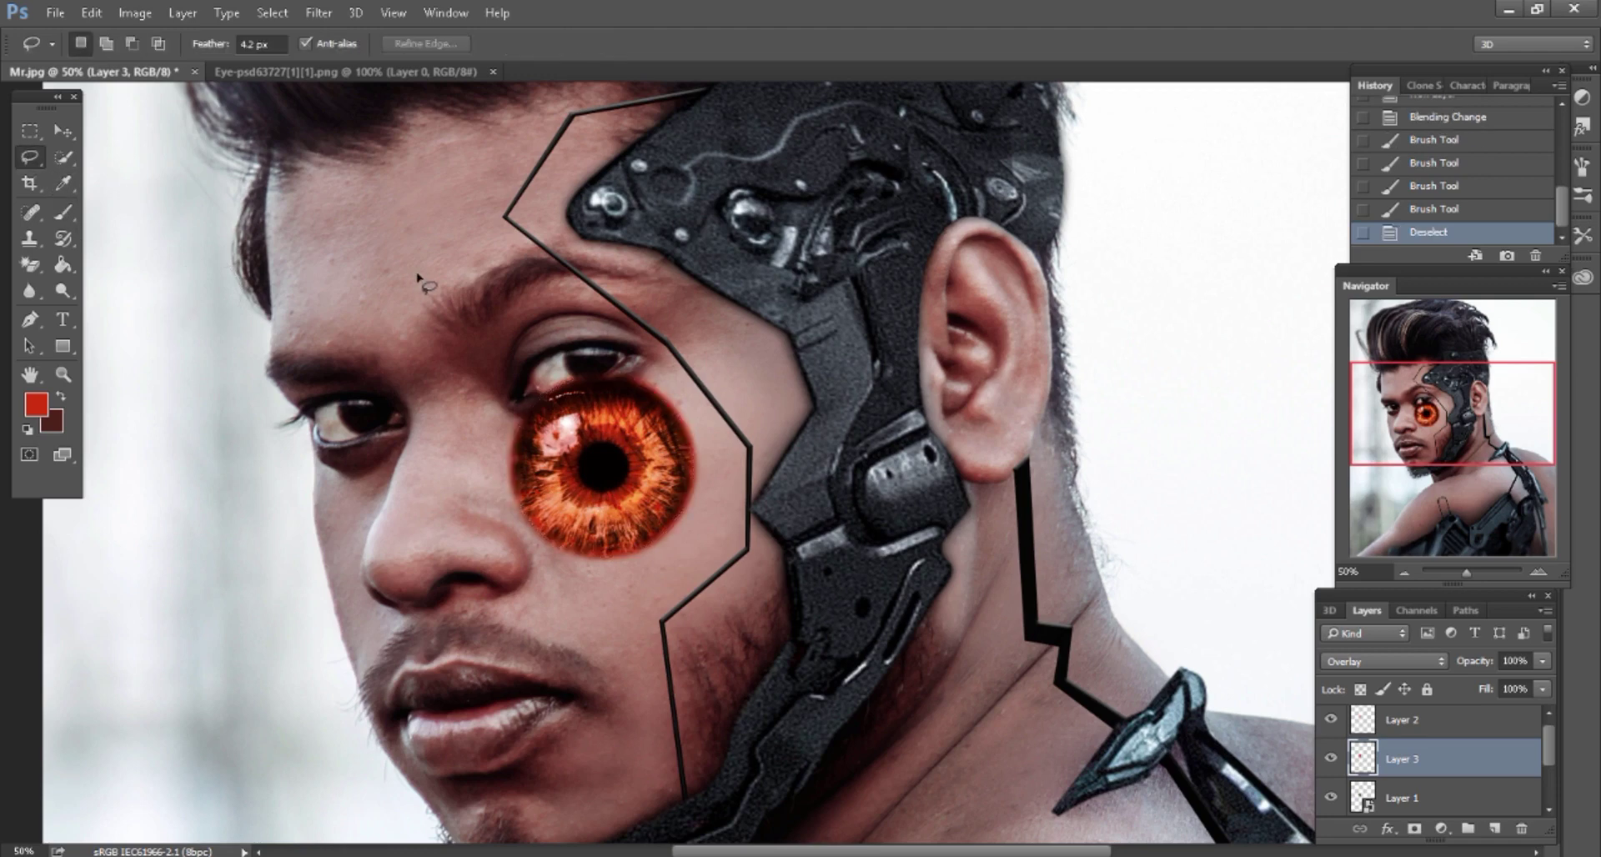
click(1422, 792)
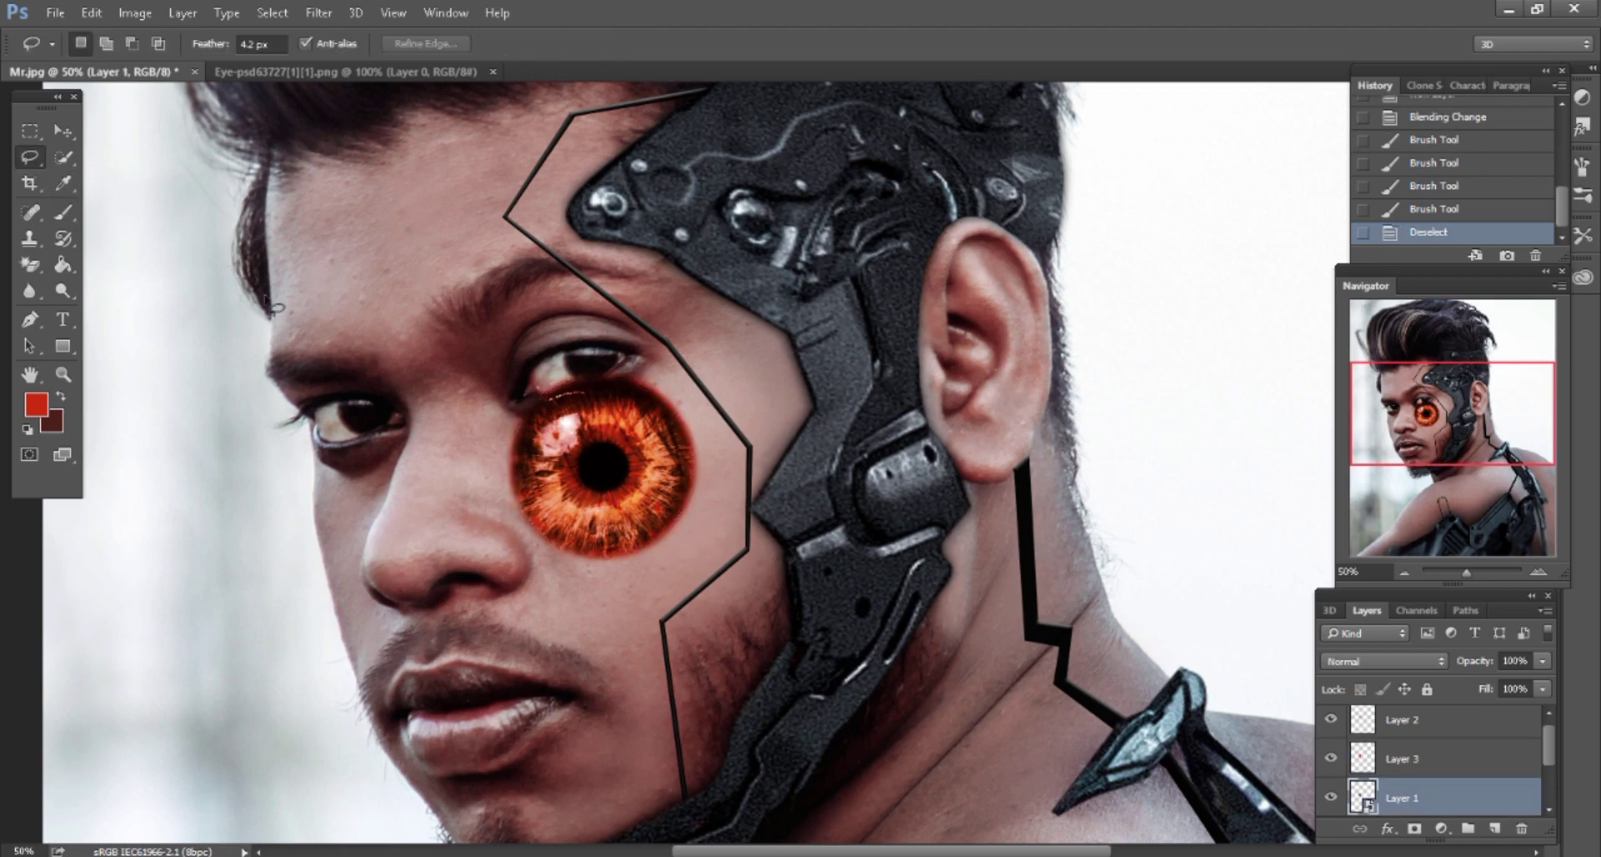
Rasterize the eye layer, merge Layers 3 and 2 into it, and convert the result to a smart object
click(63, 212)
click(771, 458)
click(764, 365)
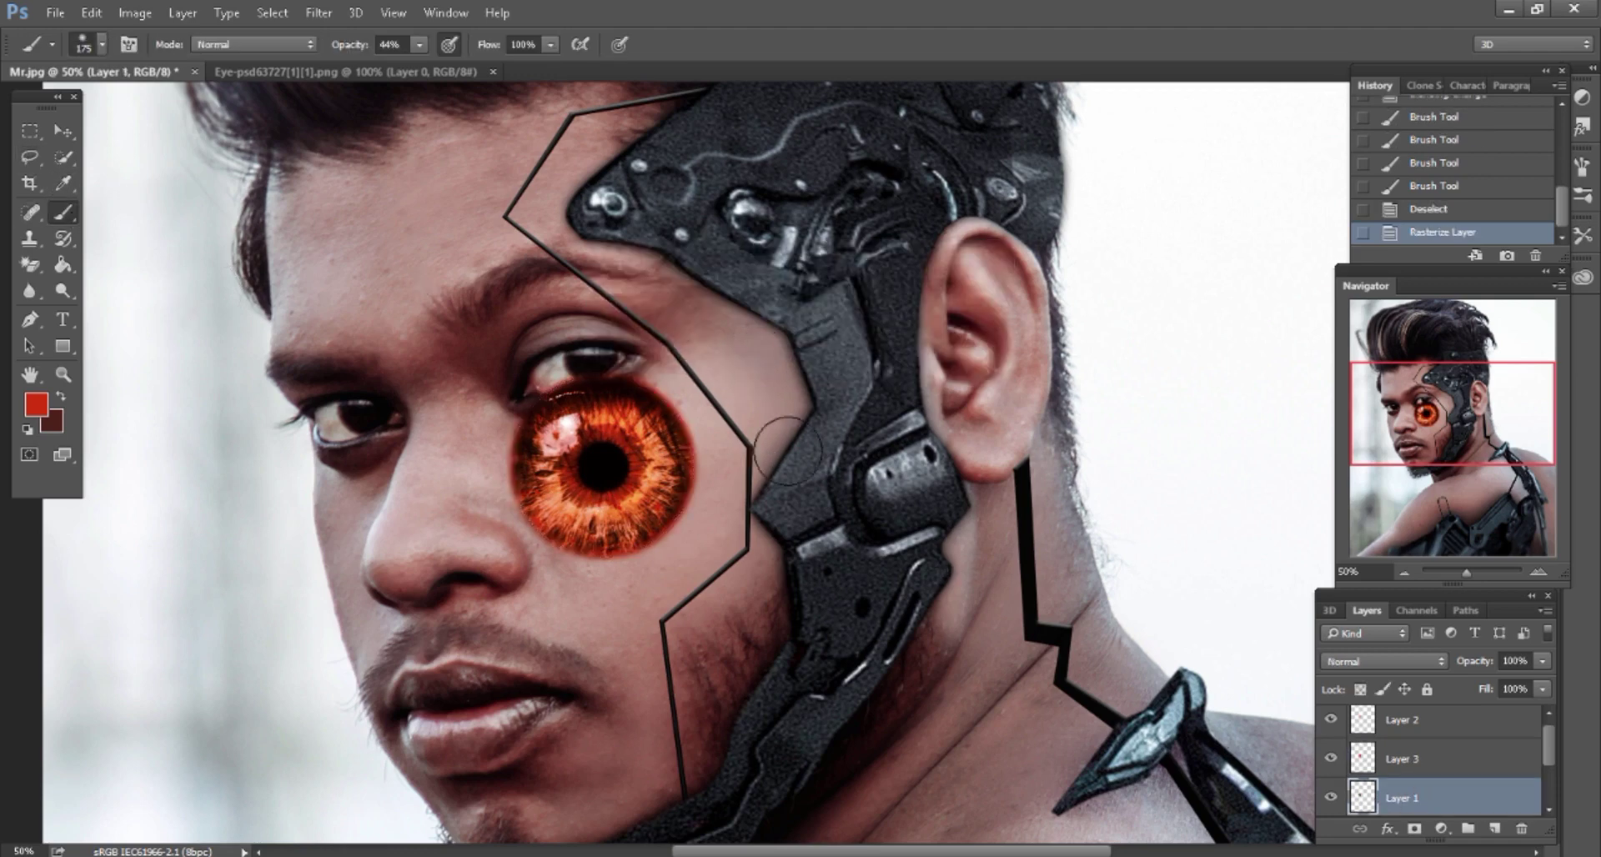
click(1409, 731)
click(1394, 769)
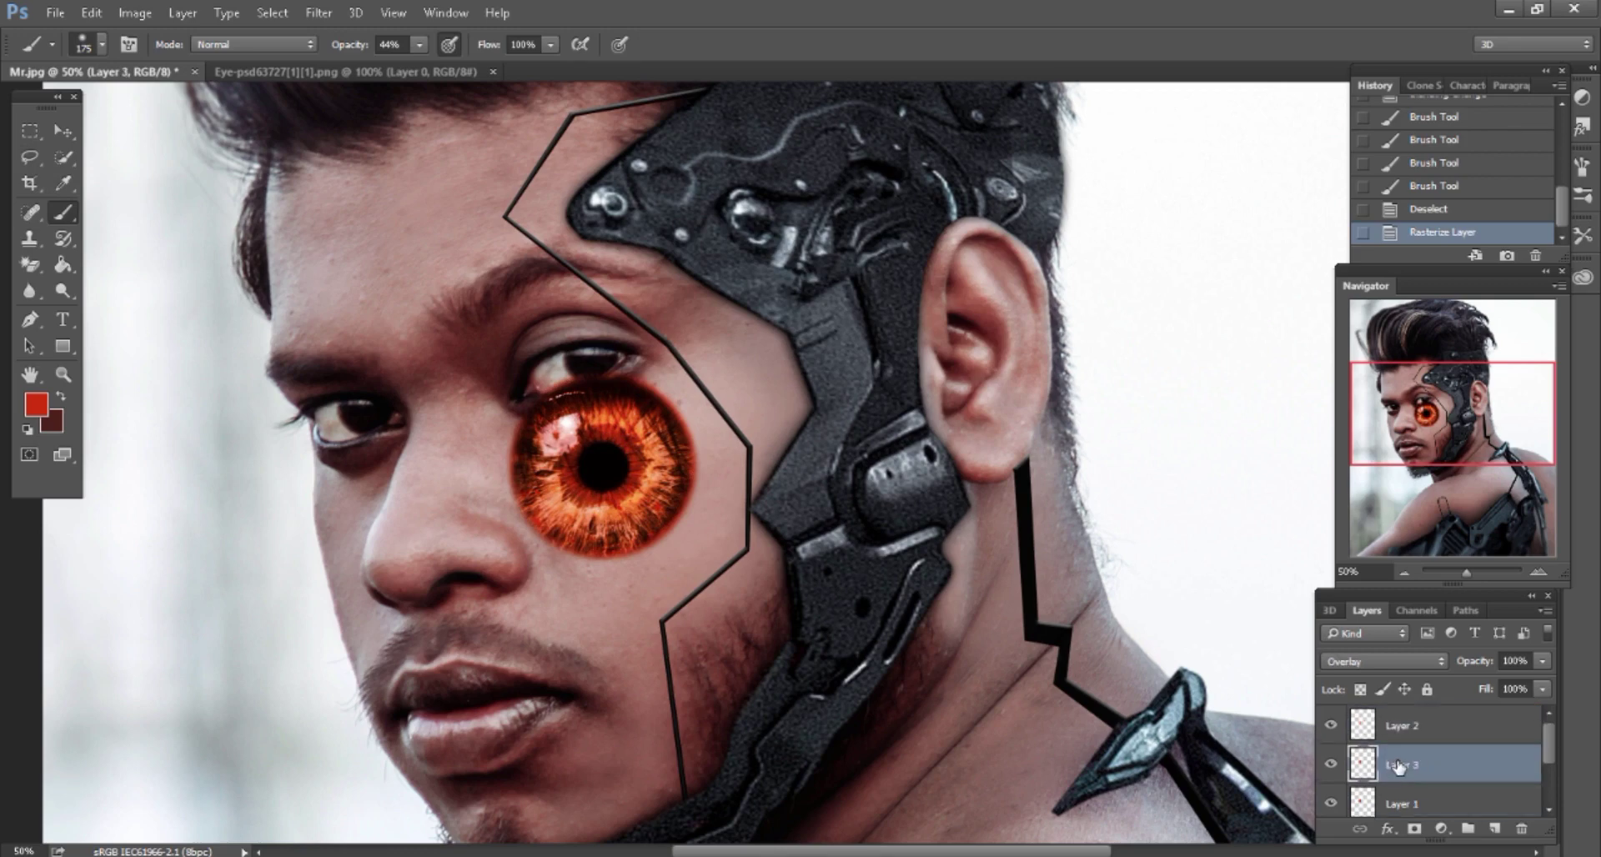
right_click(1399, 765)
click(1259, 584)
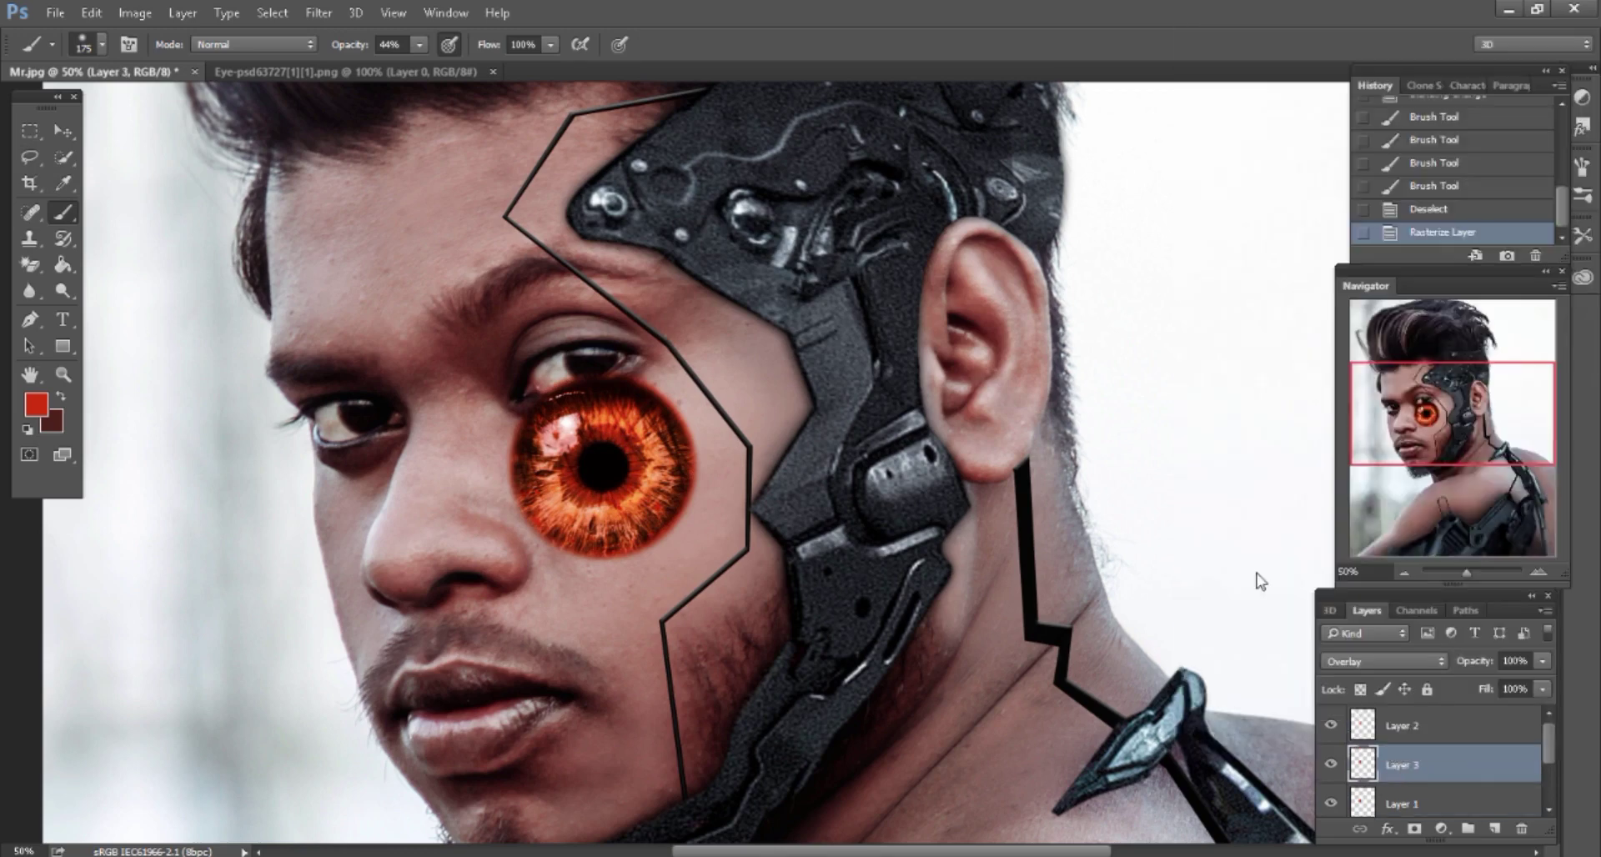
right_click(1397, 728)
click(1061, 670)
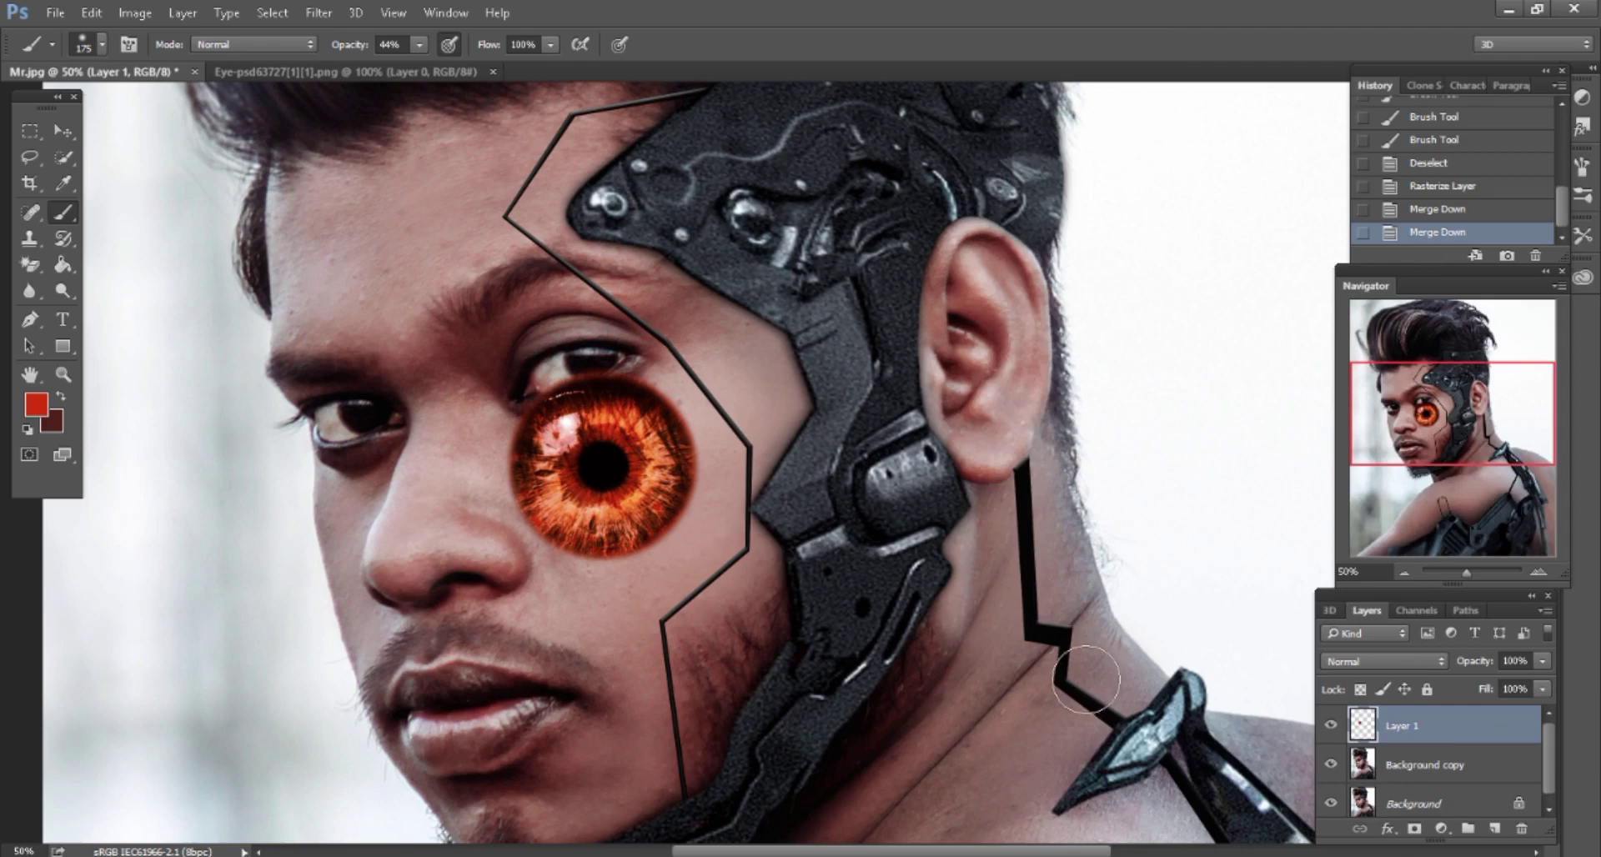
right_click(1406, 728)
click(1071, 355)
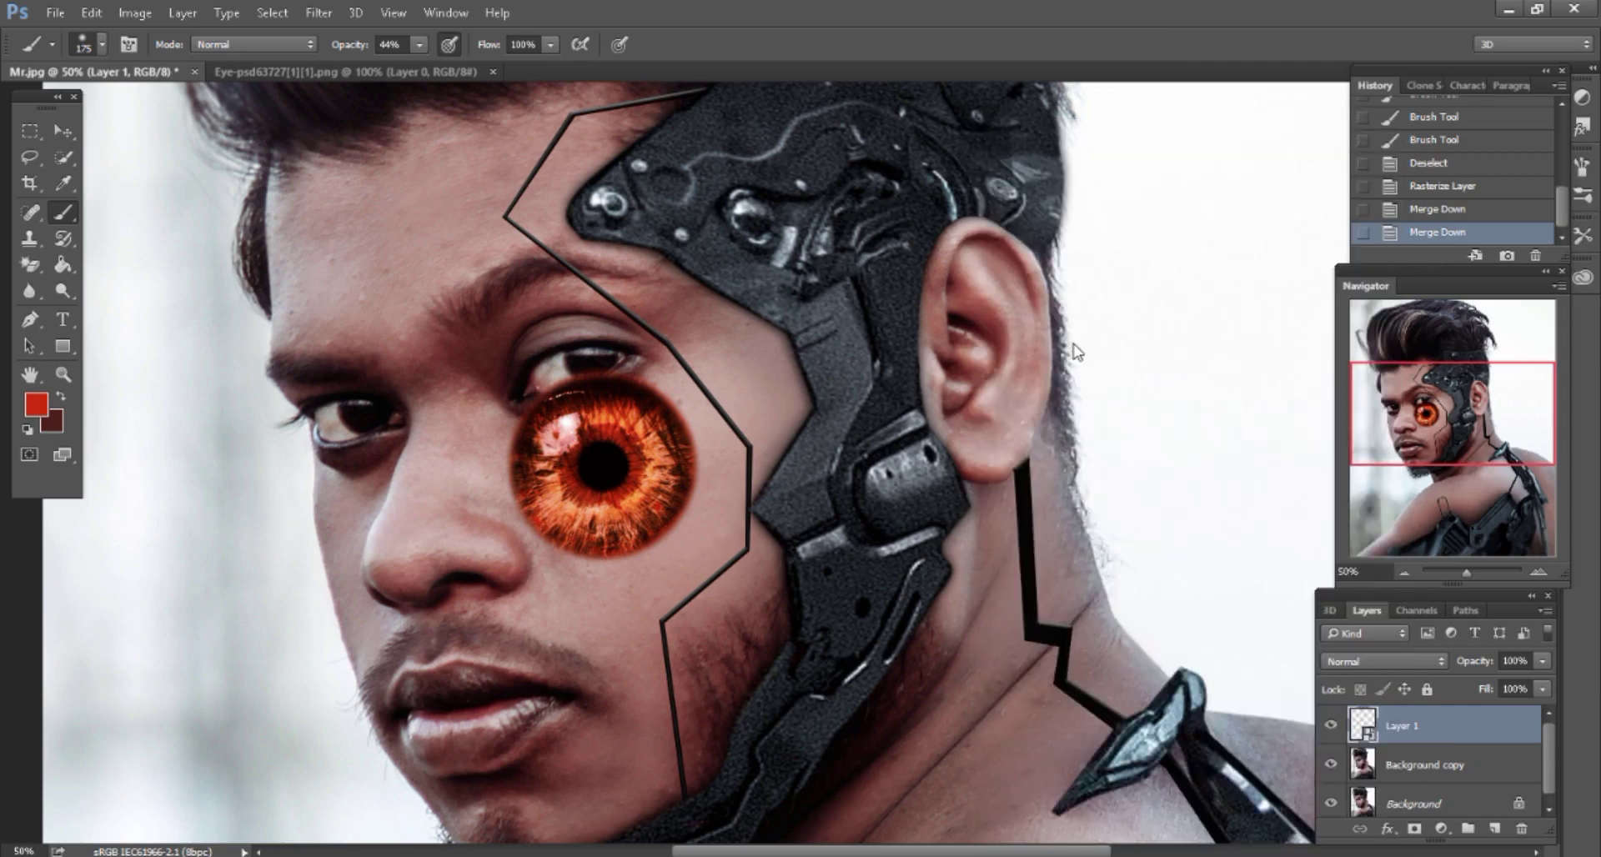
Free Transform the orange iris down to about 25% and fit it over the right eye's pupil
click(63, 131)
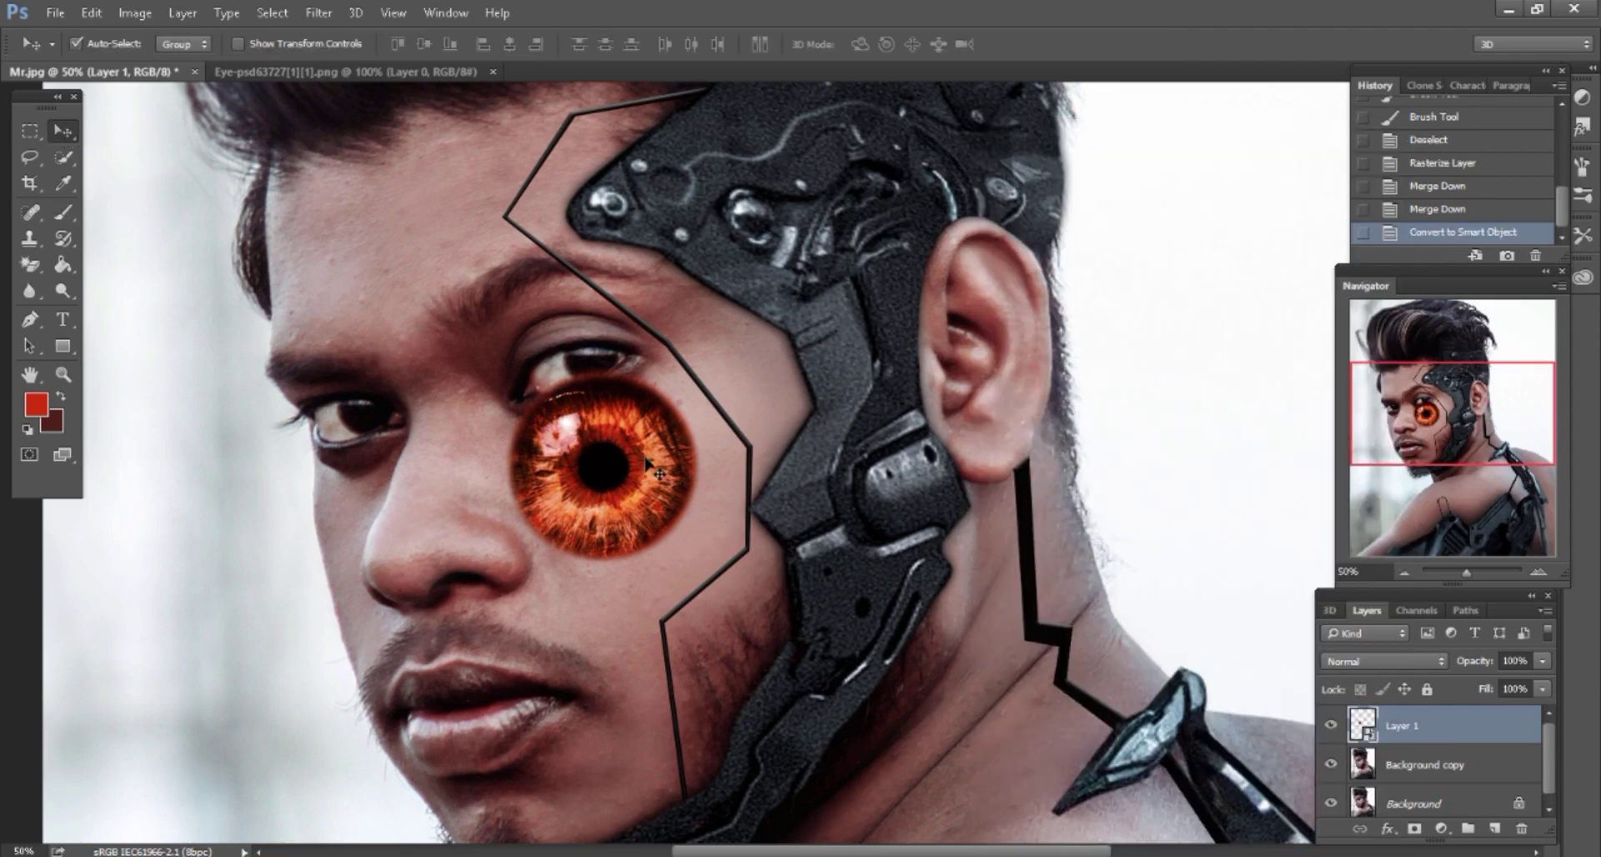
click(91, 12)
click(200, 403)
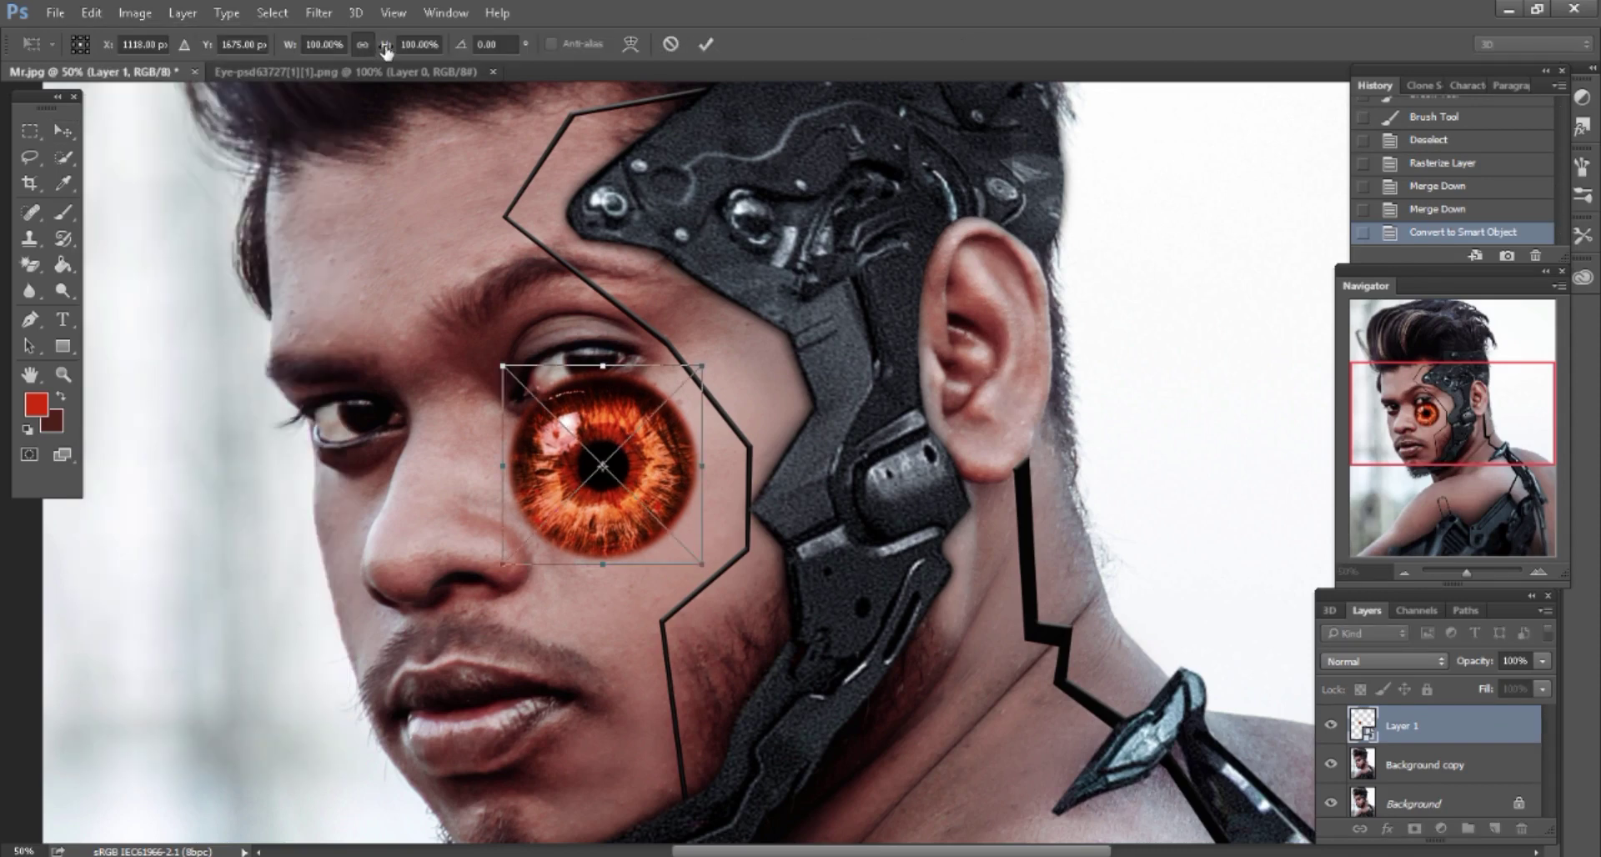
drag(386, 50, 315, 57)
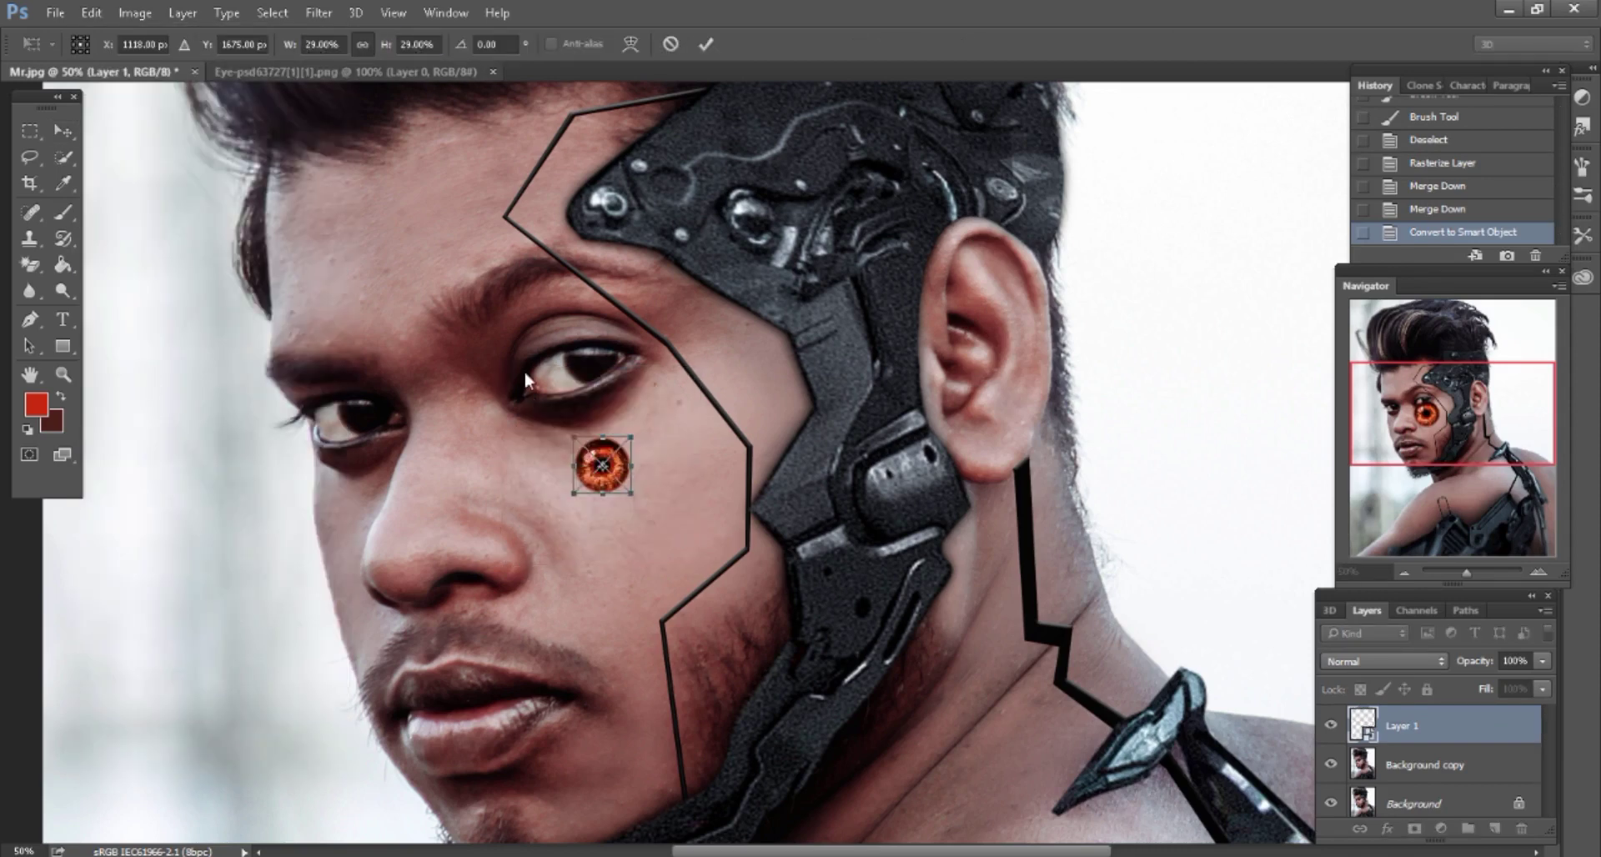
key(ctrl+plus)
key(ctrl+plus)
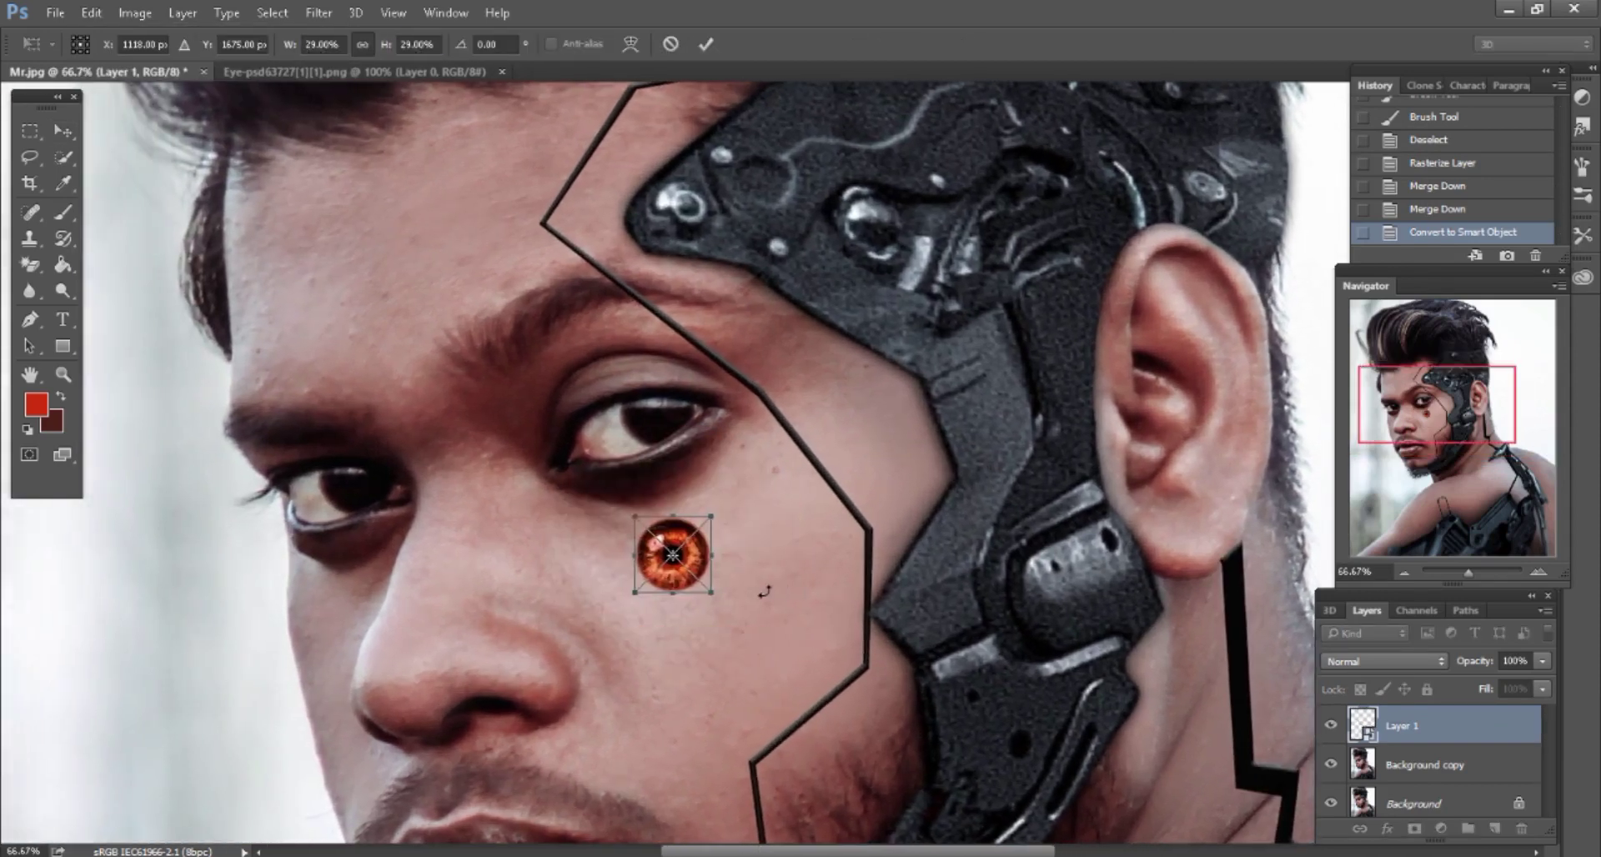
drag(621, 583, 613, 405)
key(ctrl+plus)
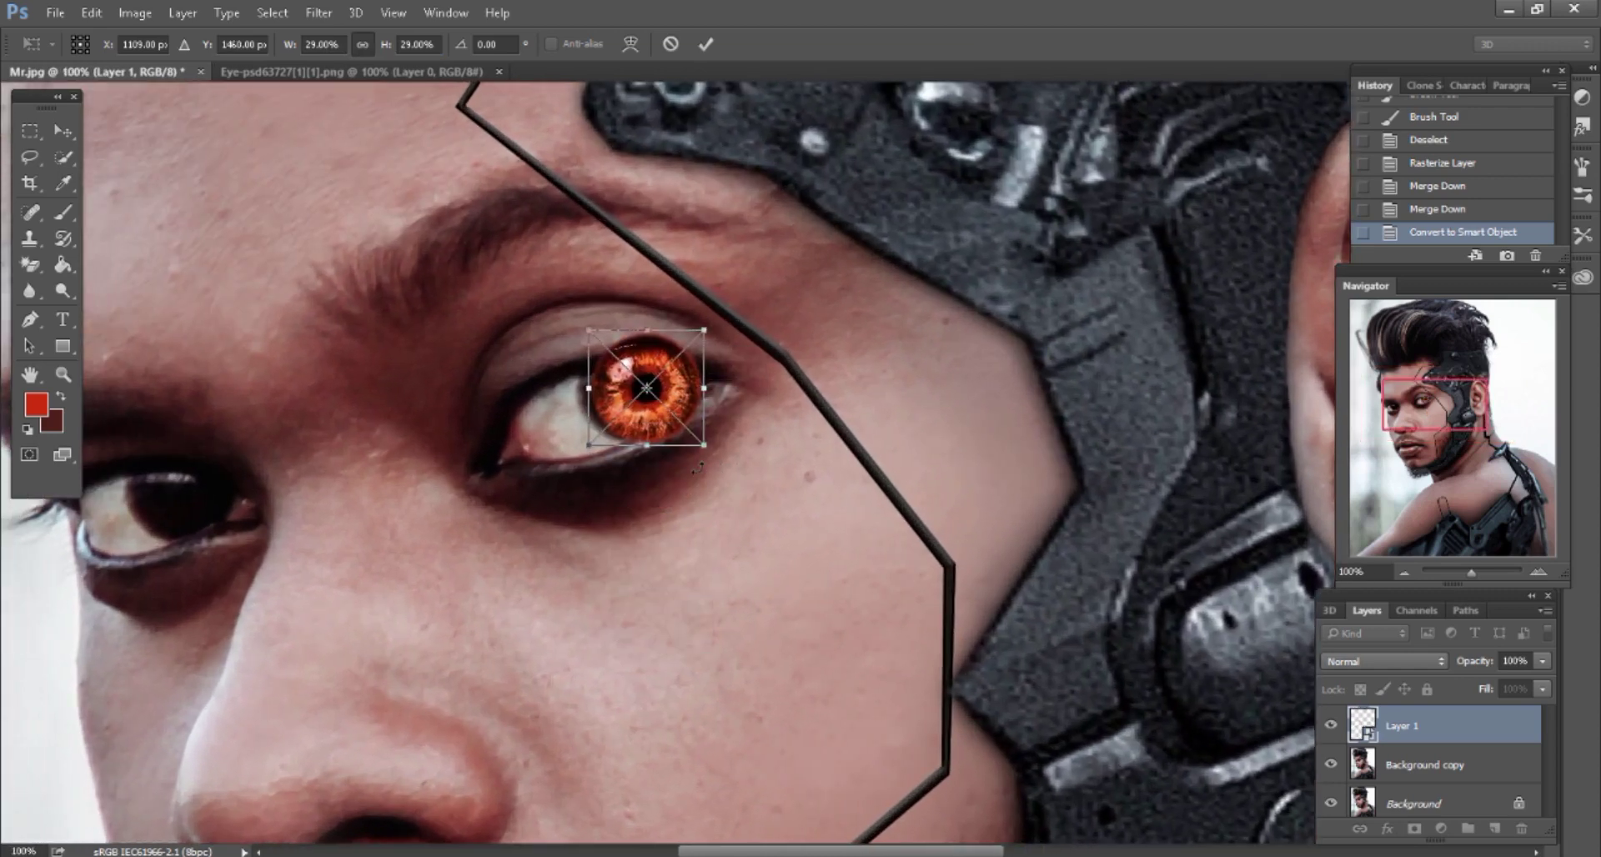
scroll(712, 482, down, 1)
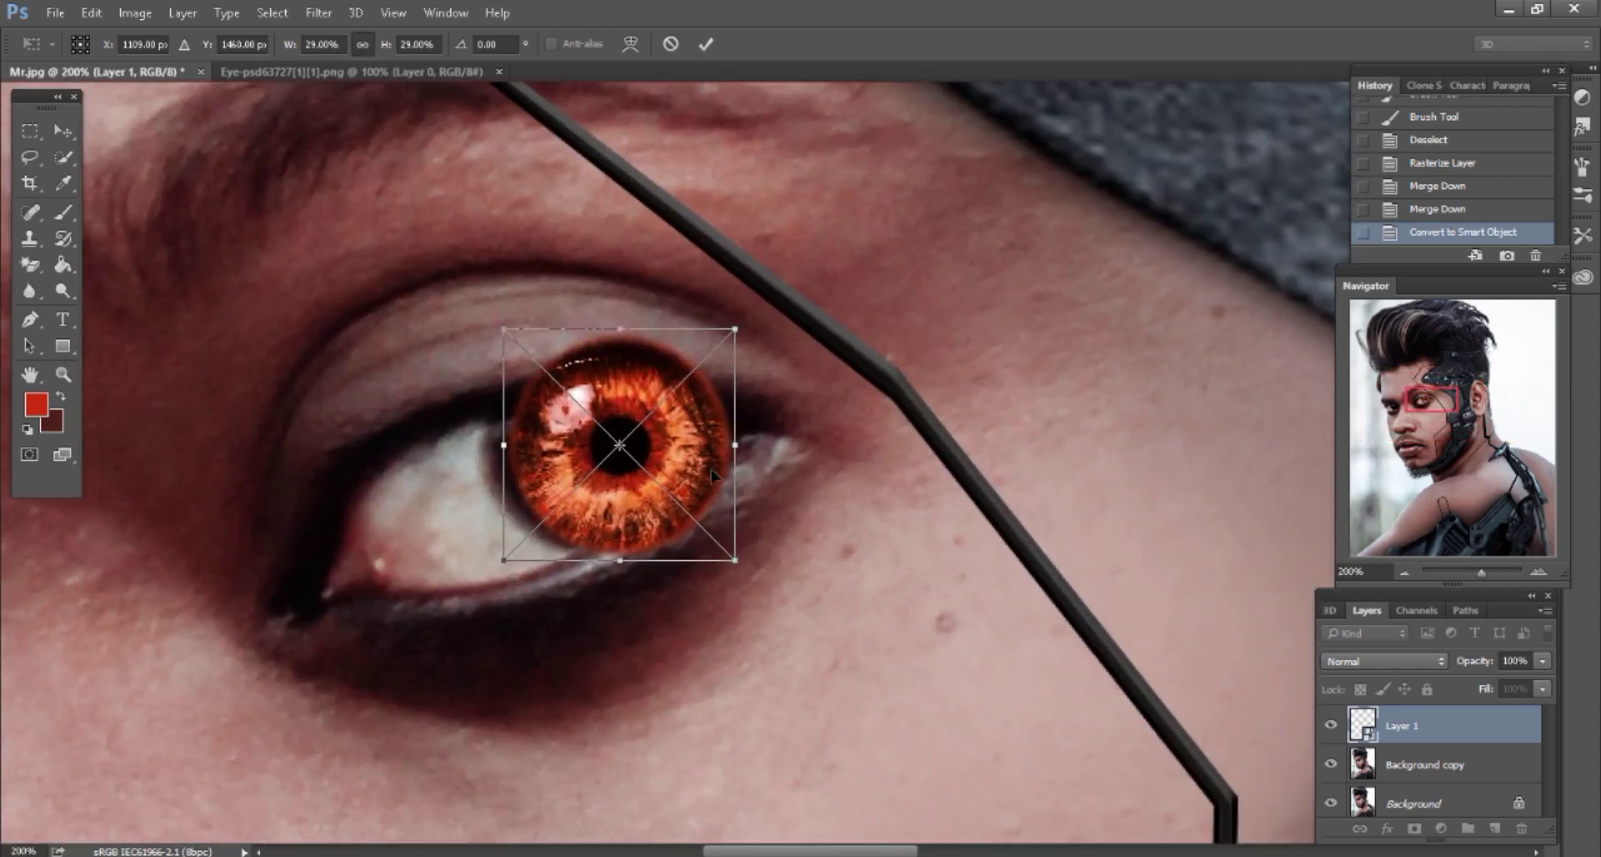
drag(688, 450, 678, 457)
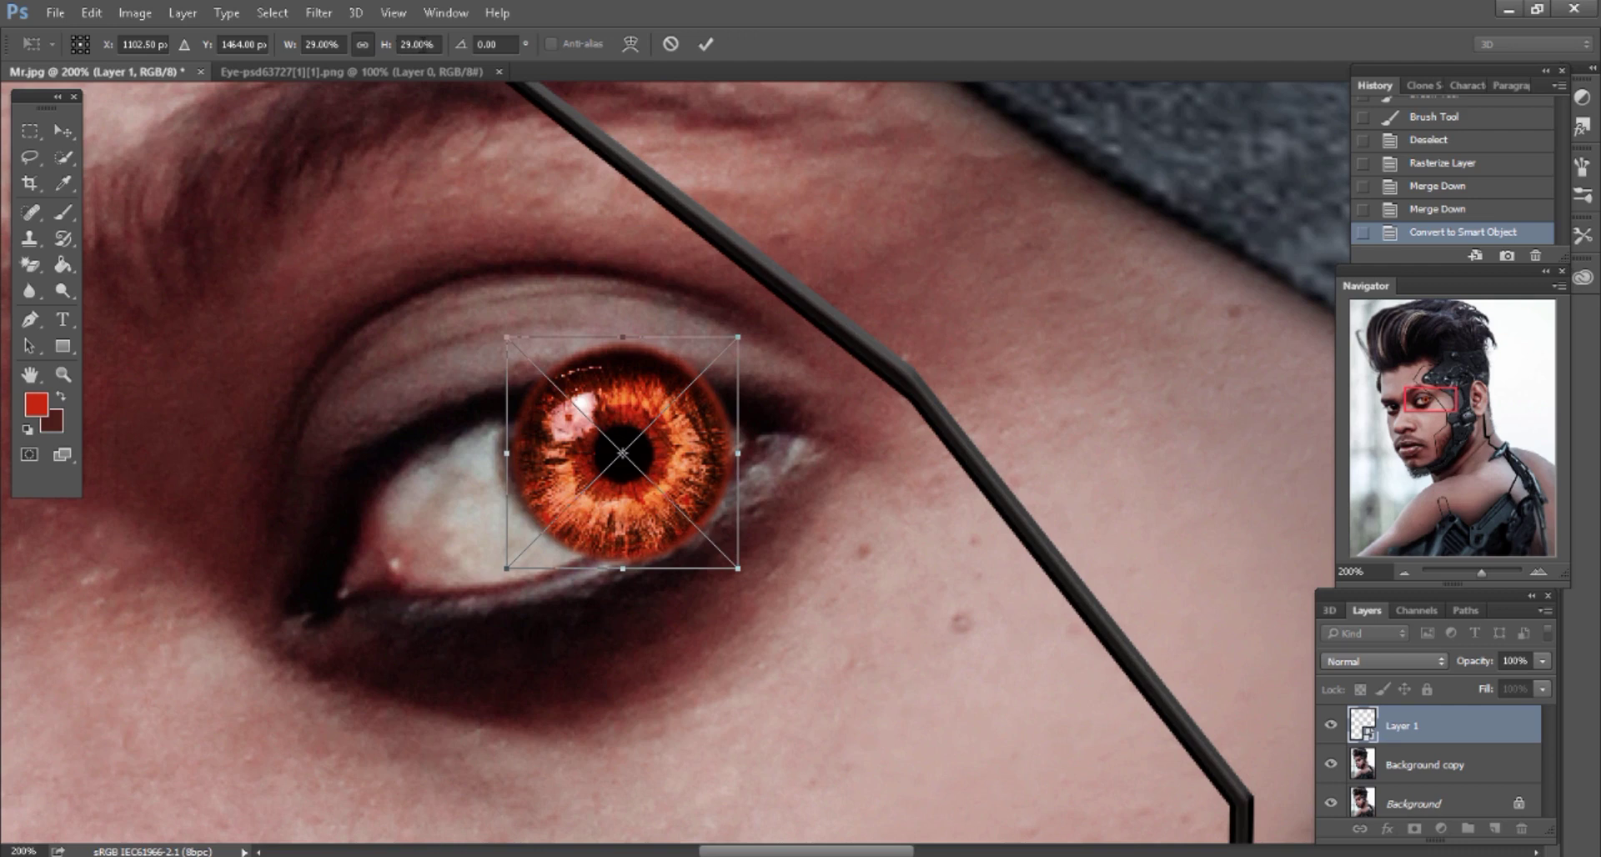
key(Down)
key(Down)
key(Down)
key(Down)
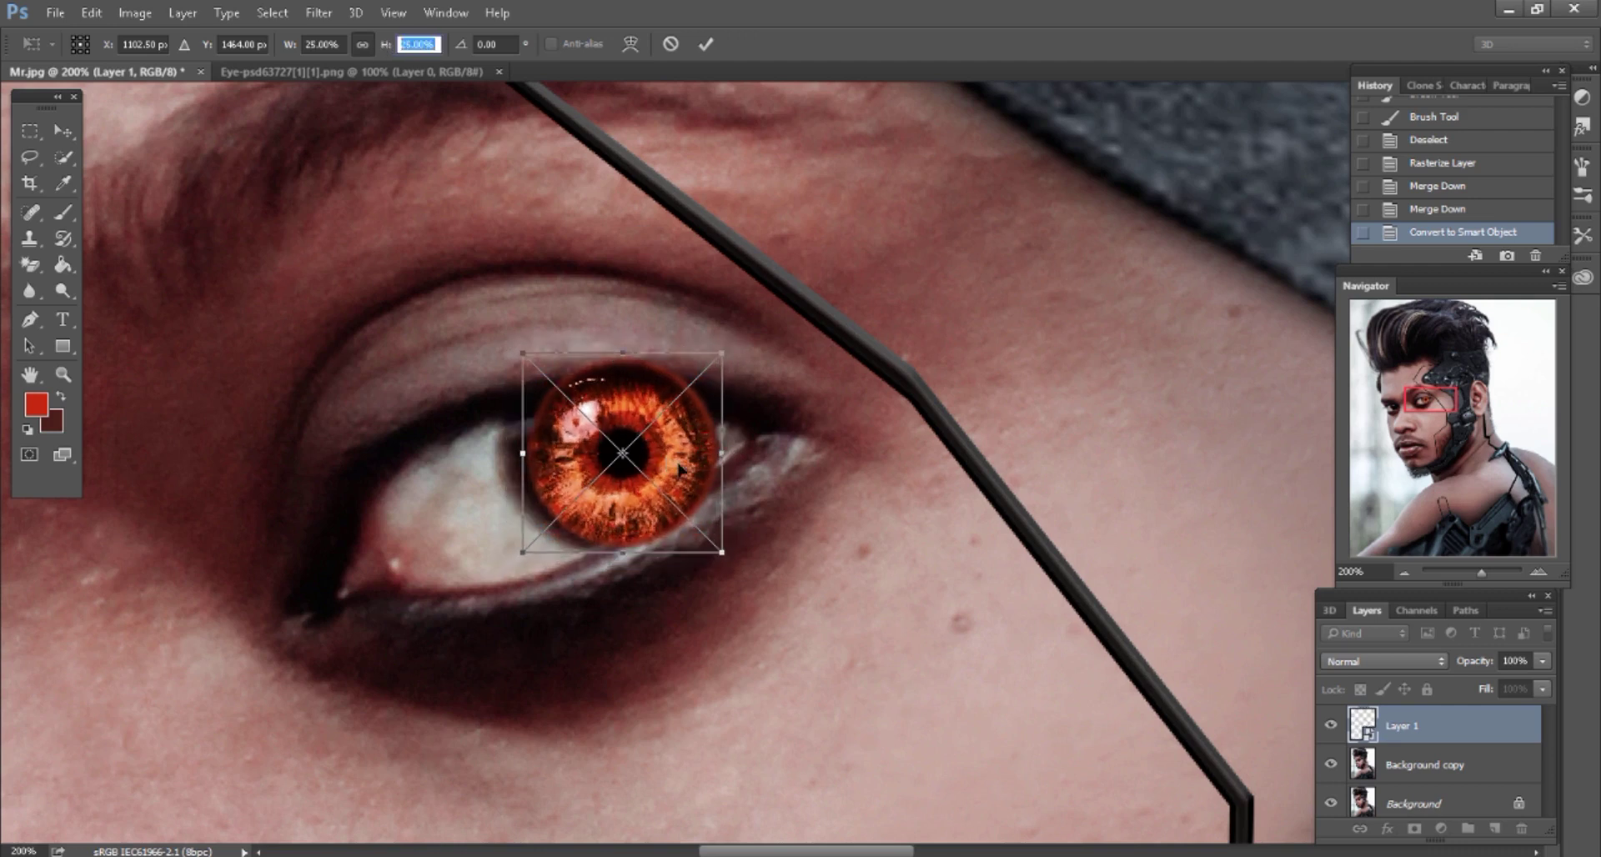
drag(678, 467, 658, 484)
Commit the iris transform and set Layer 1's blend mode to Lighter Color
click(705, 43)
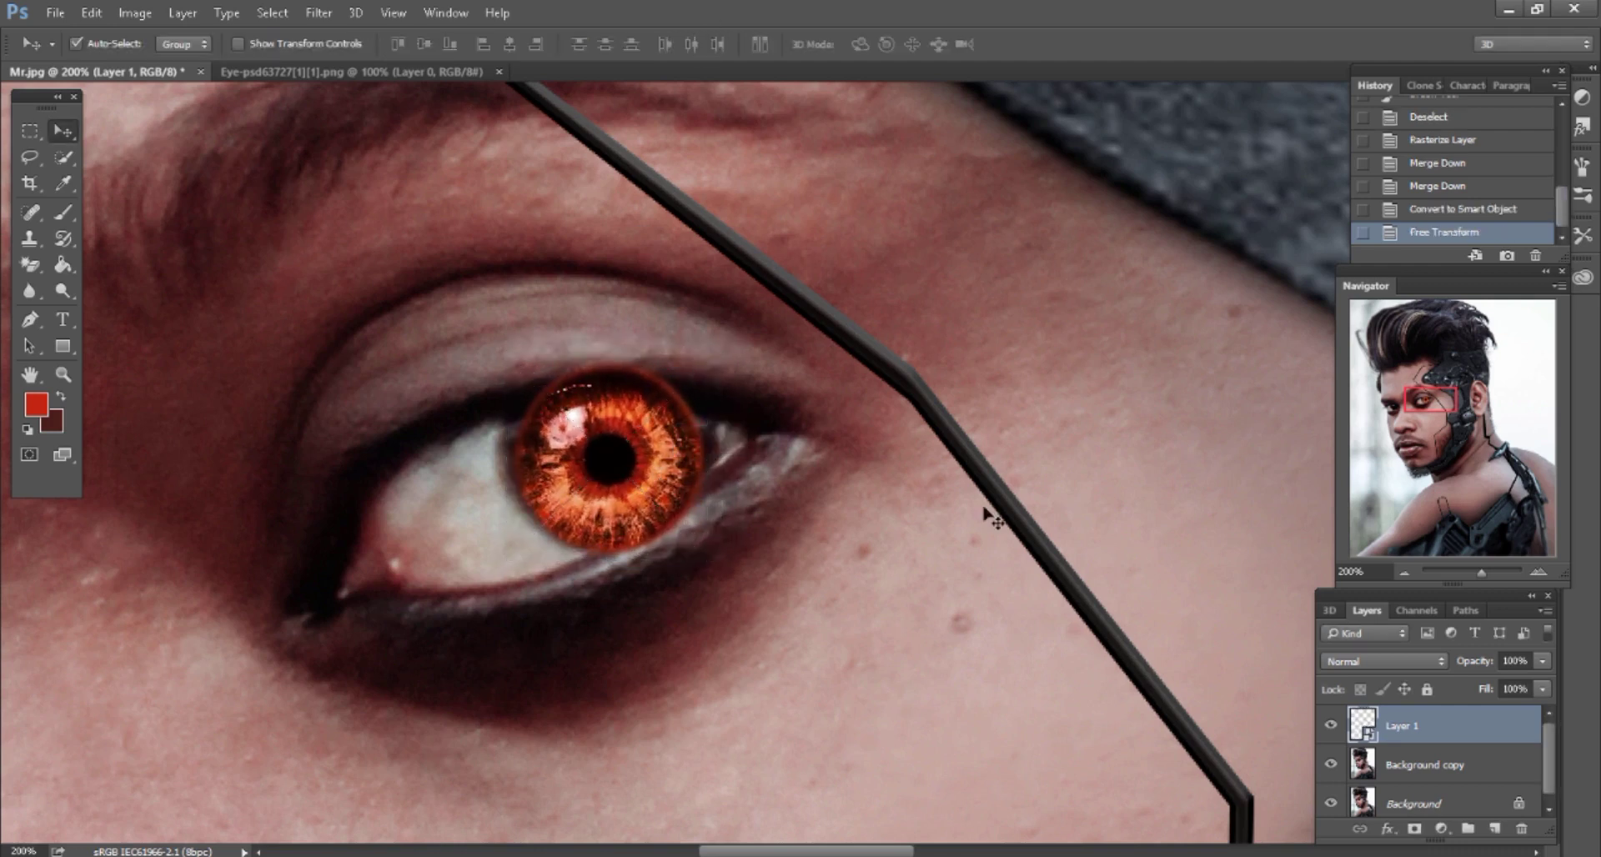
click(1349, 659)
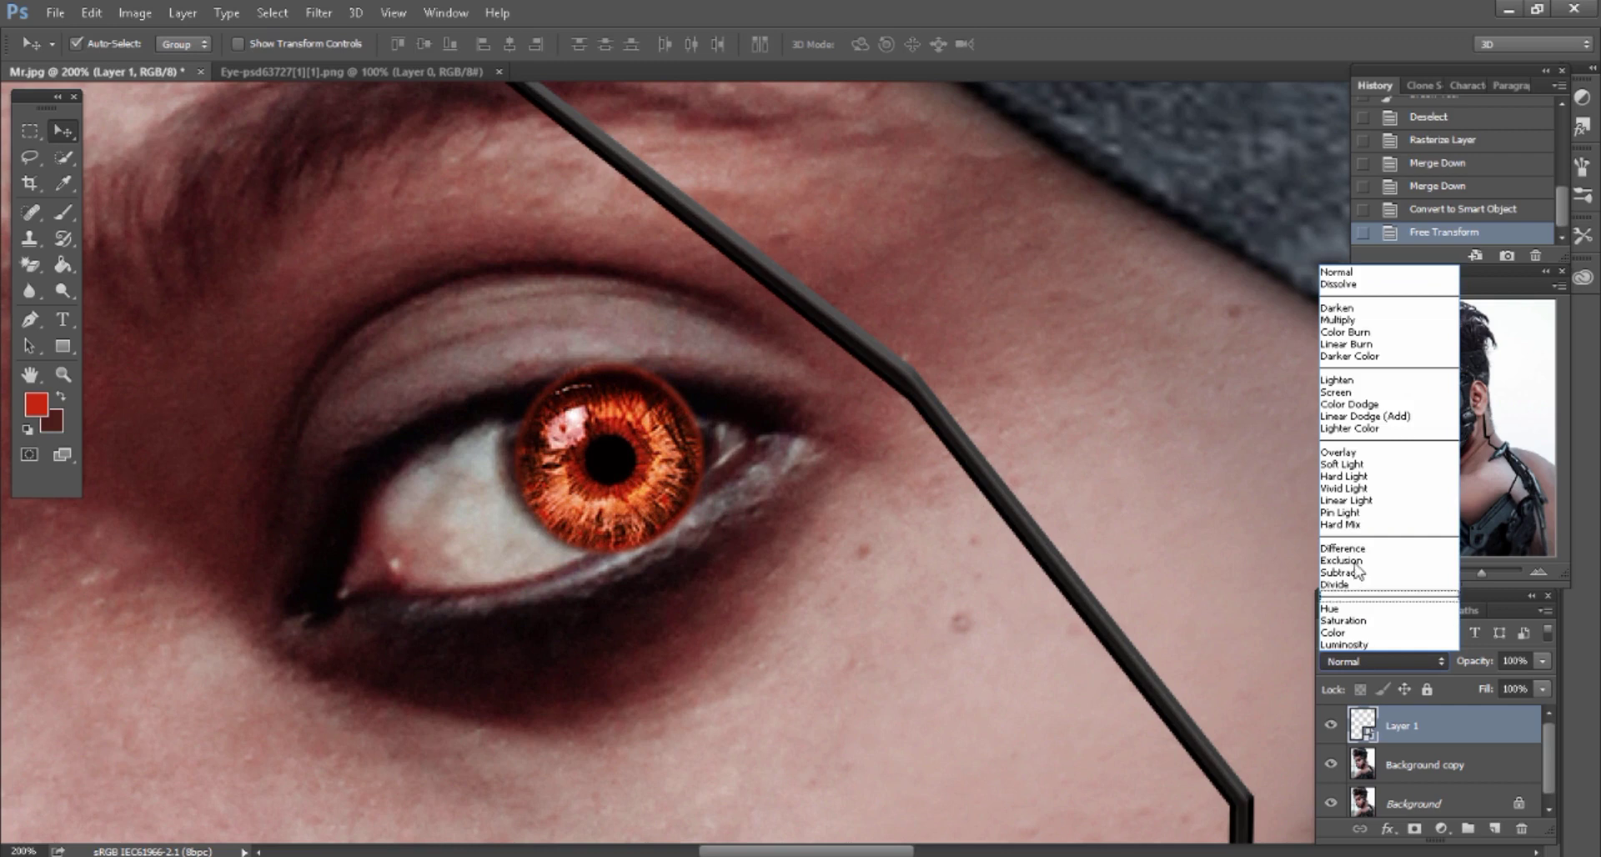
click(1334, 428)
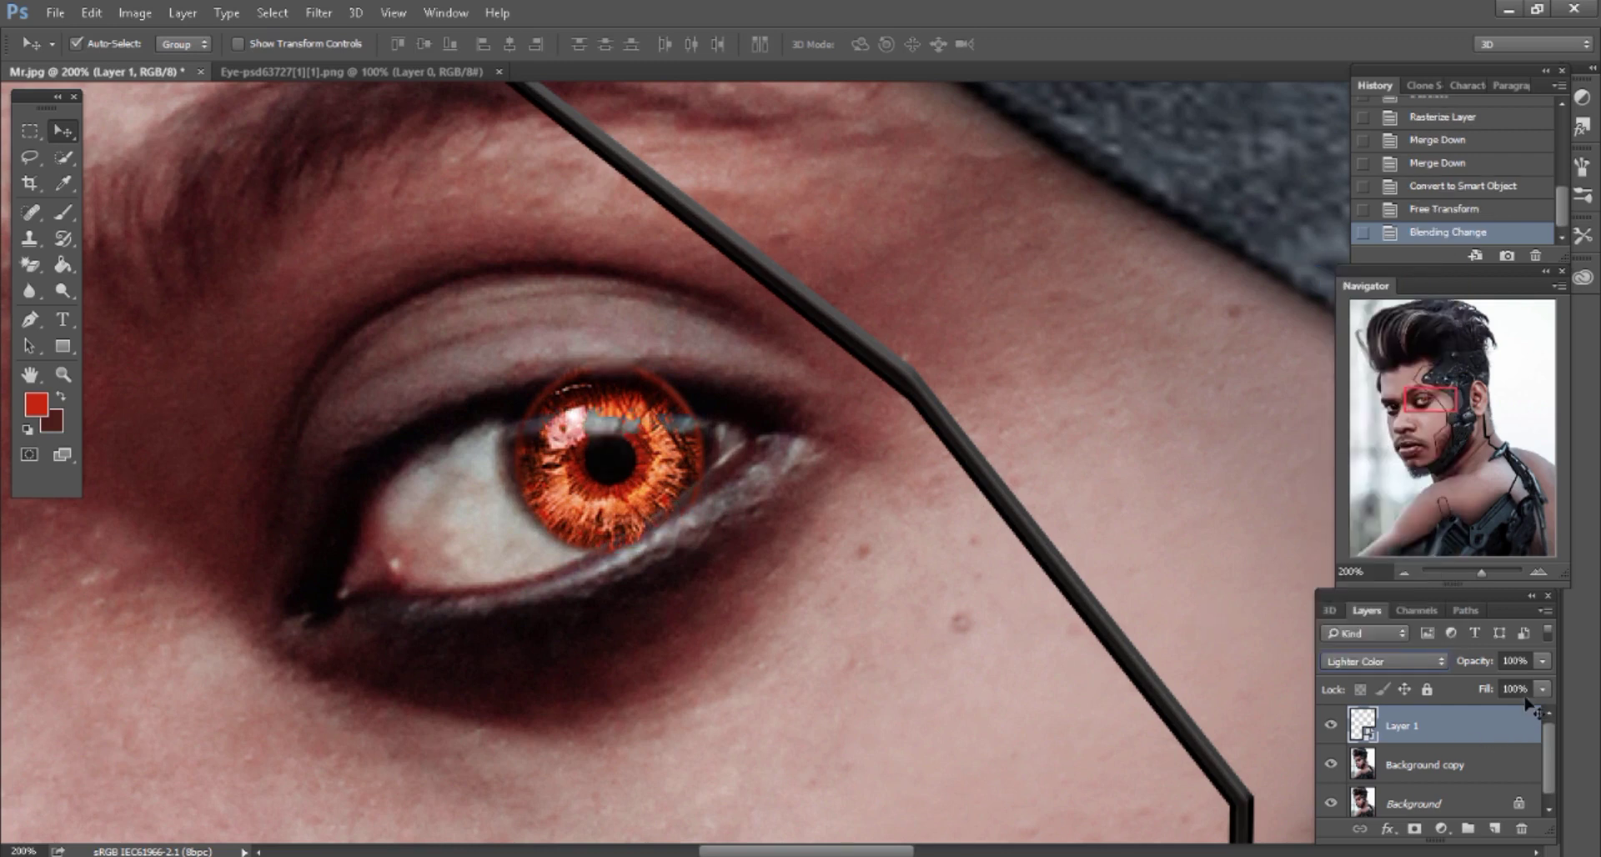
Keep Layer 1's Fill at 100% and duplicate it as Layer 1 copy
drag(1488, 690, 1455, 692)
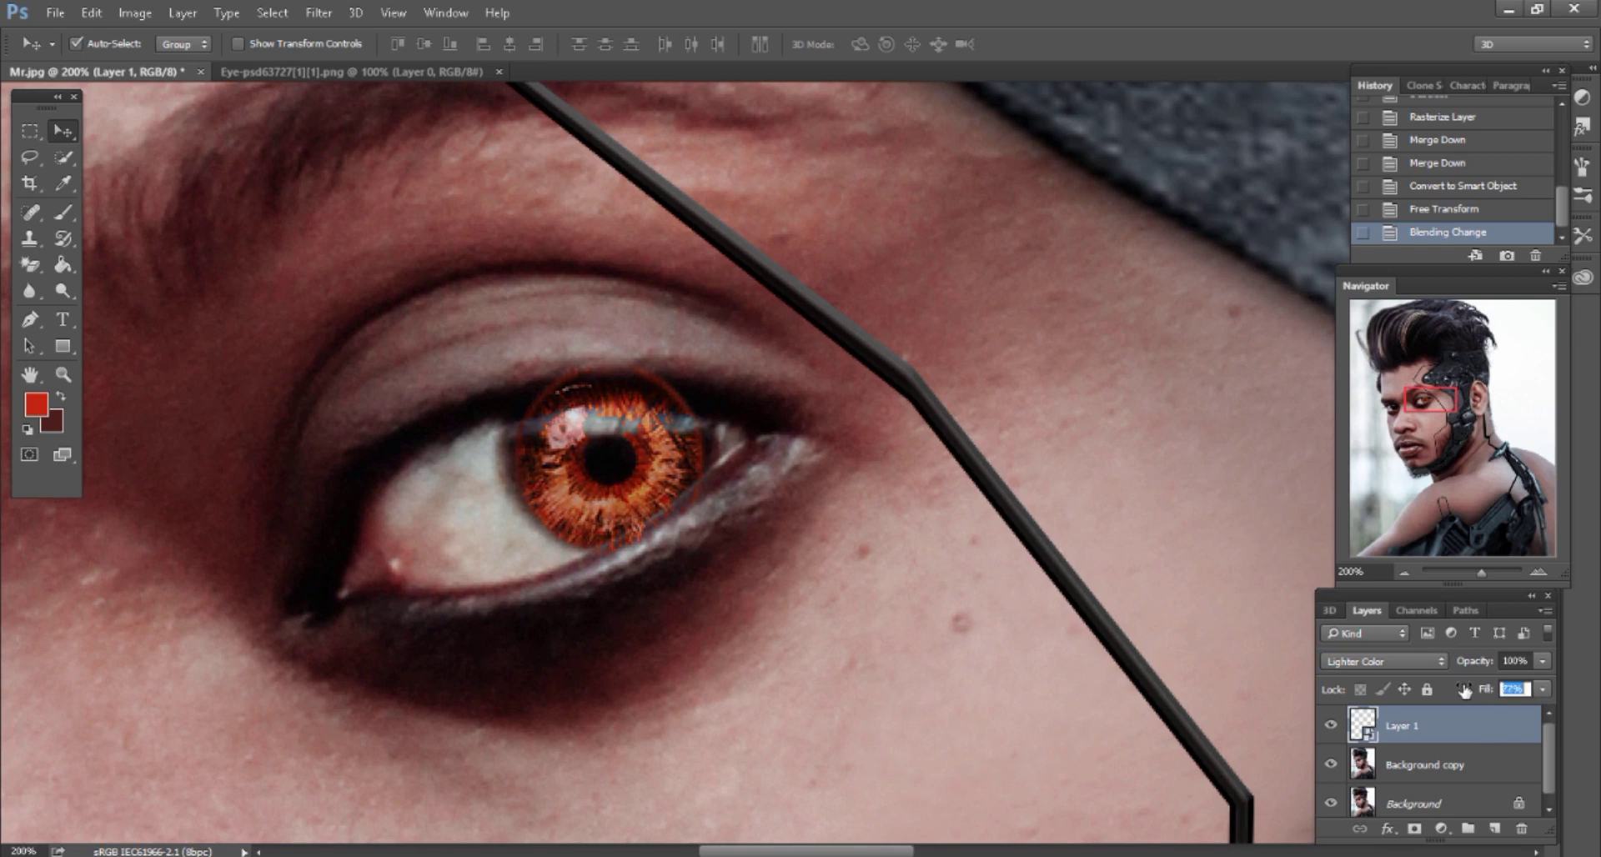
click(1416, 828)
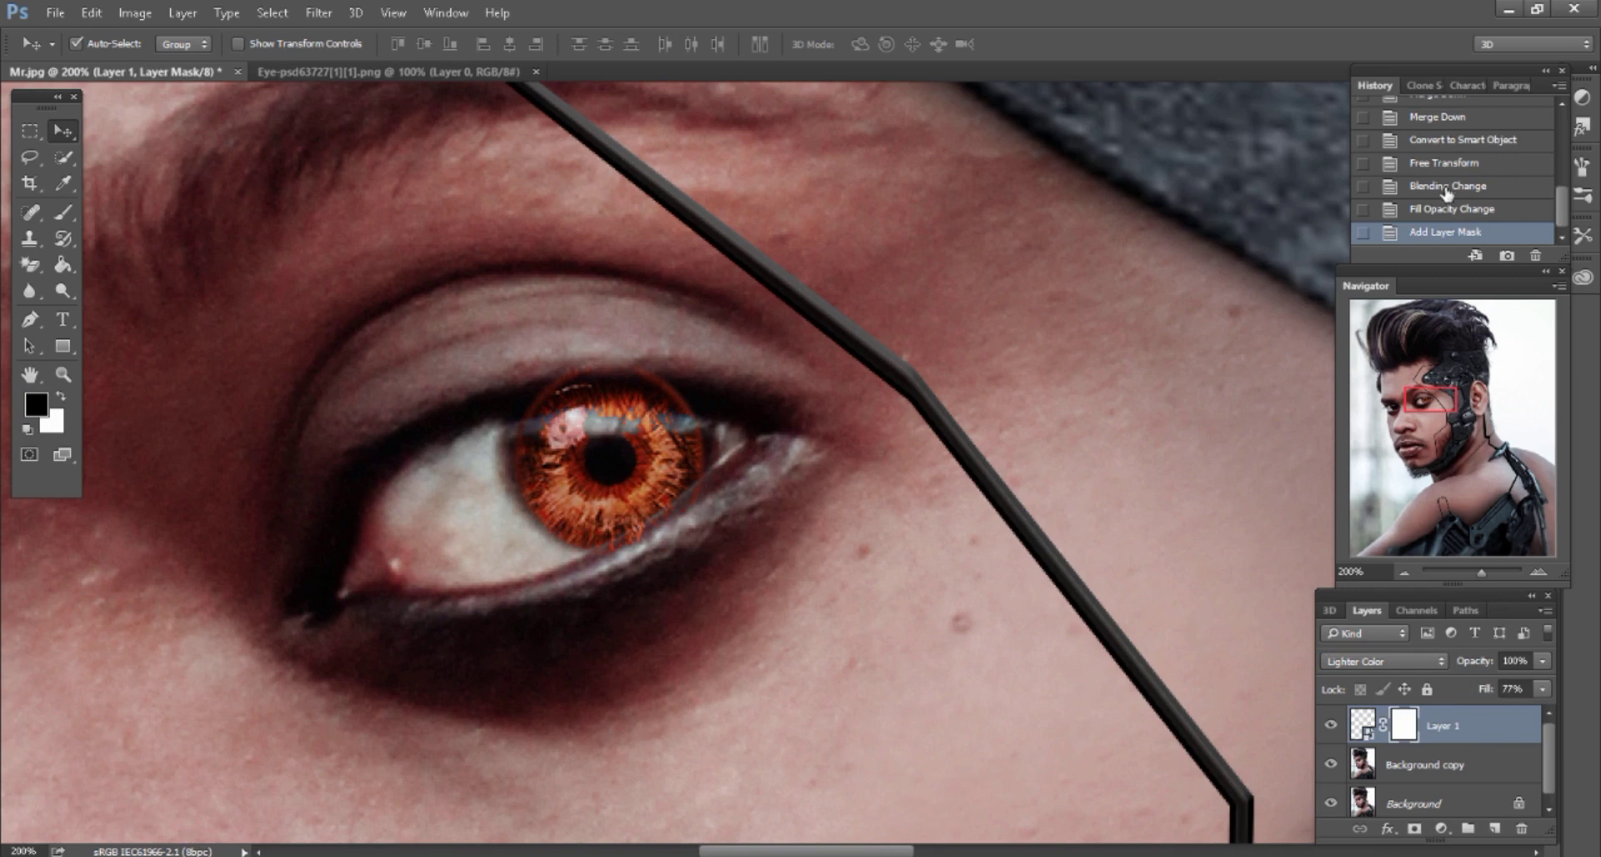
key(ctrl+z)
key(Return)
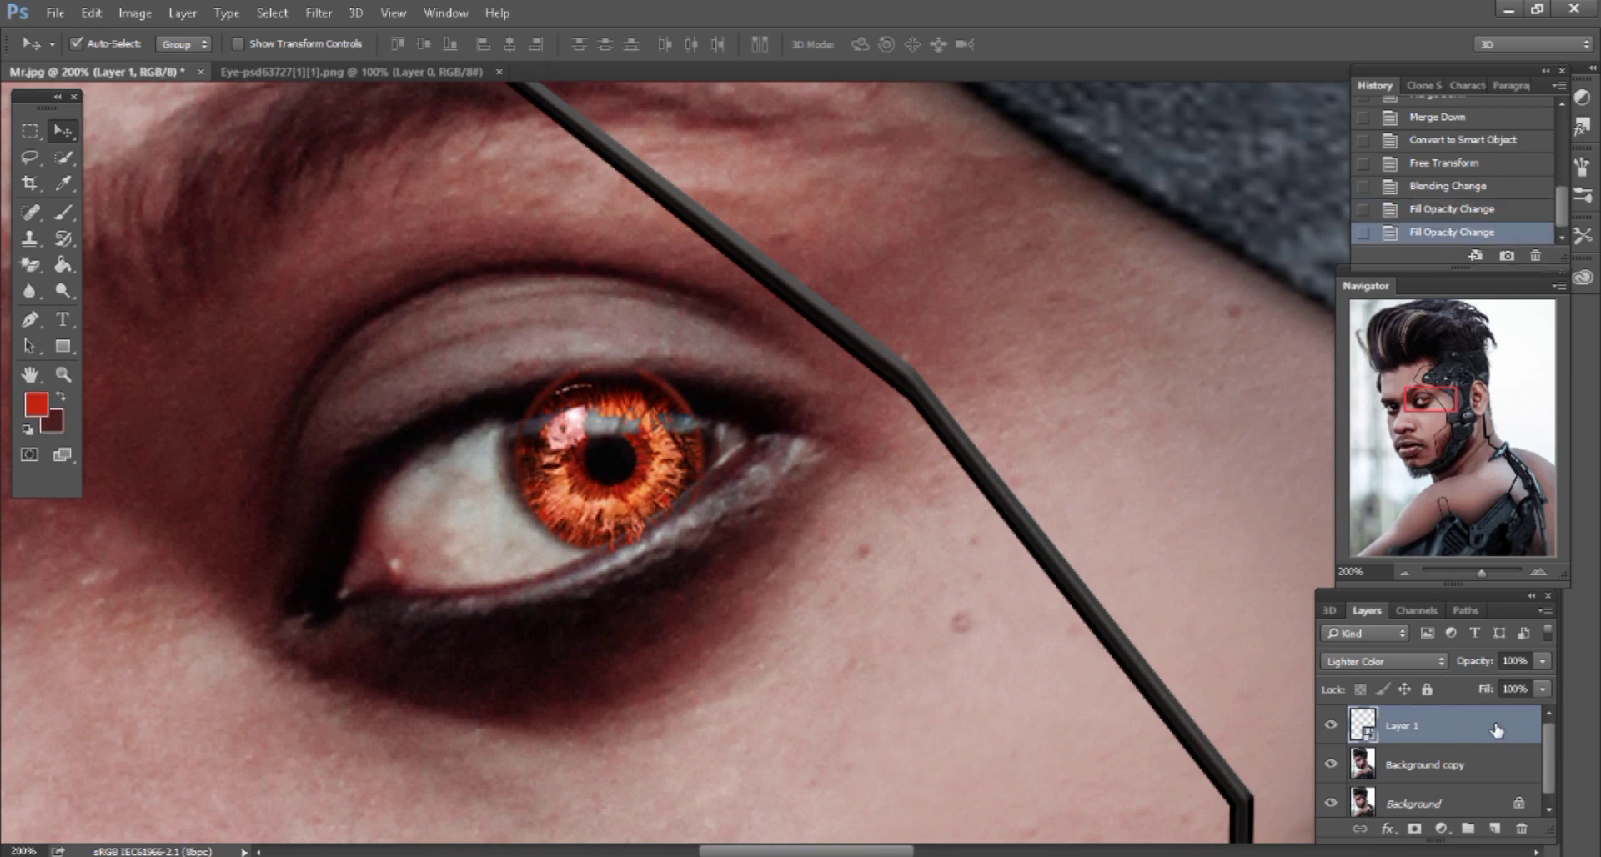
drag(1497, 728, 1494, 828)
Hide Layer 1 copy and add a layer mask to Layer 1
click(1331, 724)
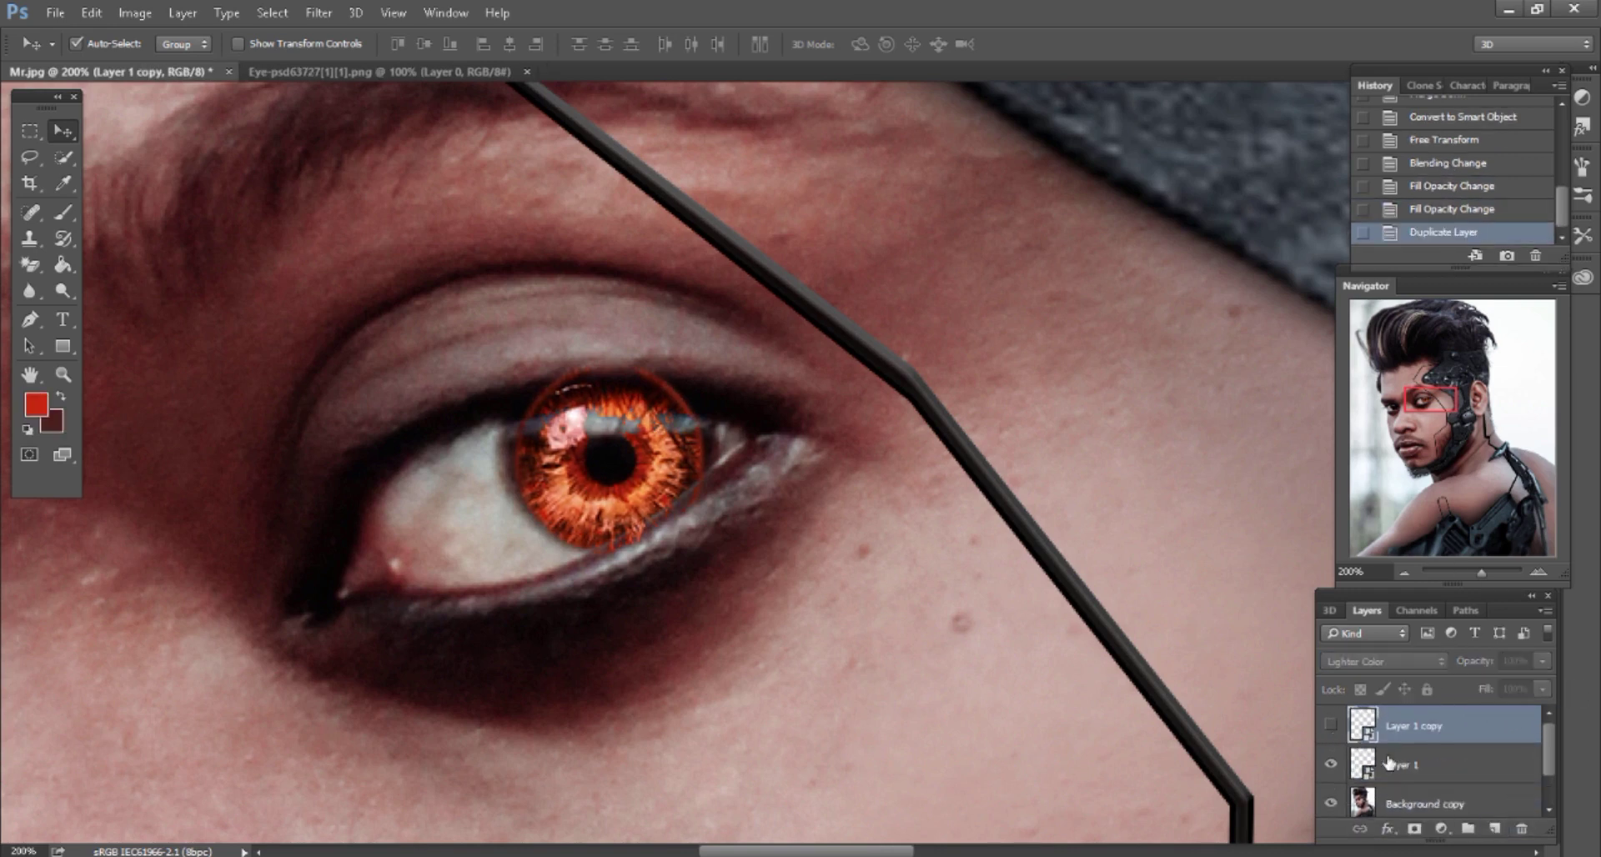
click(1417, 777)
click(1415, 828)
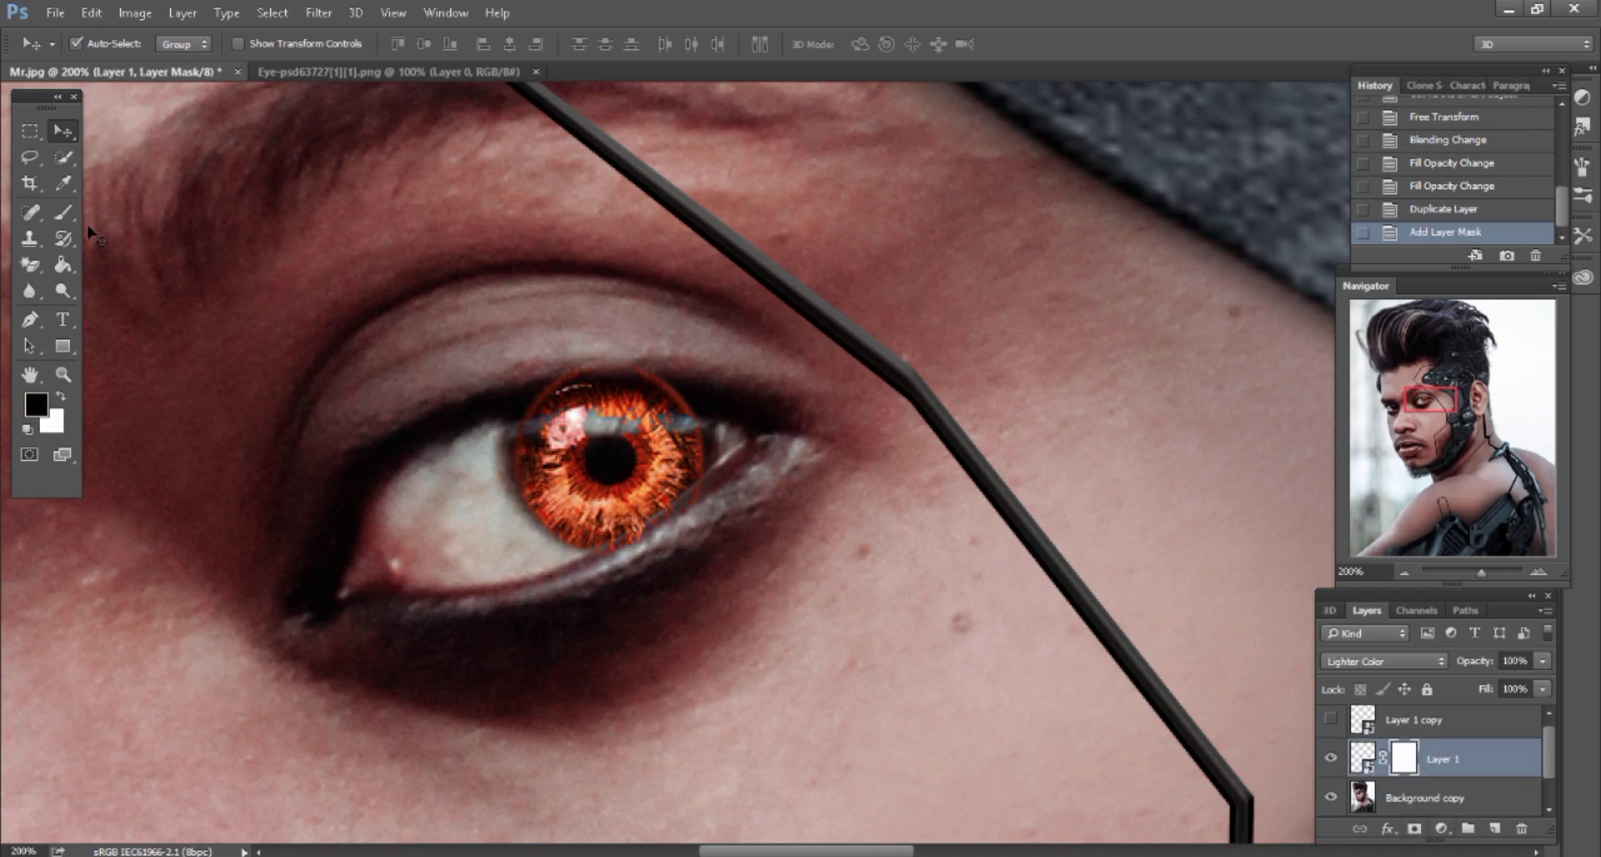
Paint black with a small brush where the iris spills onto the eyelids, then show Layer 1 copy
key(b)
scroll(250, 158, down, 1)
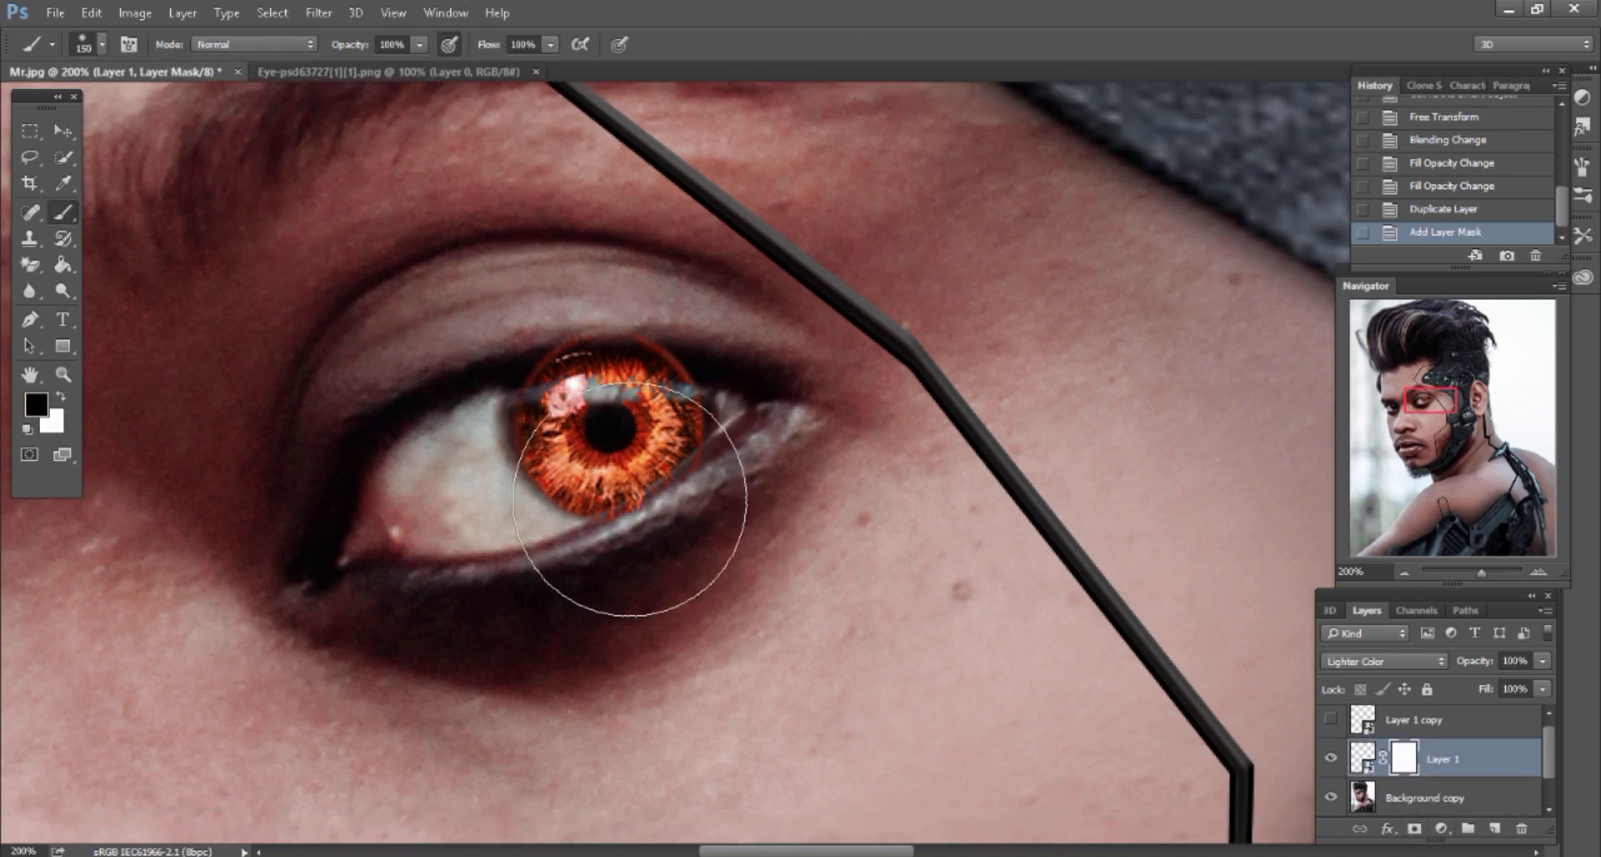
key(bracketleft)
key(bracketleft)
key(bracketleft)
key(bracketleft)
drag(662, 515, 617, 531)
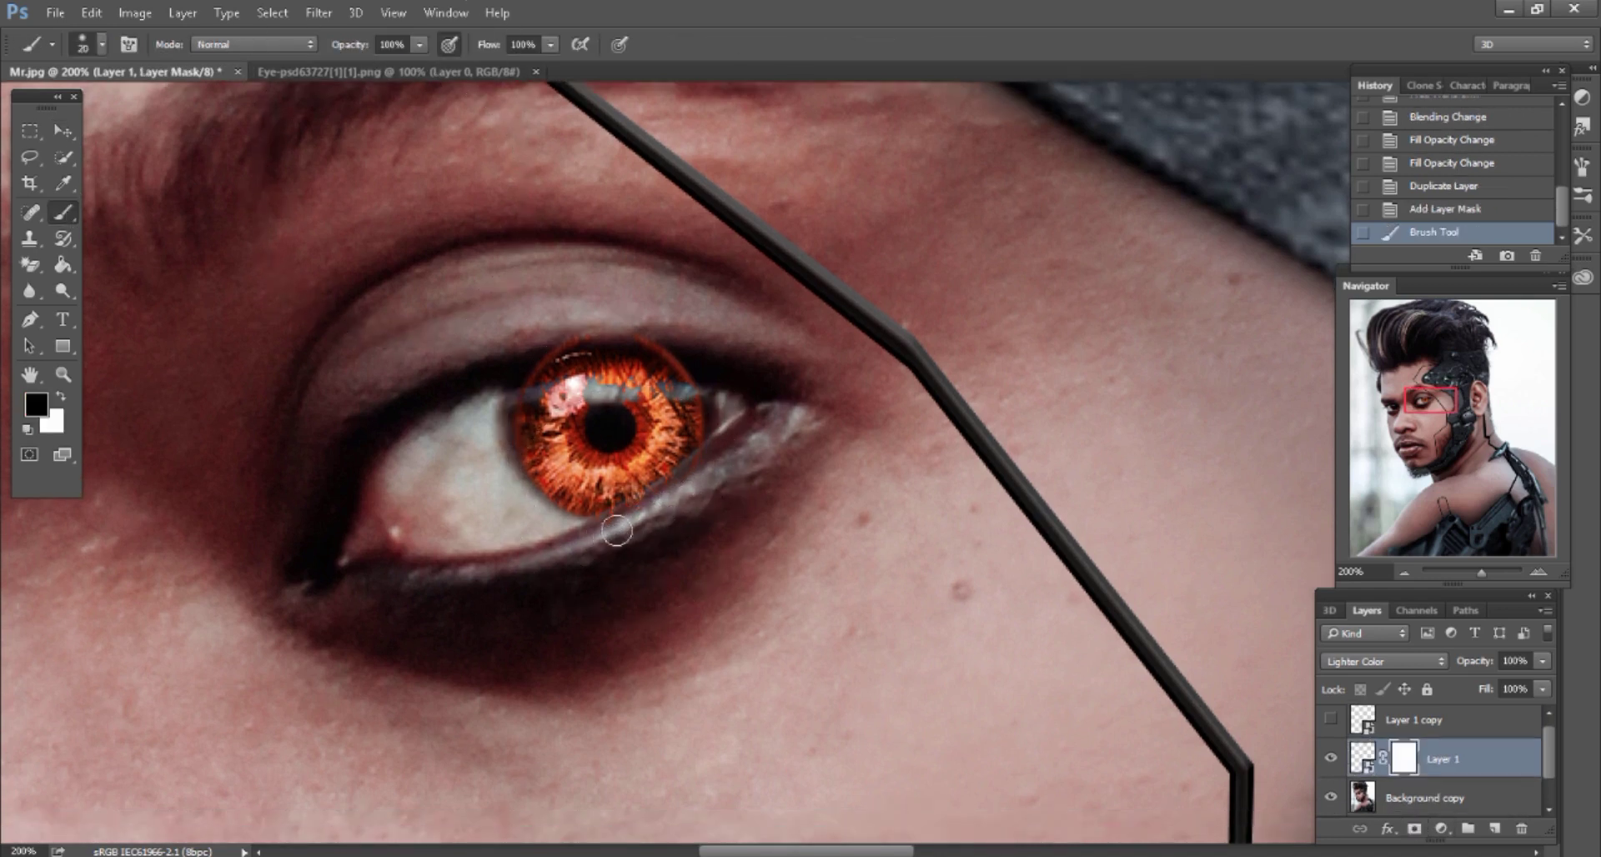
drag(692, 482, 738, 396)
mouse_move(708, 346)
mouse_down()
mouse_move(504, 368)
mouse_move(726, 368)
mouse_up()
key(bracketright)
scroll(767, 479, down, 3)
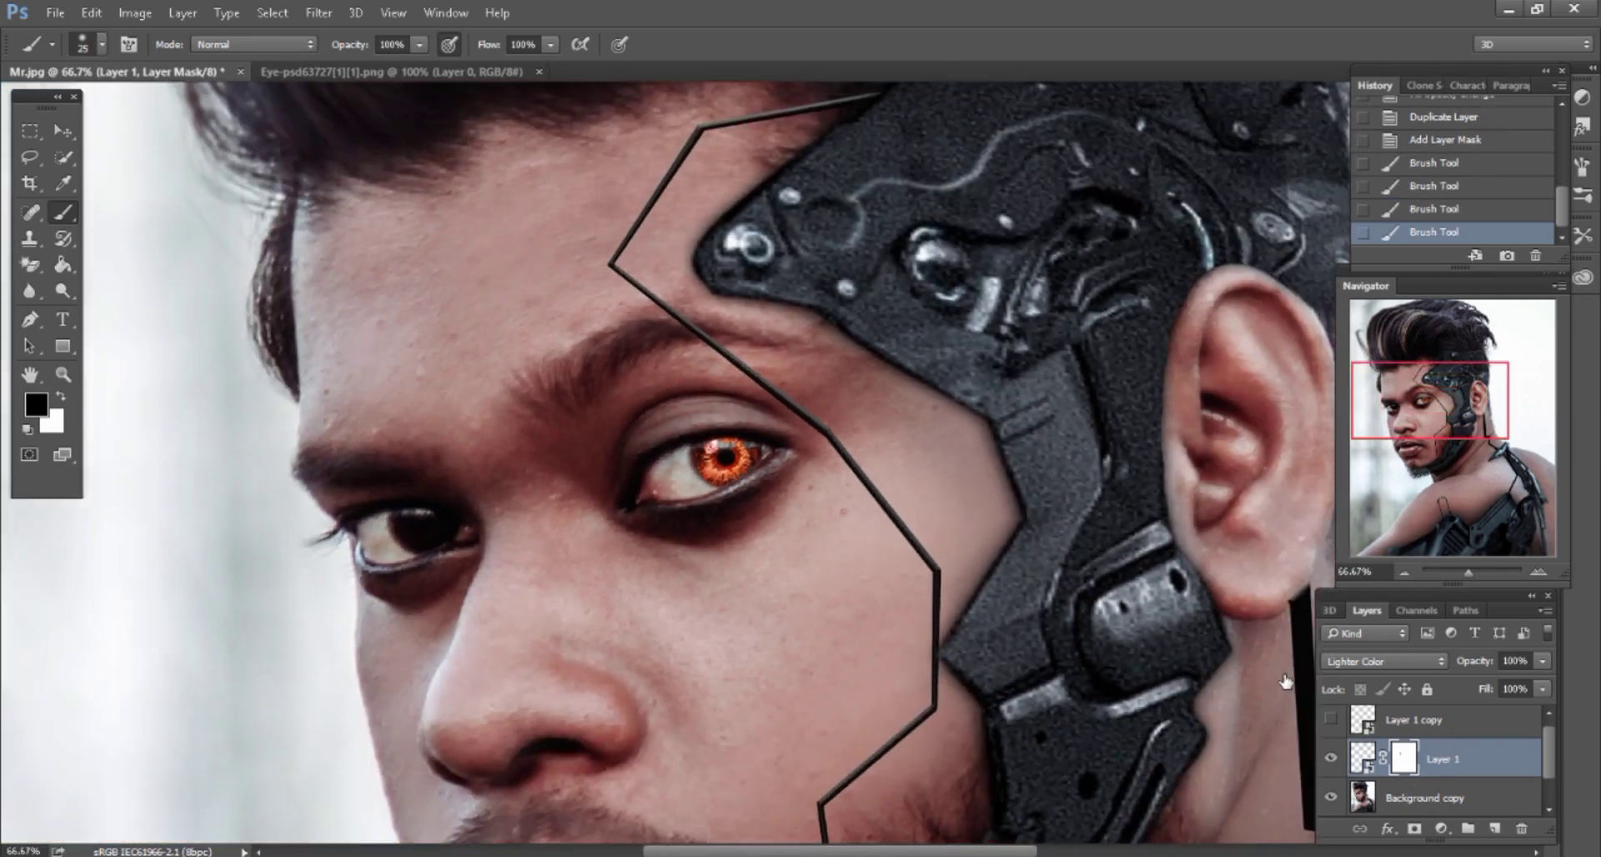
scroll(803, 579, up, 1)
scroll(786, 546, up, 1)
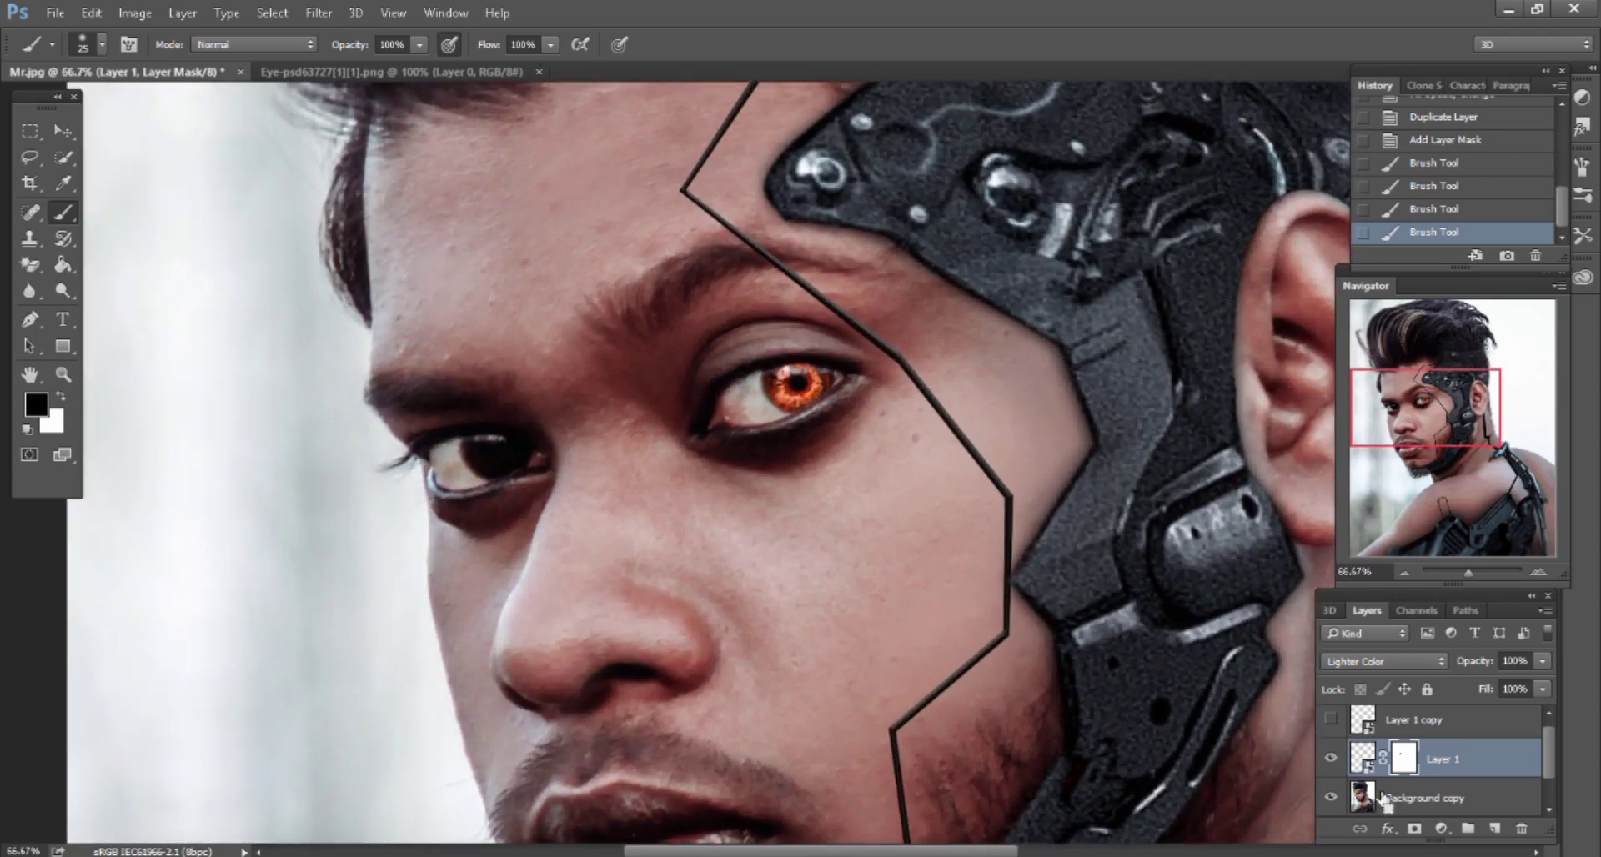
click(1377, 731)
click(1332, 724)
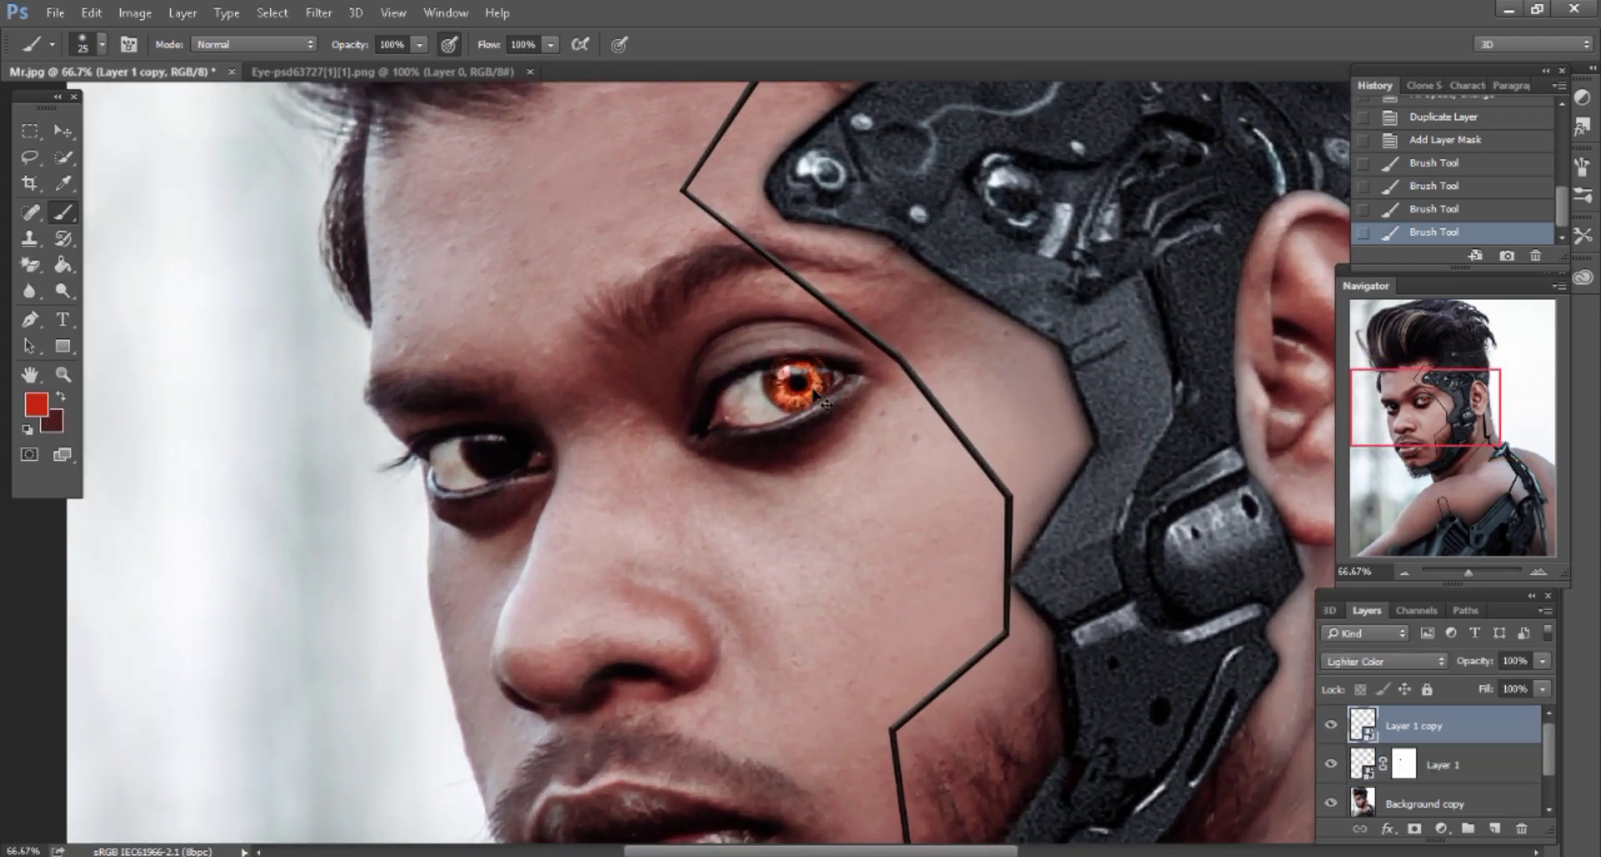
Move the duplicate iris from Layer 1 copy onto the left eye
drag(774, 406, 476, 474)
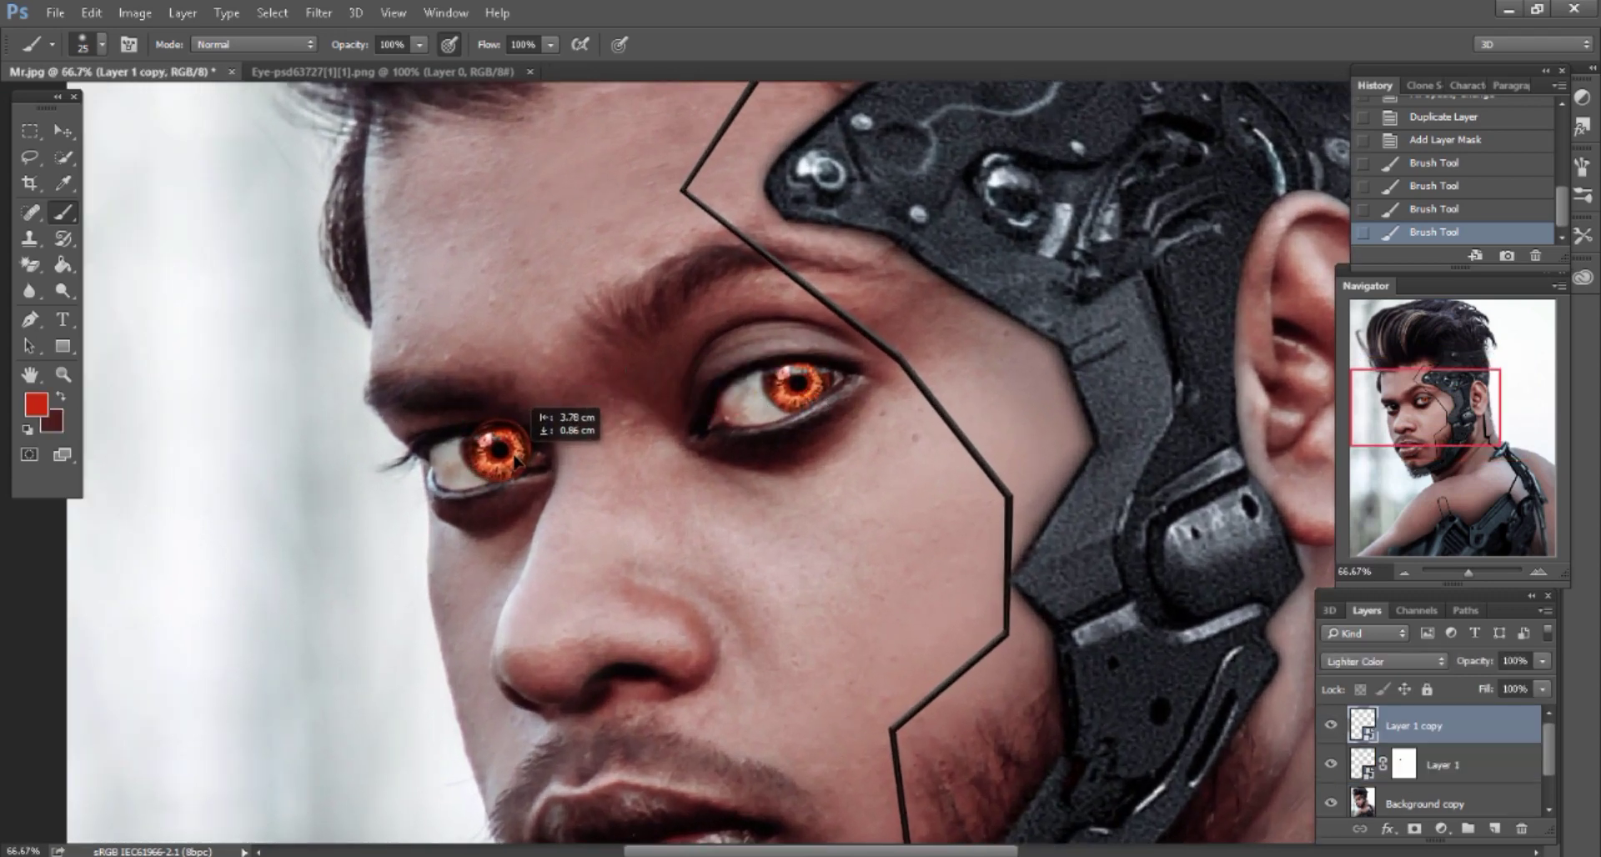
scroll(967, 525, left, 1)
scroll(959, 513, left, 2)
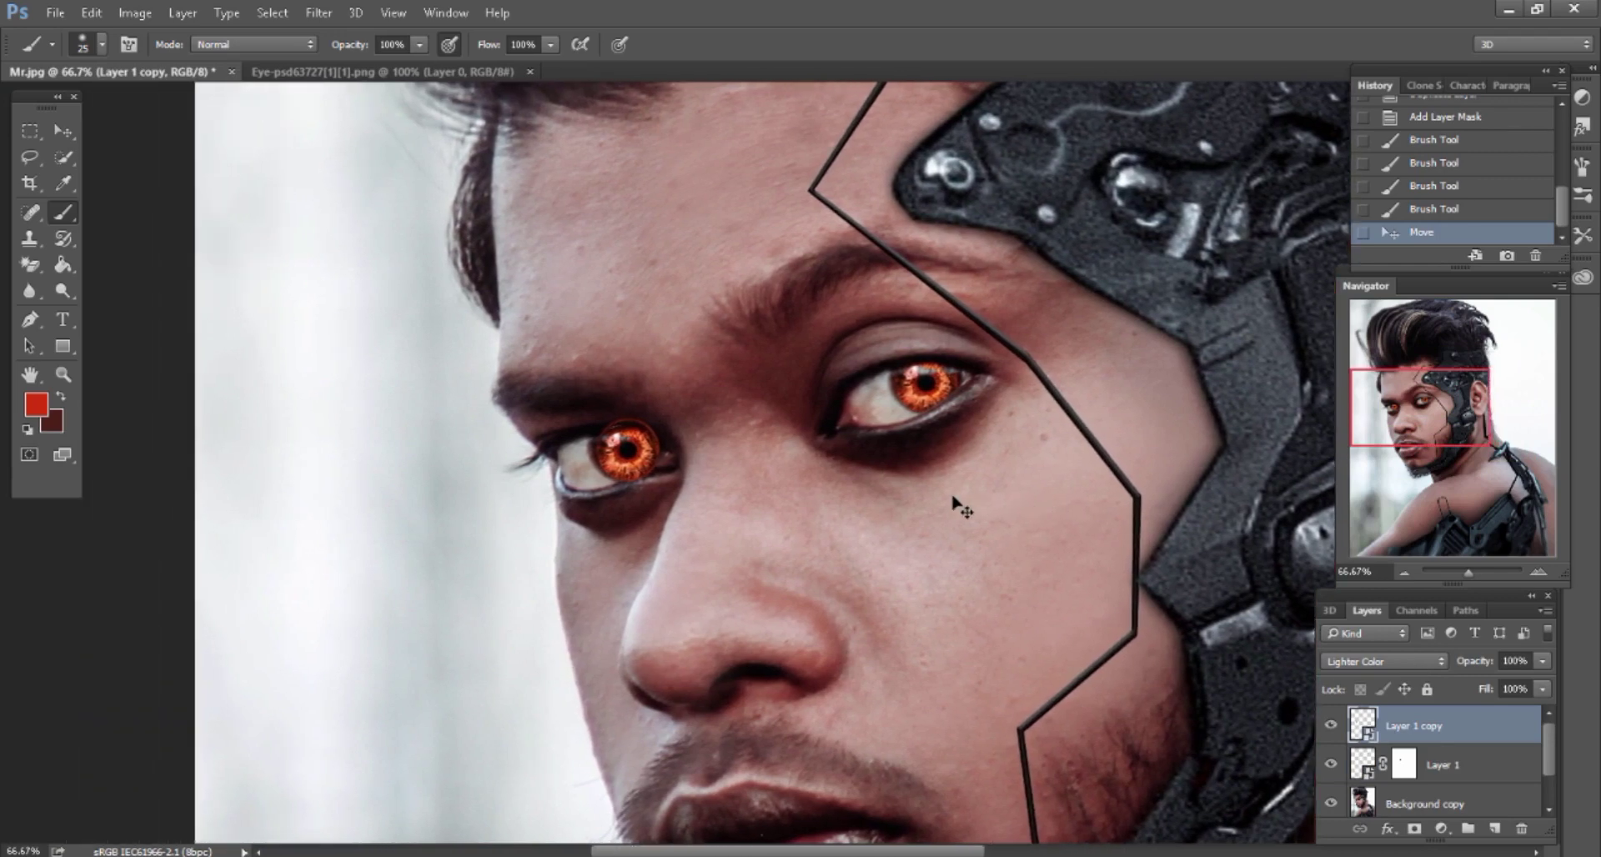
scroll(959, 511, left, 2)
scroll(957, 505, left, 1)
key(ctrl+plus)
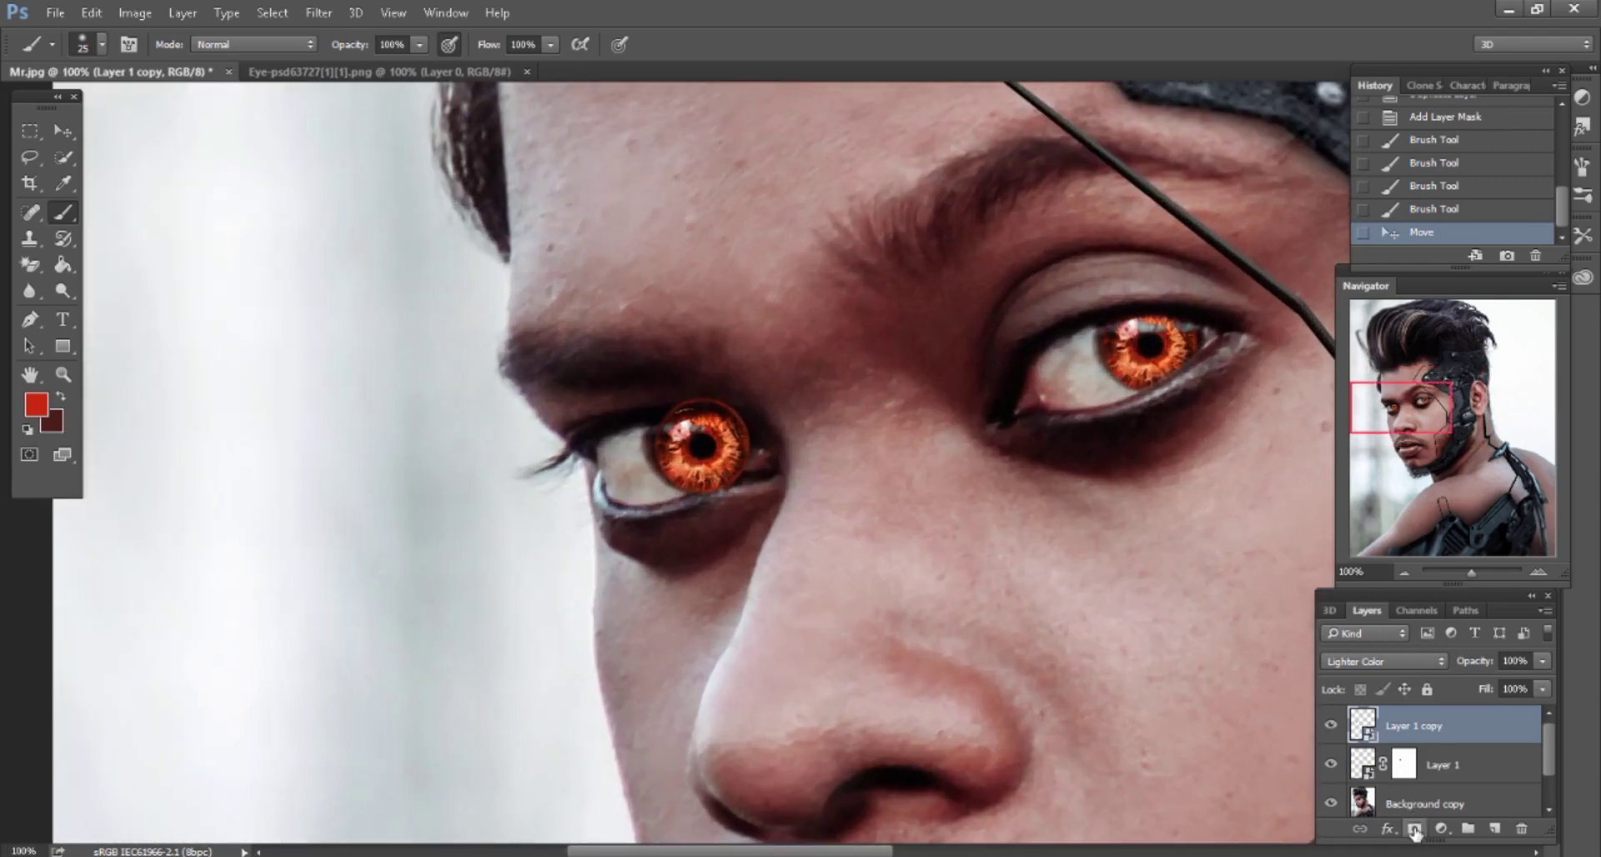
Mask the left iris's edges under the upper and lower lids and lower its Fill to 63%
click(1414, 832)
scroll(964, 476, left, 1)
key(ctrl+plus)
key(bracketright)
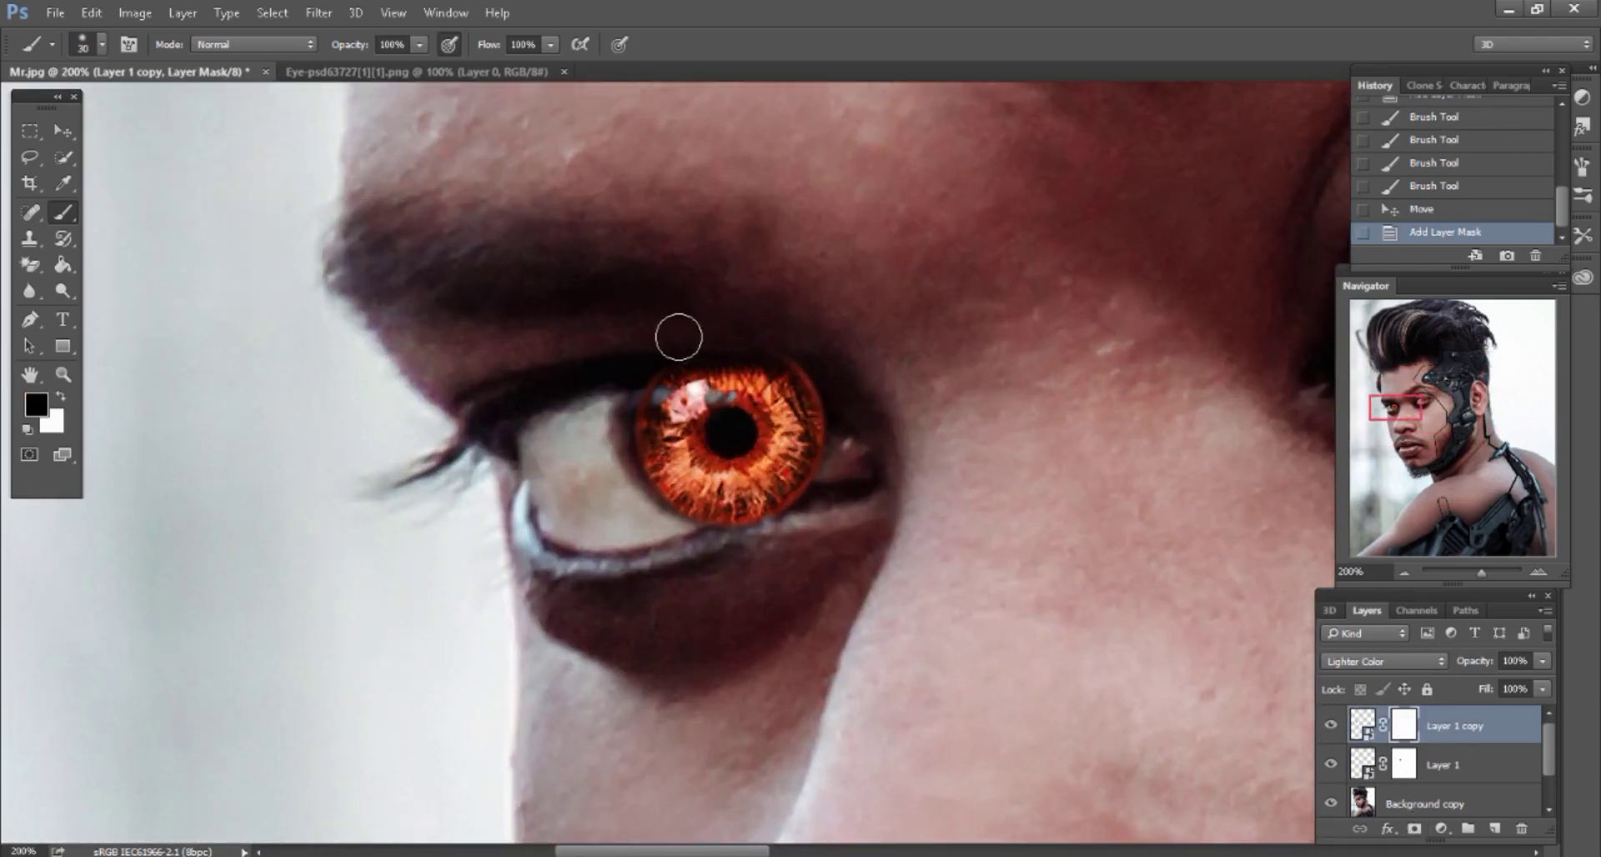
mouse_move(854, 418)
mouse_down()
mouse_move(711, 336)
mouse_move(608, 486)
mouse_up()
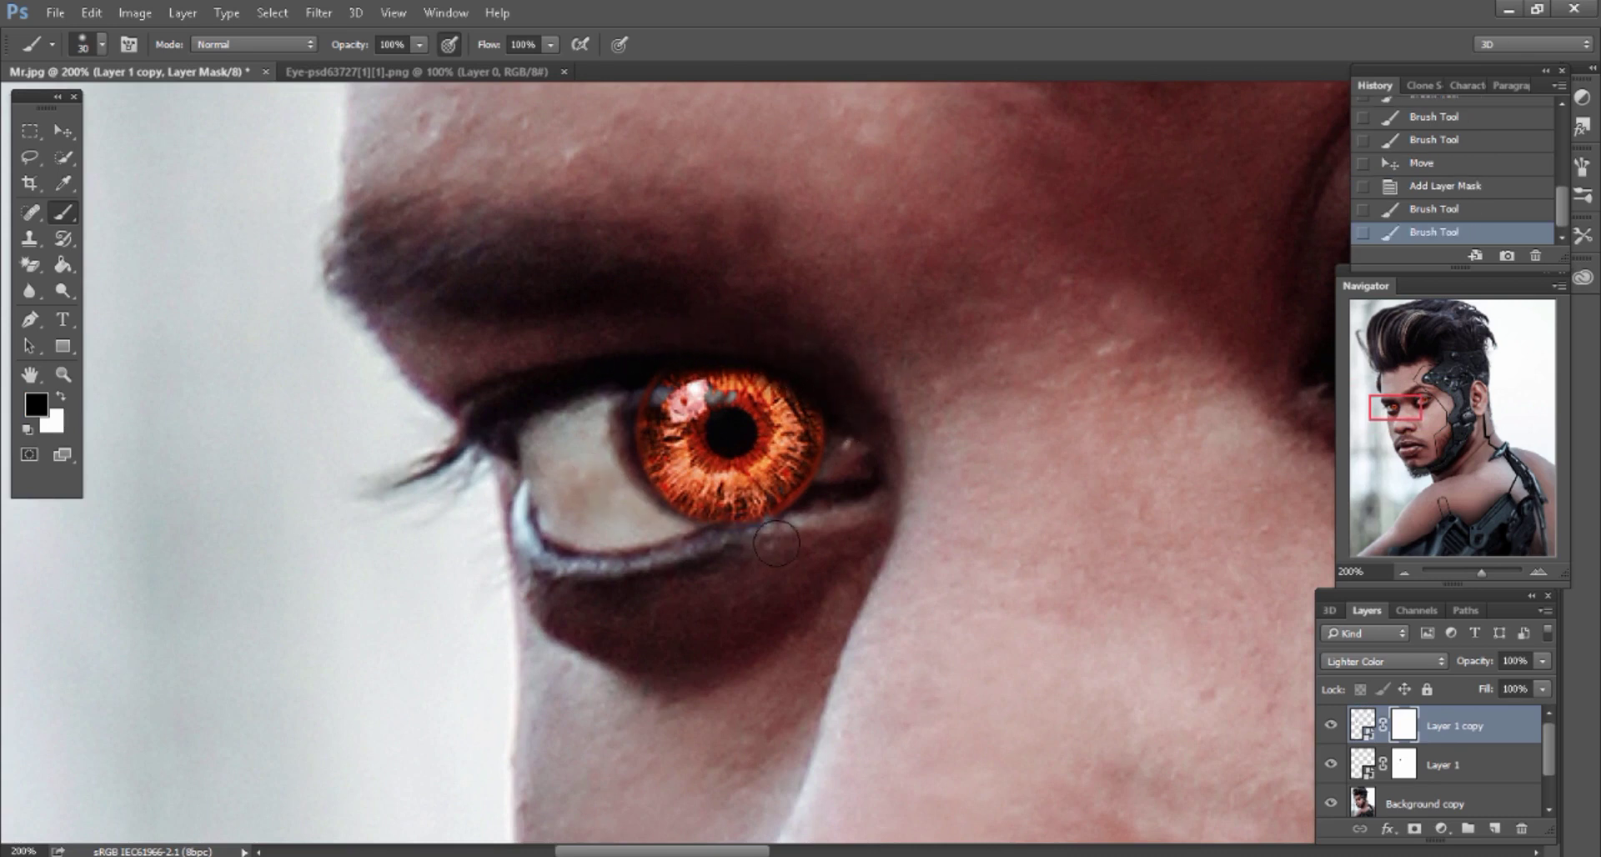
mouse_move(777, 543)
mouse_down()
mouse_move(846, 455)
mouse_move(756, 548)
mouse_up()
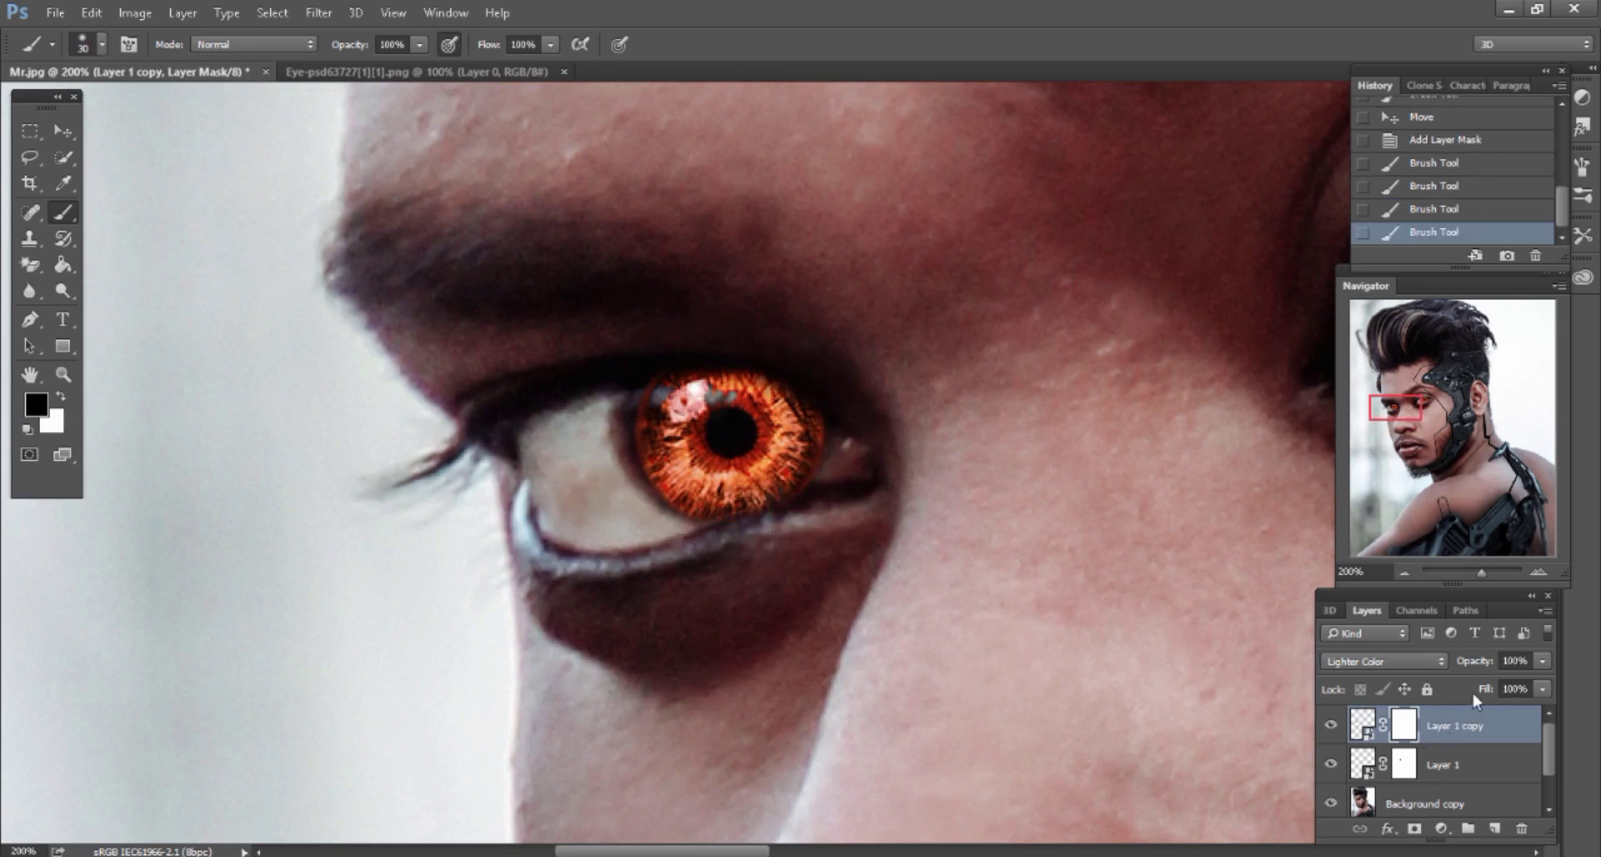
drag(1476, 696, 1451, 699)
scroll(1049, 539, down, 3)
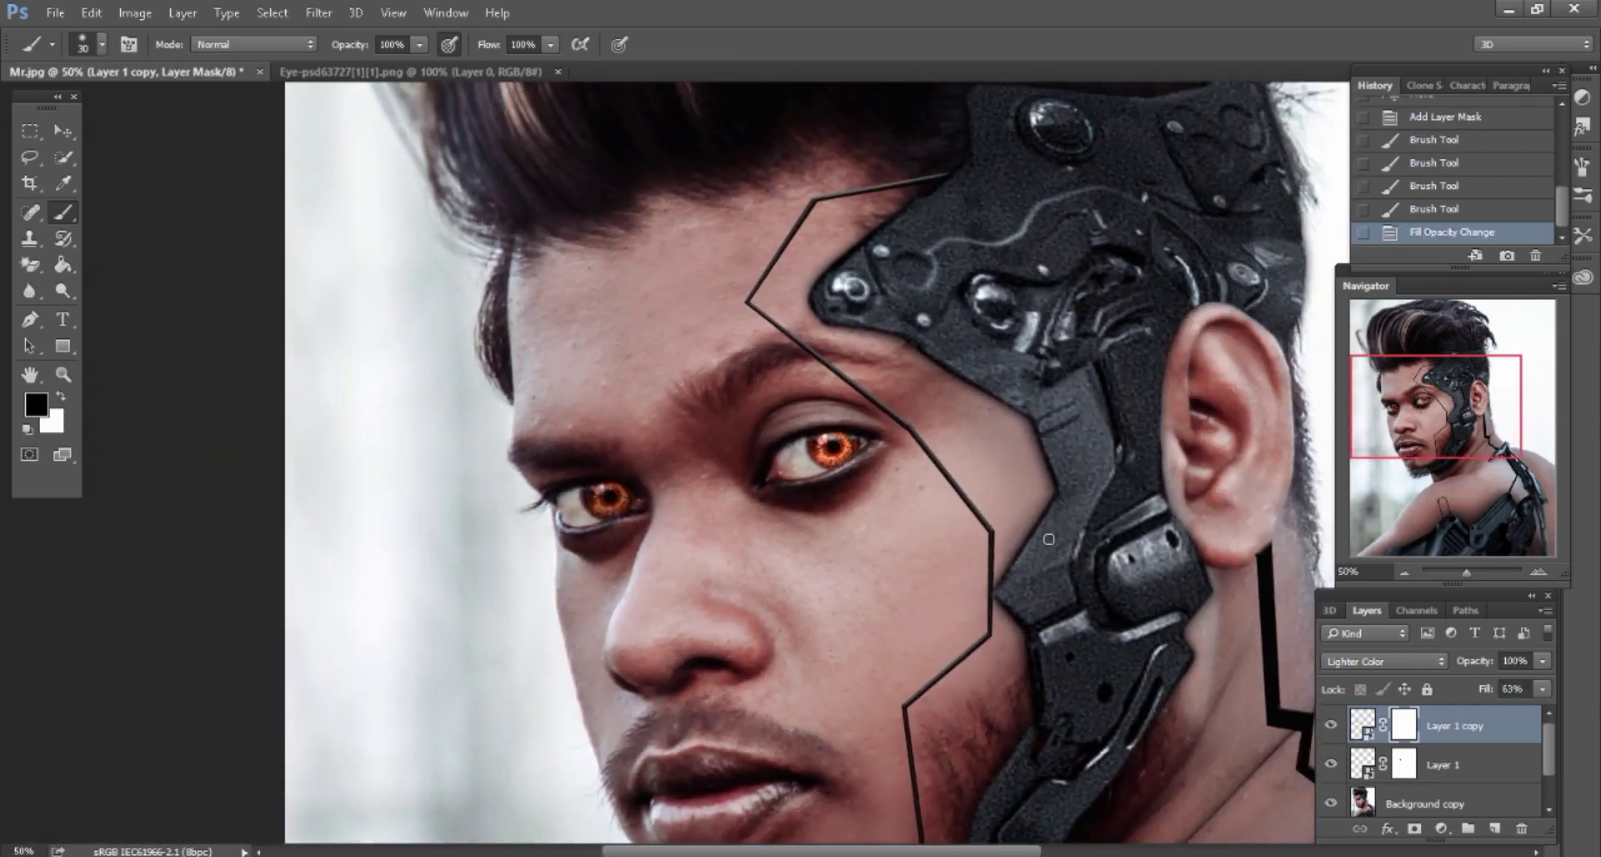
Lower the right iris layer's Fill to 67% to match the left, then zoom out to the full portrait
key(ctrl+plus)
click(1480, 764)
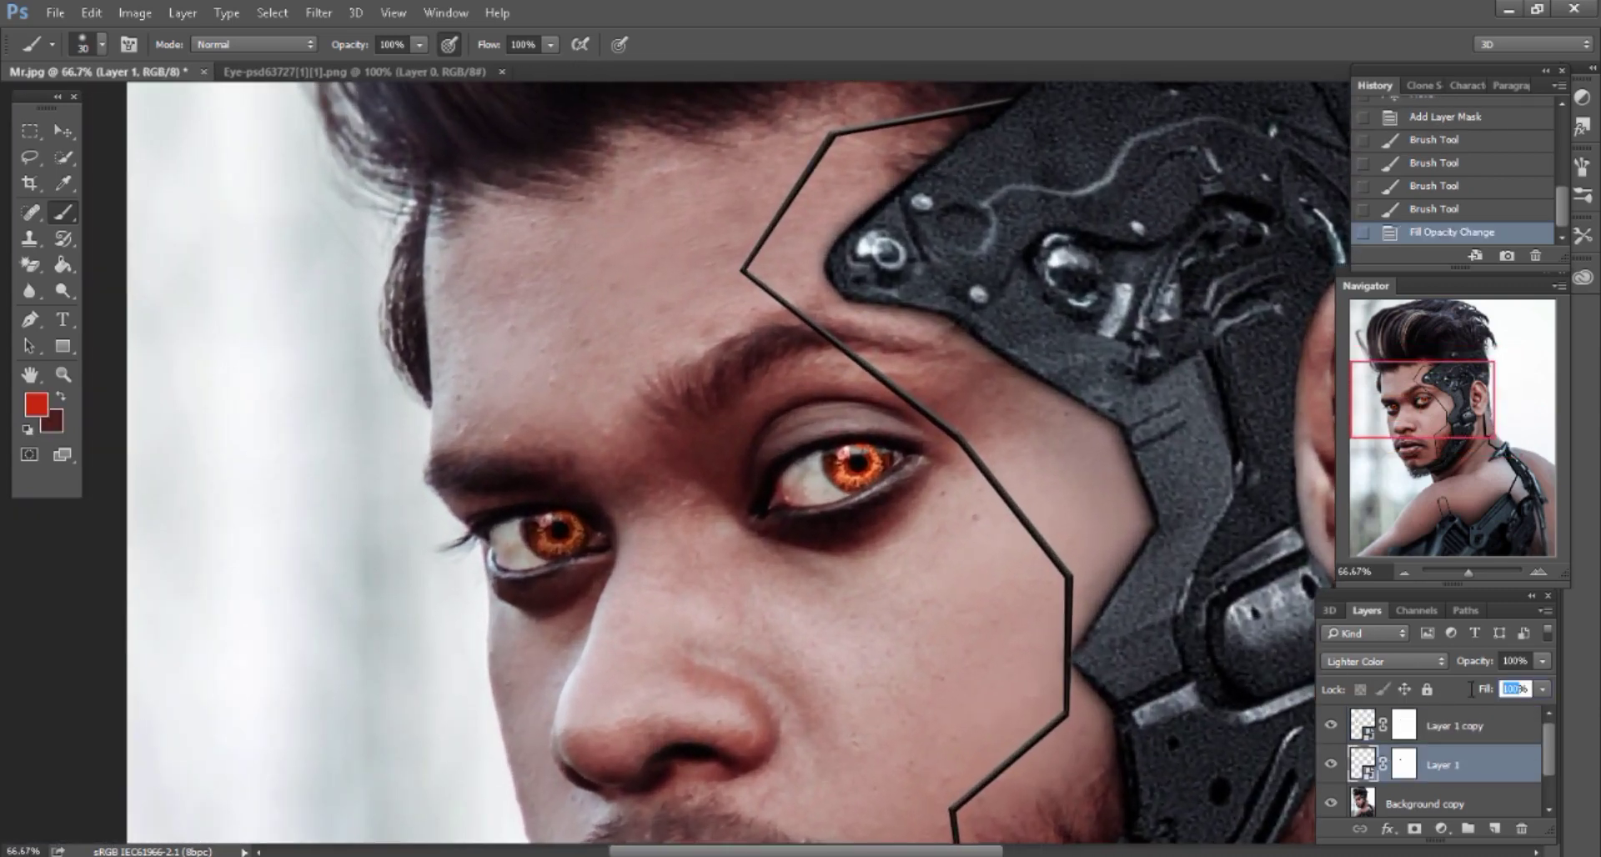
text(63)
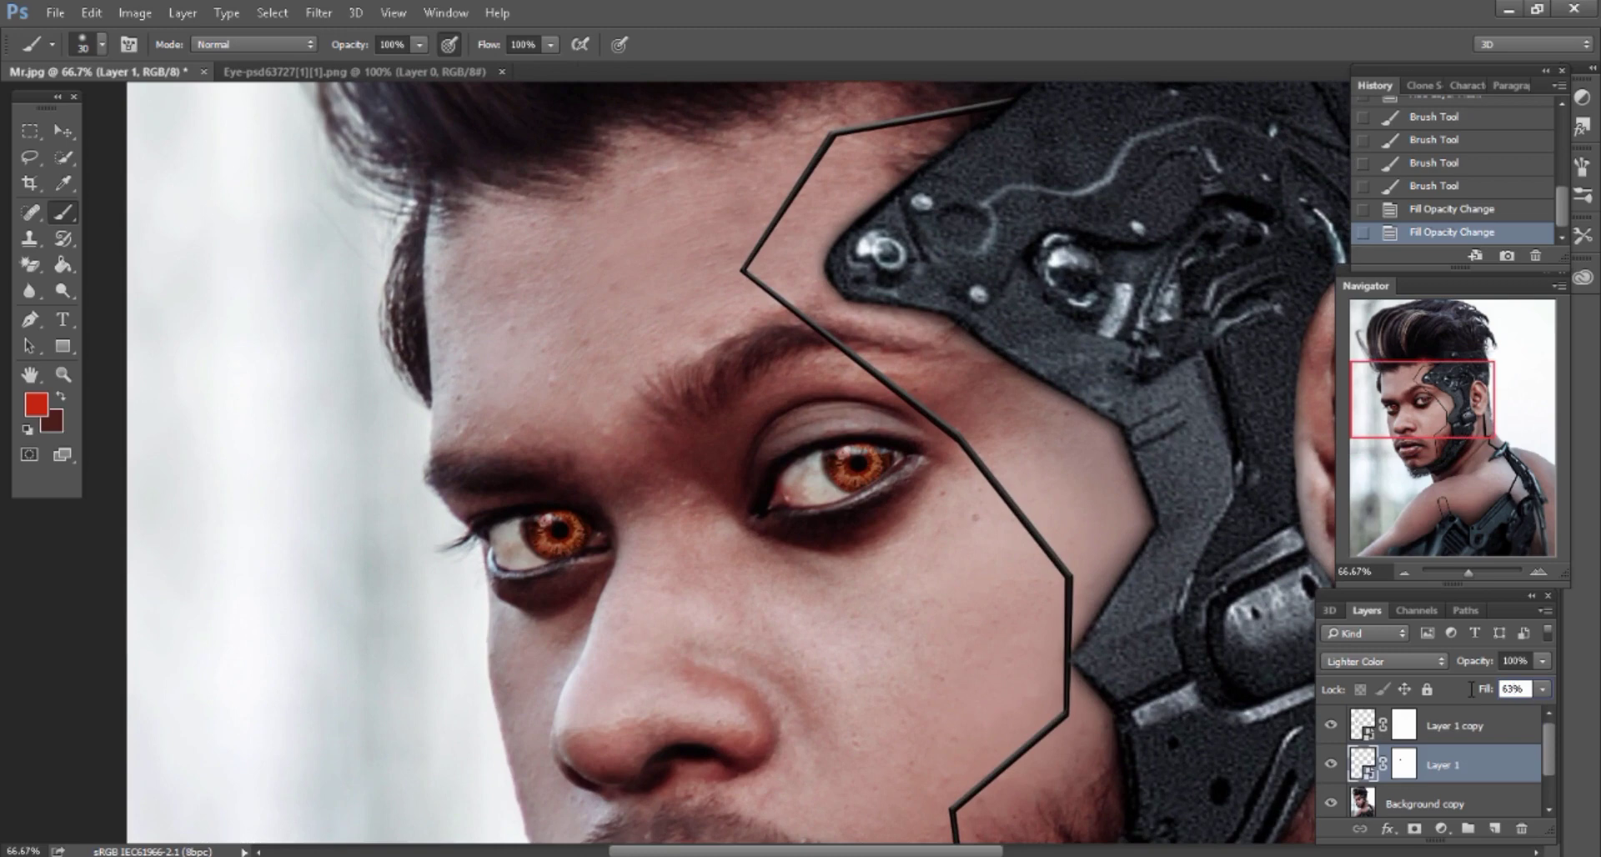
key(ctrl+minus)
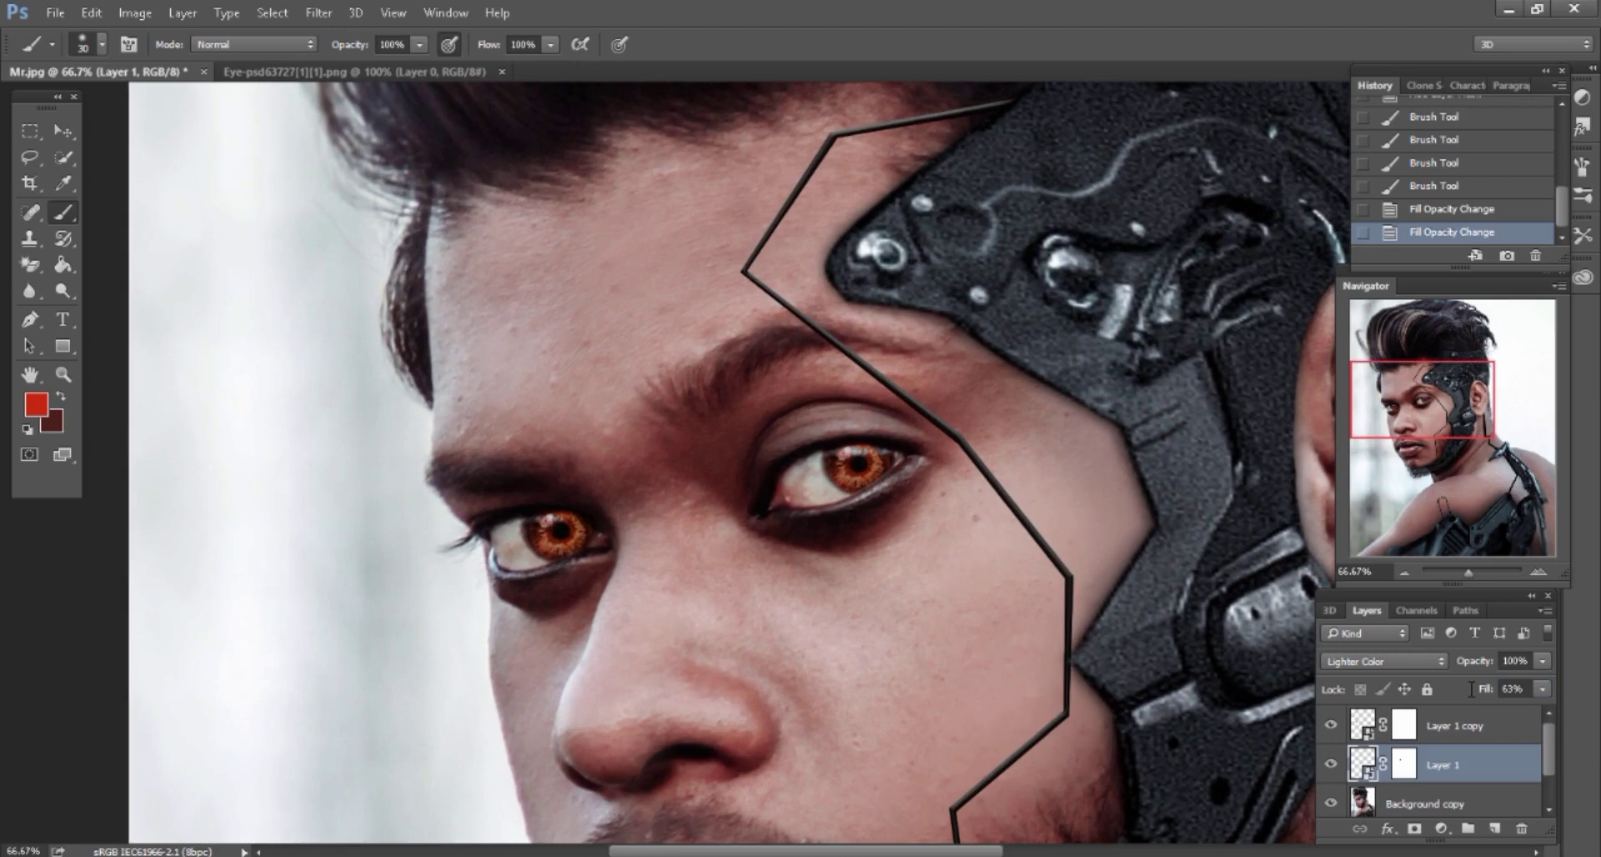
key(ctrl+minus)
key(ctrl+minus)
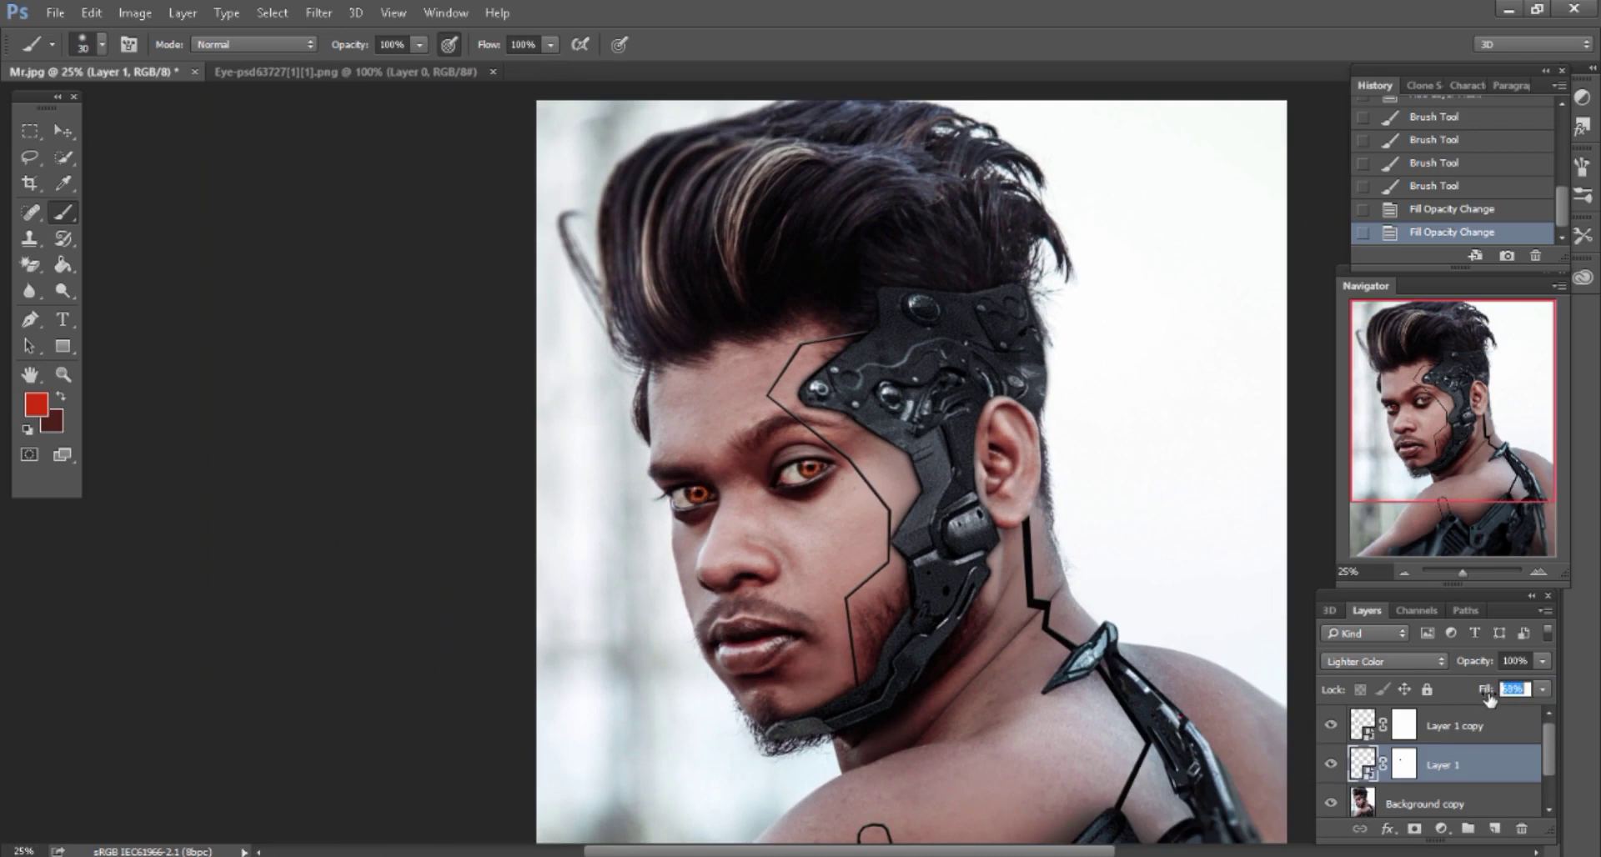
key(ctrl+minus)
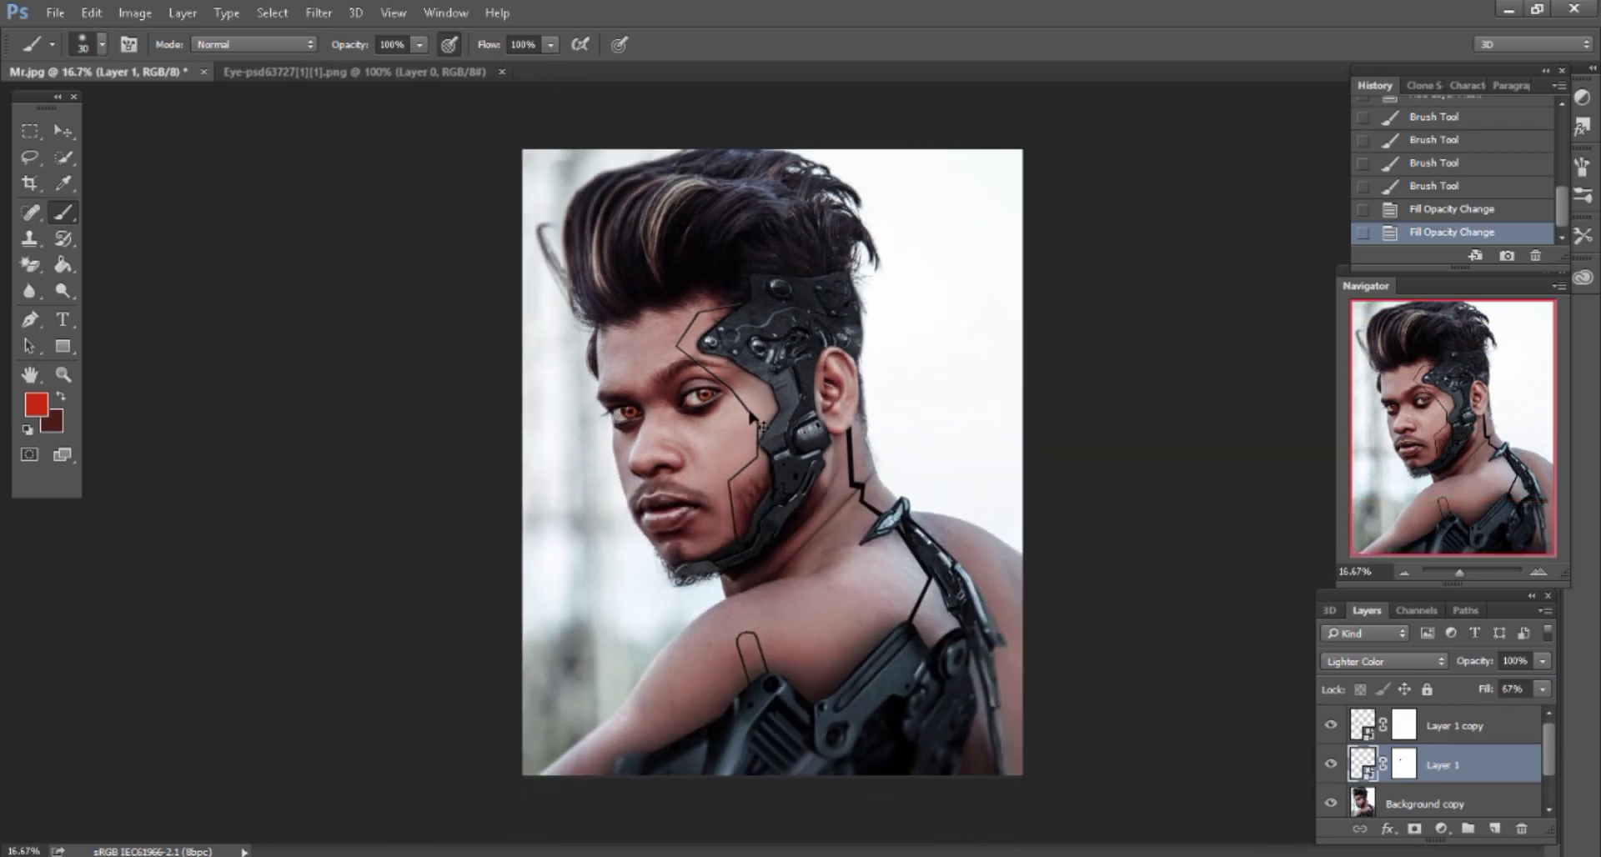
Merge all visible layers, duplicate the Background, and add a new empty layer
key(v)
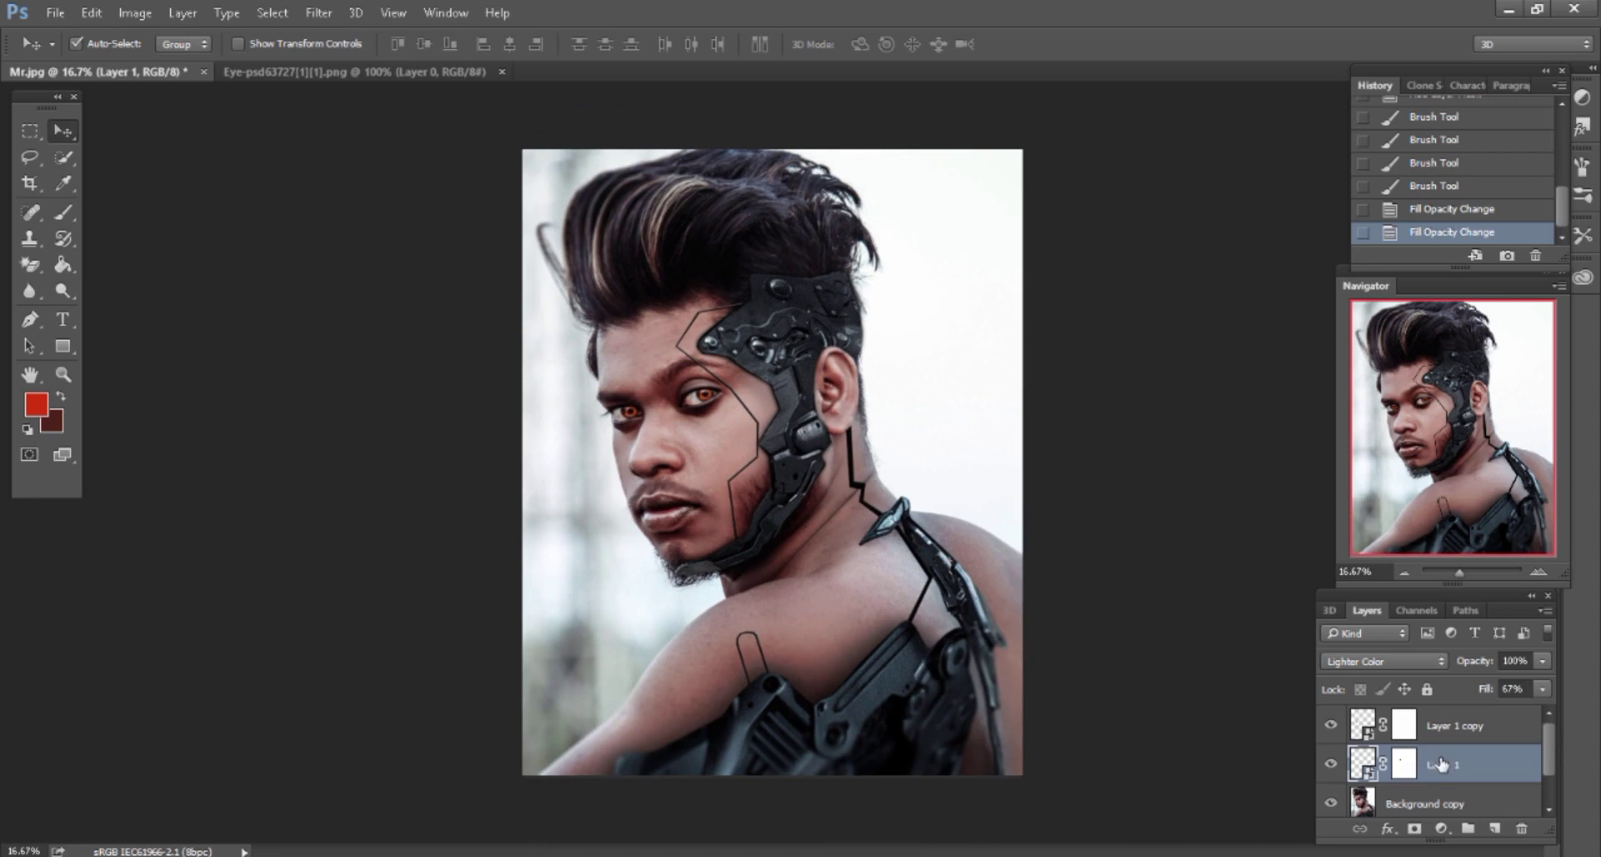
right_click(1441, 765)
click(1447, 615)
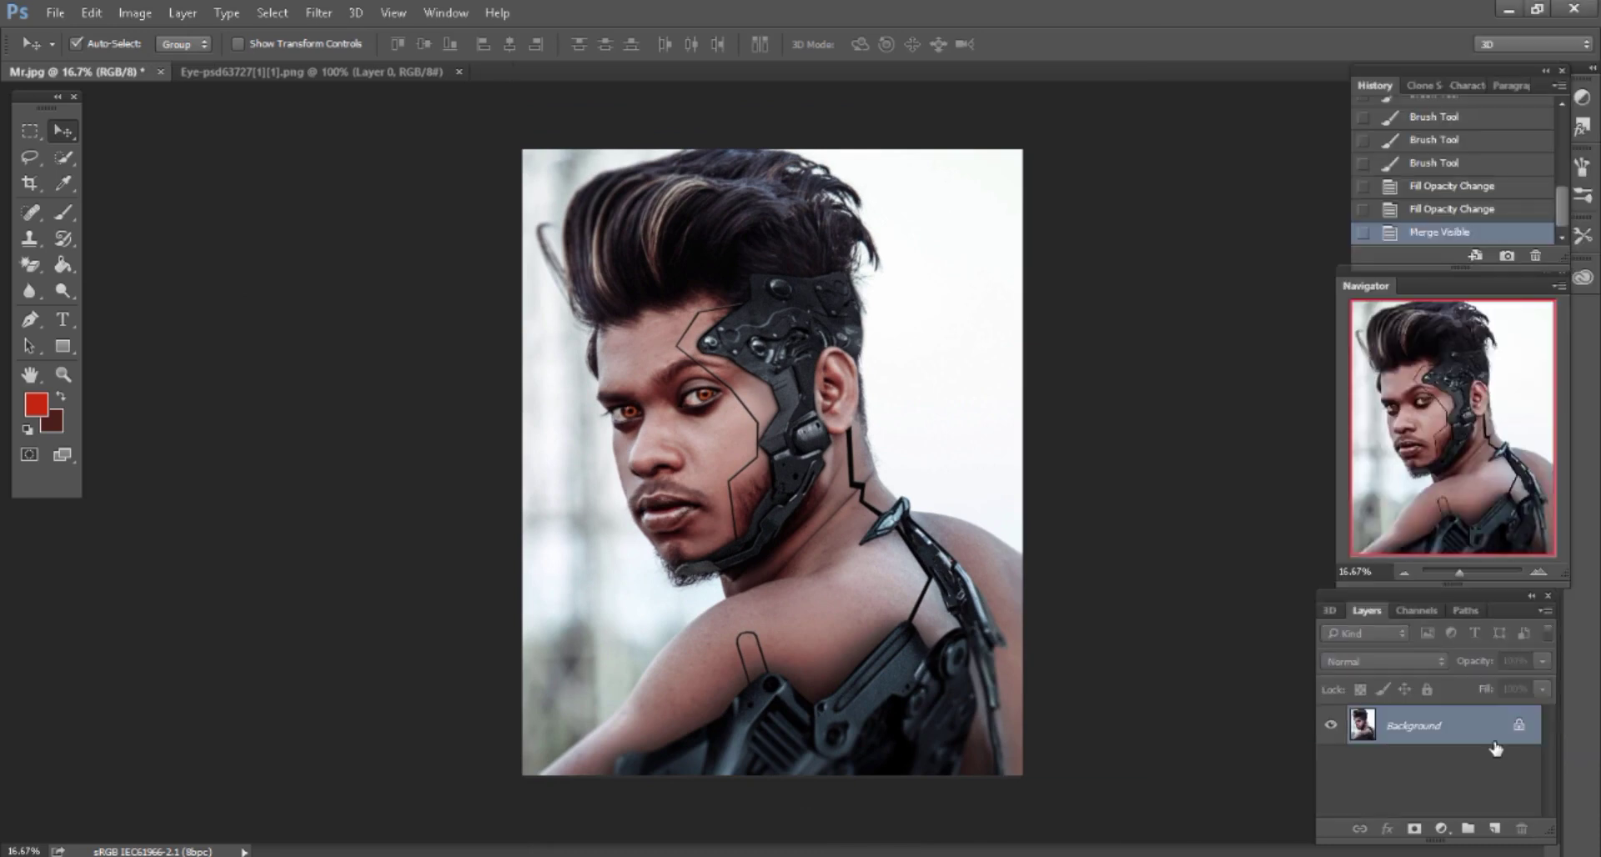
drag(1486, 815, 1490, 831)
click(1493, 829)
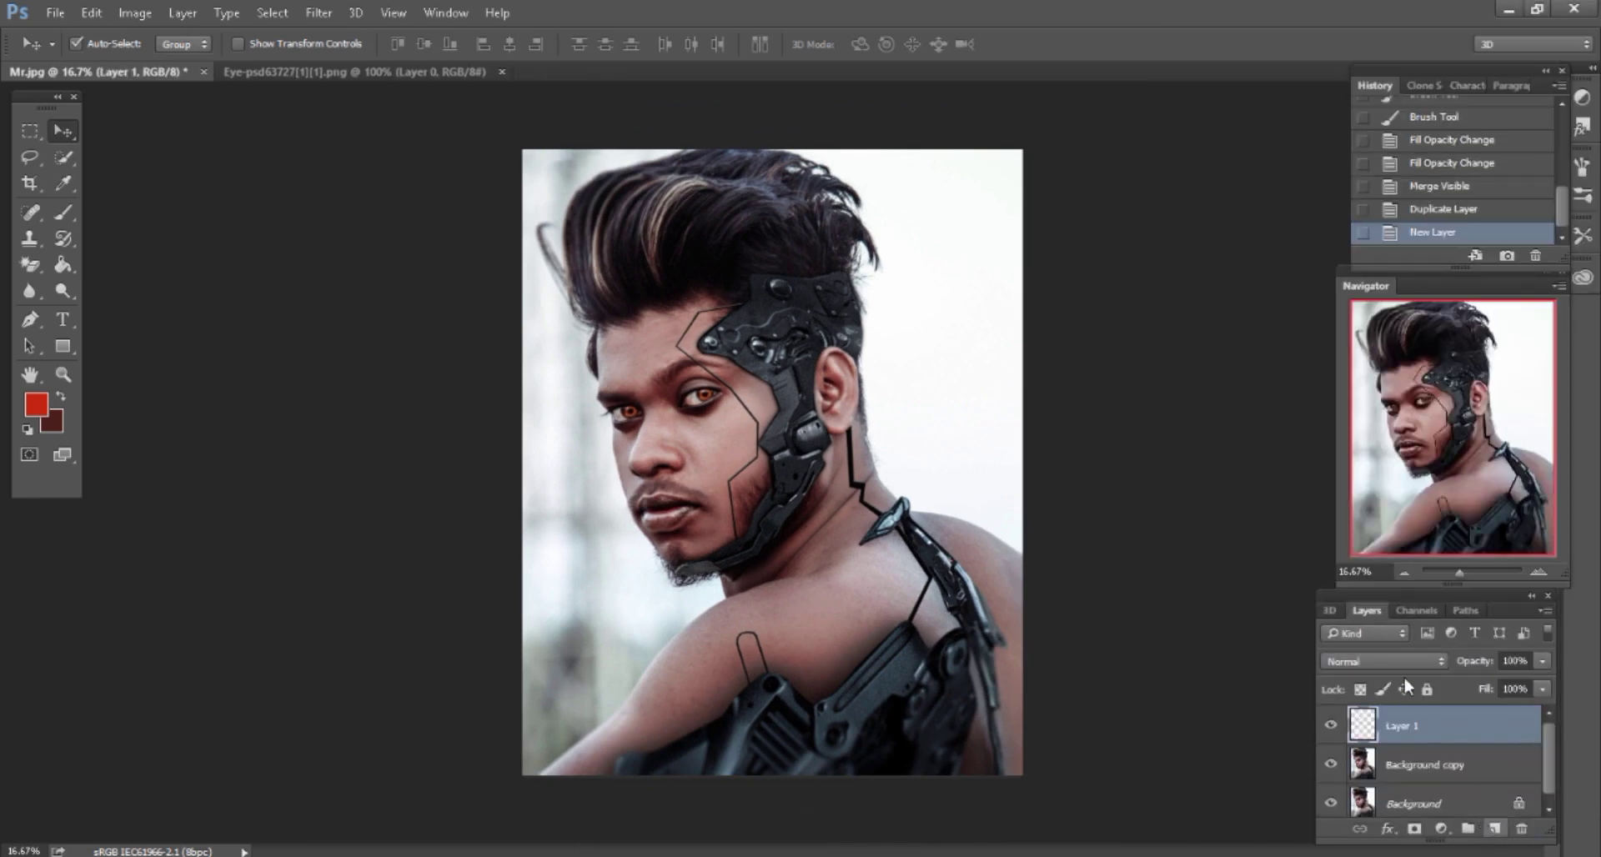
Set the new Layer 1 to Overlay and ready a white brush at 17% opacity
click(1384, 661)
click(1385, 461)
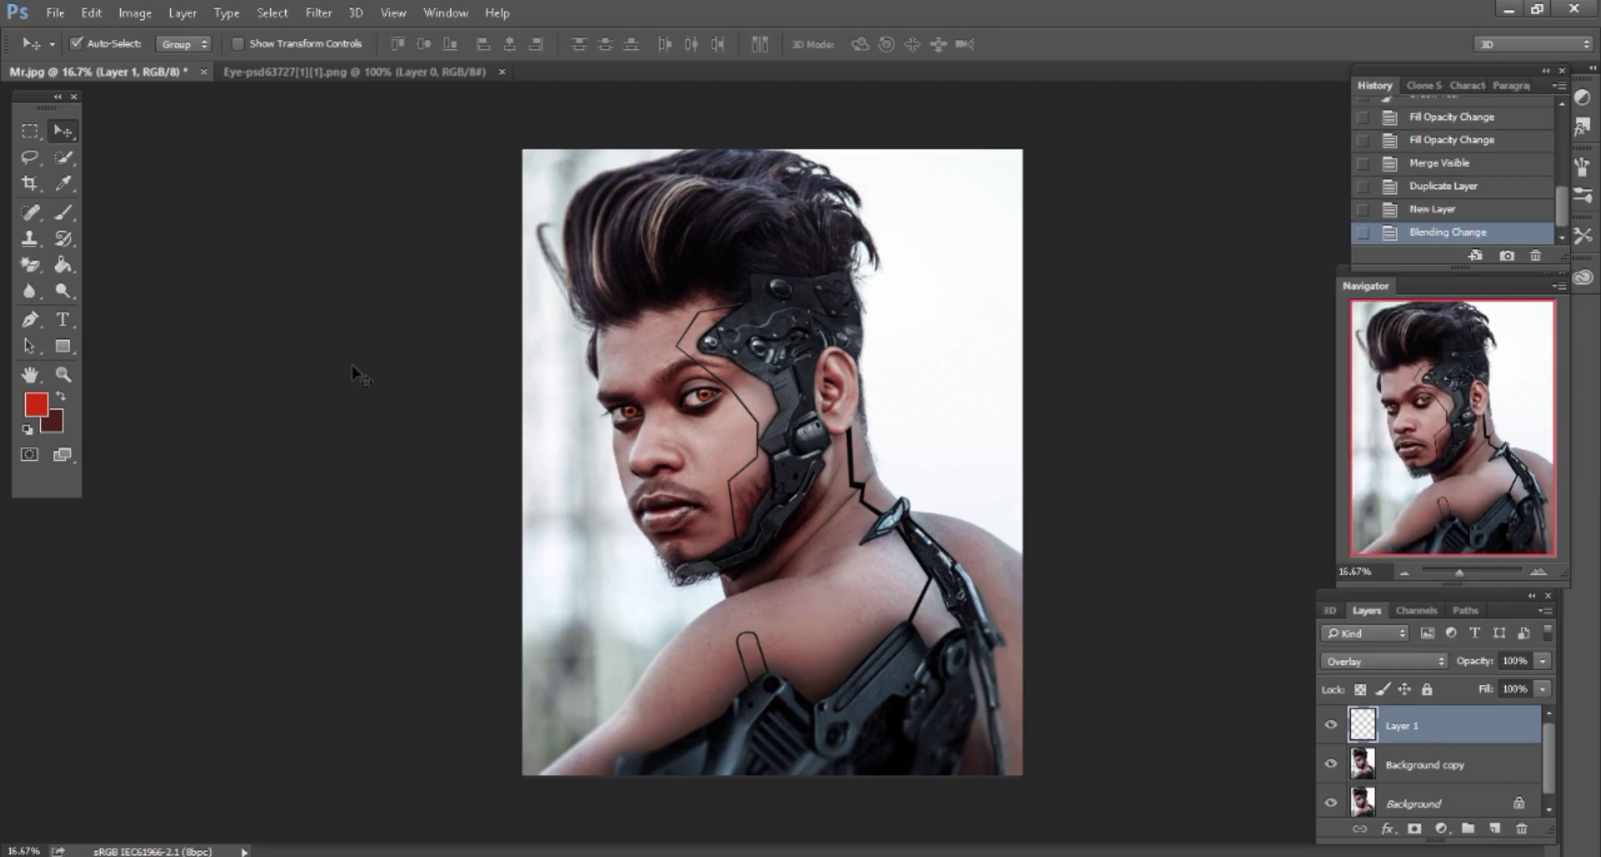
click(61, 215)
click(38, 410)
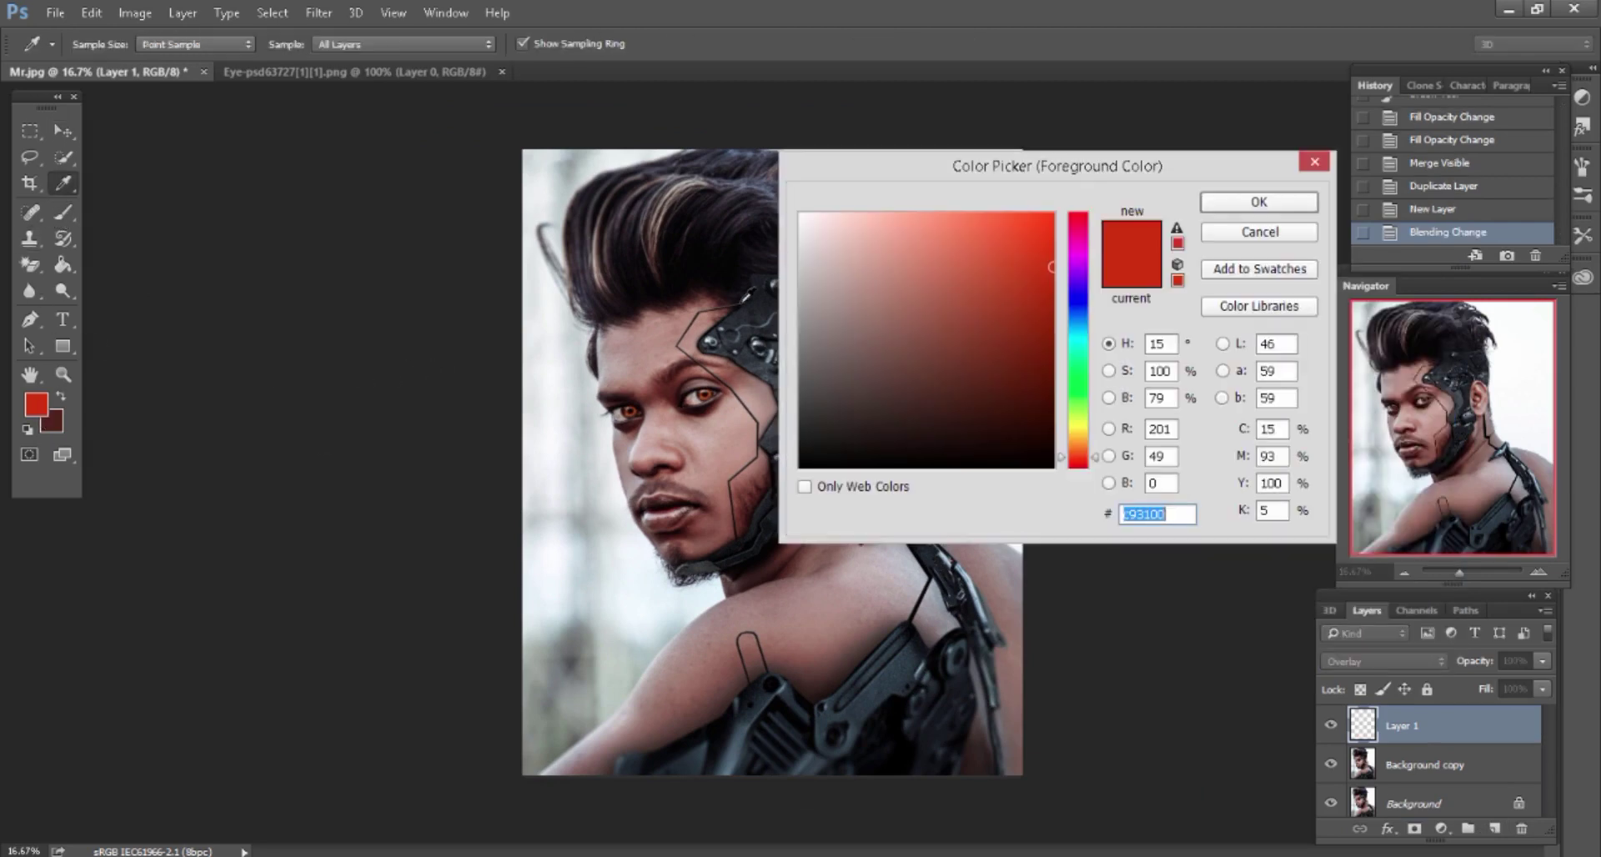
click(800, 216)
click(1257, 201)
key(ctrl+plus)
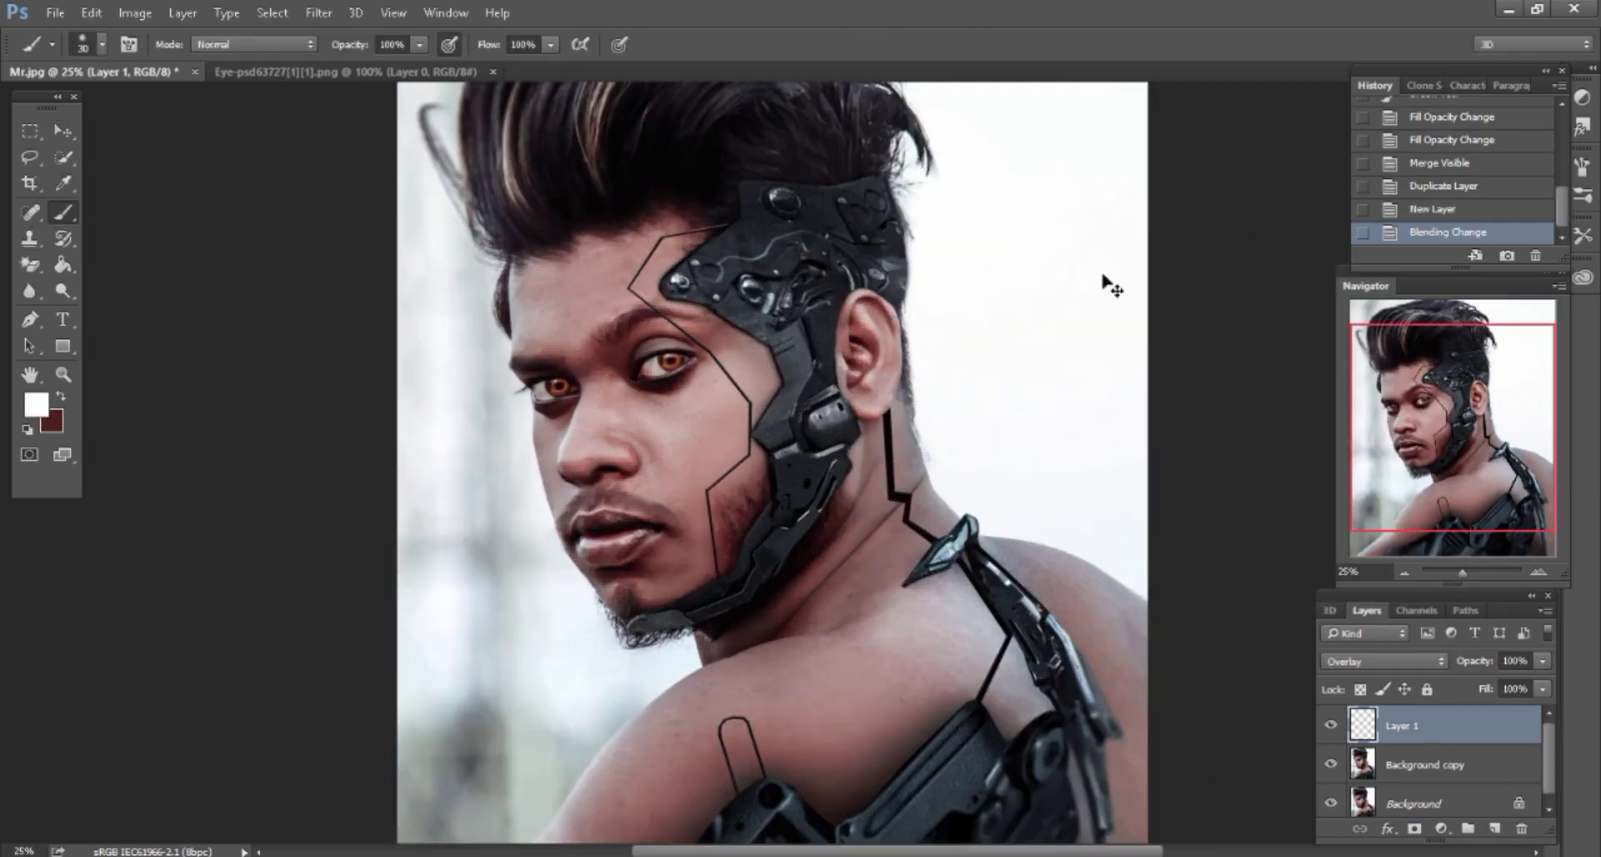
right_click(638, 275)
click(633, 275)
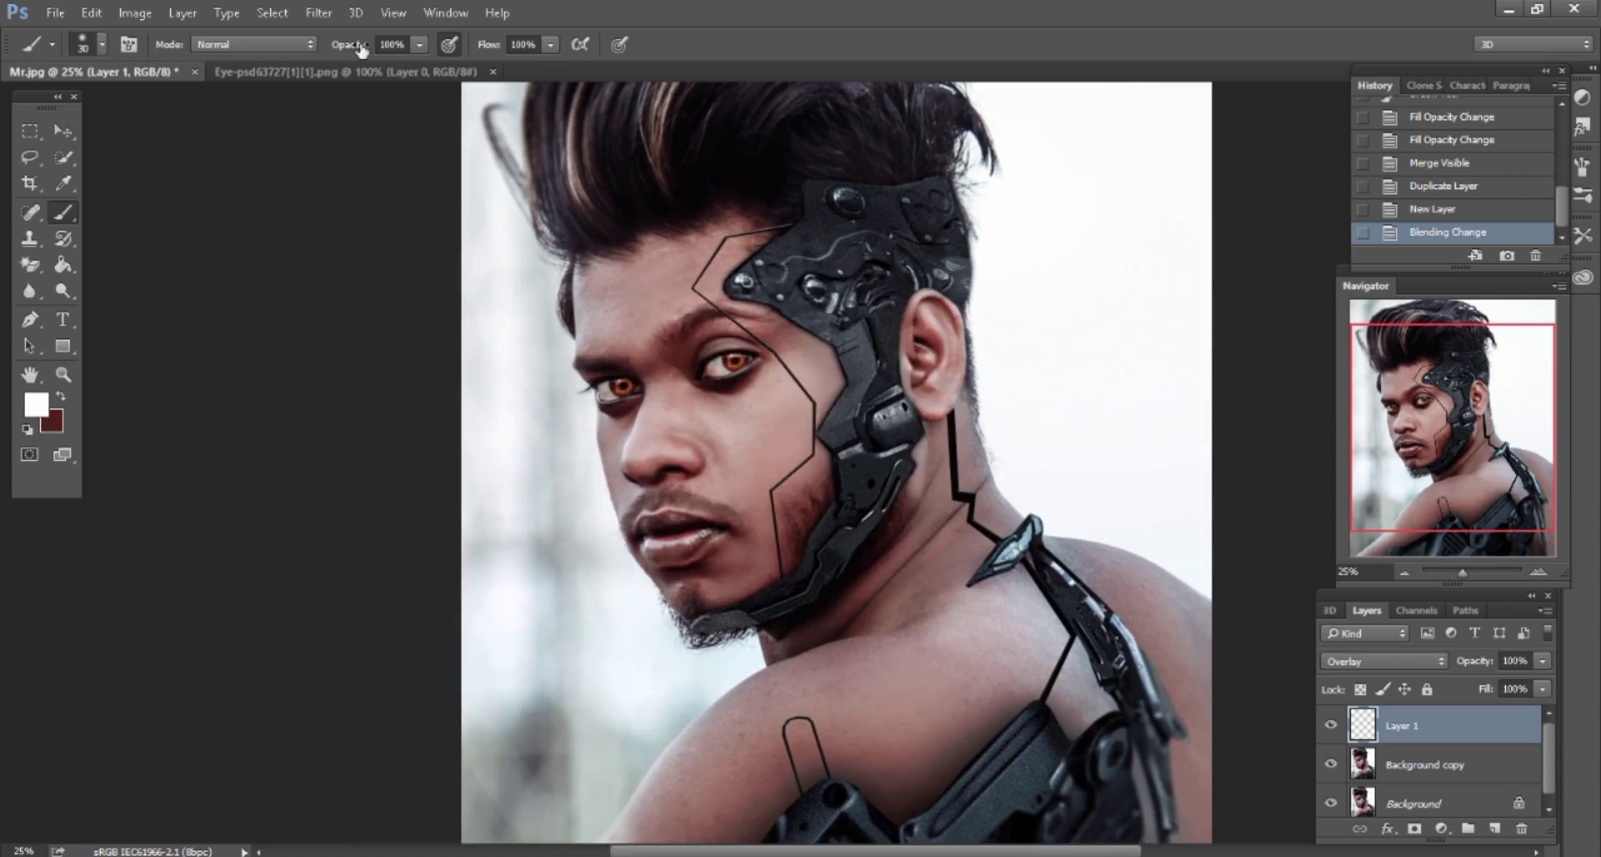
drag(361, 50, 320, 65)
Paint soft white highlights on the cheek, beside the nose, and along the jaw with a 100 px brush
key(ctrl+plus)
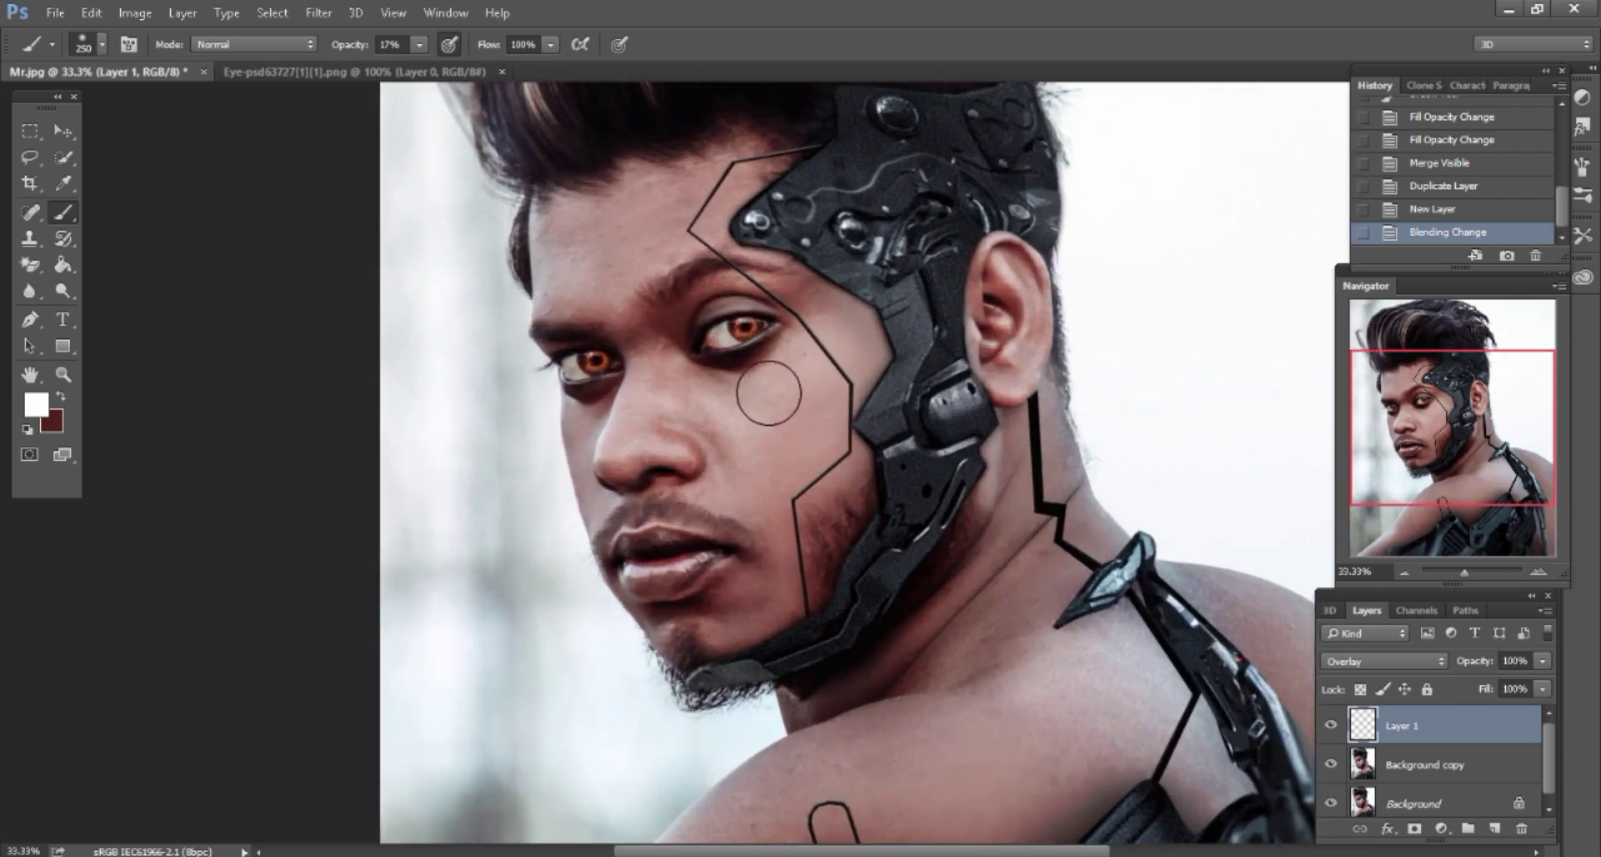
key(bracketleft)
key(bracketleft)
key(bracketleft)
click(745, 408)
key(bracketleft)
key(bracketleft)
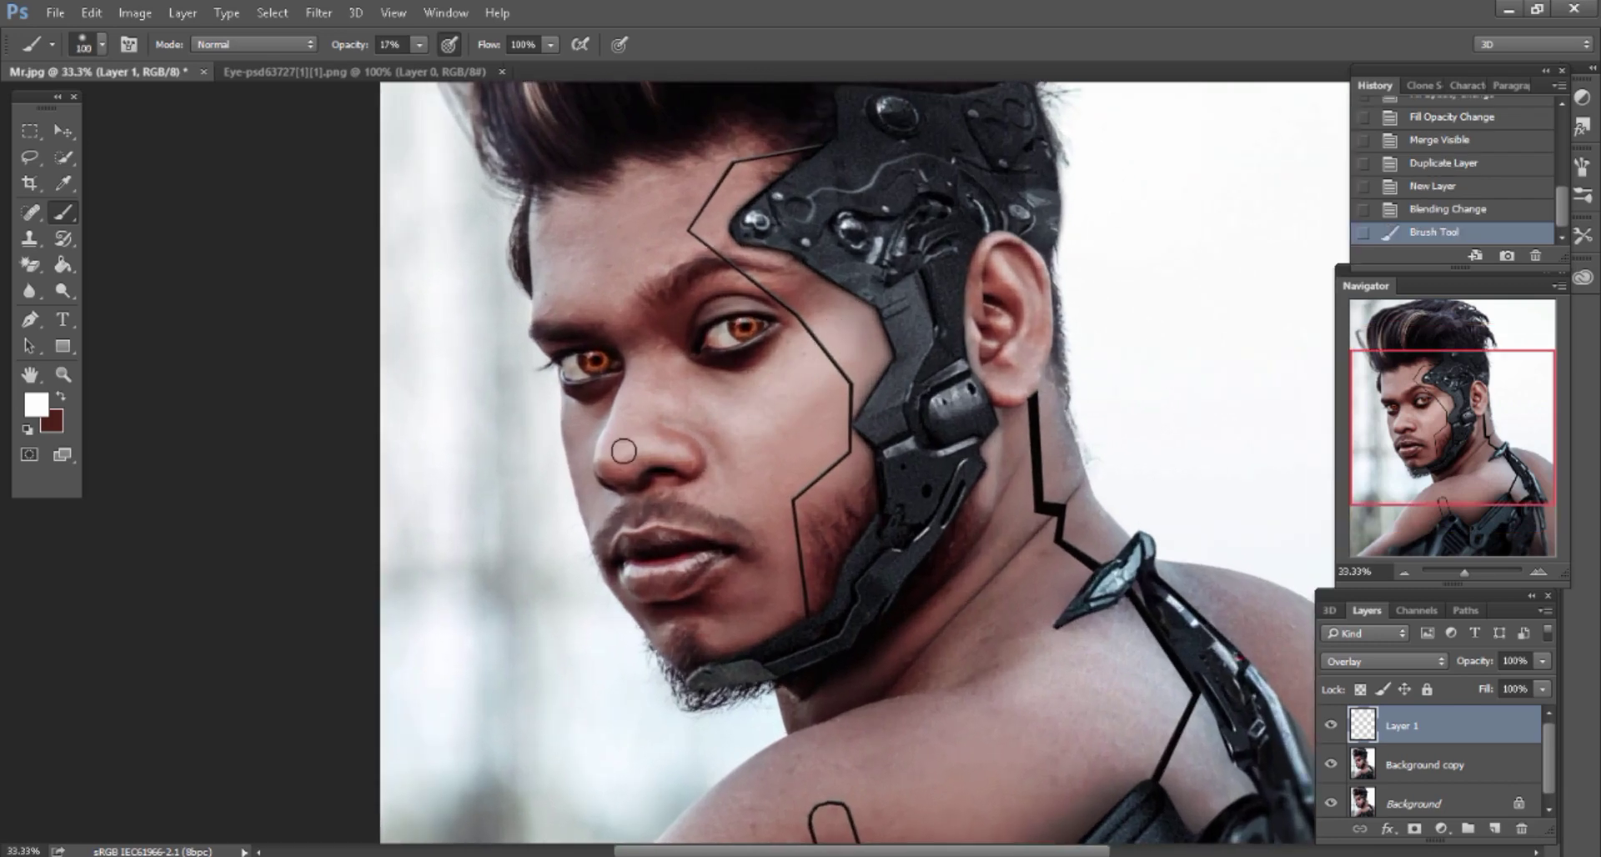
click(607, 430)
click(576, 452)
drag(698, 617, 786, 614)
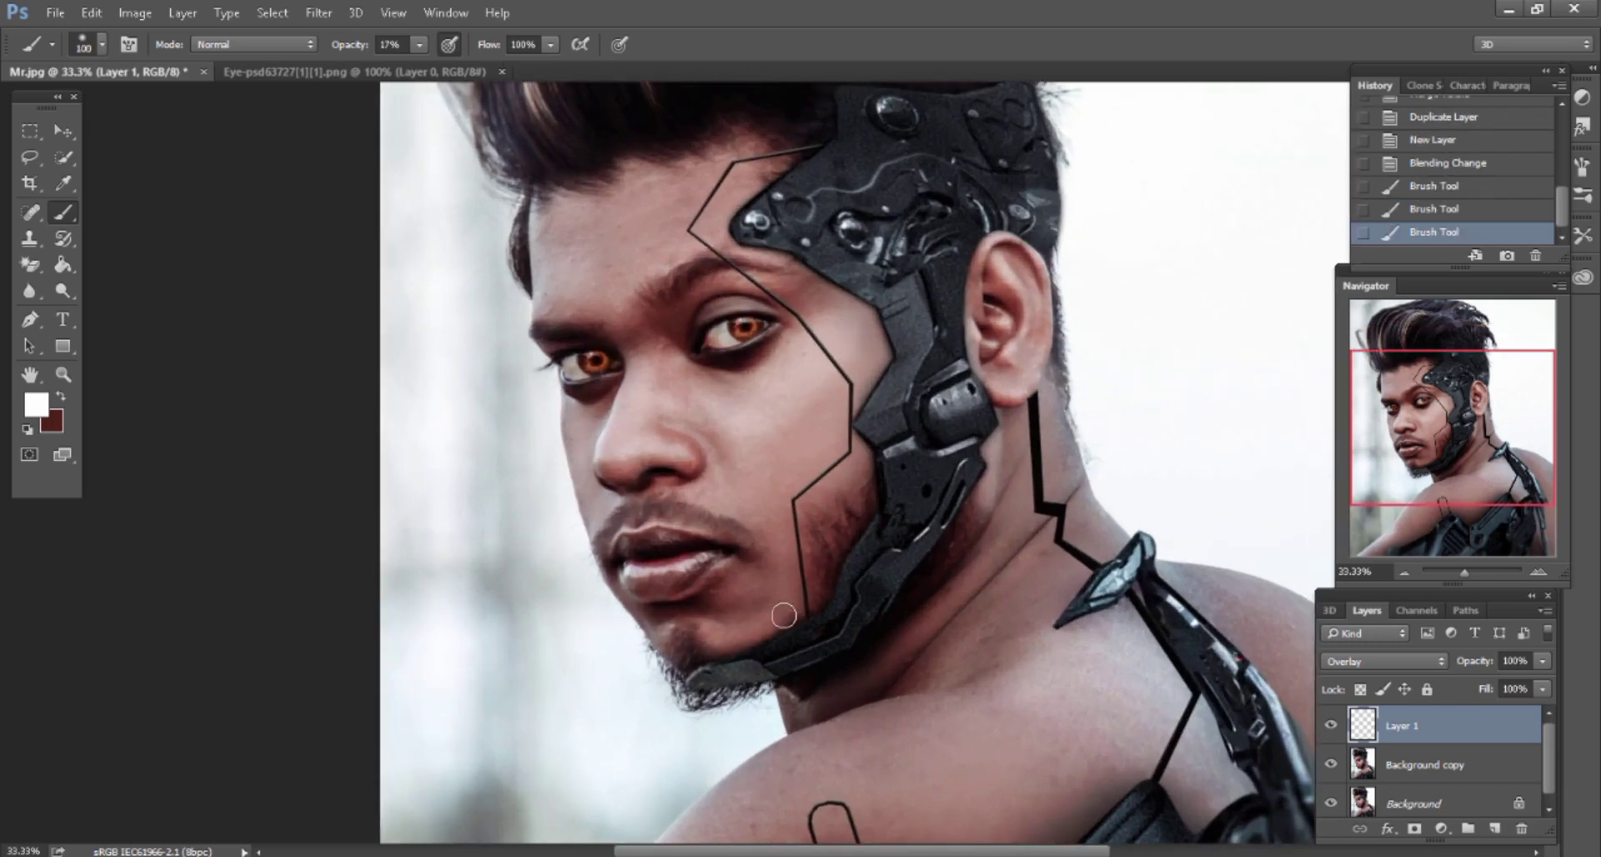
scroll(787, 614, up, 2)
scroll(629, 347, up, 1)
drag(564, 344, 552, 275)
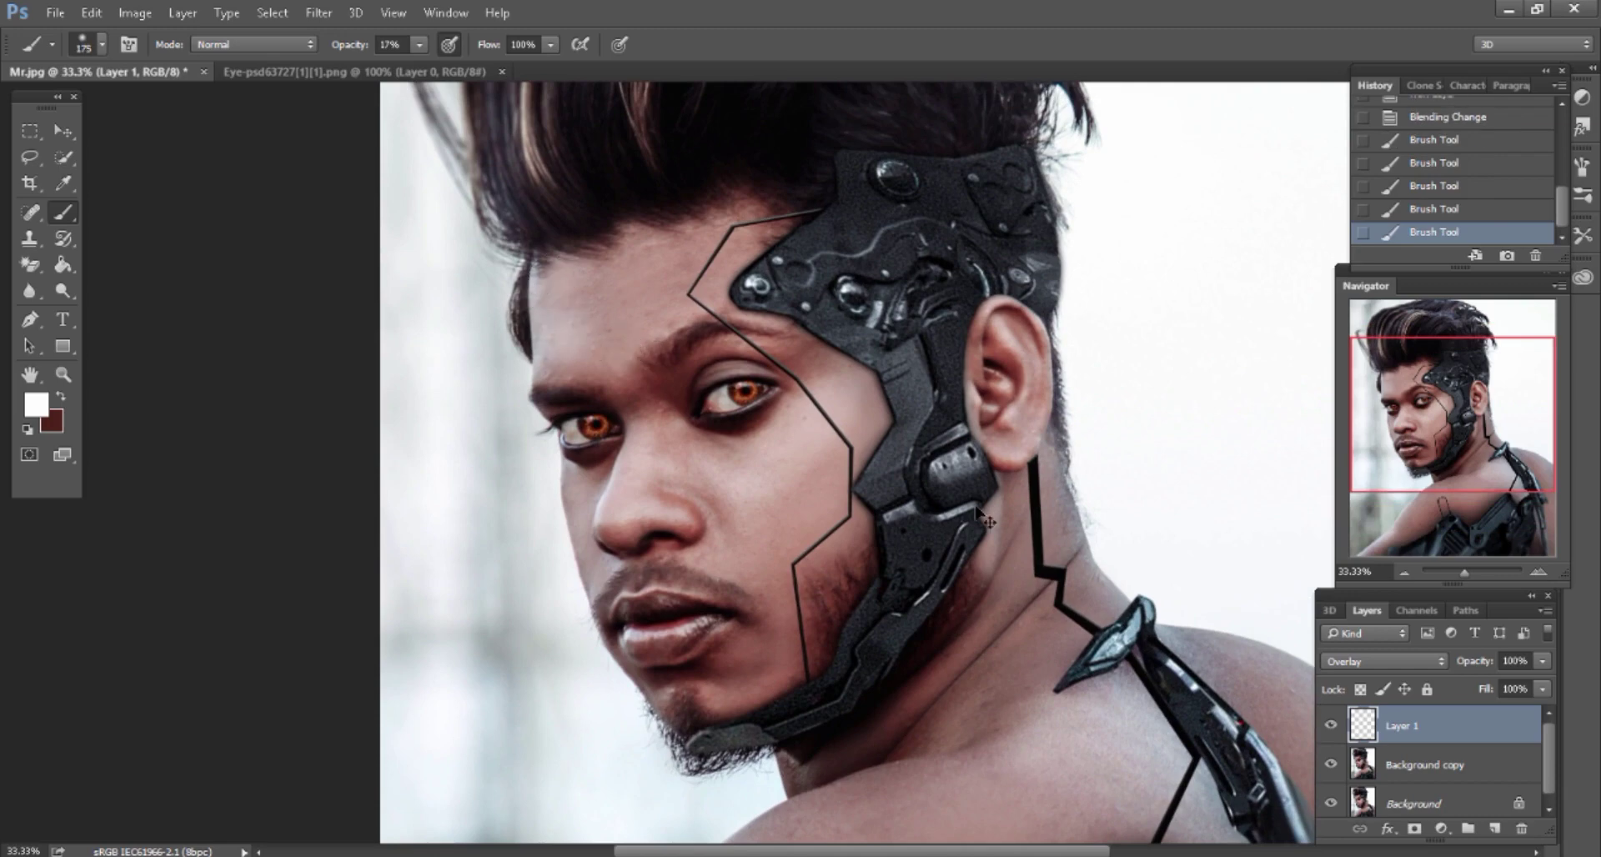
Brighten both shoulders with soft strokes of a 250 px white brush
key(ctrl+minus)
scroll(870, 654, down, 2)
key(ctrl+minus)
key(bracketright)
key(bracketright)
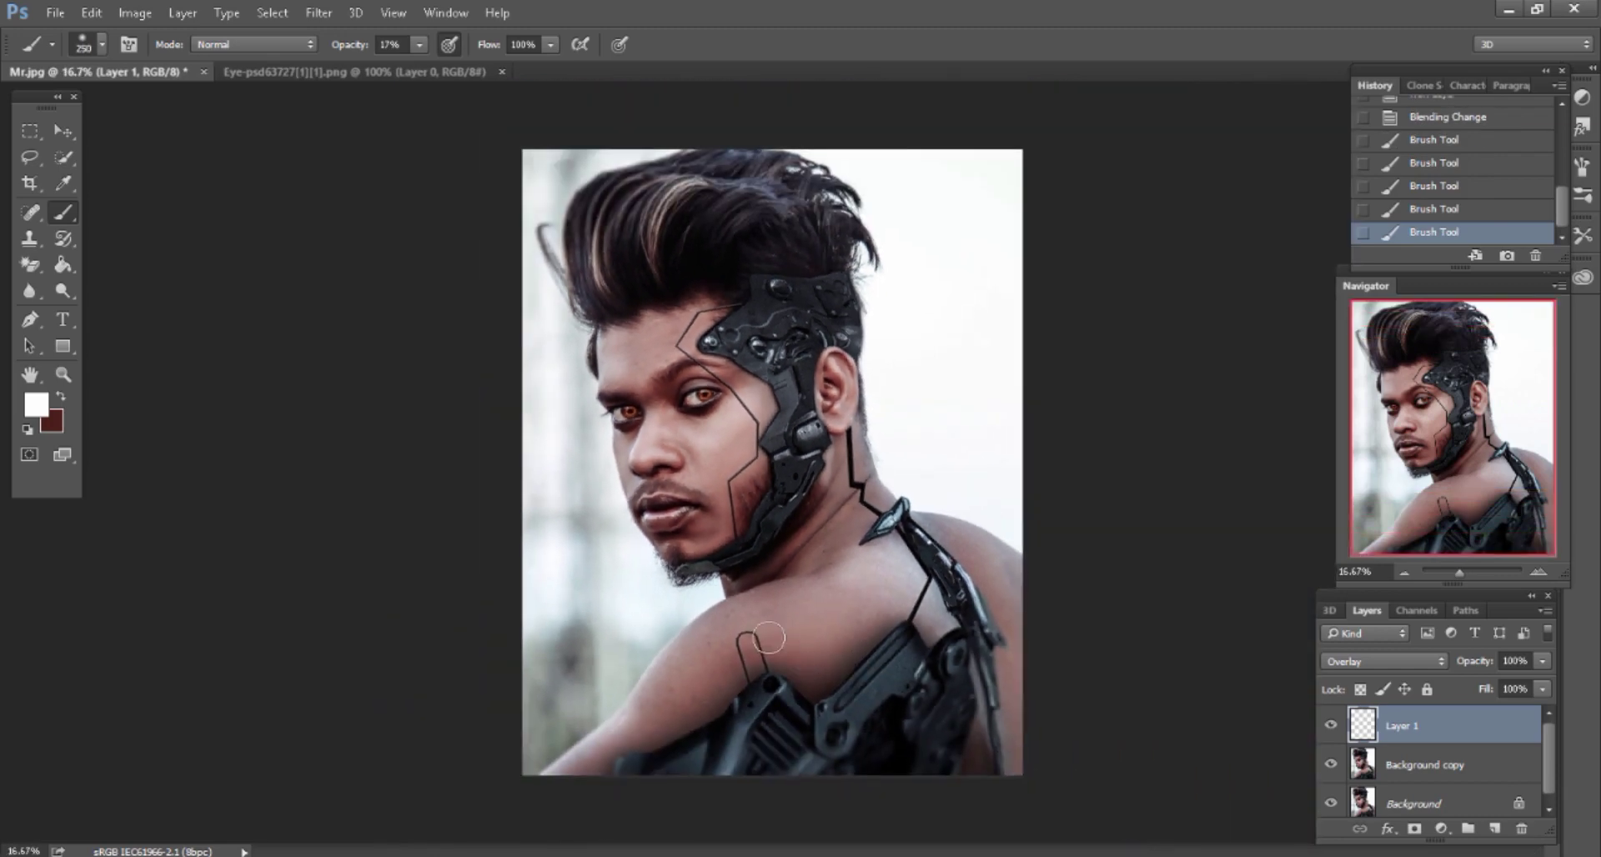
drag(742, 617, 584, 754)
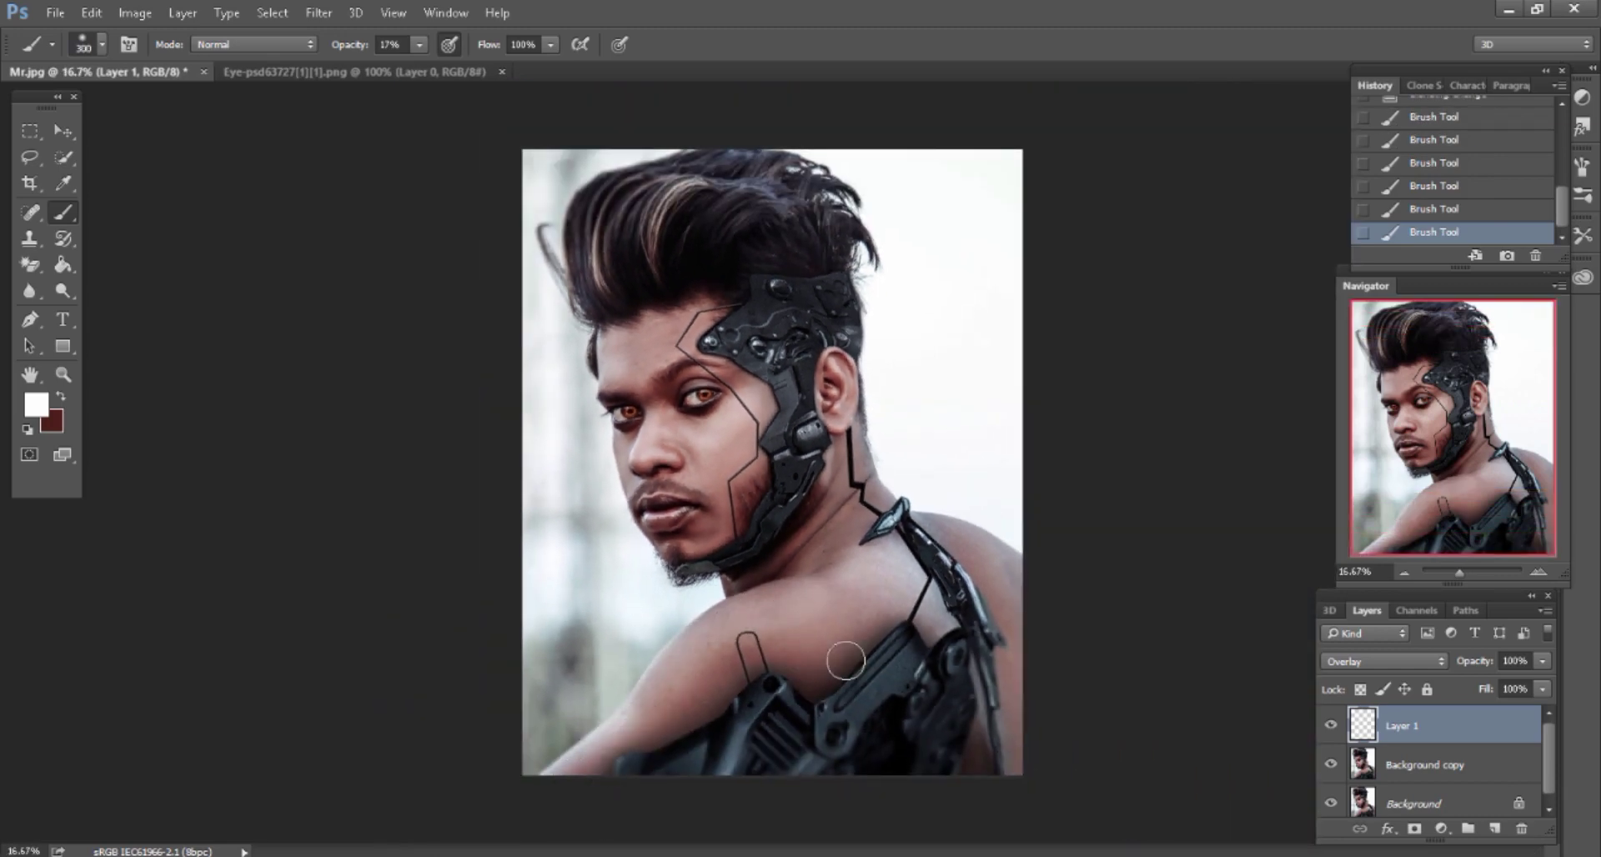
drag(999, 586, 1021, 688)
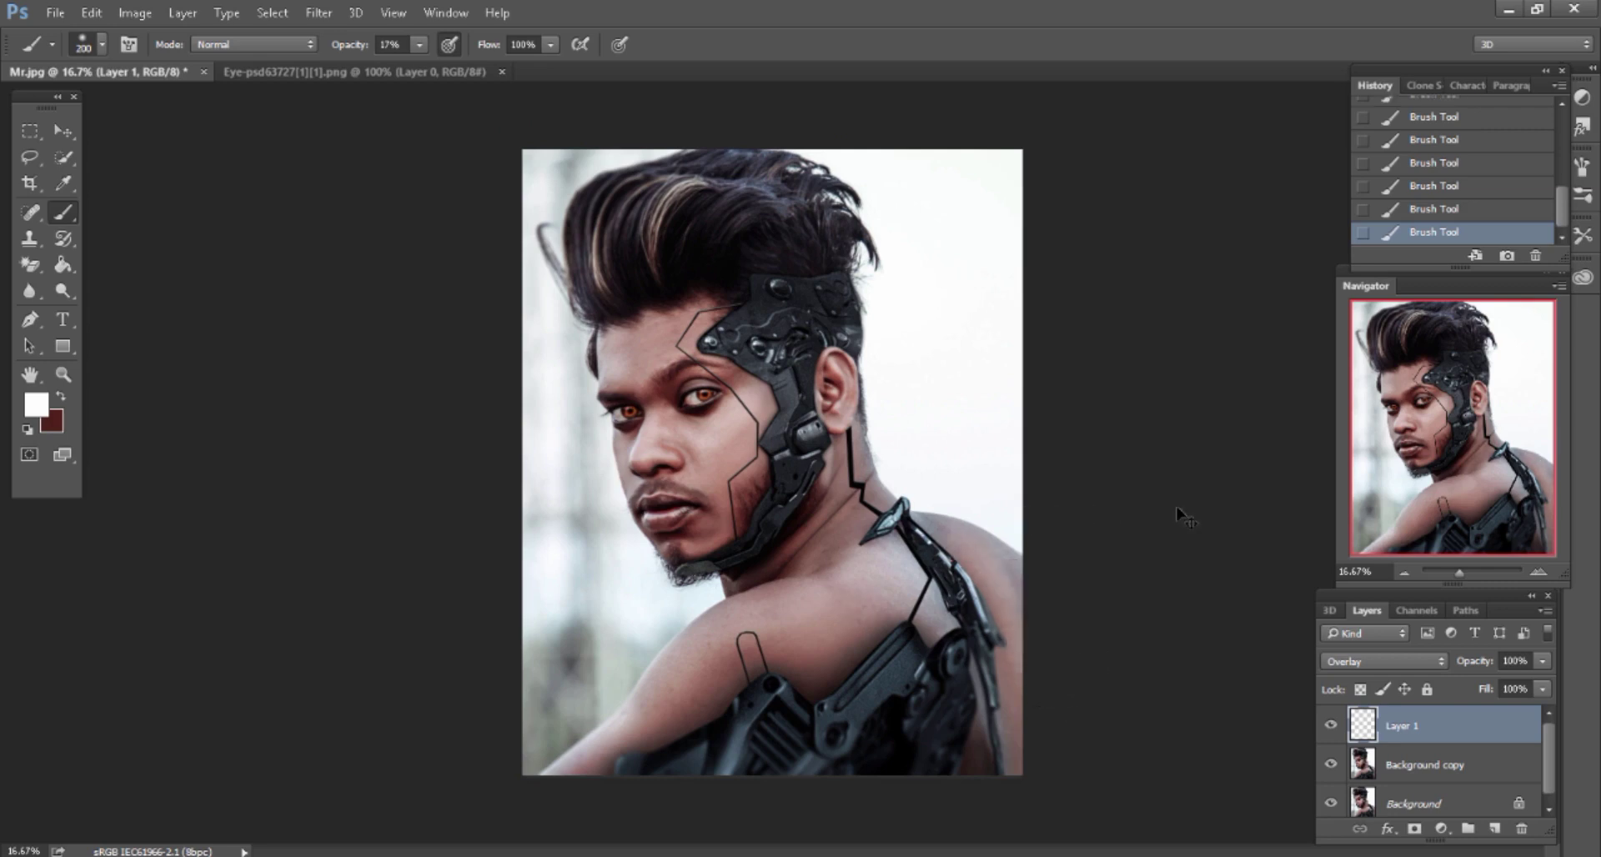
key(ctrl+plus)
key(ctrl+plus)
scroll(1065, 430, up, 3)
Close the eye image and drag the flare image from Explorer onto the portrait as Layer 2
key(v)
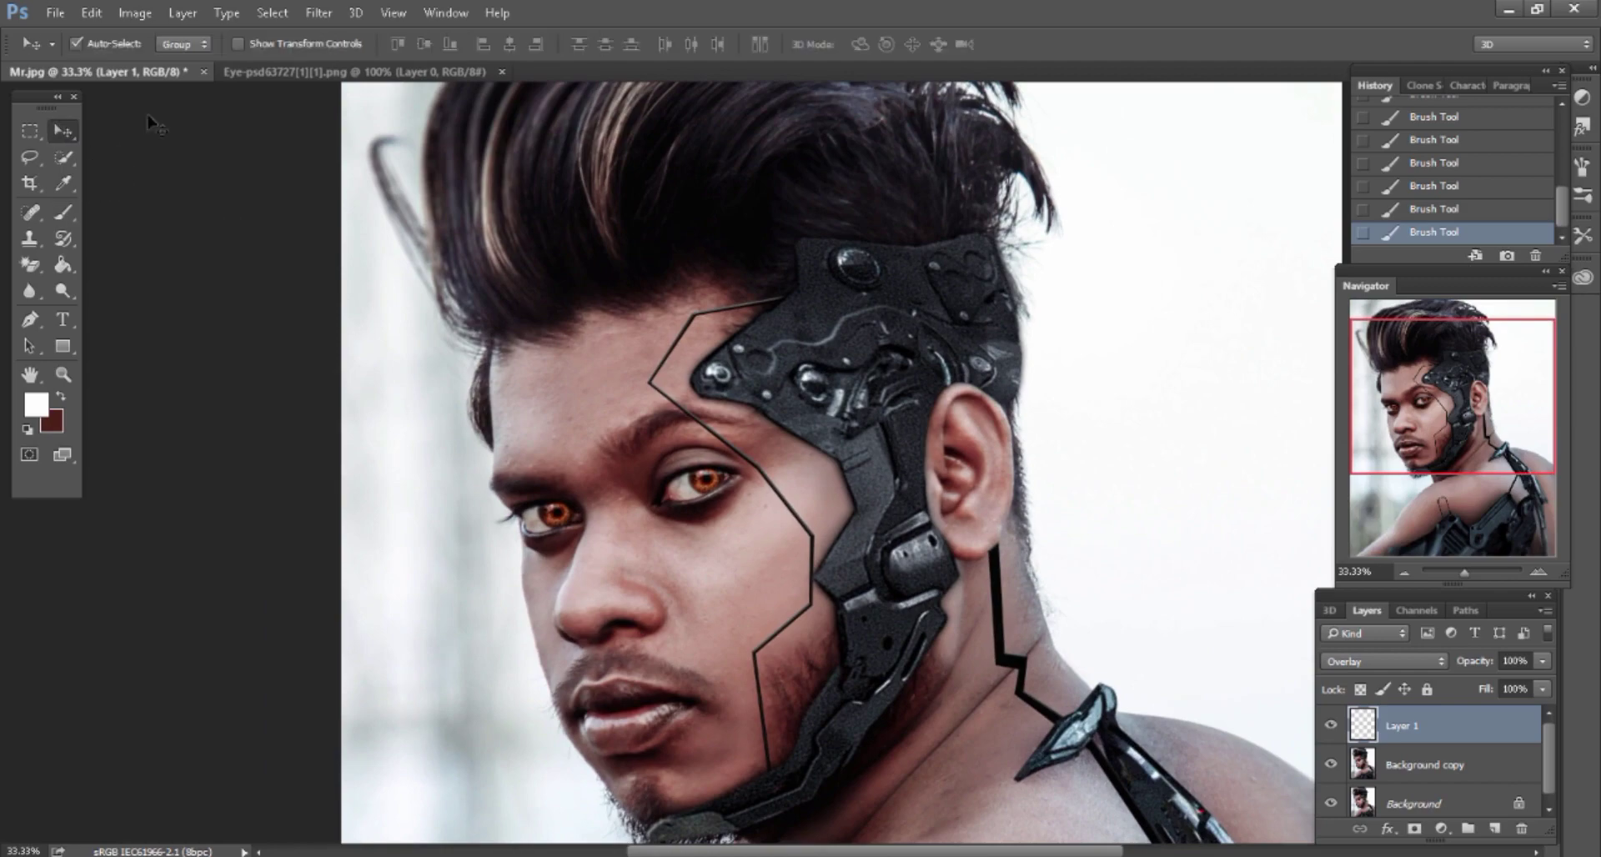
click(492, 72)
click(502, 72)
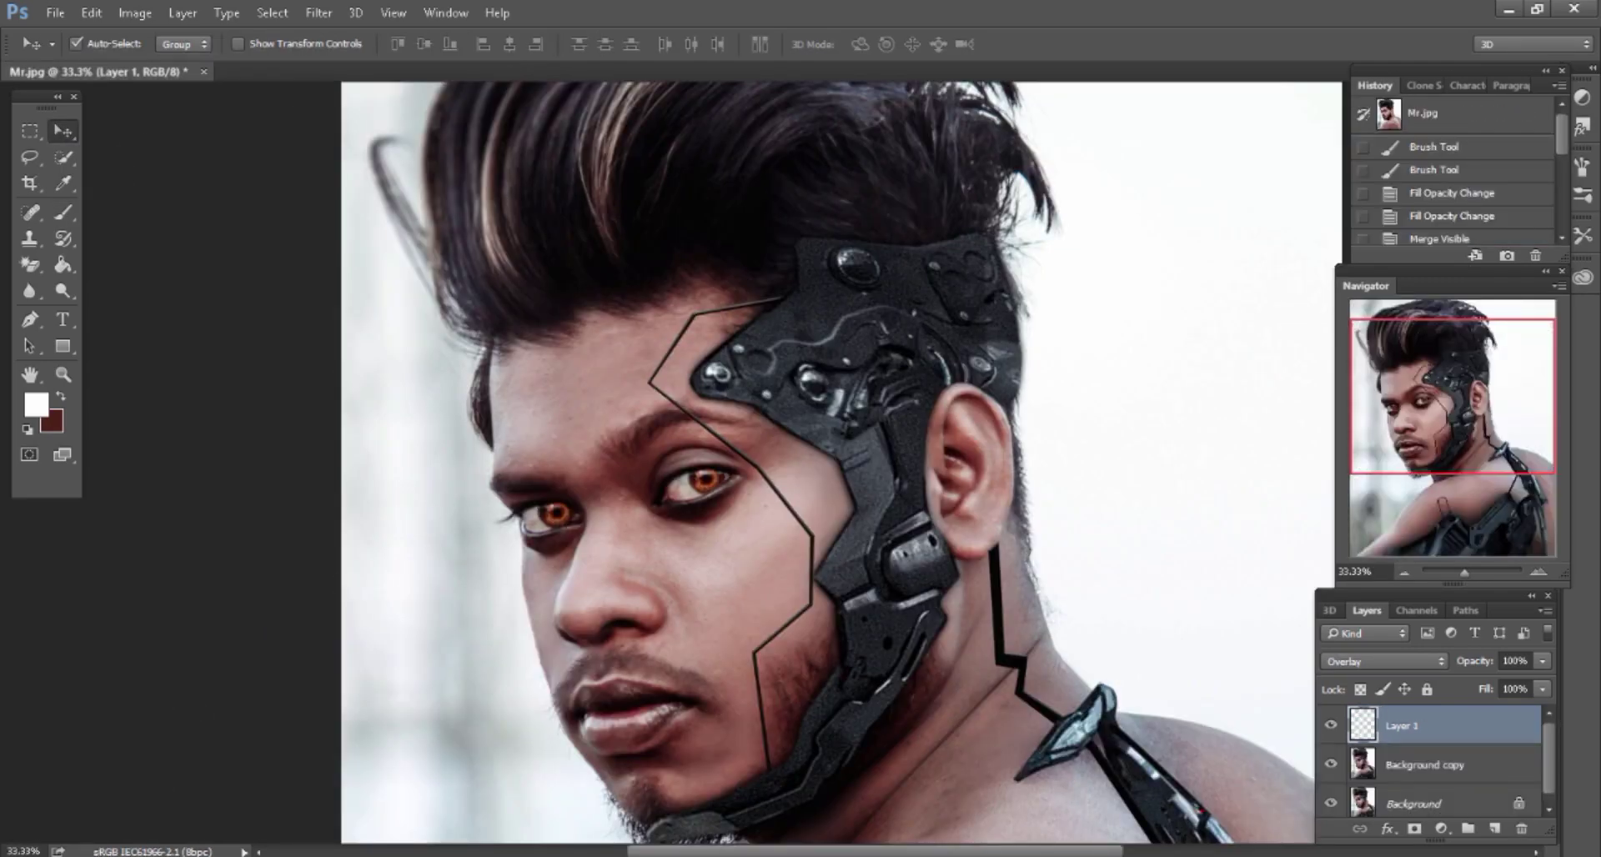
key(alt+Tab)
mouse_move(250, 161)
mouse_down()
mouse_move(871, 302)
mouse_move(908, 62)
mouse_up()
mouse_move(846, 108)
mouse_down()
mouse_move(924, 457)
mouse_move(868, 319)
mouse_up()
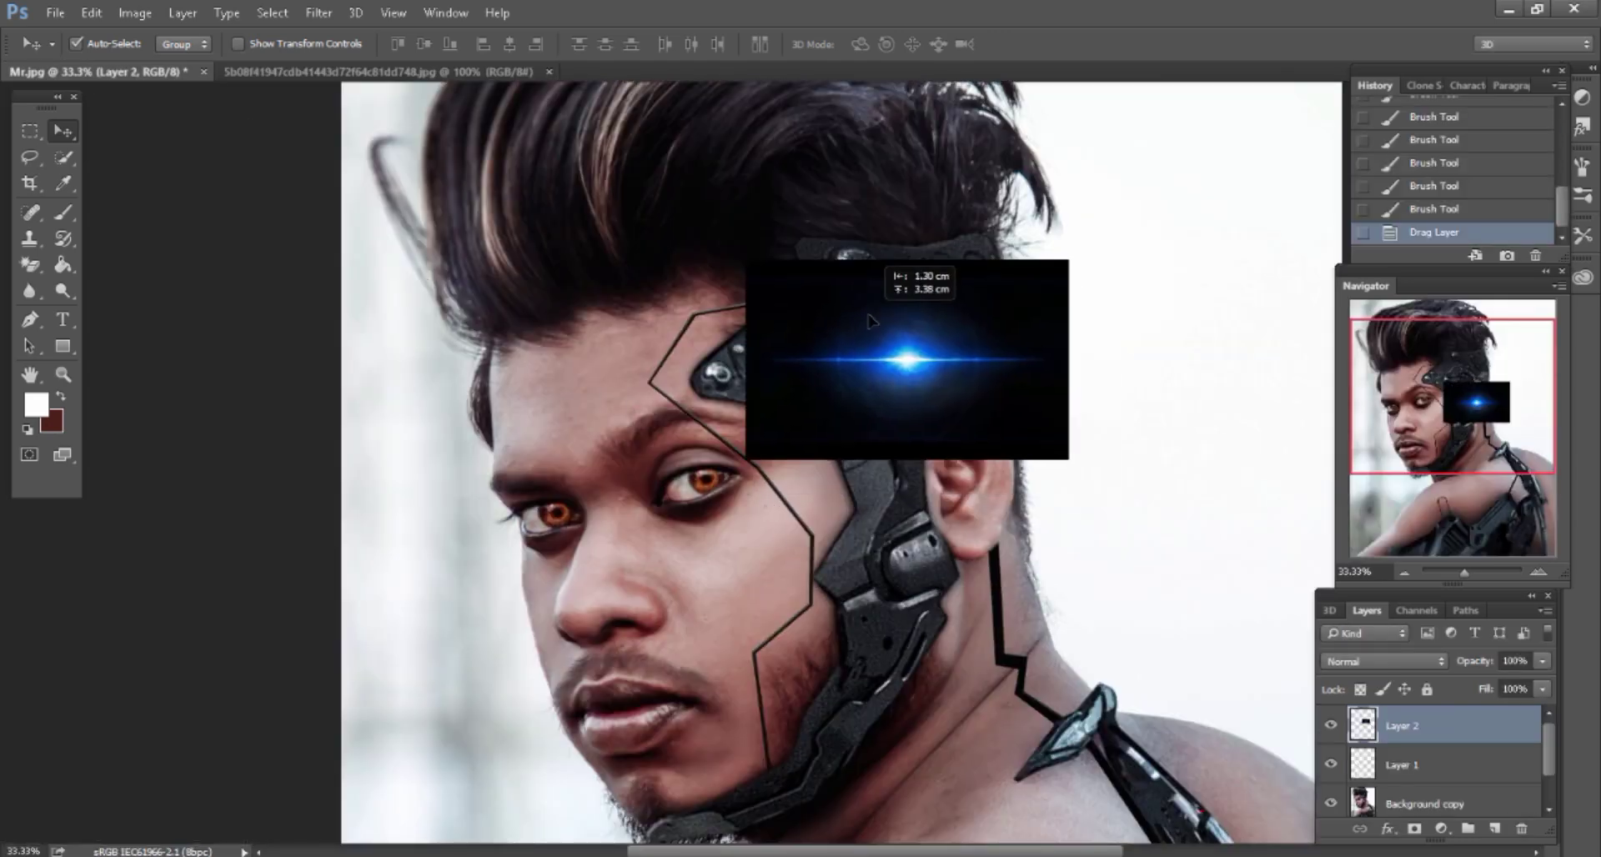
Shift the flare's hue from blue to red with Hue/Saturation
click(131, 17)
mouse_move(163, 63)
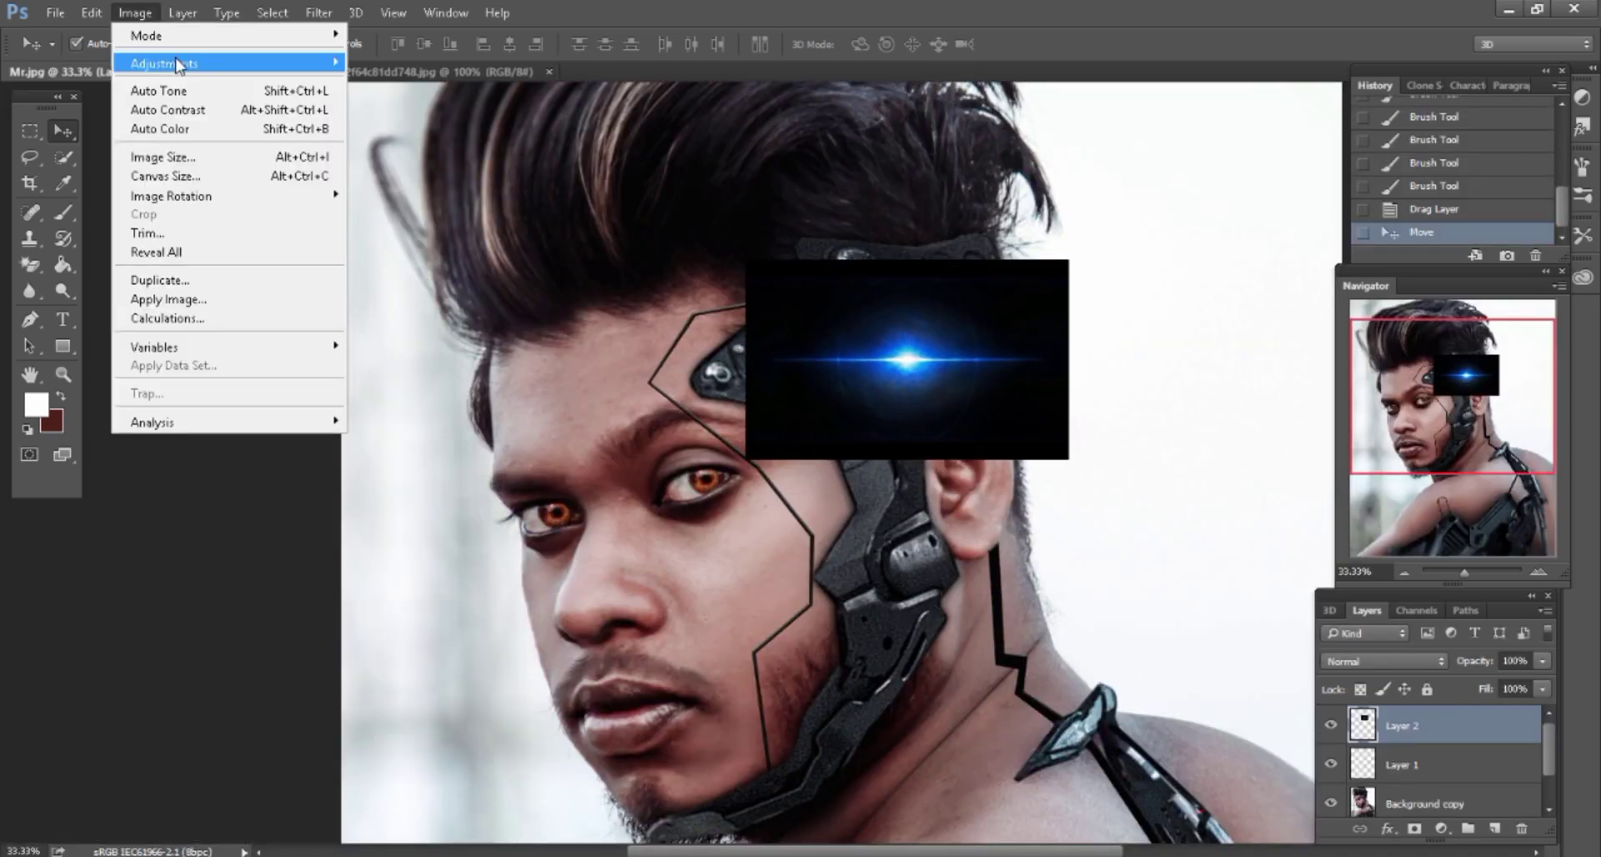
click(407, 170)
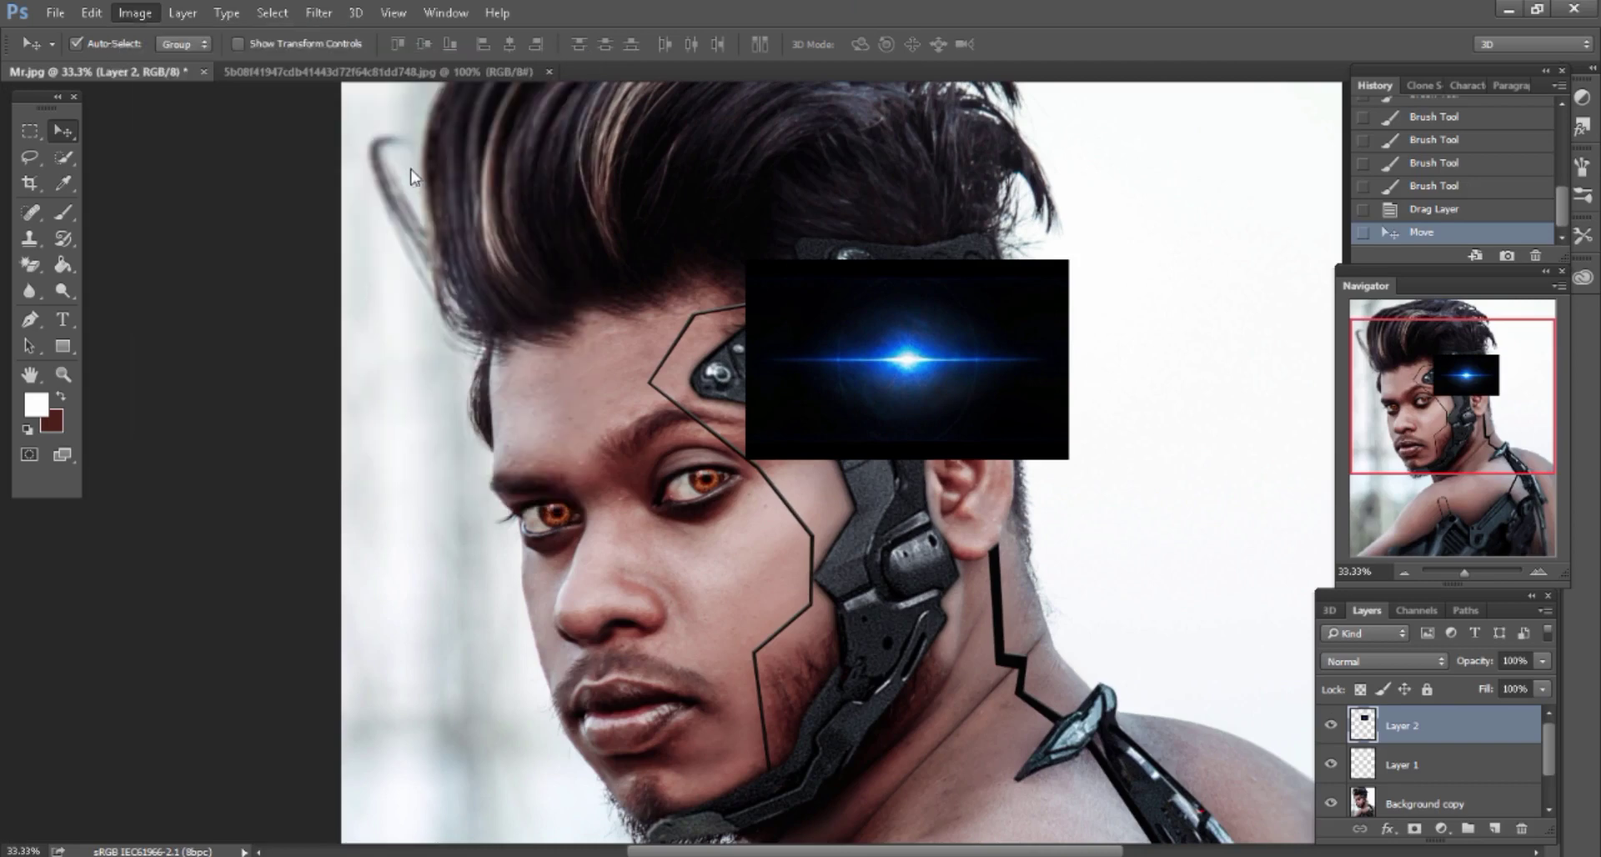
drag(492, 373, 492, 372)
drag(455, 498, 546, 504)
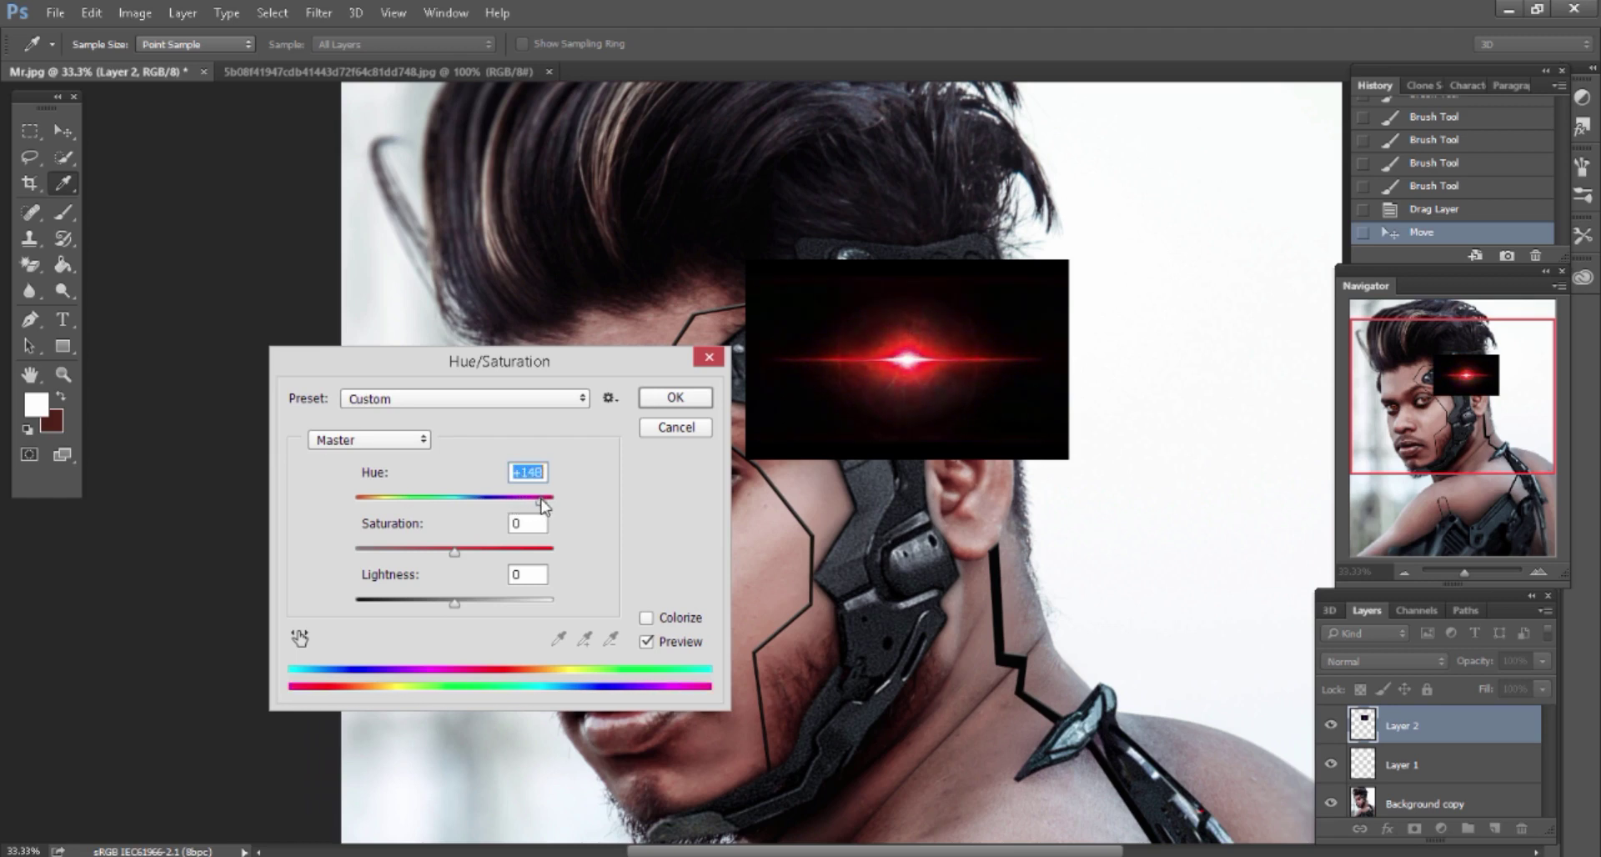
click(688, 404)
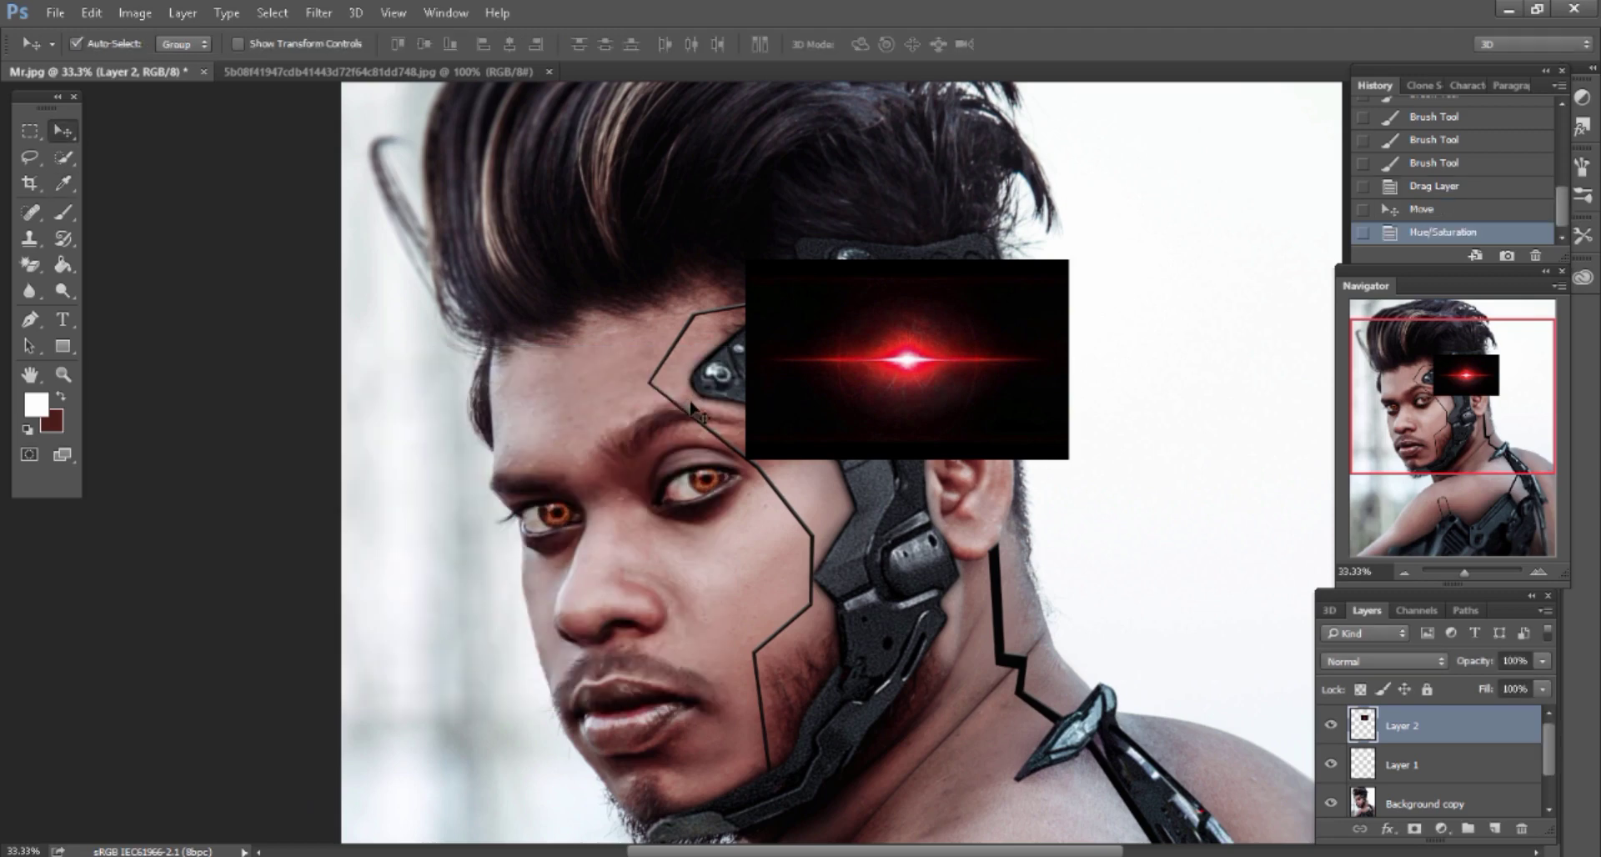
Set the flare layer to Screen blend mode and convert it to a smart object
click(1352, 661)
click(1338, 392)
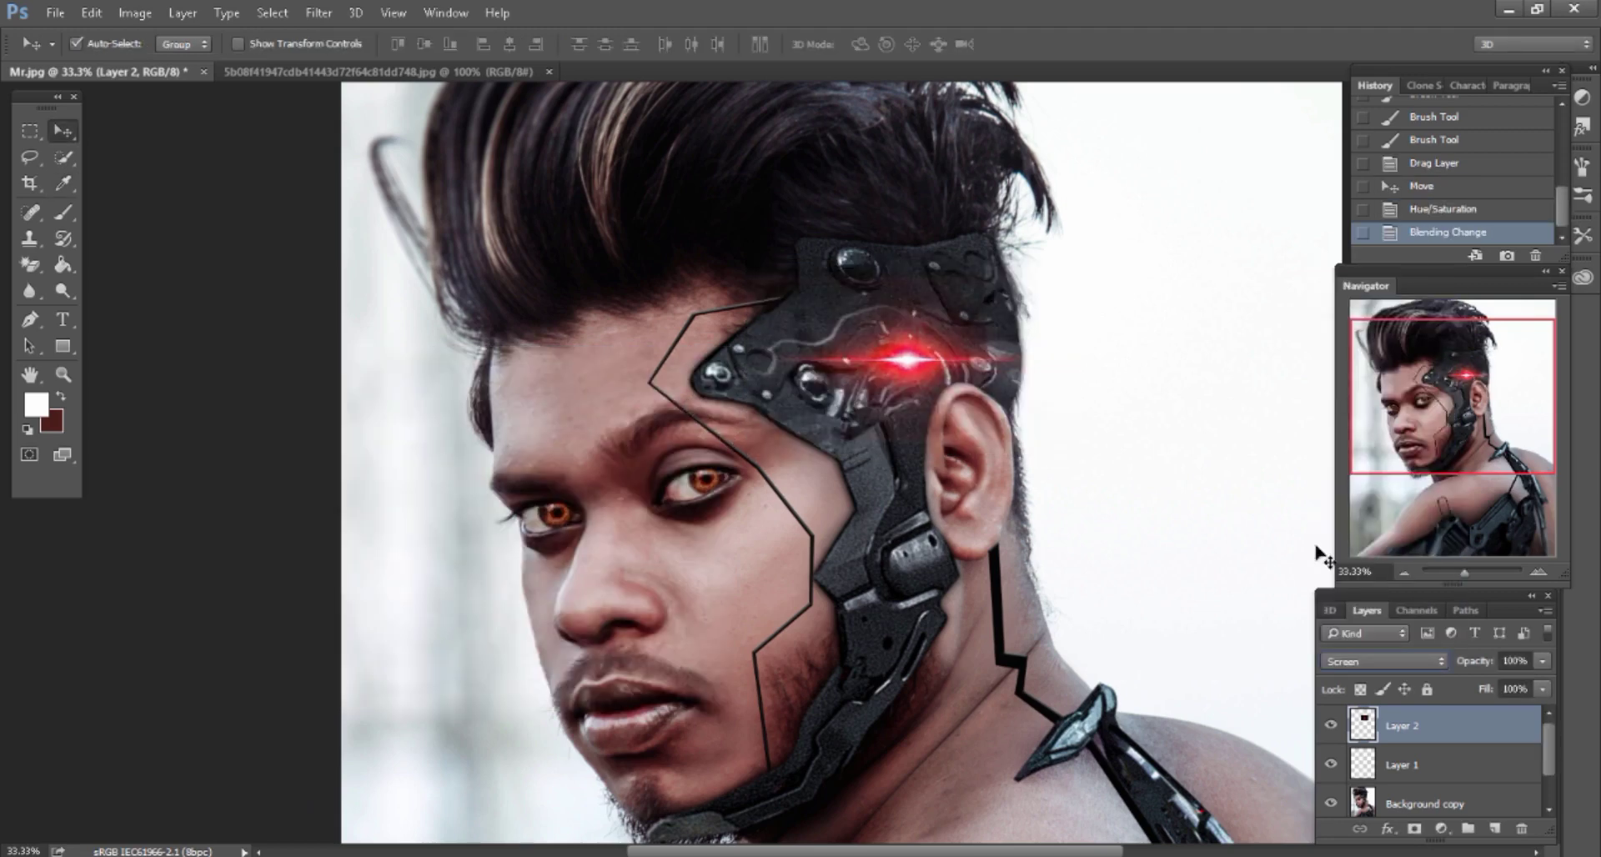
right_click(1397, 726)
click(1101, 334)
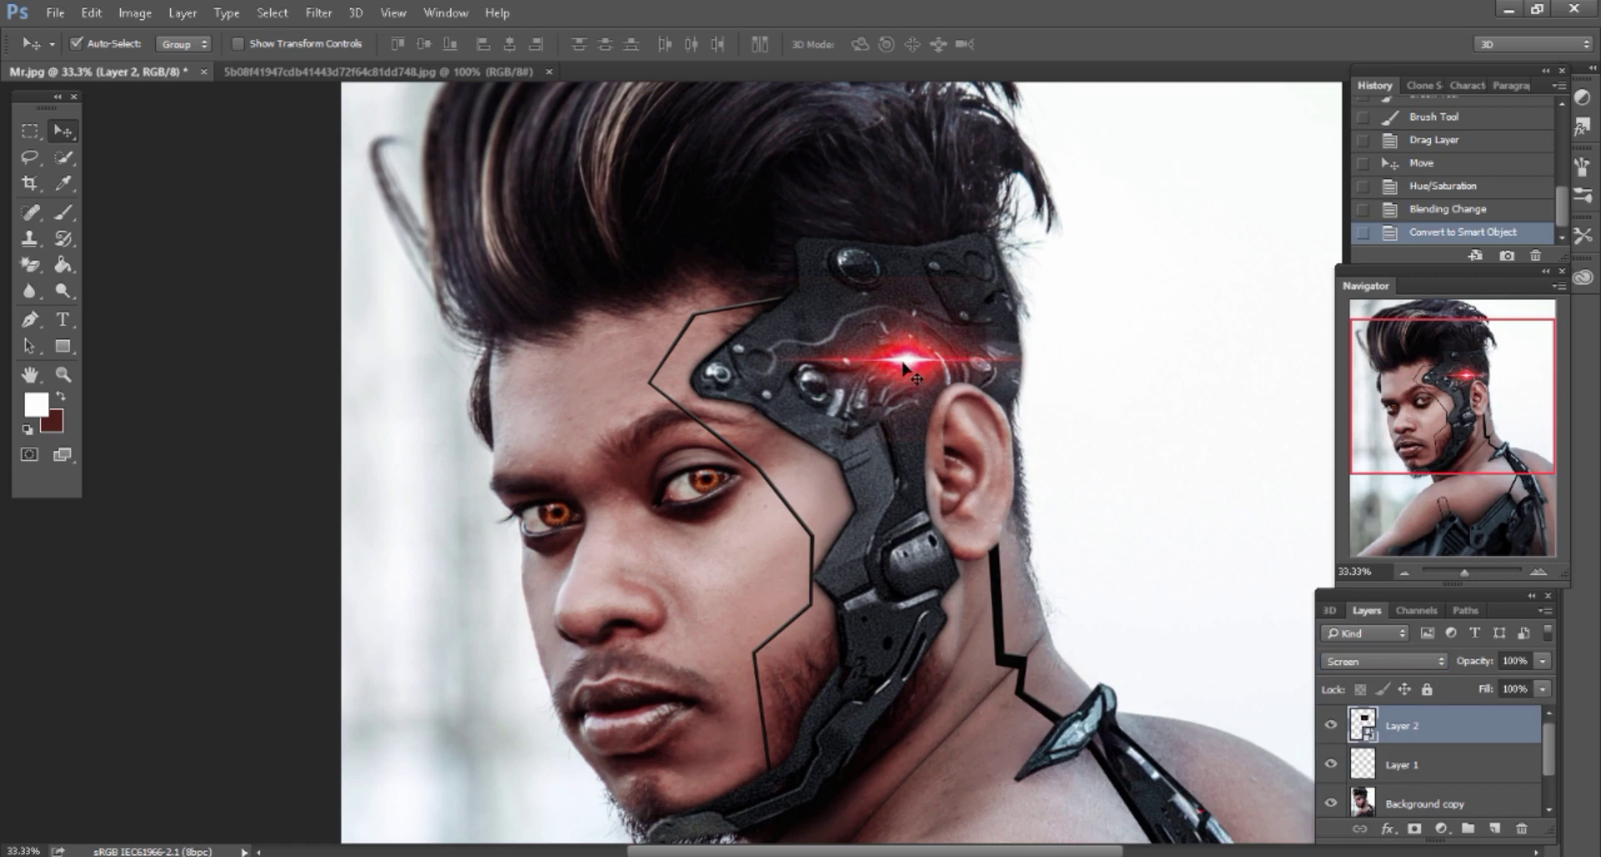
Position the red glow on the temple light and duplicate it onto the jaw plate below the ear
mouse_move(904, 364)
mouse_down()
mouse_move(836, 386)
mouse_move(844, 406)
mouse_up()
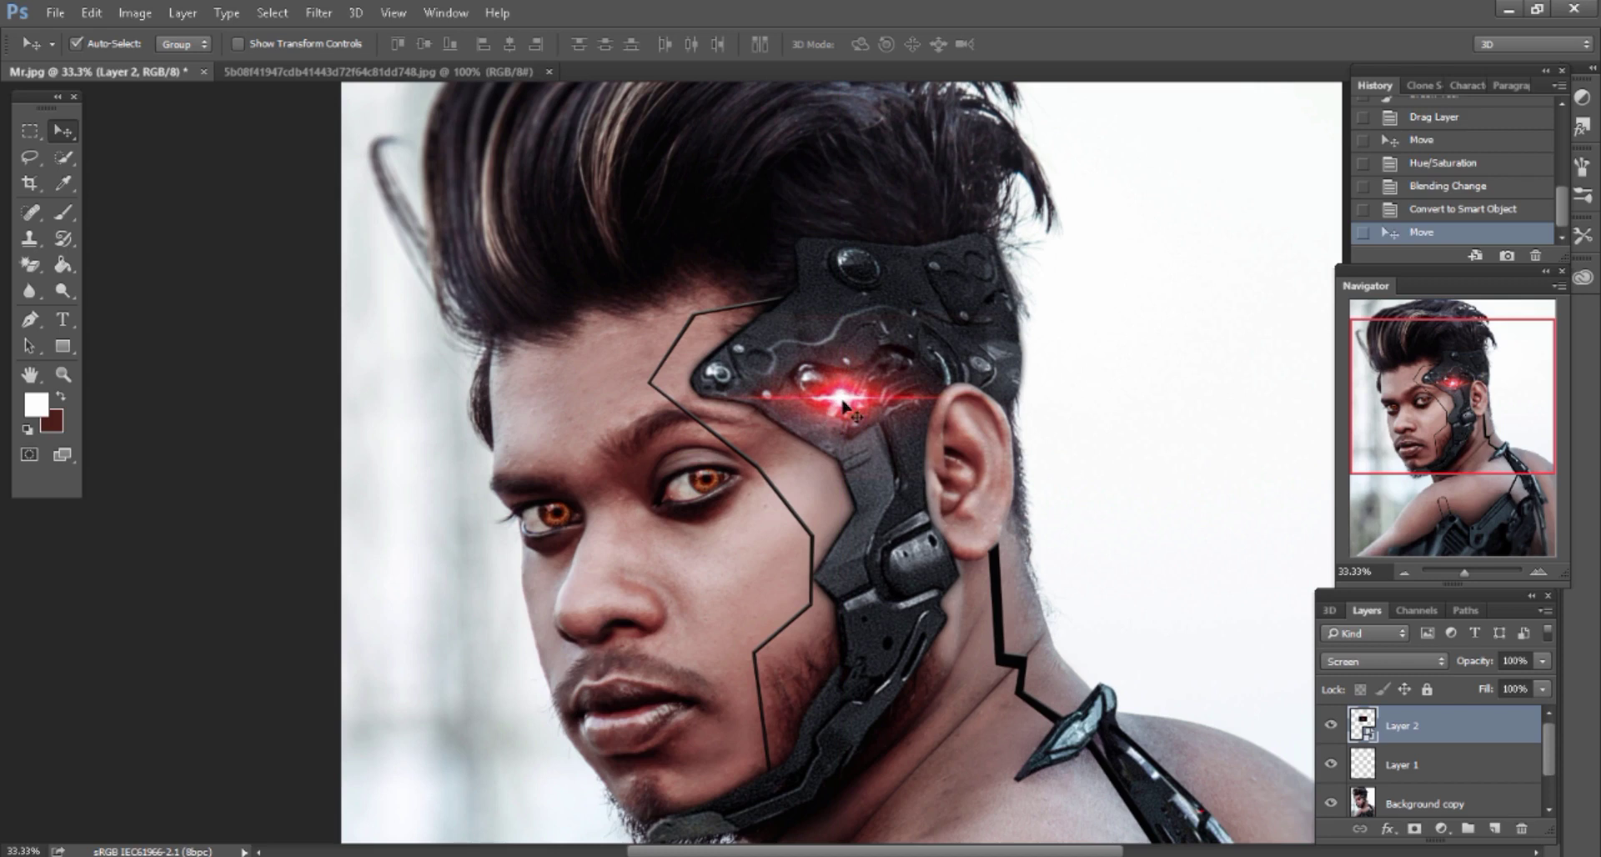
scroll(844, 404, down, 2)
drag(1481, 745, 1495, 828)
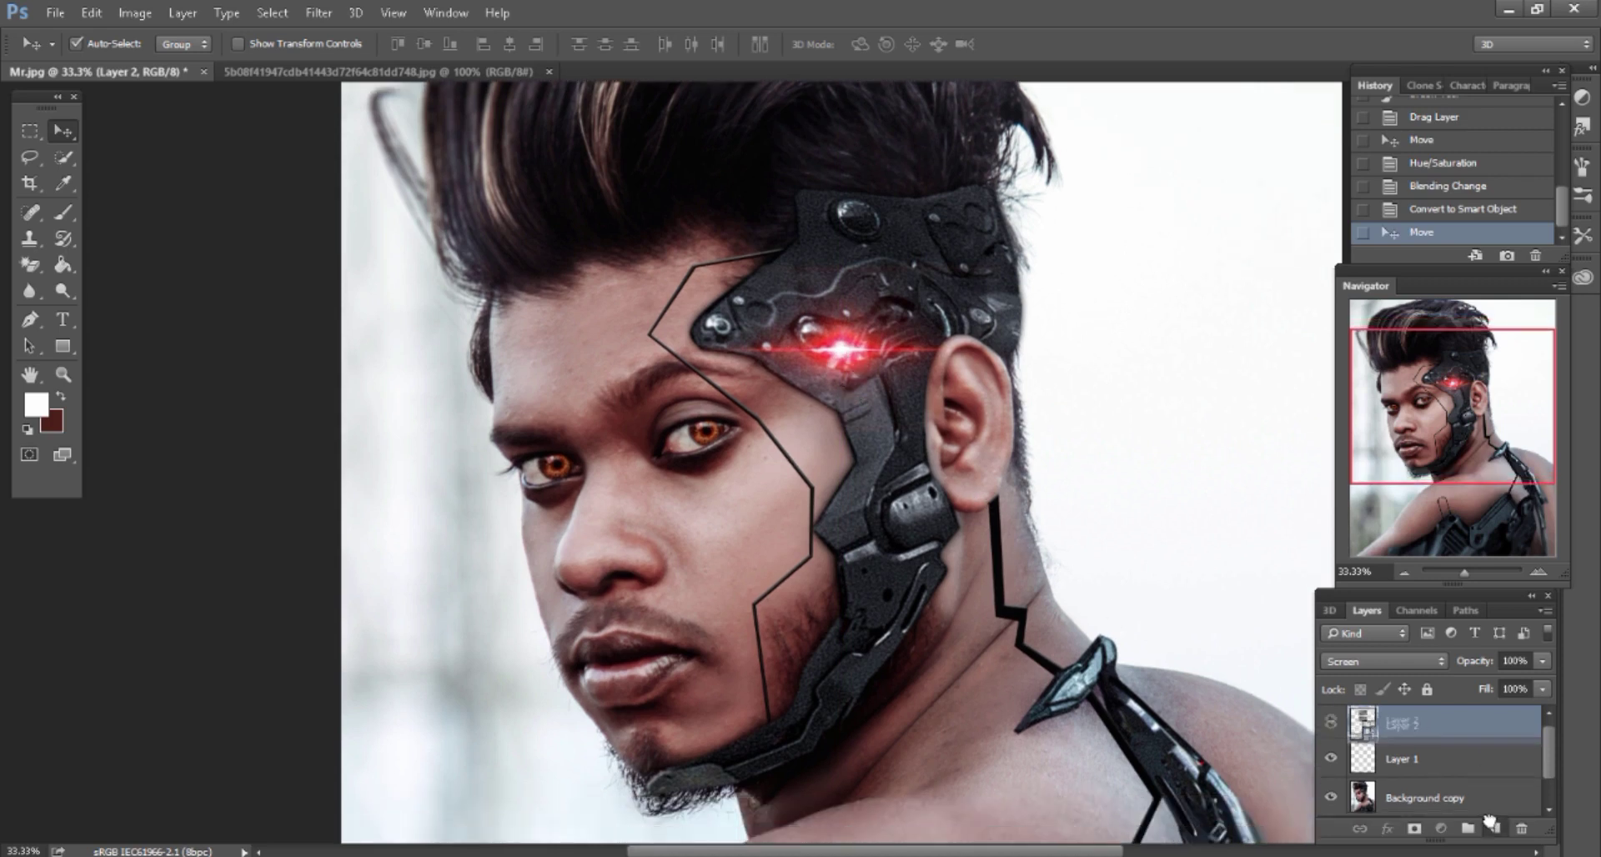
mouse_move(845, 357)
mouse_down()
mouse_move(871, 407)
mouse_move(877, 599)
mouse_move(930, 561)
mouse_move(992, 550)
mouse_up()
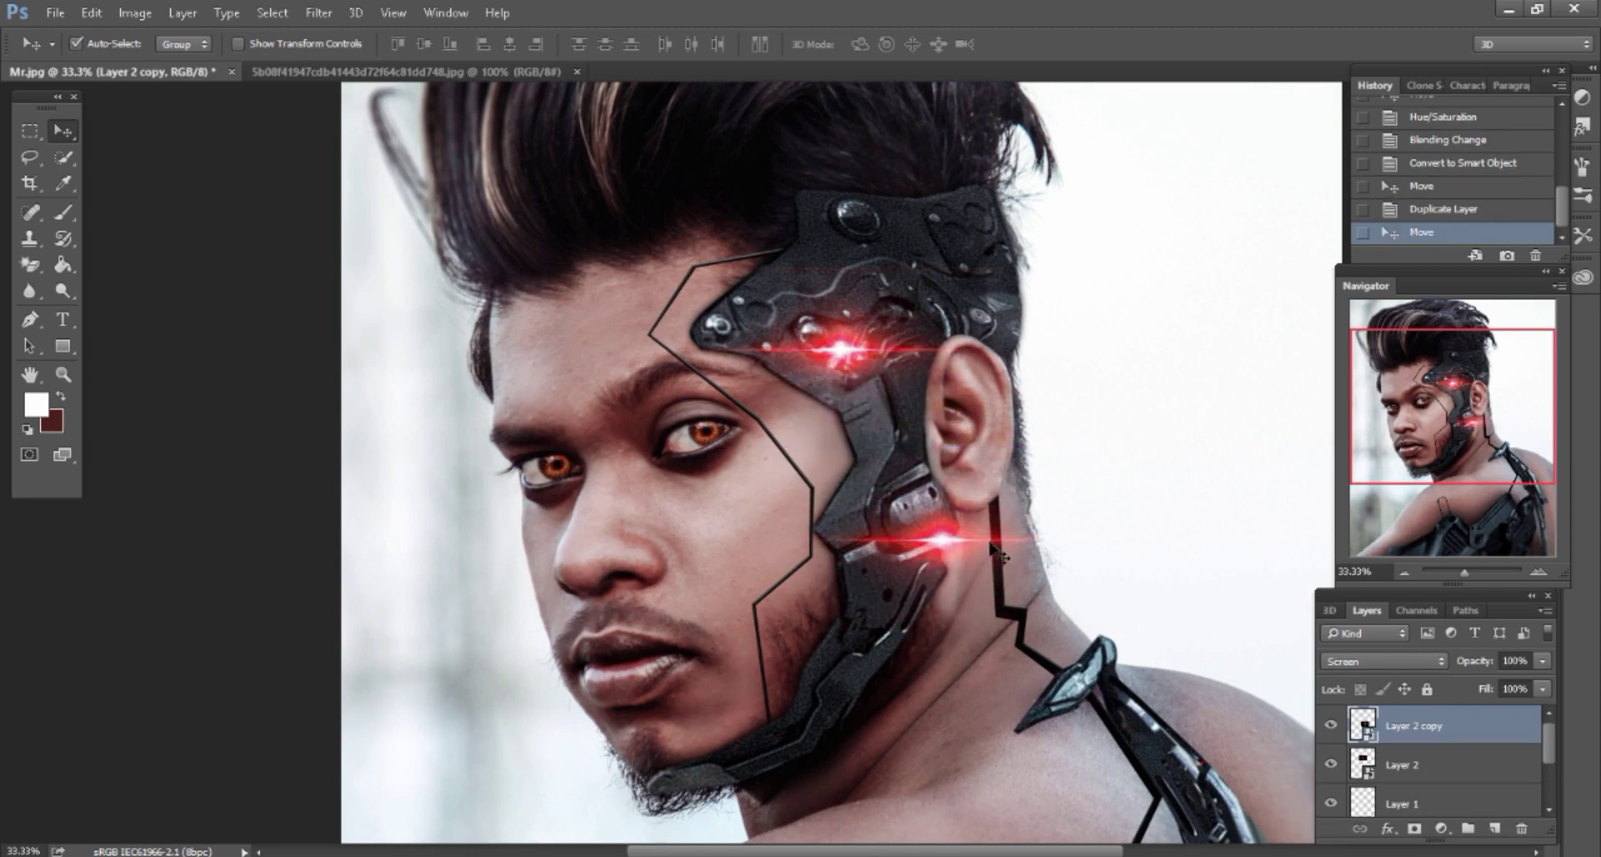
Duplicate the glow again and move the third copy onto the shoulder armour
drag(1447, 448, 1447, 494)
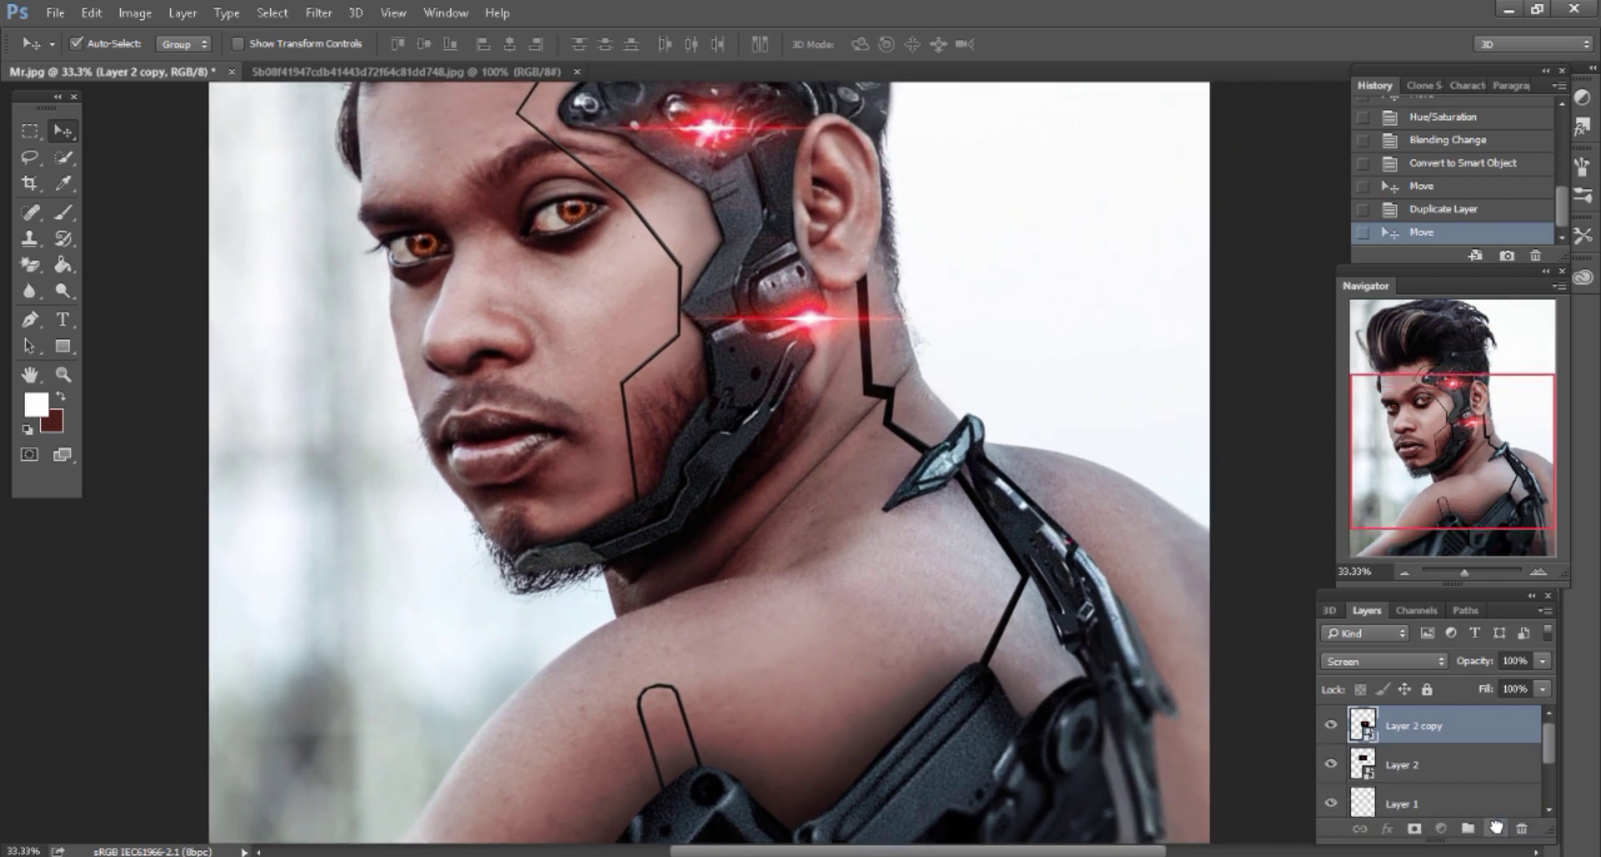
drag(1499, 735, 1494, 829)
scroll(821, 250, down, 2)
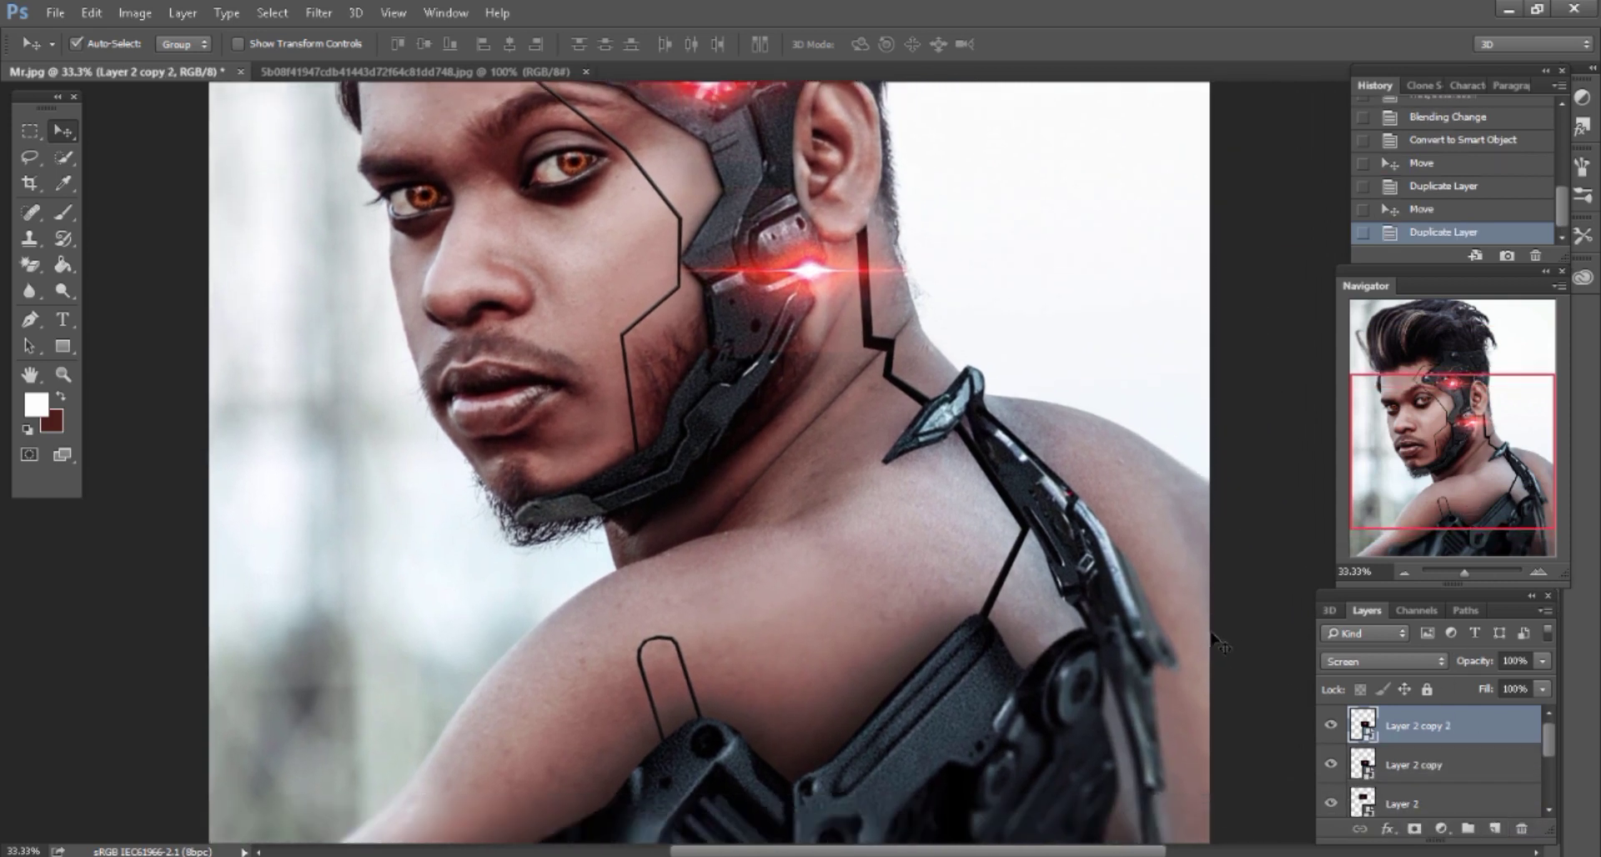
scroll(821, 209, down, 2)
mouse_move(821, 190)
mouse_down()
mouse_move(1037, 515)
mouse_move(1076, 608)
mouse_move(1061, 572)
mouse_move(1076, 578)
mouse_up()
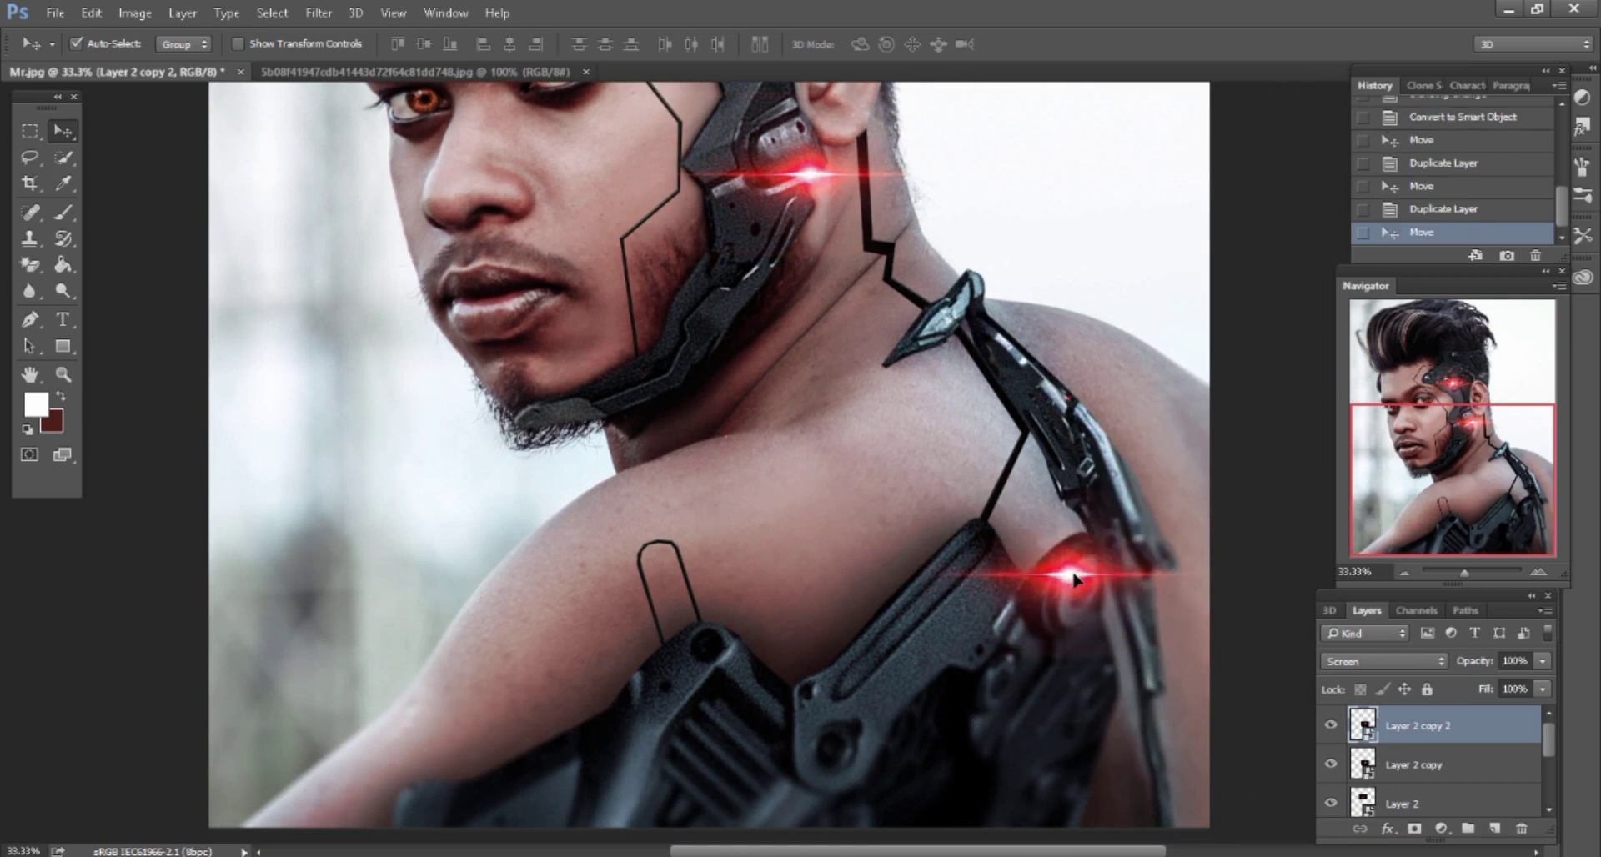
scroll(1101, 550, down, 3)
scroll(1109, 507, right, 2)
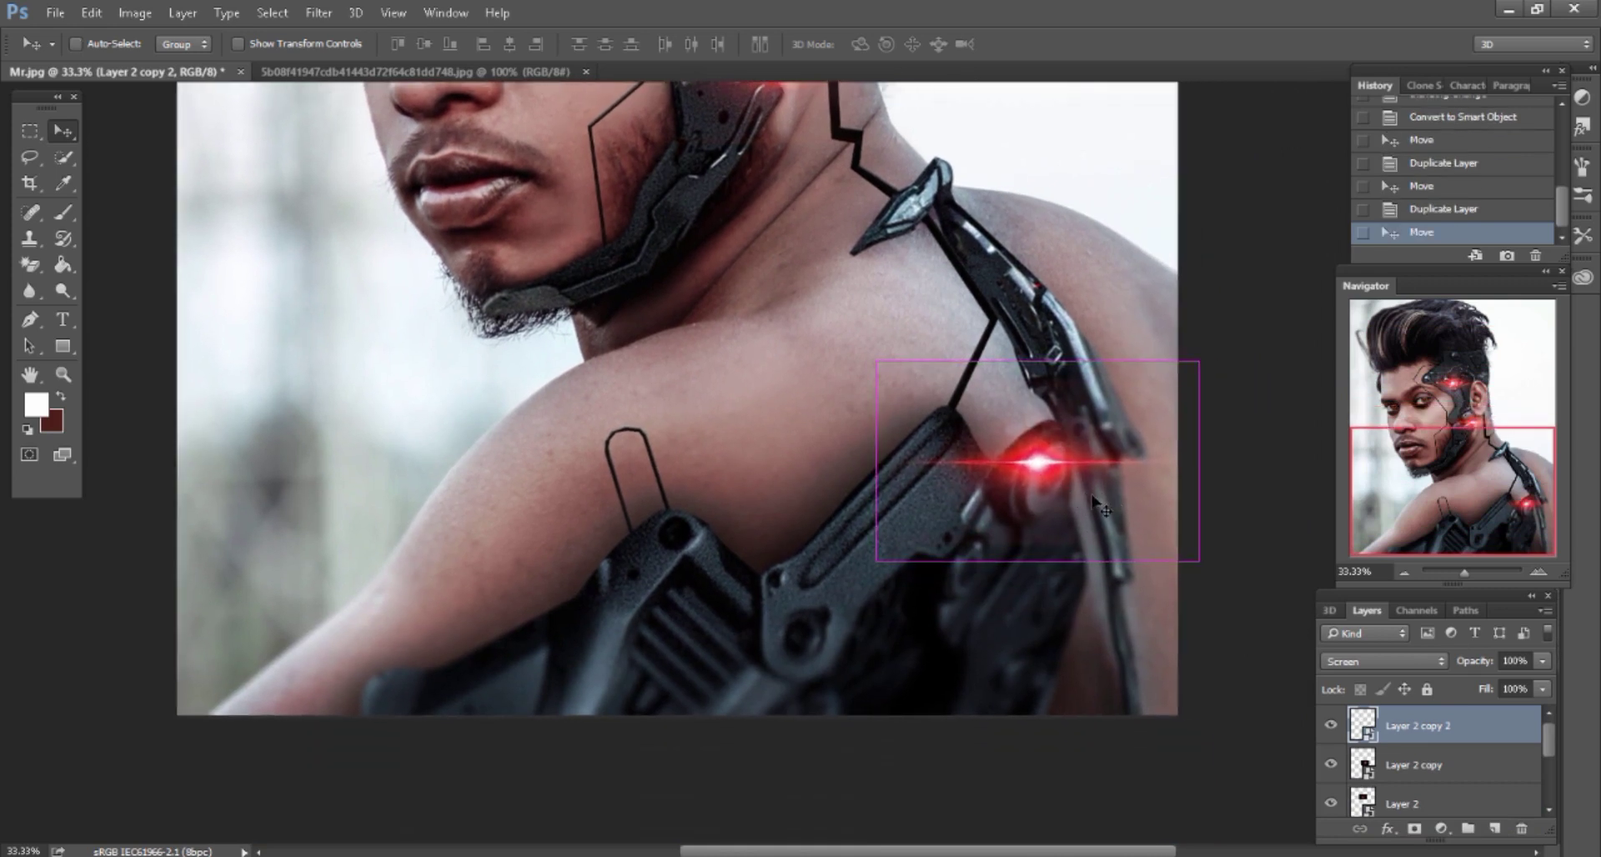
scroll(1109, 507, right, 1)
Mask the shoulder glow layer and paint out part of its flare with a full-opacity black brush
click(1415, 829)
key(d)
key(x)
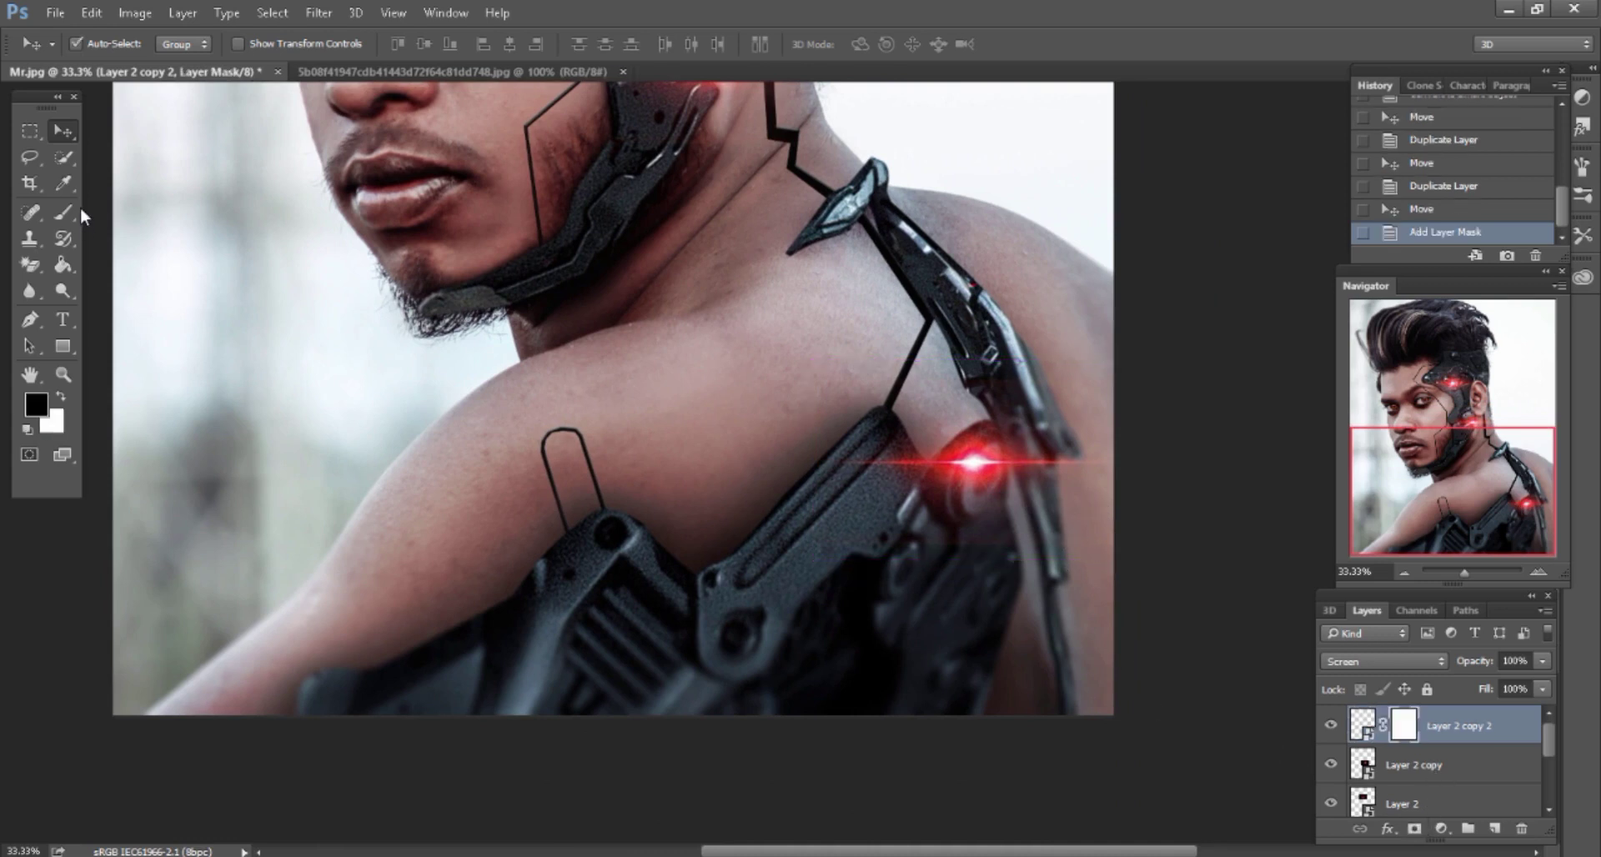
click(64, 212)
key(ctrl+plus)
key(0)
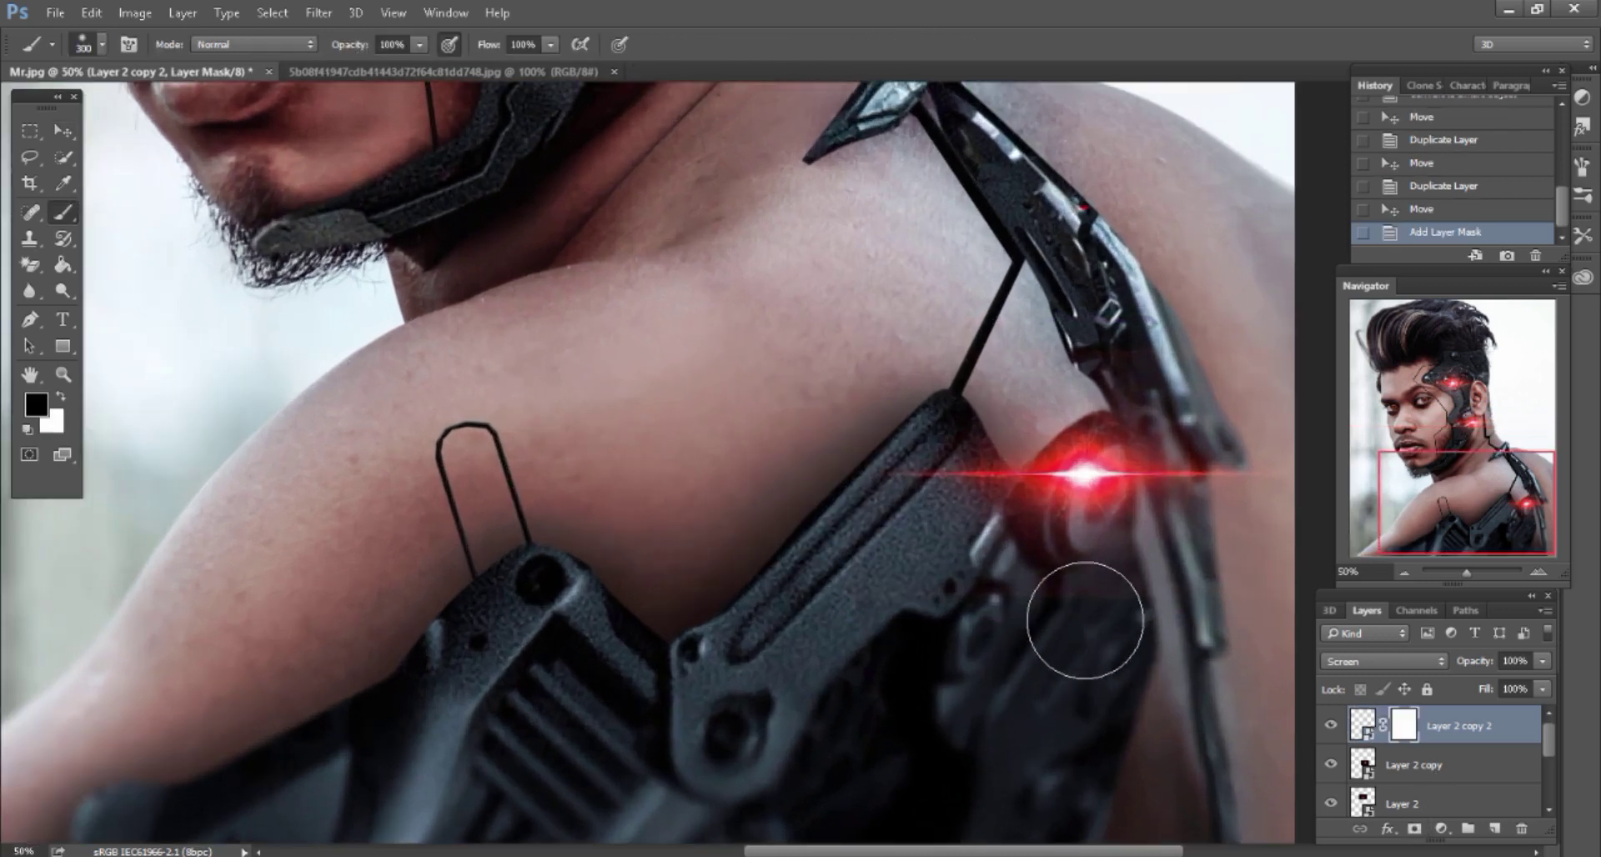
key(bracketright)
key(bracketright)
key(bracketright)
drag(832, 363, 1226, 304)
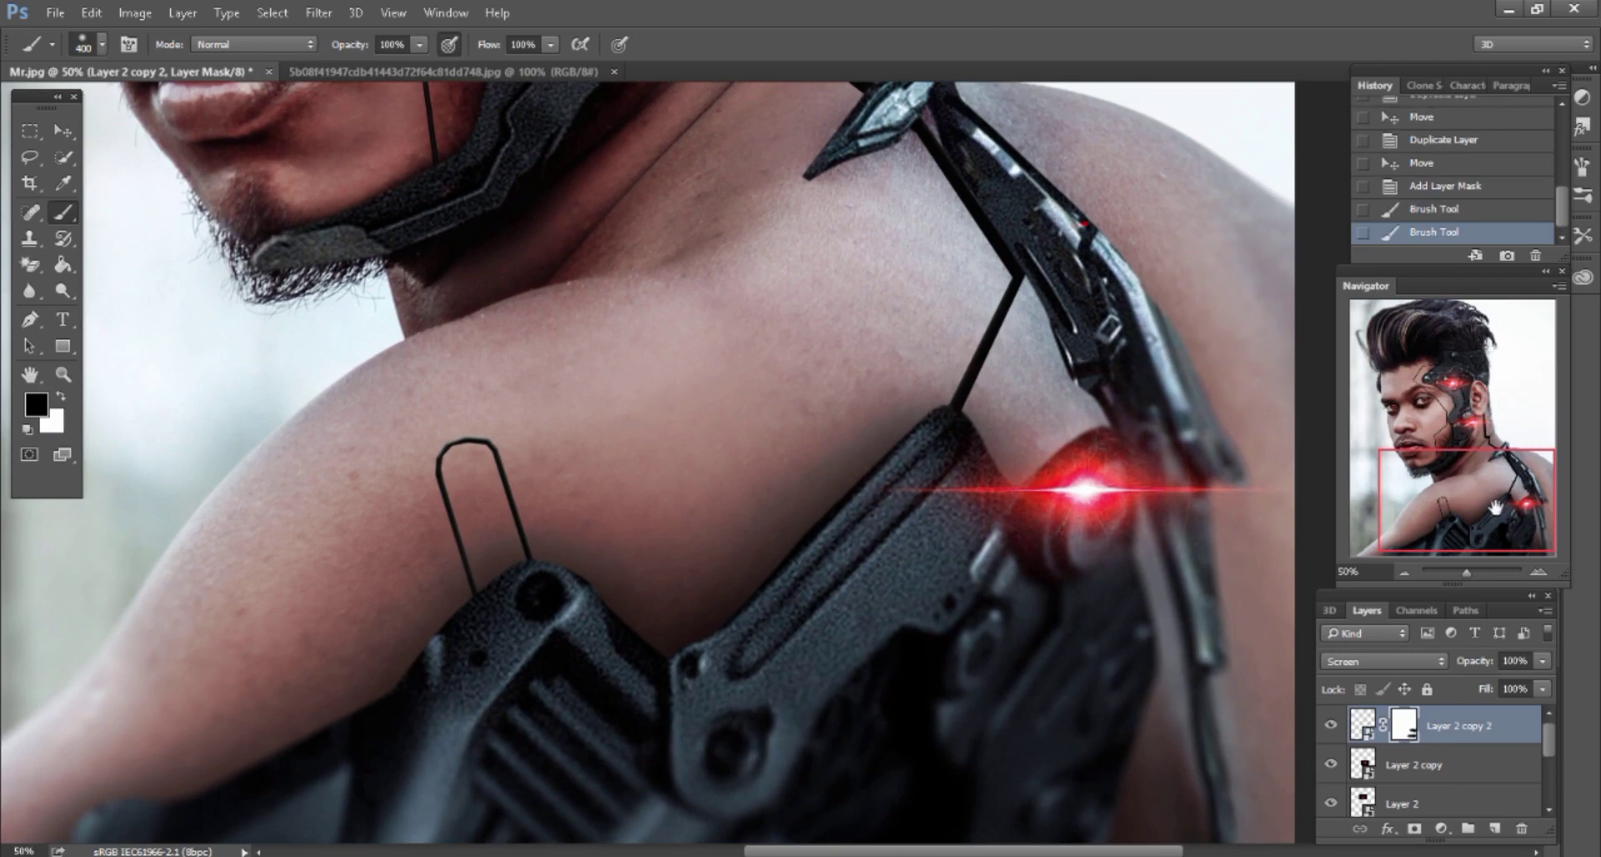
drag(1492, 507, 1369, 494)
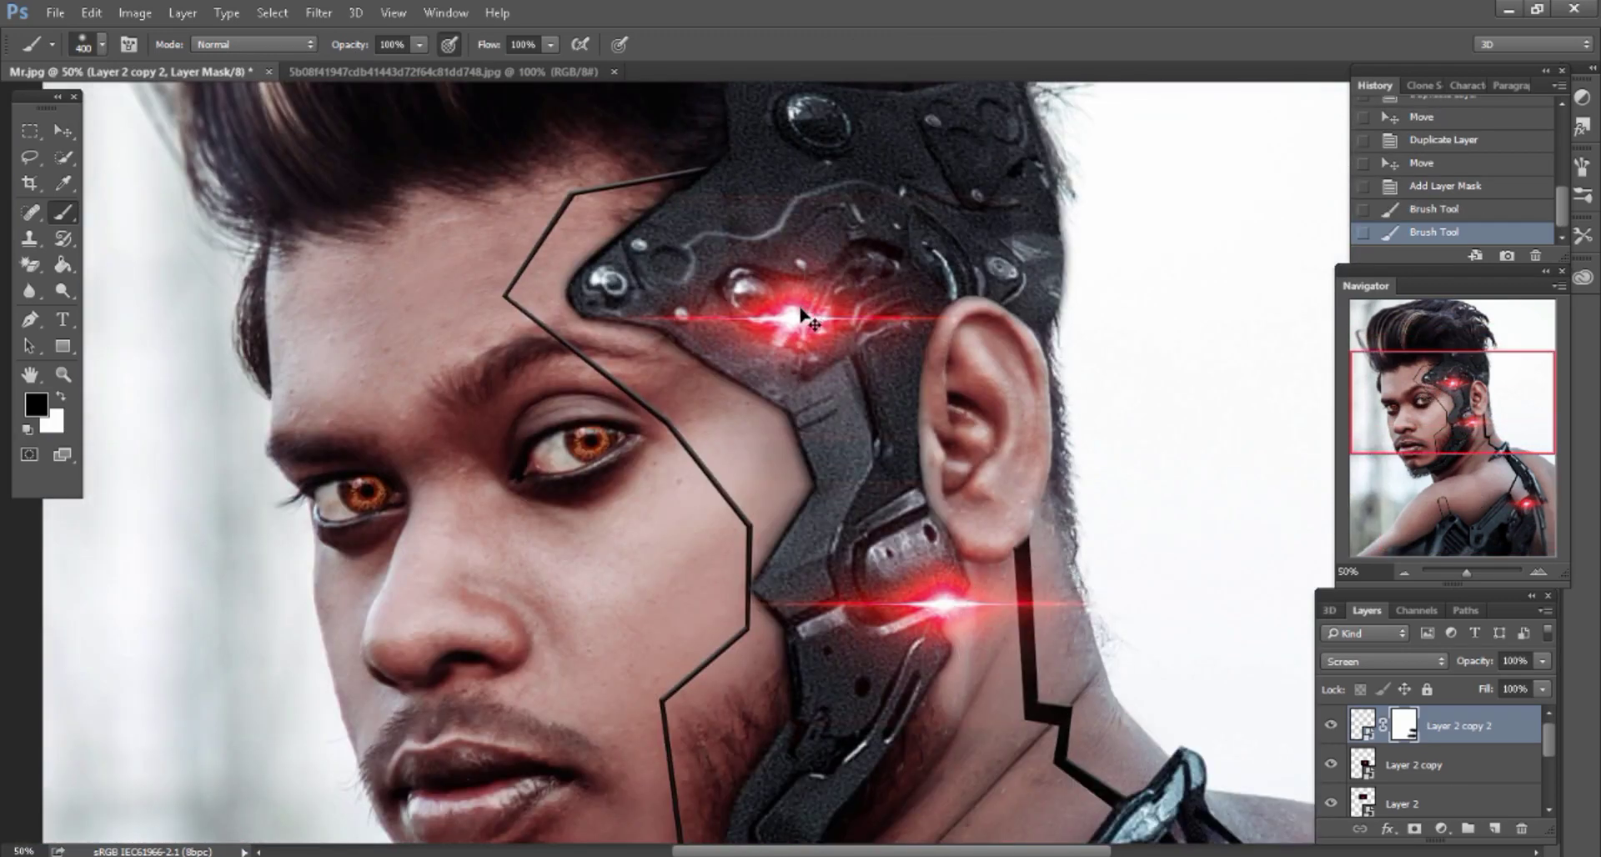
Add masks to Layer 2 and Layer 2 copy, painting out part of the temple glow flare
key(alt+bracketleft)
key(alt+bracketleft)
click(1332, 727)
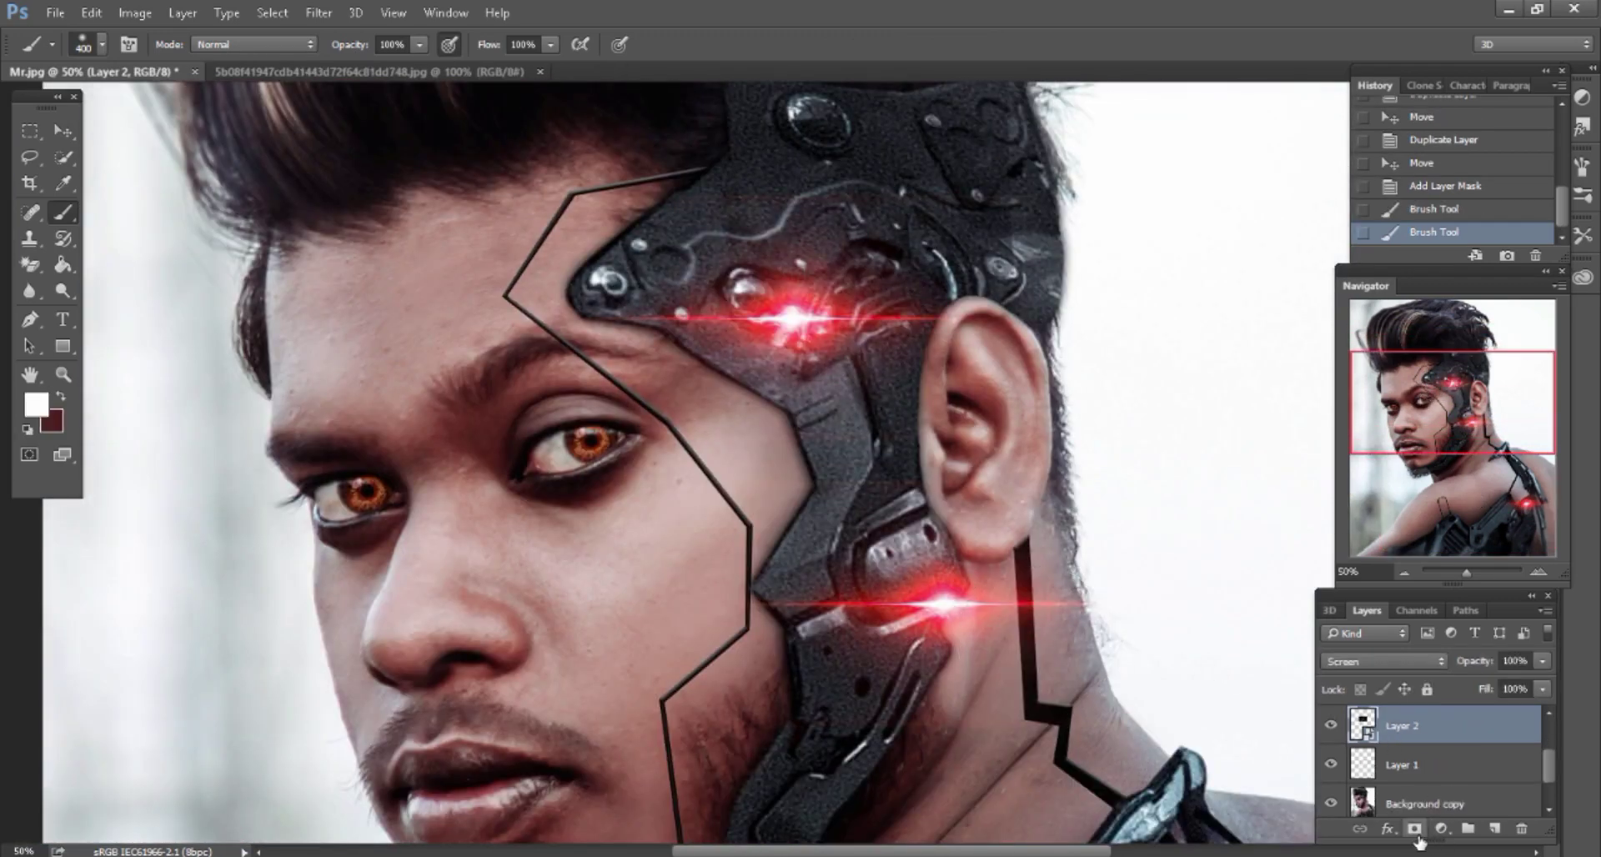
click(1415, 831)
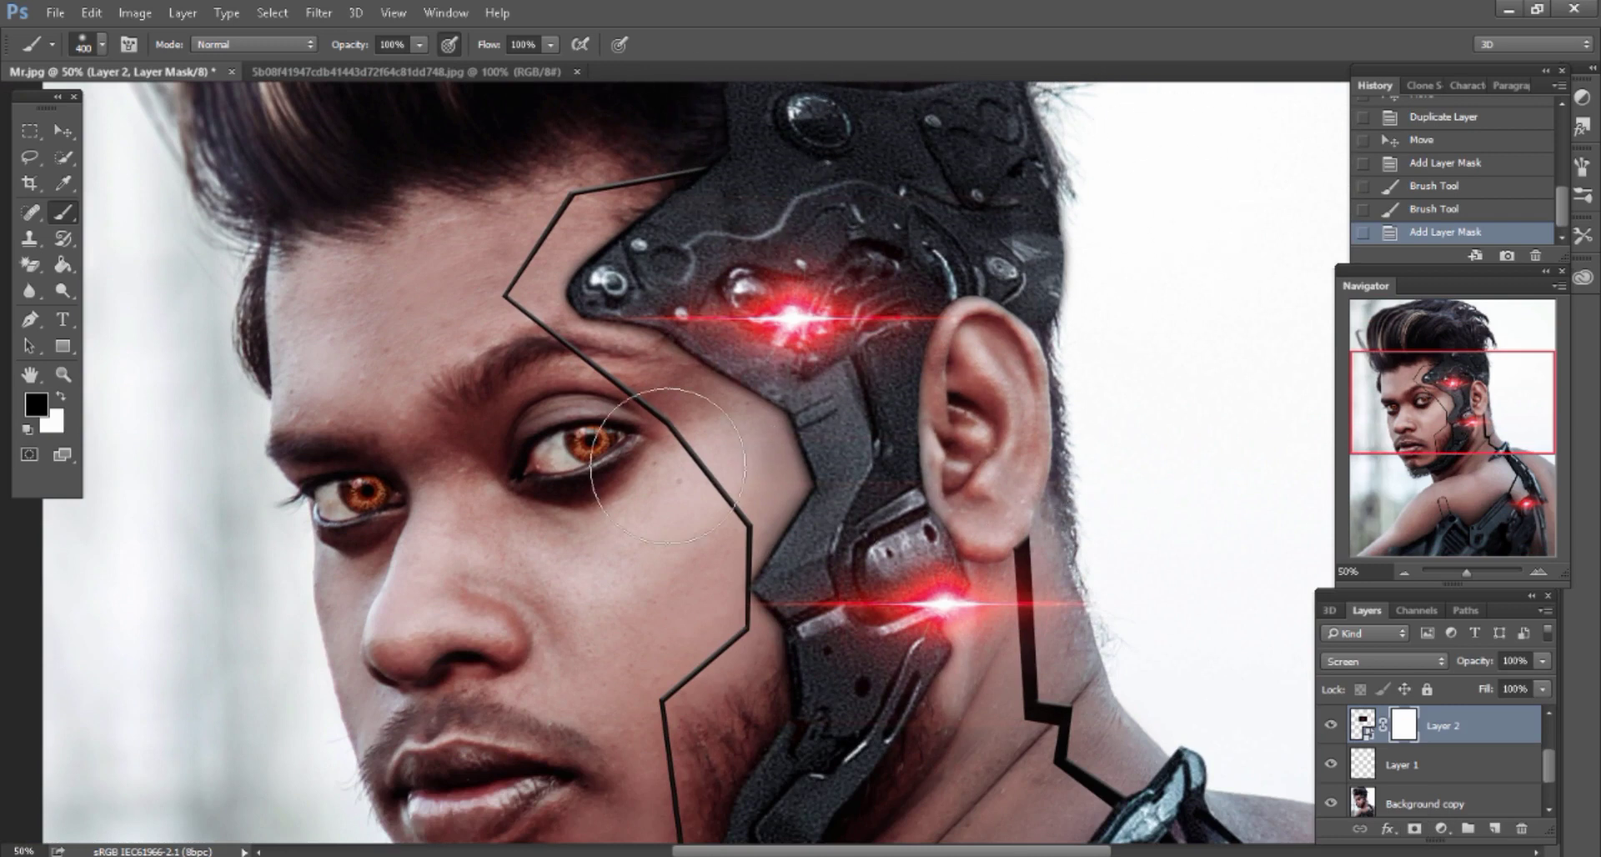
click(667, 464)
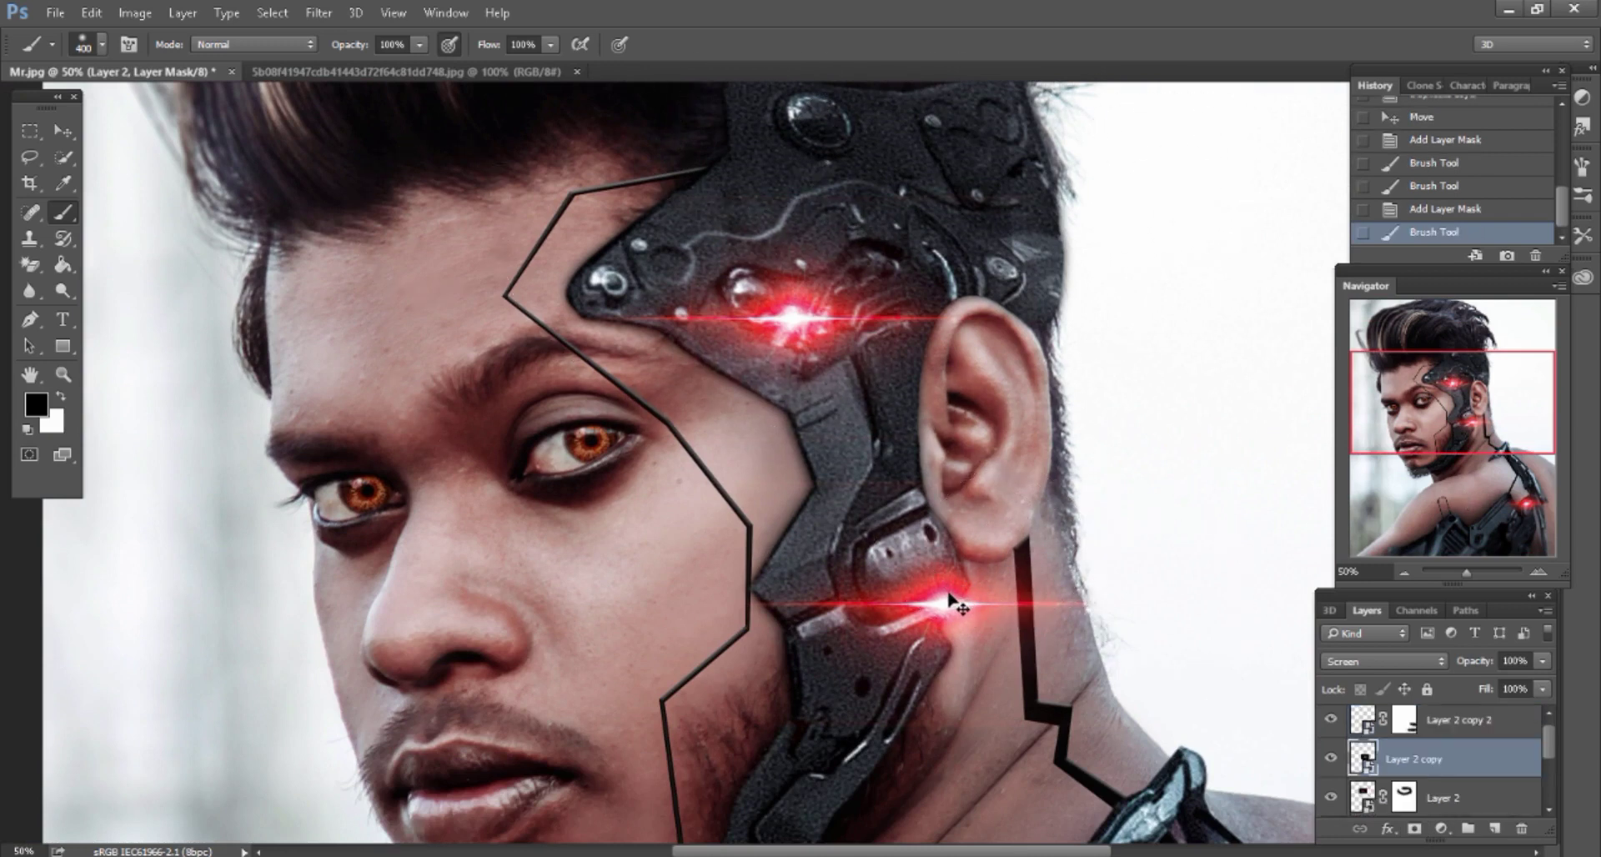
click(1415, 830)
key(bracketleft)
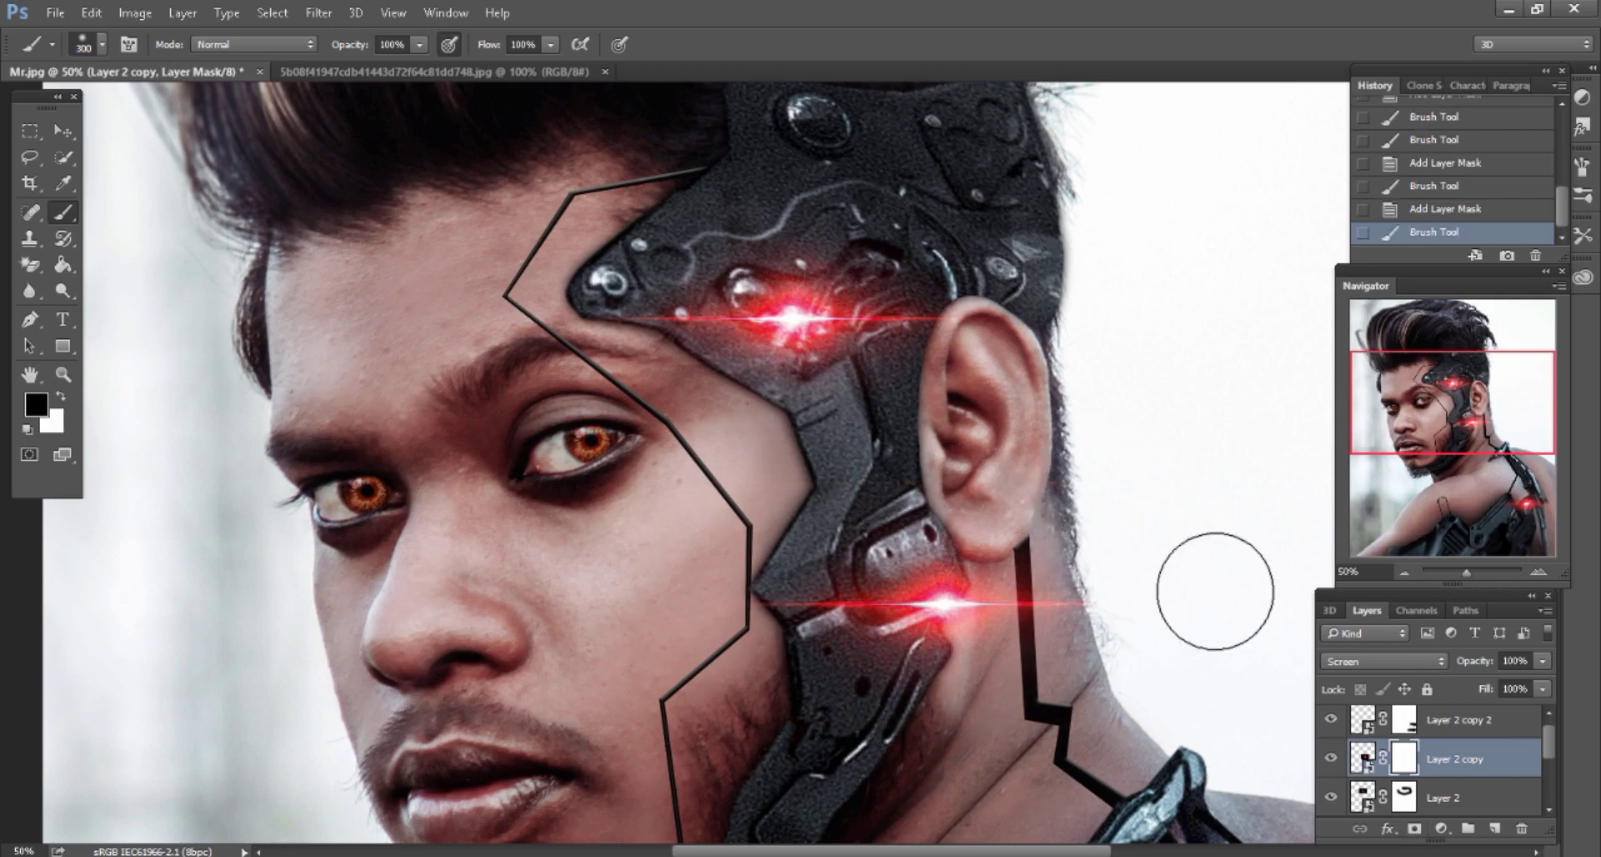
key(ctrl+minus)
key(ctrl+minus)
key(ctrl+minus)
key(ctrl+minus)
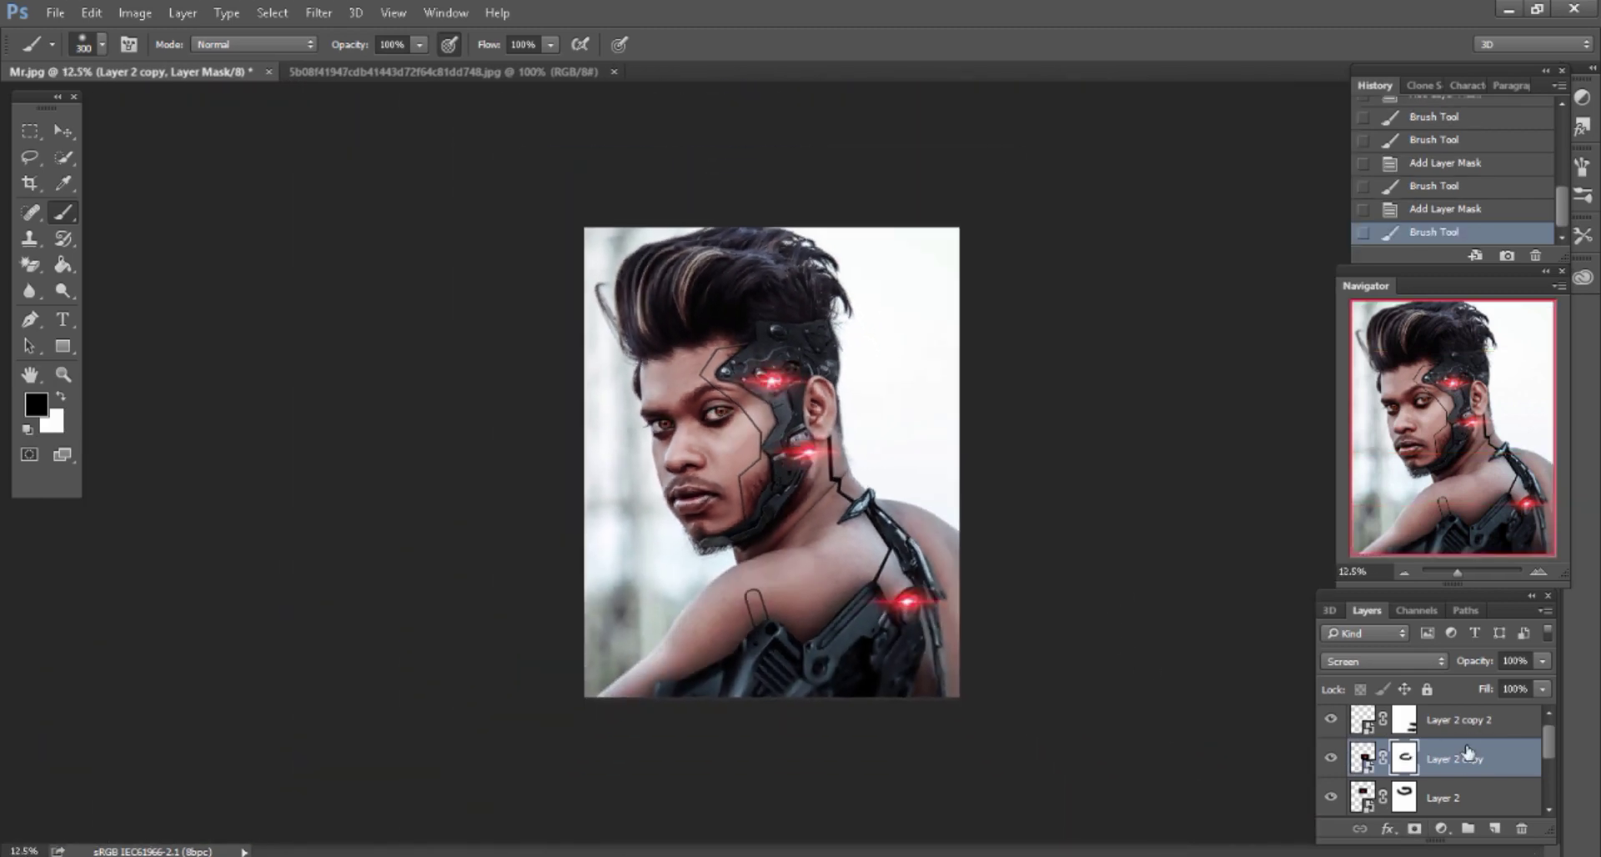
right_click(1467, 755)
Merge visible layers and apply Unsharp Mask at 124% amount, 2.5-pixel radius, 0 threshold
click(1242, 631)
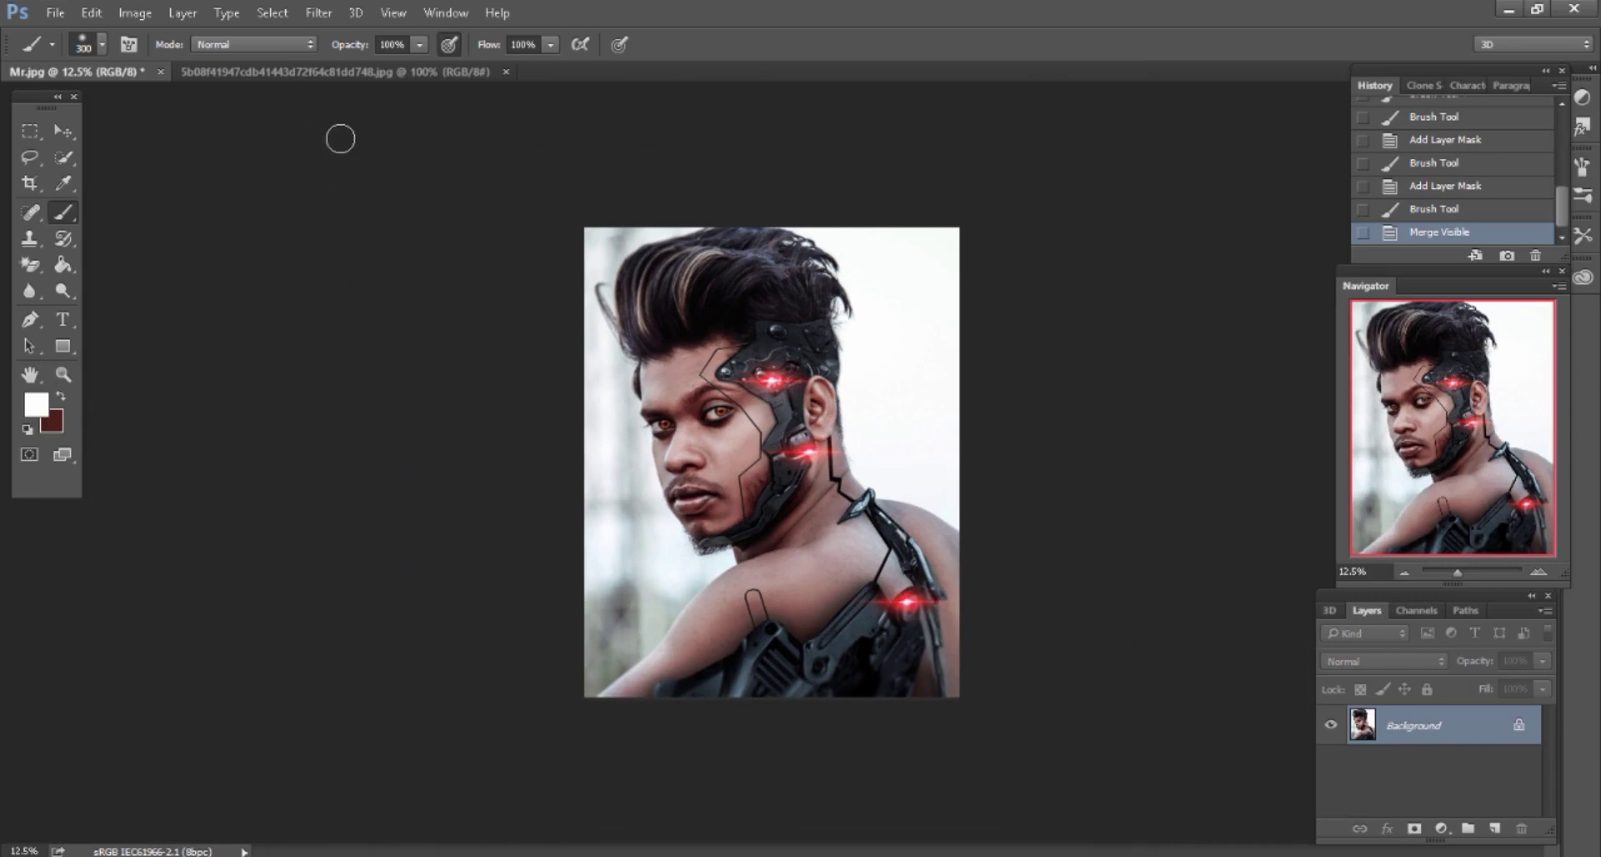
key(ctrl+plus)
click(318, 12)
mouse_move(376, 348)
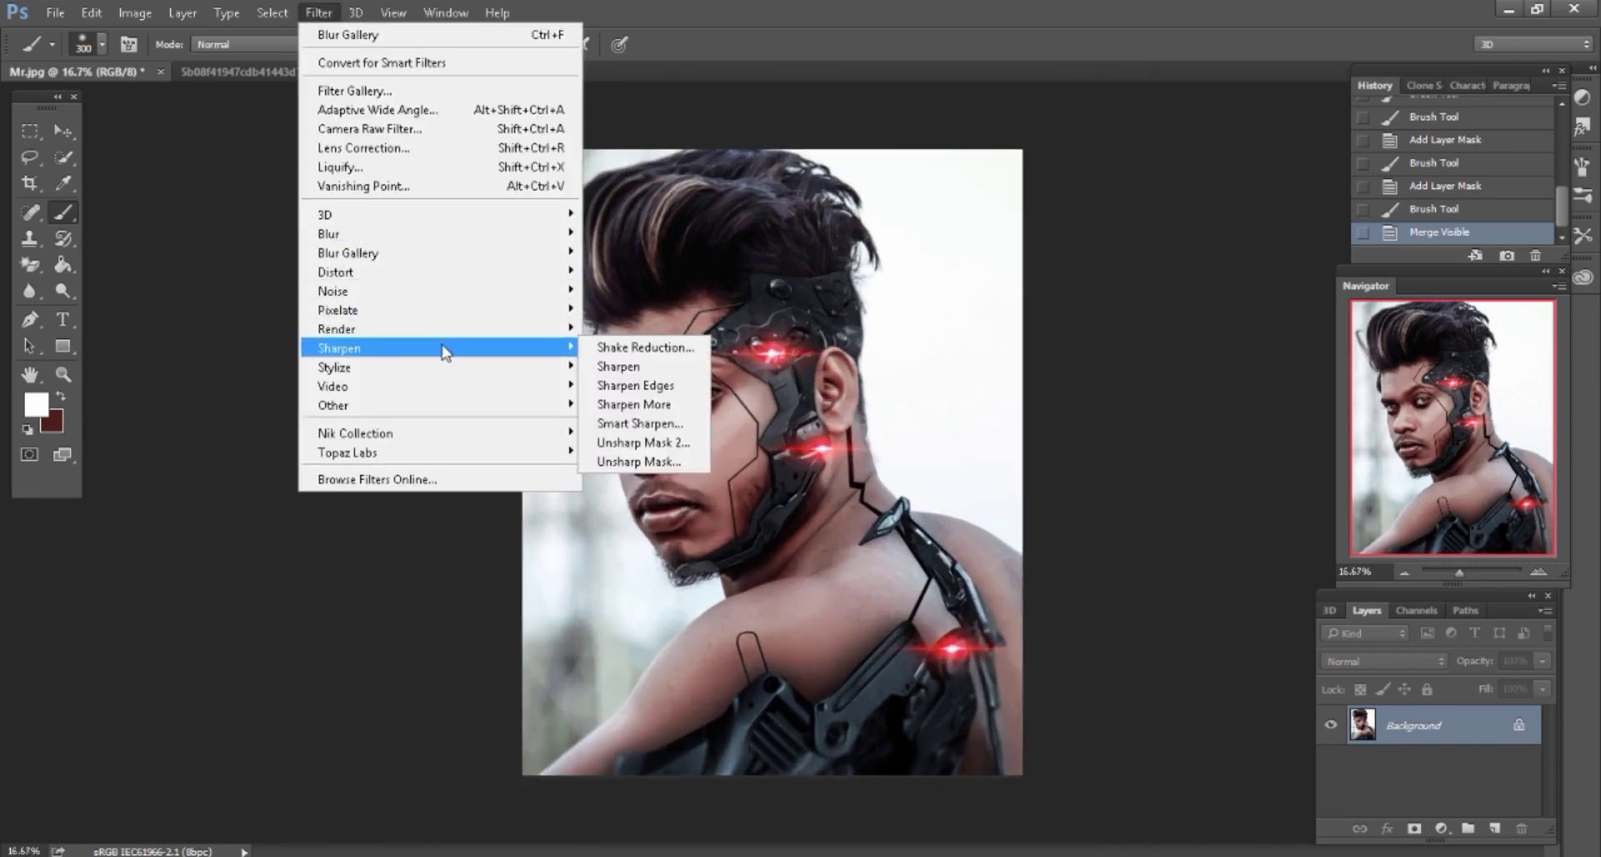
click(639, 461)
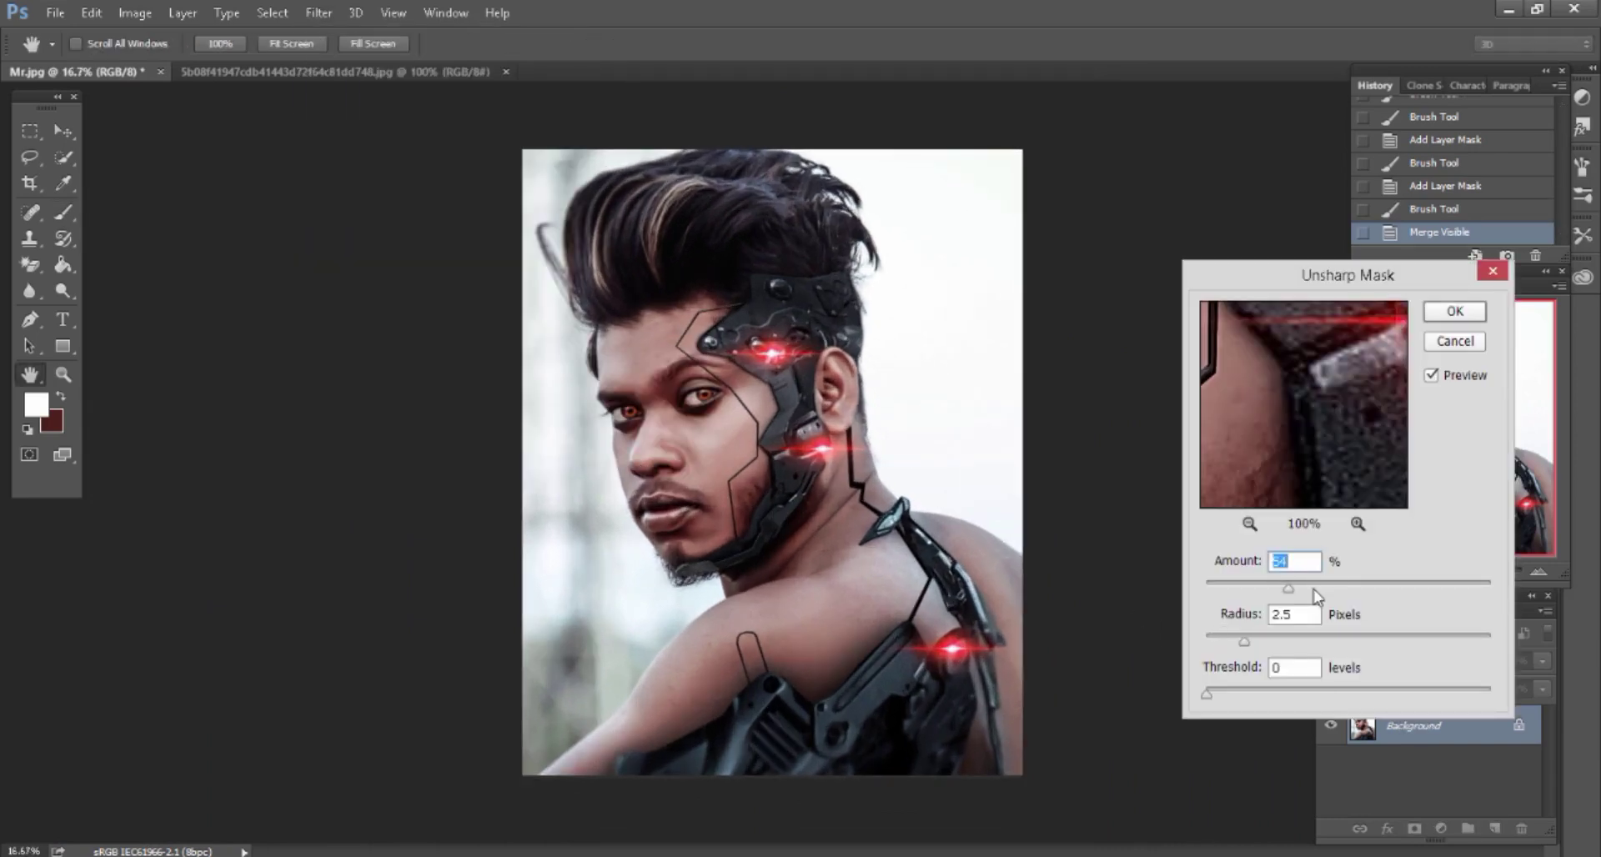
drag(1348, 586, 1369, 587)
click(1453, 312)
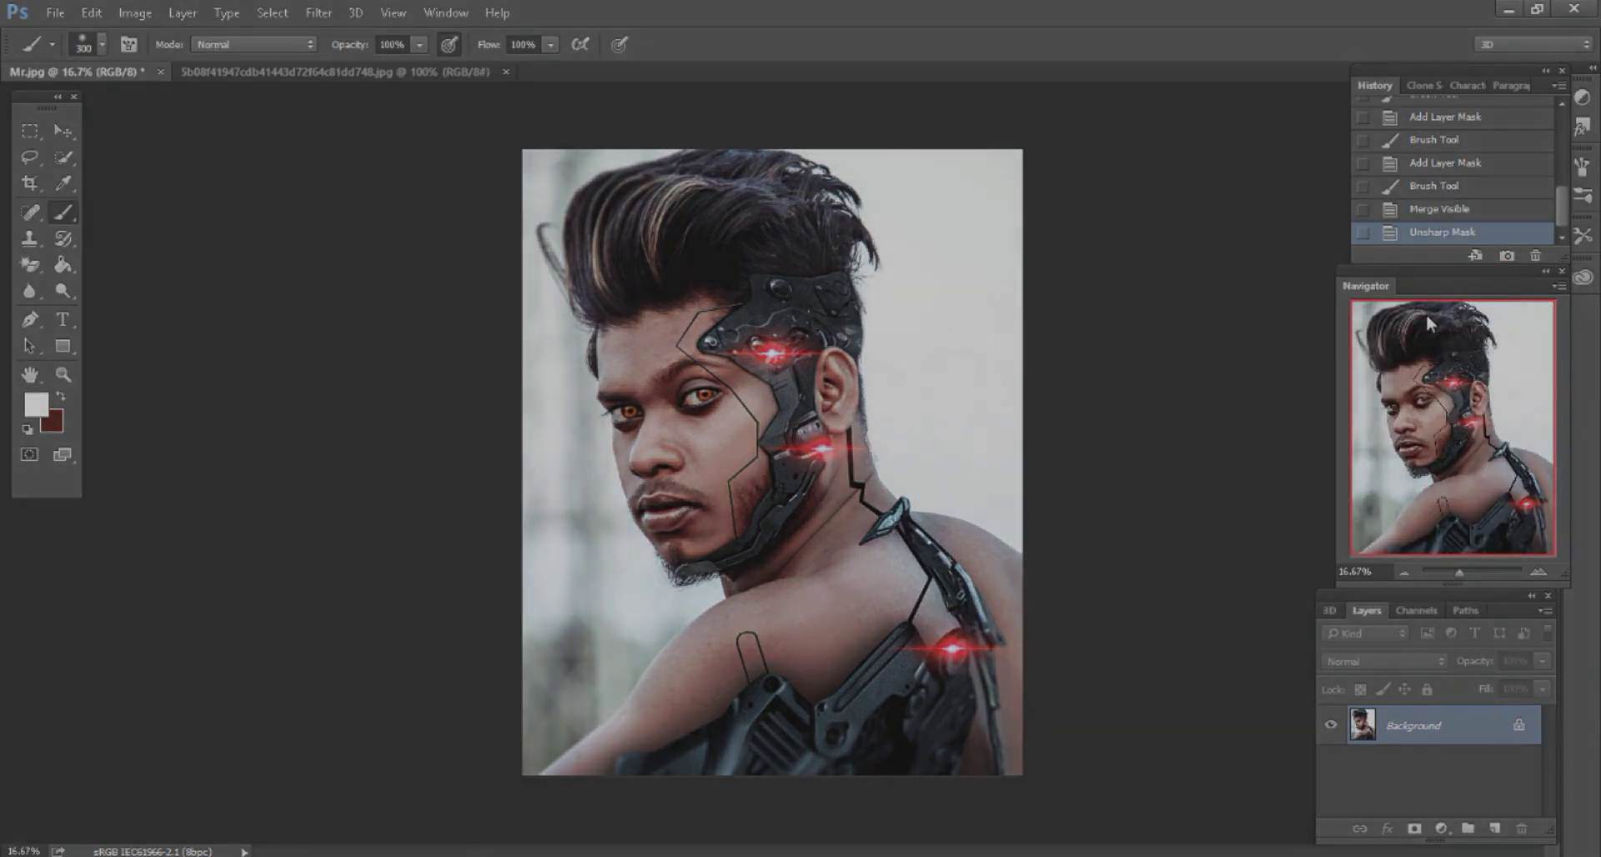